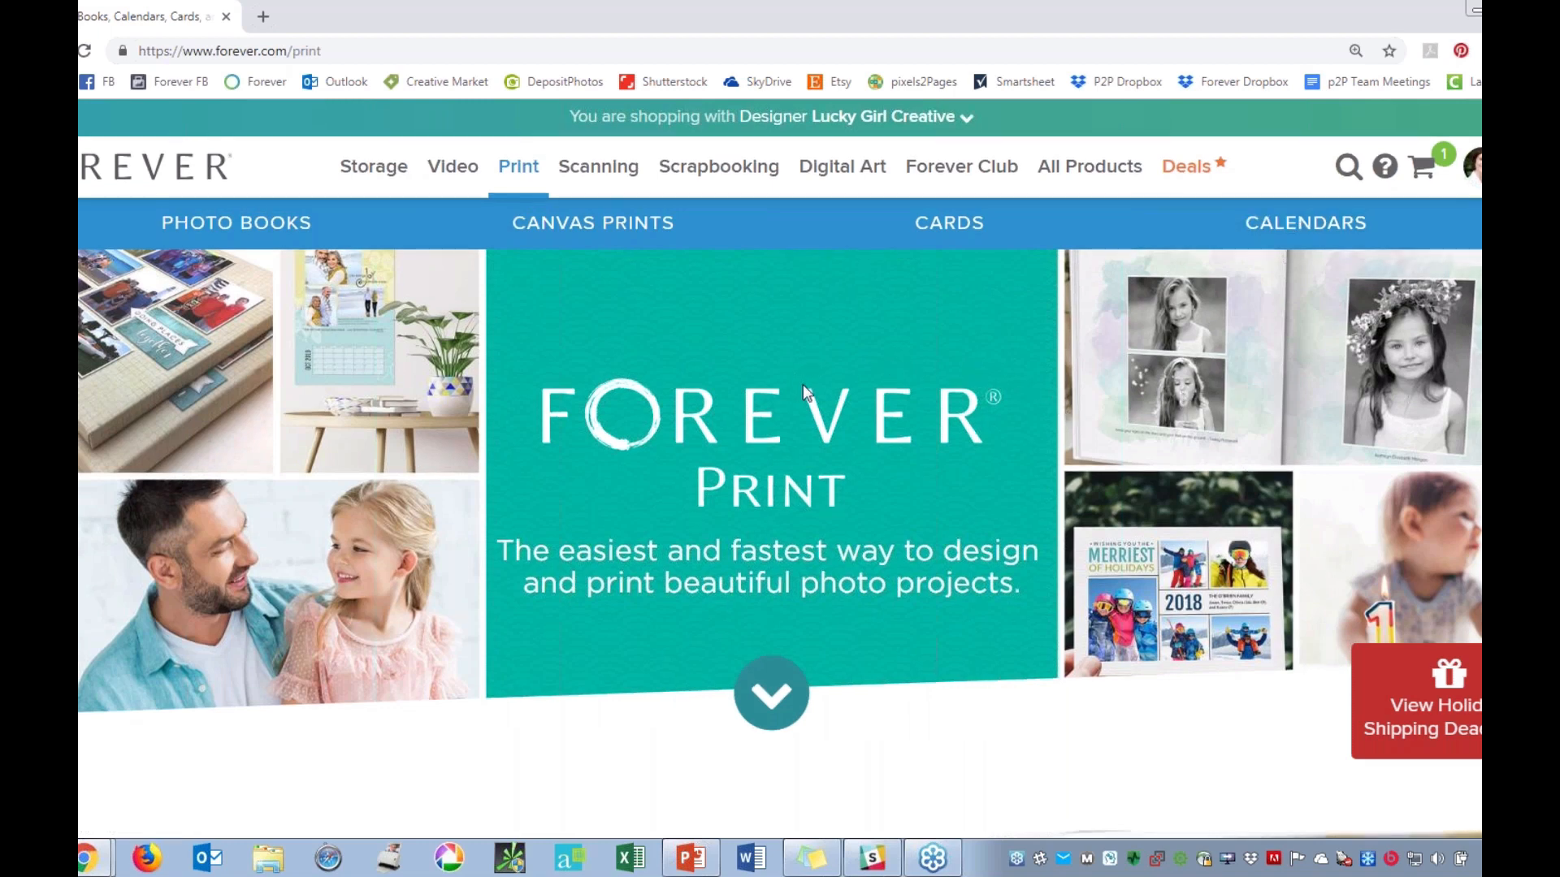
Look through the Print page's sections on photo books, canvas prints, cards, calendars and archival print quality.
scroll(802, 384, "down", 3)
scroll(453, 622, "down", 2)
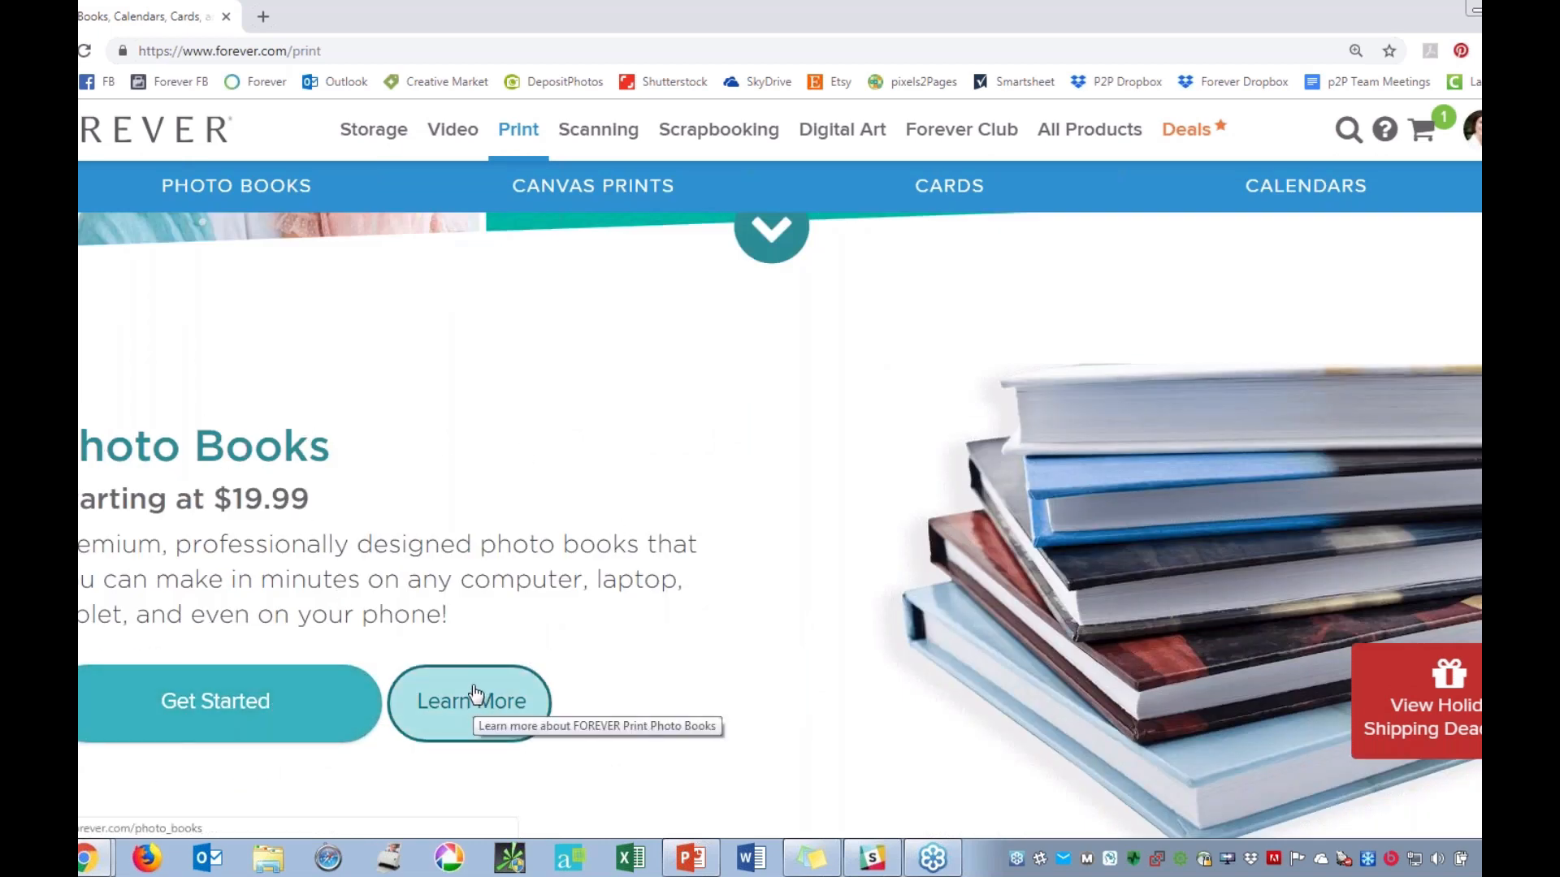
scroll(798, 497, "down", 1)
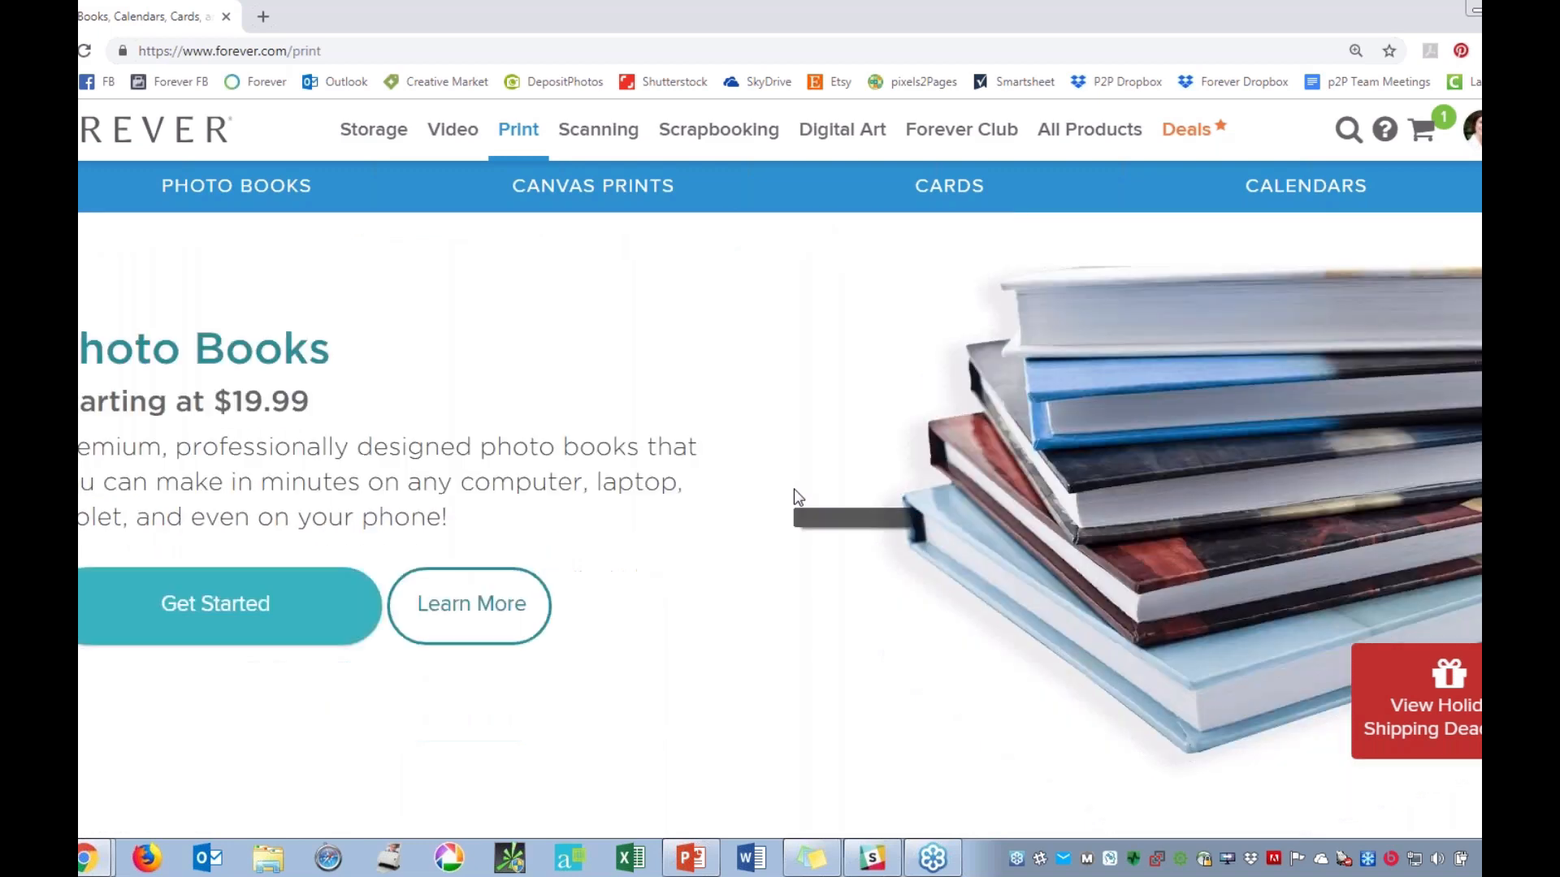
scroll(798, 497, "down", 2)
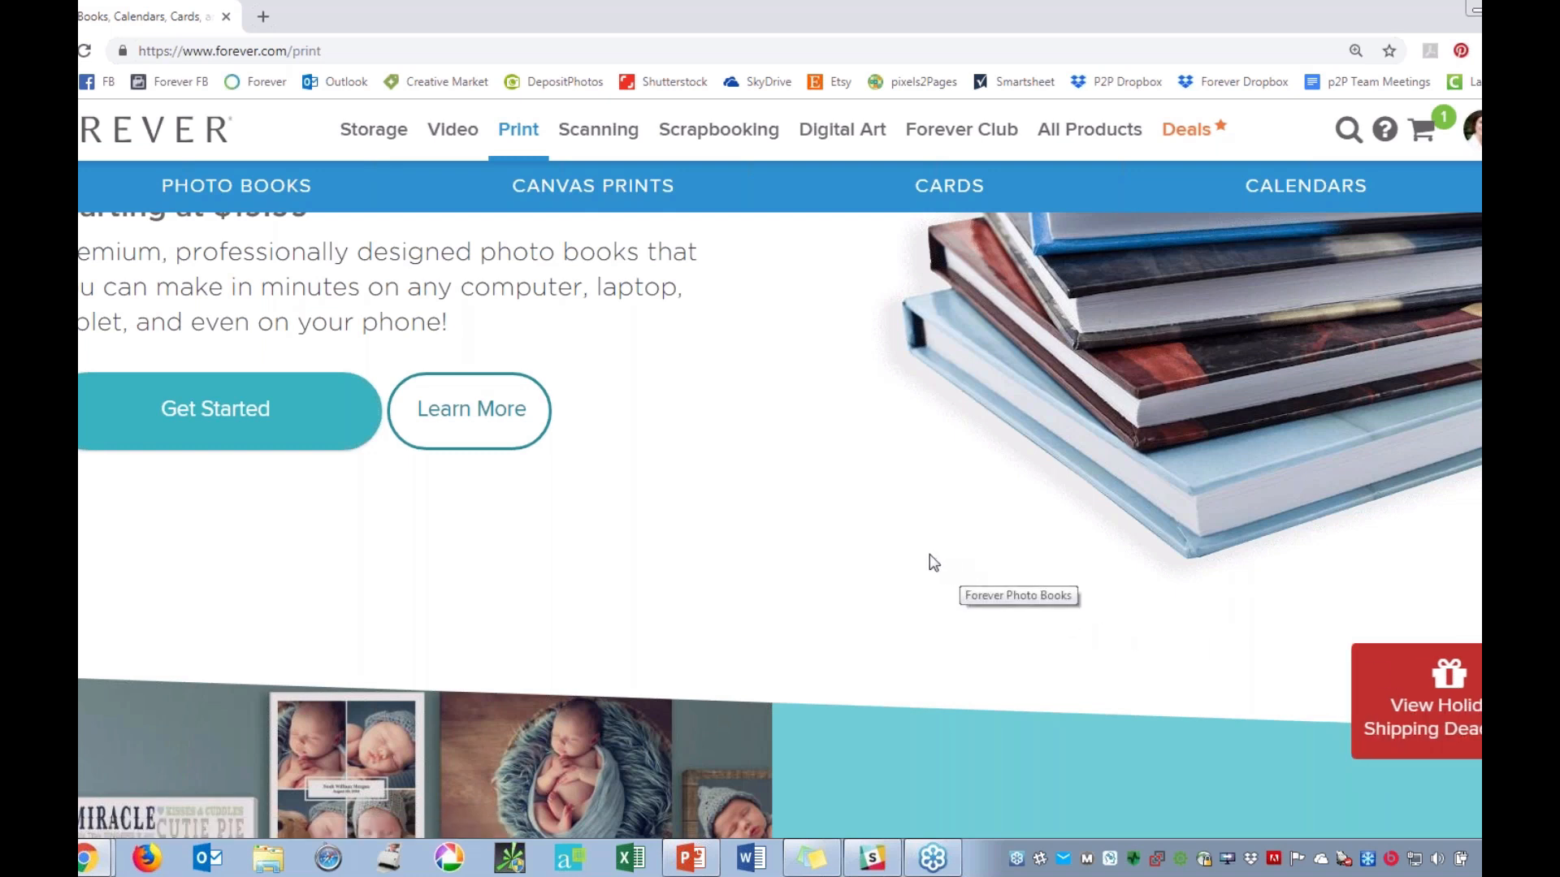
scroll(927, 560, "down", 5)
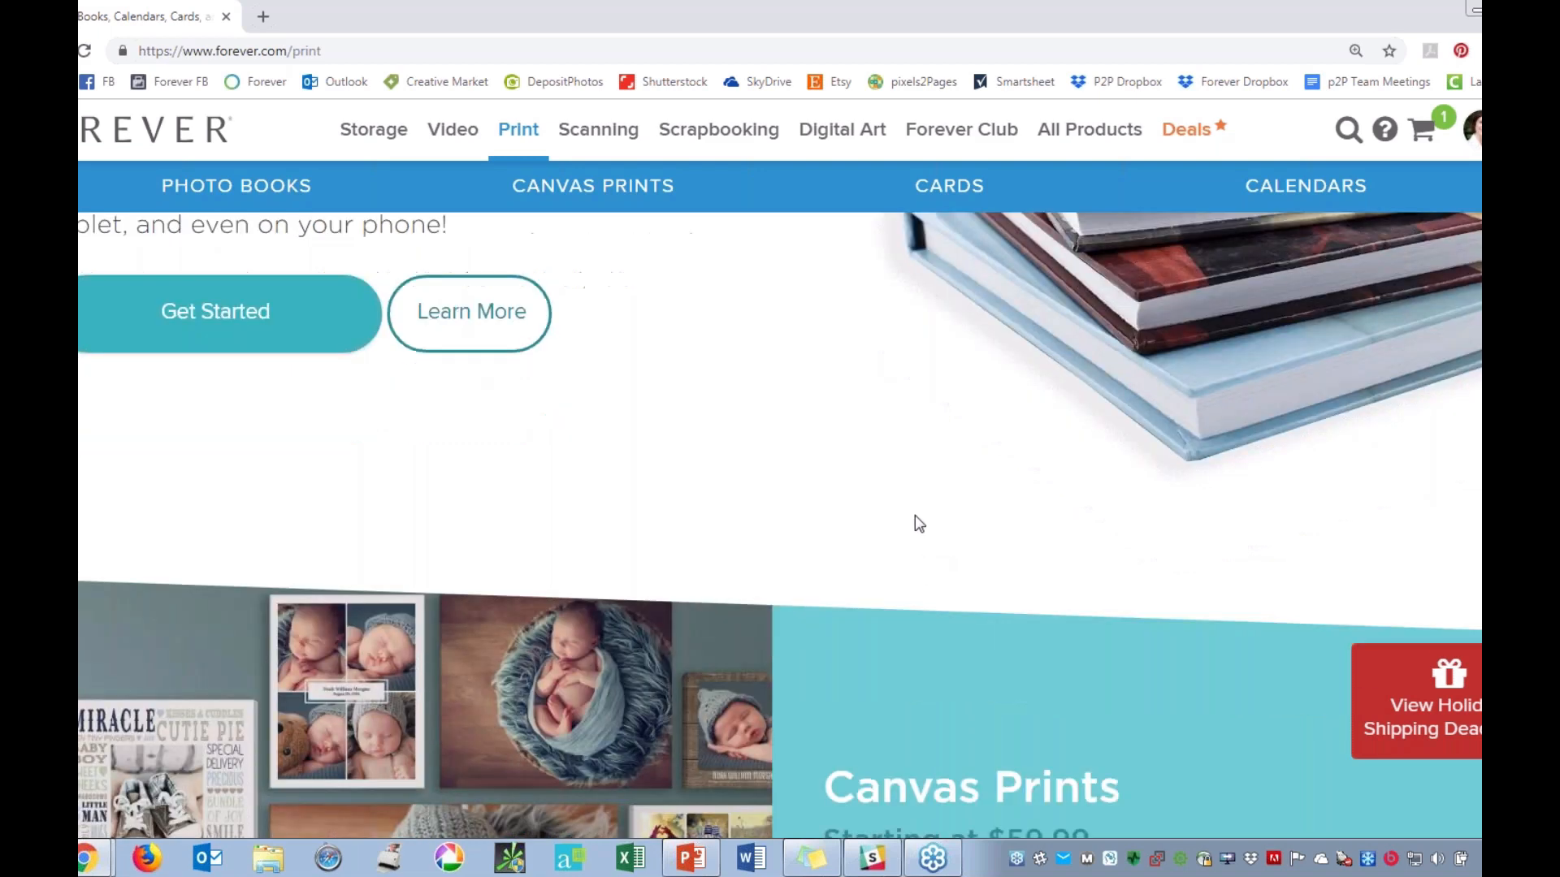
scroll(805, 478, "down", 1)
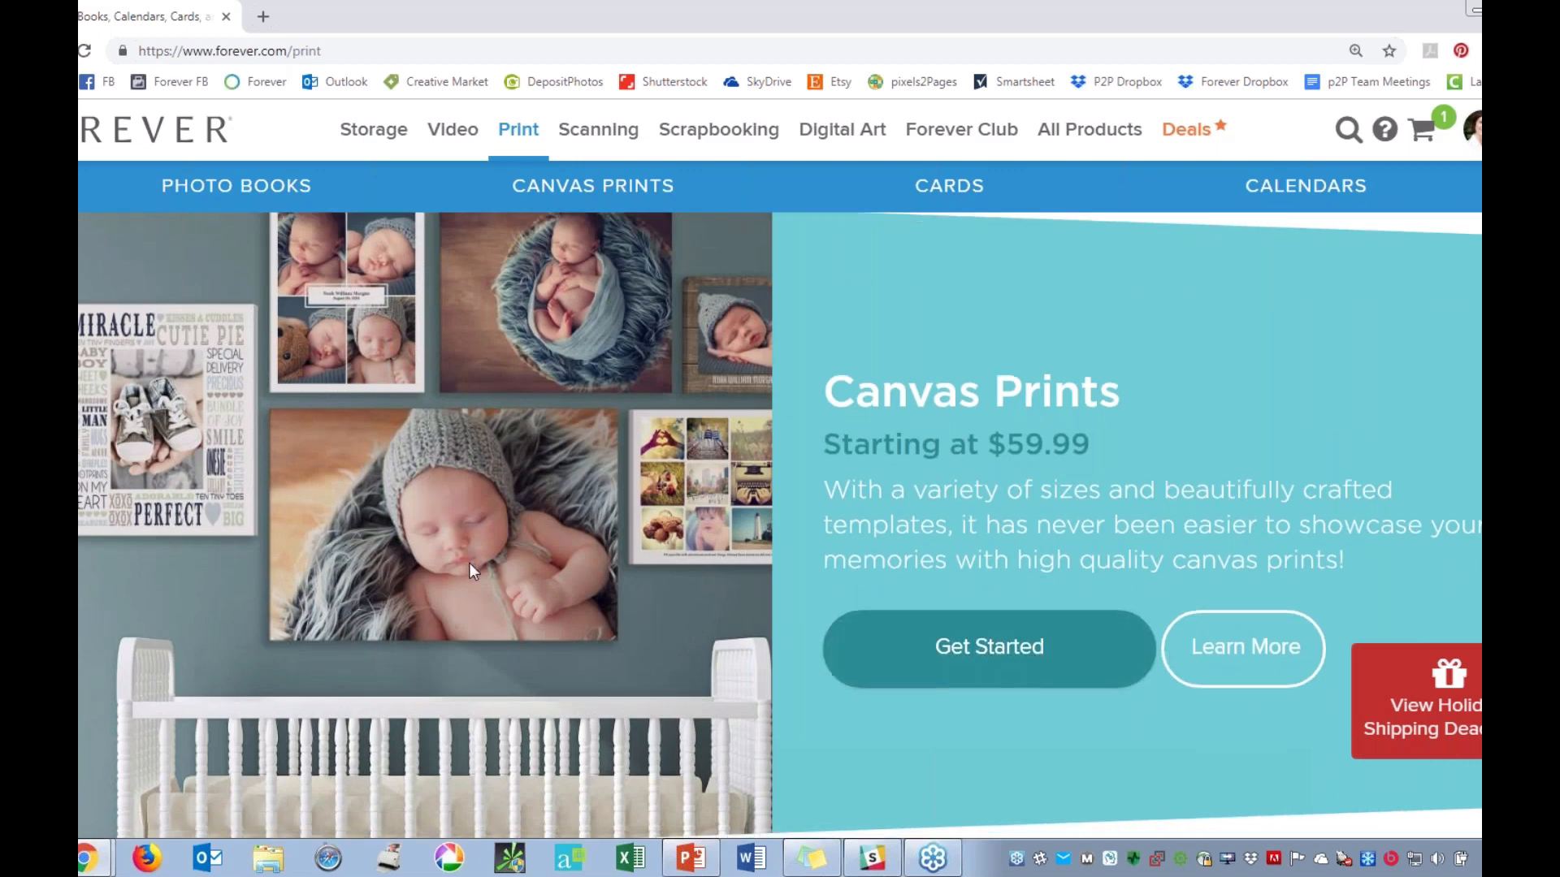
scroll(504, 562, "down", 6)
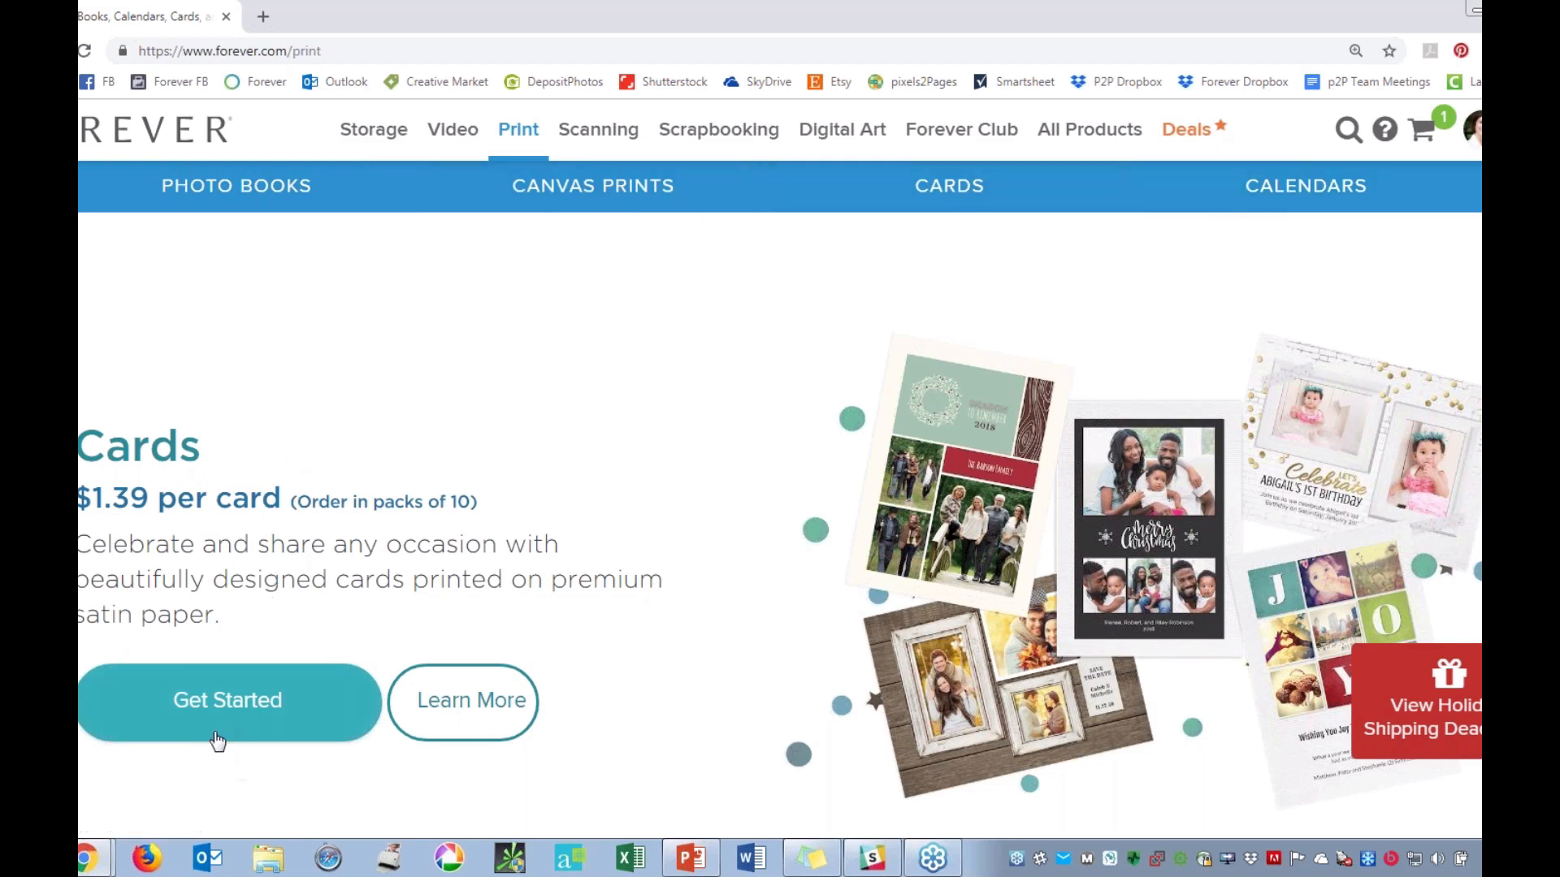
scroll(477, 668, "down", 3)
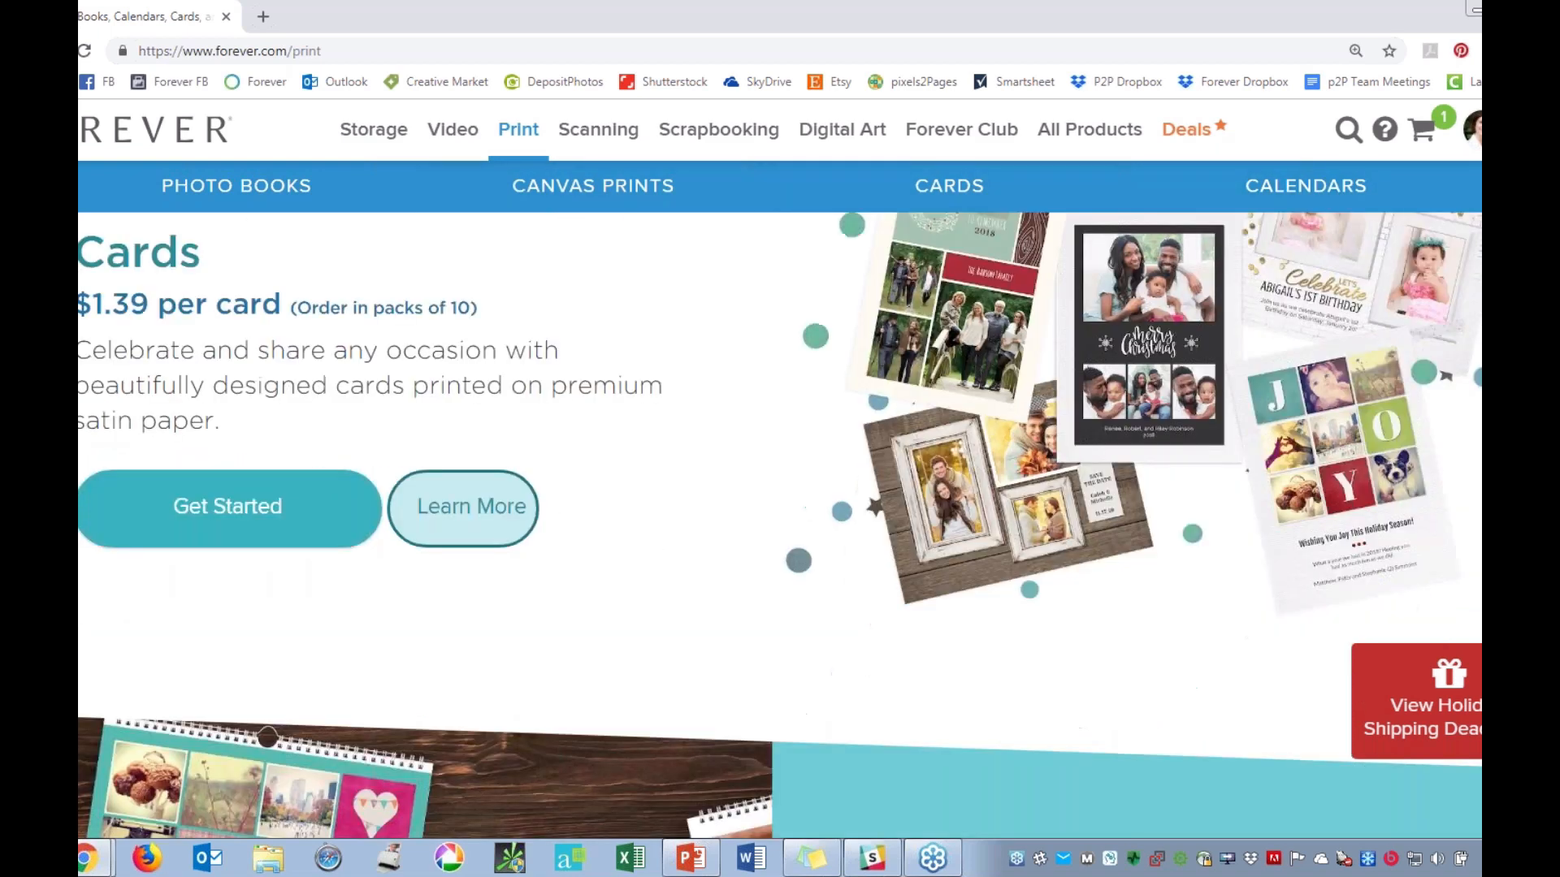
scroll(827, 467, "down", 7)
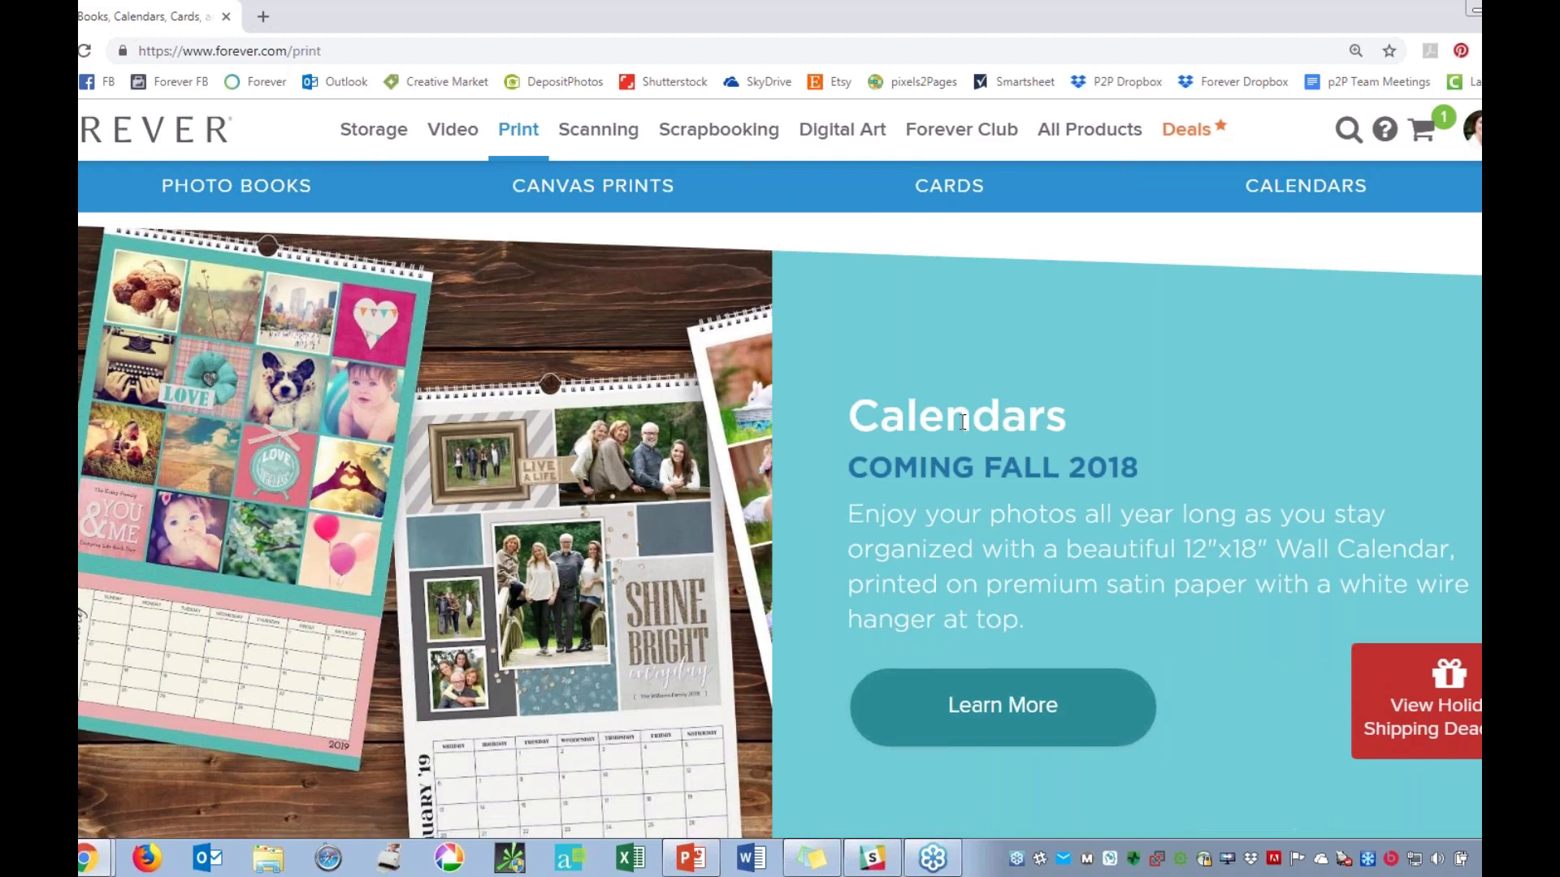
scroll(594, 599, "down", 1)
scroll(594, 588, "down", 8)
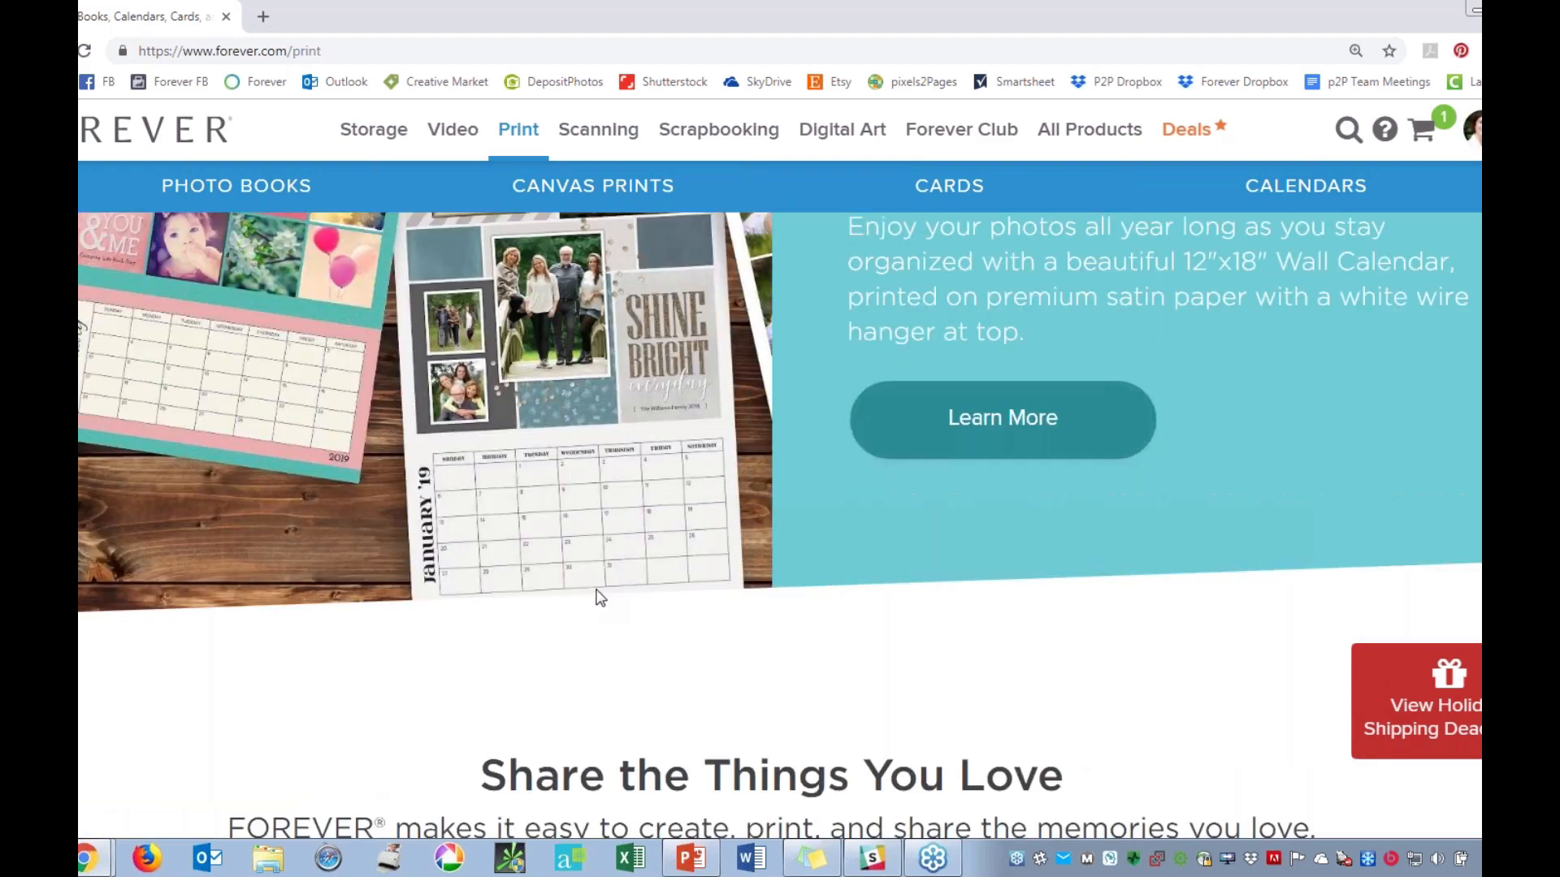
scroll(658, 538, "down", 4)
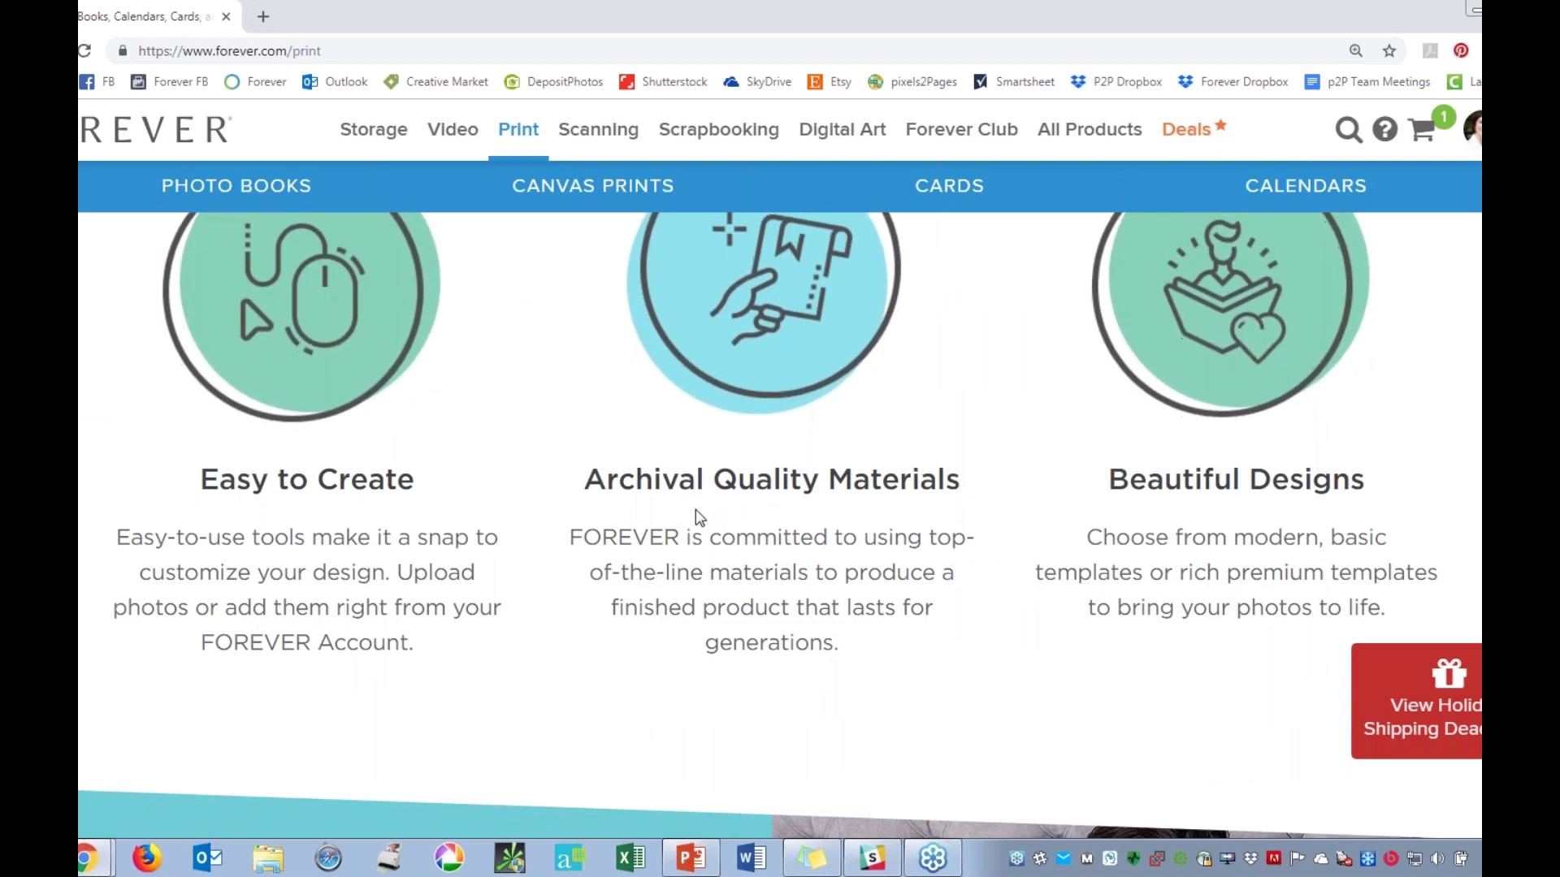
scroll(791, 493, "down", 10)
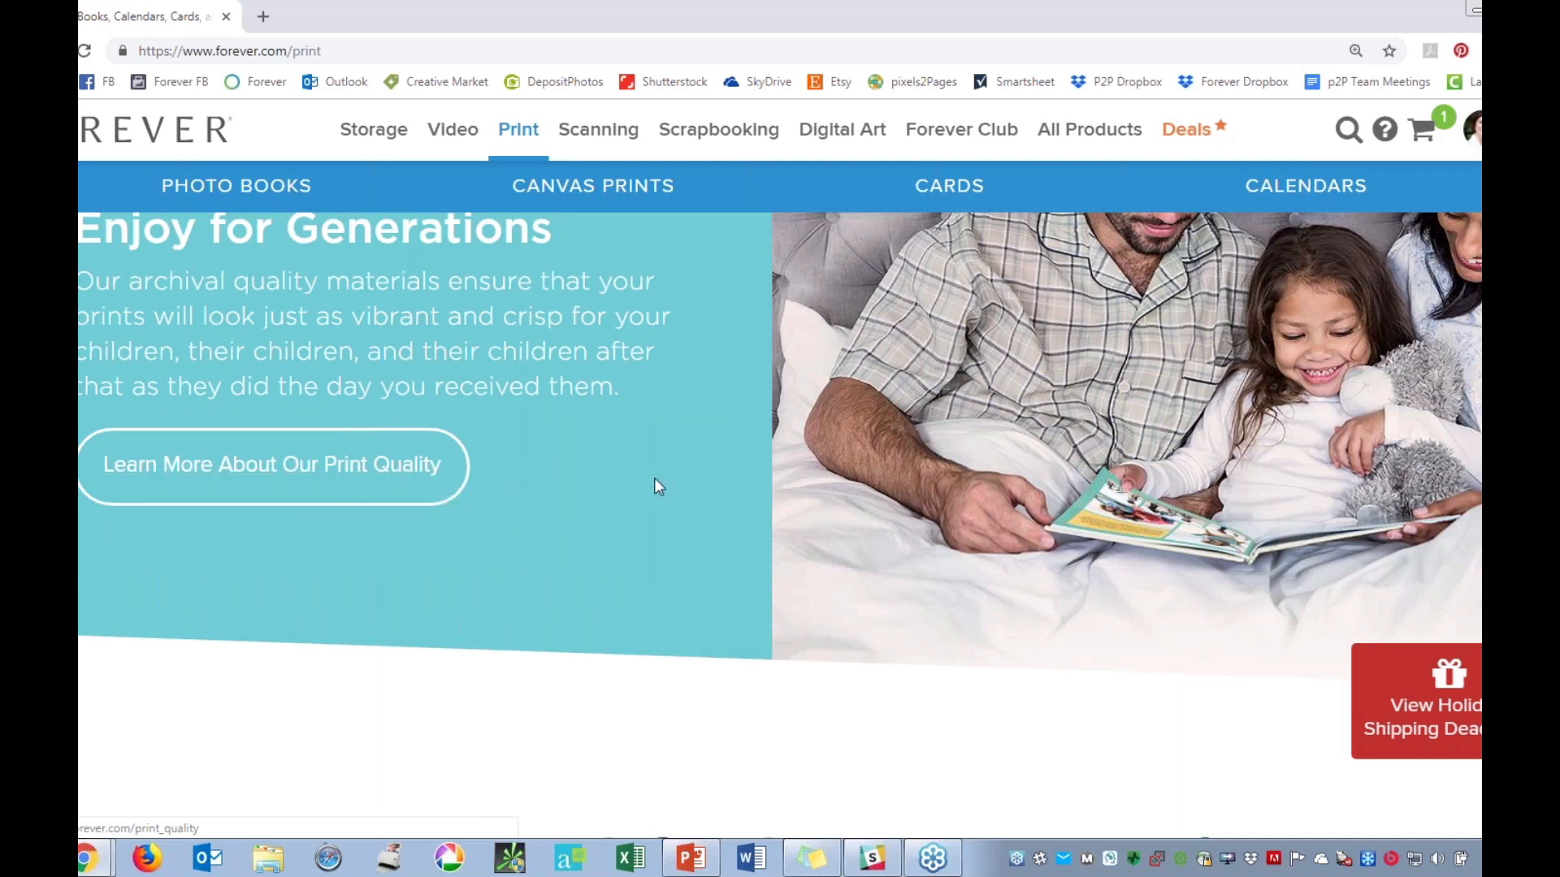
Open the Photo Books page from the print product categories.
scroll(656, 476, "up", 10)
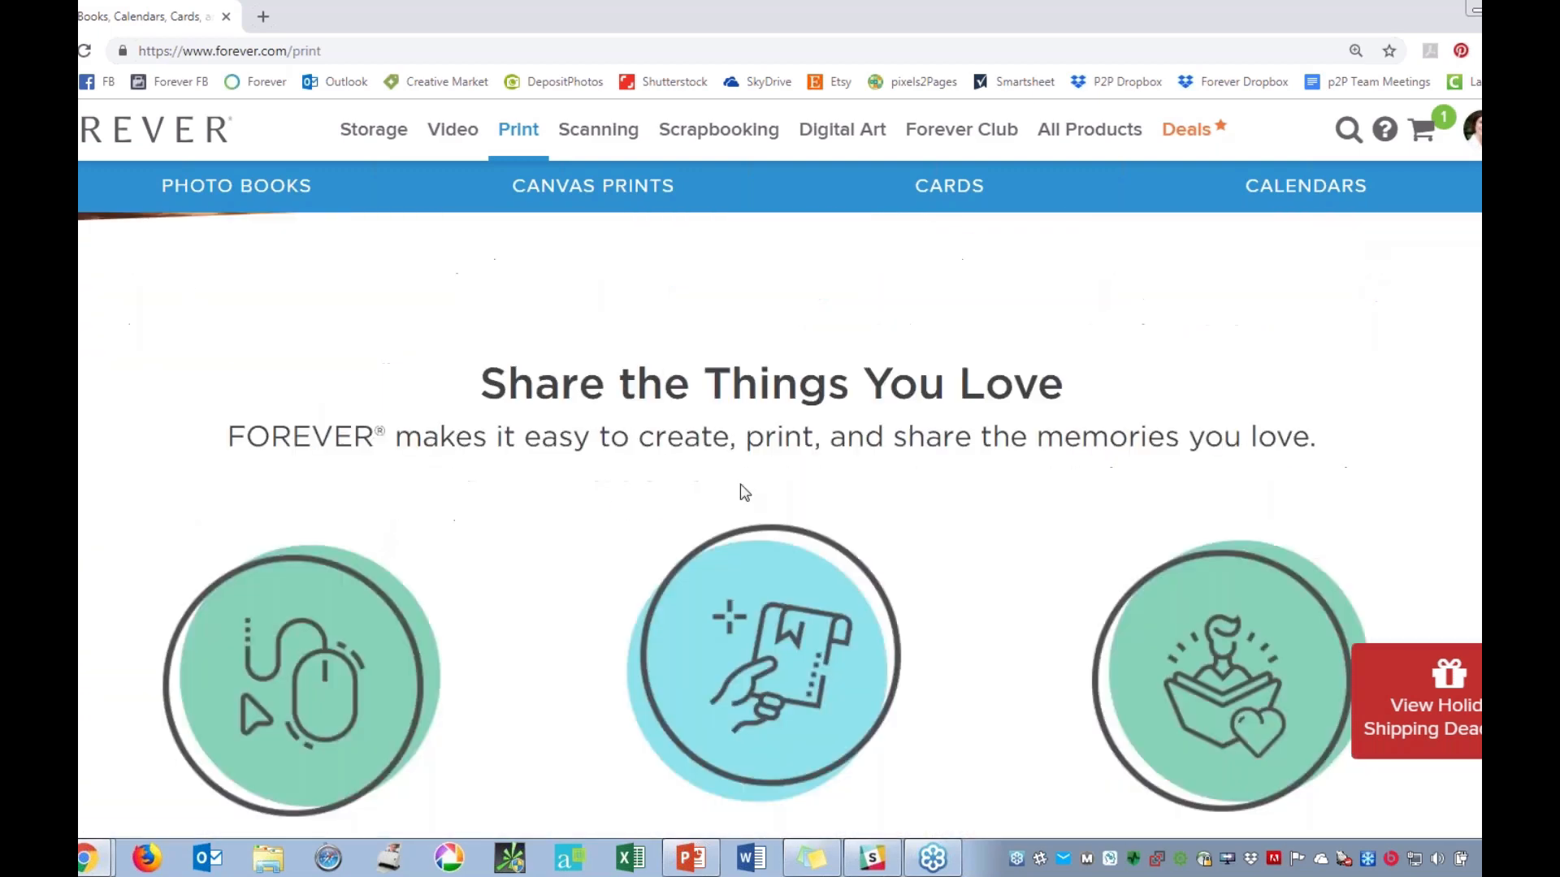
scroll(740, 484, "up", 10)
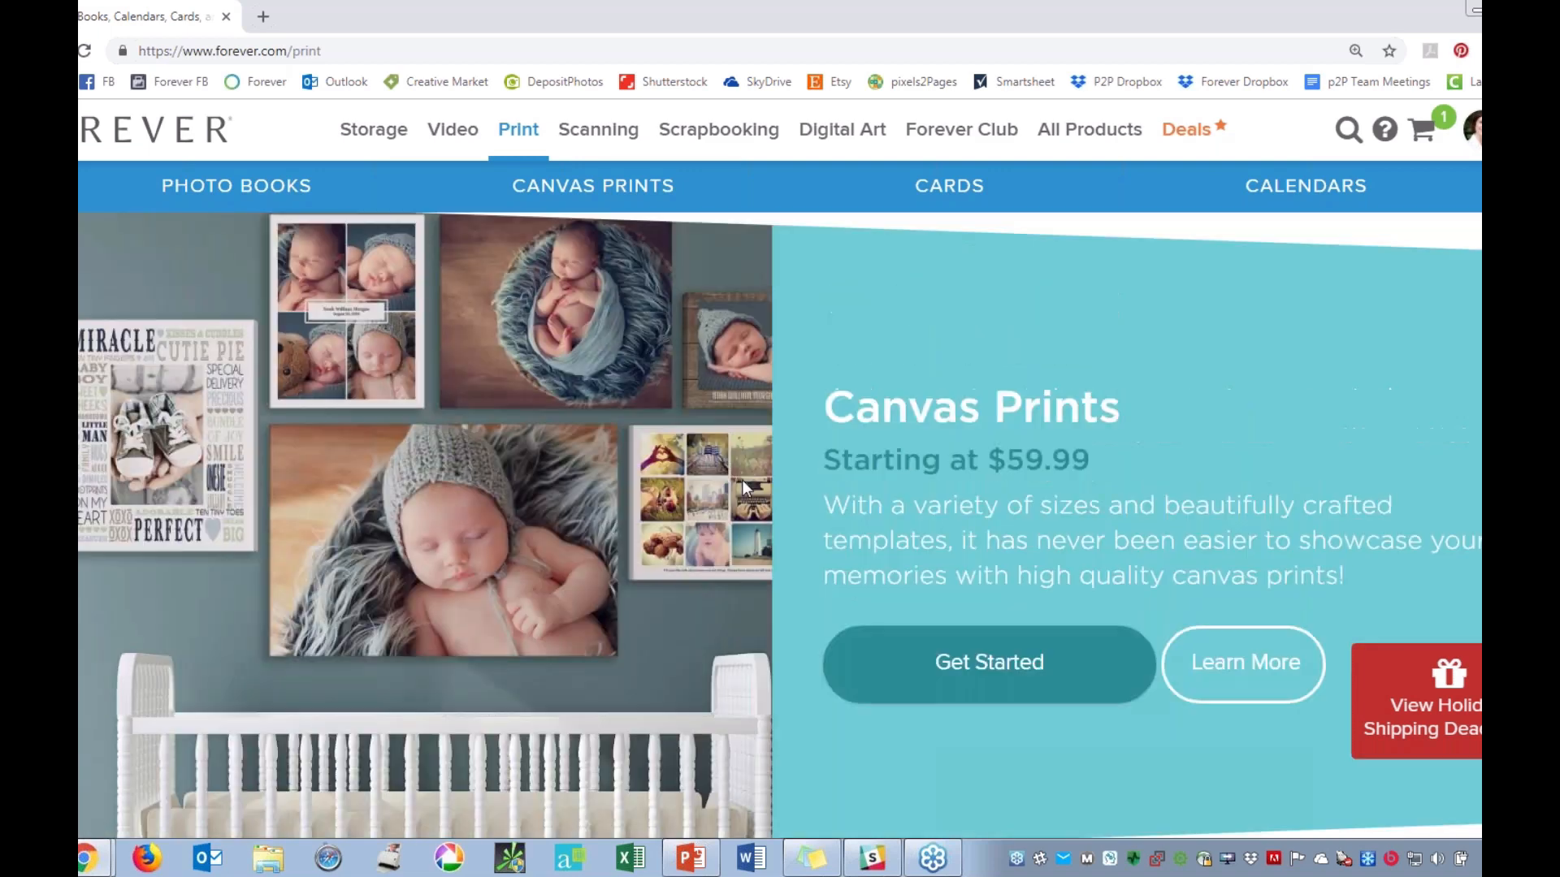
scroll(746, 487, "up", 6)
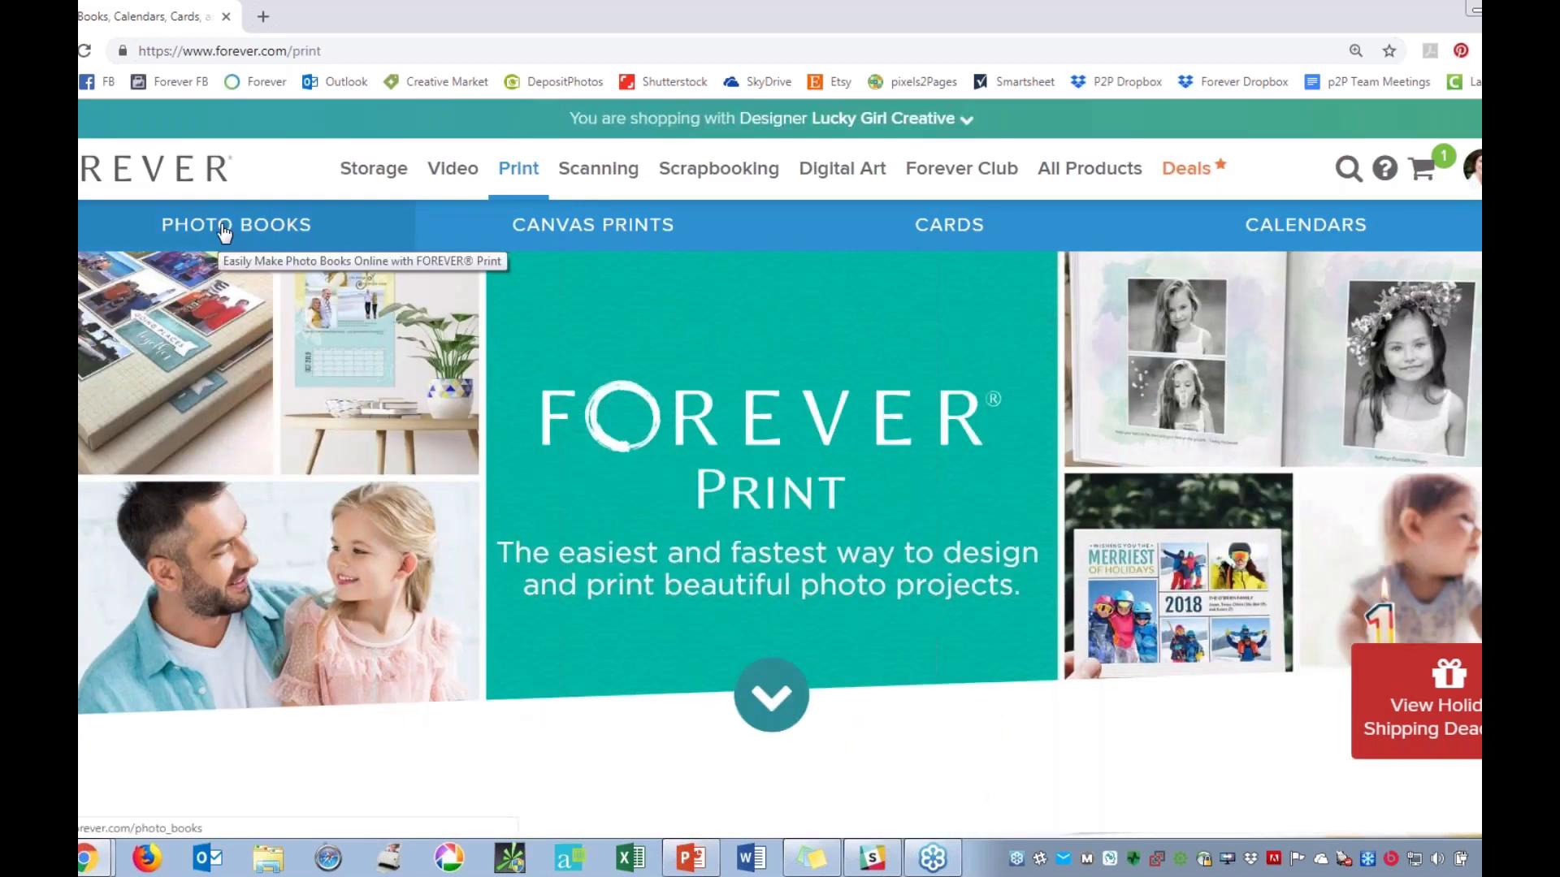
left_click(225, 230)
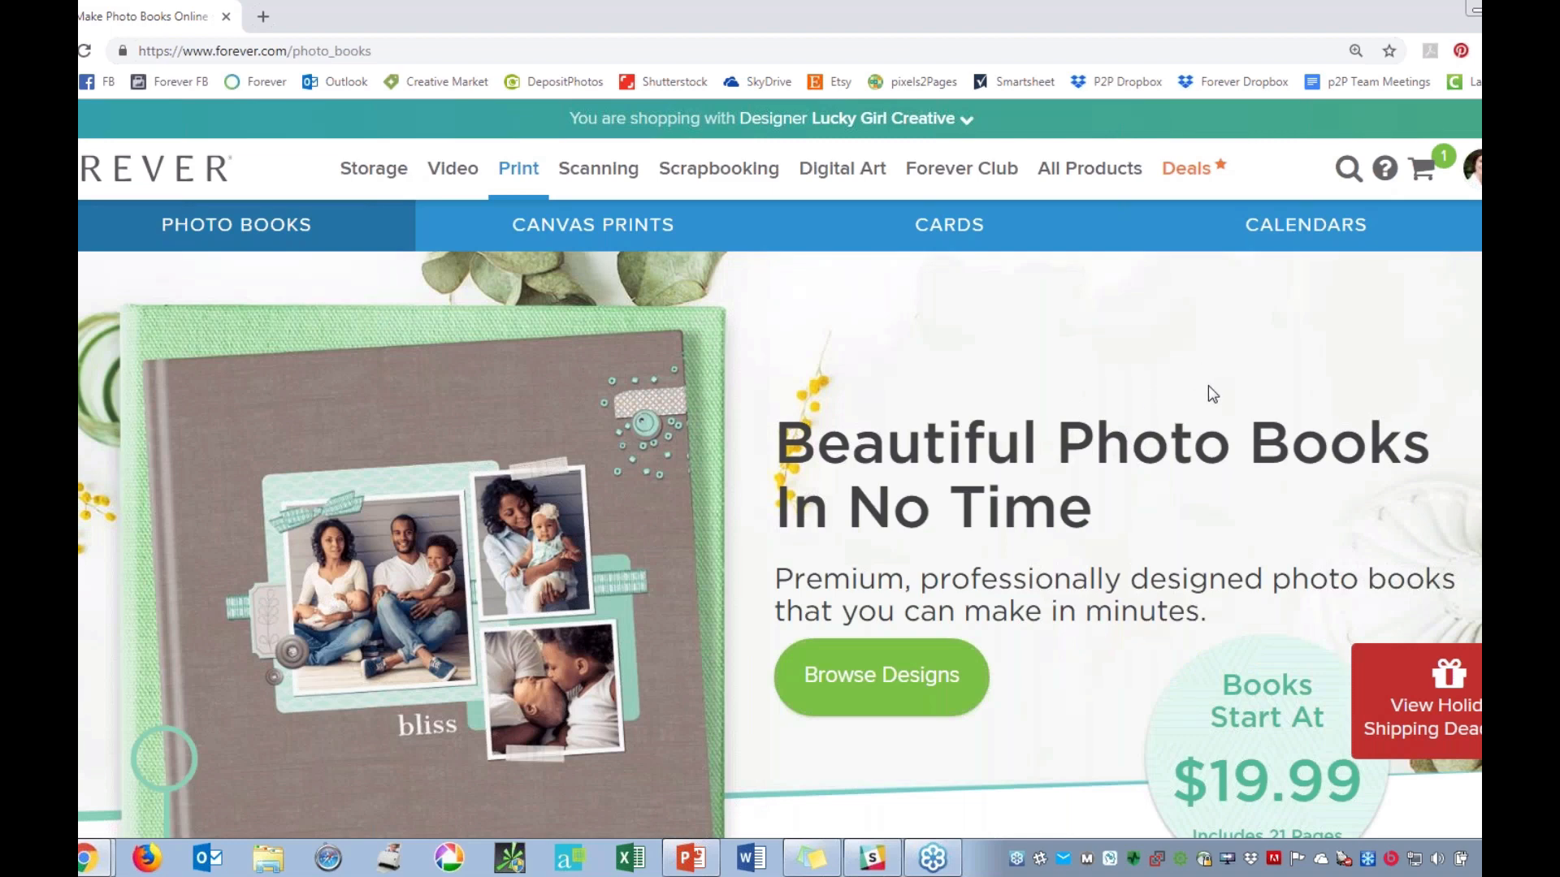
Examine the photo book introduction and the featured Basic and Premium designs with their prices.
scroll(1208, 394, "down", 4)
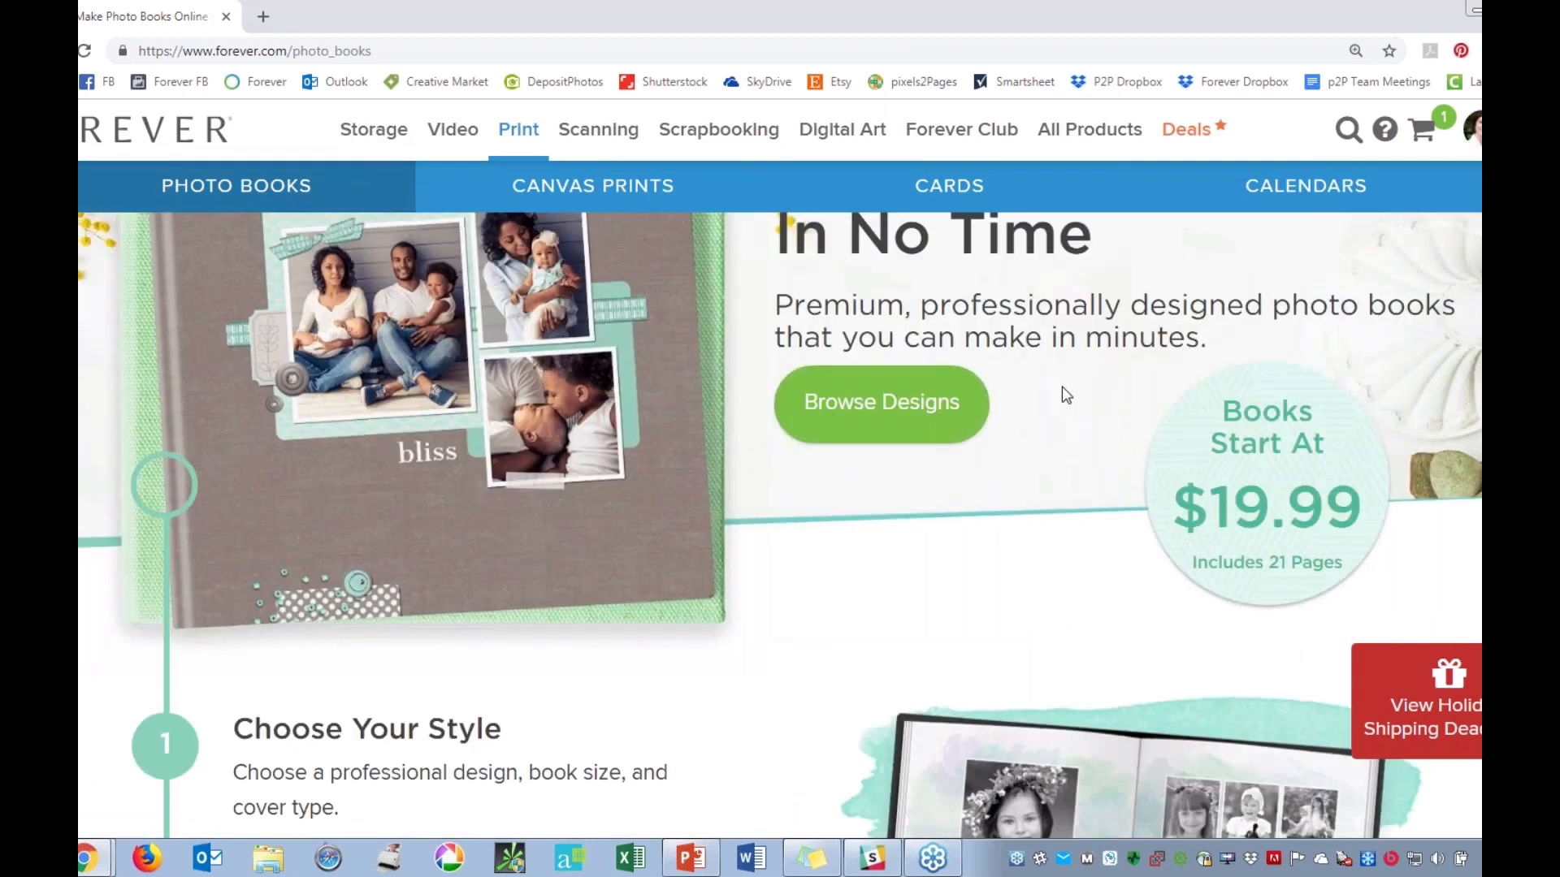
scroll(1062, 393, "up", 2)
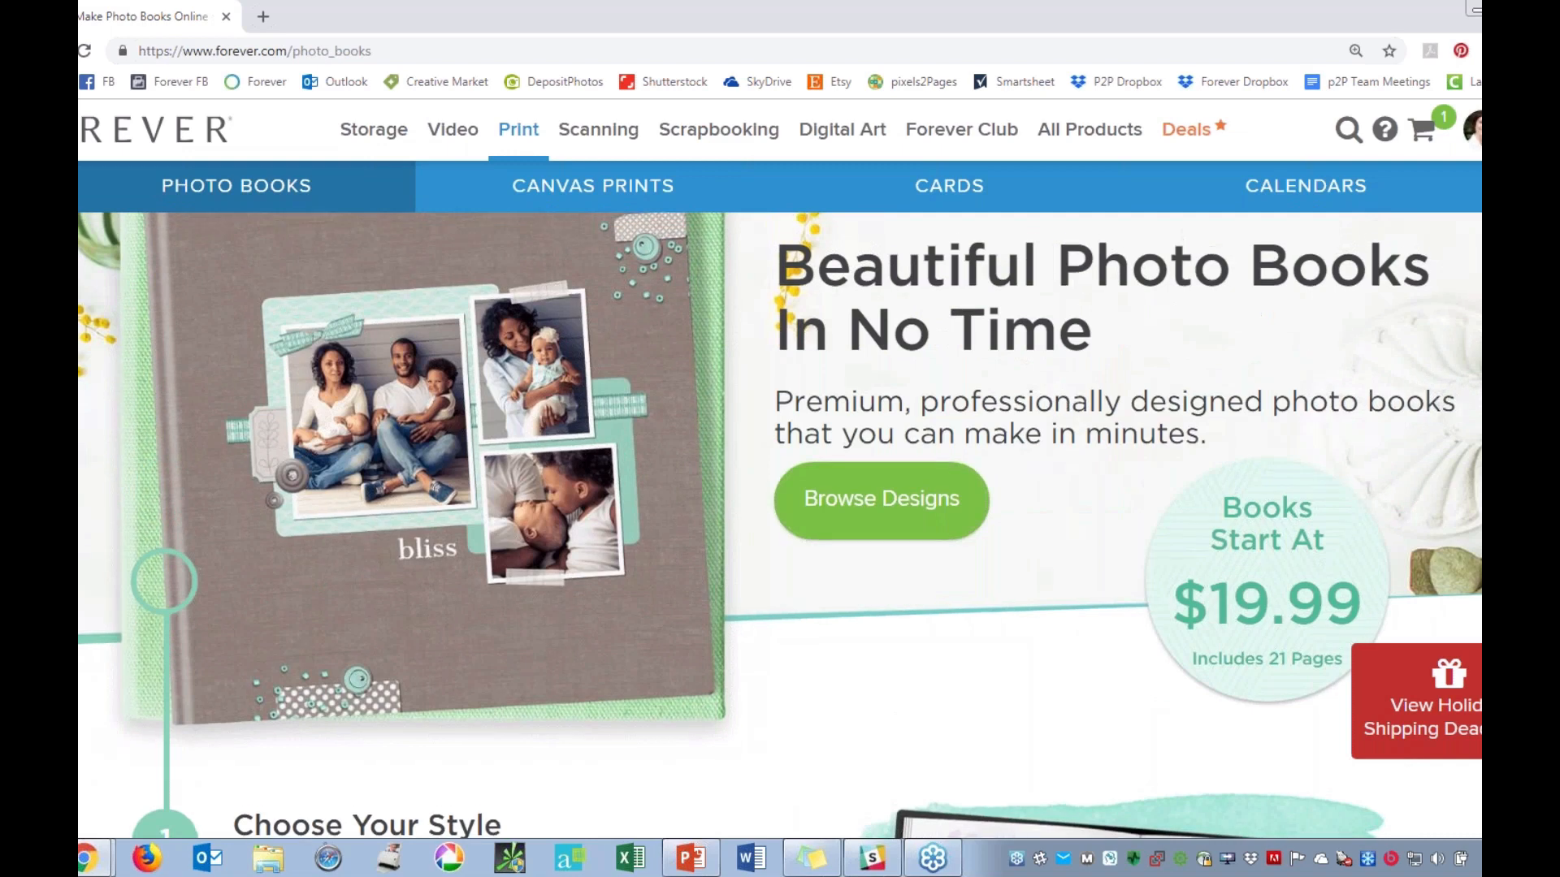
scroll(1062, 392, "down", 5)
scroll(1063, 392, "down", 12)
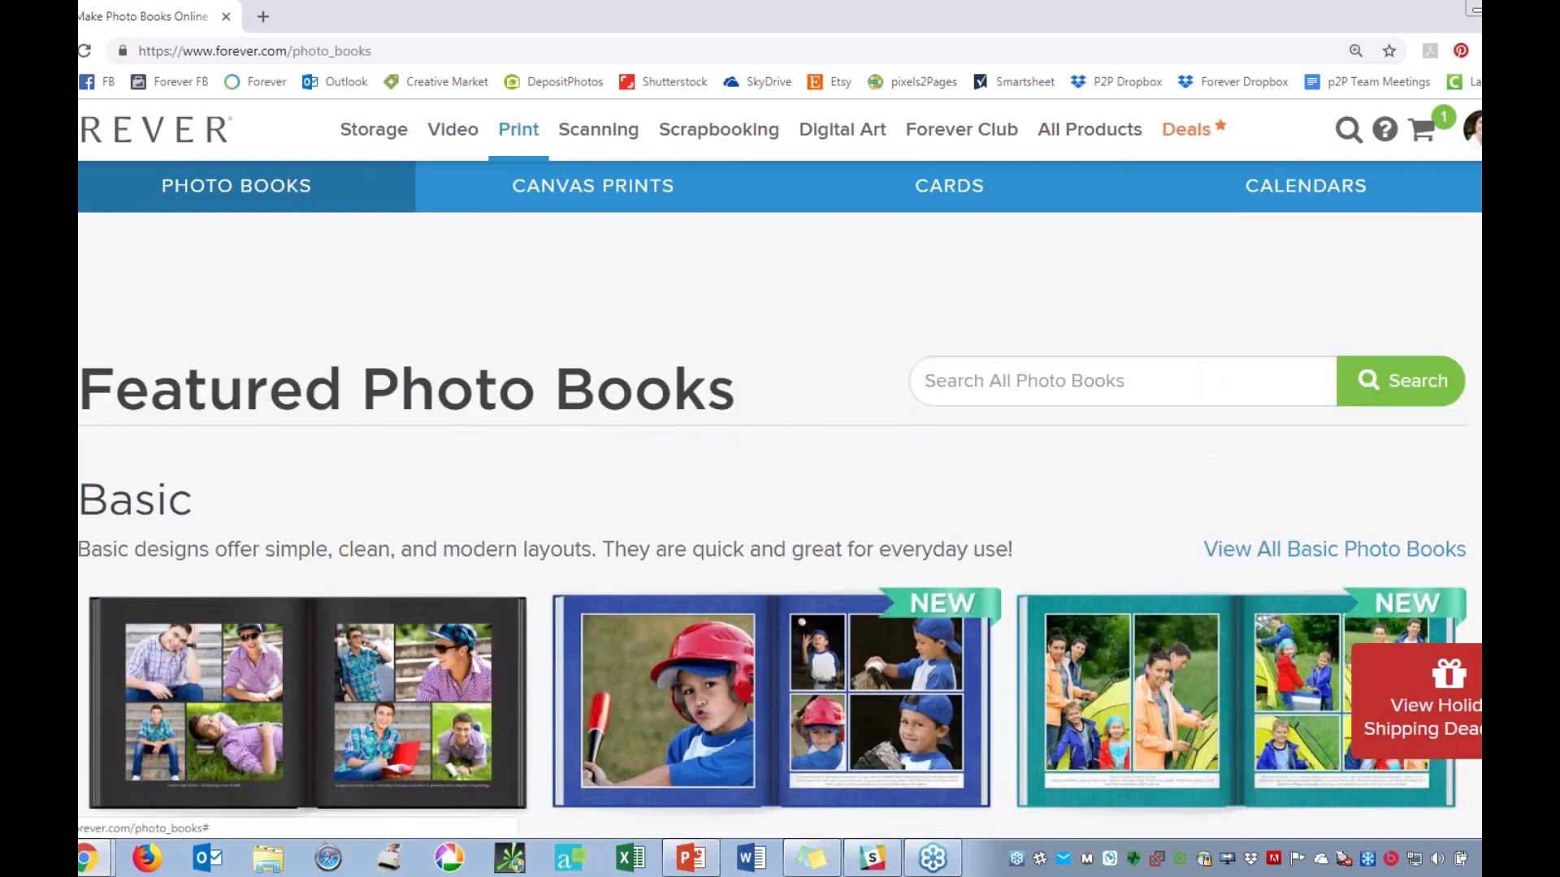
scroll(545, 443, "down", 1)
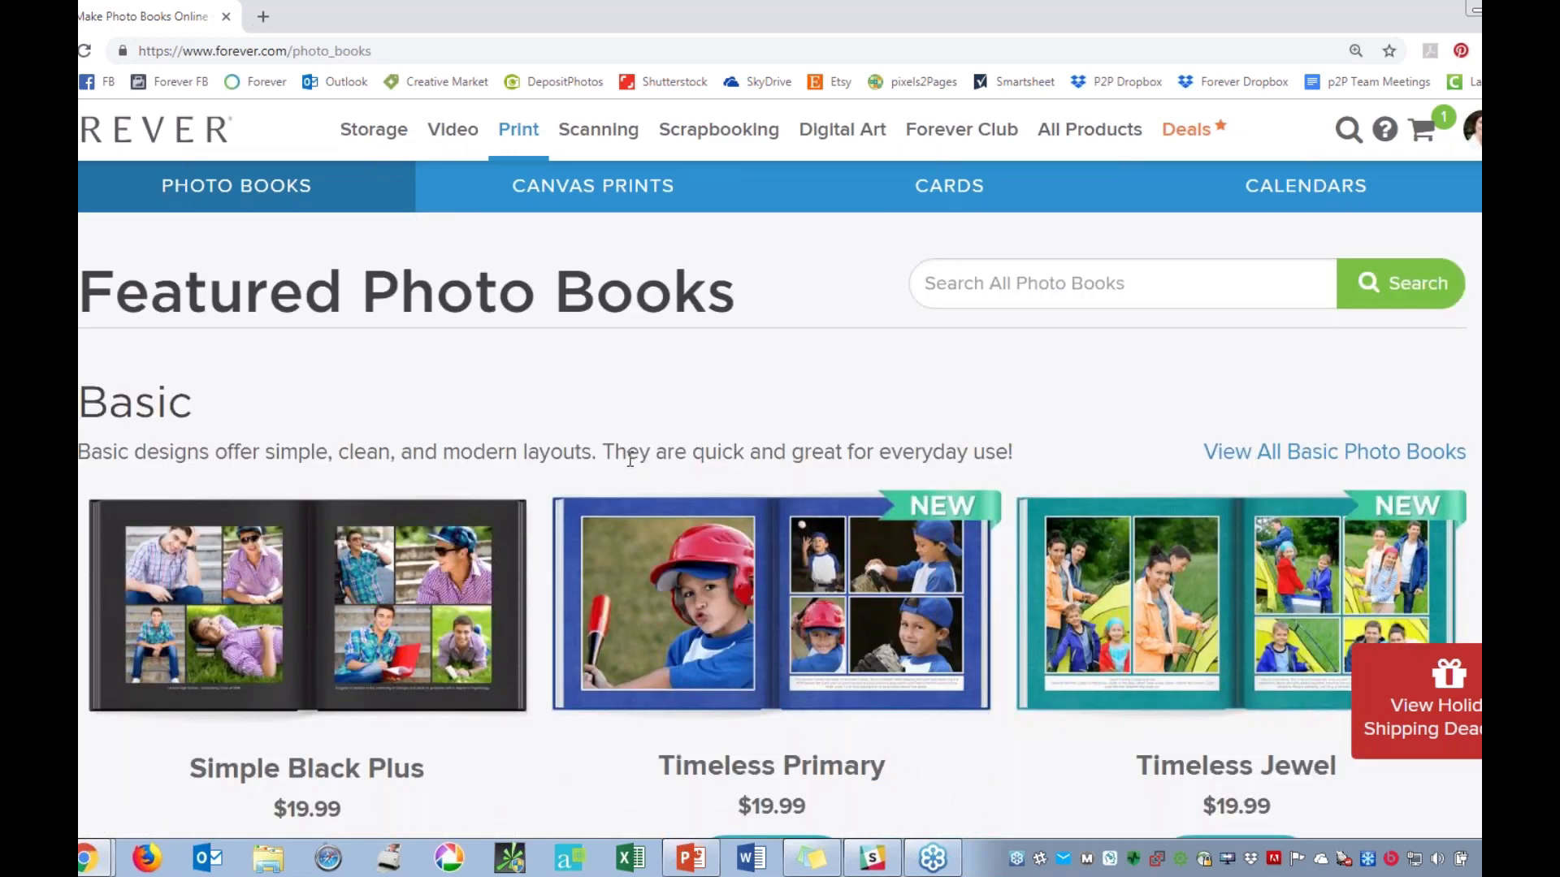
scroll(629, 459, "down", 2)
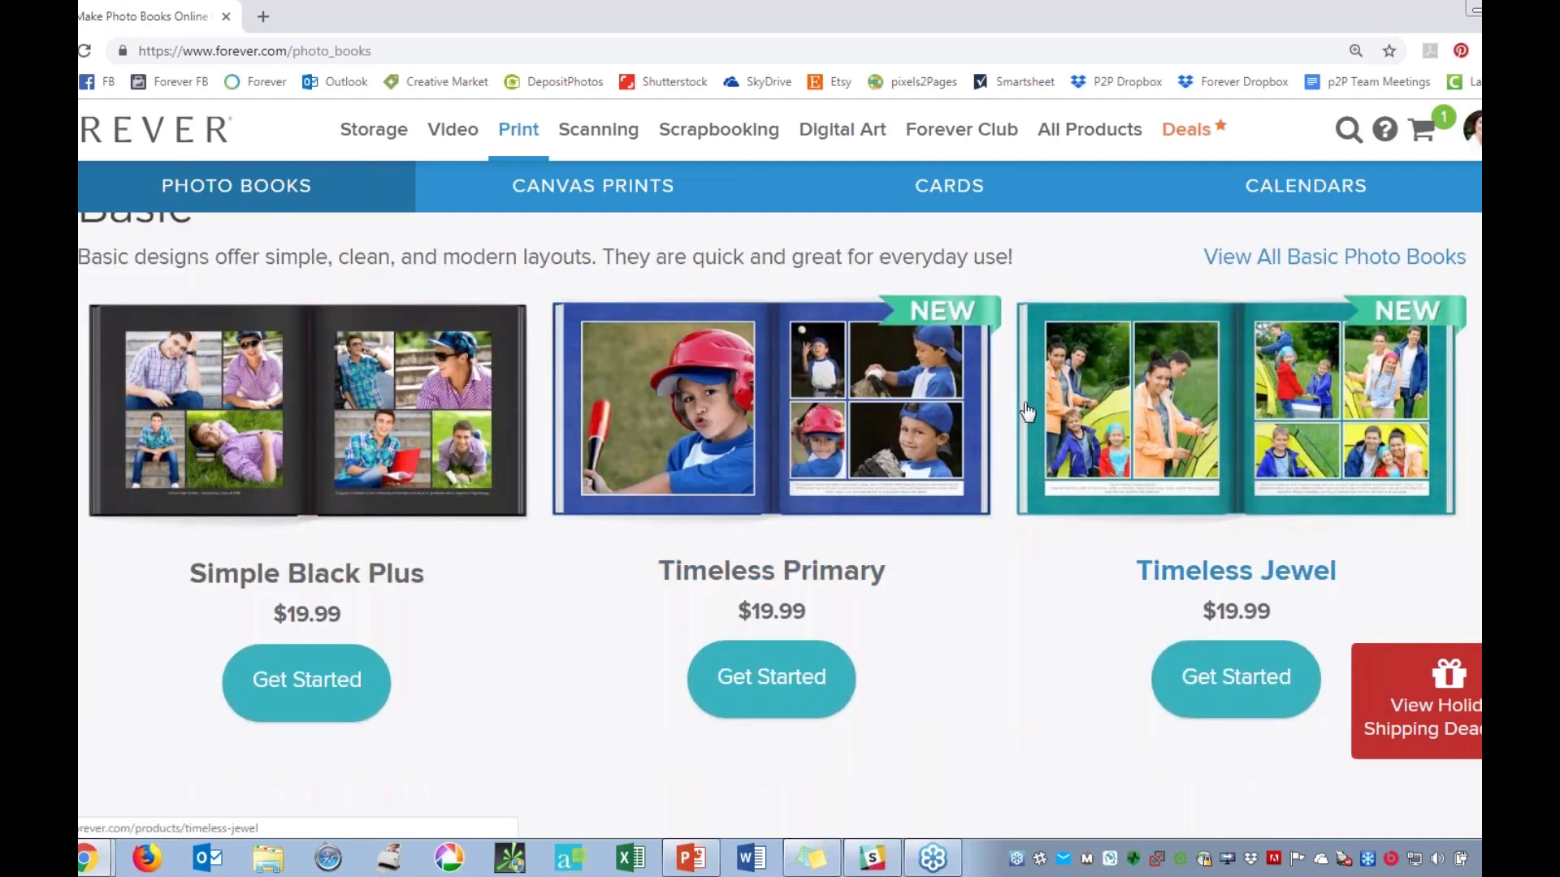
scroll(398, 511, "up", 1)
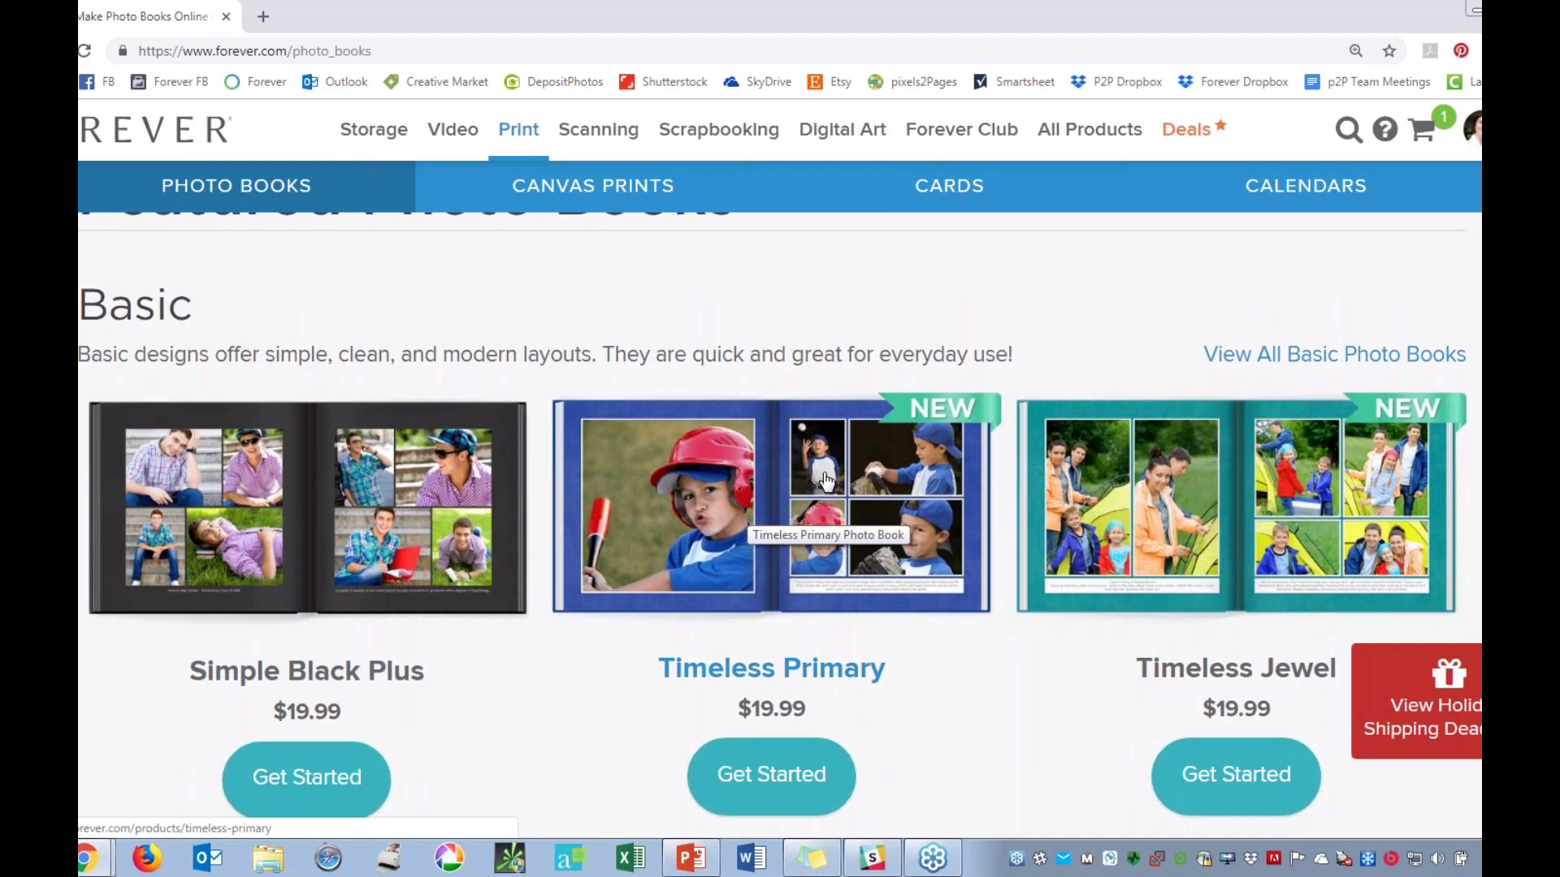
scroll(825, 480, "down", 8)
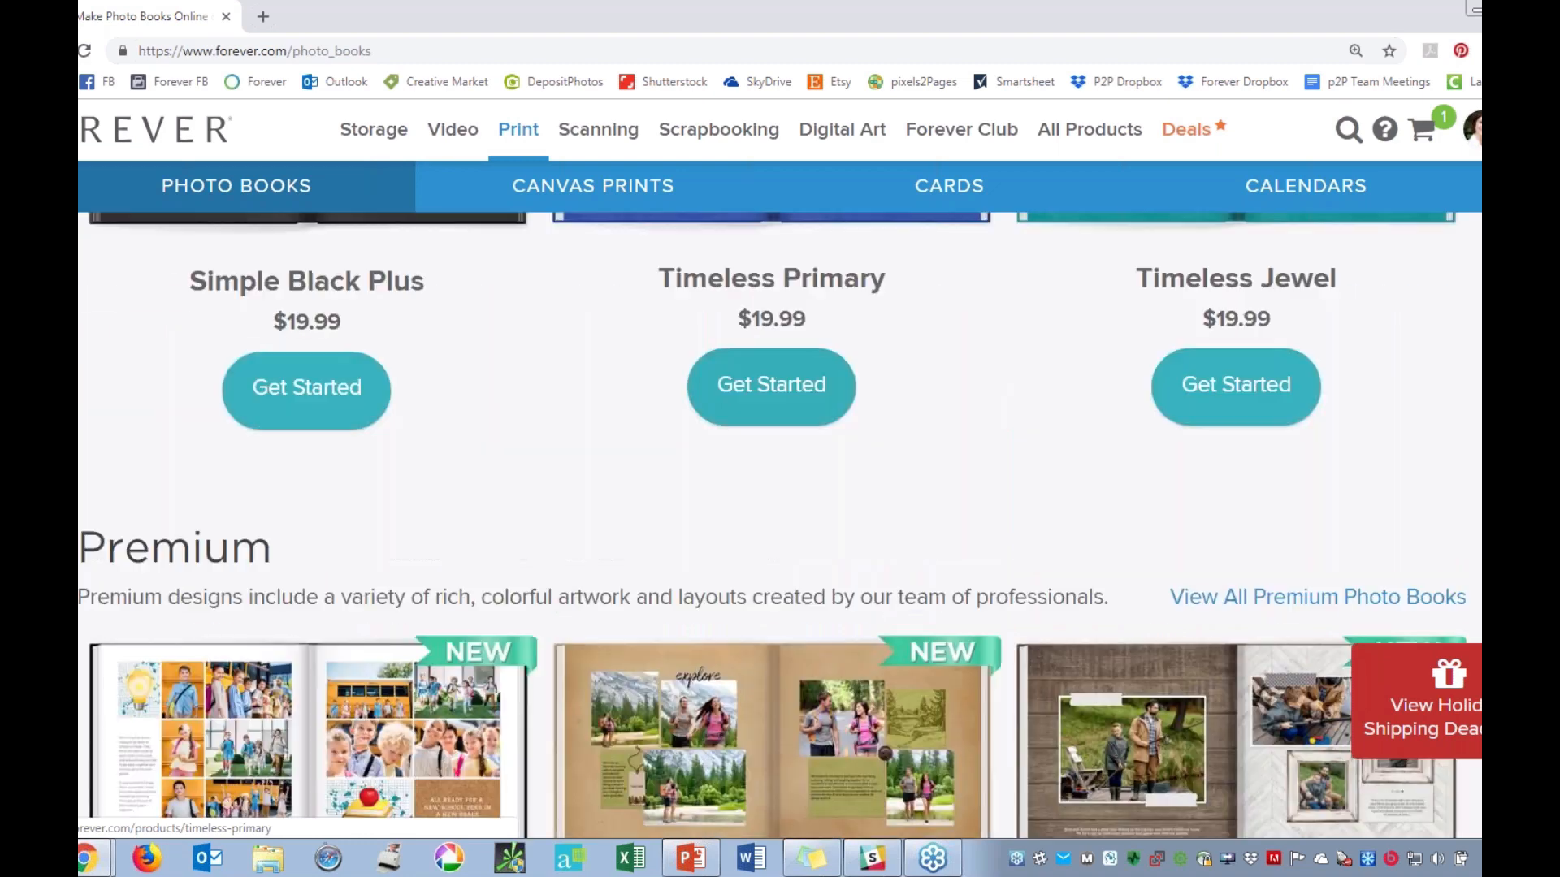
scroll(825, 480, "up", 1)
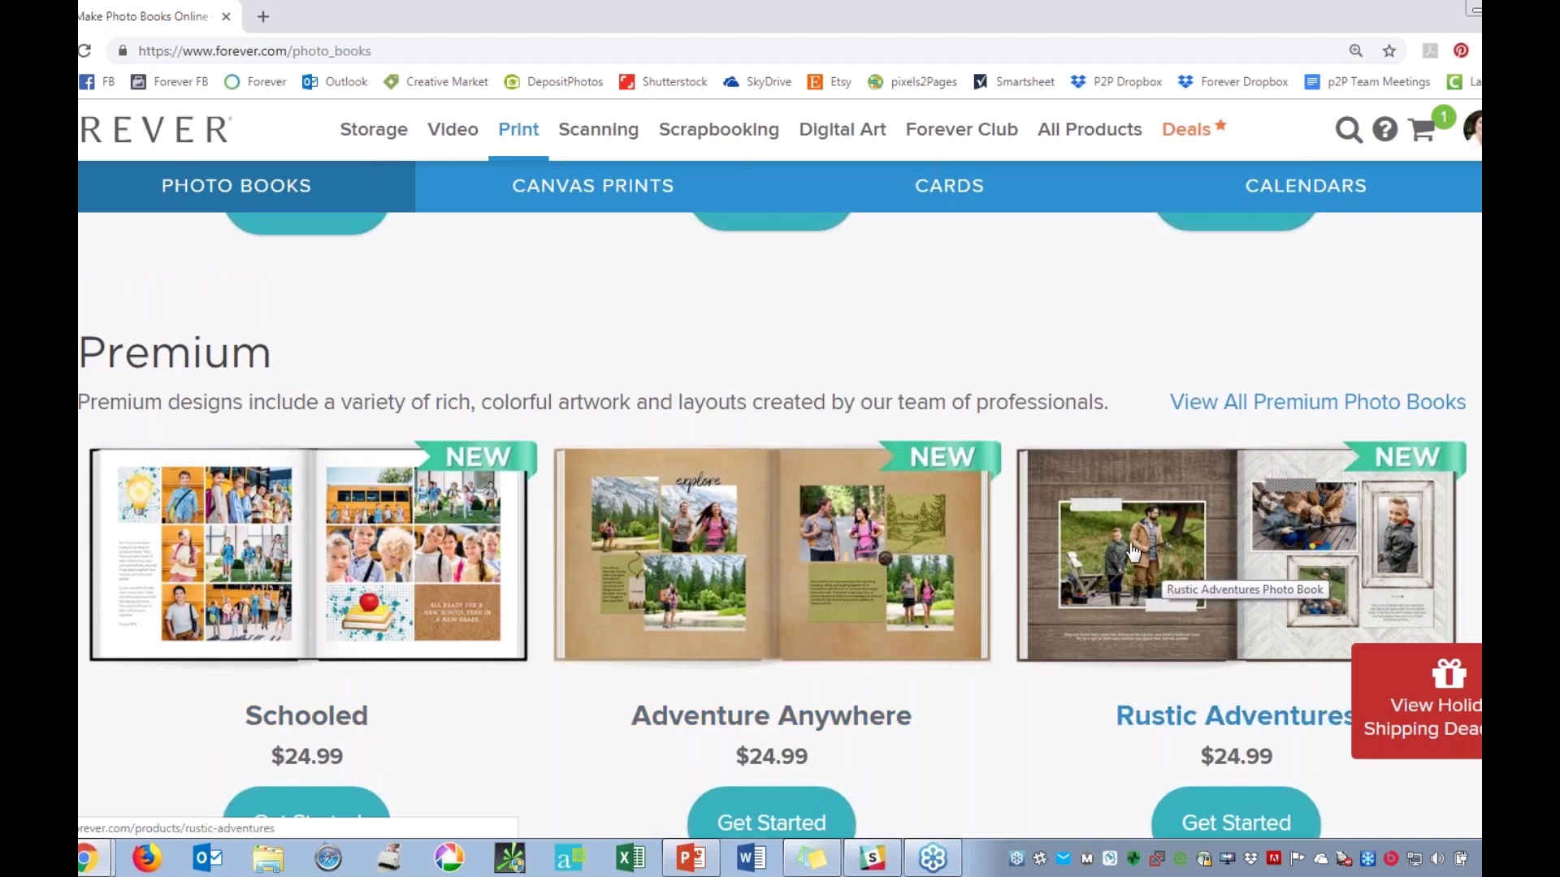
scroll(1134, 551, "down", 2)
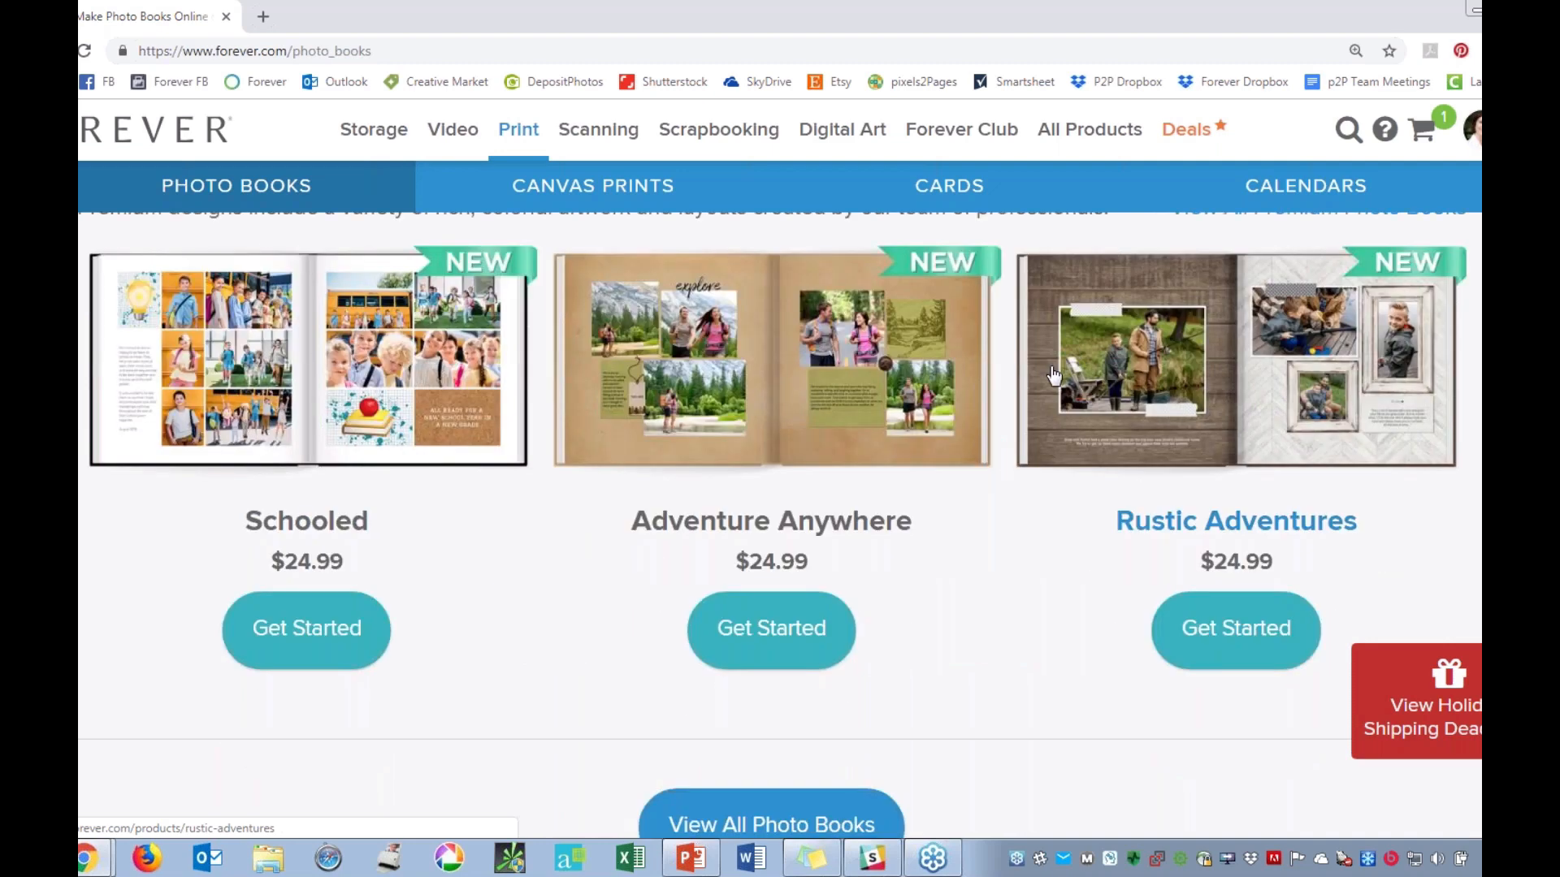
scroll(1053, 375, "up", 1)
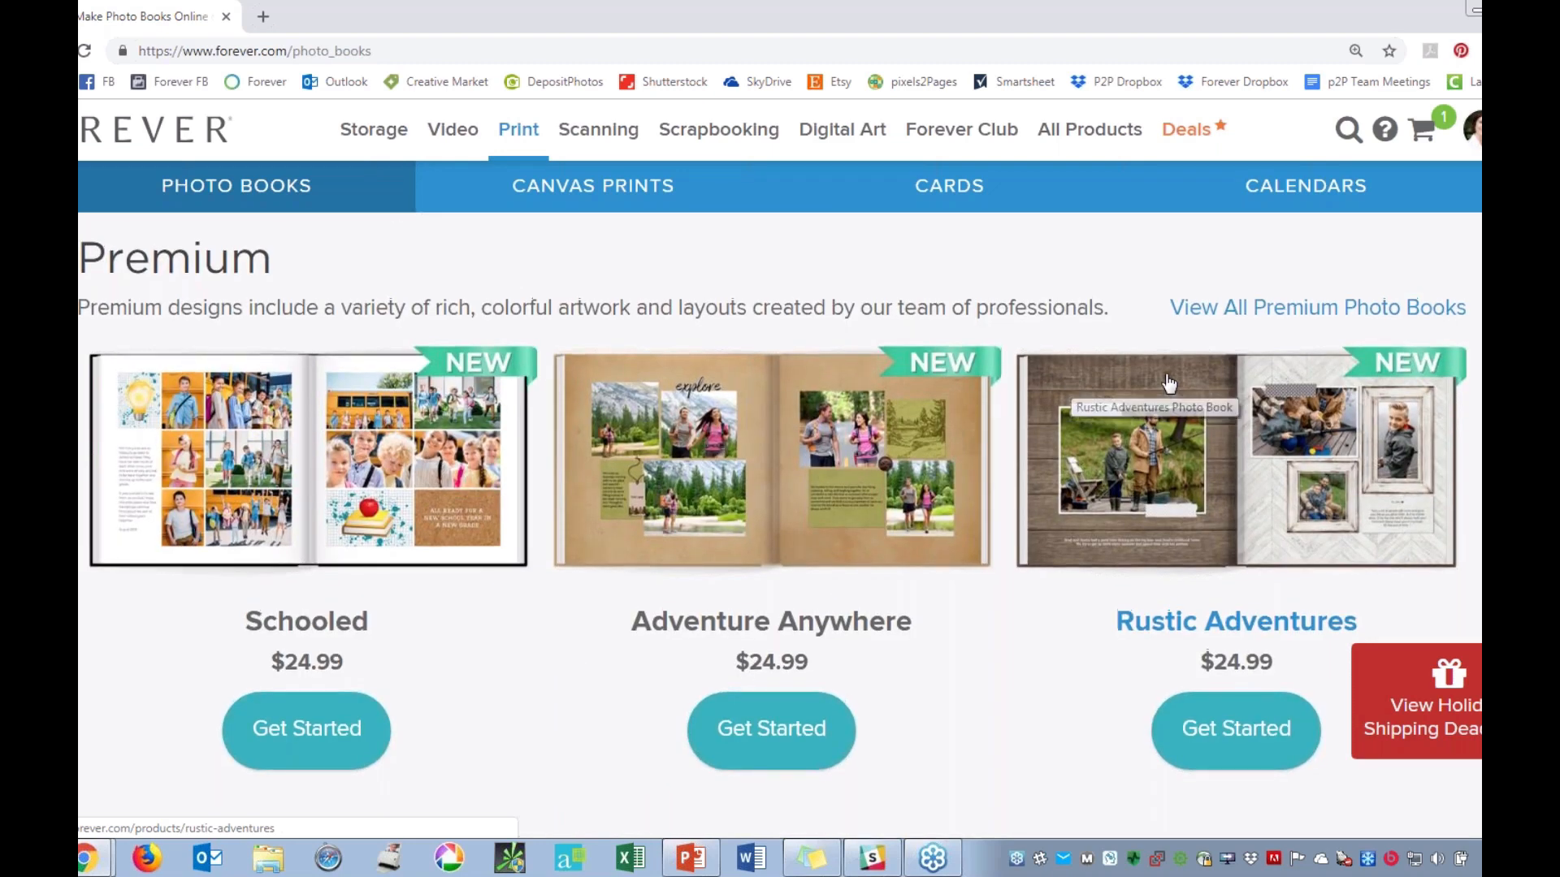
scroll(1168, 381, "up", 1)
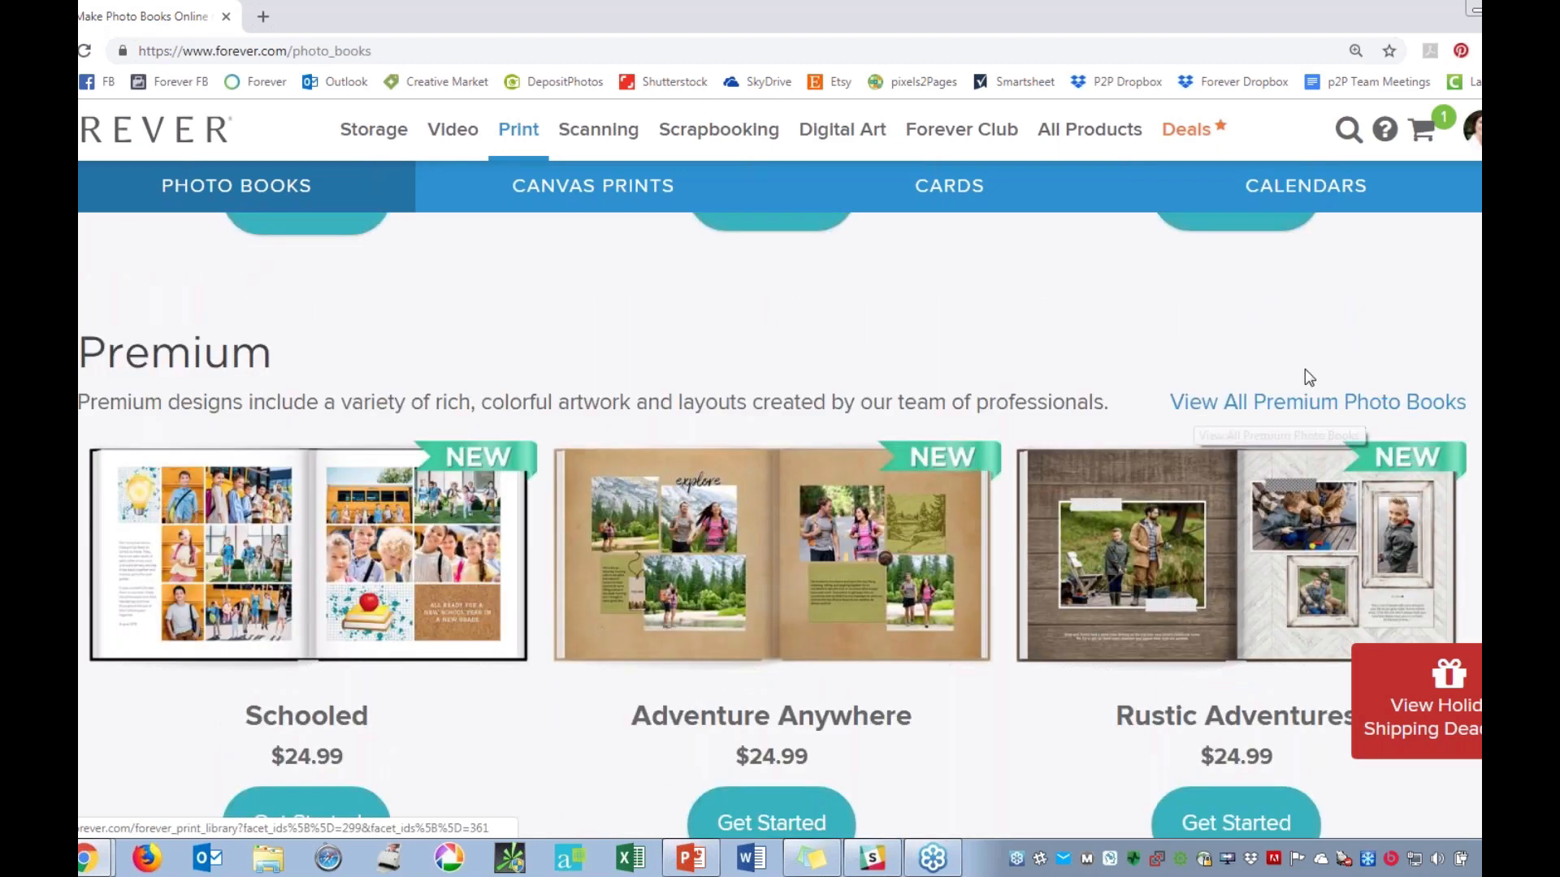
scroll(1305, 370, "up", 6)
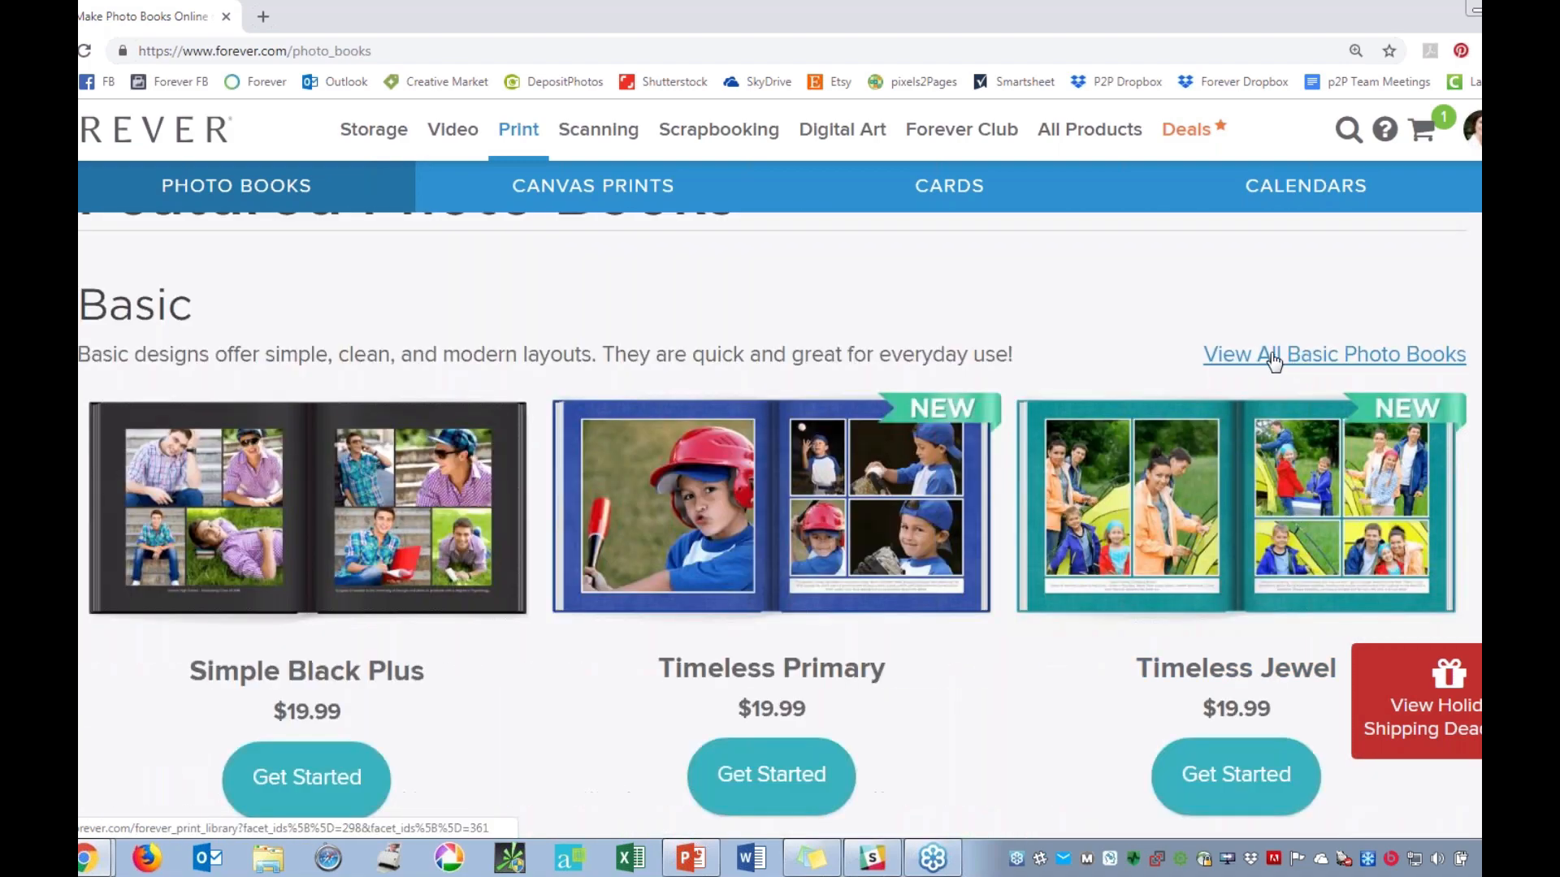
Open the complete listing of all photo book designs from below the featured Premium books.
scroll(771, 668, "down", 7)
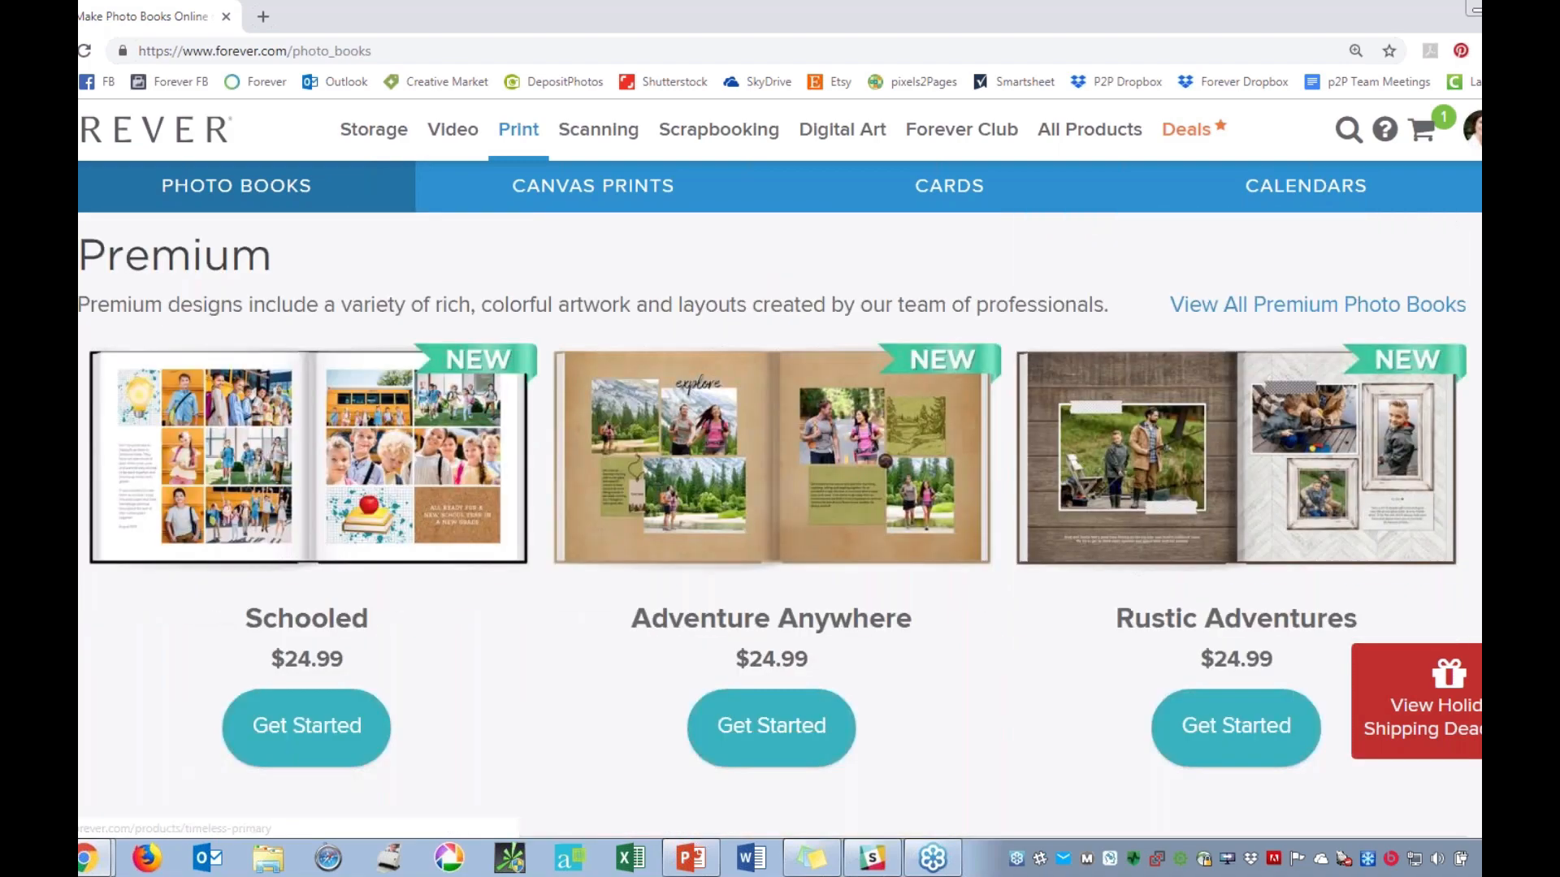
scroll(766, 632, "down", 3)
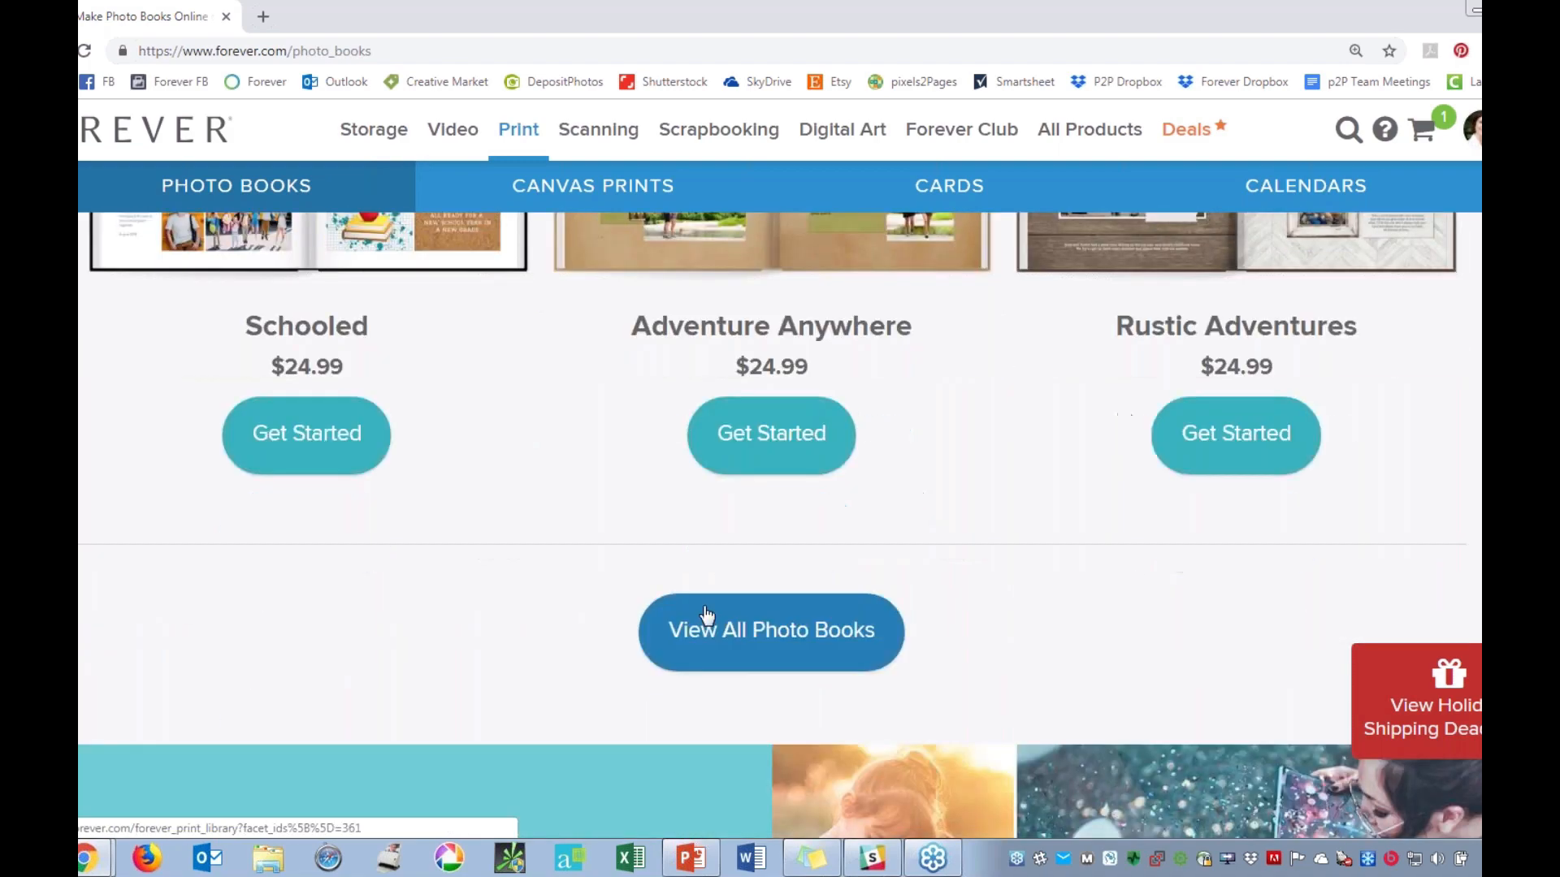
left_click(766, 632)
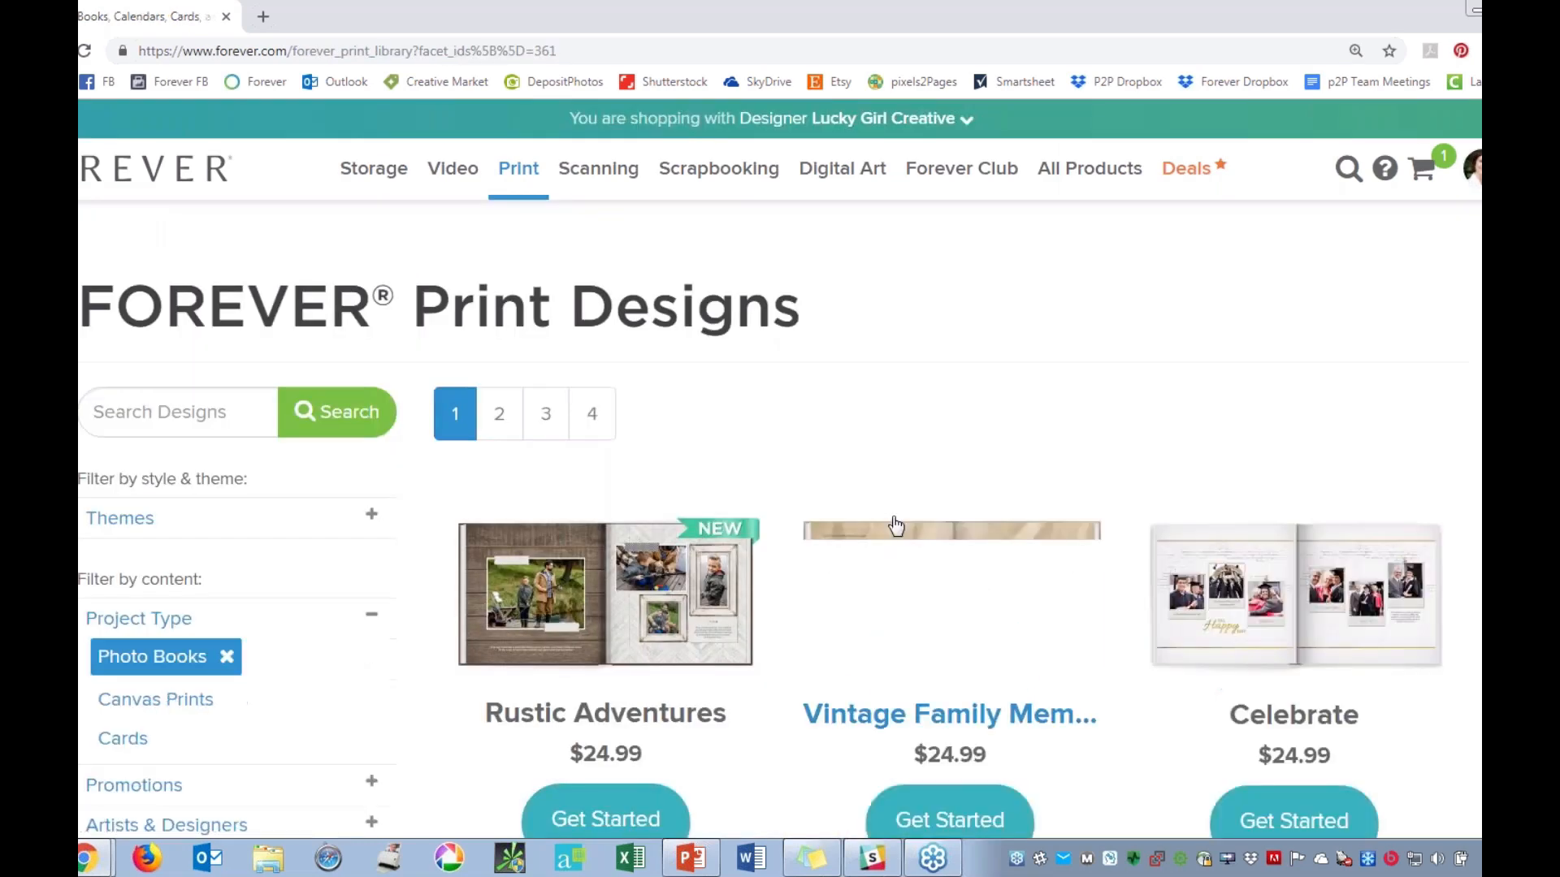
Browse the first page of photo book designs and open page 2 of the listing.
scroll(1139, 460, "down", 2)
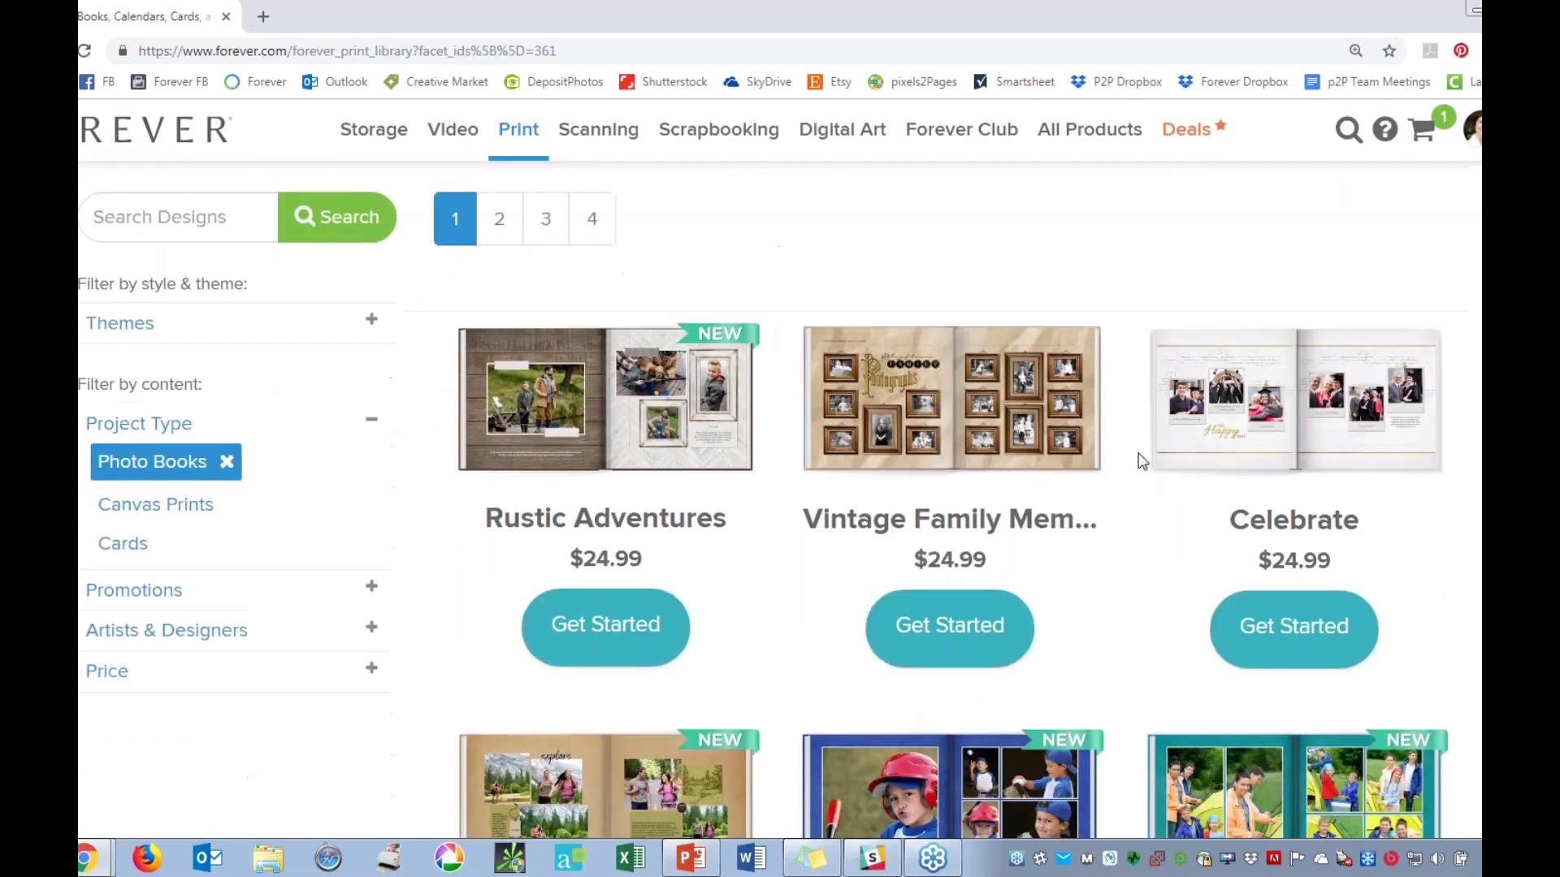
scroll(1139, 460, "down", 4)
scroll(1138, 460, "down", 5)
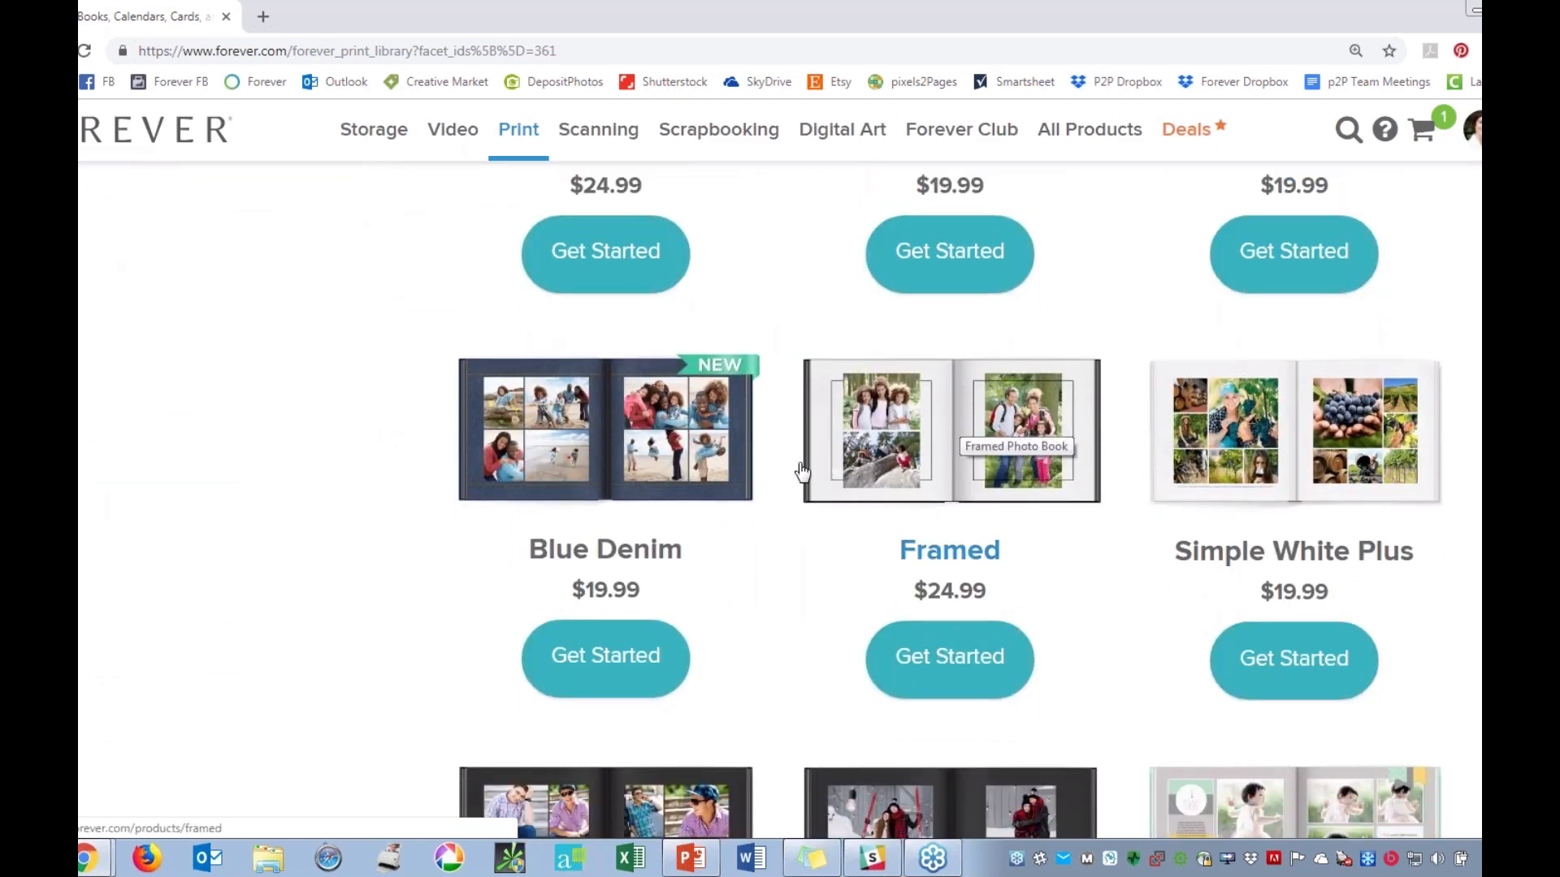
scroll(807, 487, "down", 2)
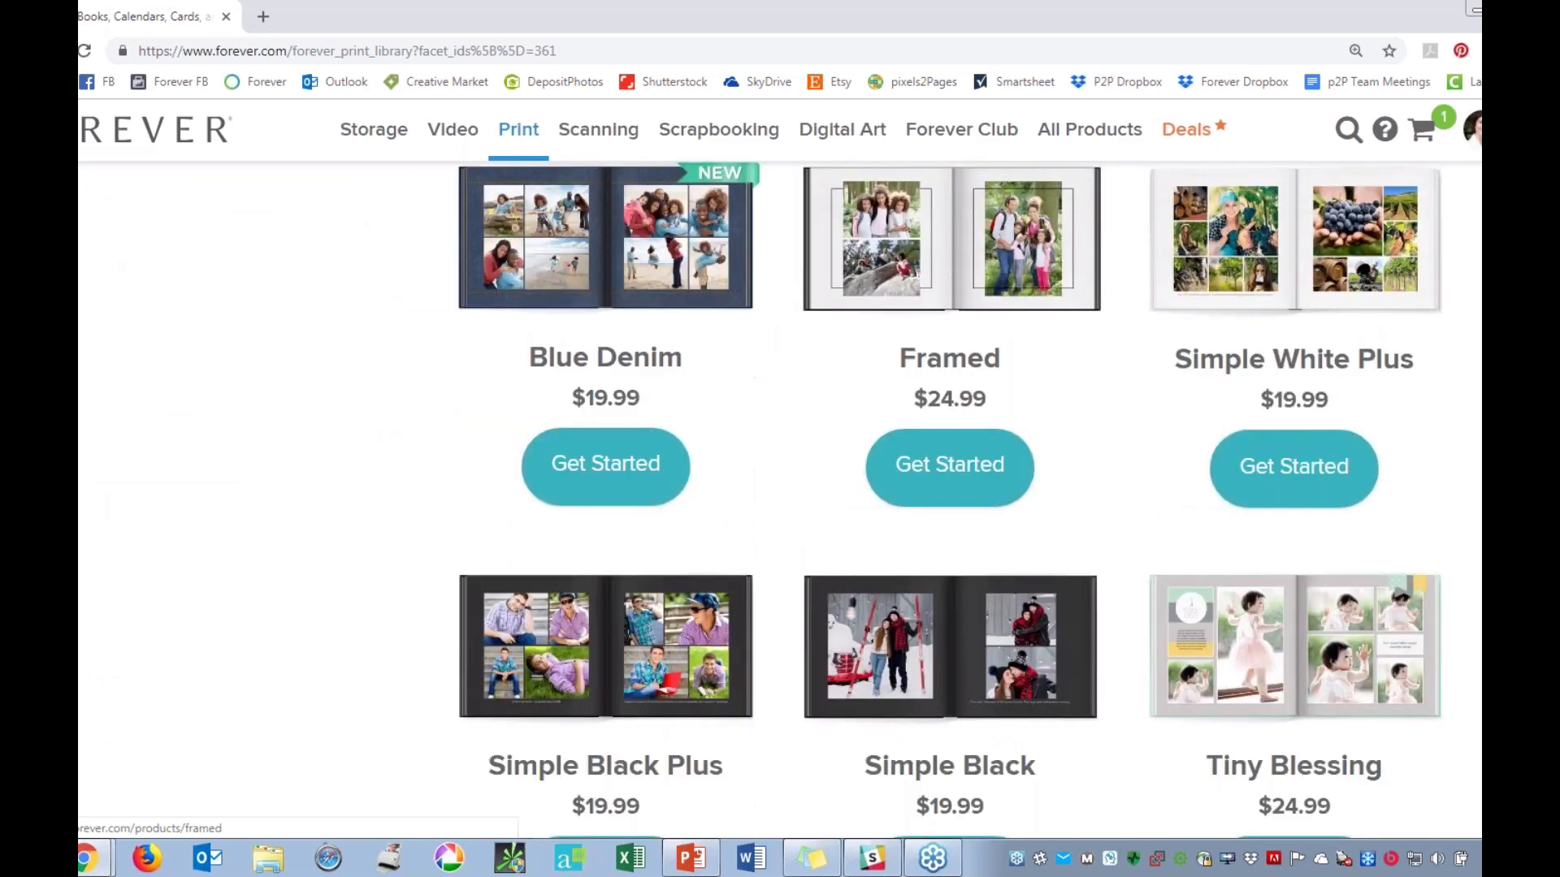
scroll(804, 471, "down", 5)
left_click(499, 551)
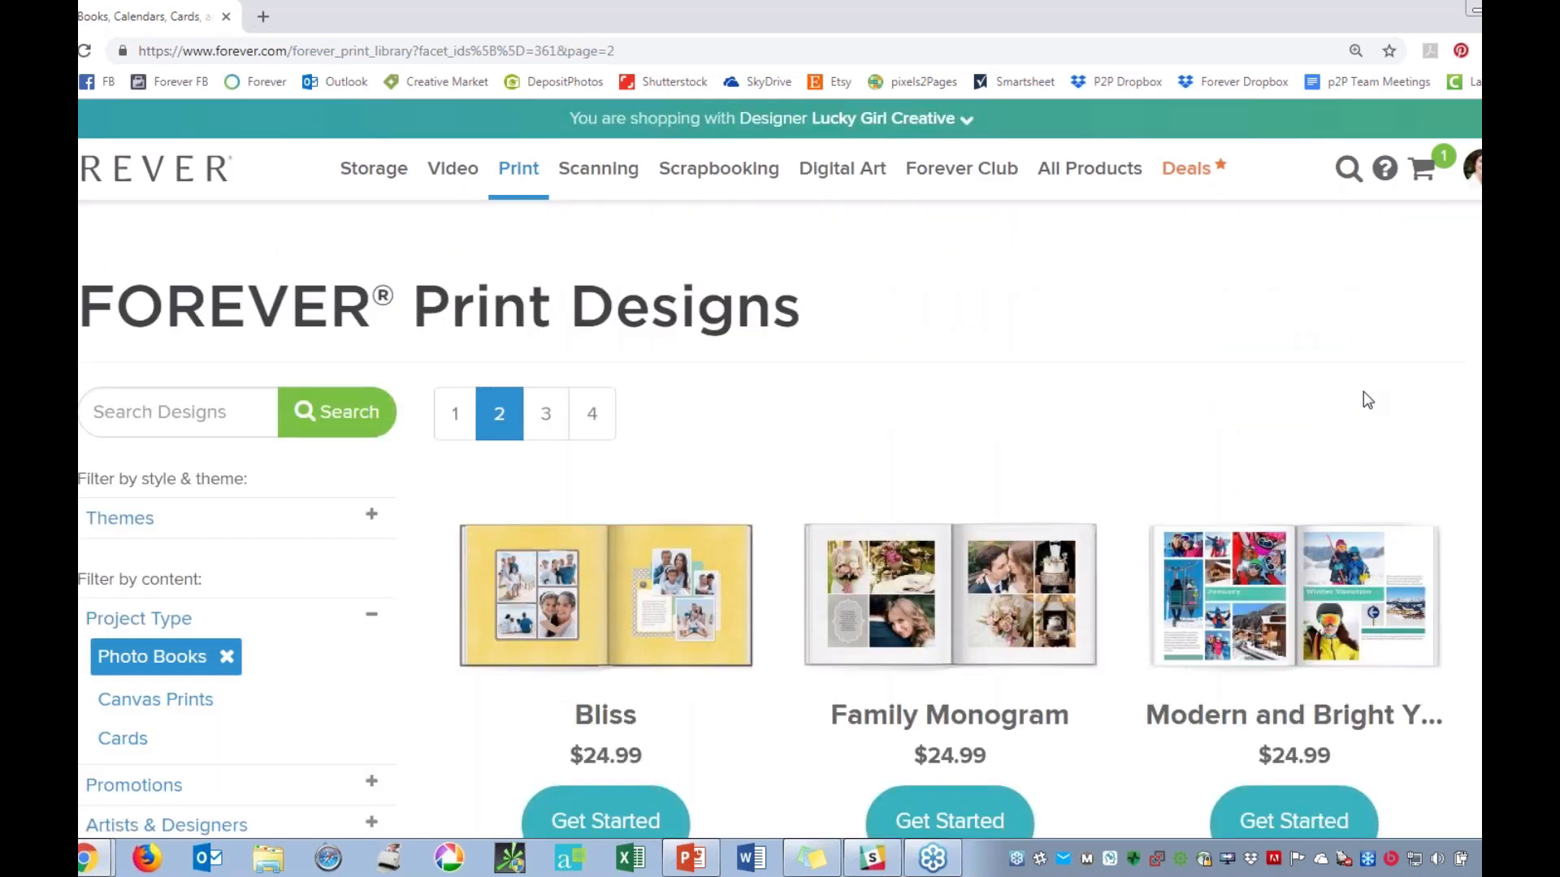
Open the Modern and Bright Yearbook design from page 2 of the listing.
scroll(1369, 399, "down", 5)
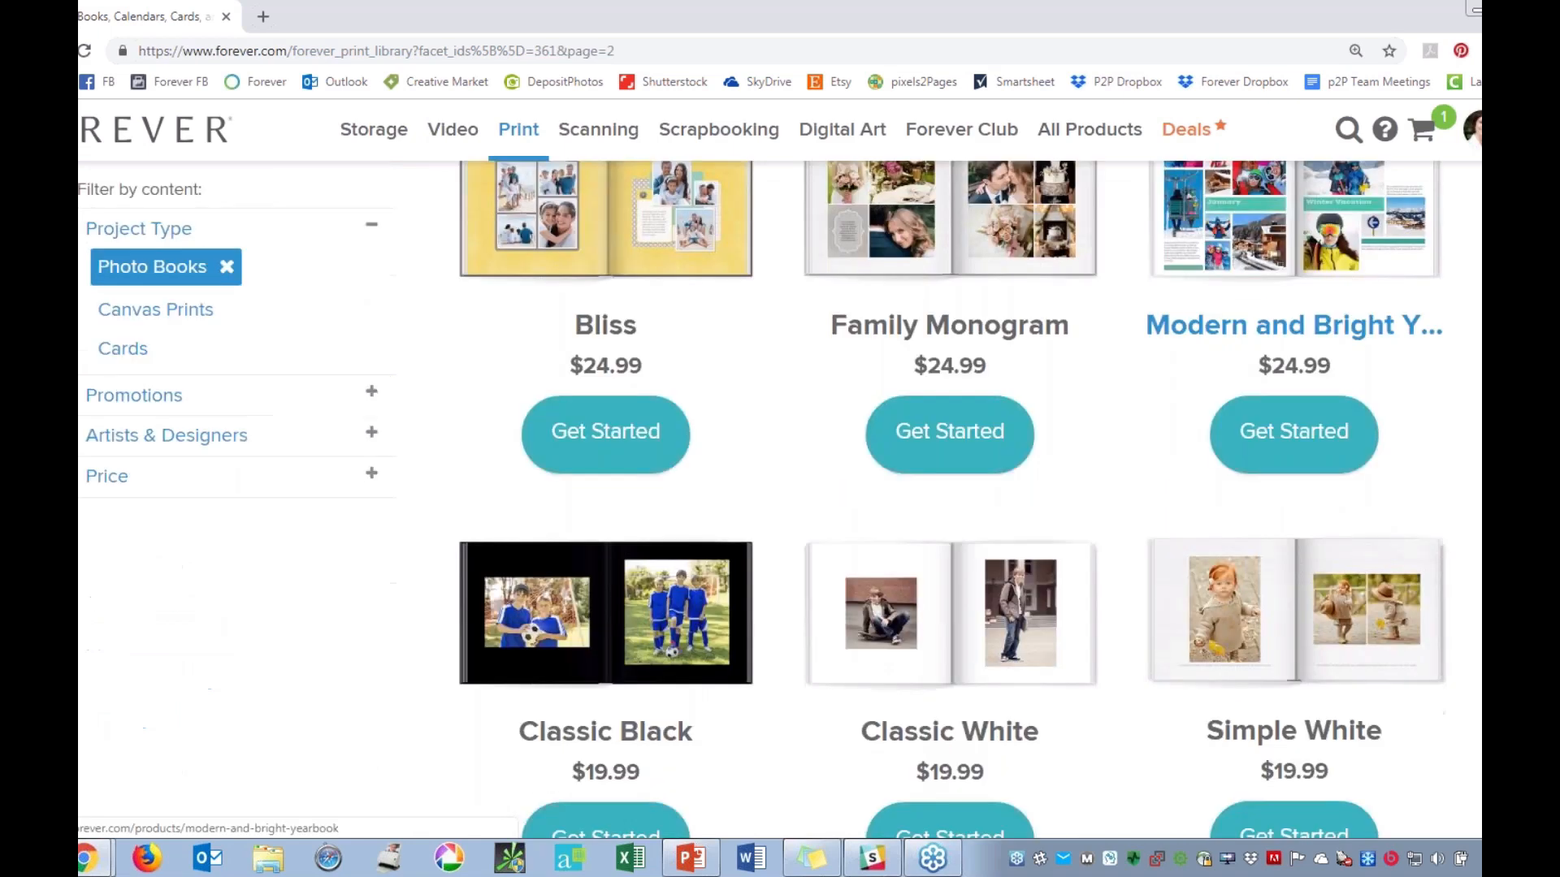
scroll(1310, 302, "up", 1)
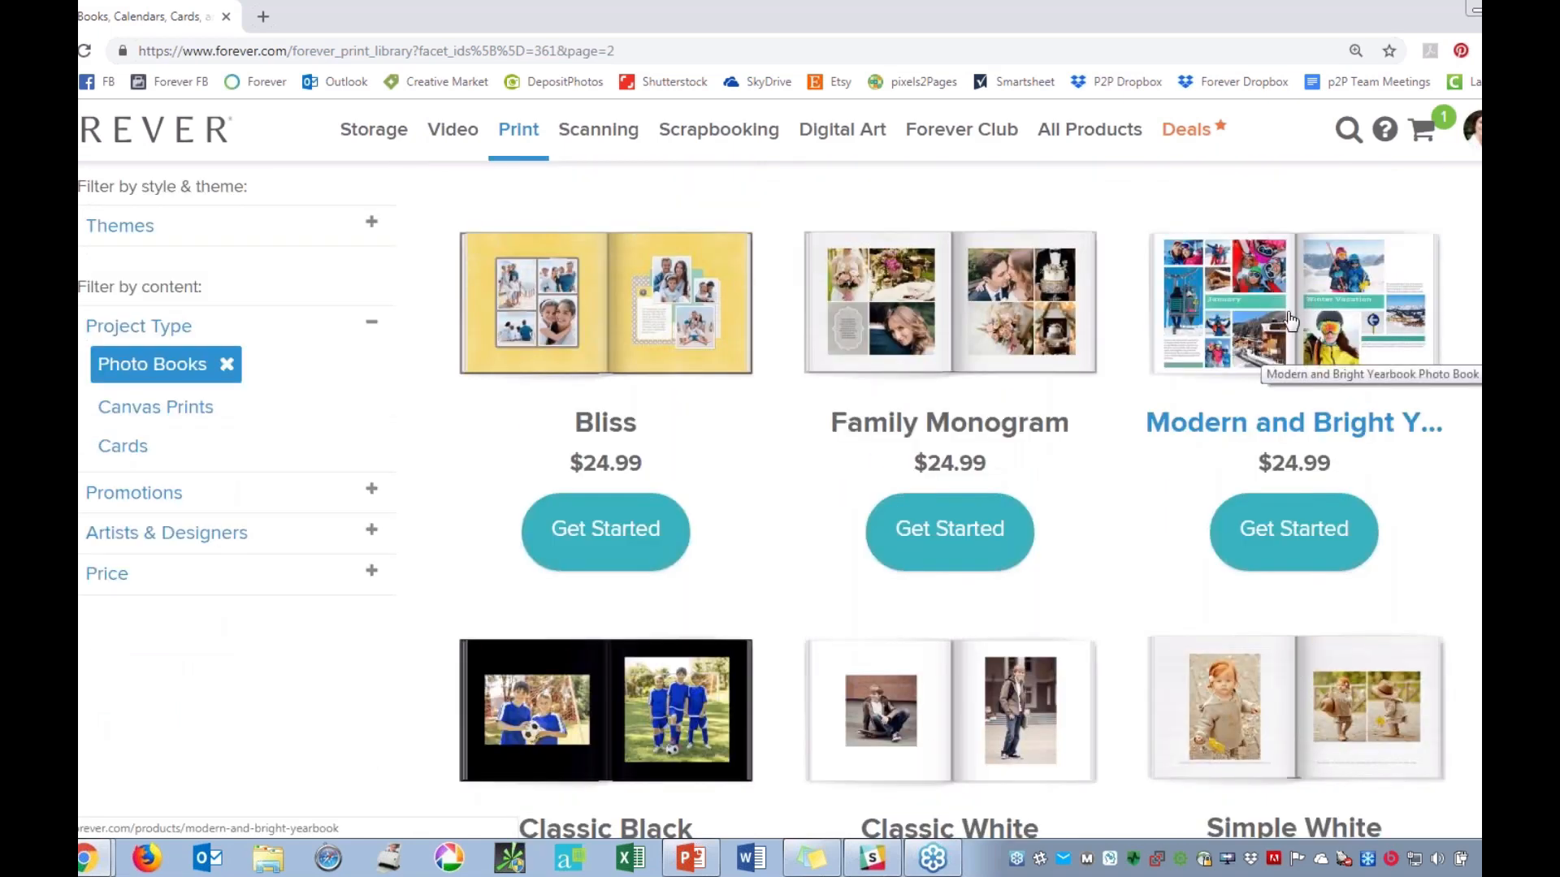
left_click(1276, 329)
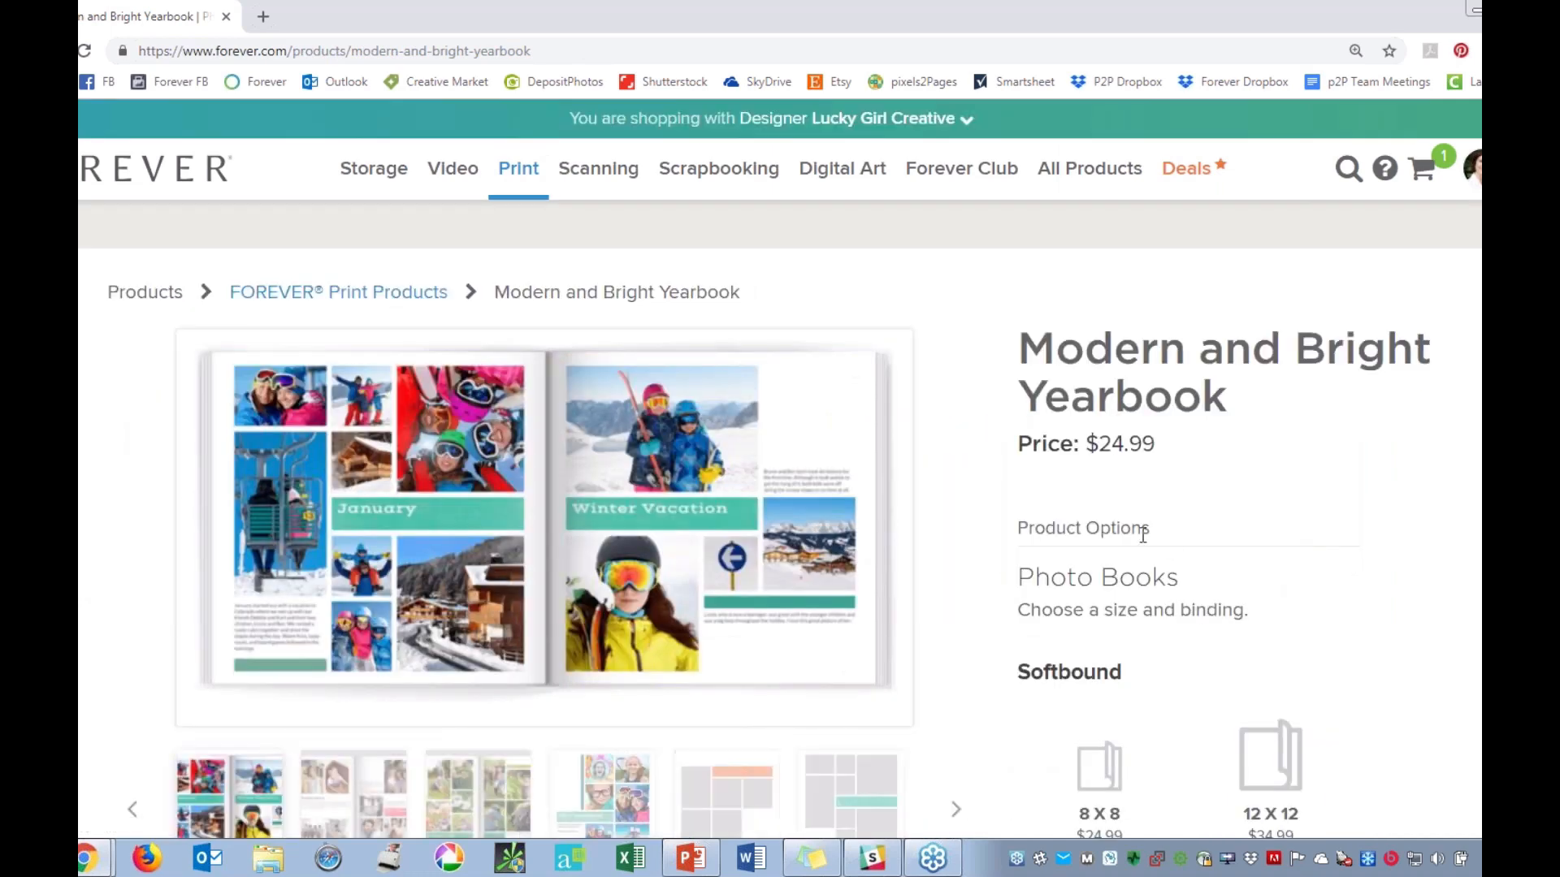
Preview the yearbook's sample spreads, including the February and The Good Life pages.
scroll(1137, 524, "down", 1)
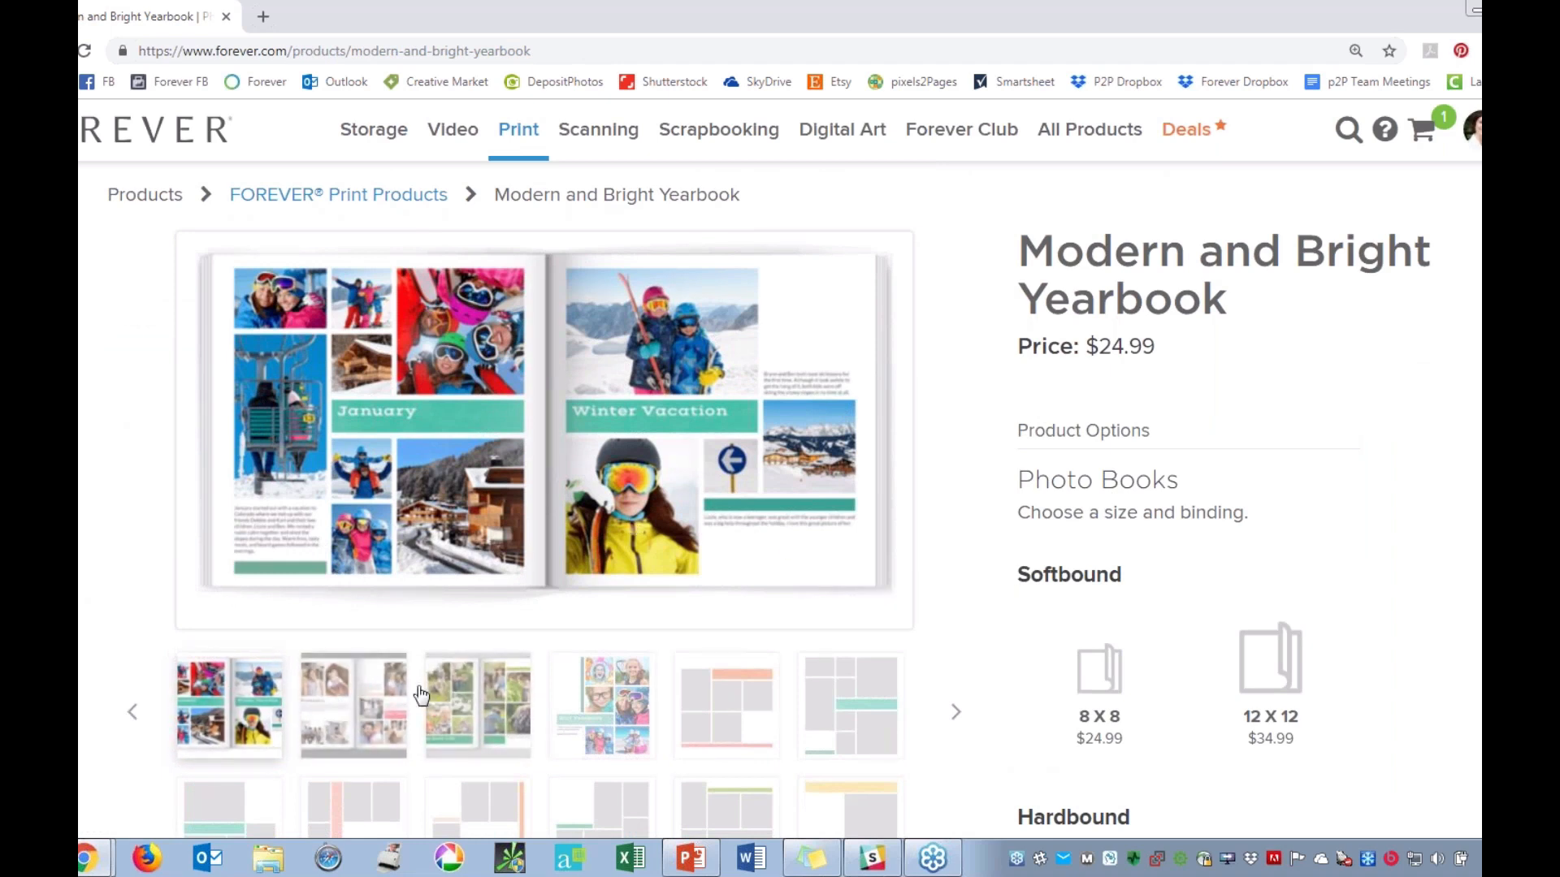
left_click(346, 712)
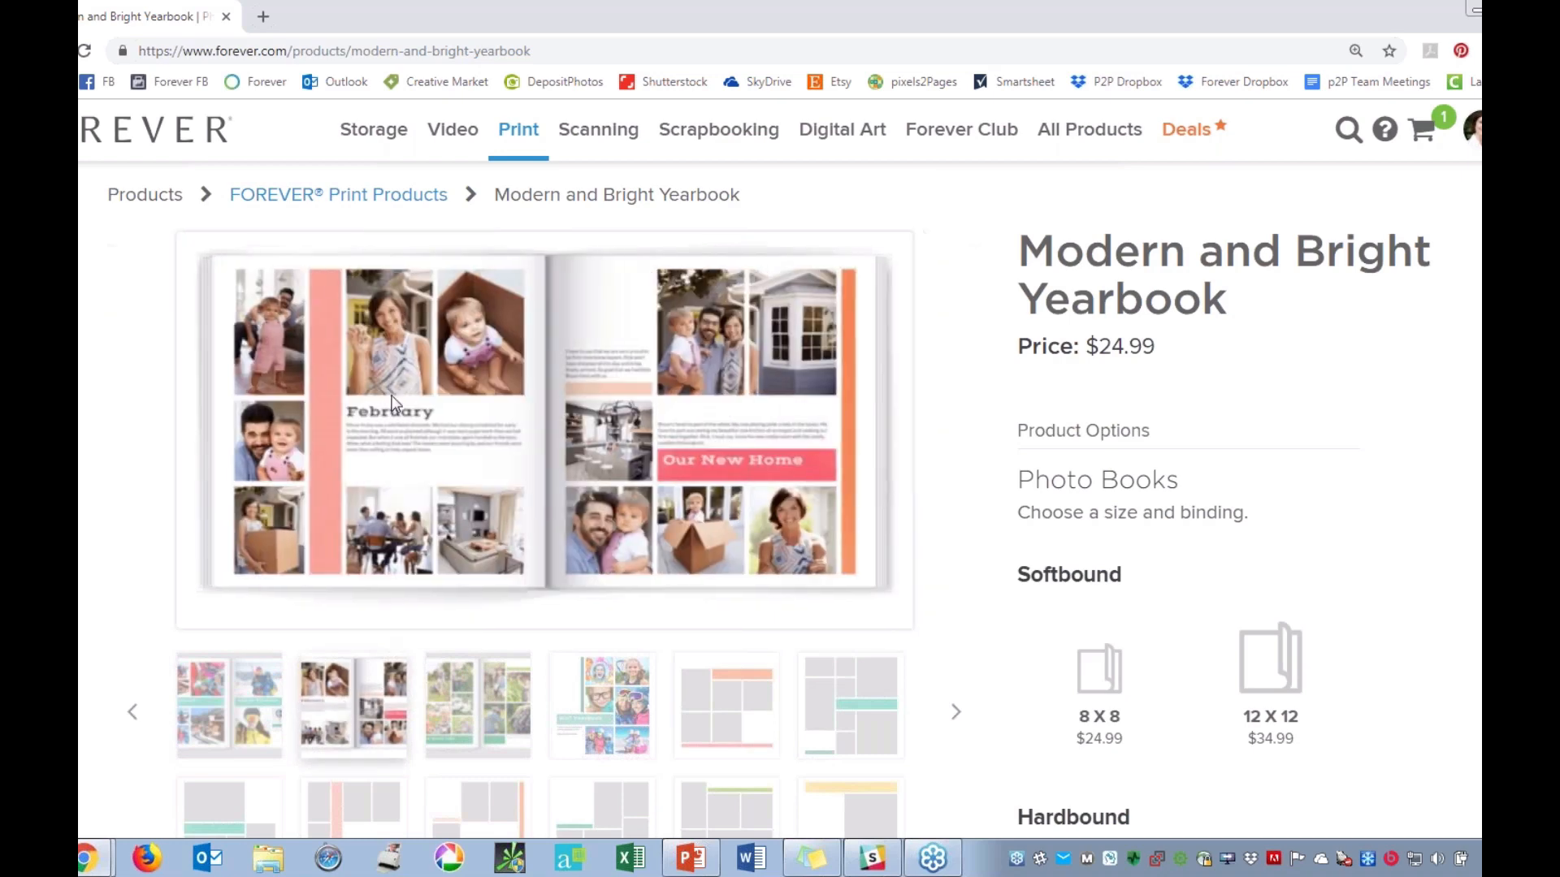
left_click(497, 709)
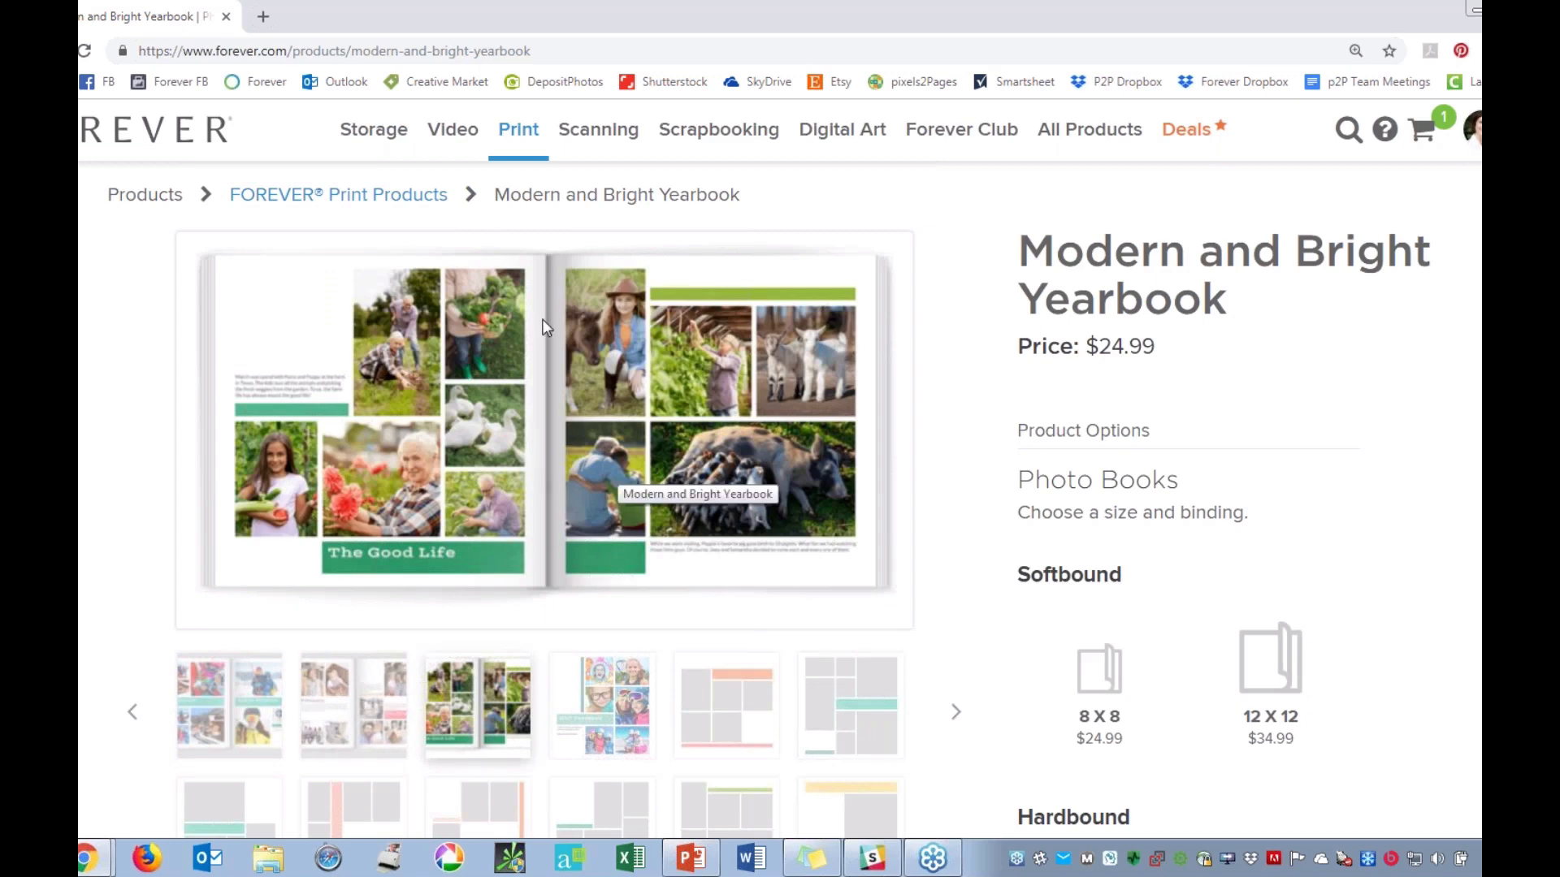
left_click(358, 694)
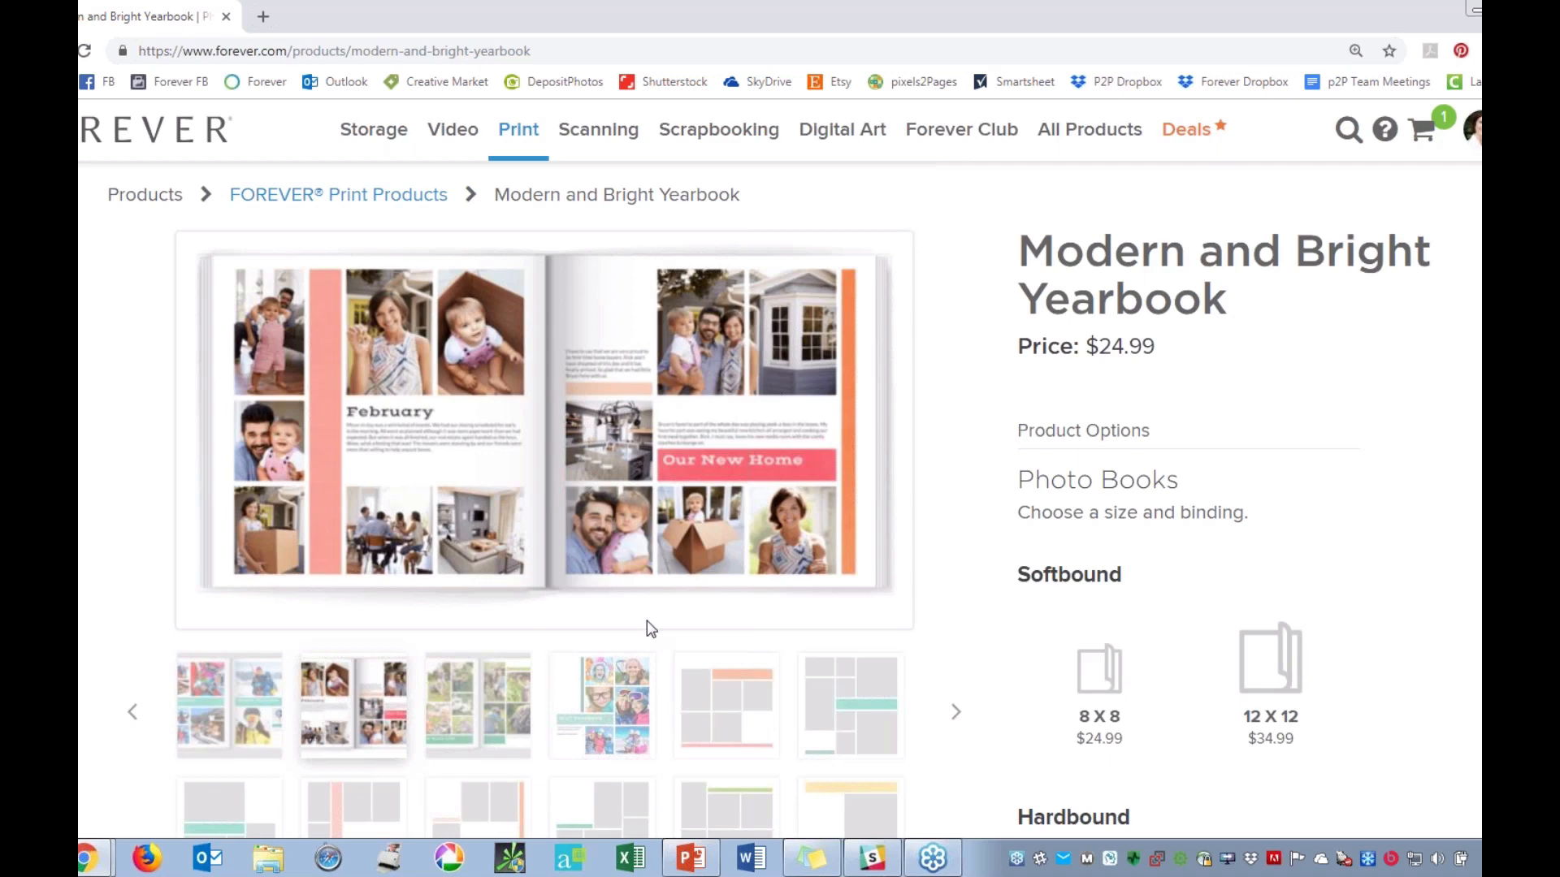
Preview the blank page layouts with the orange banner and the teal banner at full size.
scroll(722, 622, "down", 1)
left_click(728, 604)
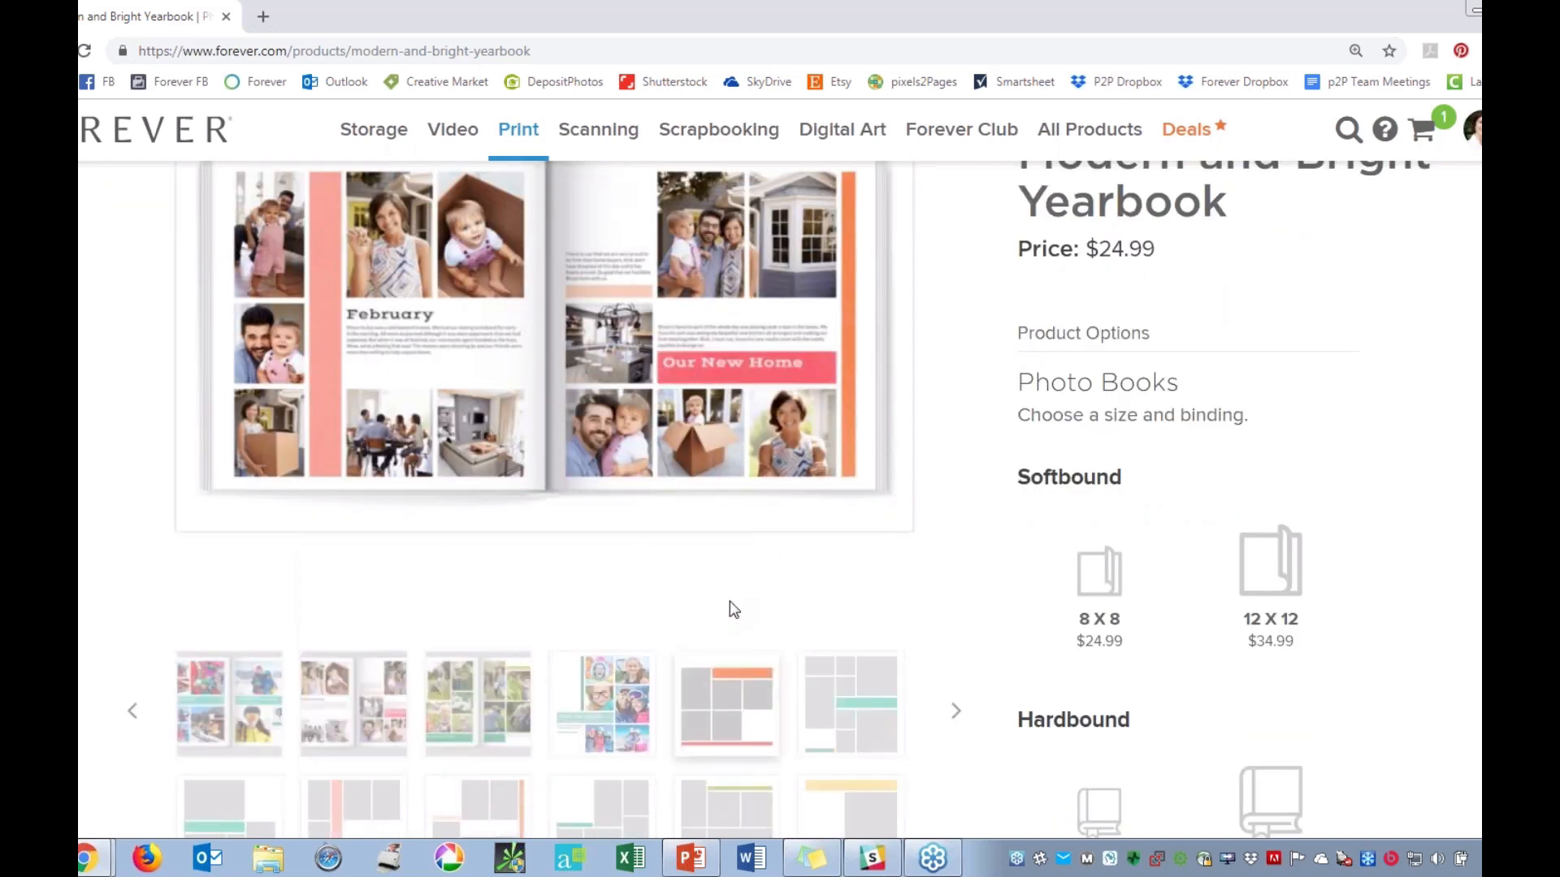
scroll(809, 624, "down", 3)
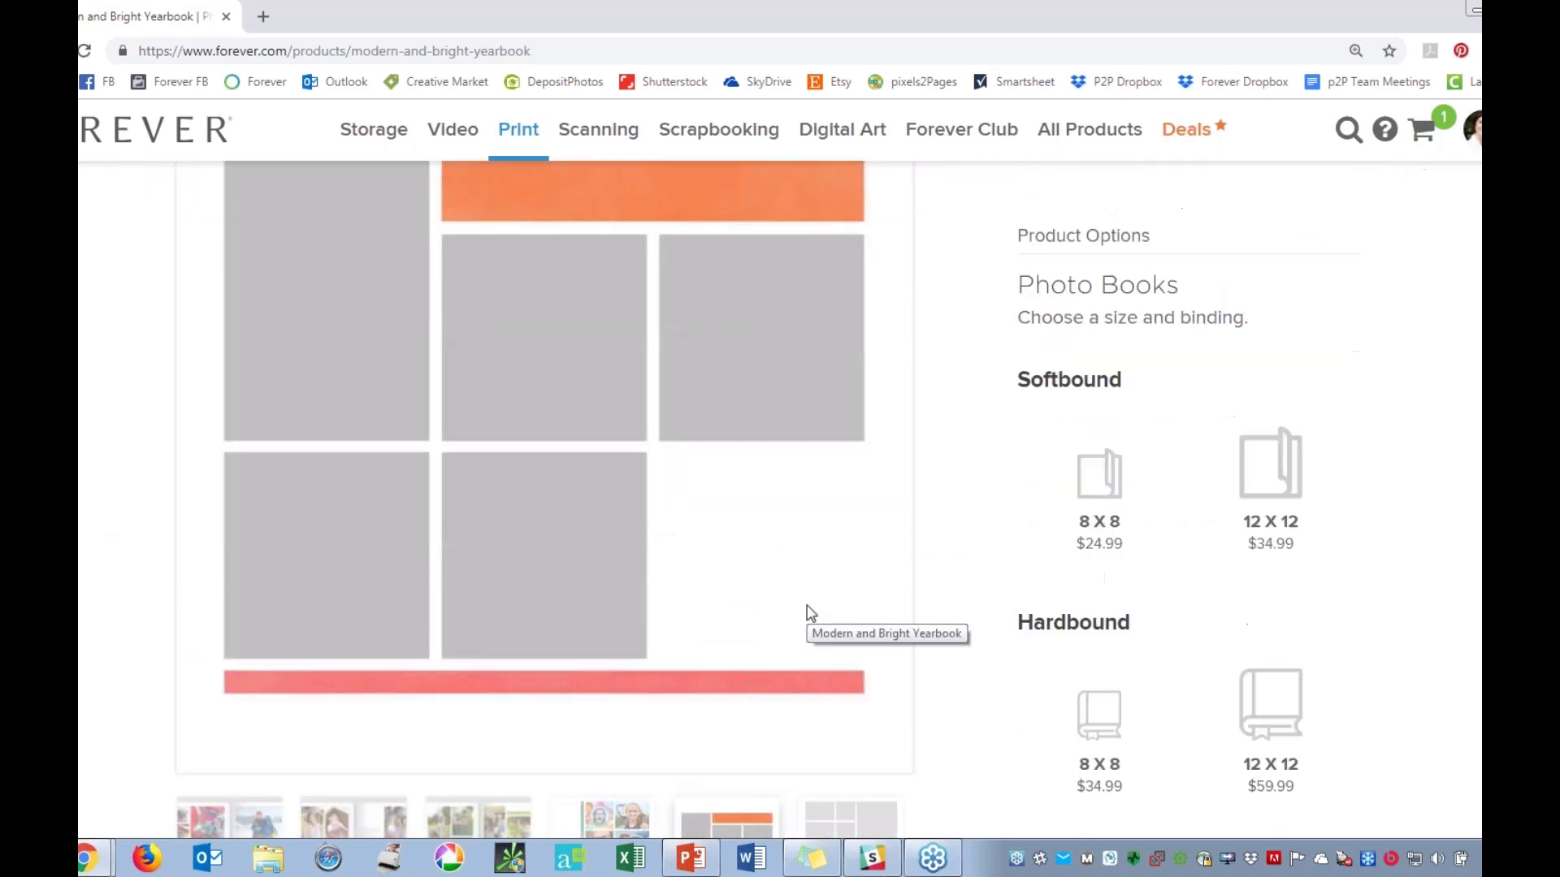
left_click(851, 634)
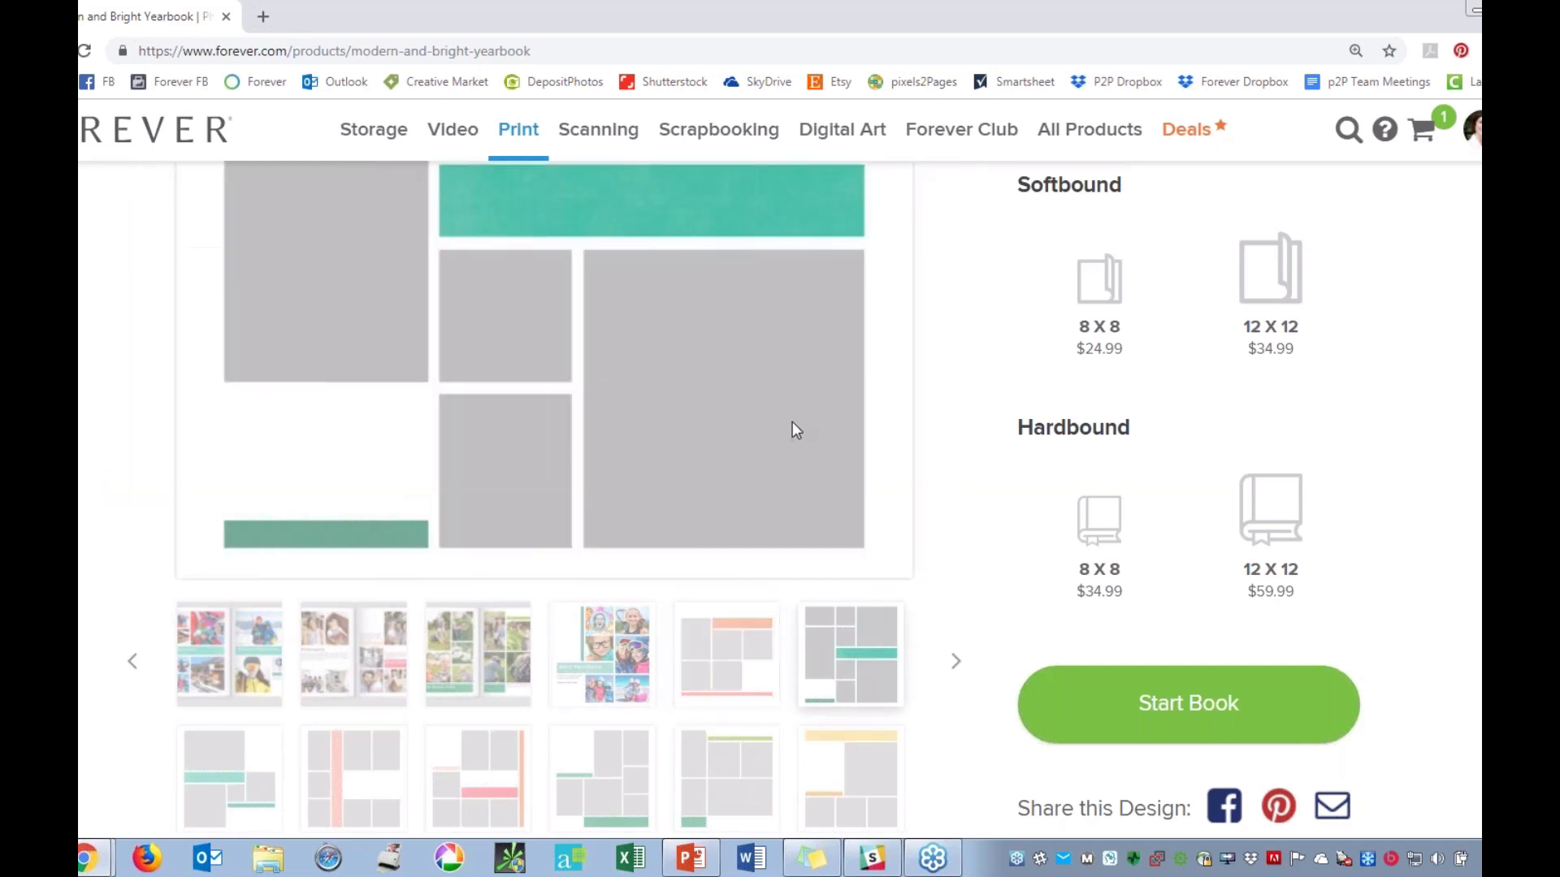
scroll(328, 382, "up", 1)
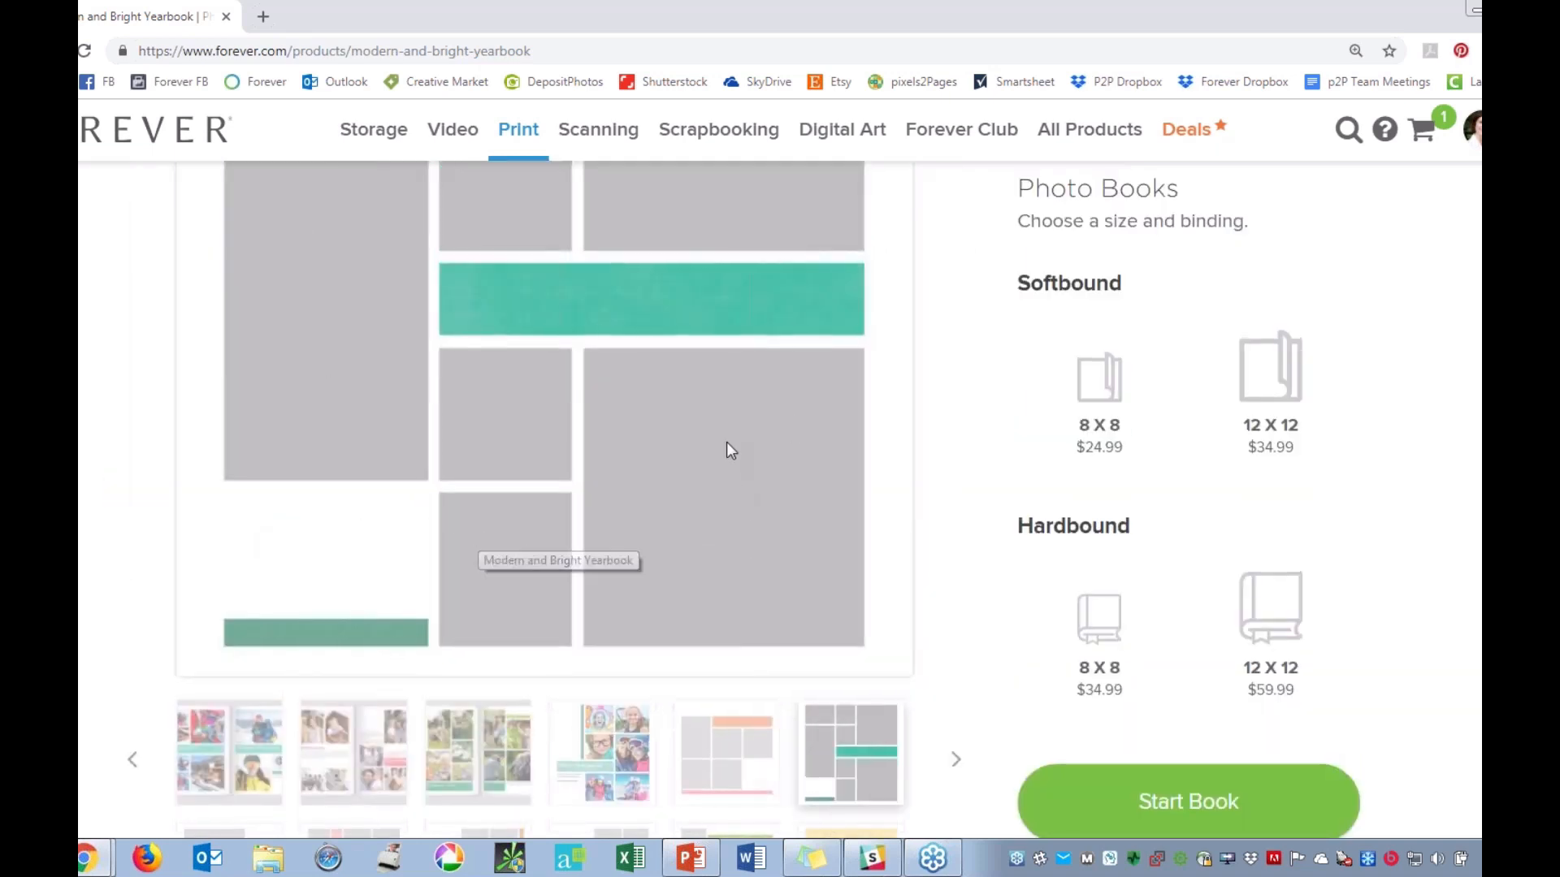
scroll(727, 445, "up", 1)
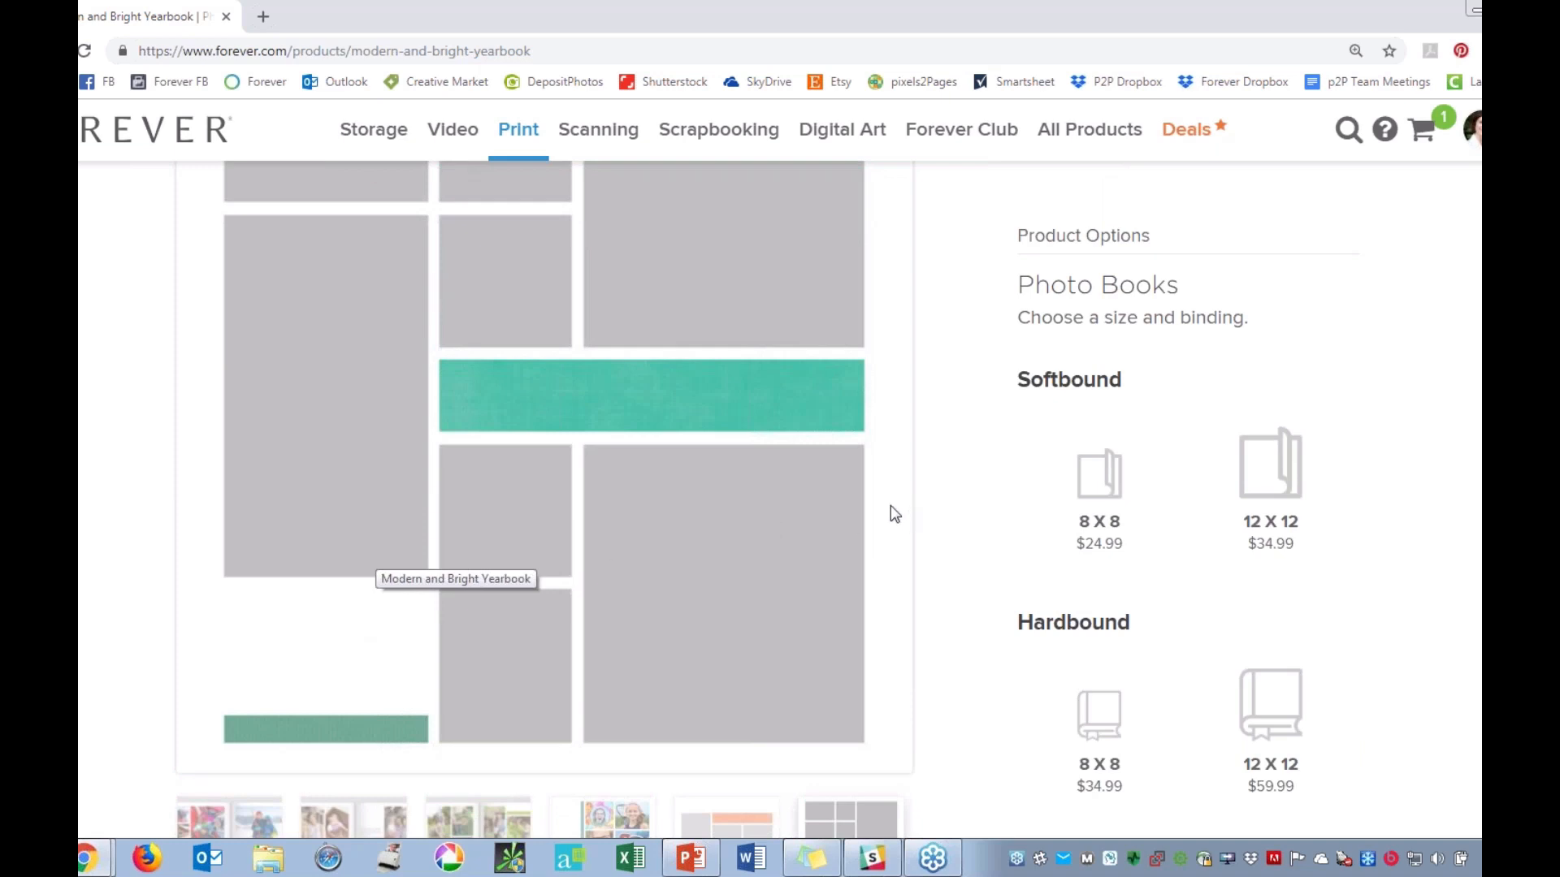
scroll(810, 479, "up", 1)
scroll(808, 503, "down", 7)
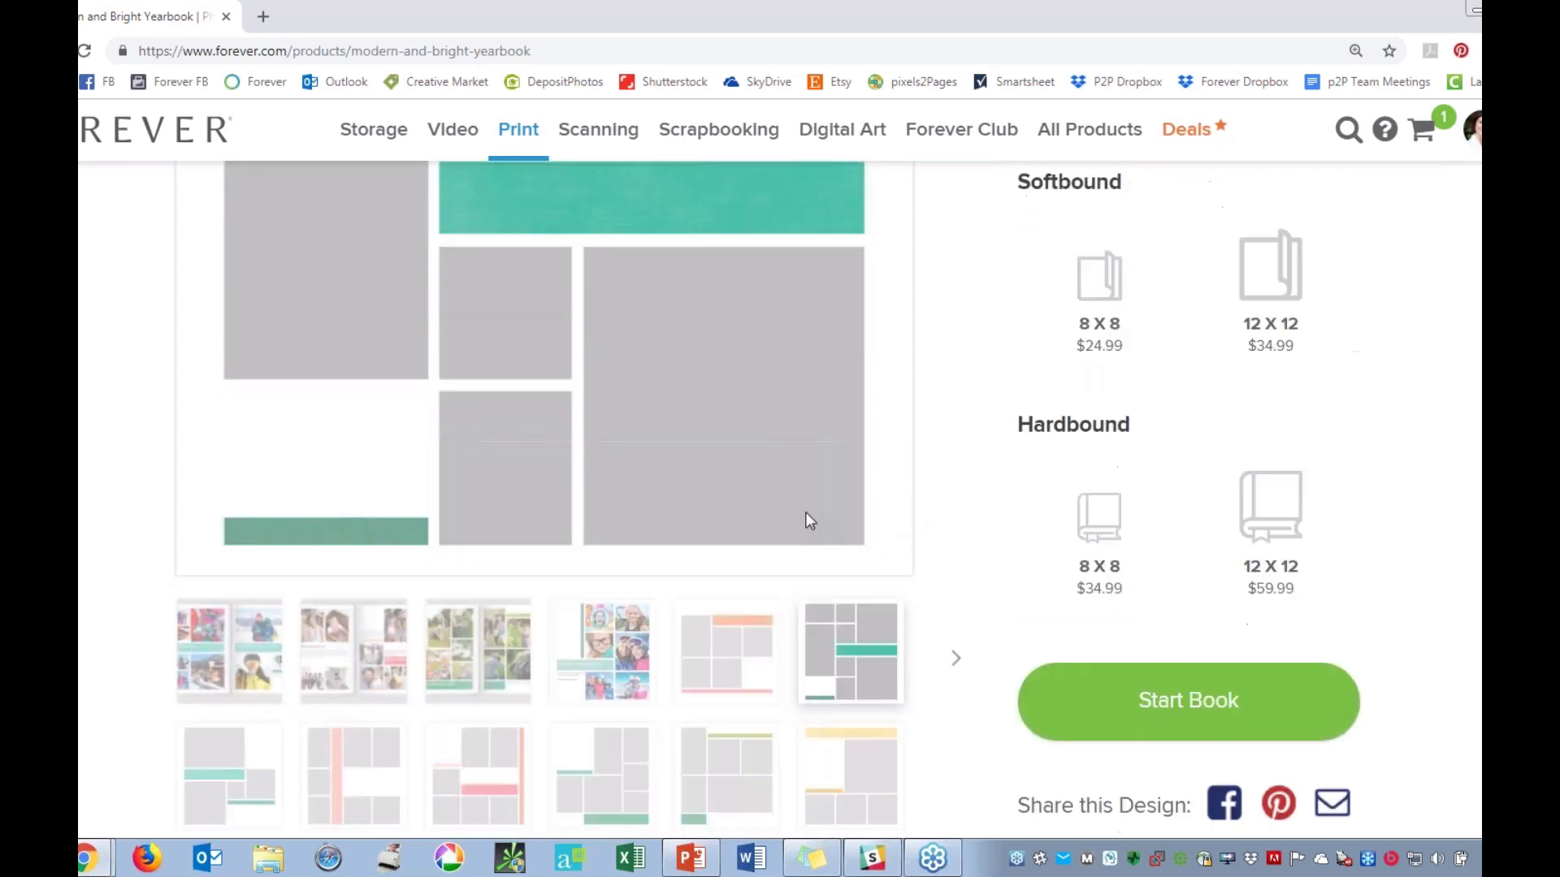
Examine the remaining page layout thumbnails, the design description and the product details on paper, binding and page limits.
scroll(536, 487, "down", 1)
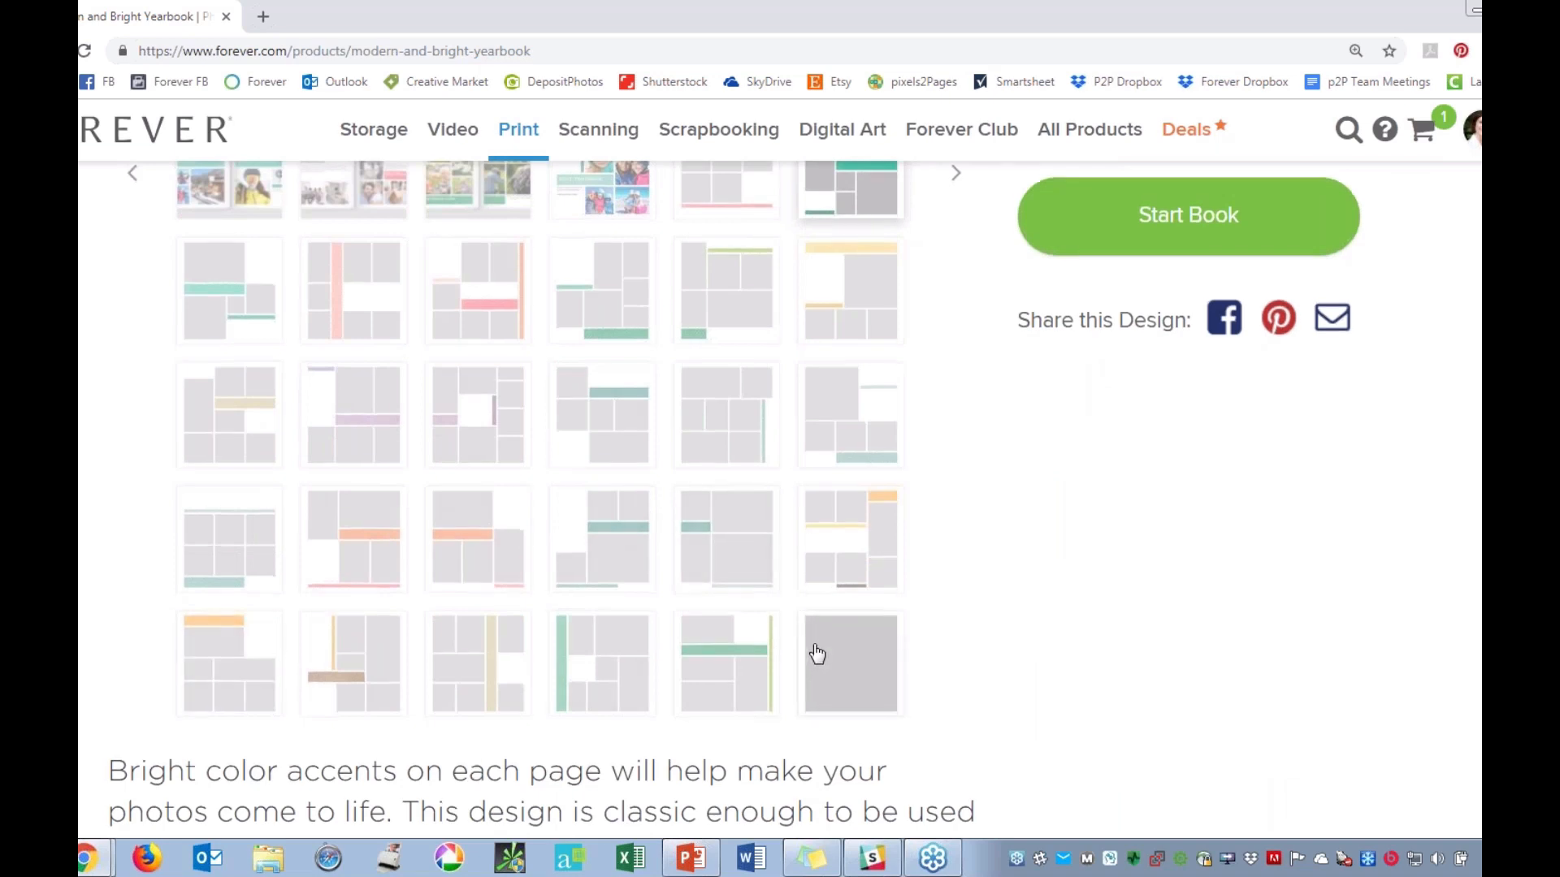
scroll(816, 656, "down", 2)
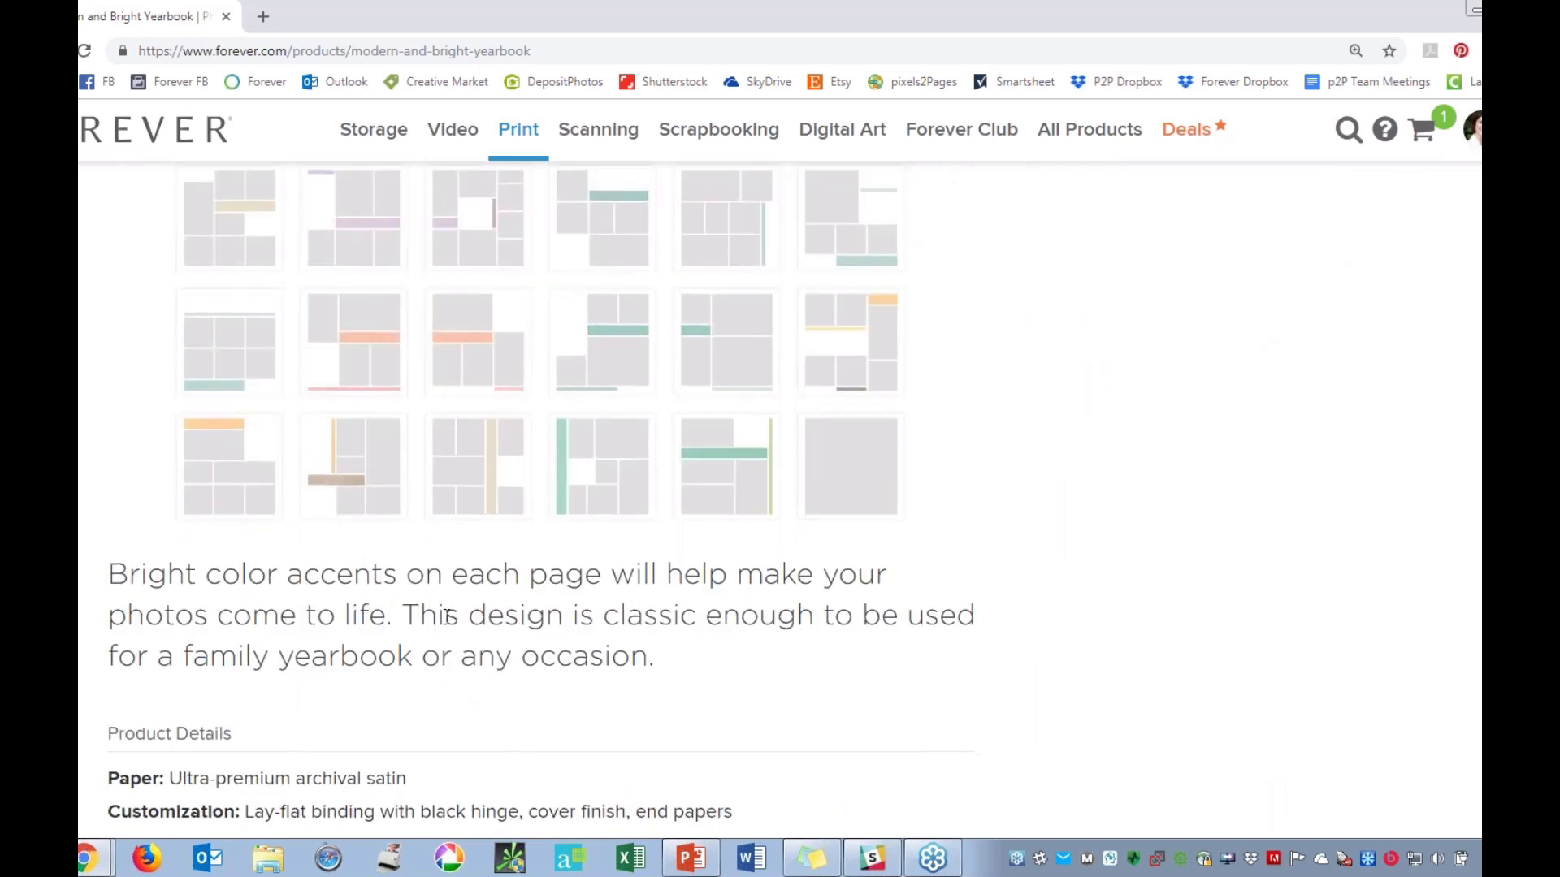
scroll(276, 656, "down", 3)
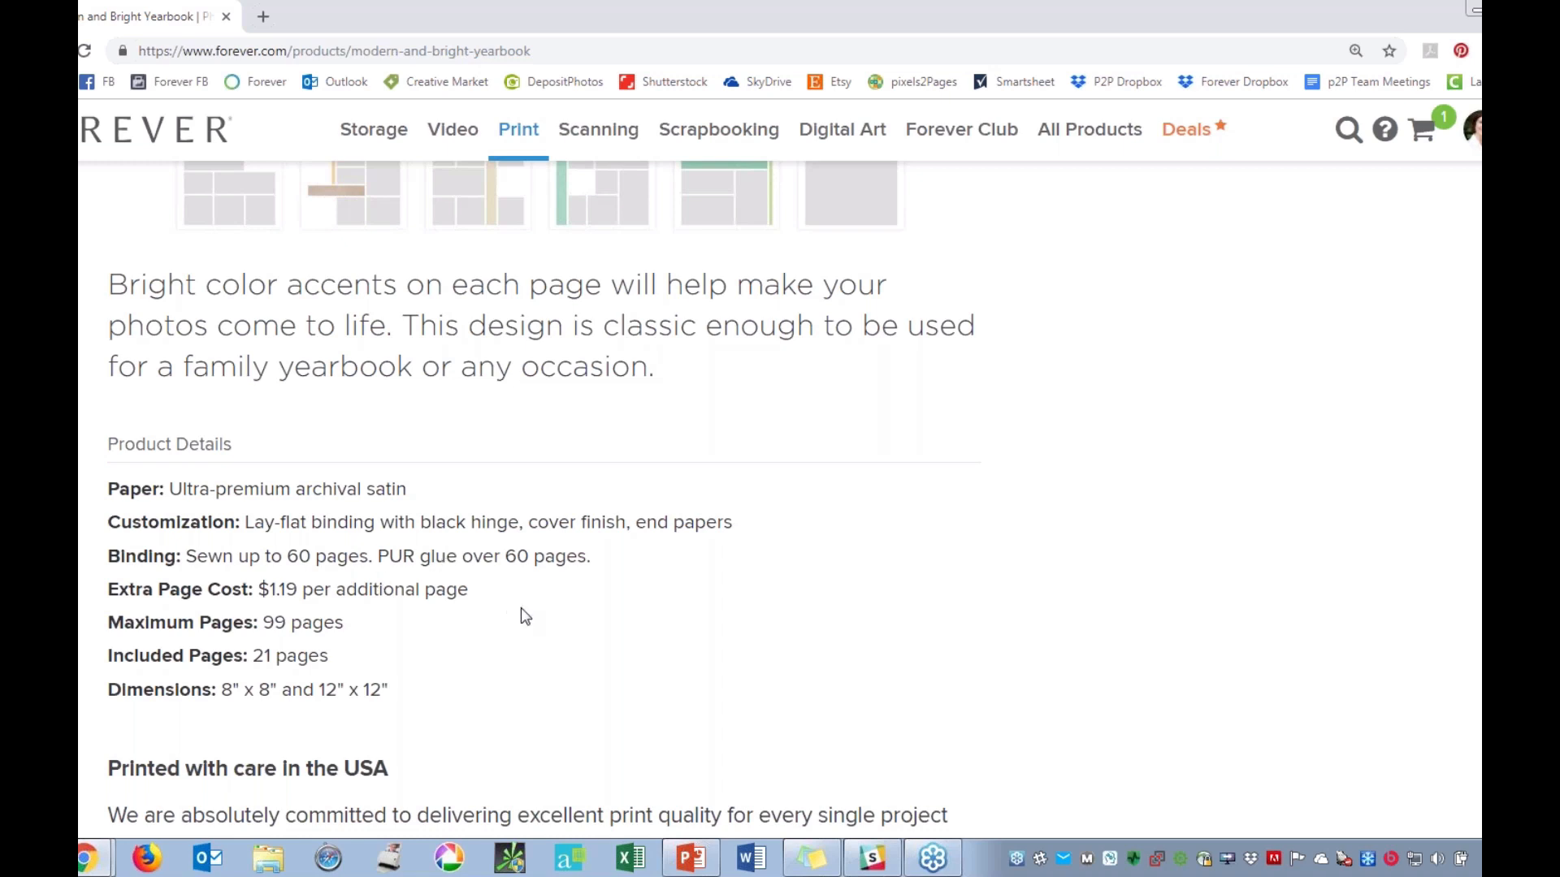
scroll(524, 618, "down", 3)
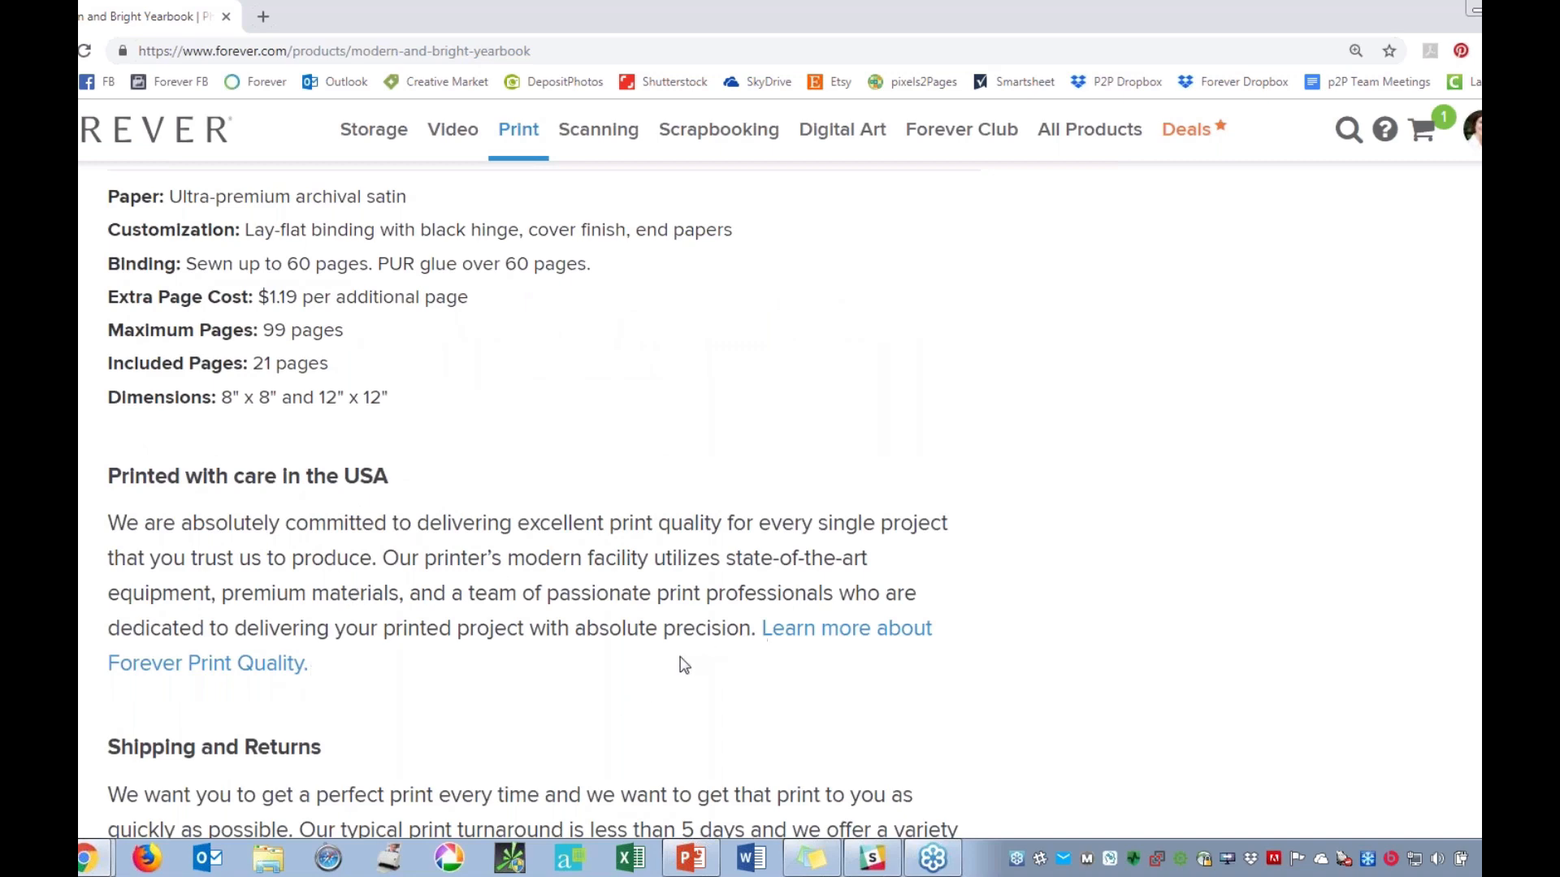
Compare the softbound and hardbound size options of the yearbook and their prices.
scroll(1251, 484, "up", 1)
scroll(1261, 474, "up", 10)
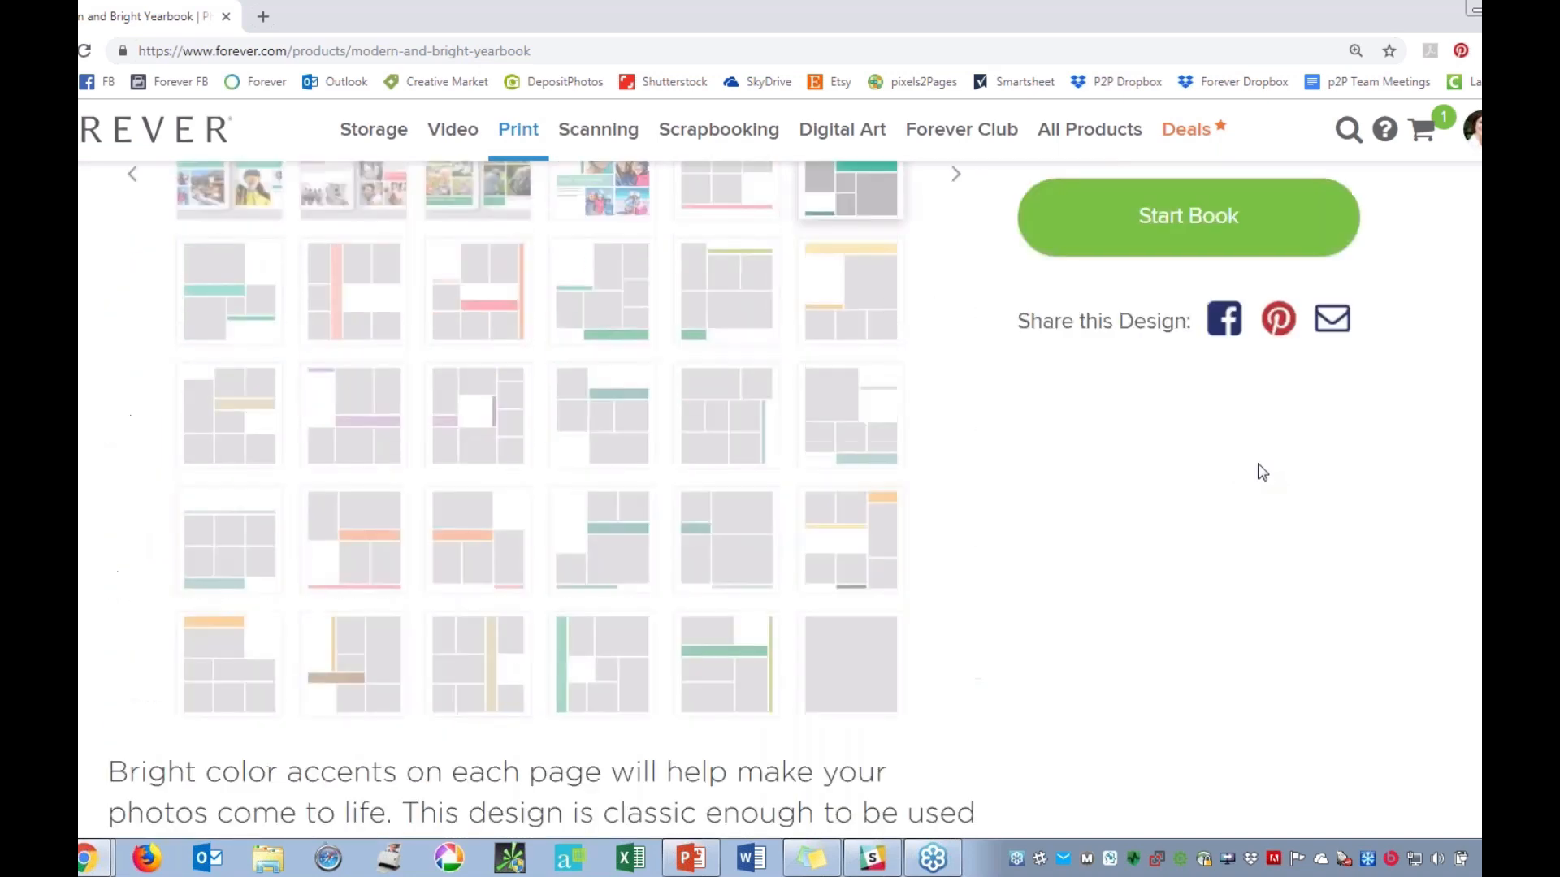
scroll(1261, 467, "up", 2)
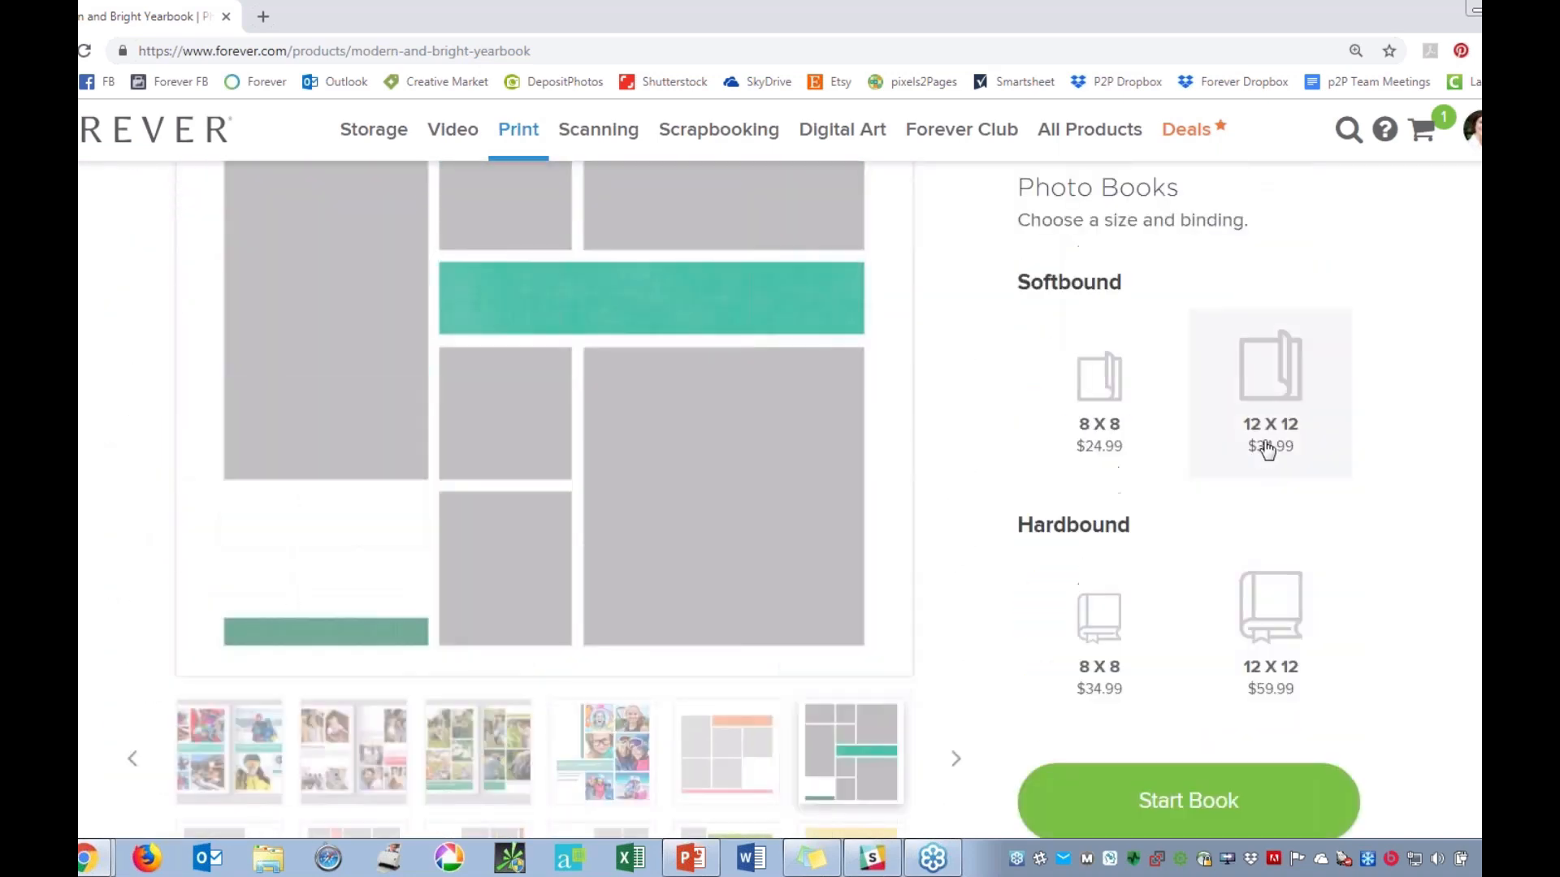
scroll(1048, 390, "up", 1)
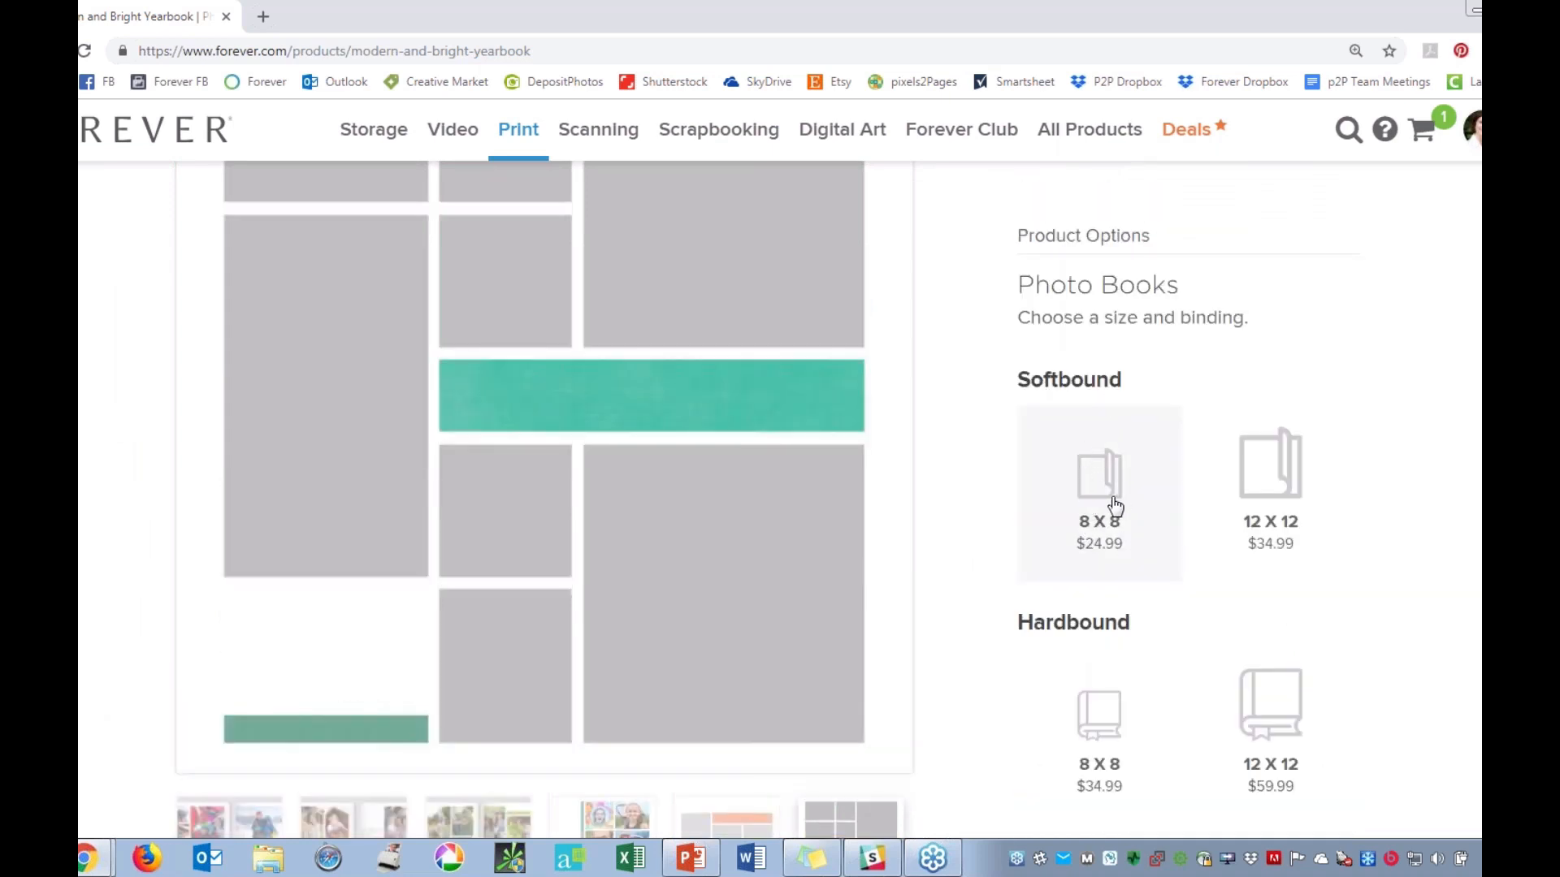
left_click(1287, 480)
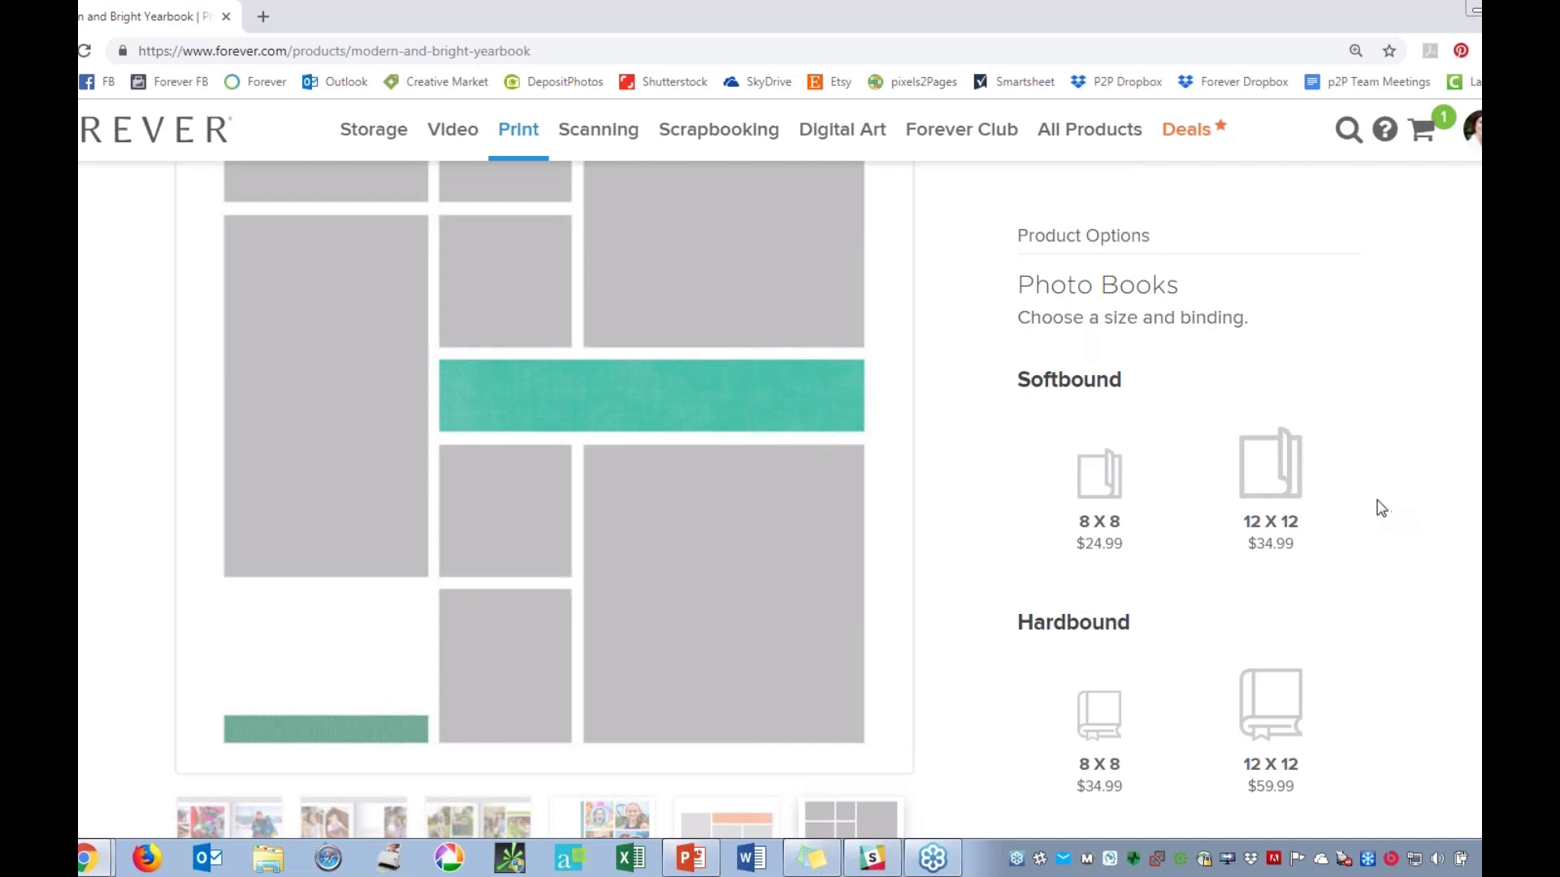
scroll(1381, 508, "down", 1)
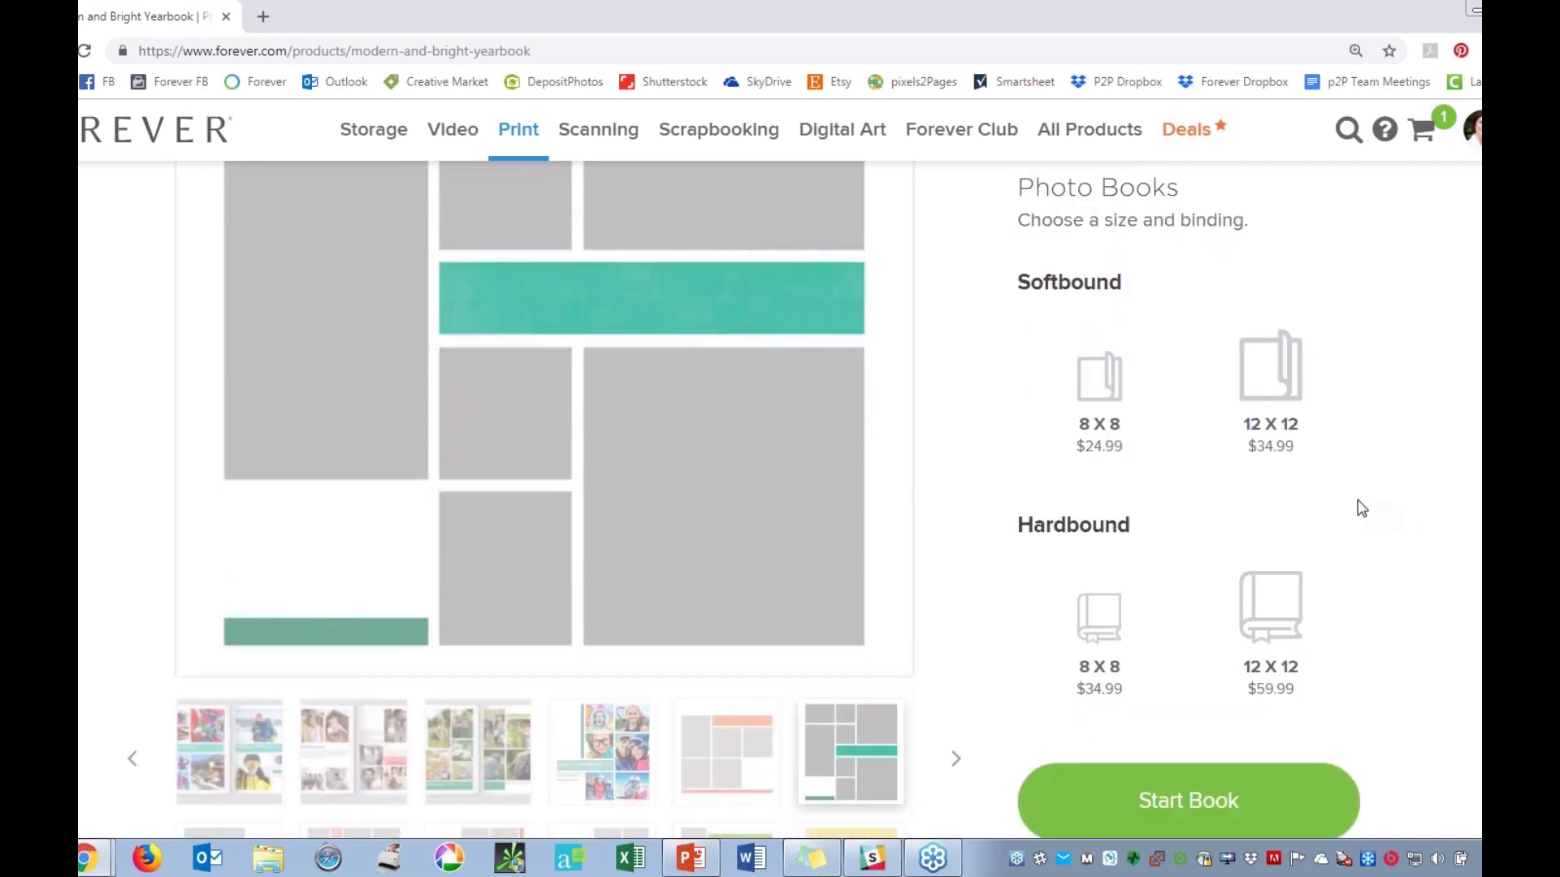
left_click(1308, 454)
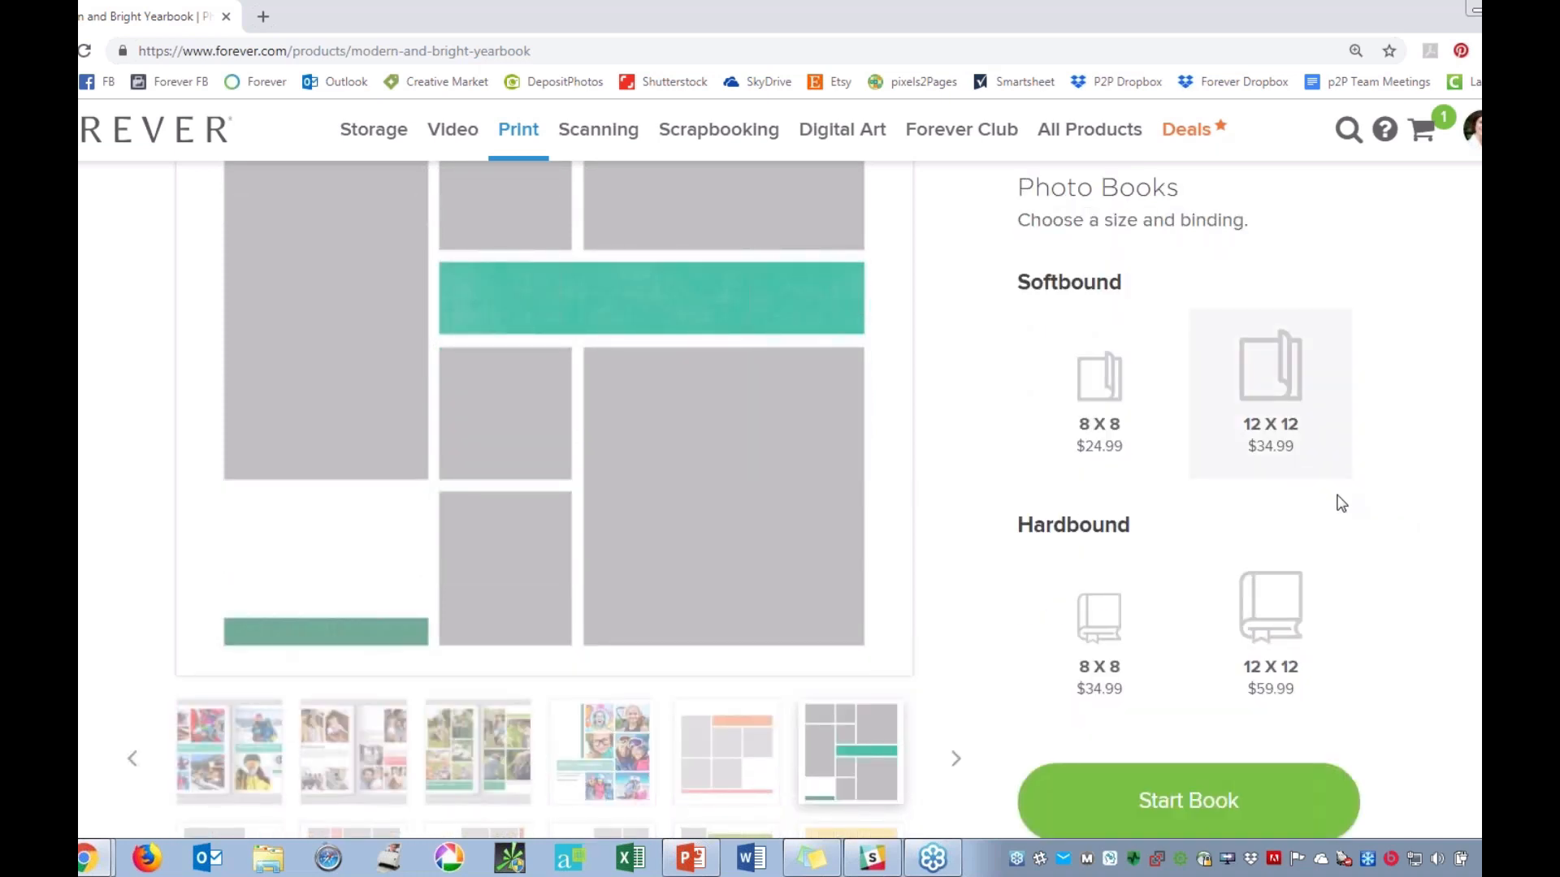
scroll(1344, 504, "up", 1)
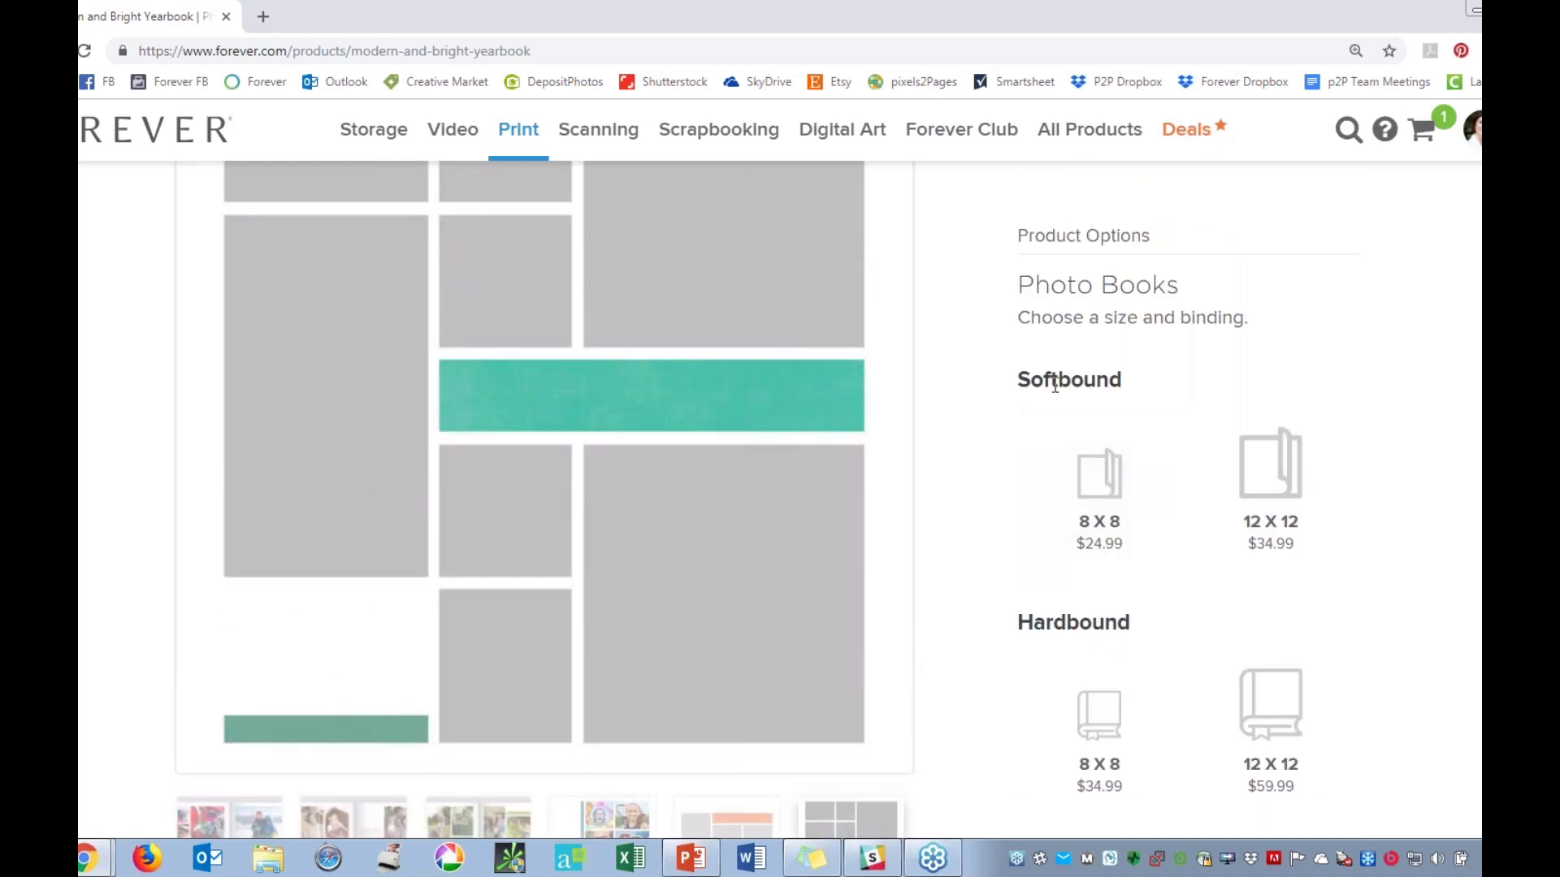
Choose the softbound 8 x 8 version of the yearbook and start the book.
left_click(1119, 505)
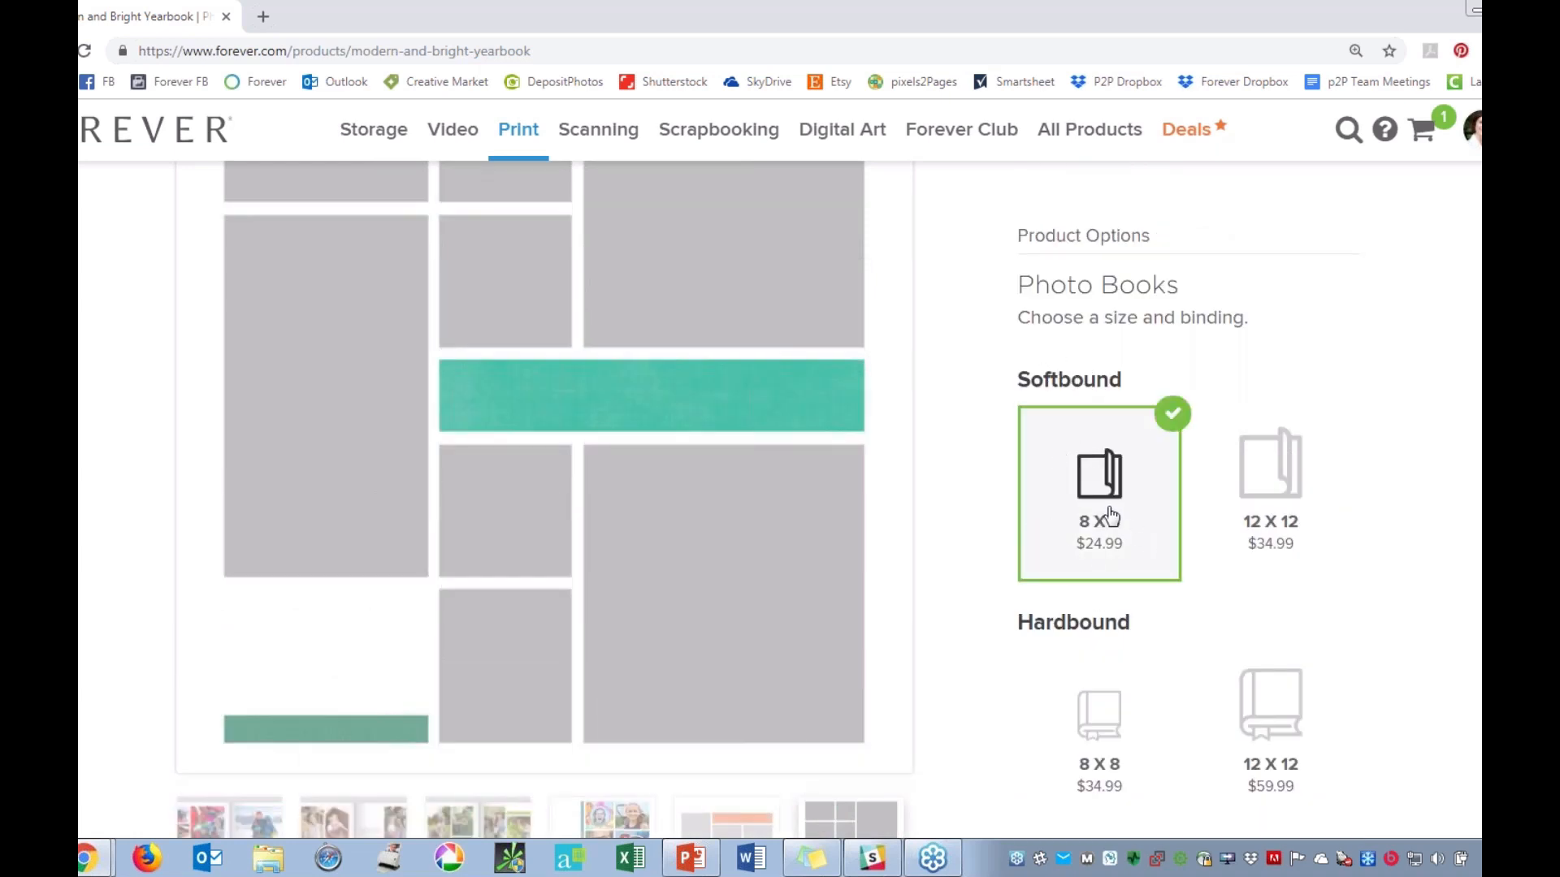
scroll(1121, 536, "down", 3)
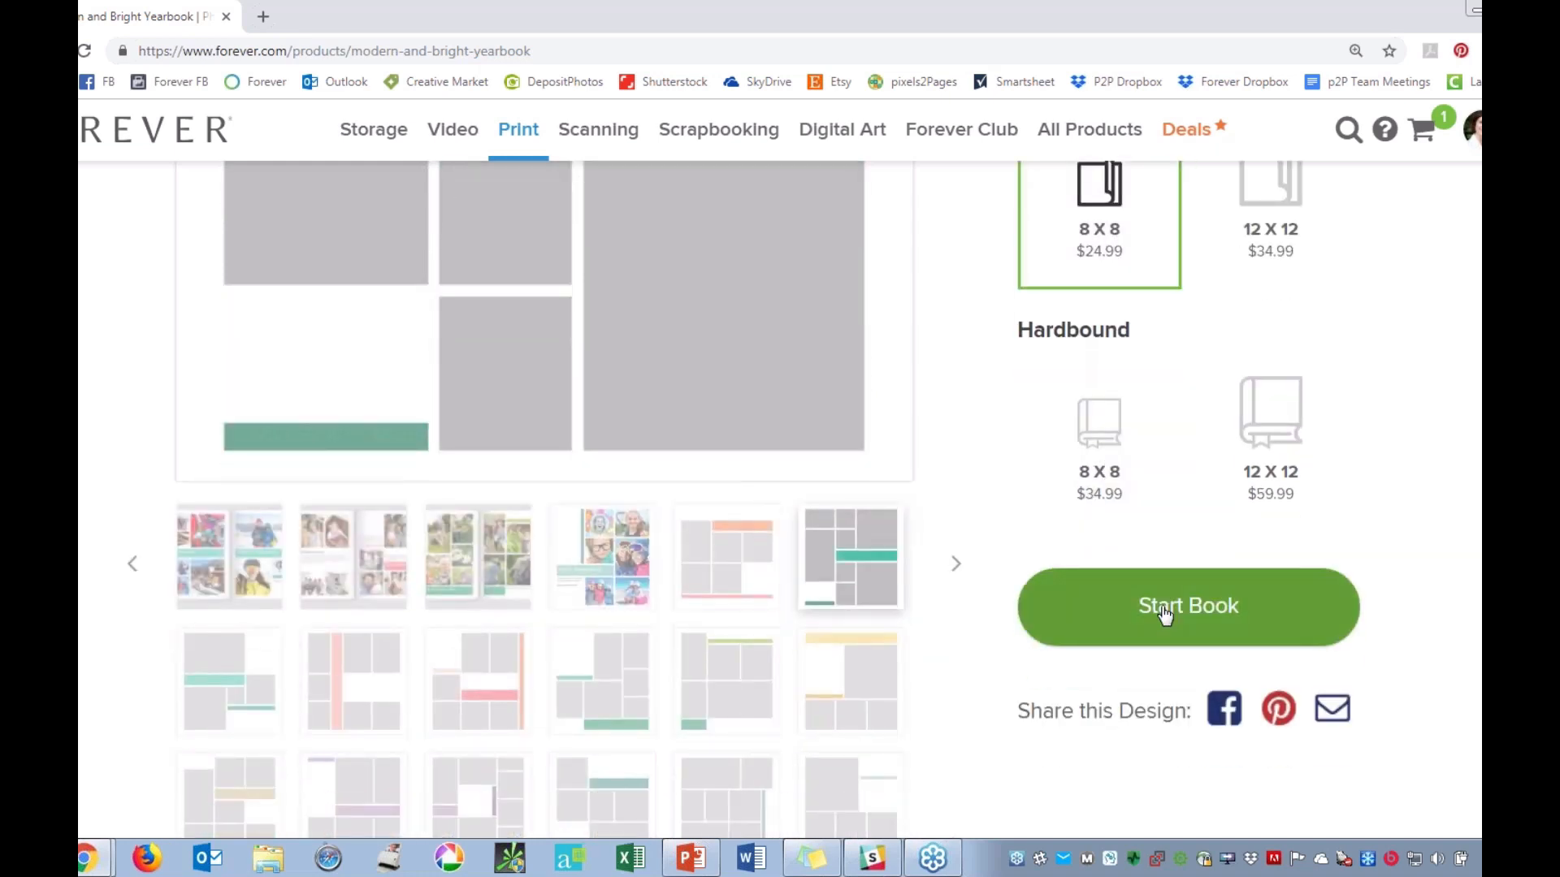
left_click(1161, 612)
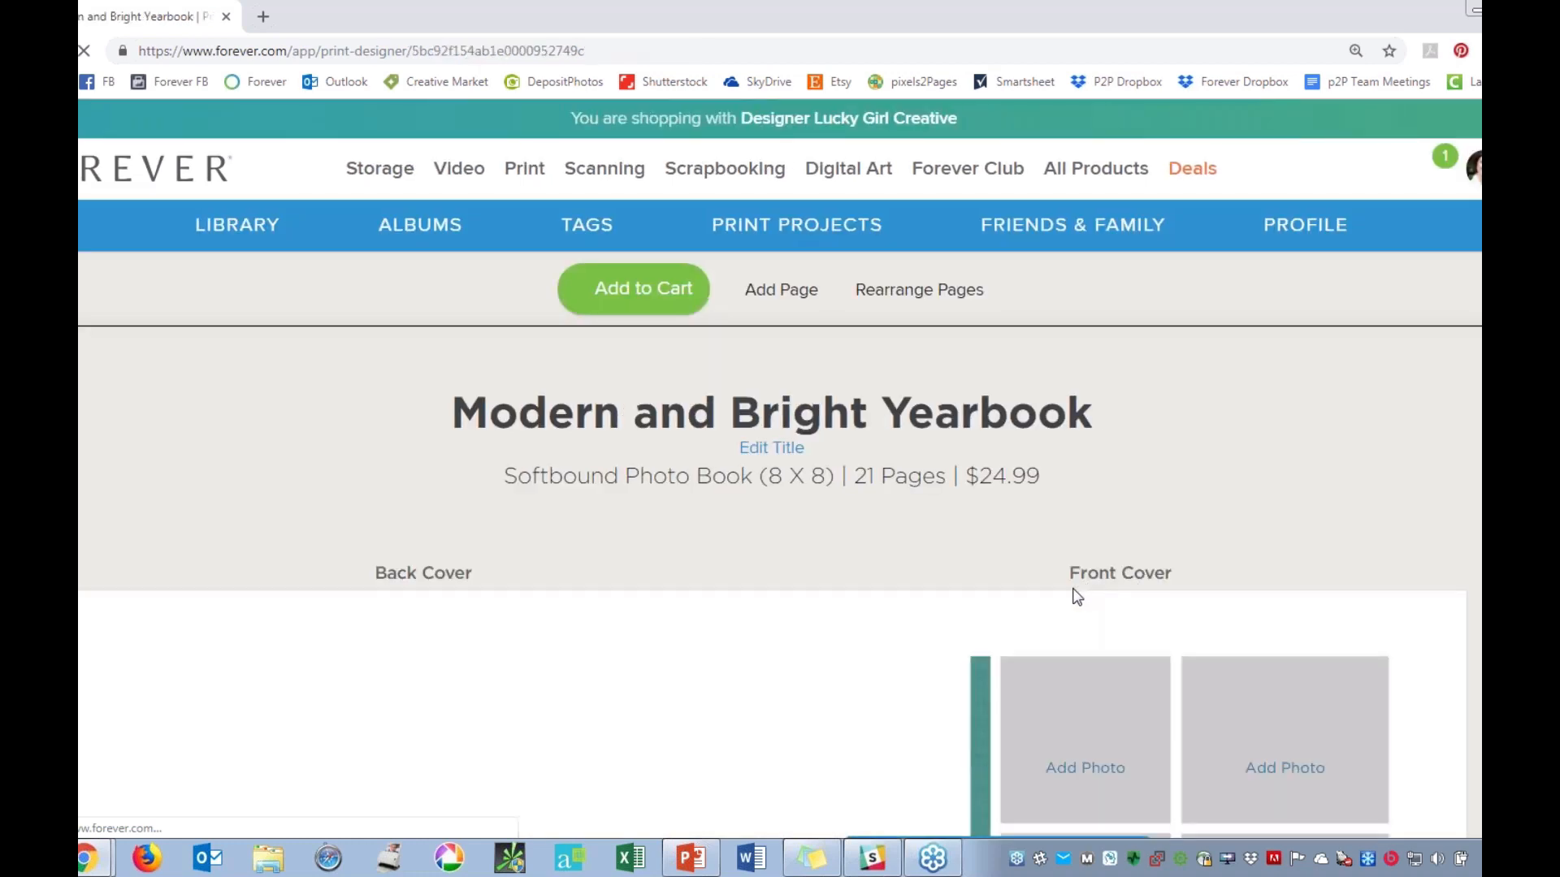
Bring the front cover's text area into view and dismiss the tip about optional text.
scroll(1056, 592, "down", 2)
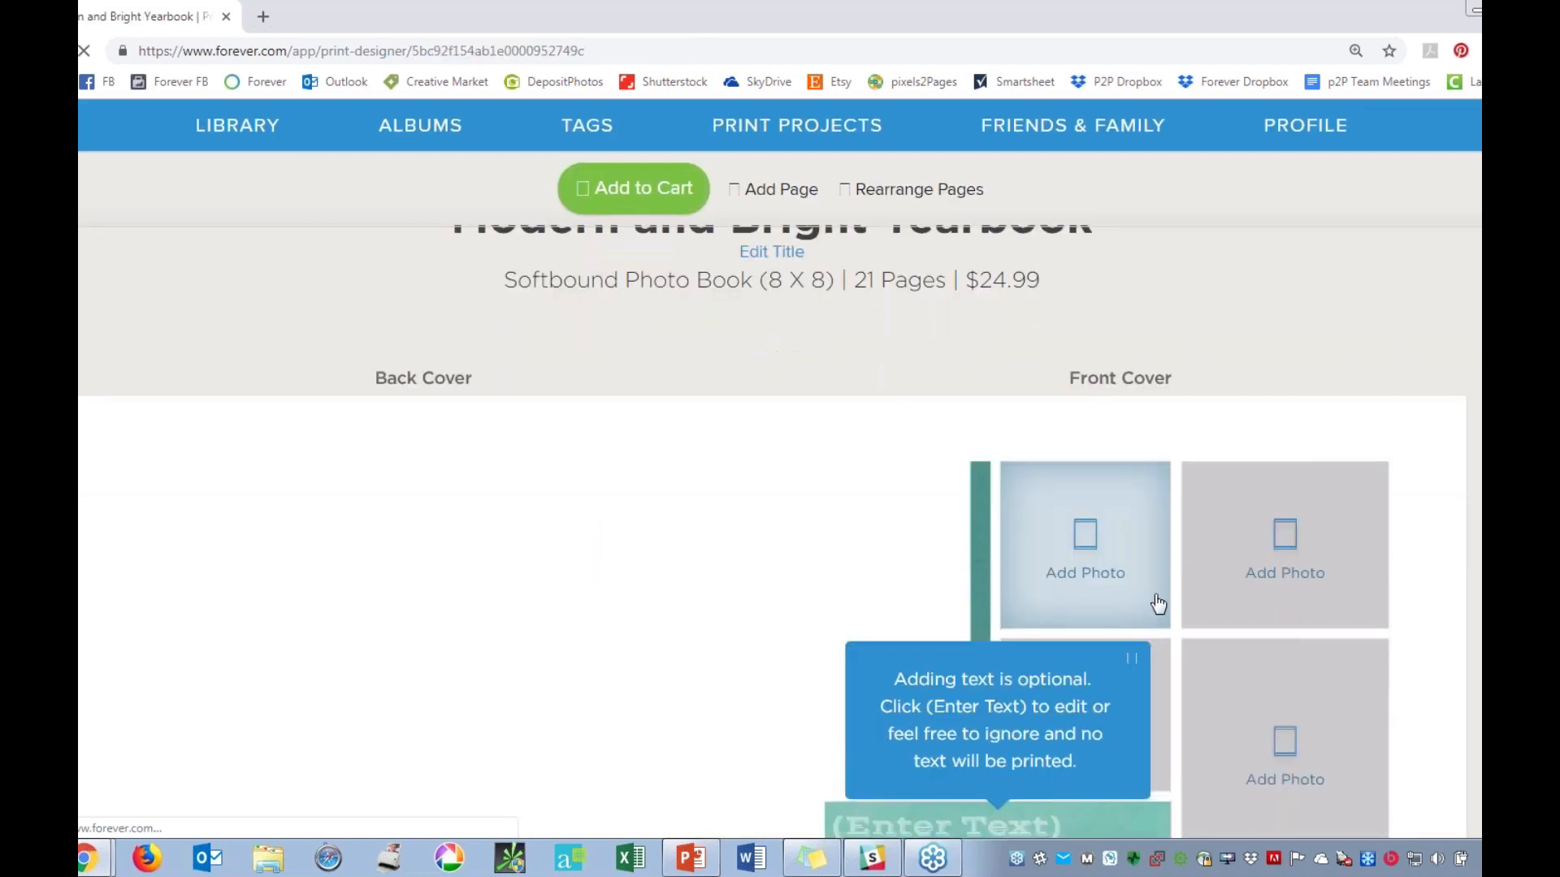
scroll(1231, 549, "down", 2)
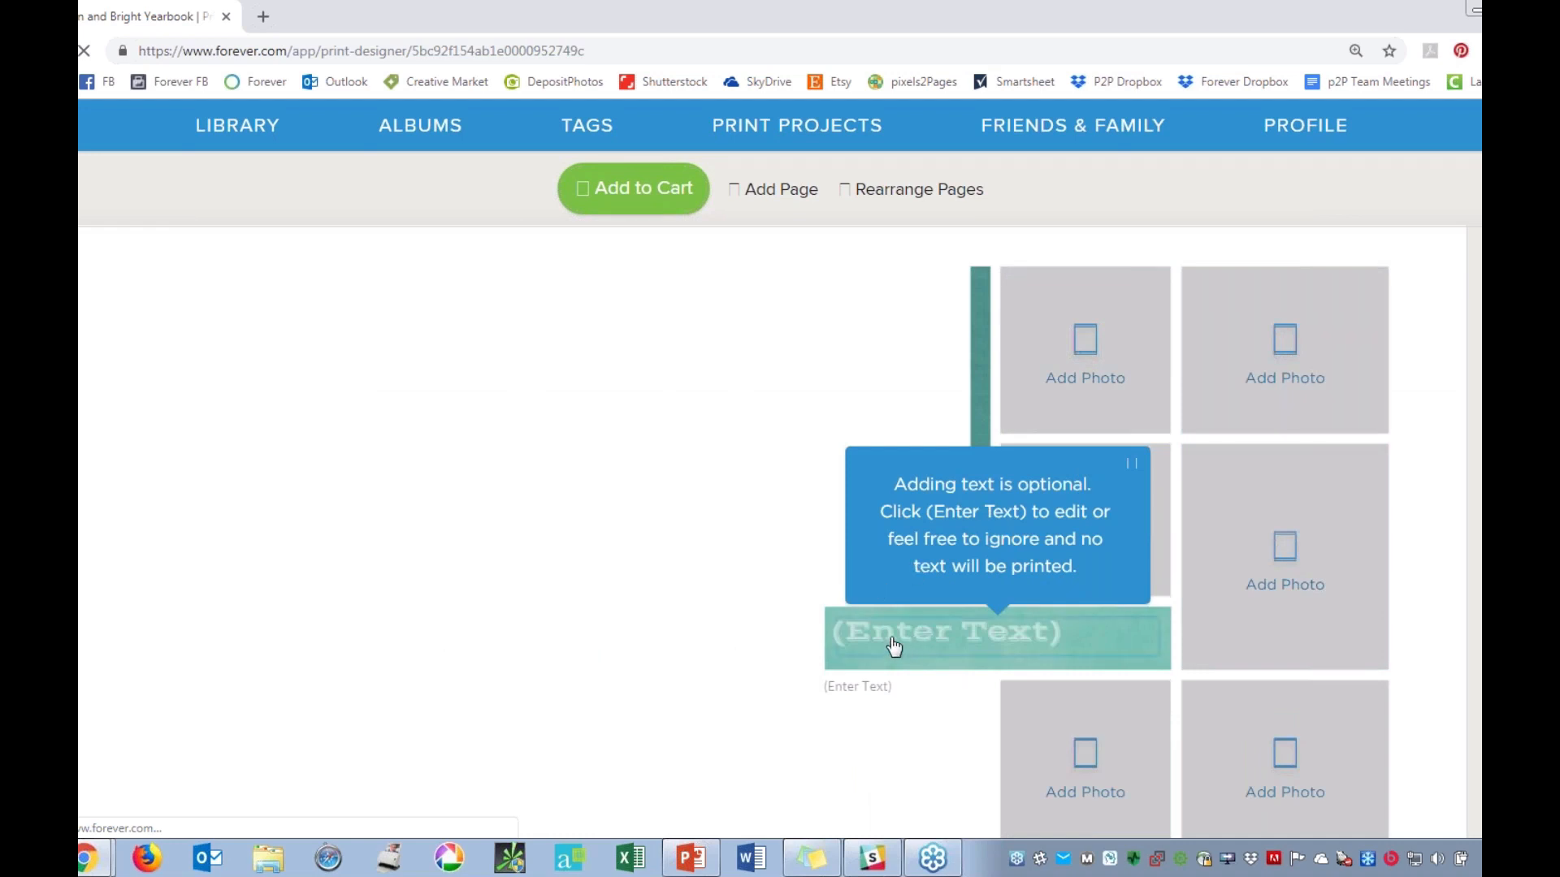
left_click(857, 697)
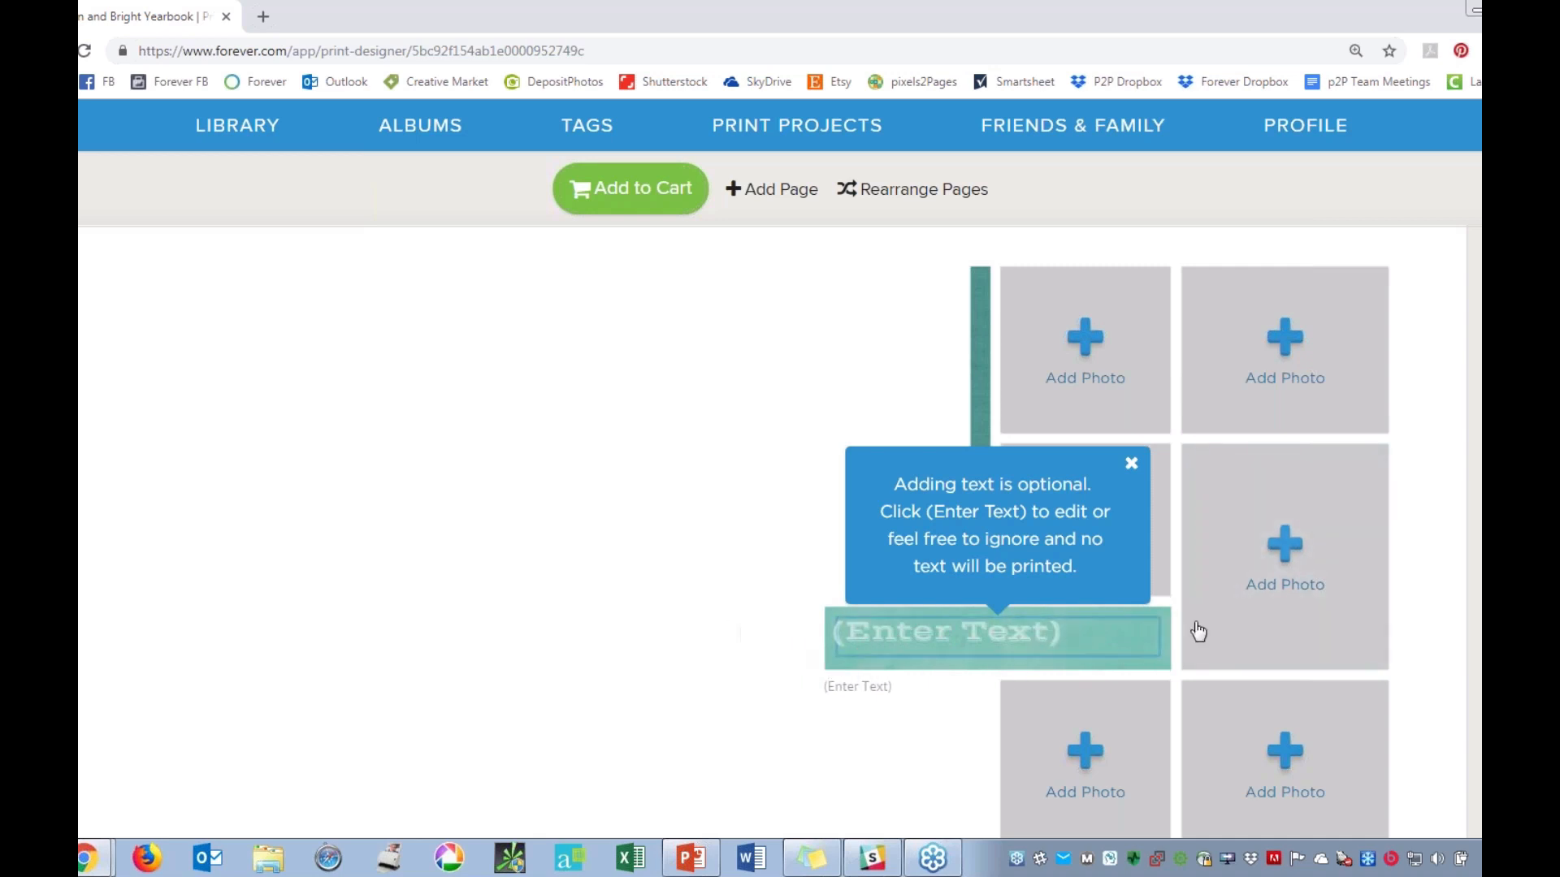
left_click(1129, 465)
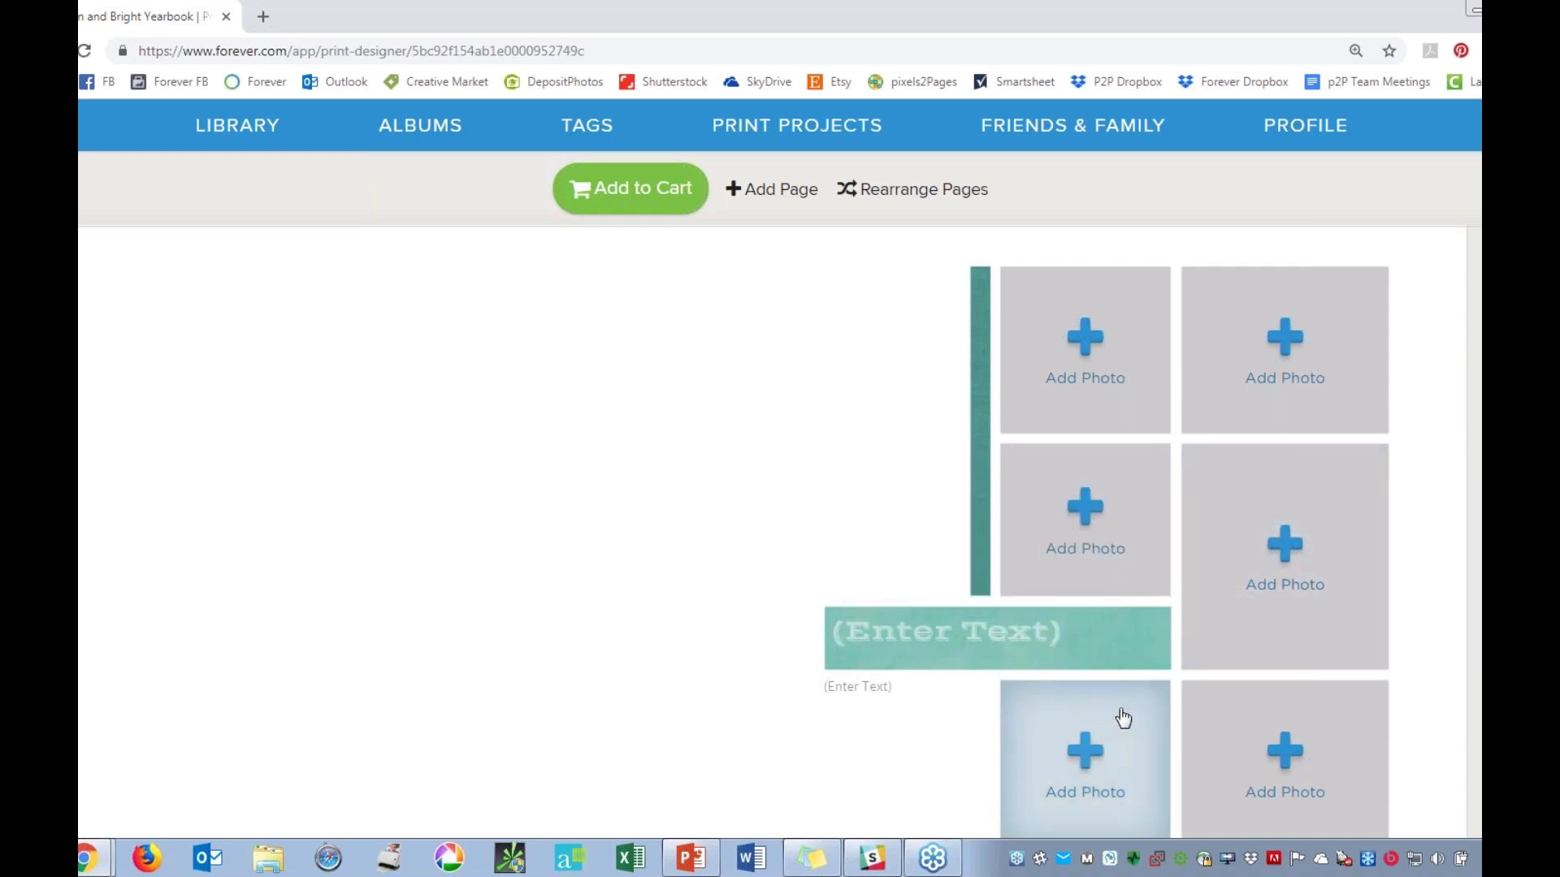
Try "Family Yearbook" as the front cover title, replace it with the surname followed by "Family", and save it.
left_click(971, 638)
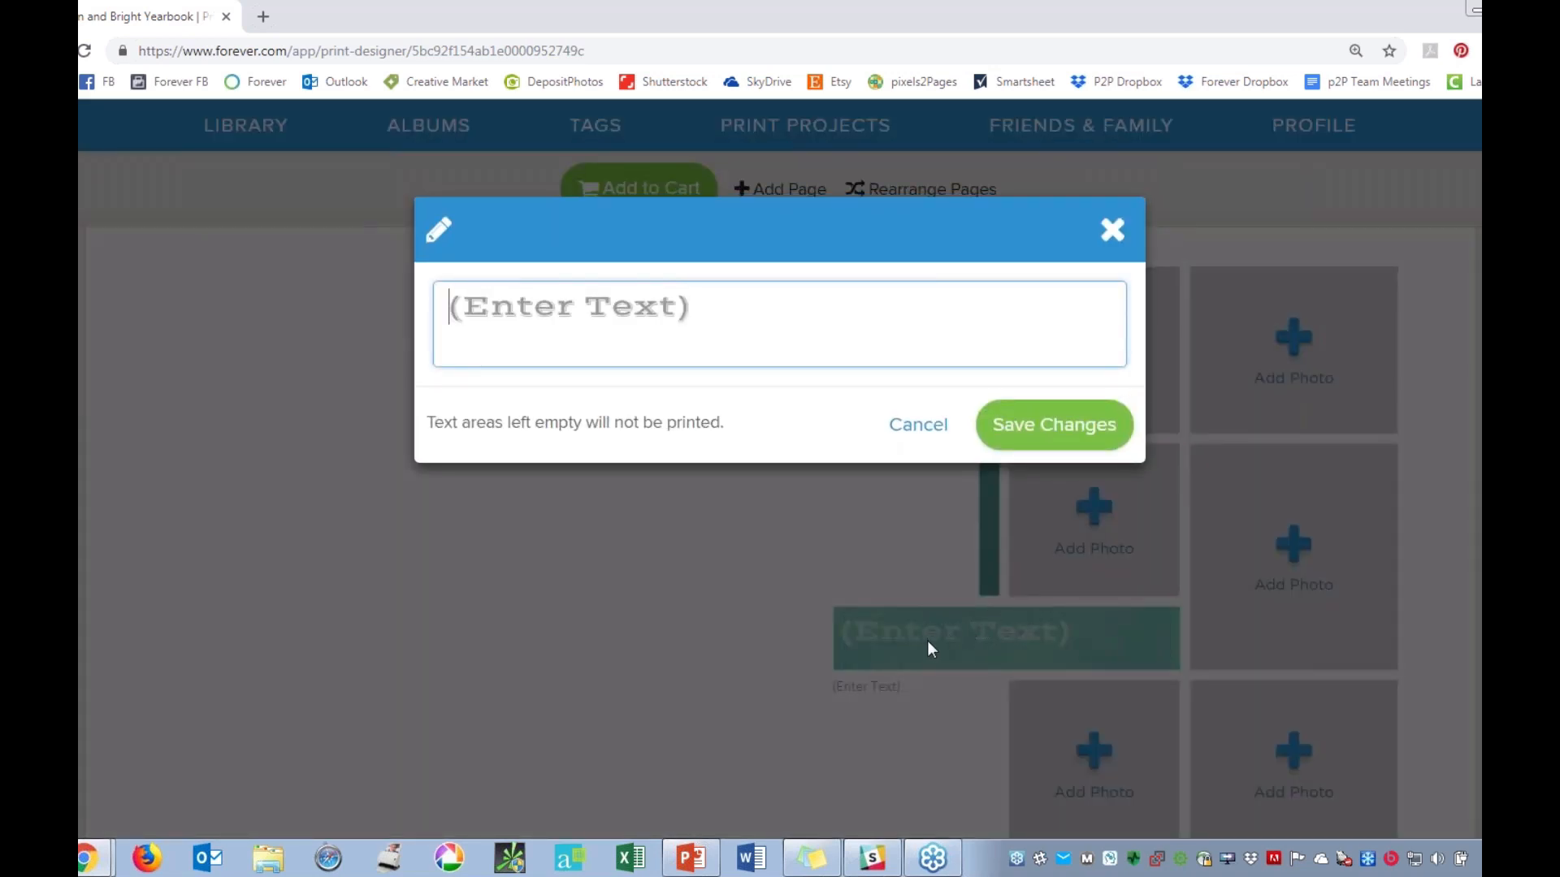
left_click(485, 310)
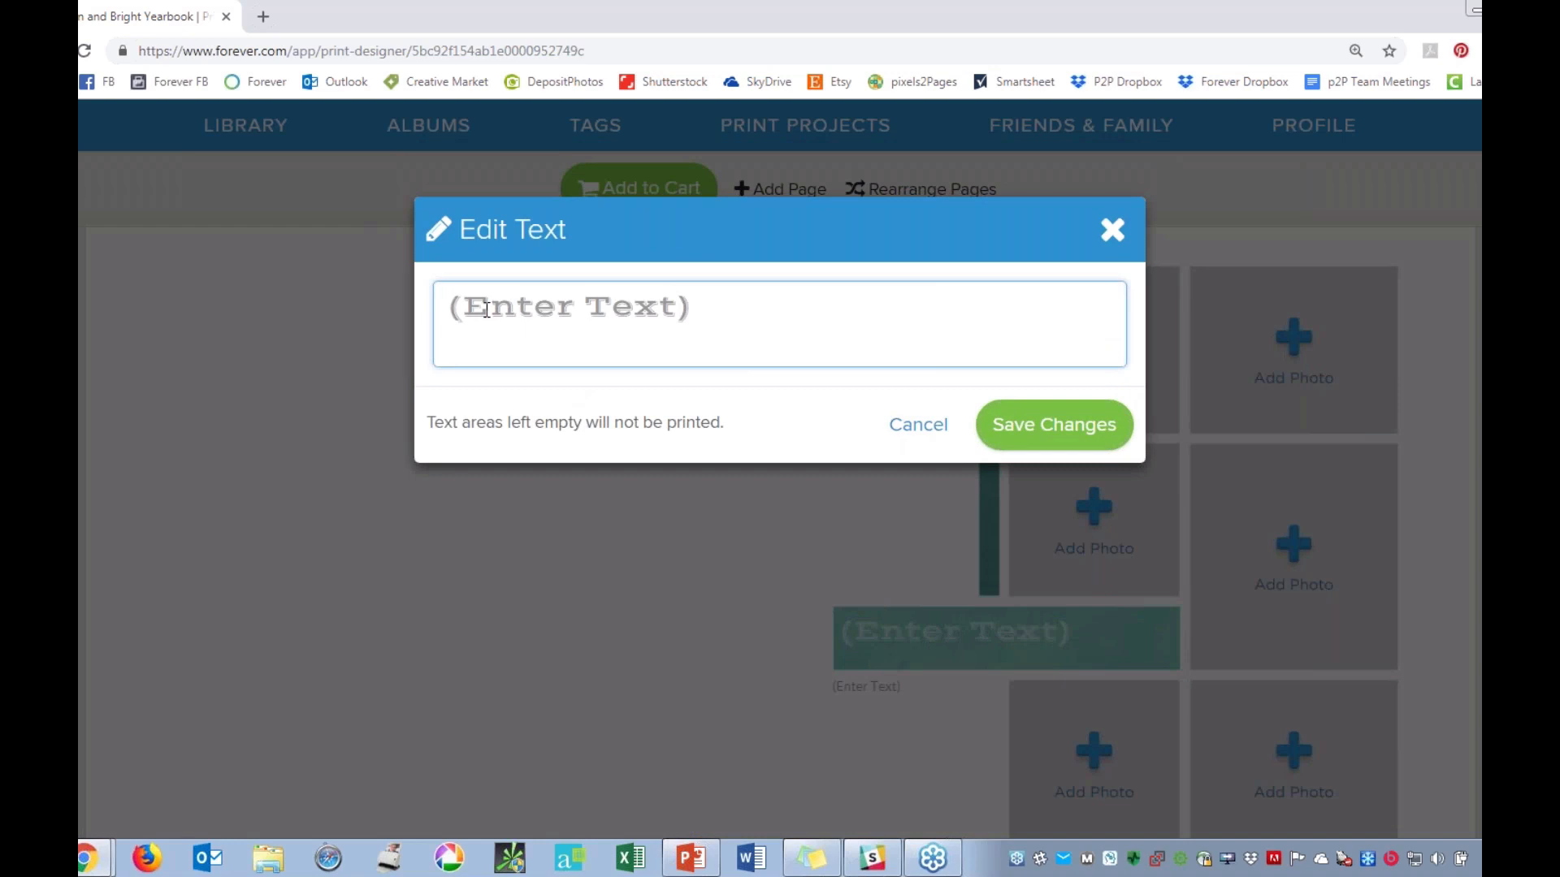
type("Family Yer")
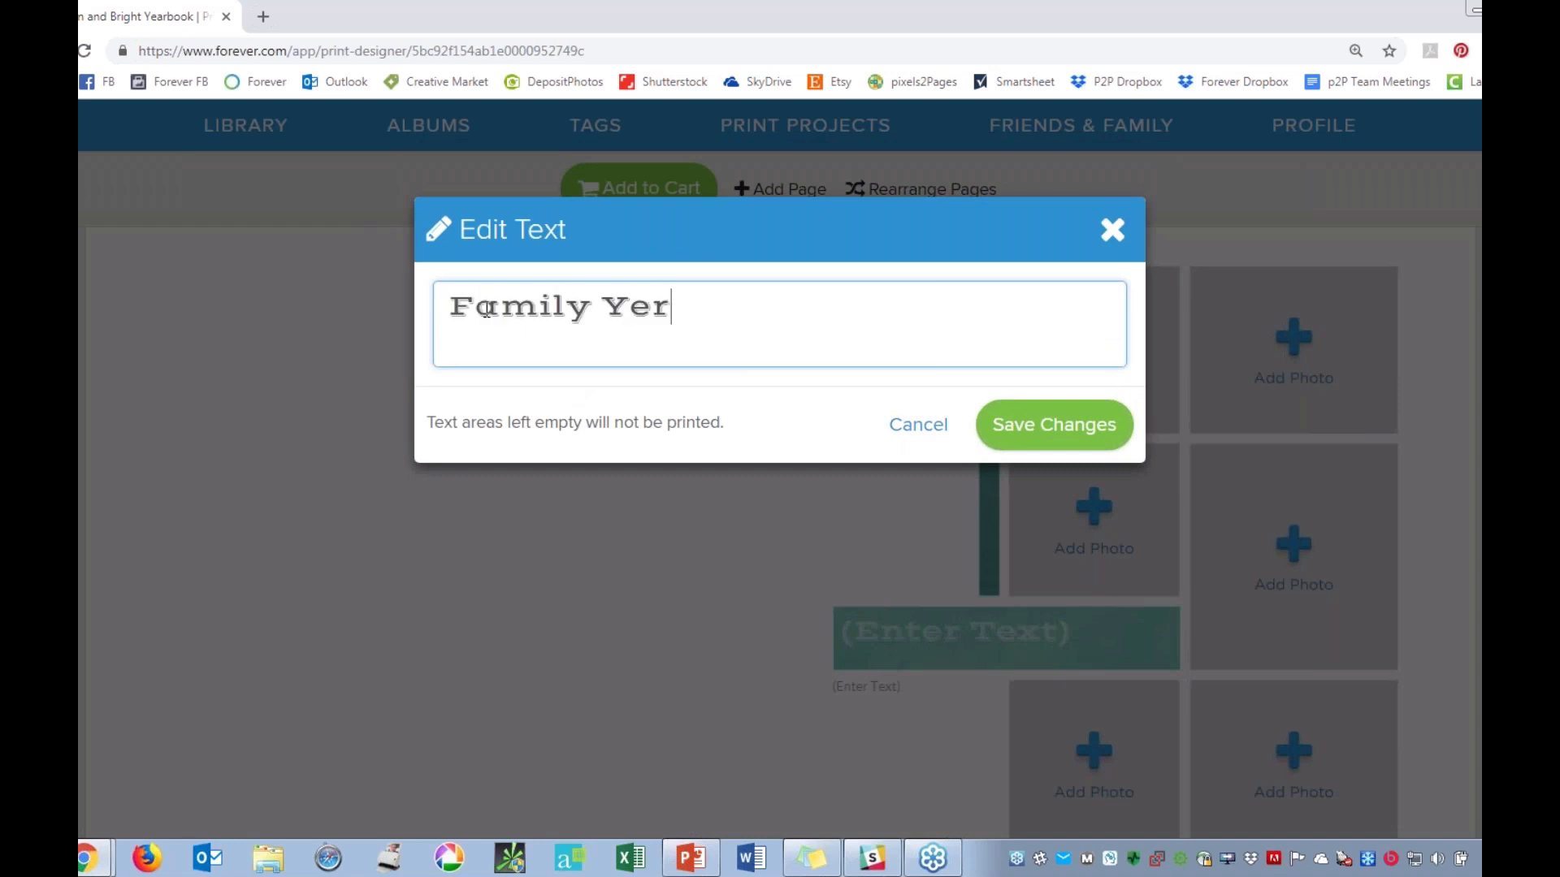
key("BackSpace")
type("arbook")
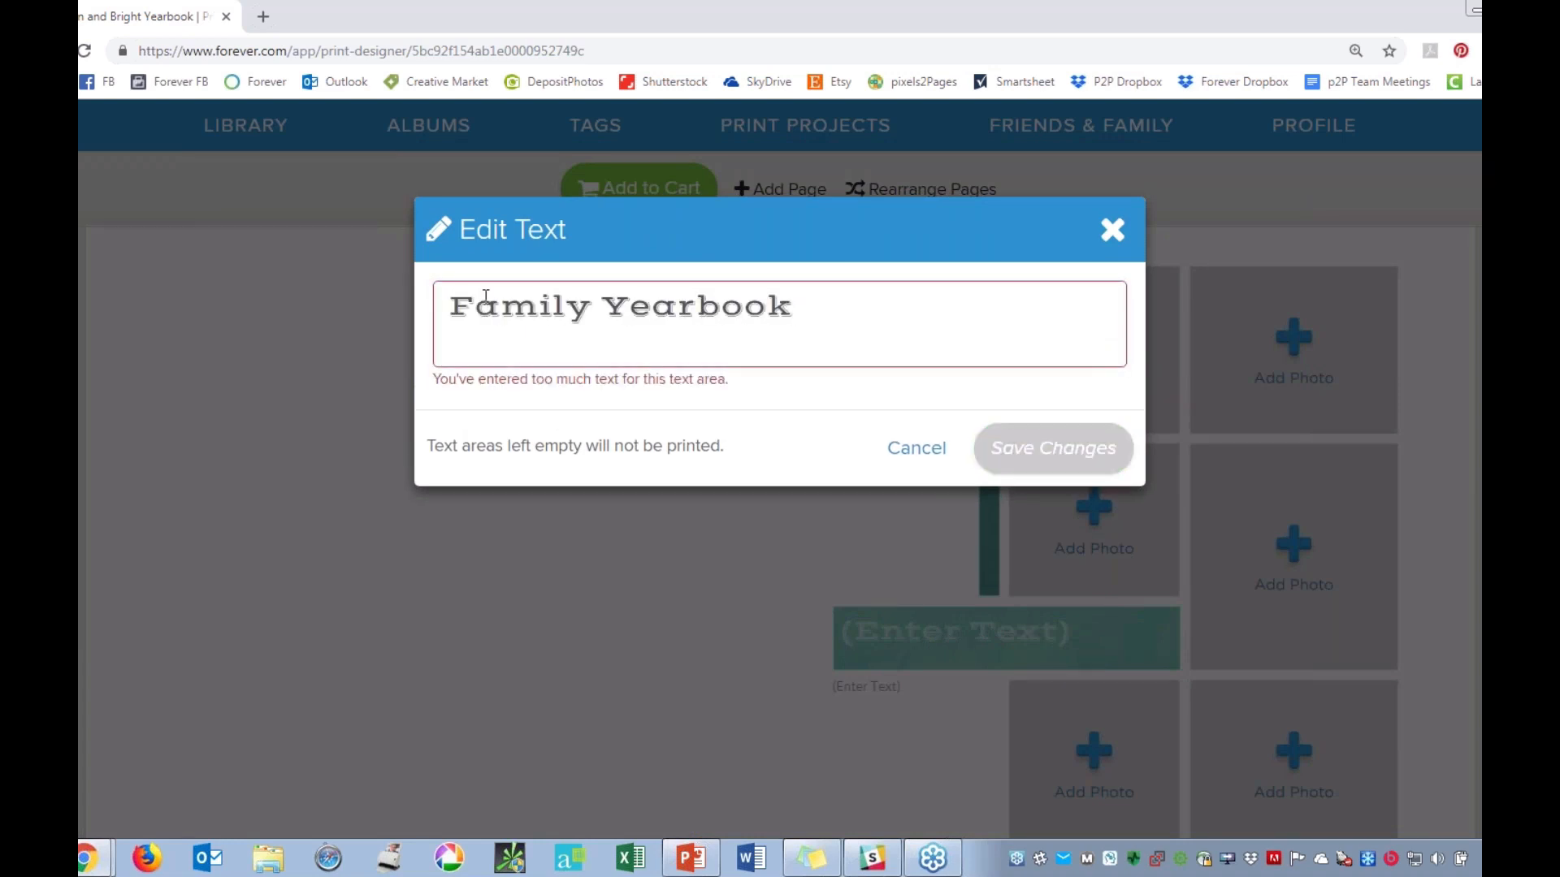
left_click_drag(819, 302, 447, 322)
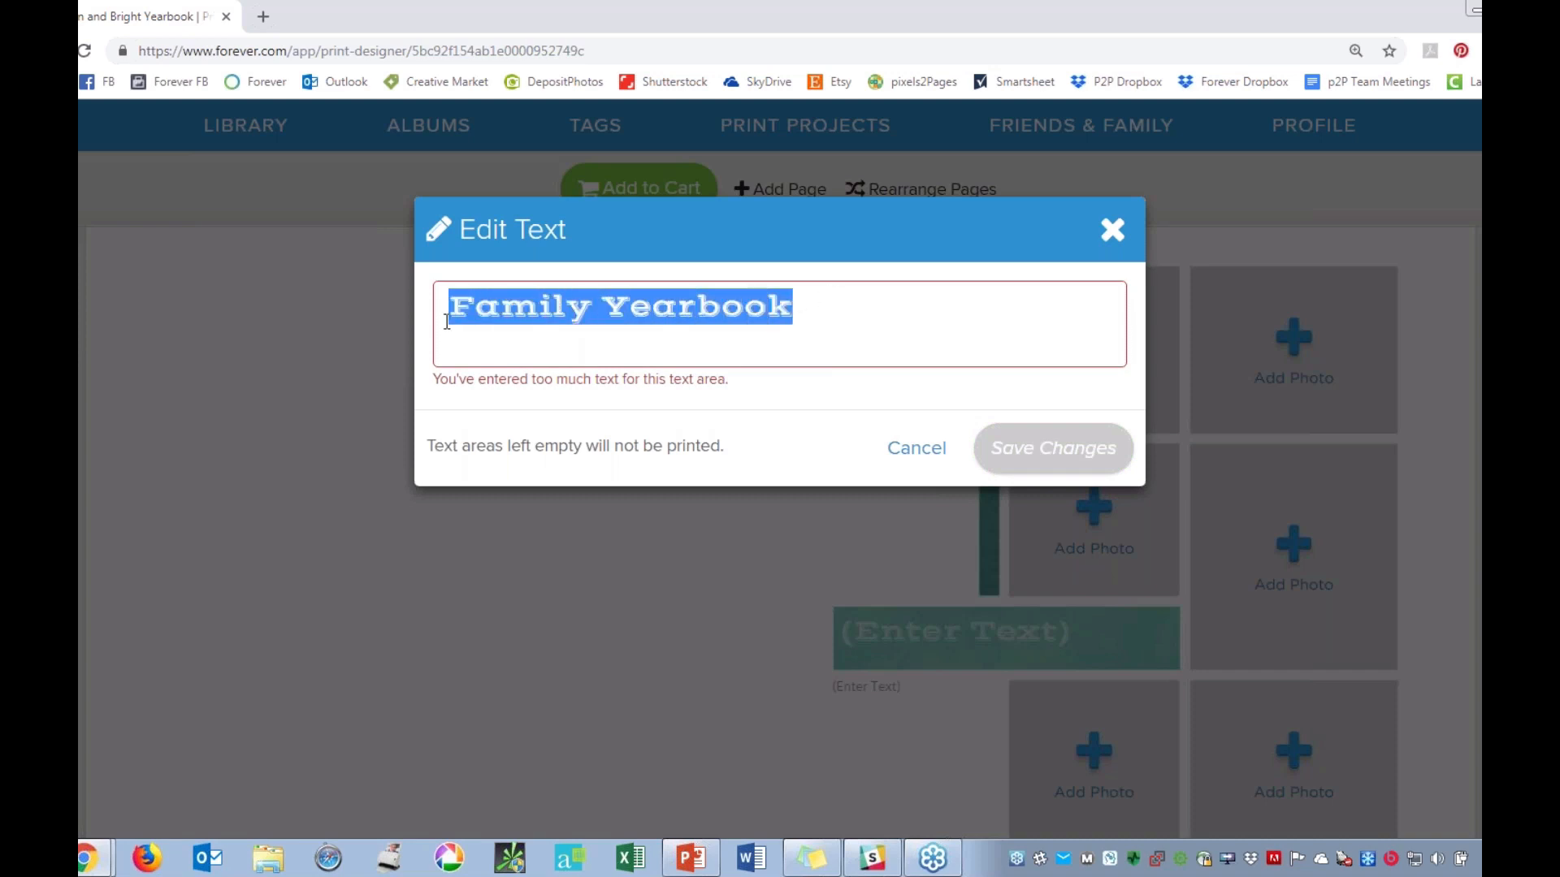
type("Smith Family")
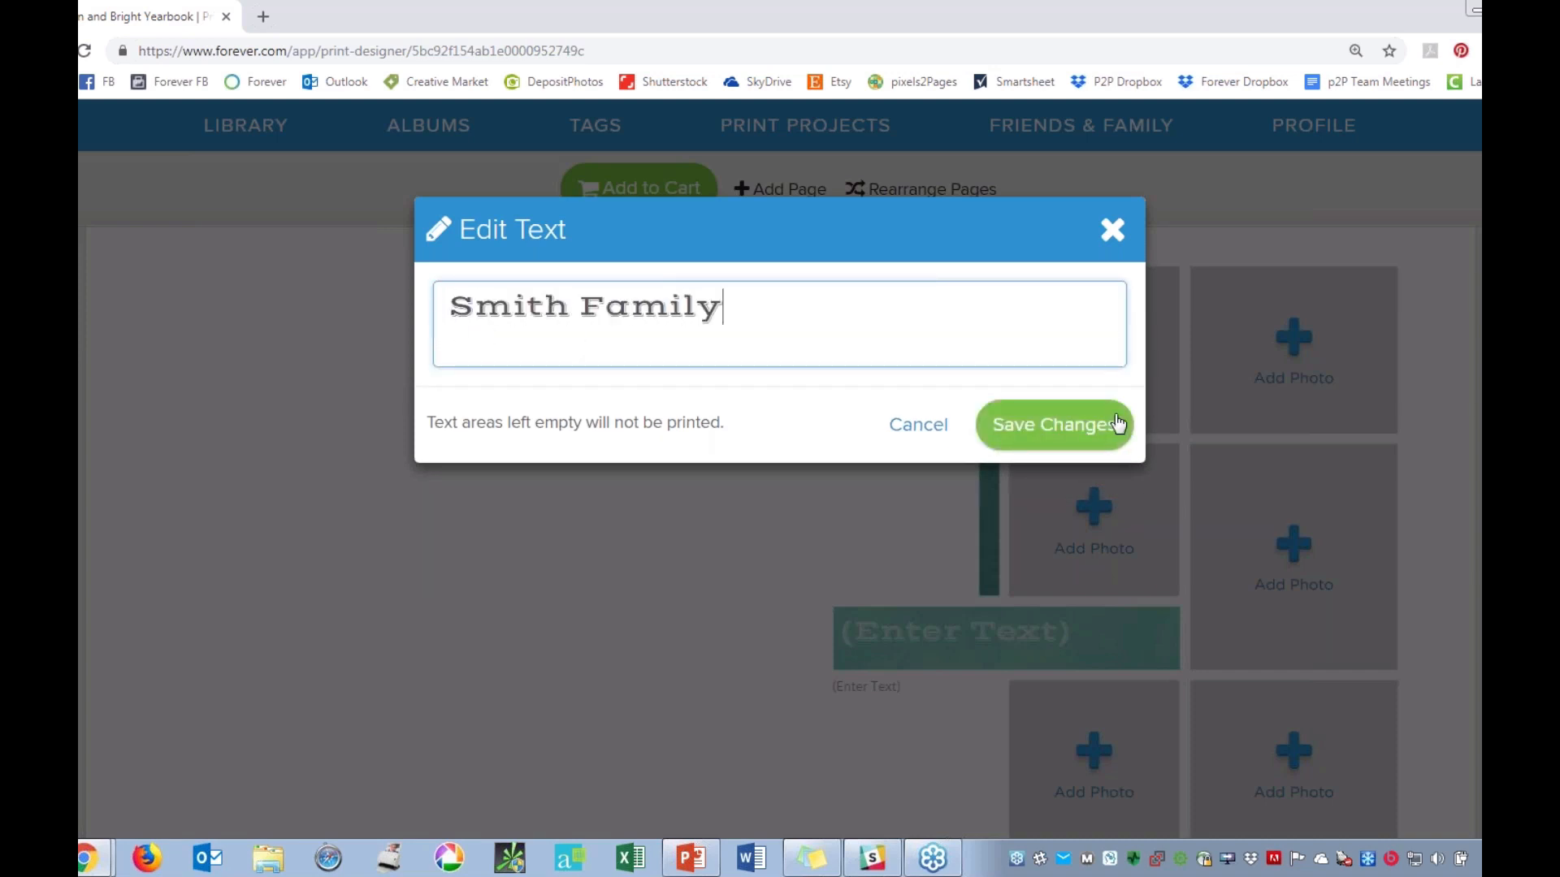
left_click(1089, 428)
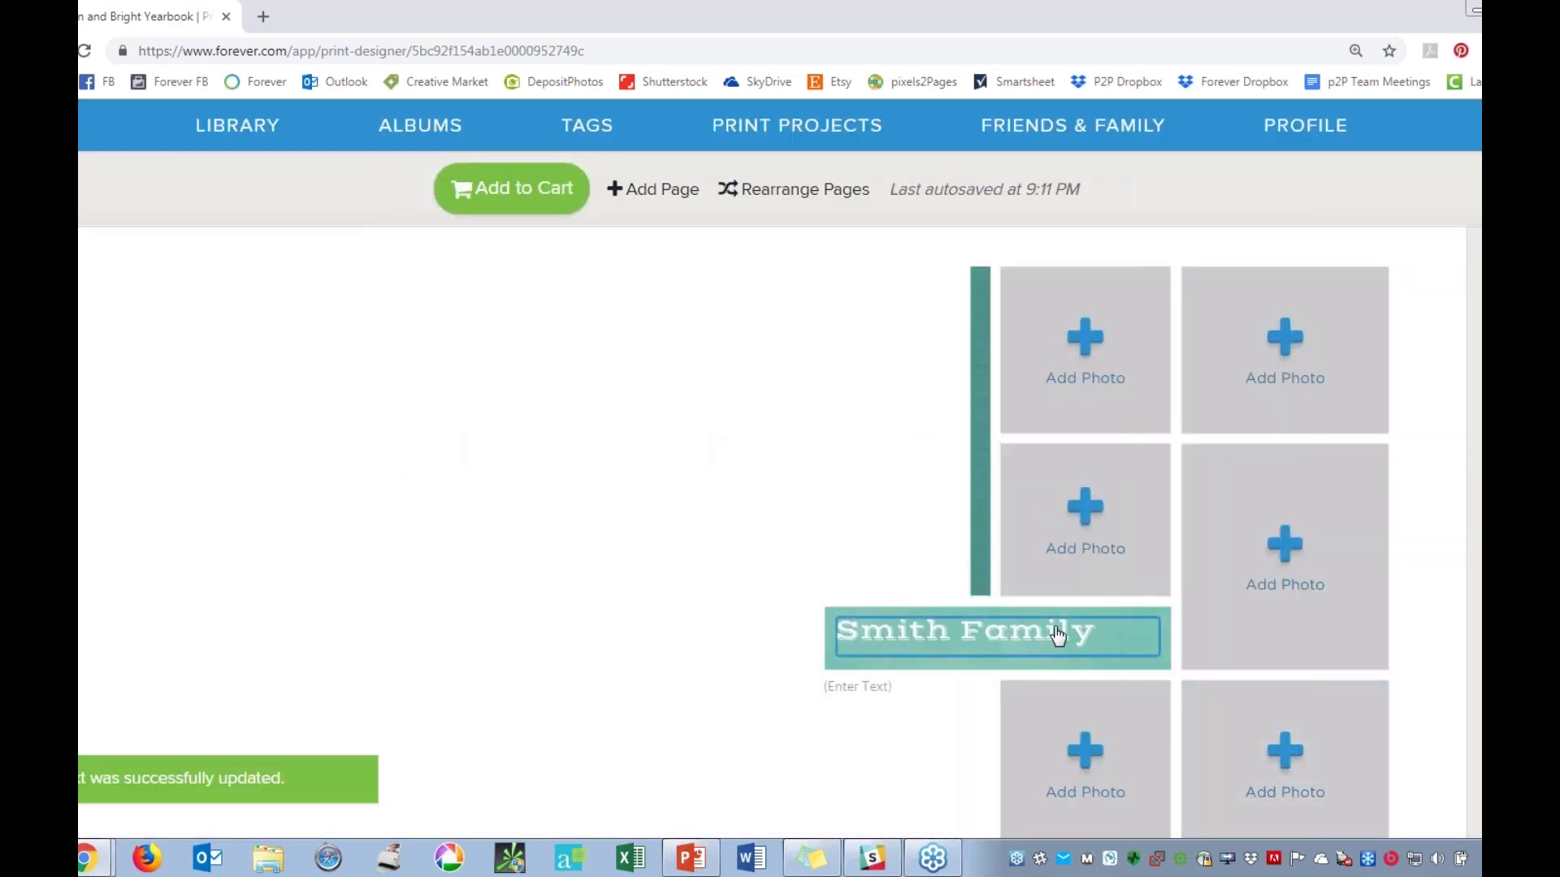
Fill the smaller text area below the cover title with "The life and times of the" plus the surname and "Family", and save it.
left_click(853, 713)
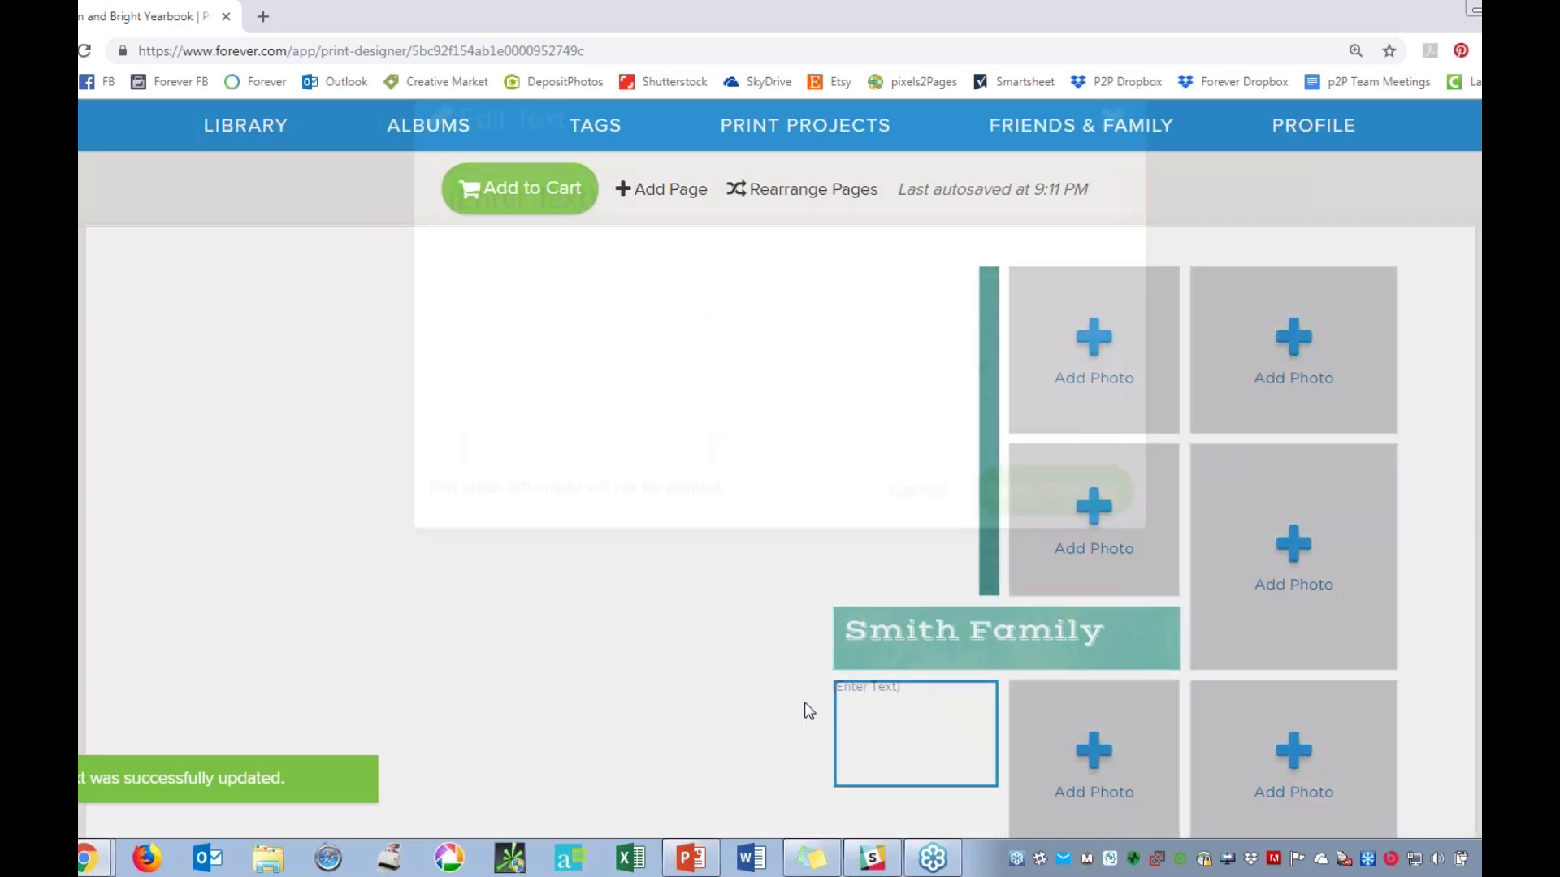
type("The ")
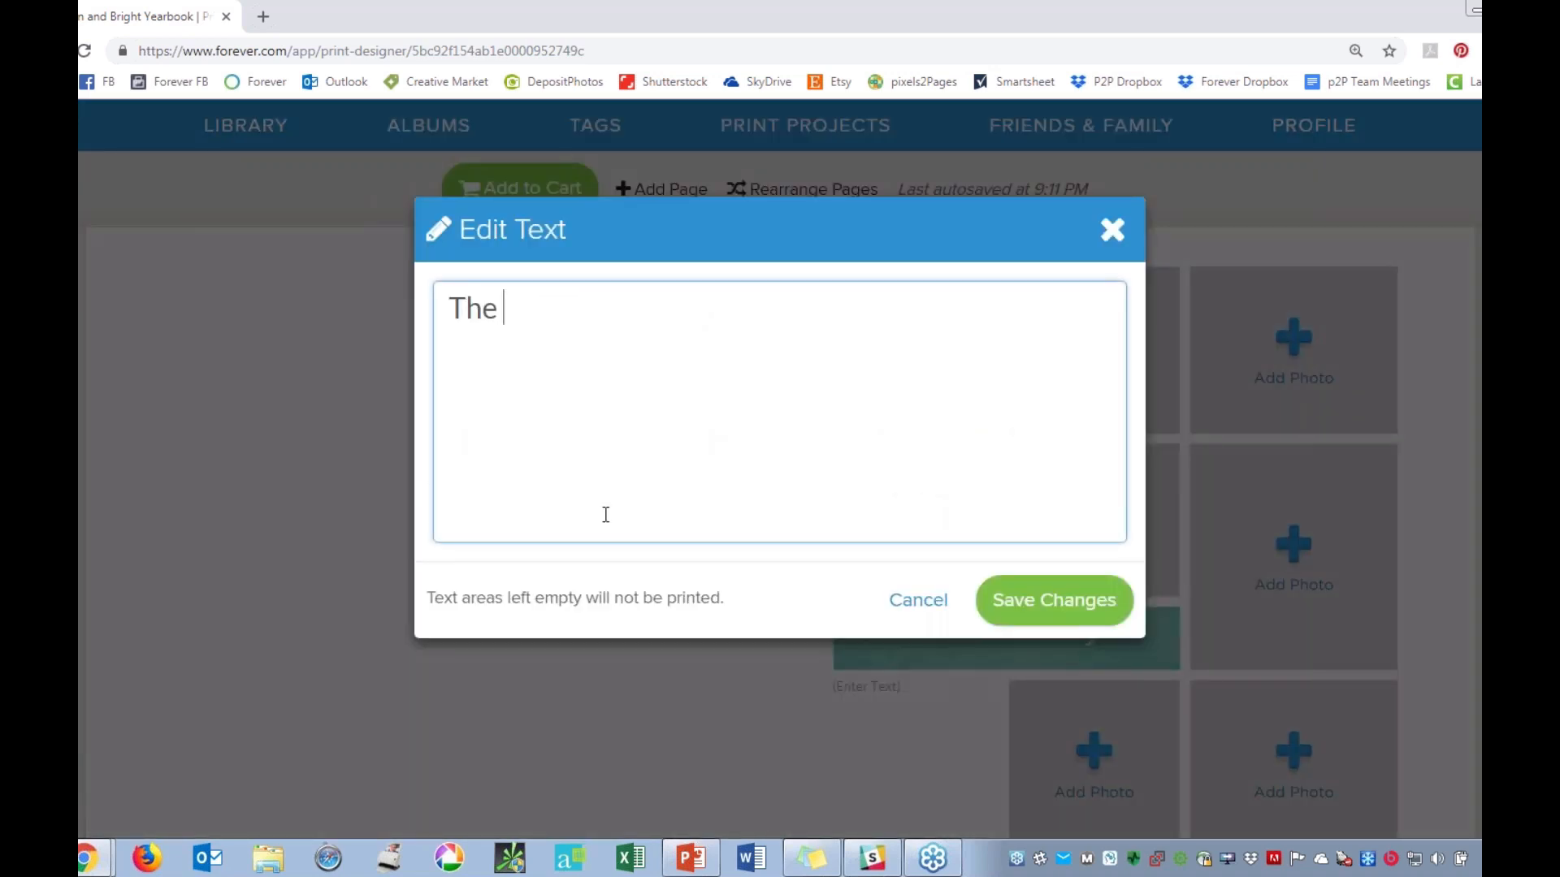
type("life and times o")
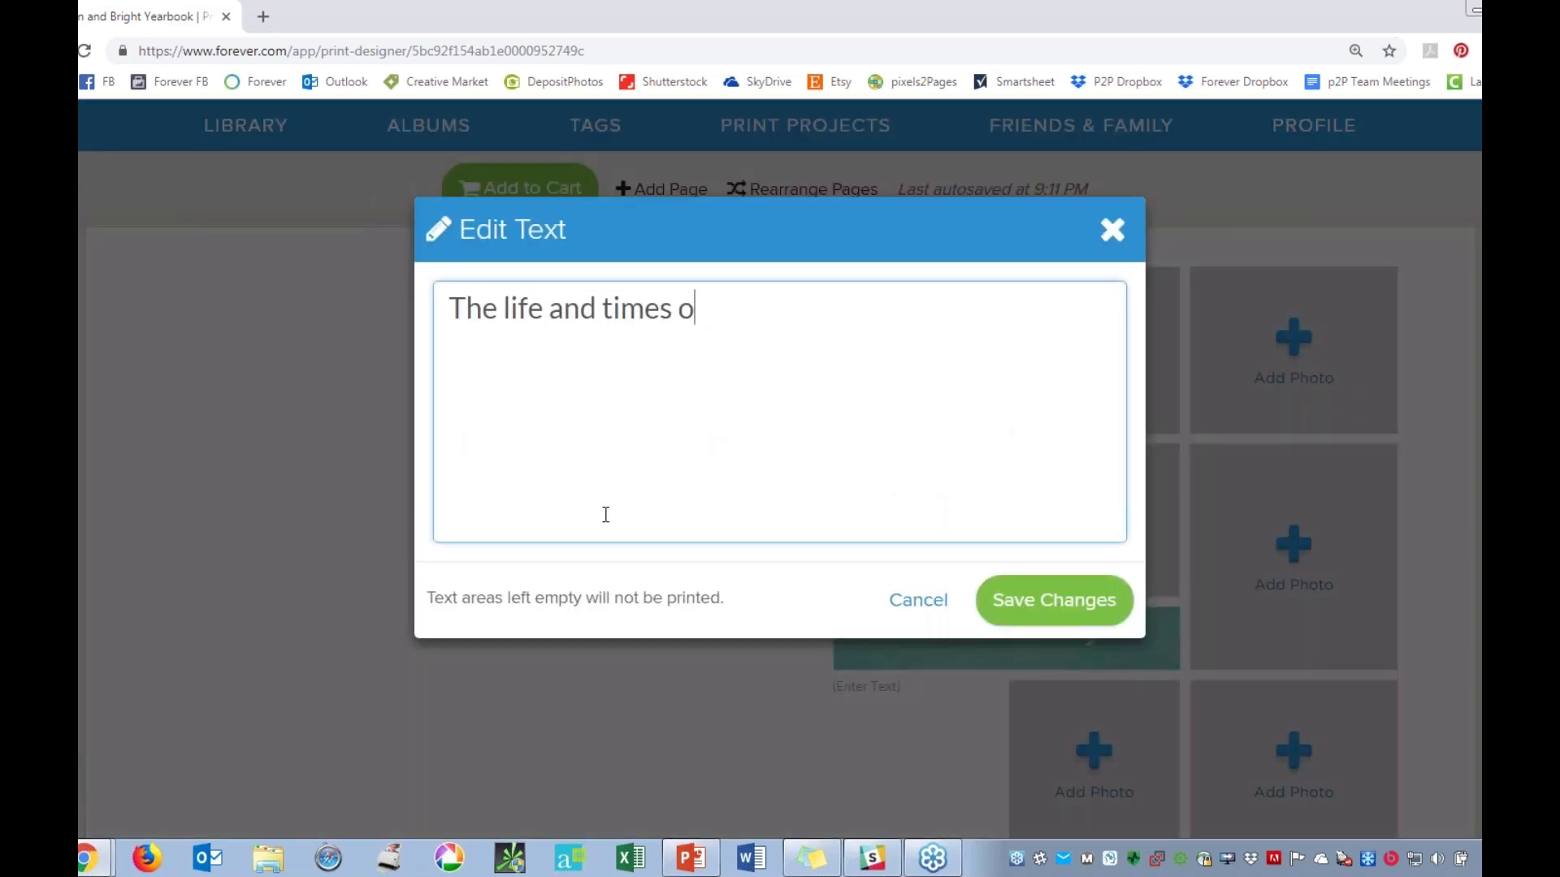
type("f the Smith Fam")
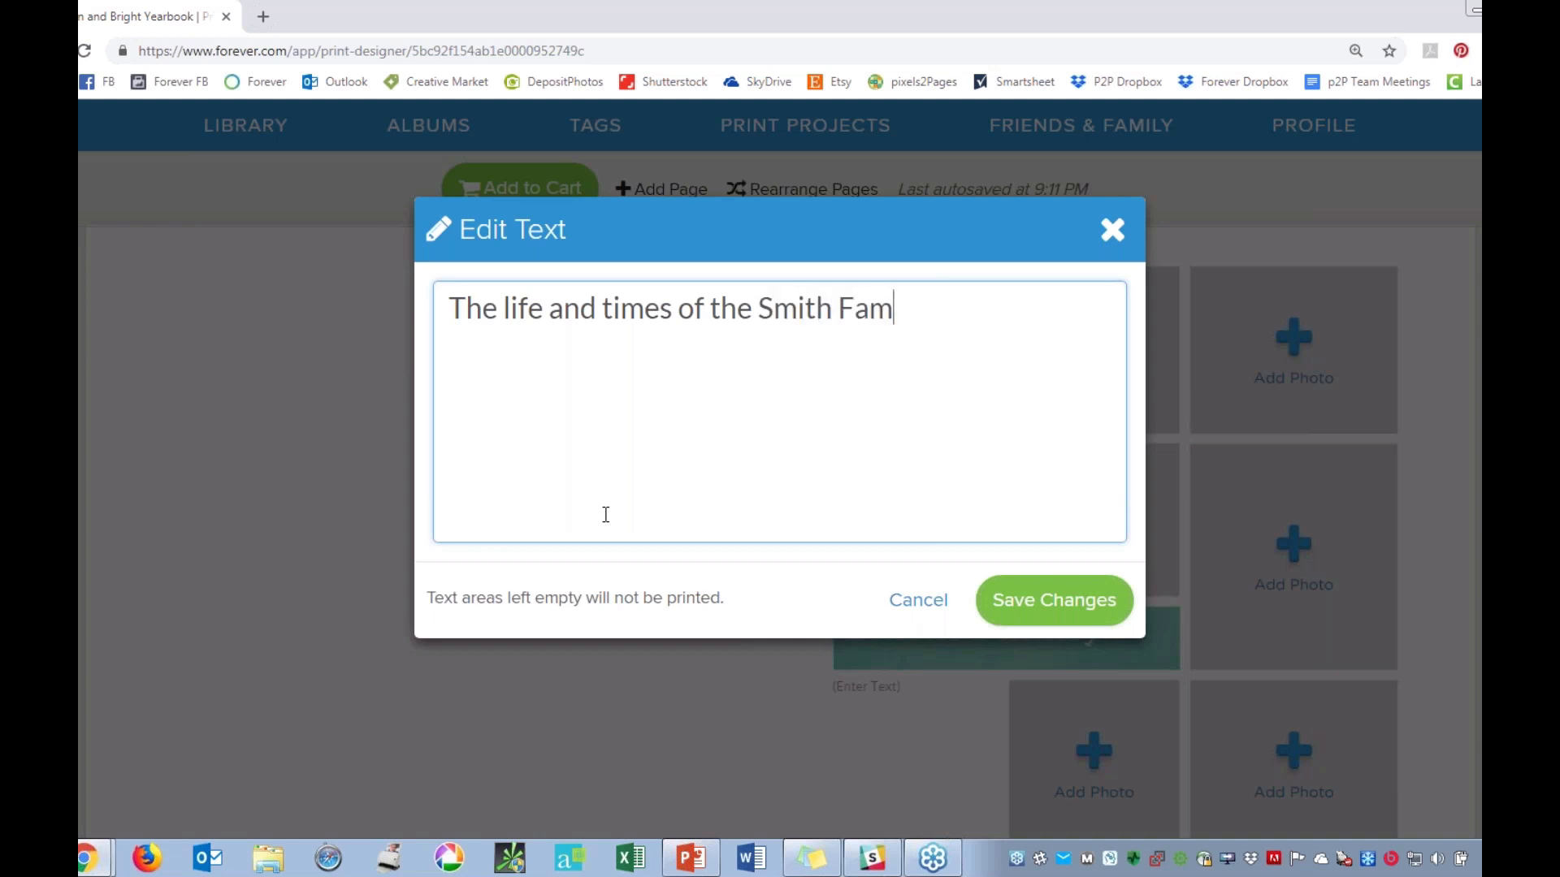
type("ily")
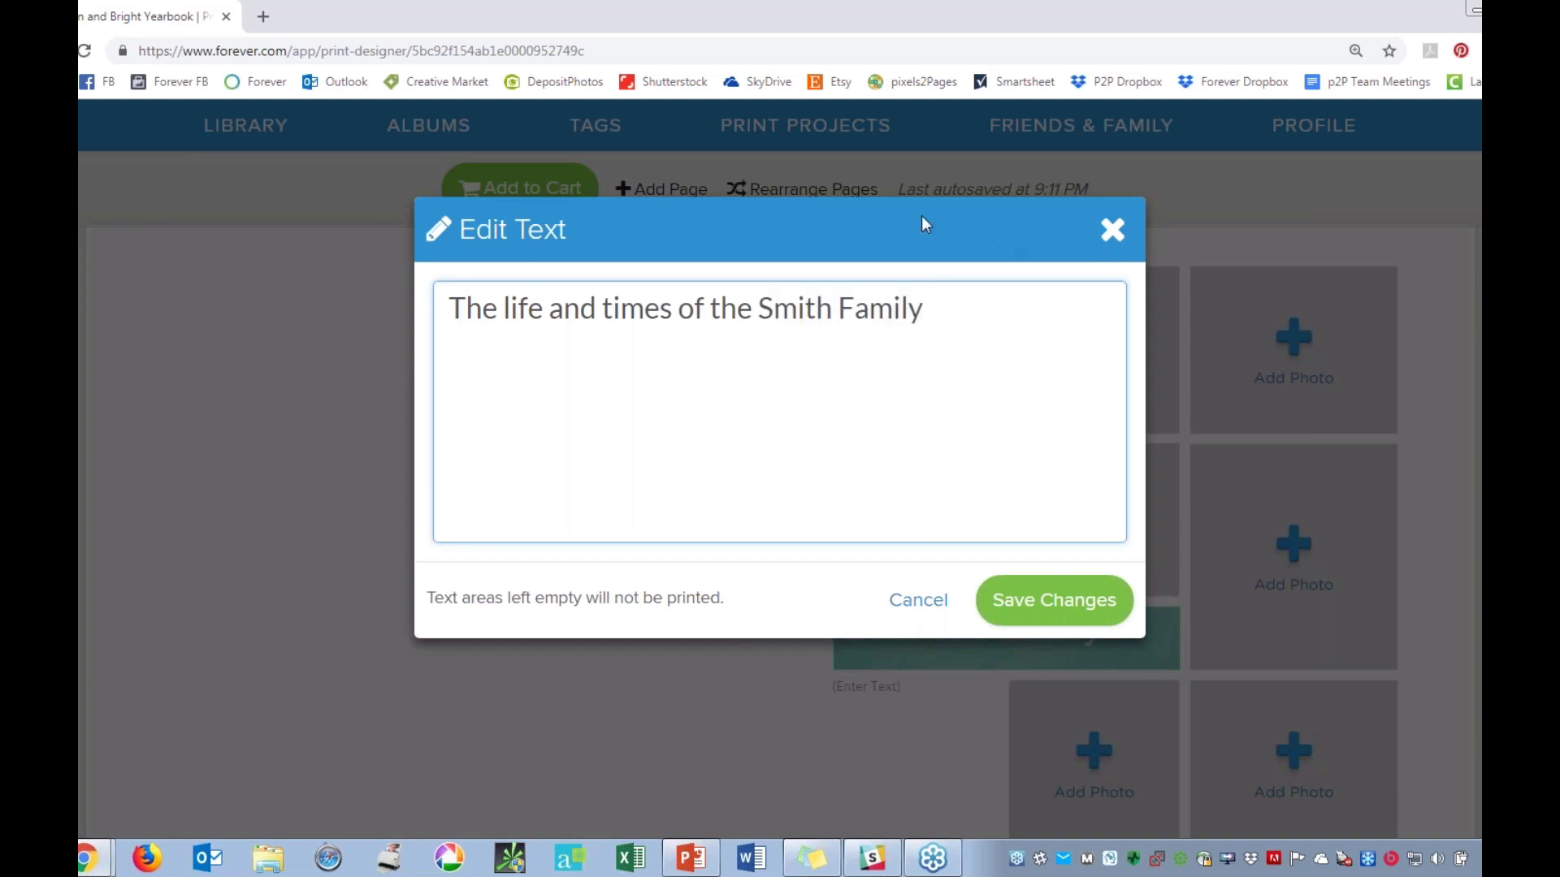
left_click(1062, 607)
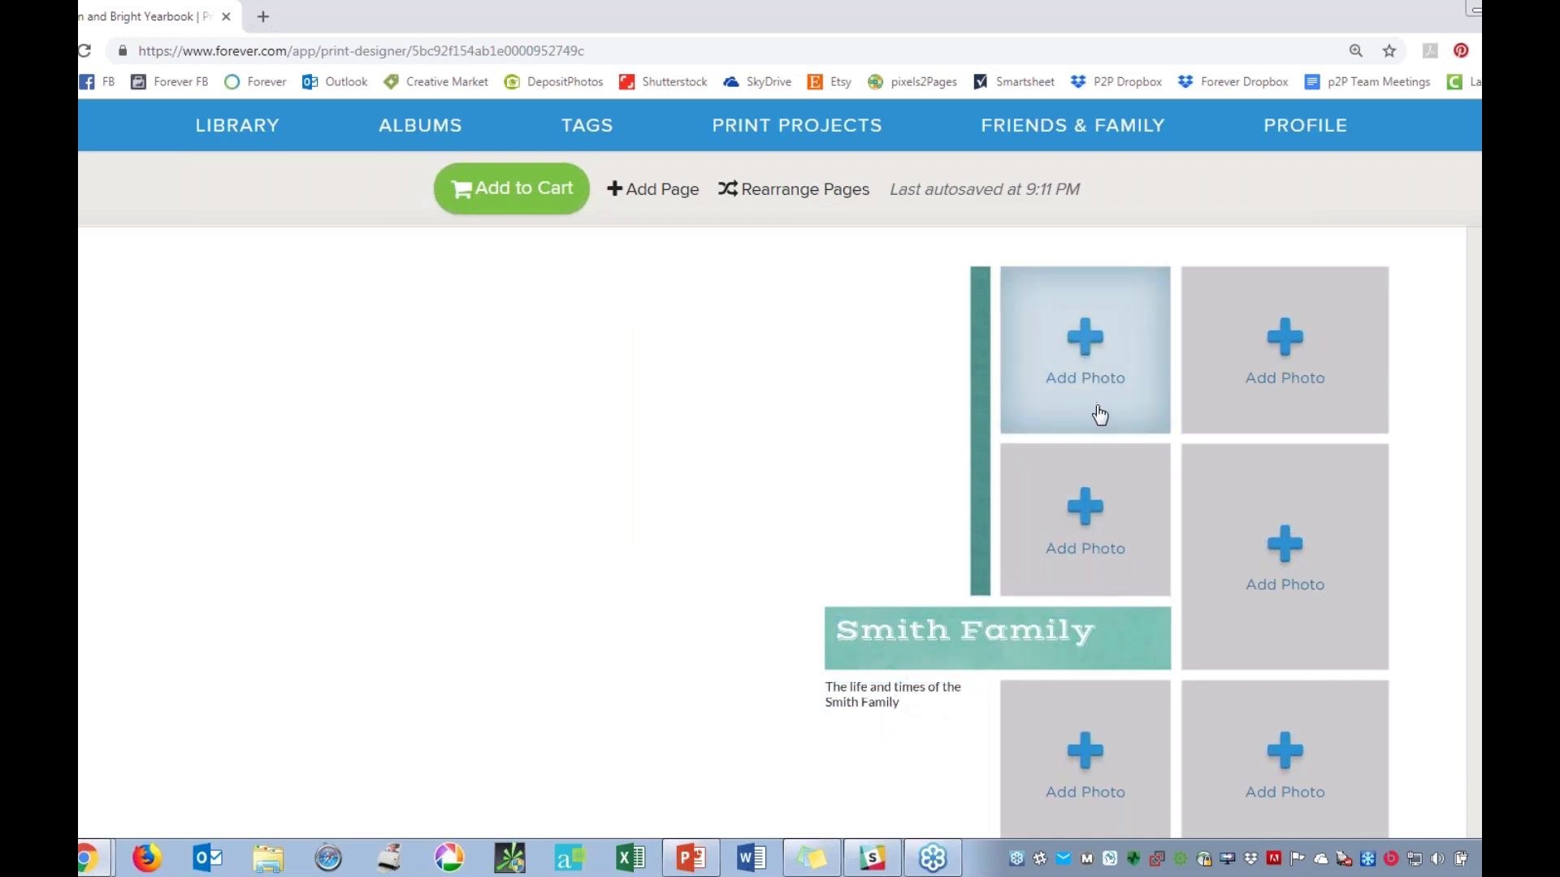
Fill the front cover's upper inner photo frame with the girl in a hat hugging a pumpkin from the 01 Autumn album.
left_click(1083, 344)
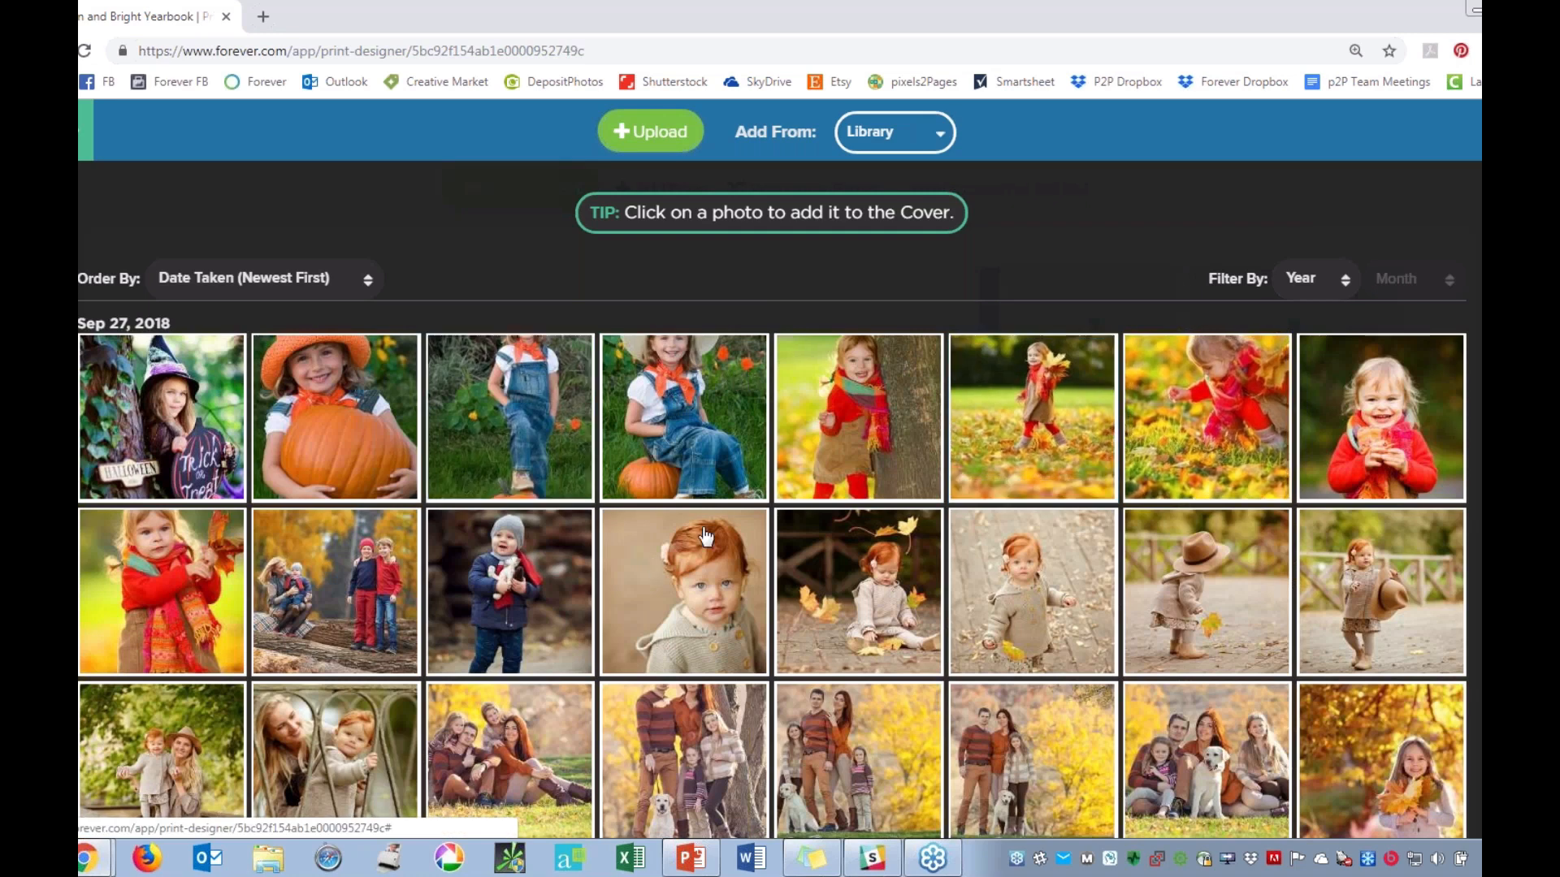
left_click(886, 142)
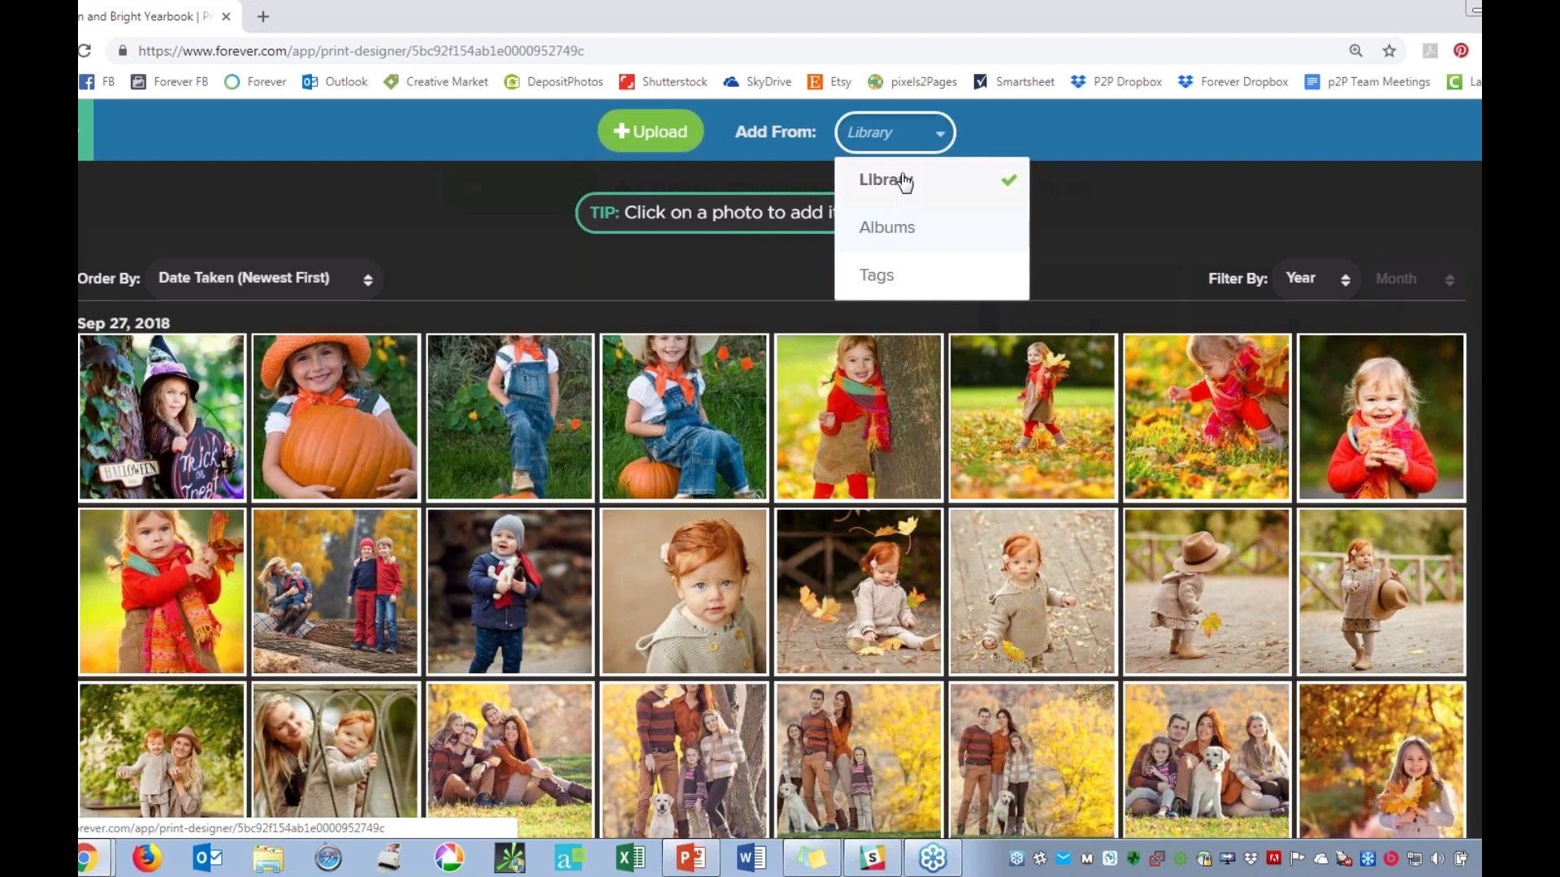
left_click(875, 233)
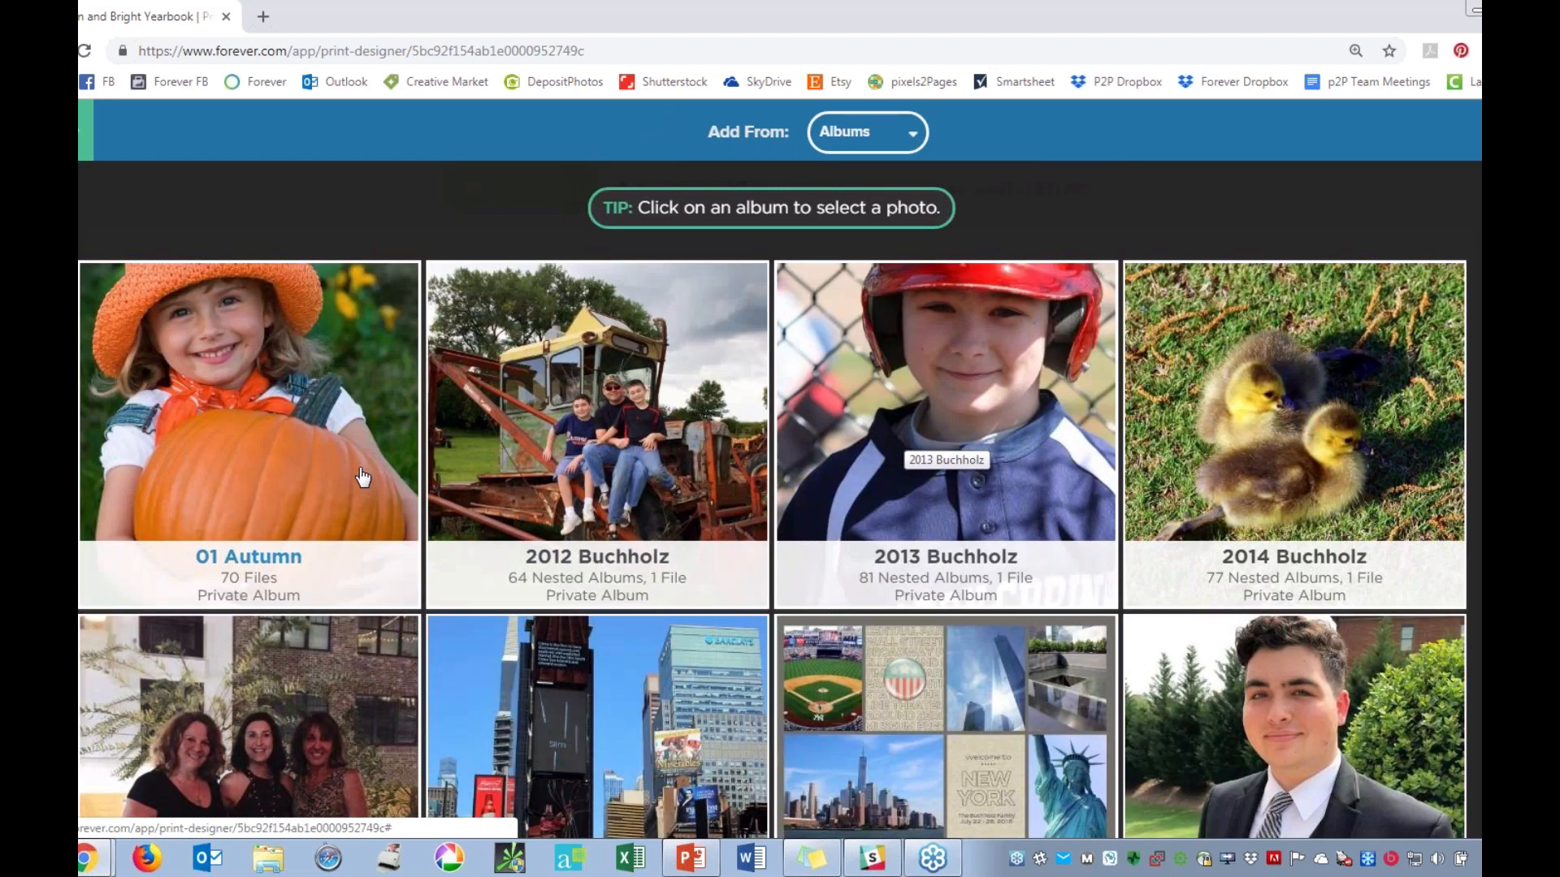
left_click(360, 478)
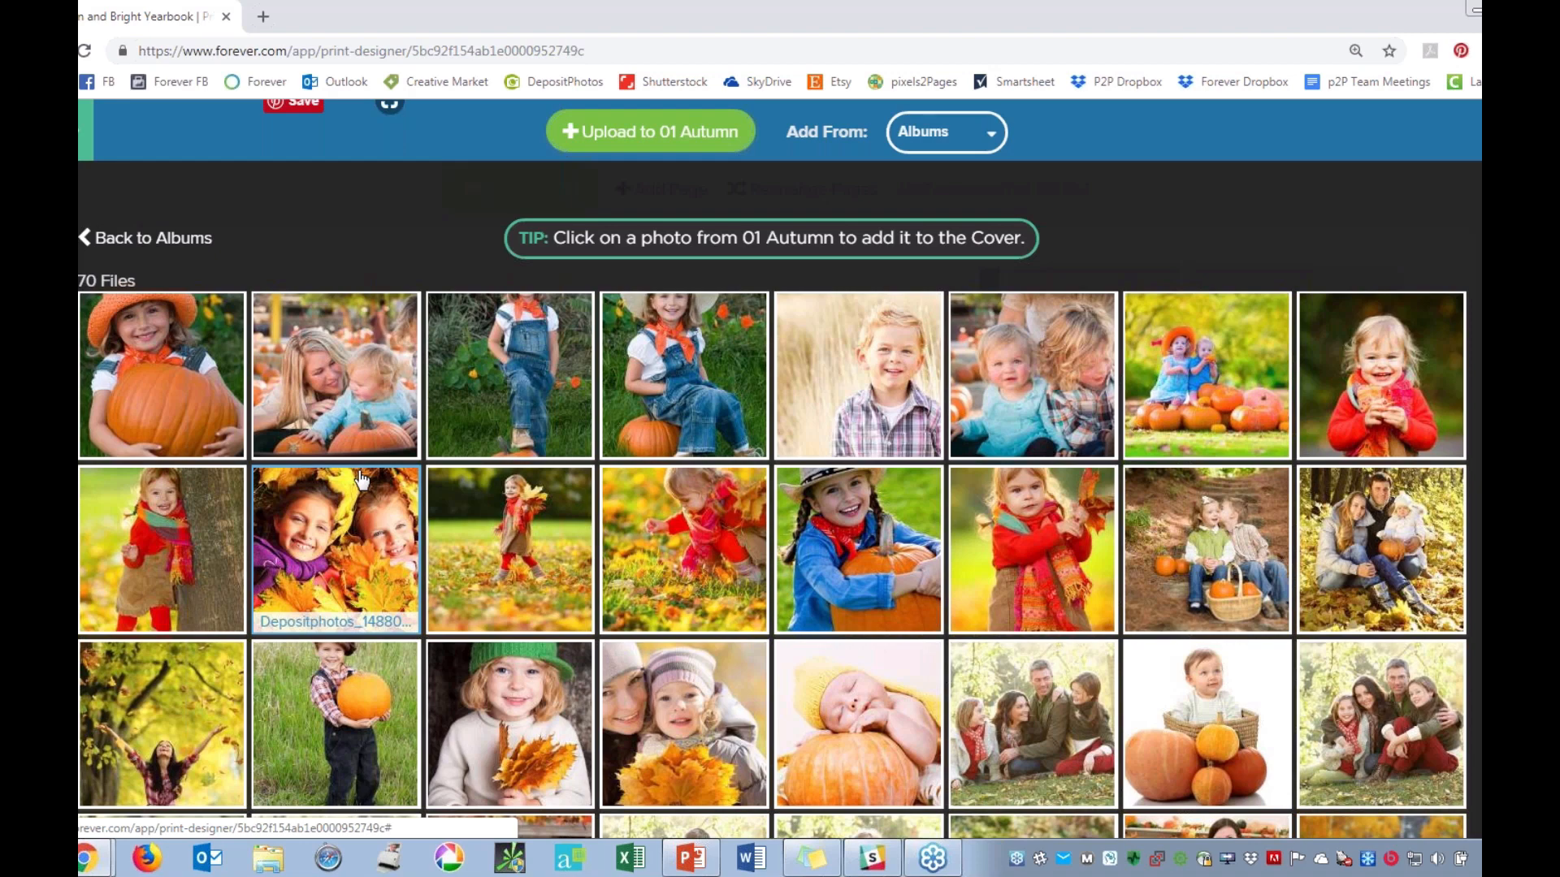
left_click(875, 598)
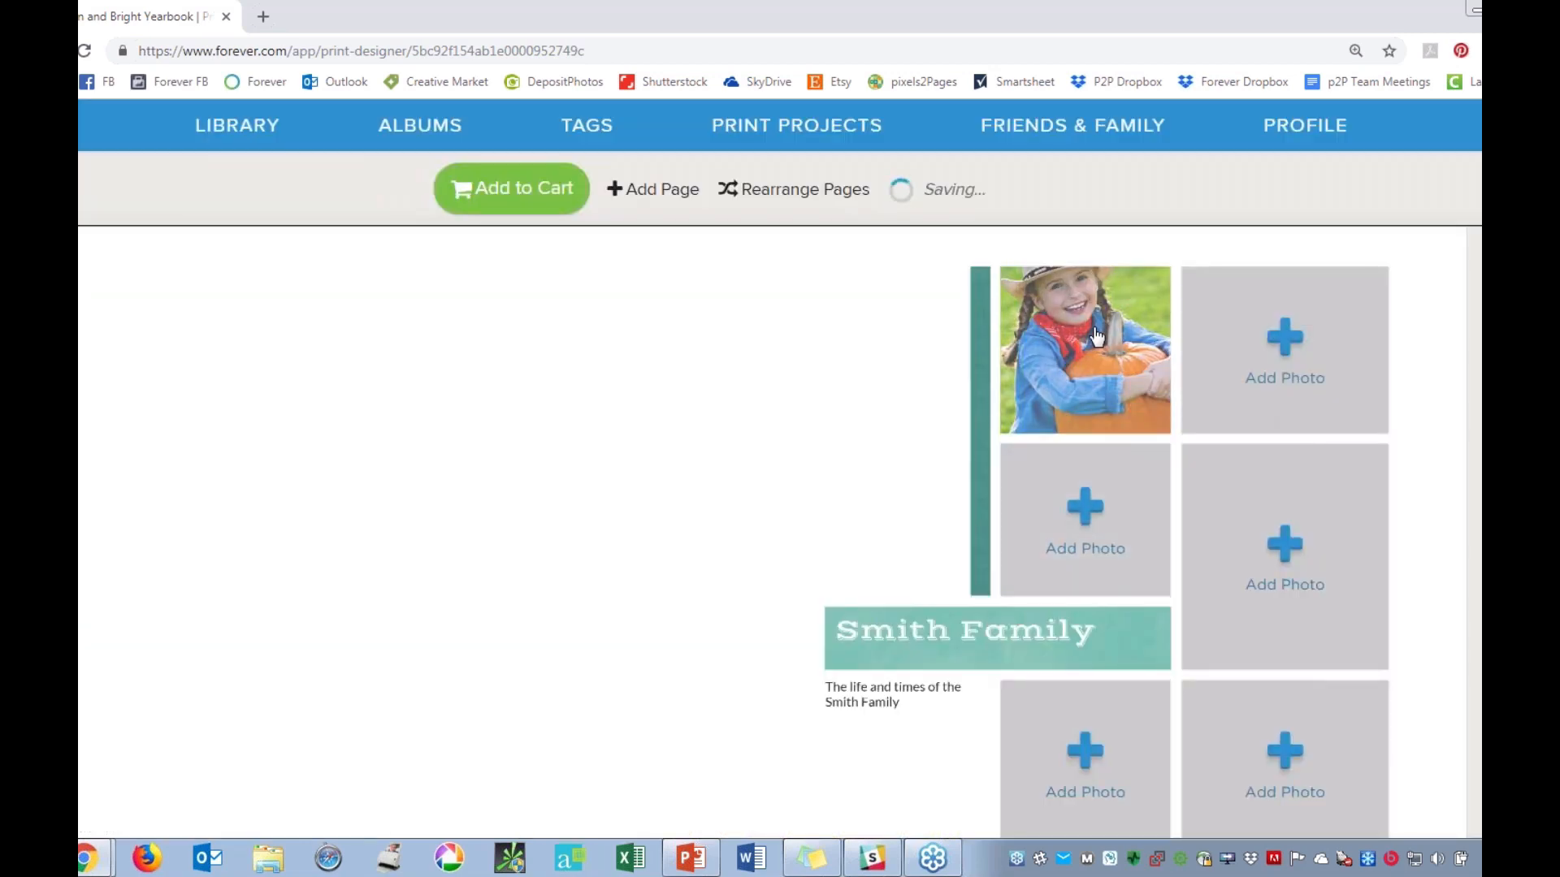
Fill four more cover frames from 01 Autumn: two young children, girl walking in leaves, girl beside a tree, and woman with child holding leaves.
left_click(1293, 341)
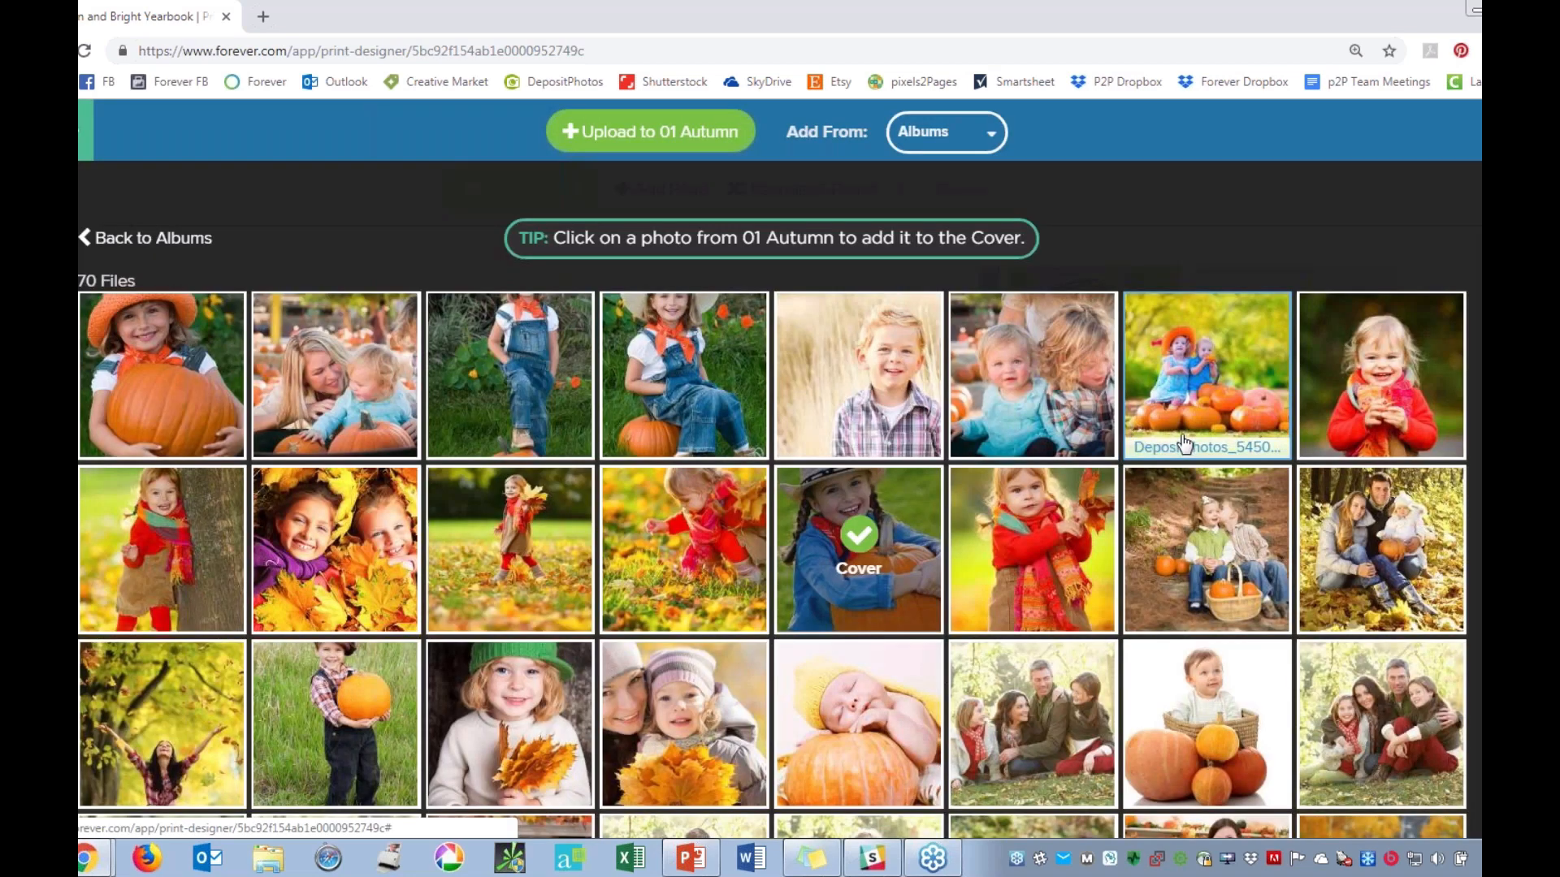
left_click(1002, 462)
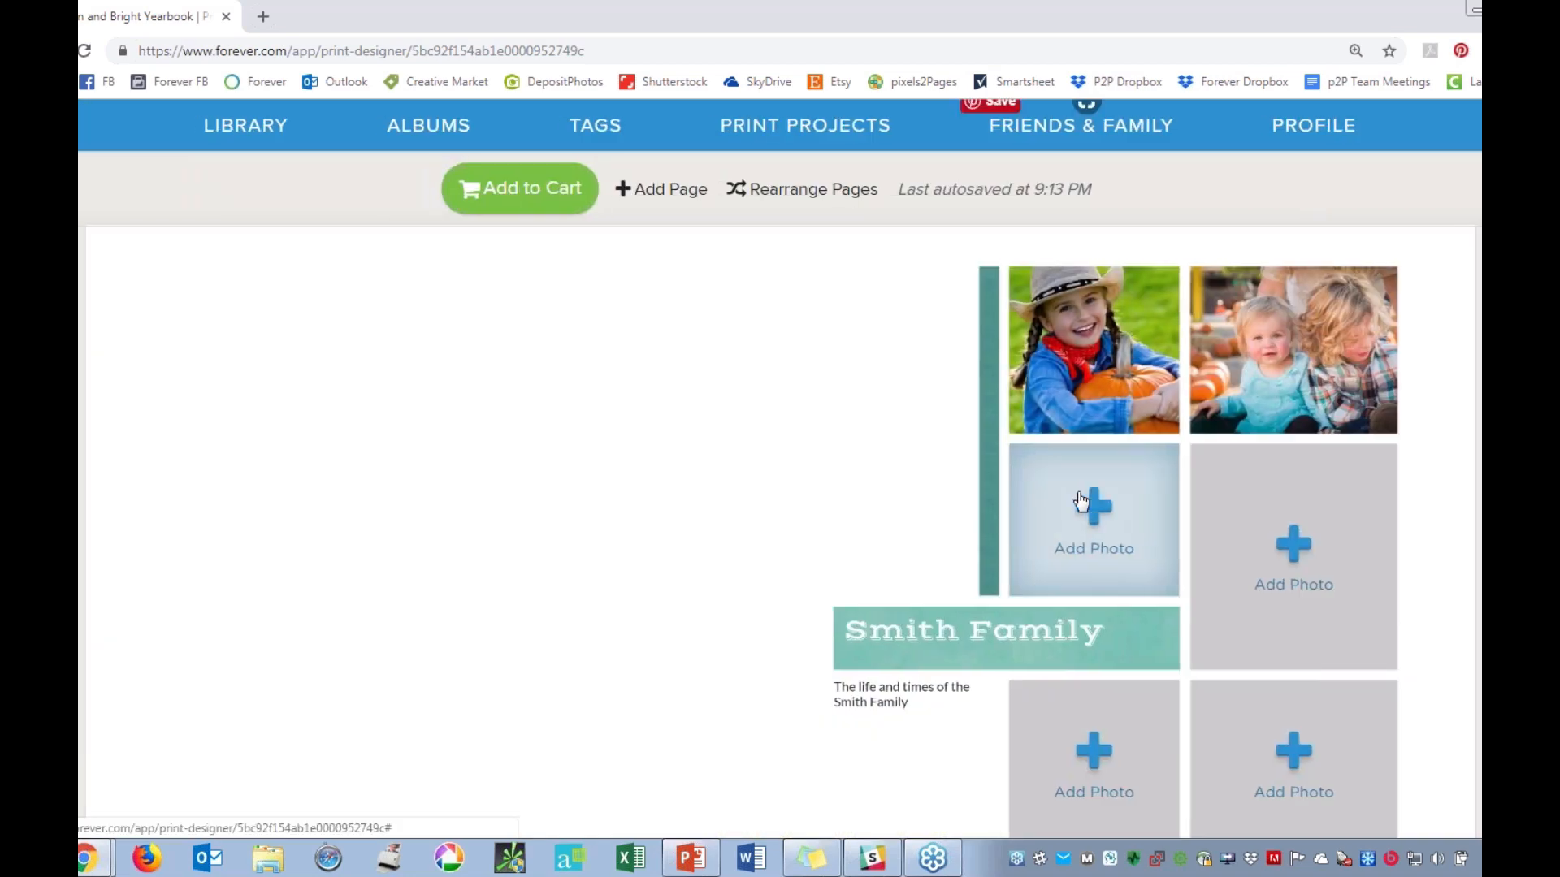
left_click(1082, 503)
left_click(509, 548)
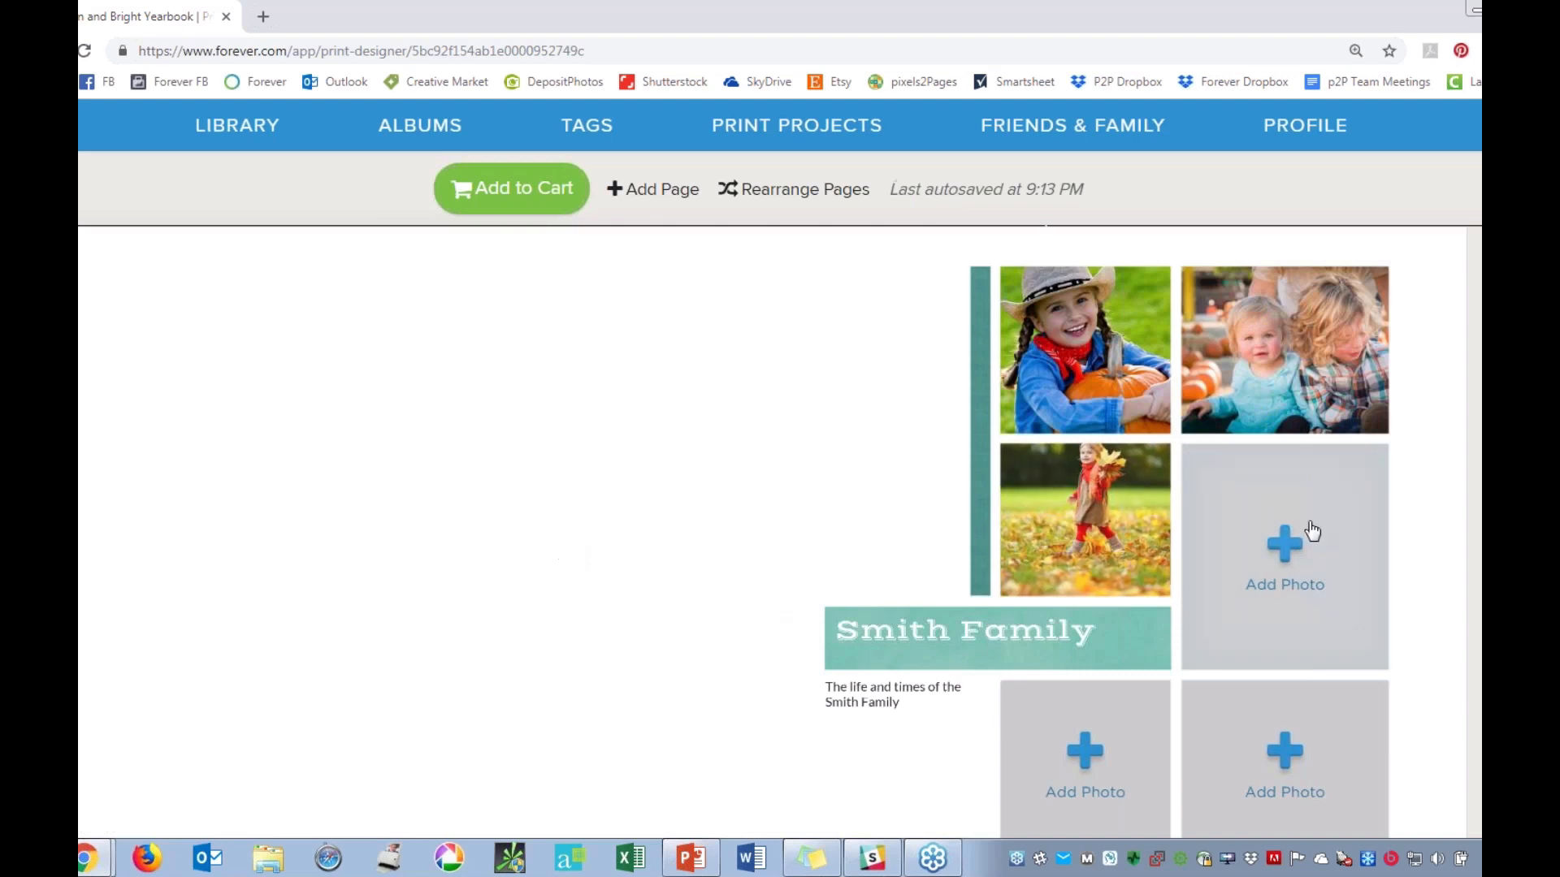
left_click(1241, 585)
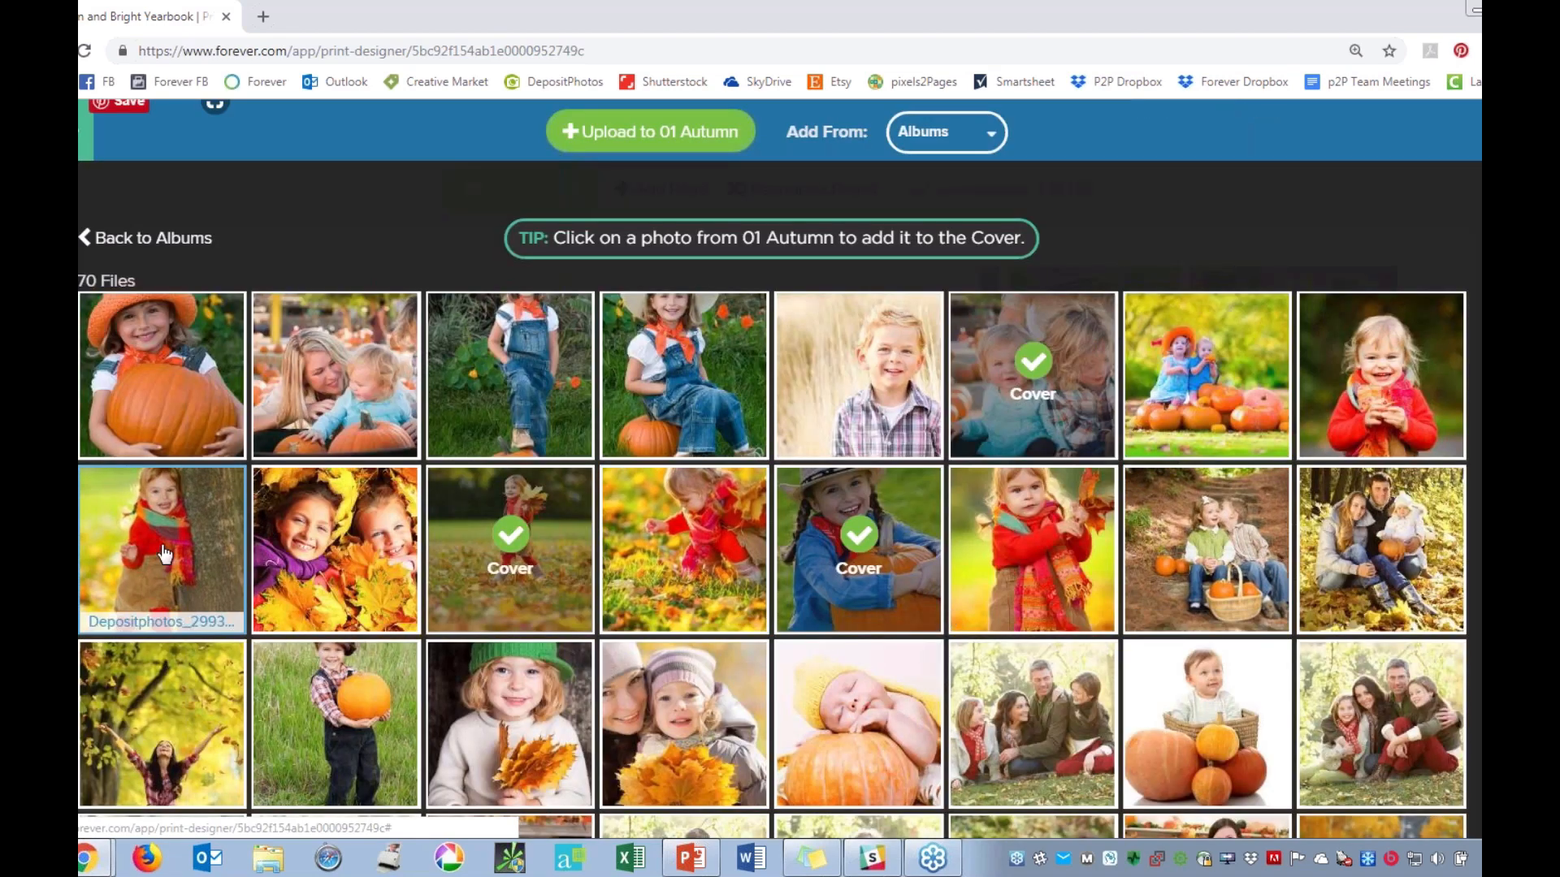
left_click(685, 549)
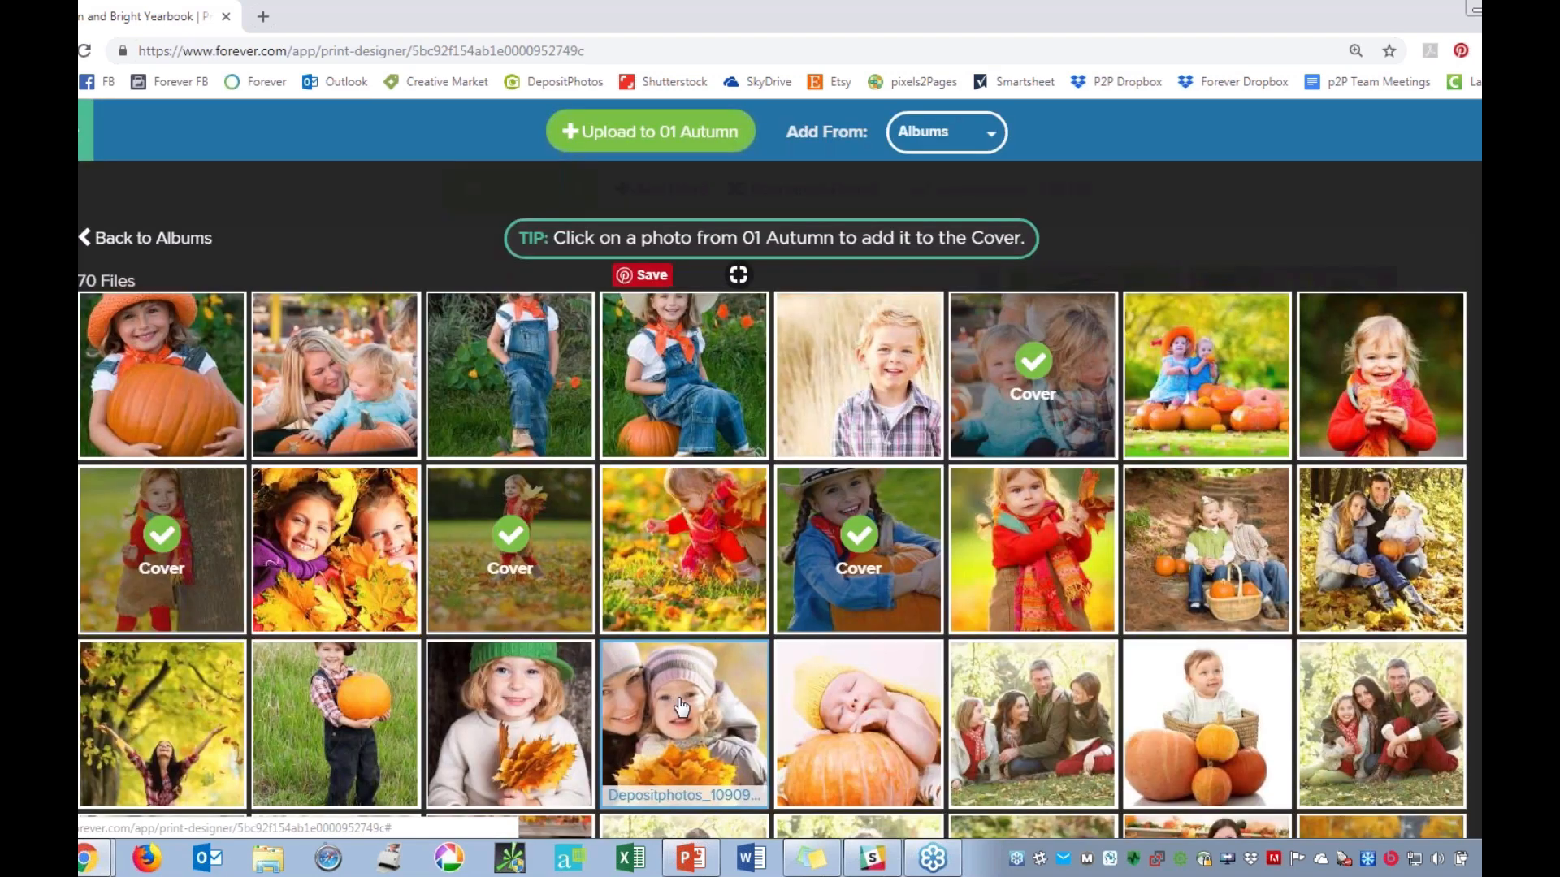
left_click(681, 679)
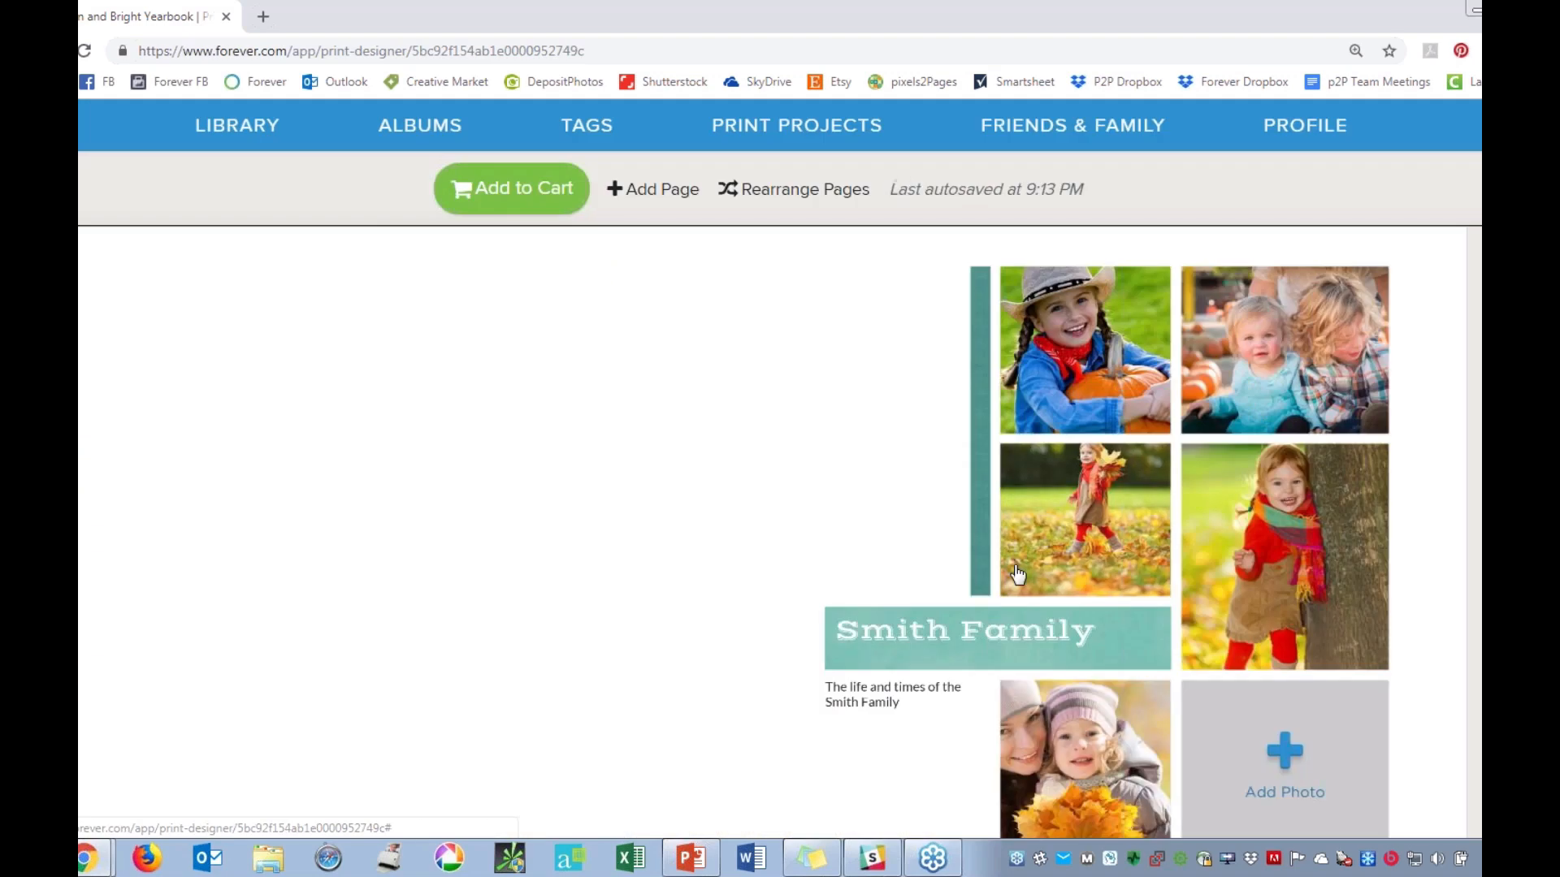
Zoom the hat girl's cover photo in and back out, and reposition it and the photo of two young children within their frames.
mouse_move(1098, 354)
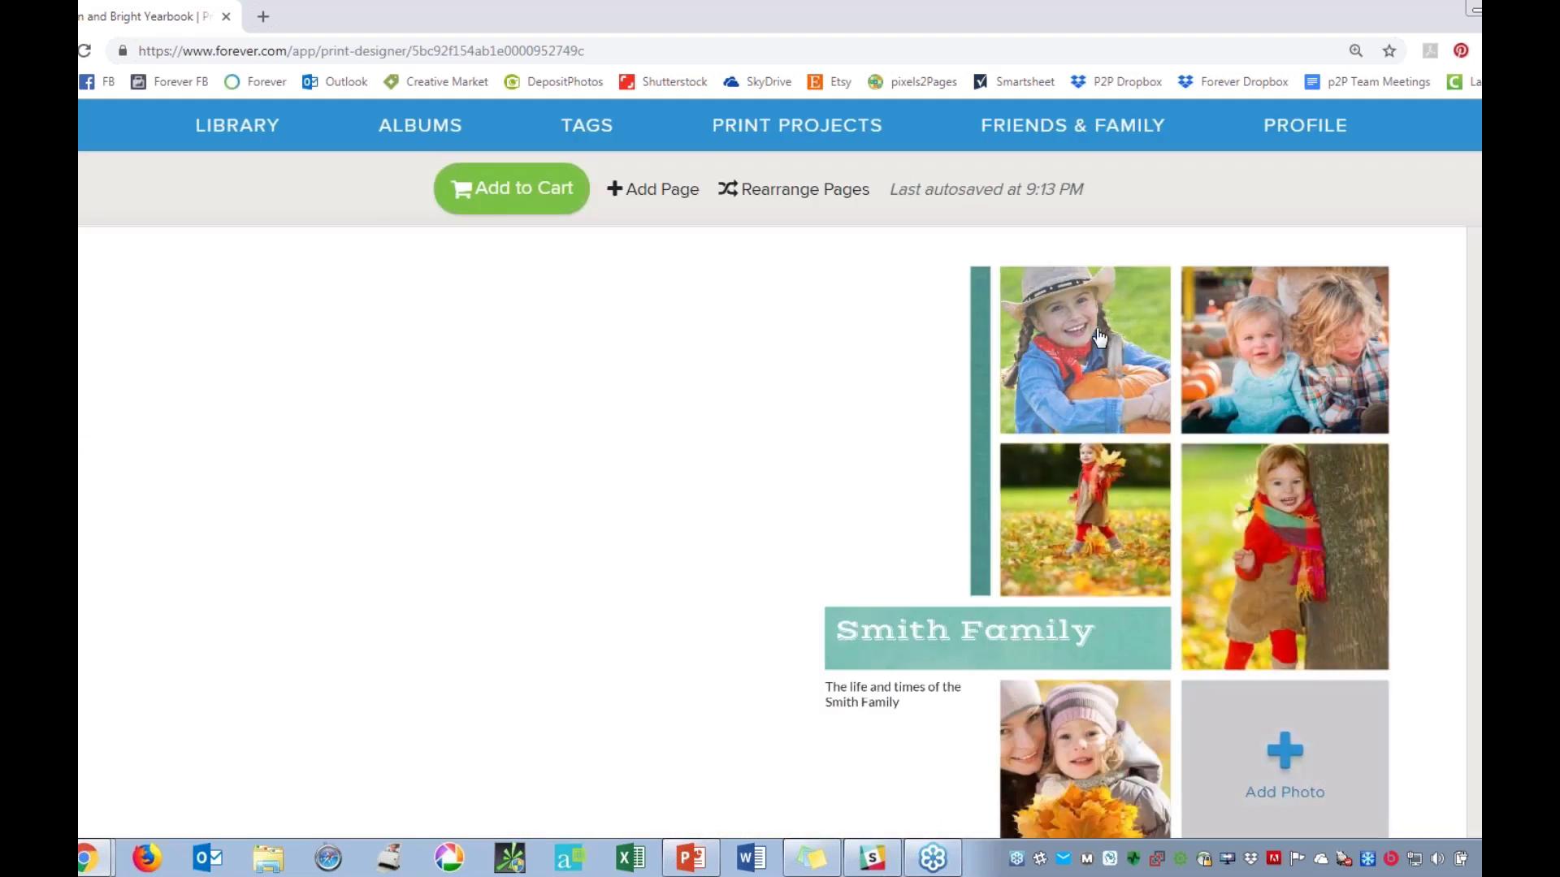
left_click(1101, 382)
left_click_drag(1085, 465, 1111, 450)
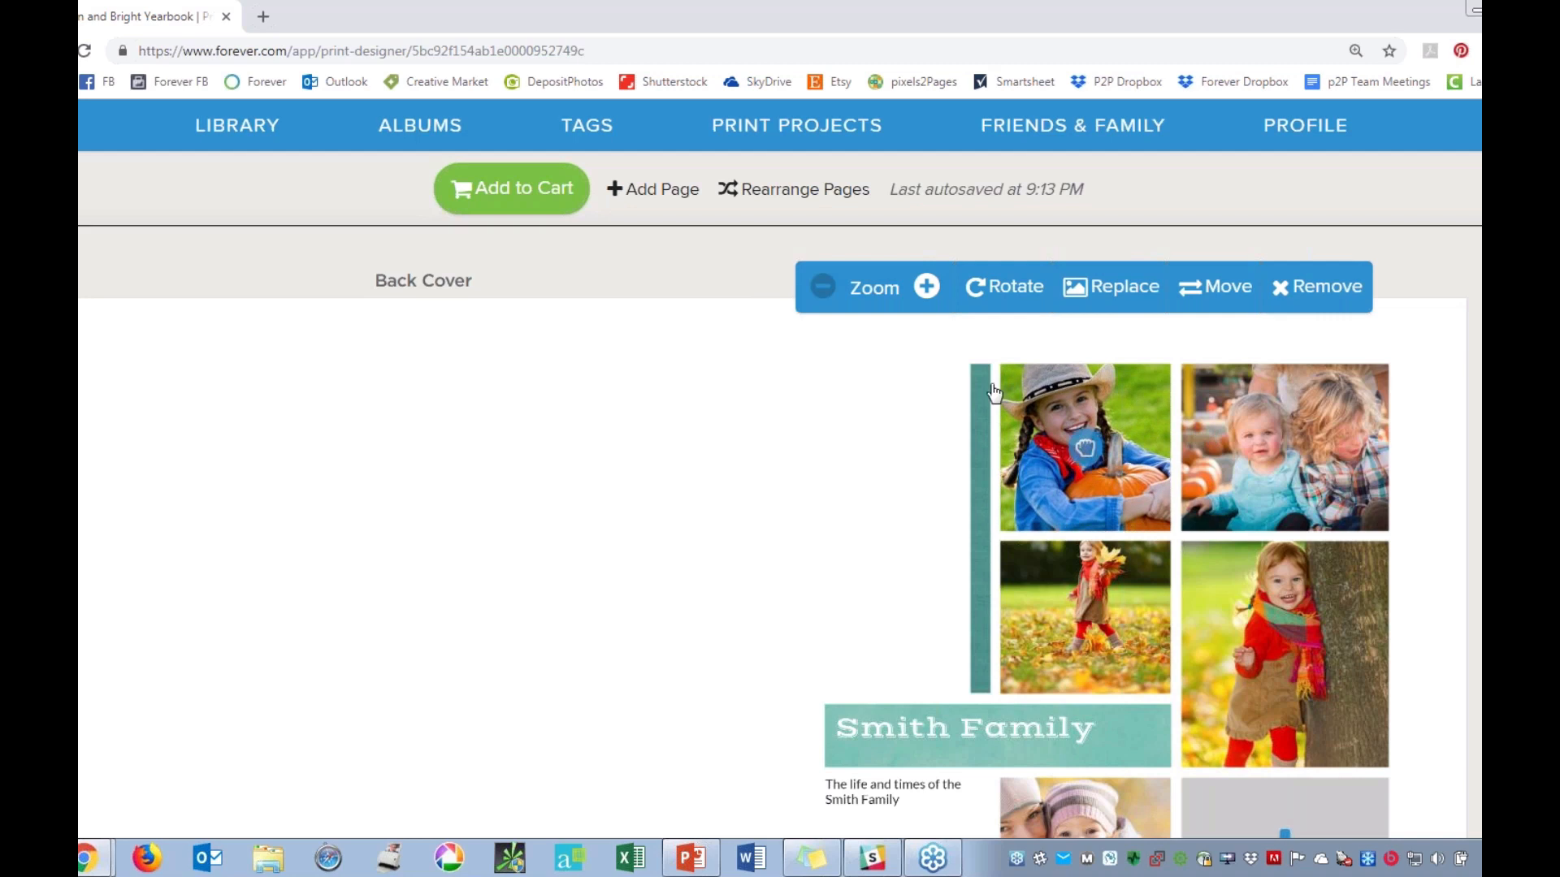
left_click(926, 286)
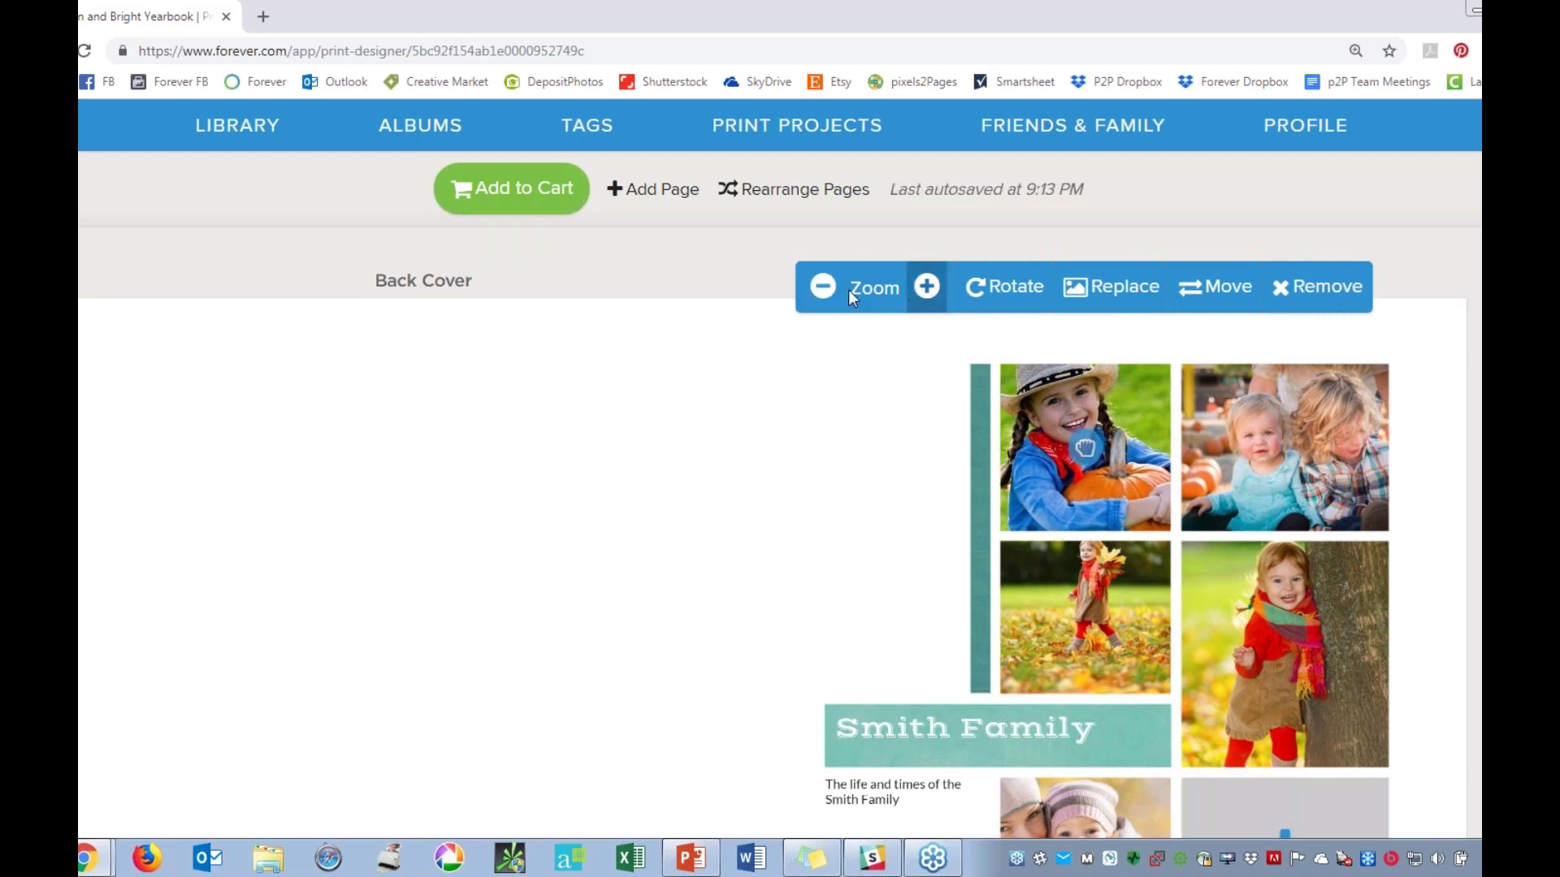
left_click(821, 286)
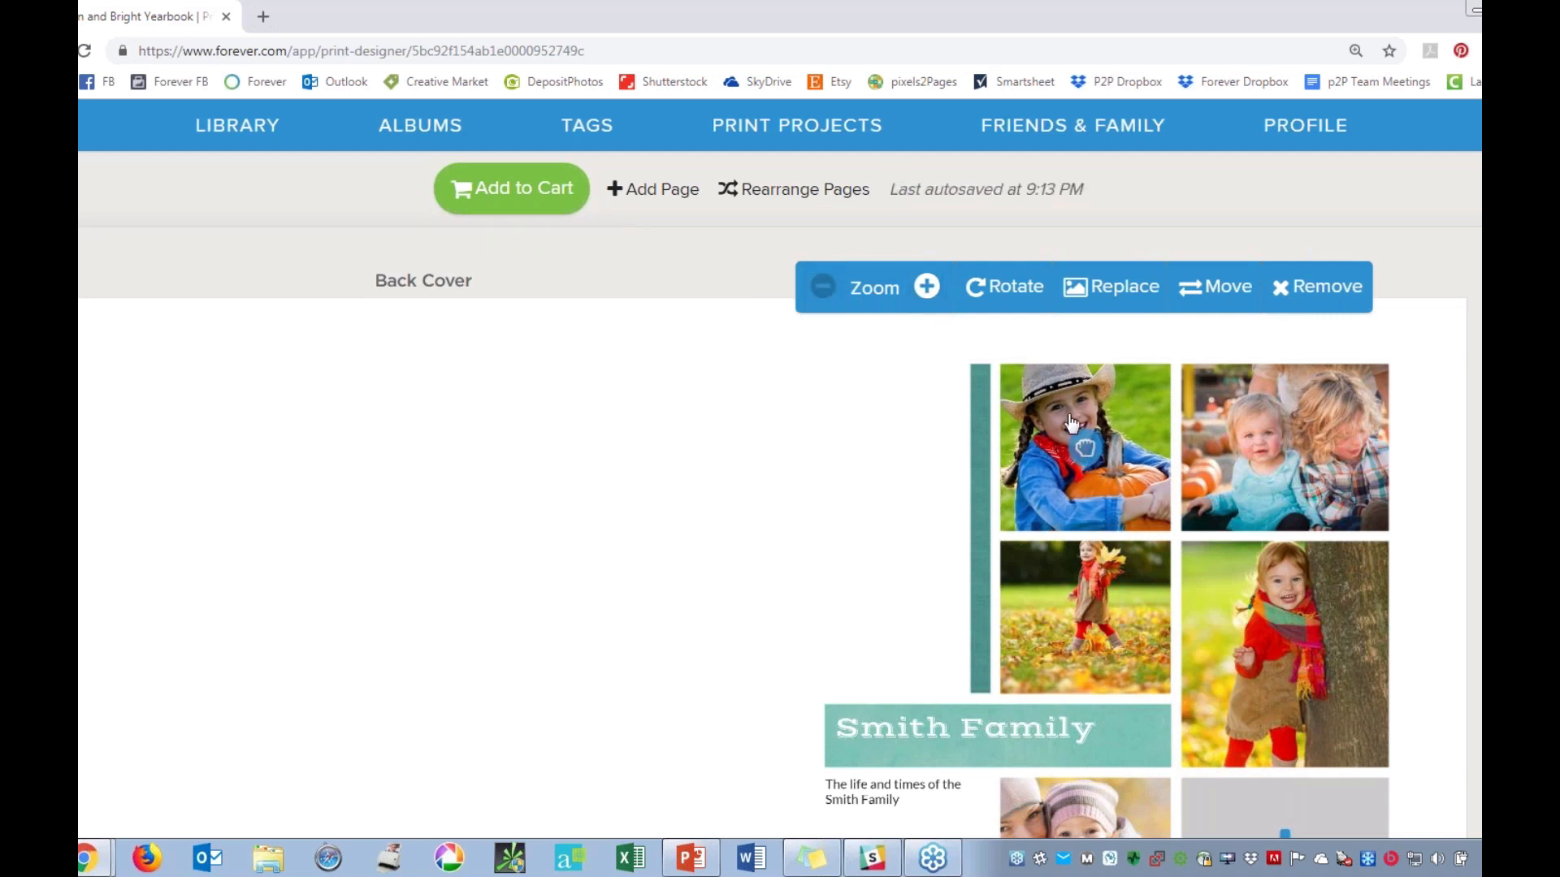
left_click_drag(1068, 431, 1077, 423)
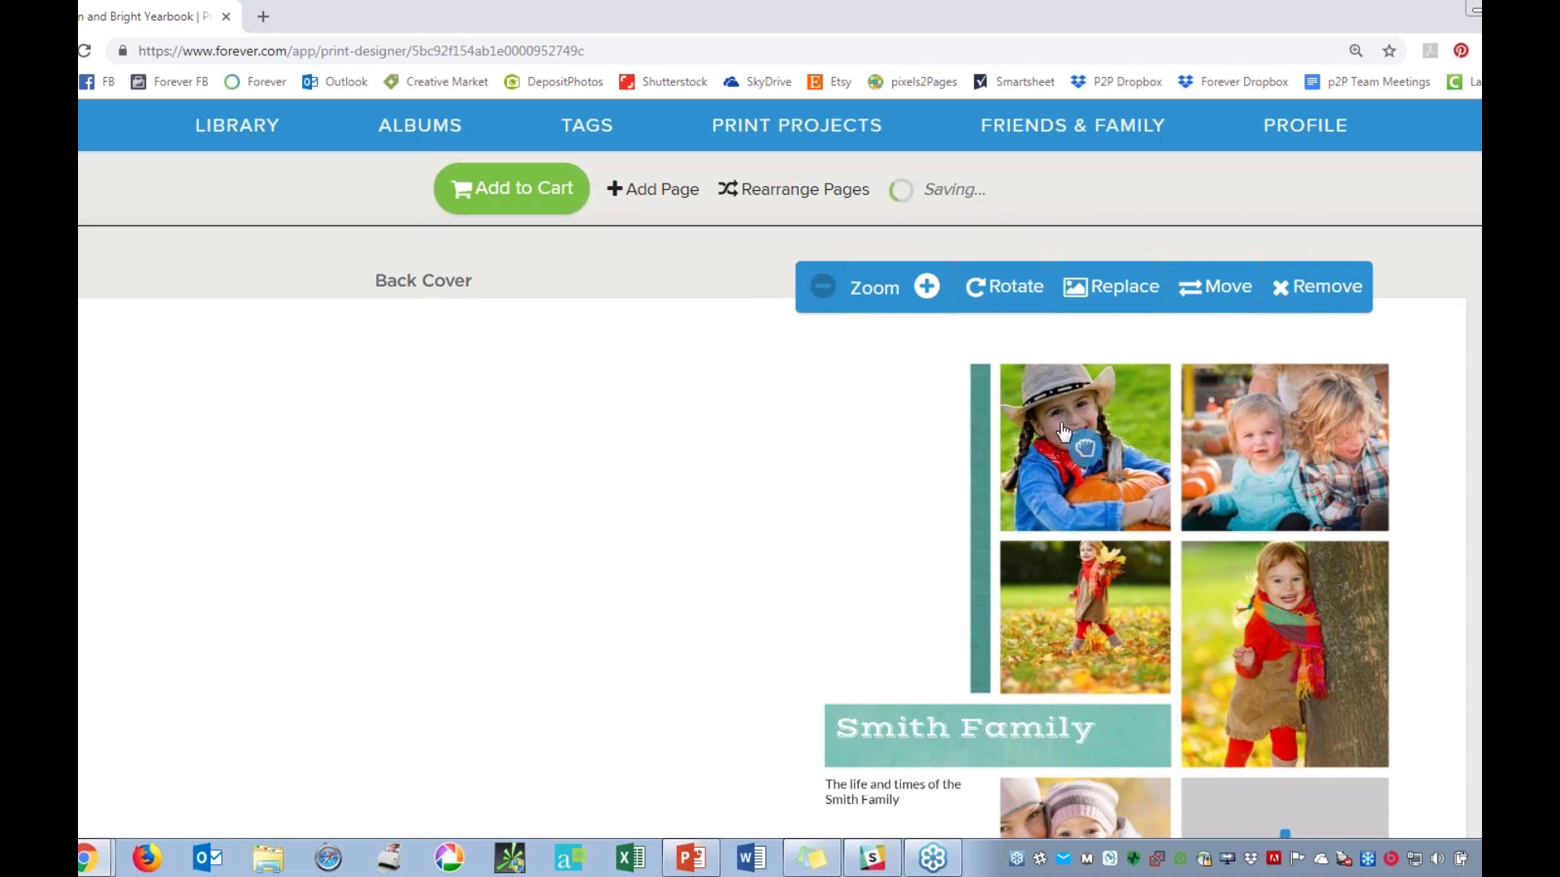
left_click(1272, 423)
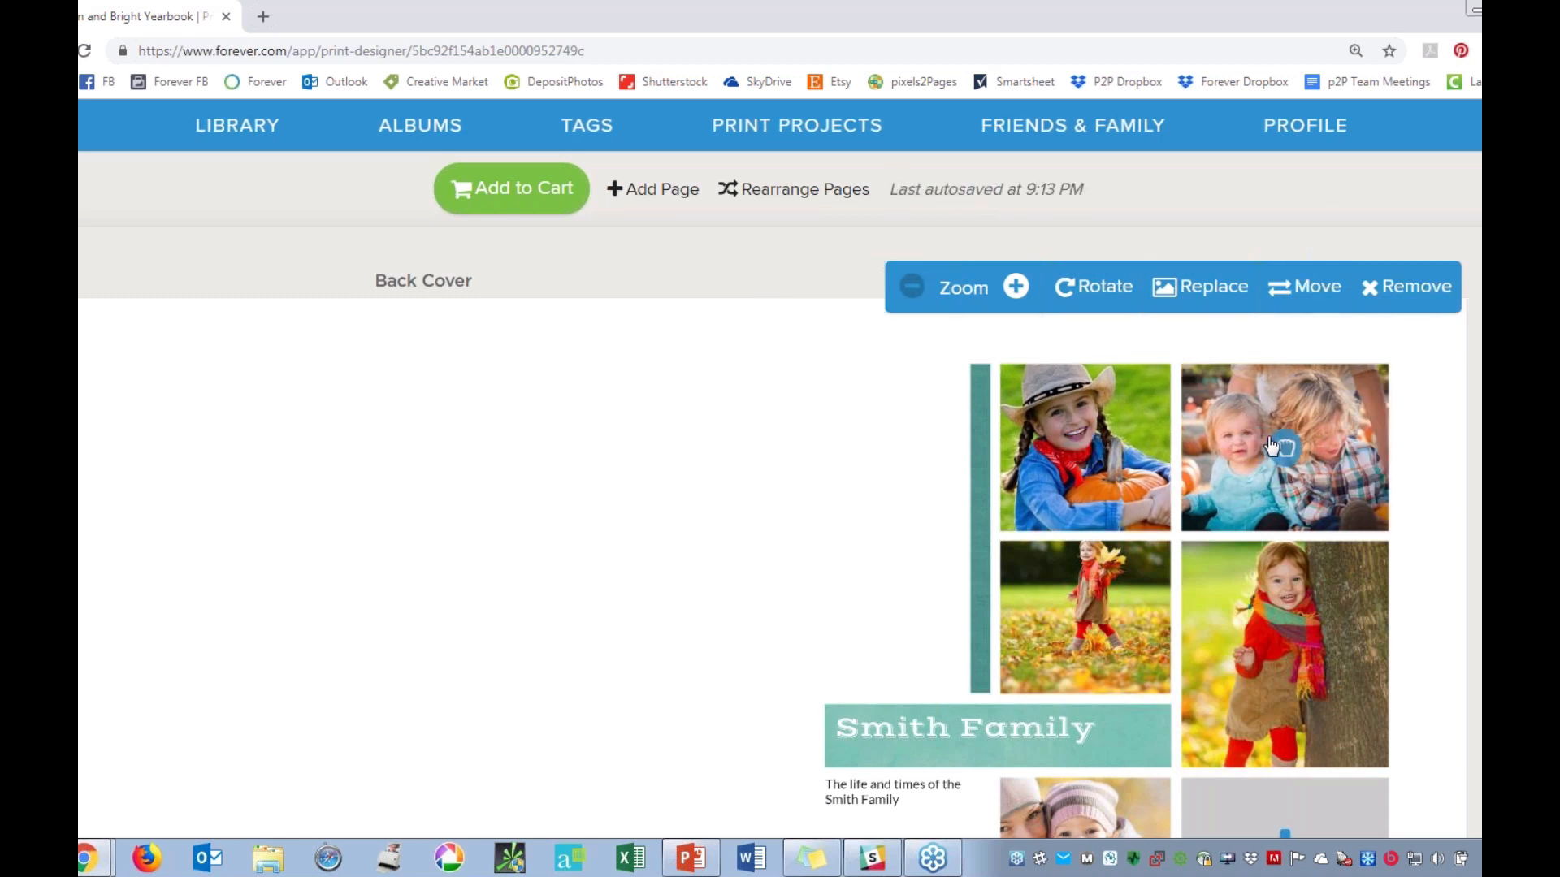
Zoom in three steps on the cover photo of the girl beside the tree.
left_click(1247, 631)
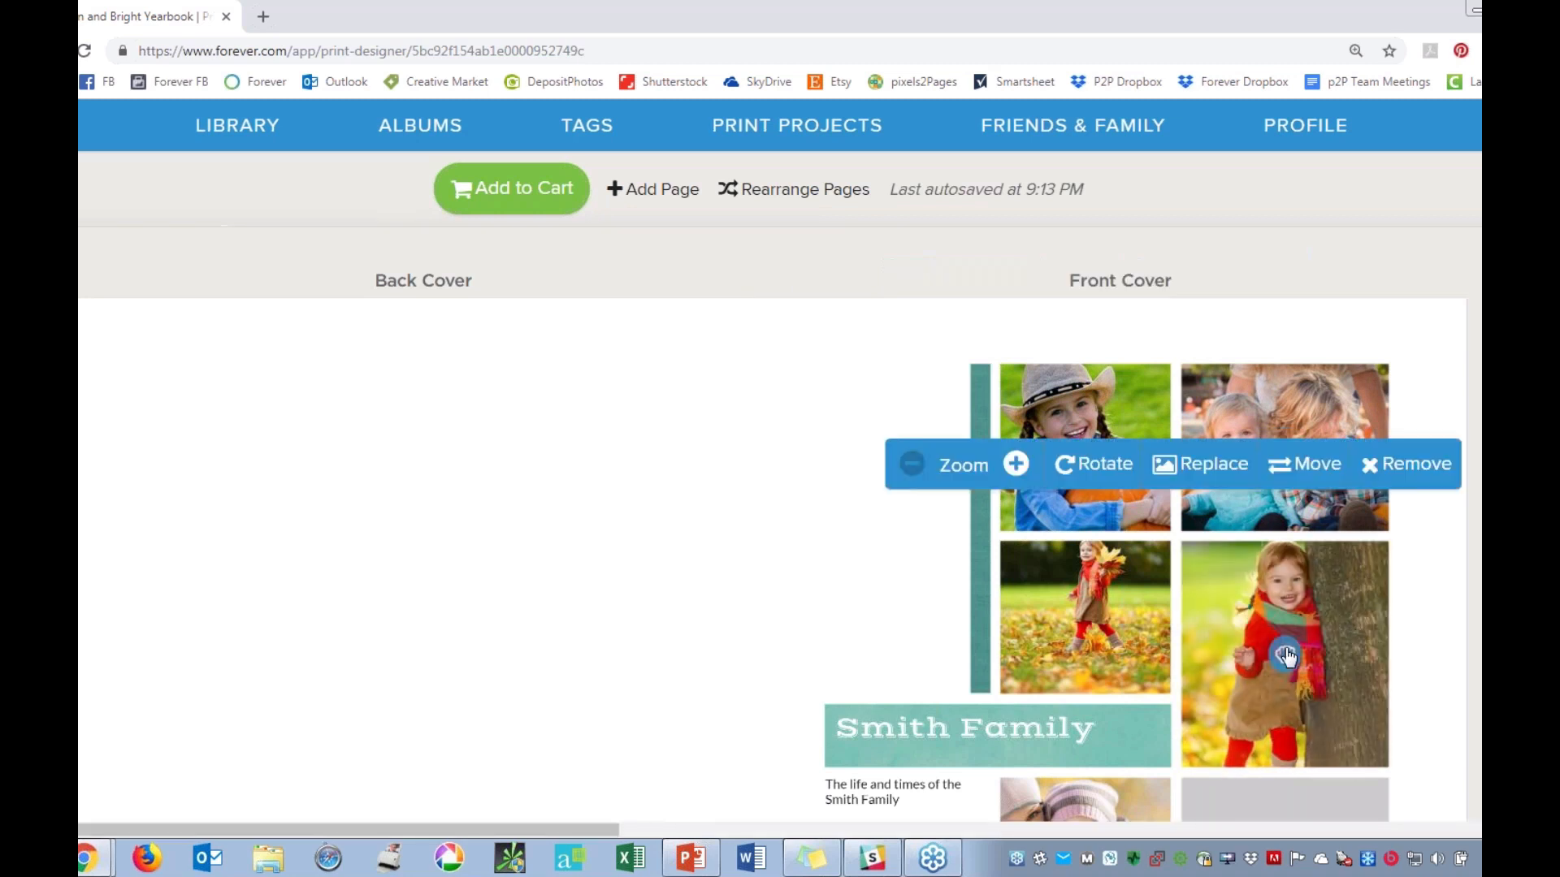
left_click(1014, 464)
left_click(1015, 463)
left_click(1015, 464)
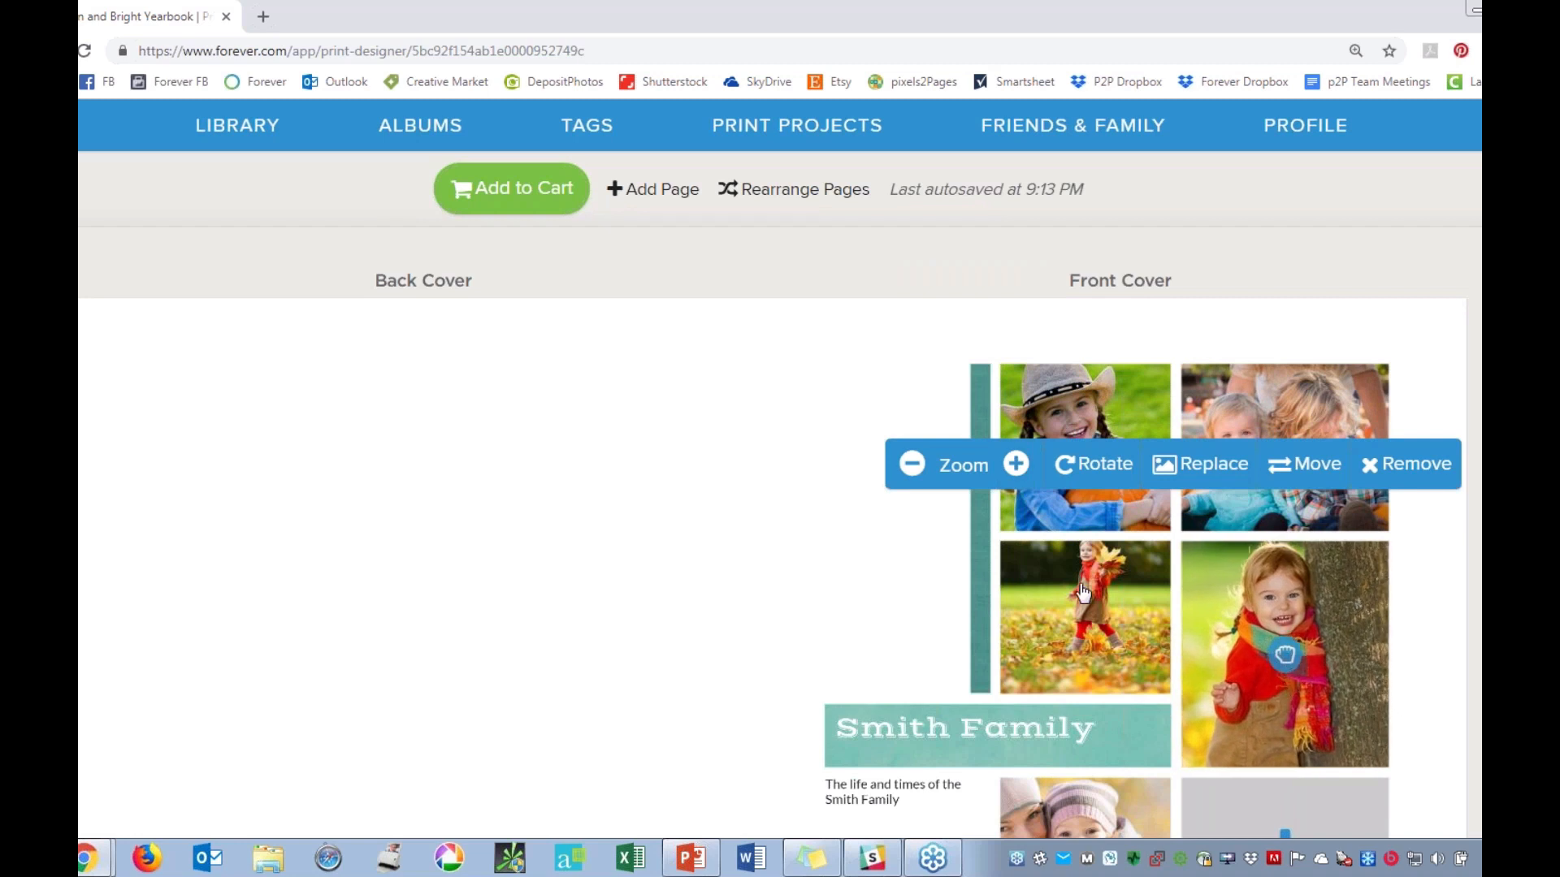
Zoom in on the cover photo of the girl walking in leaves and shift it down so her head is inside the frame.
left_click(1066, 597)
left_click(926, 464)
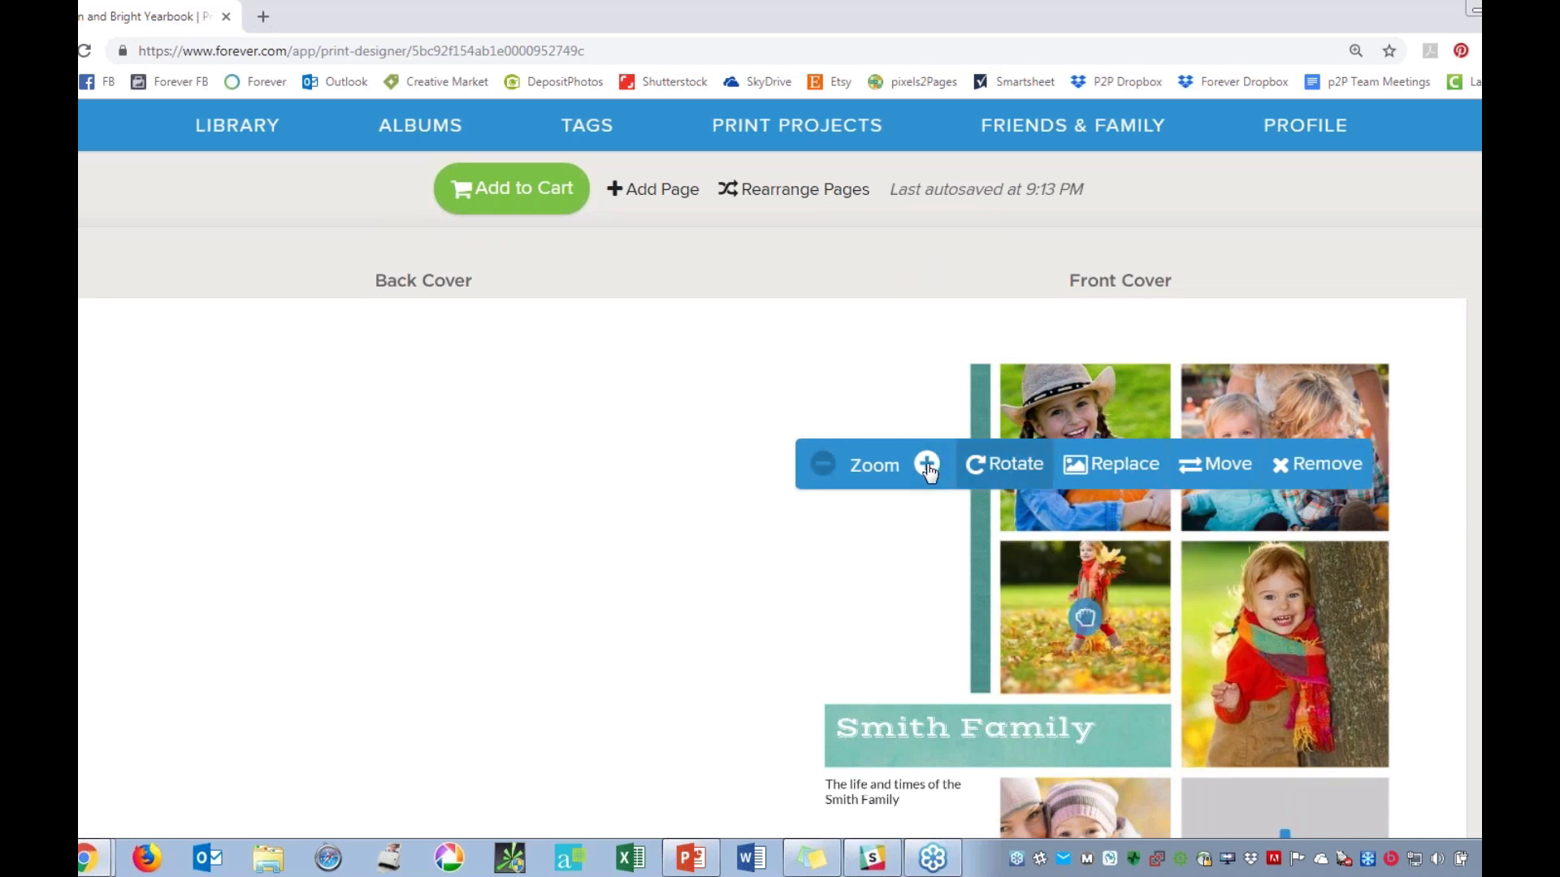
left_click_drag(1096, 620, 1086, 640)
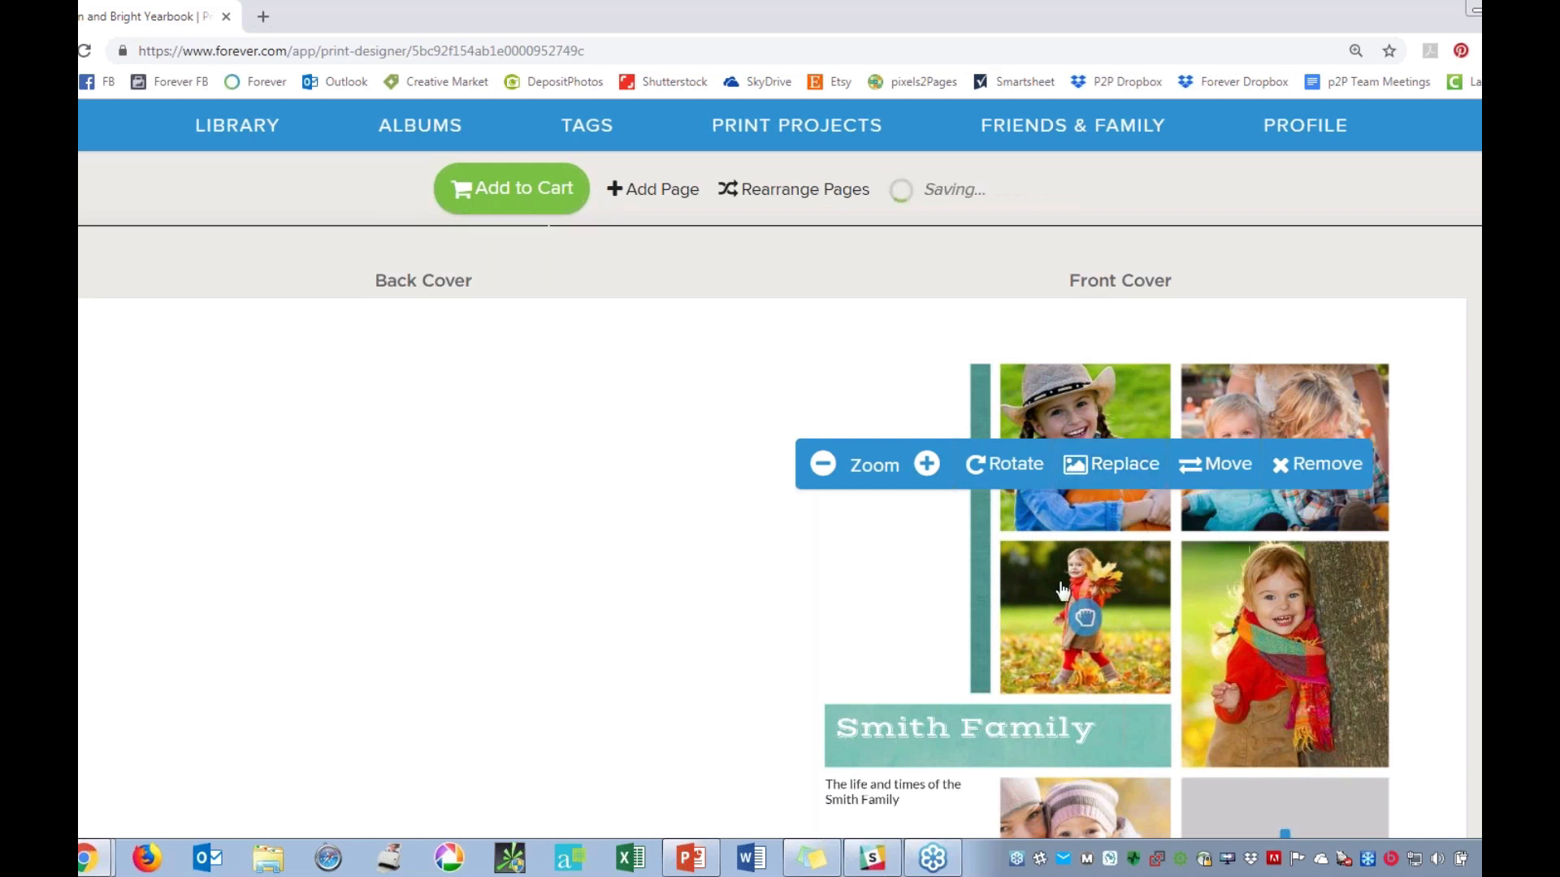
Swap the cover photos of the girl walking in leaves and the girl beside the tree, and shift the latter down to show her head.
left_click(1214, 465)
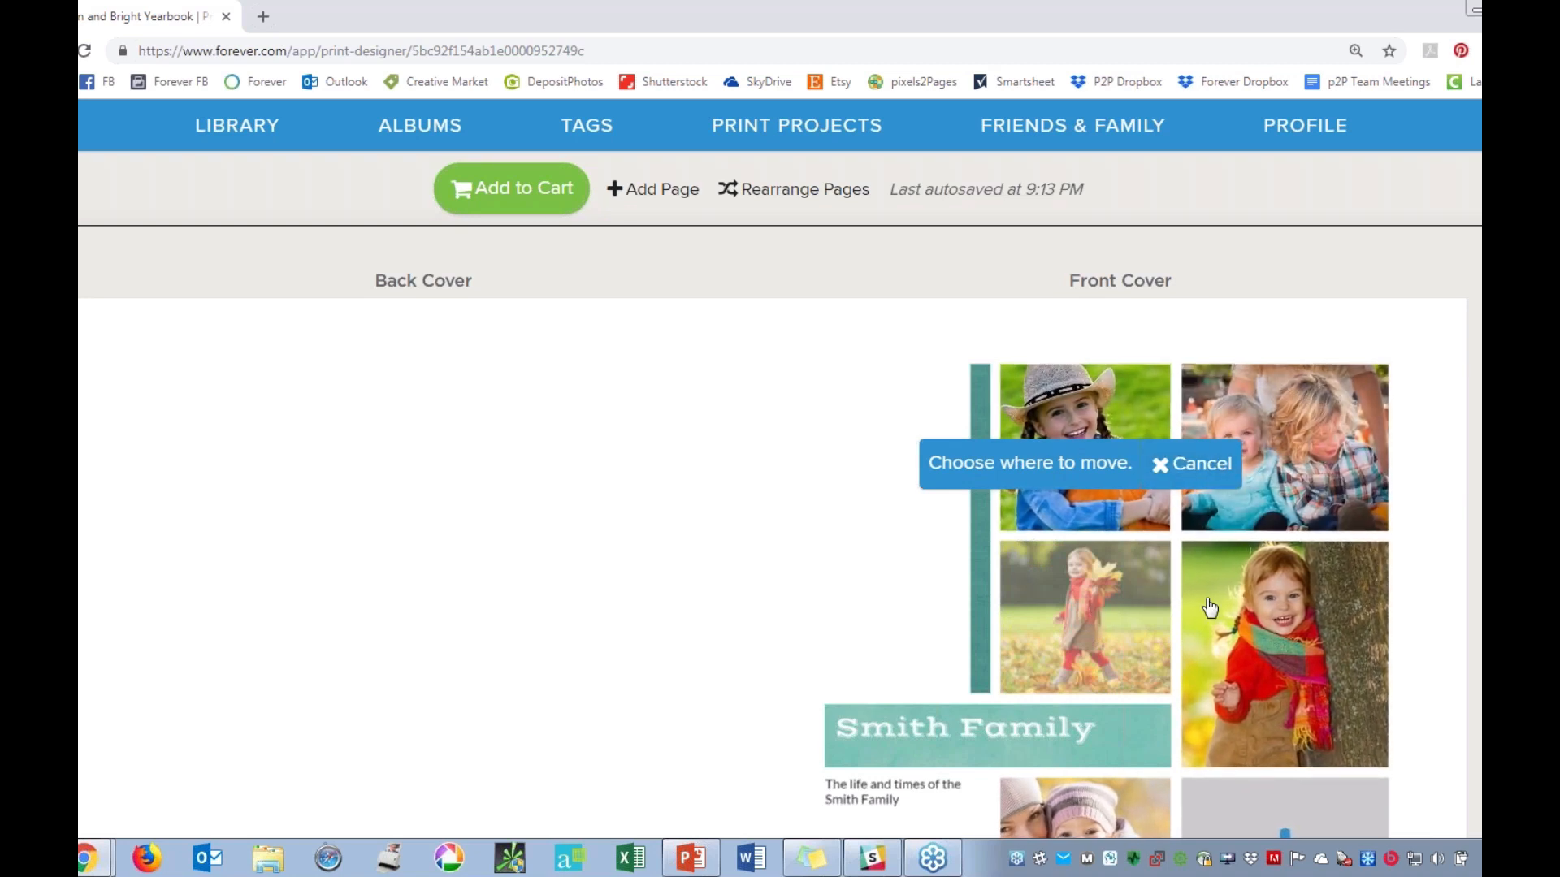
left_click(1258, 611)
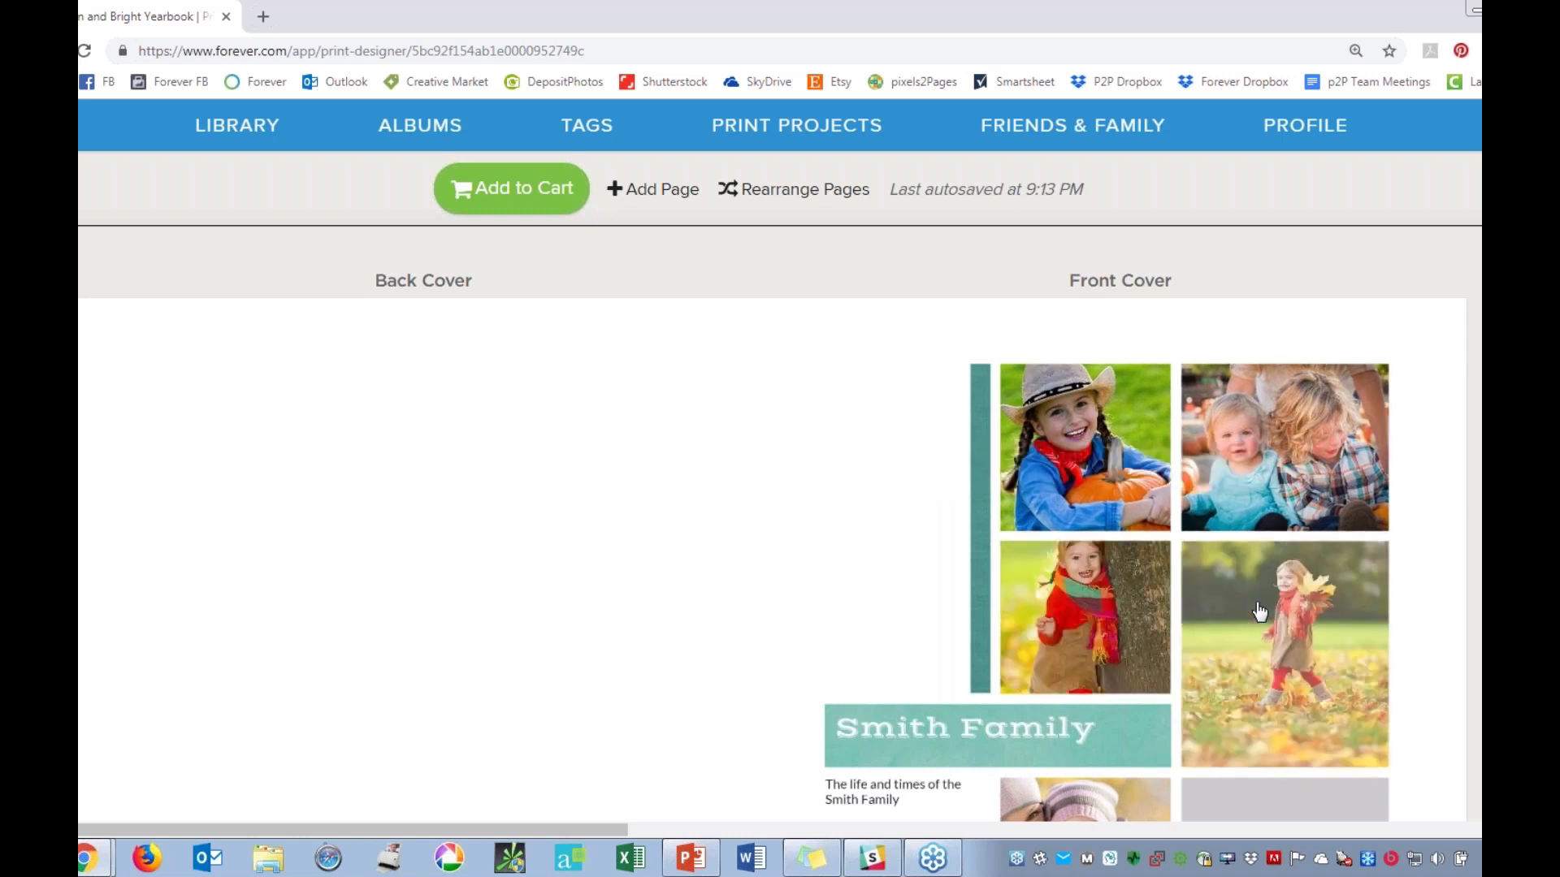
left_click(1105, 608)
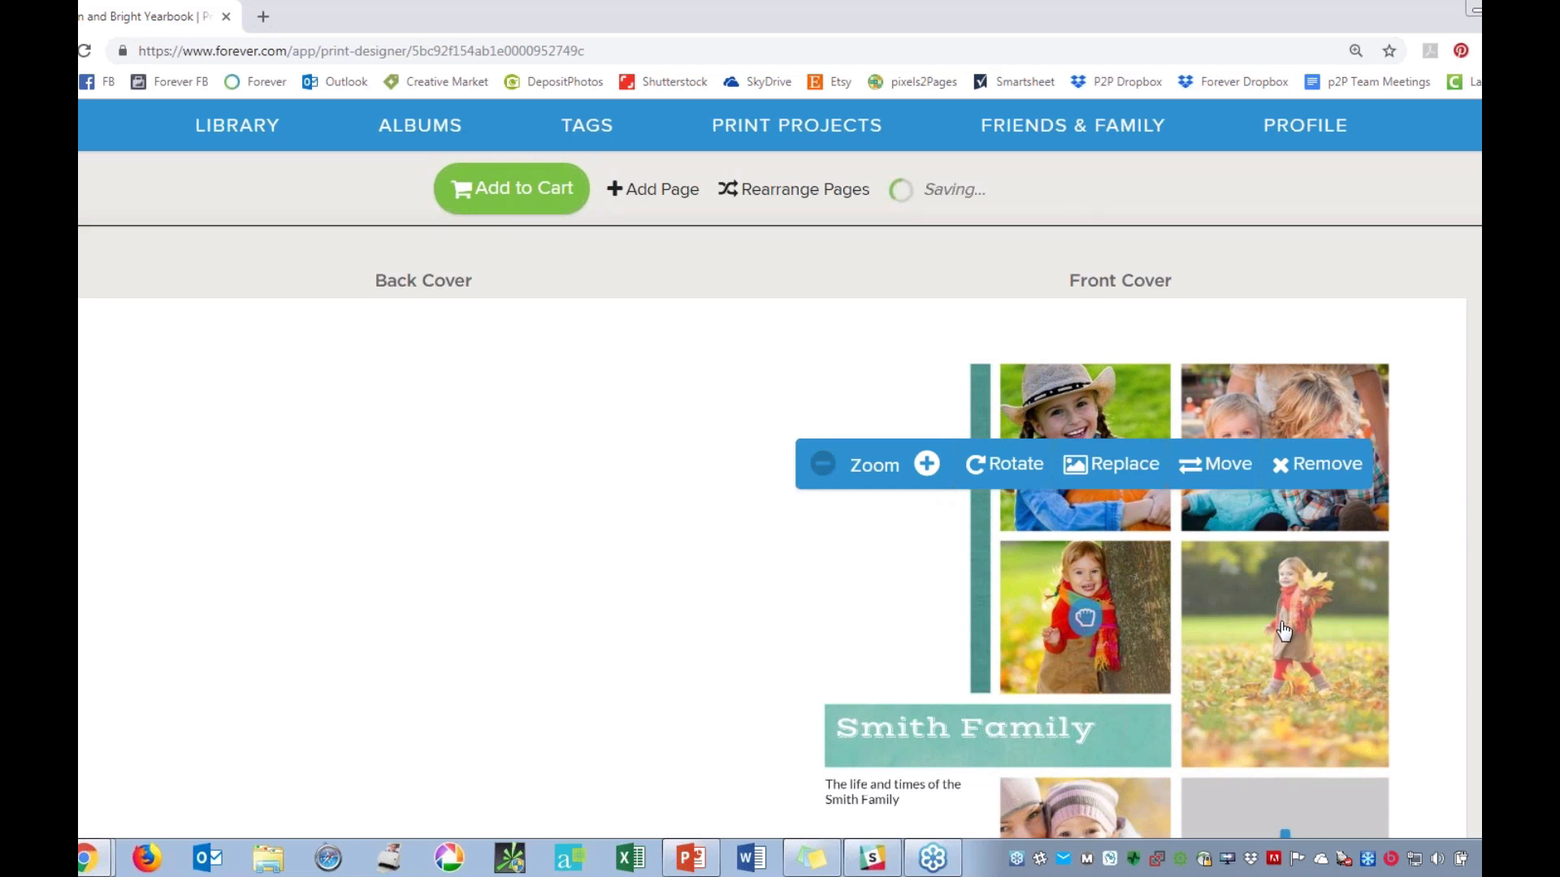
Replace the cover photo of the girl walking in leaves with the girl in the green hat from 01 Autumn.
scroll(1283, 629, "down", 1)
left_click(1300, 546)
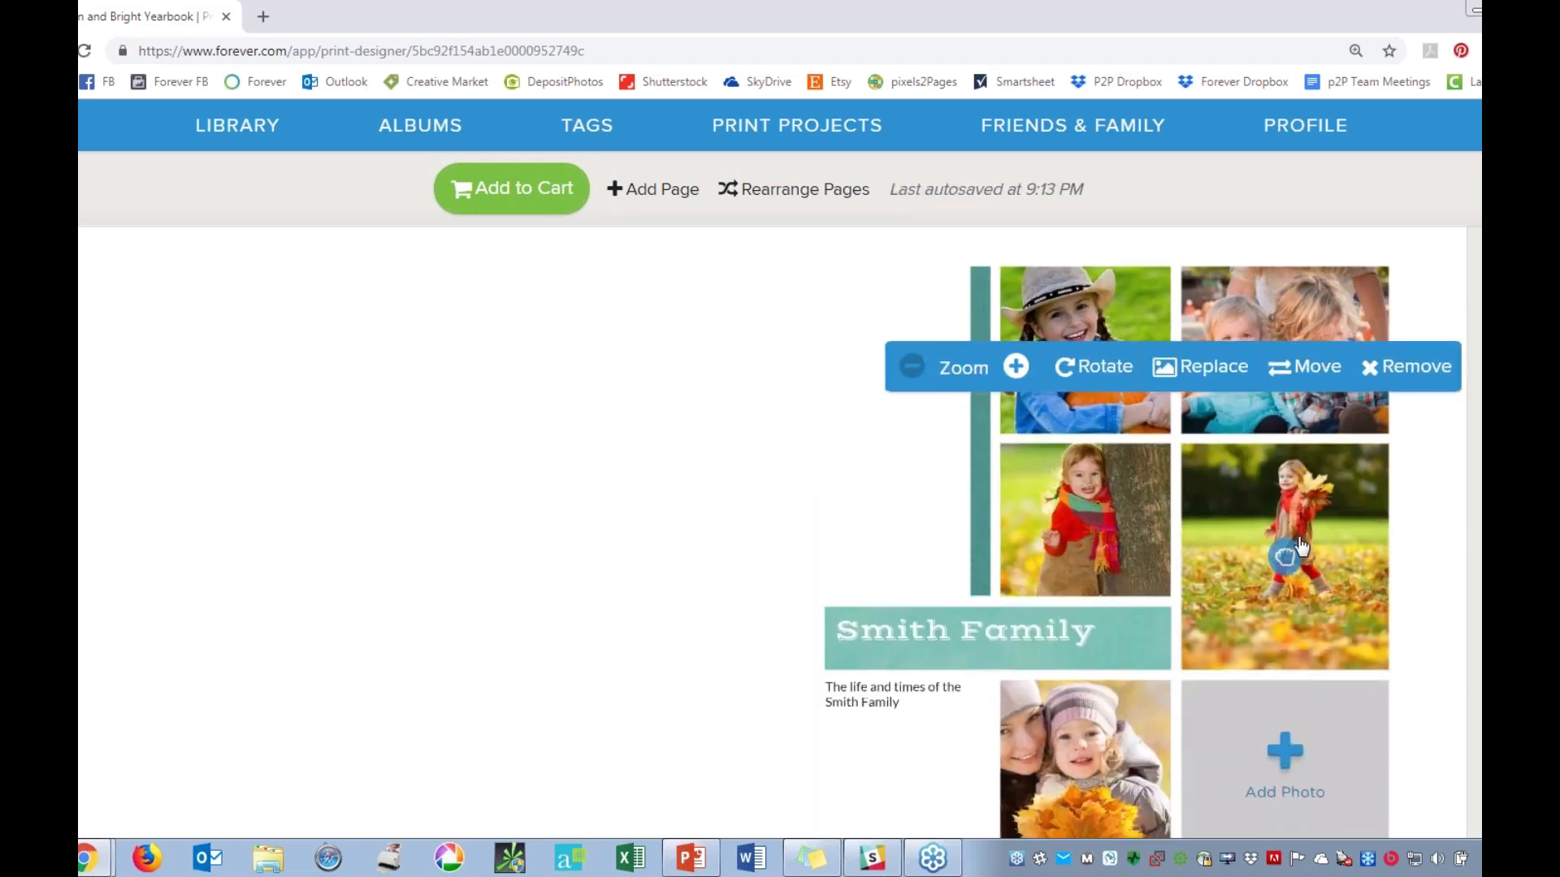
left_click(1197, 369)
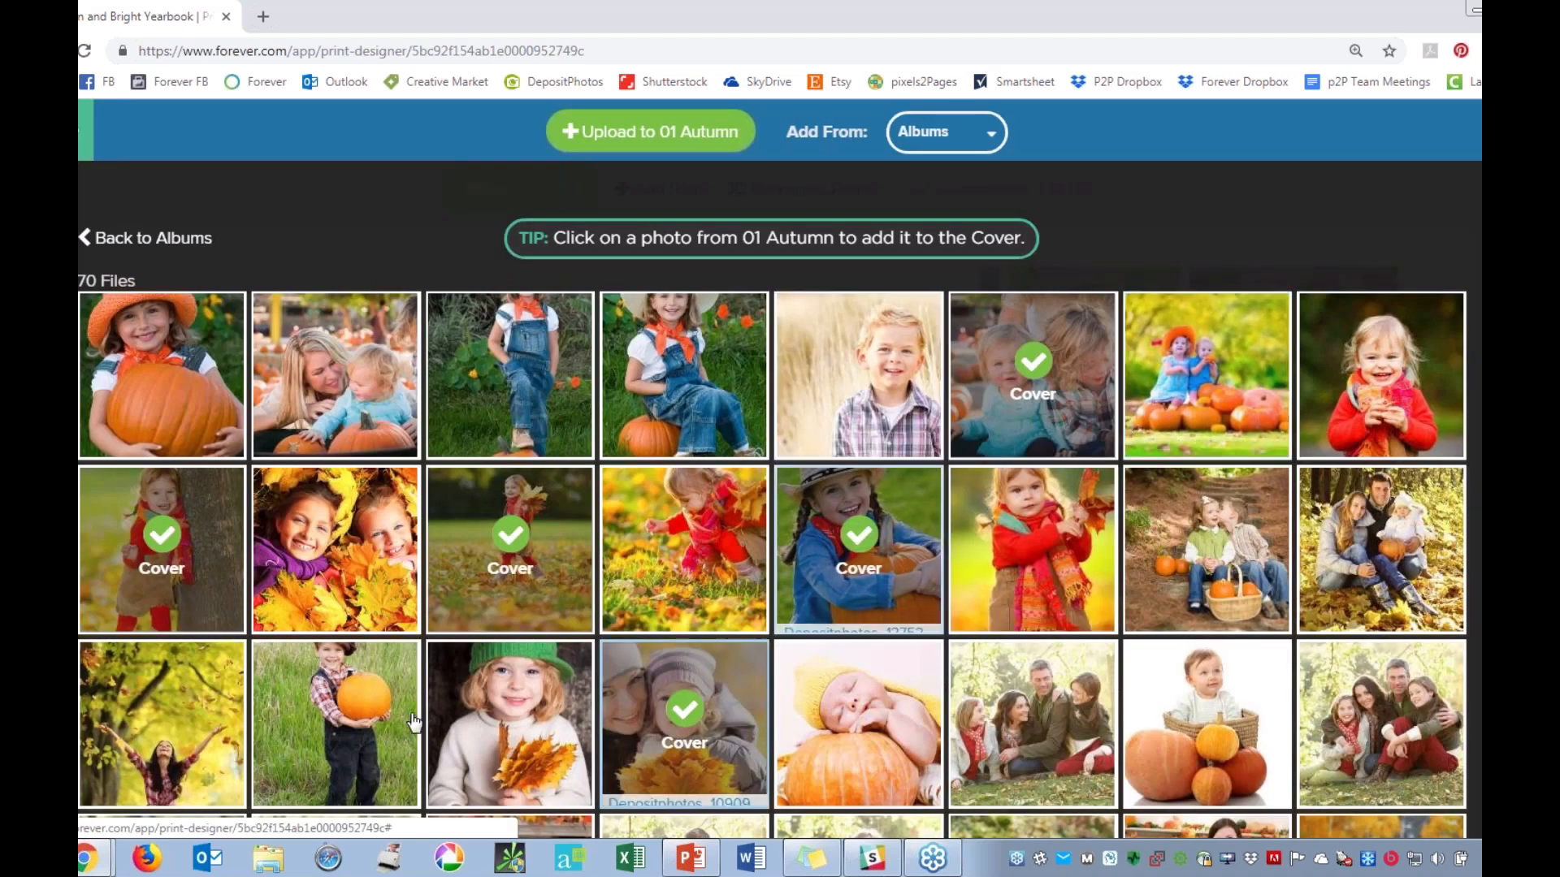
left_click(509, 723)
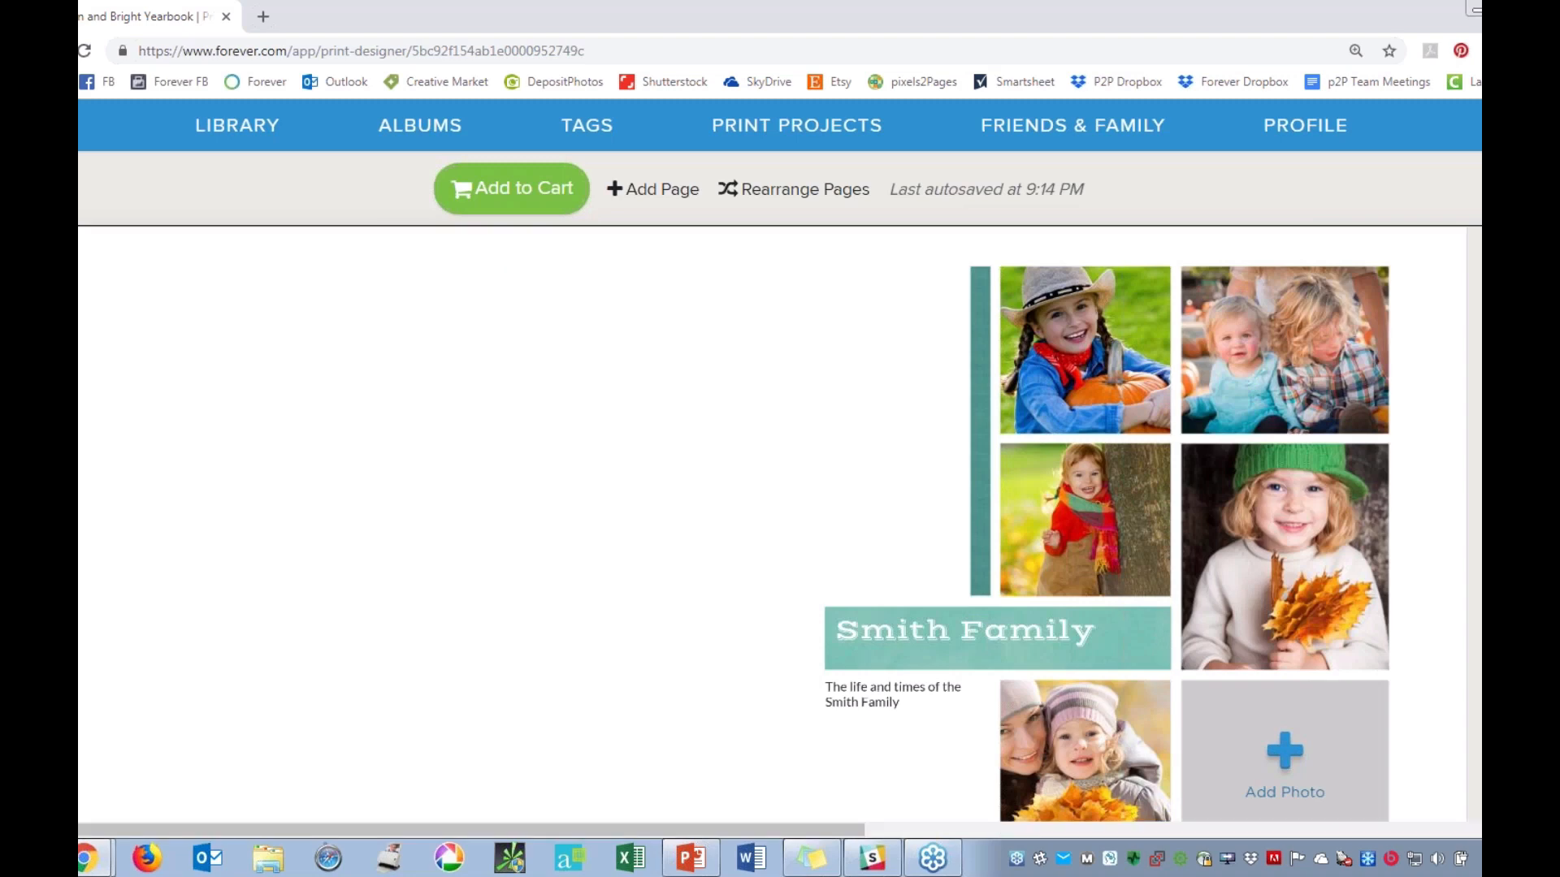
Fill the last empty cover frame with the girl in red holding leaves from 01 Autumn and shift the photo down to show her head.
left_click(1226, 686)
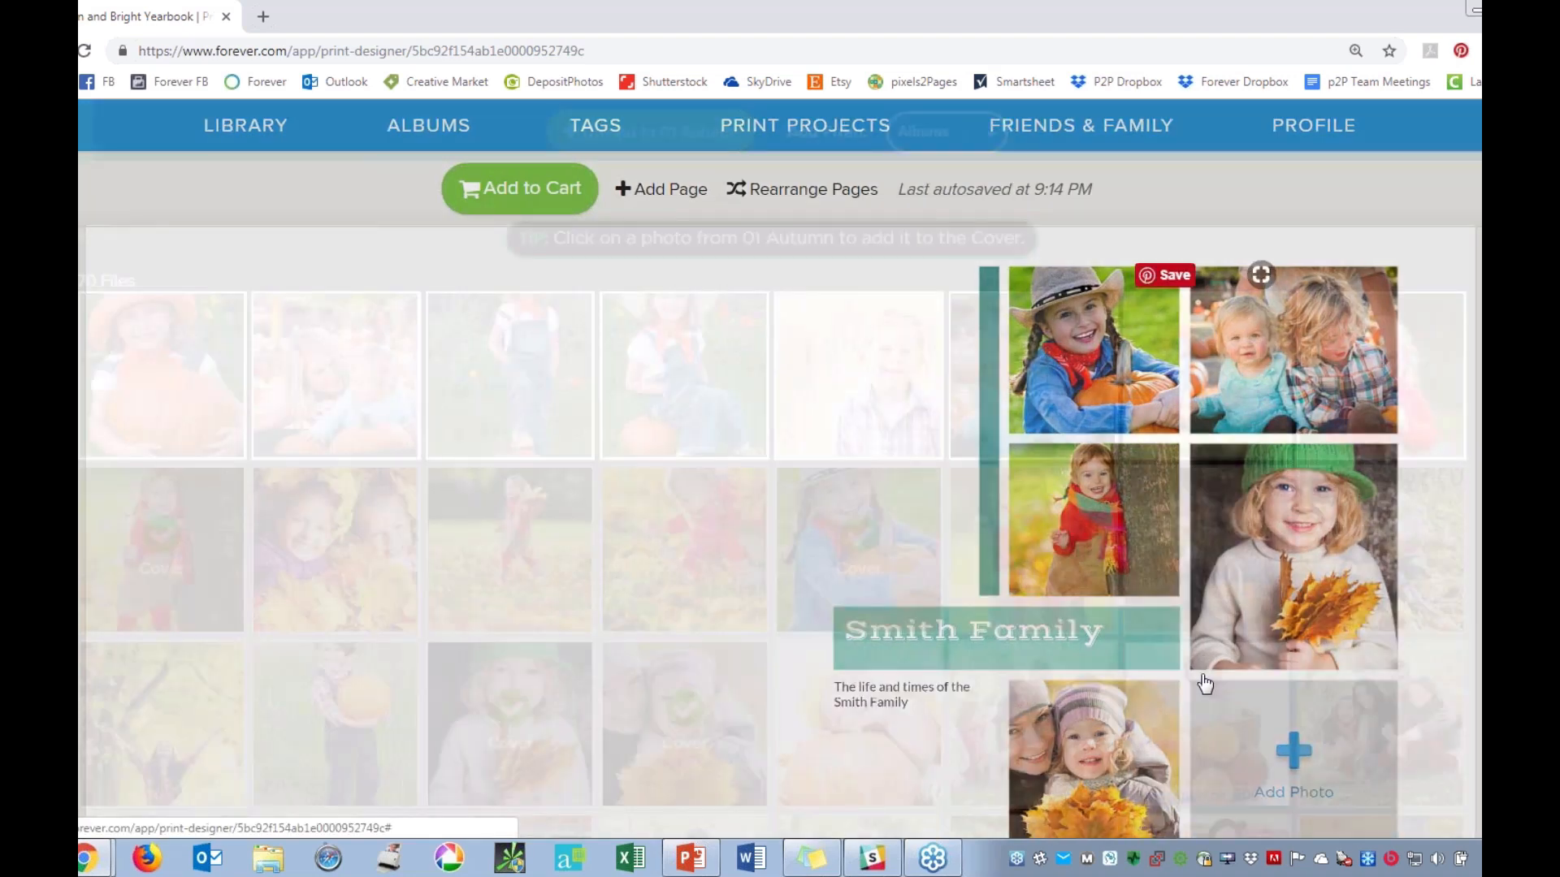
left_click(1211, 686)
scroll(1152, 620, "down", 3)
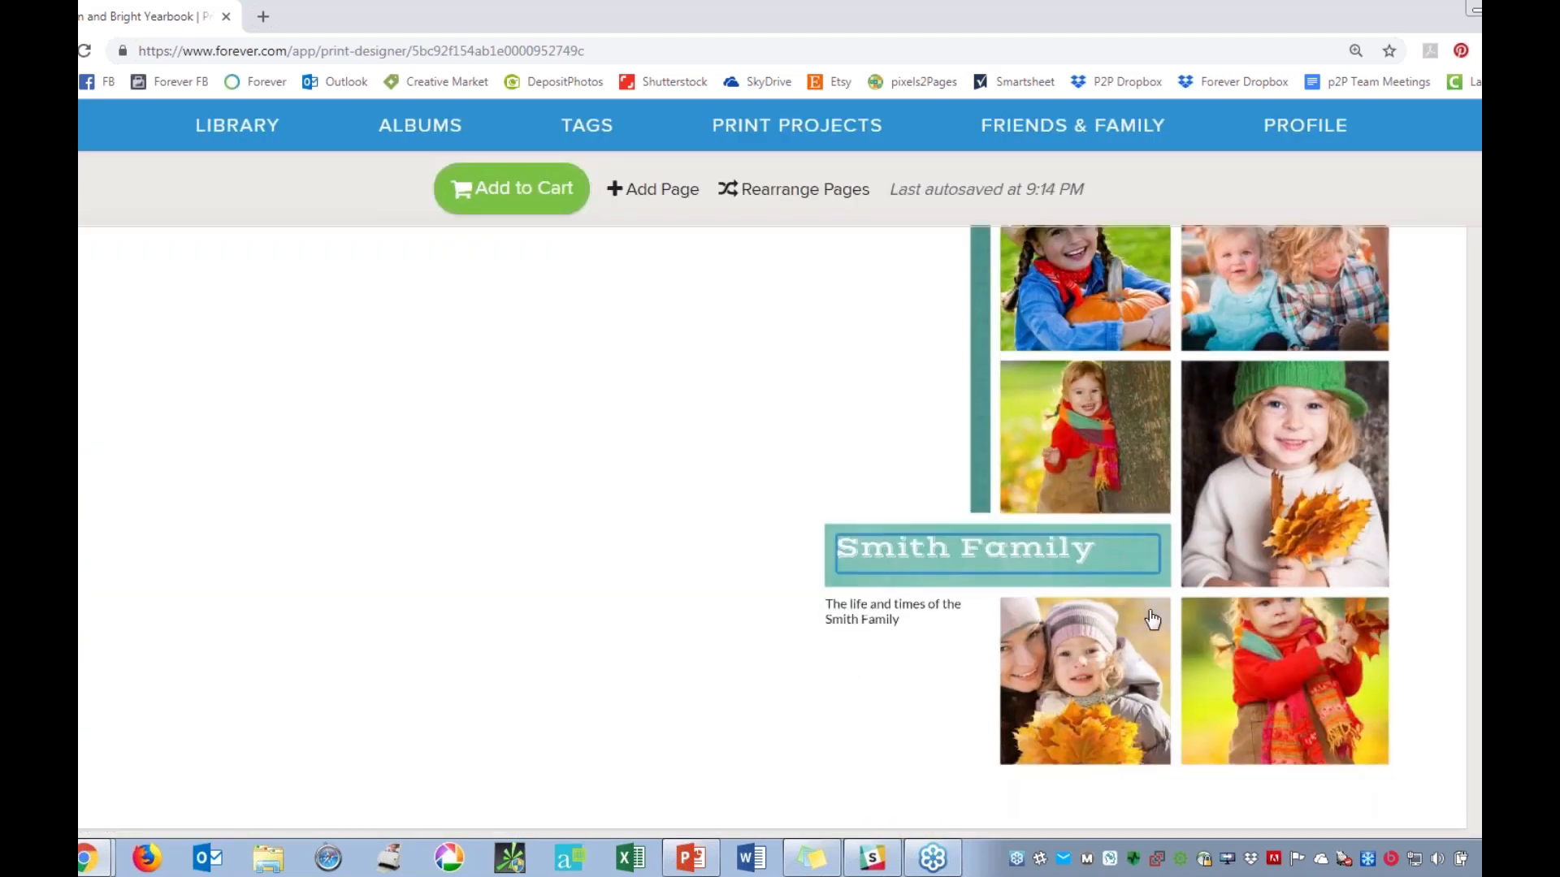
left_click(1286, 629)
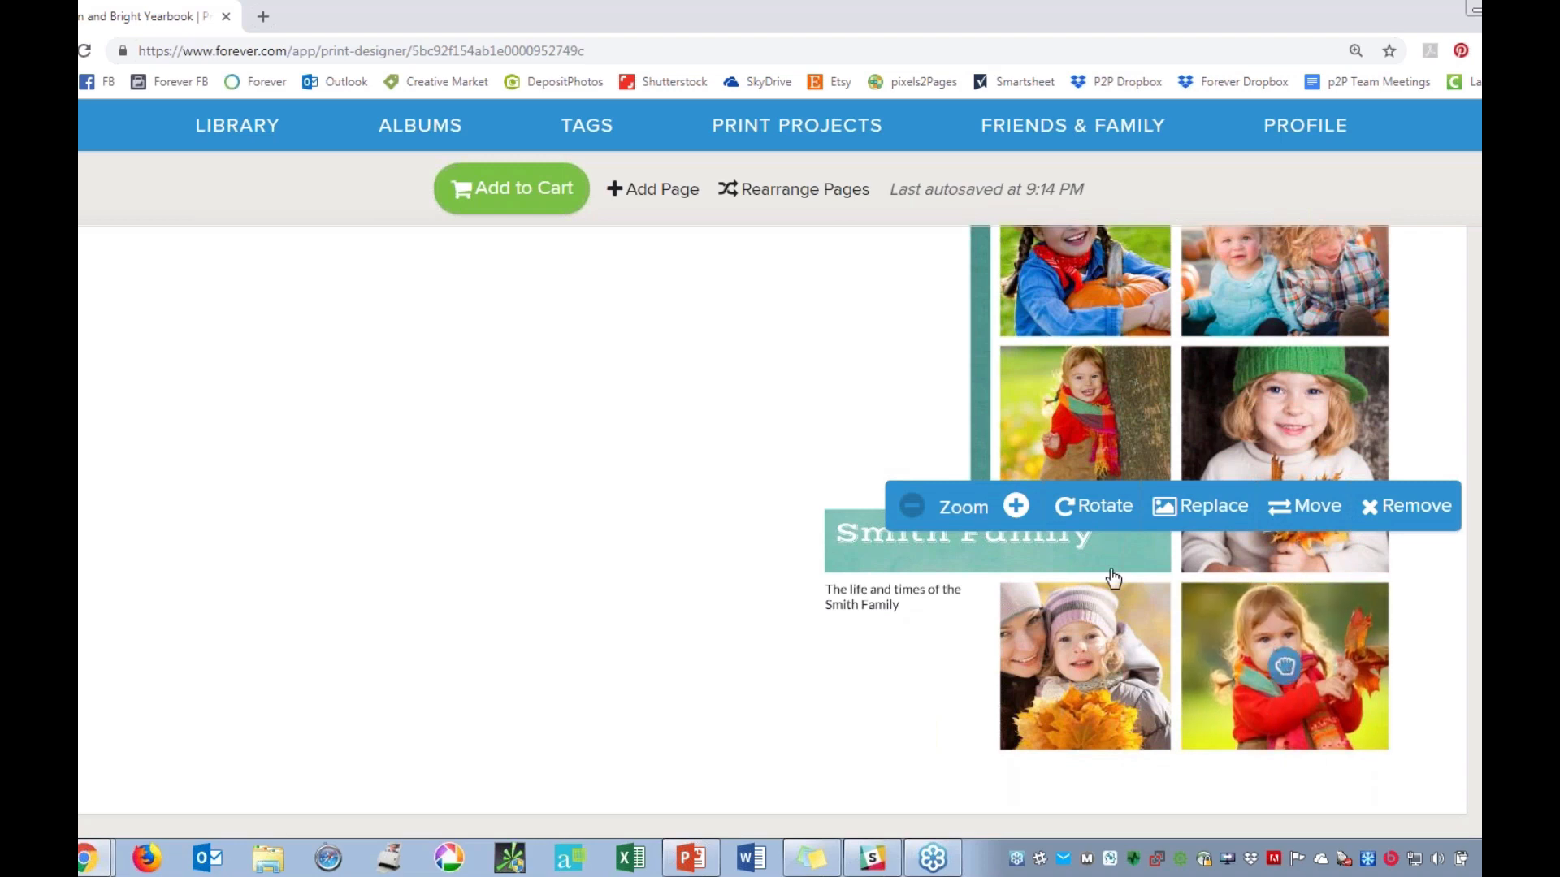
left_click(1442, 647)
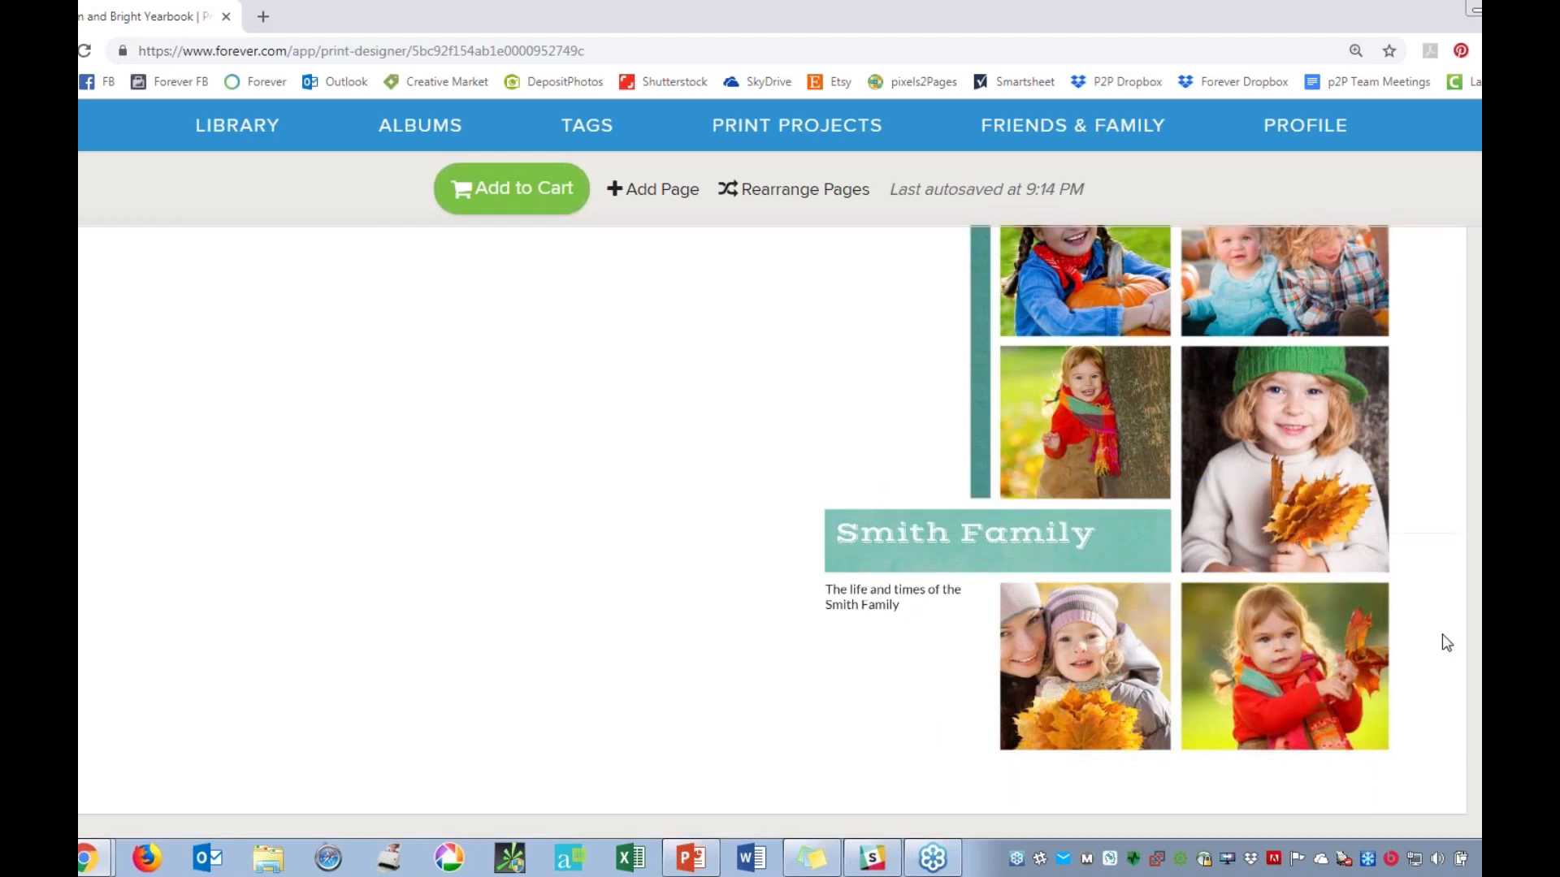
Reposition the cover photo of the woman and child so that the woman's whole face is inside the frame.
scroll(1097, 670, "down", 3)
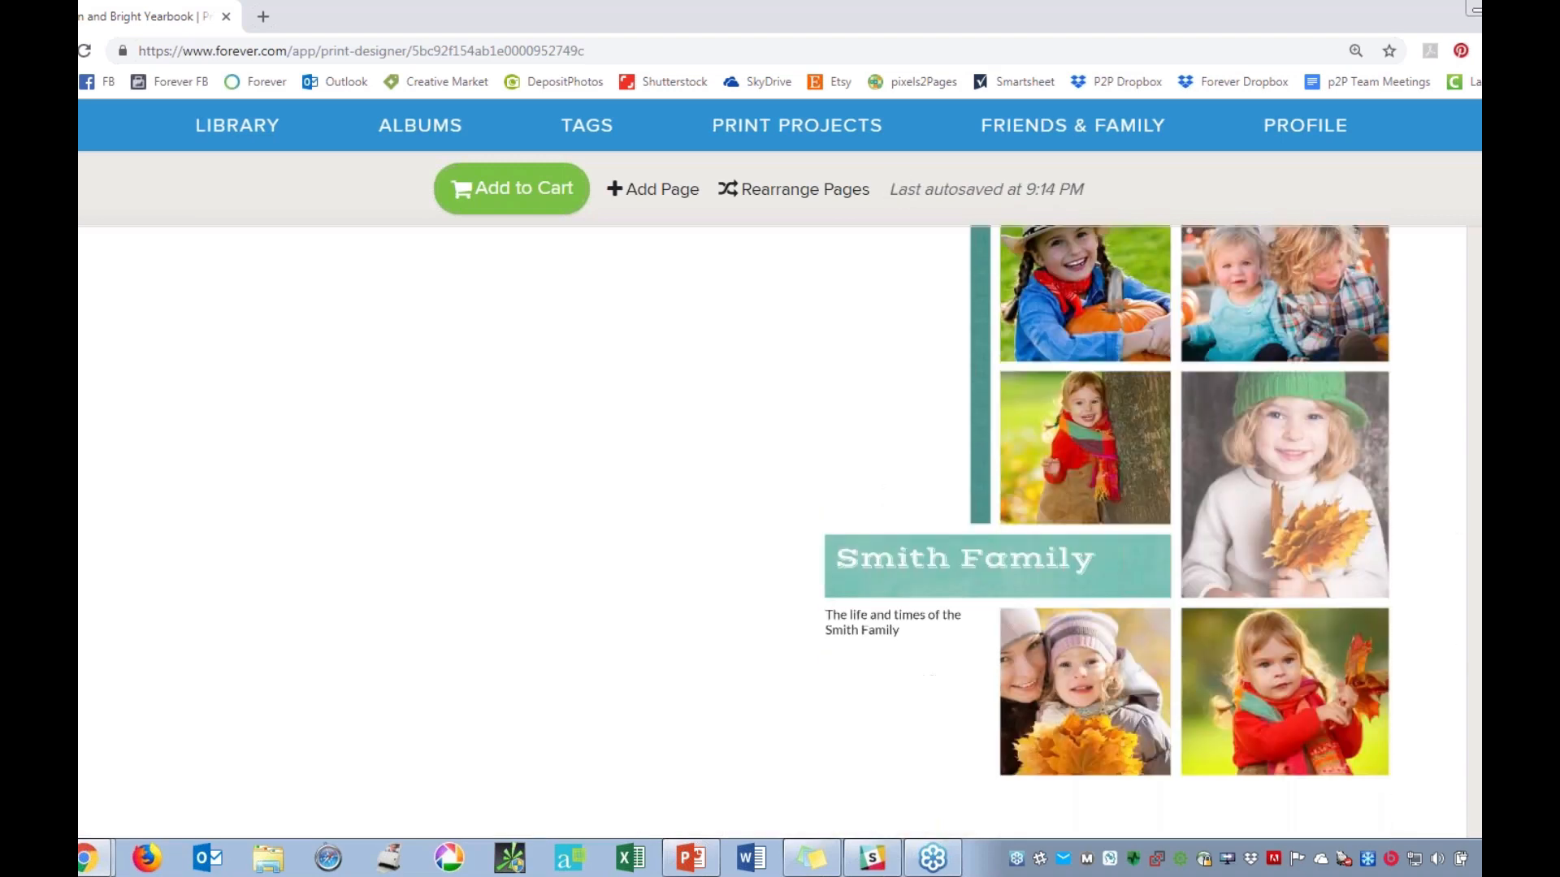
left_click(1097, 671)
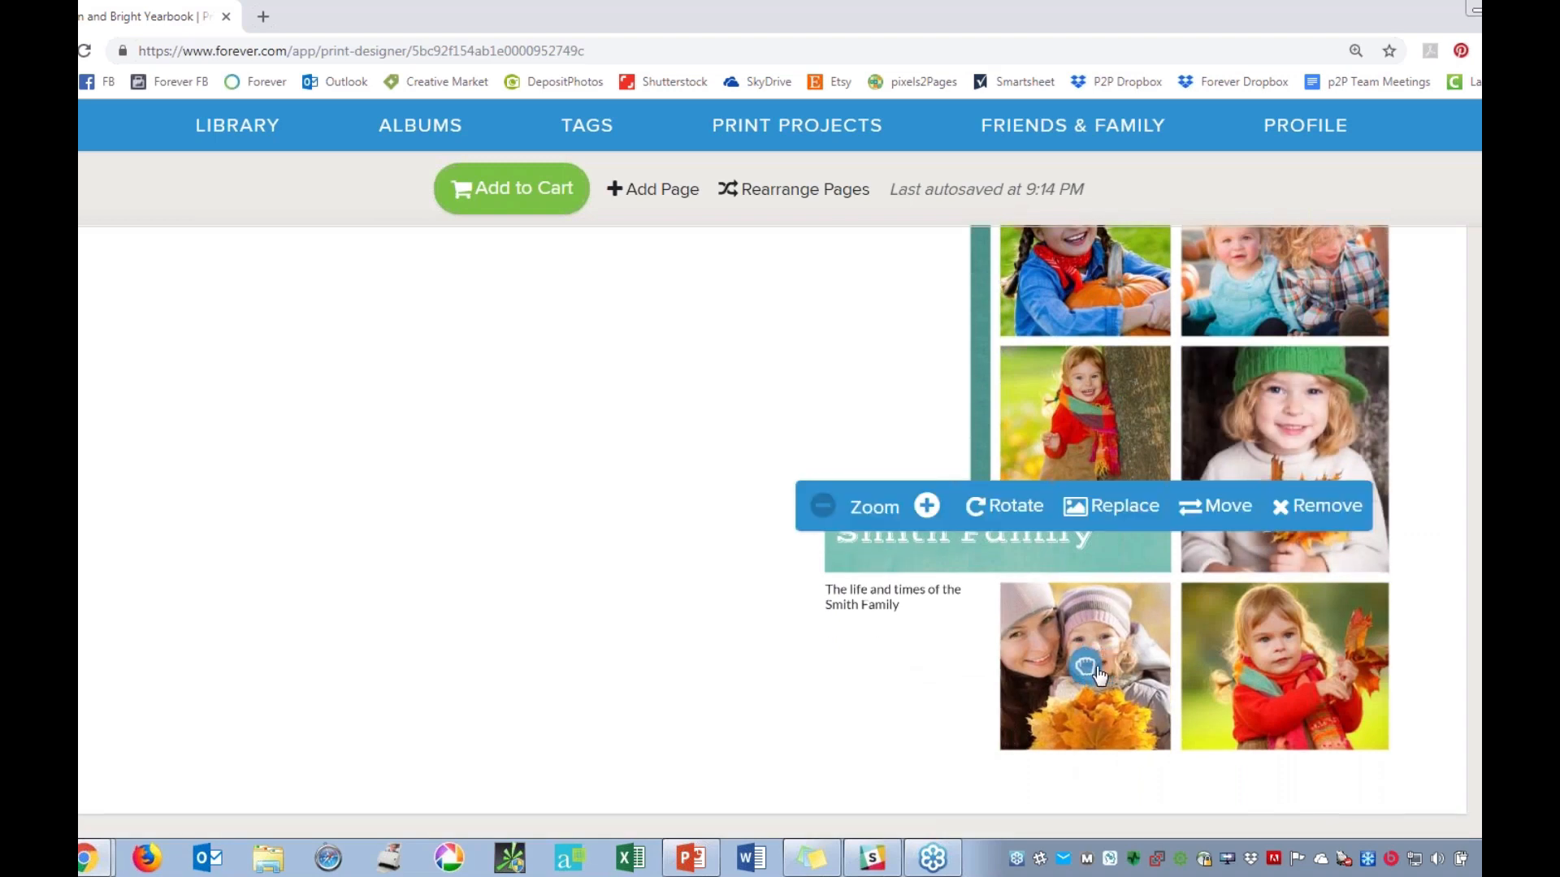
left_click(1470, 573)
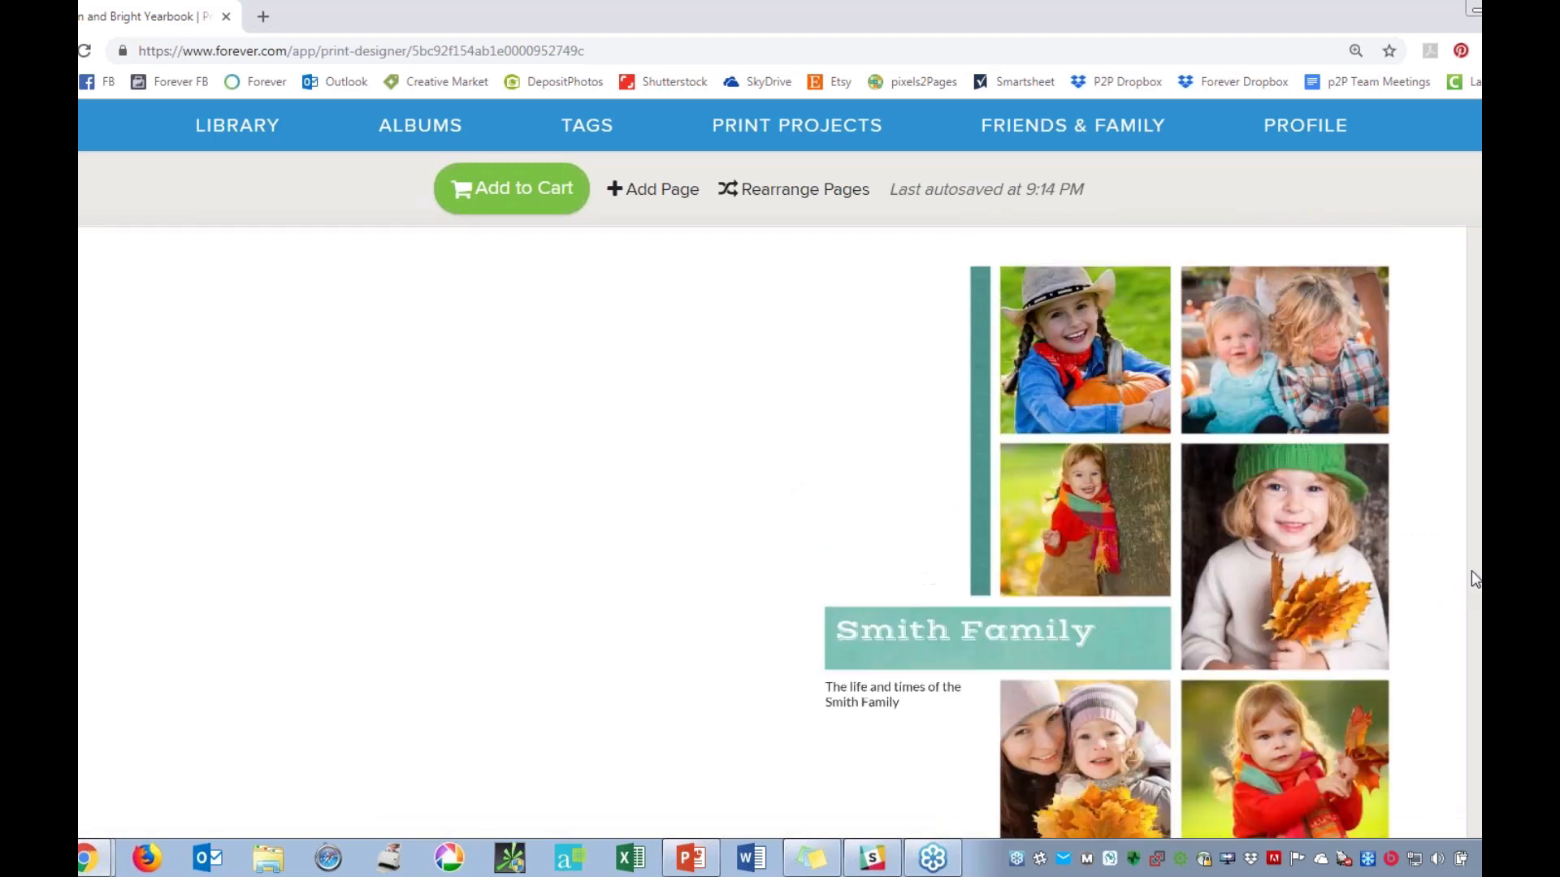
Leave the yearbook design and open the Canvas Prints page of the Print section.
scroll(1469, 569, "down", 10)
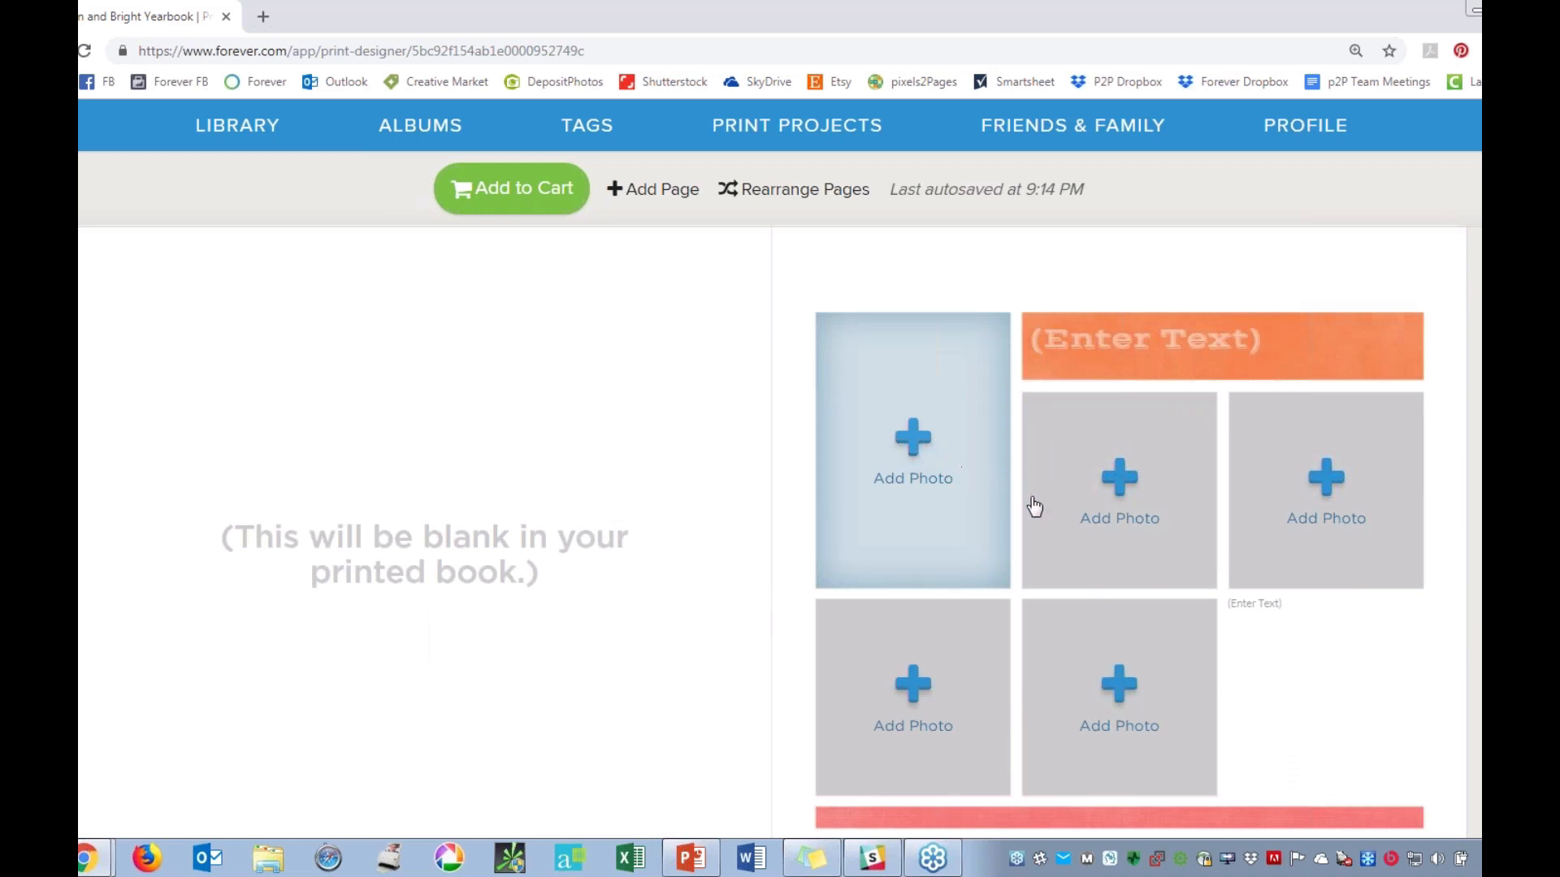
scroll(1255, 530, "up", 7)
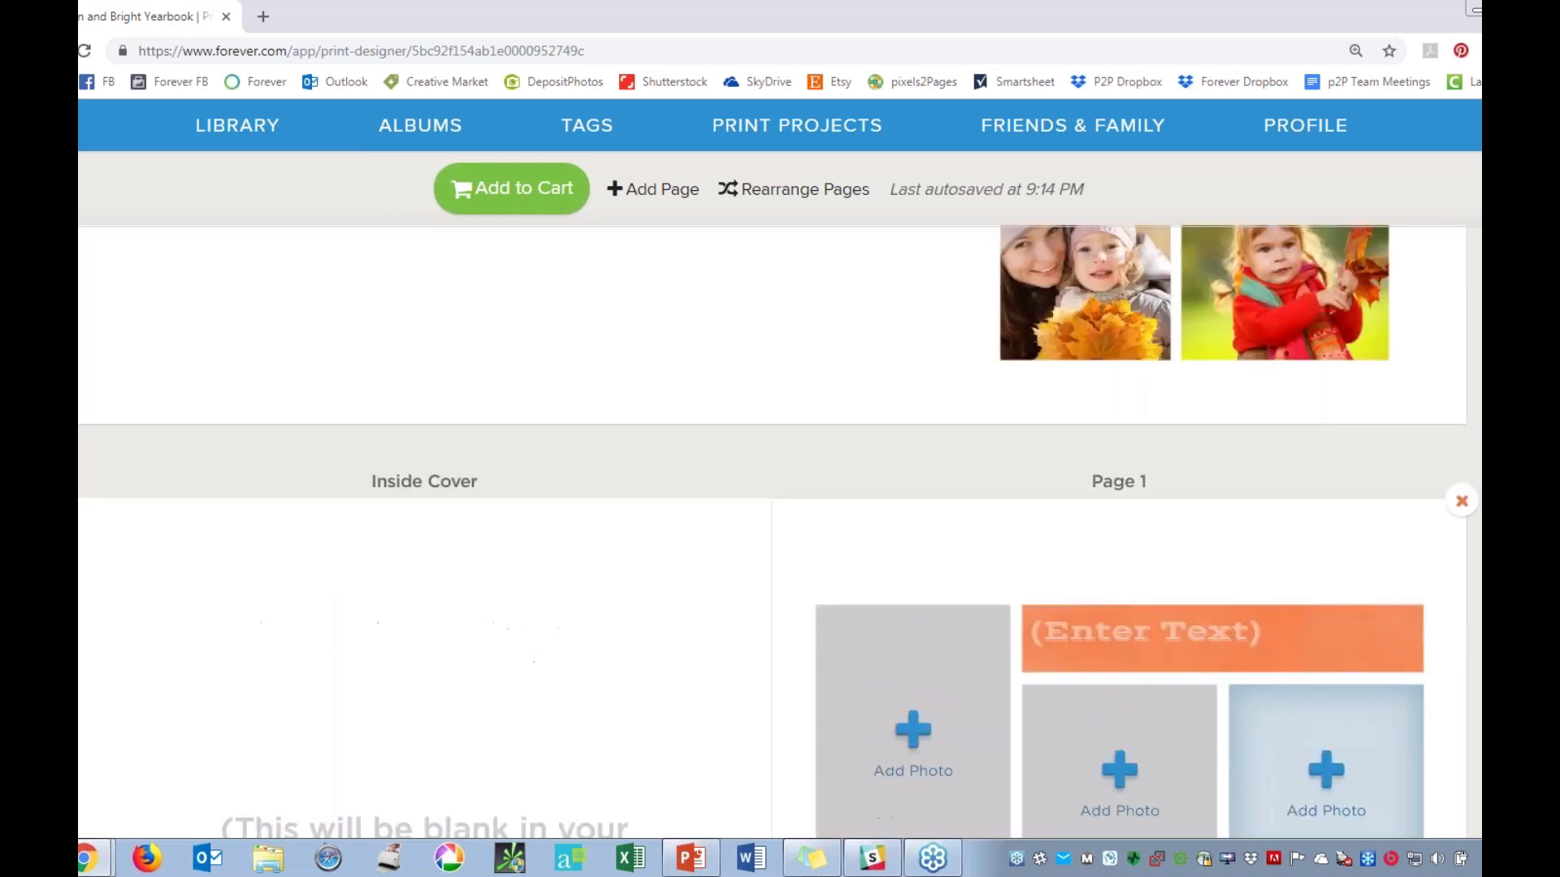
scroll(1238, 510, "up", 8)
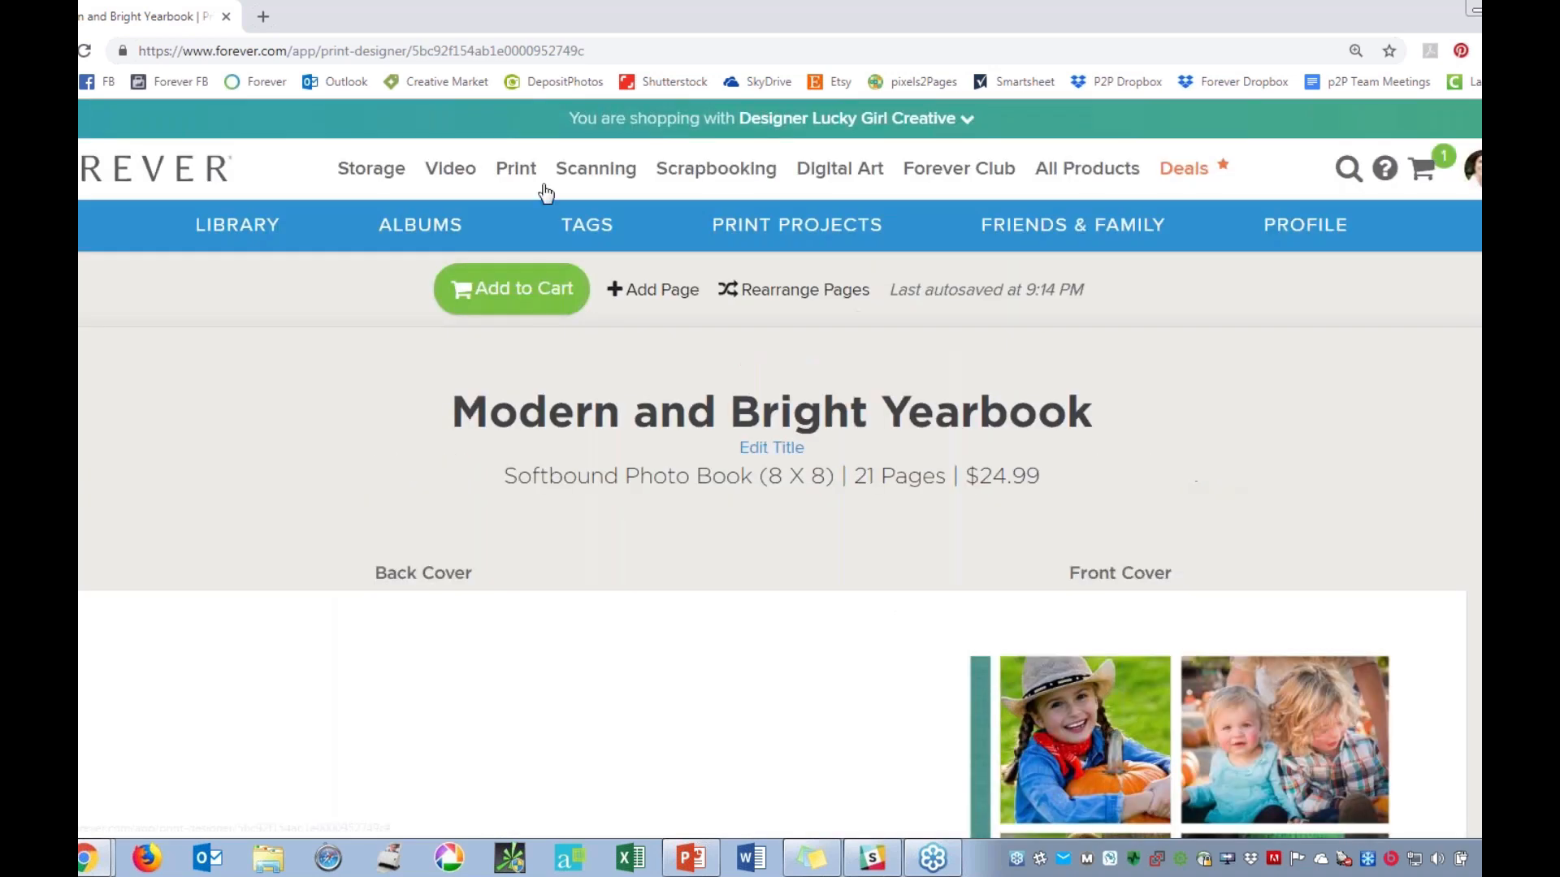
left_click(512, 175)
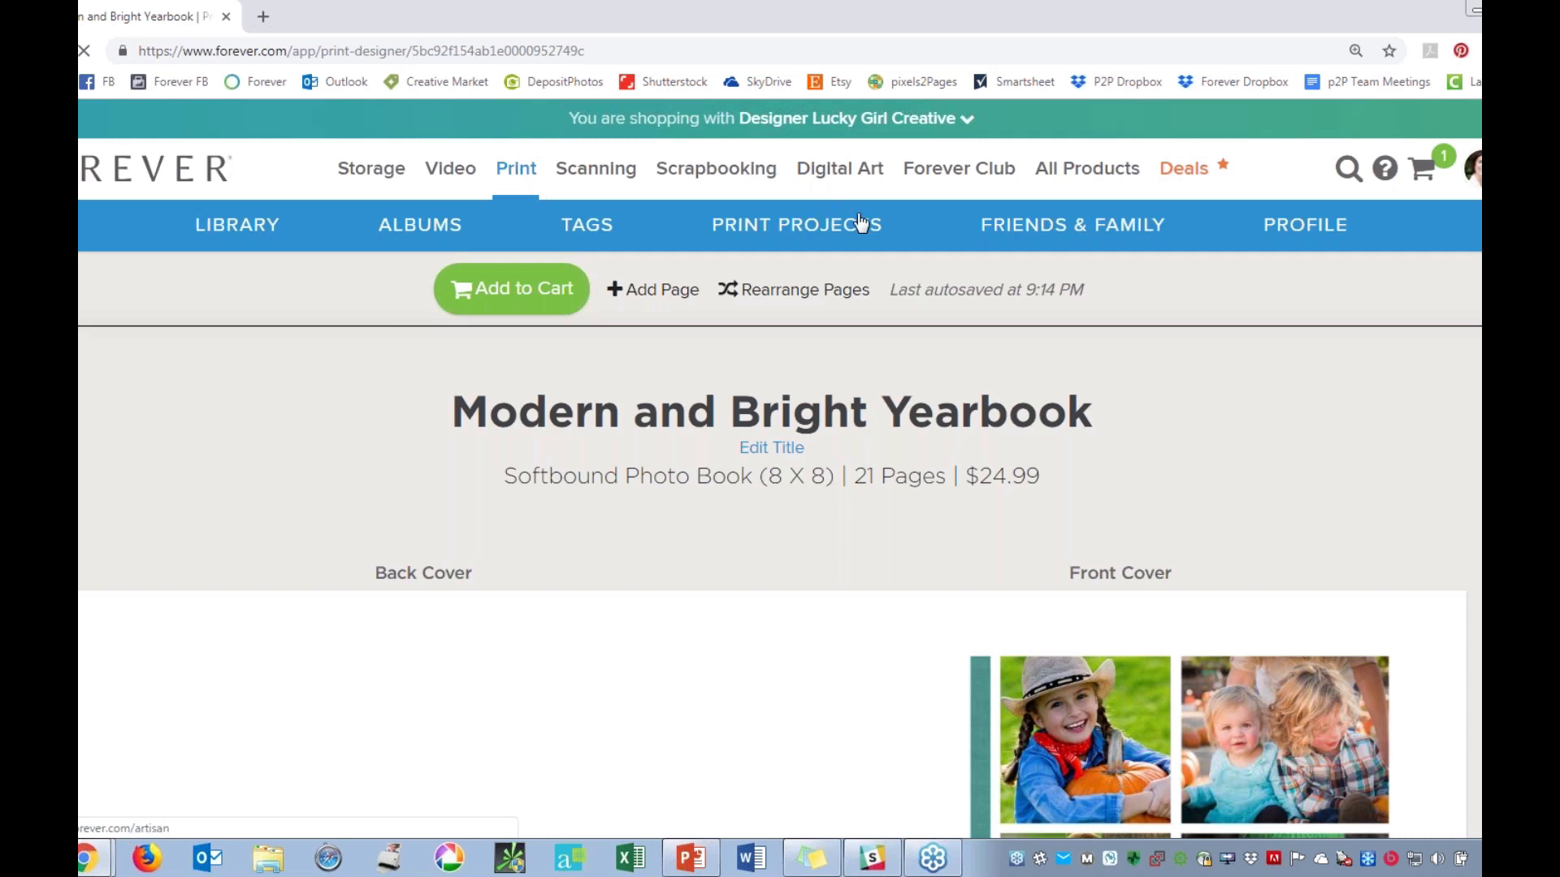
left_click(763, 241)
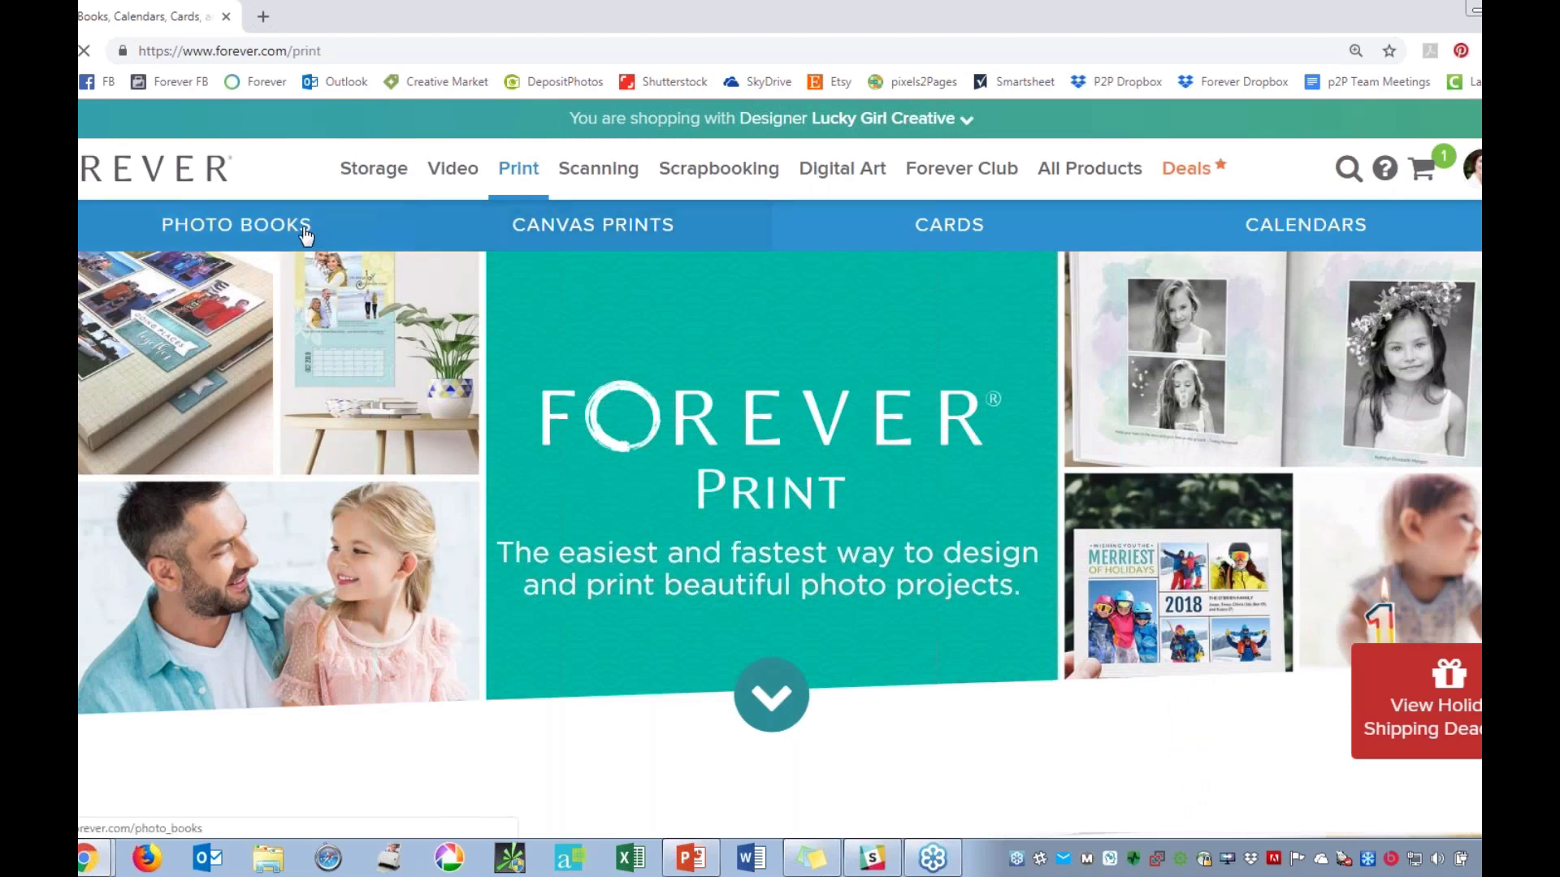
left_click(578, 233)
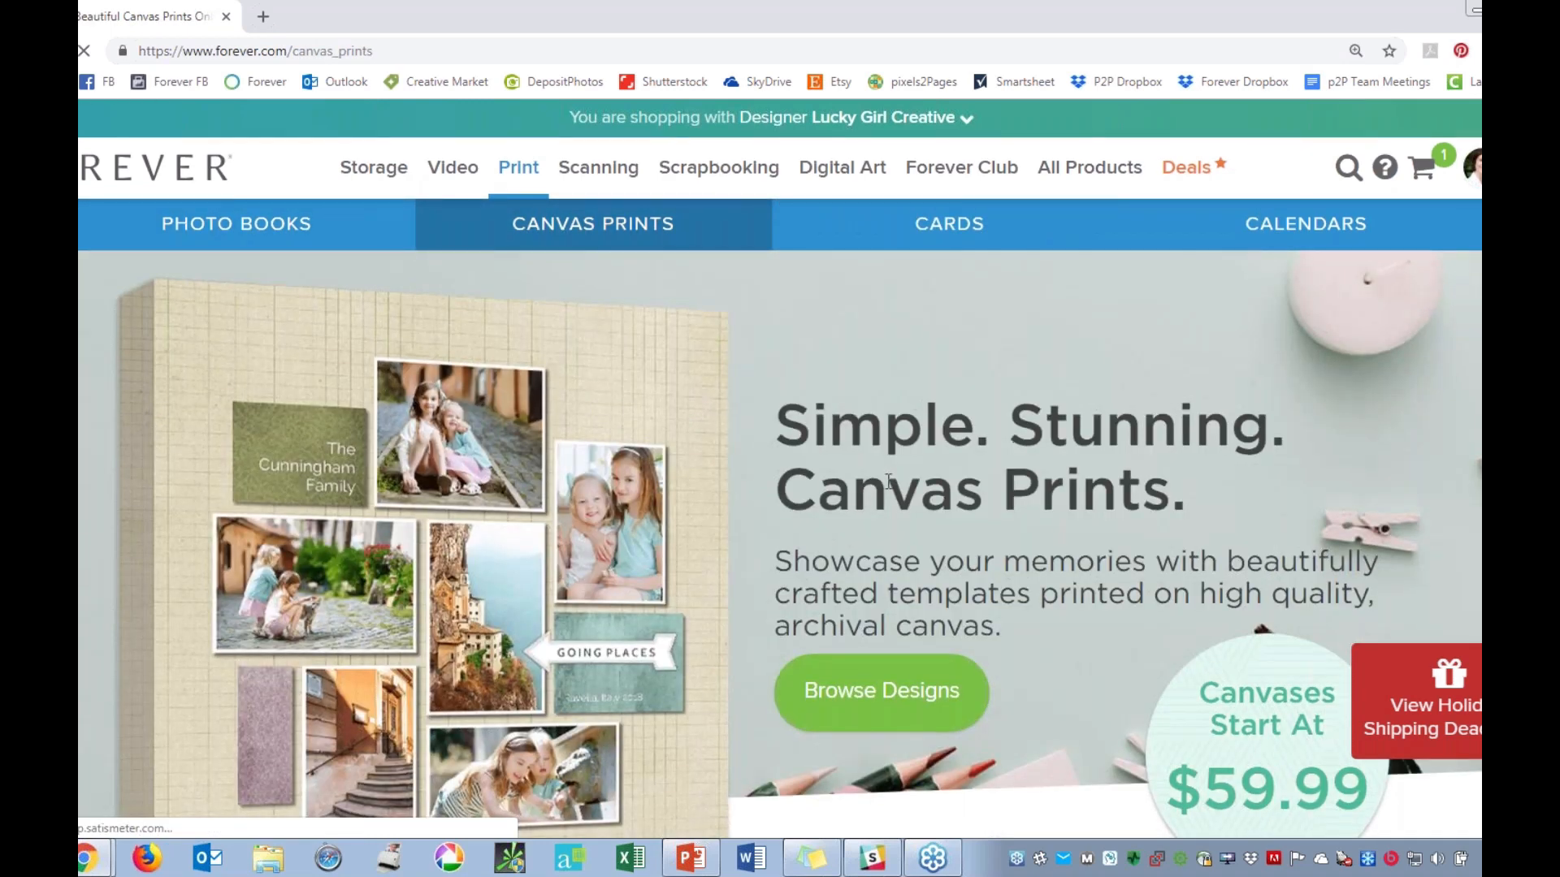
Examine the Standard Canvas Print, Faux Canvas Wrap and Gallery Wrap finishes, comparing their wrap depths and materials.
scroll(780, 525, "down", 3)
scroll(890, 480, "down", 7)
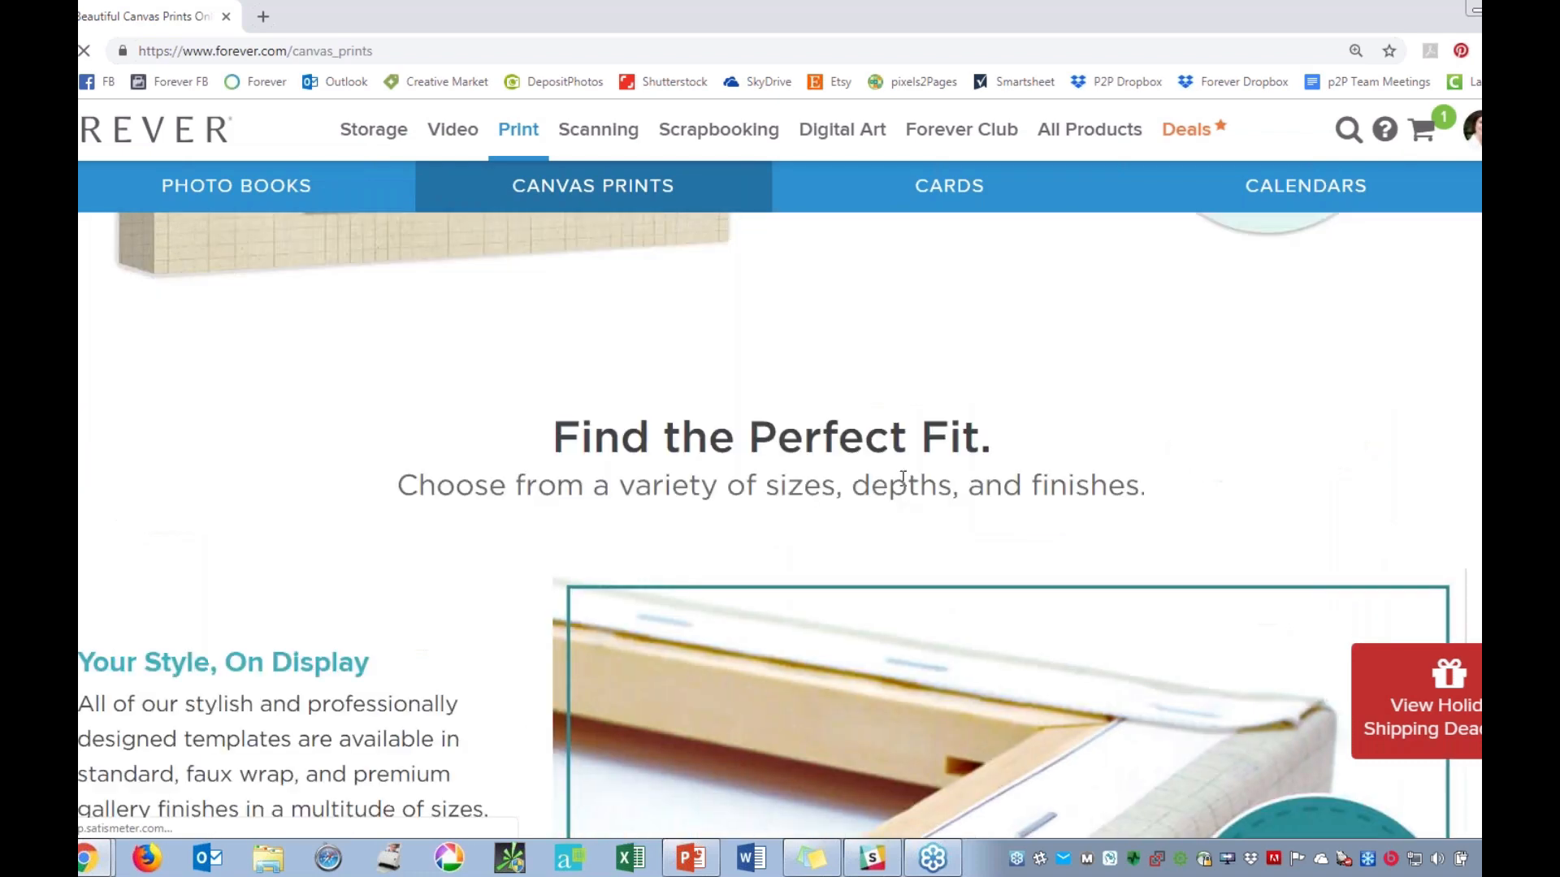
scroll(898, 352, "down", 1)
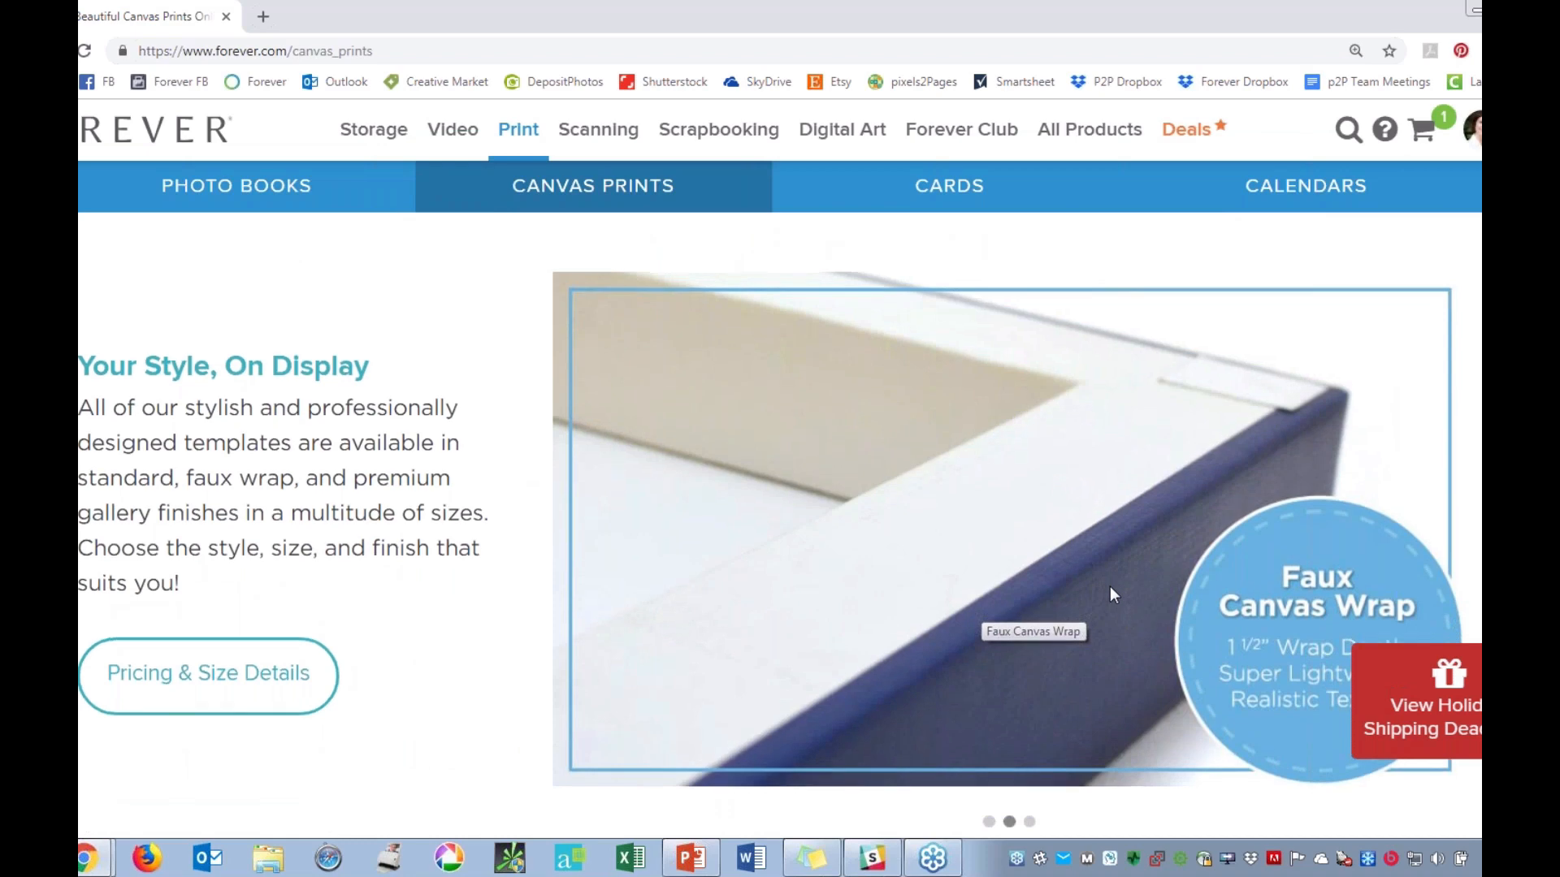
scroll(1110, 586, "down", 1)
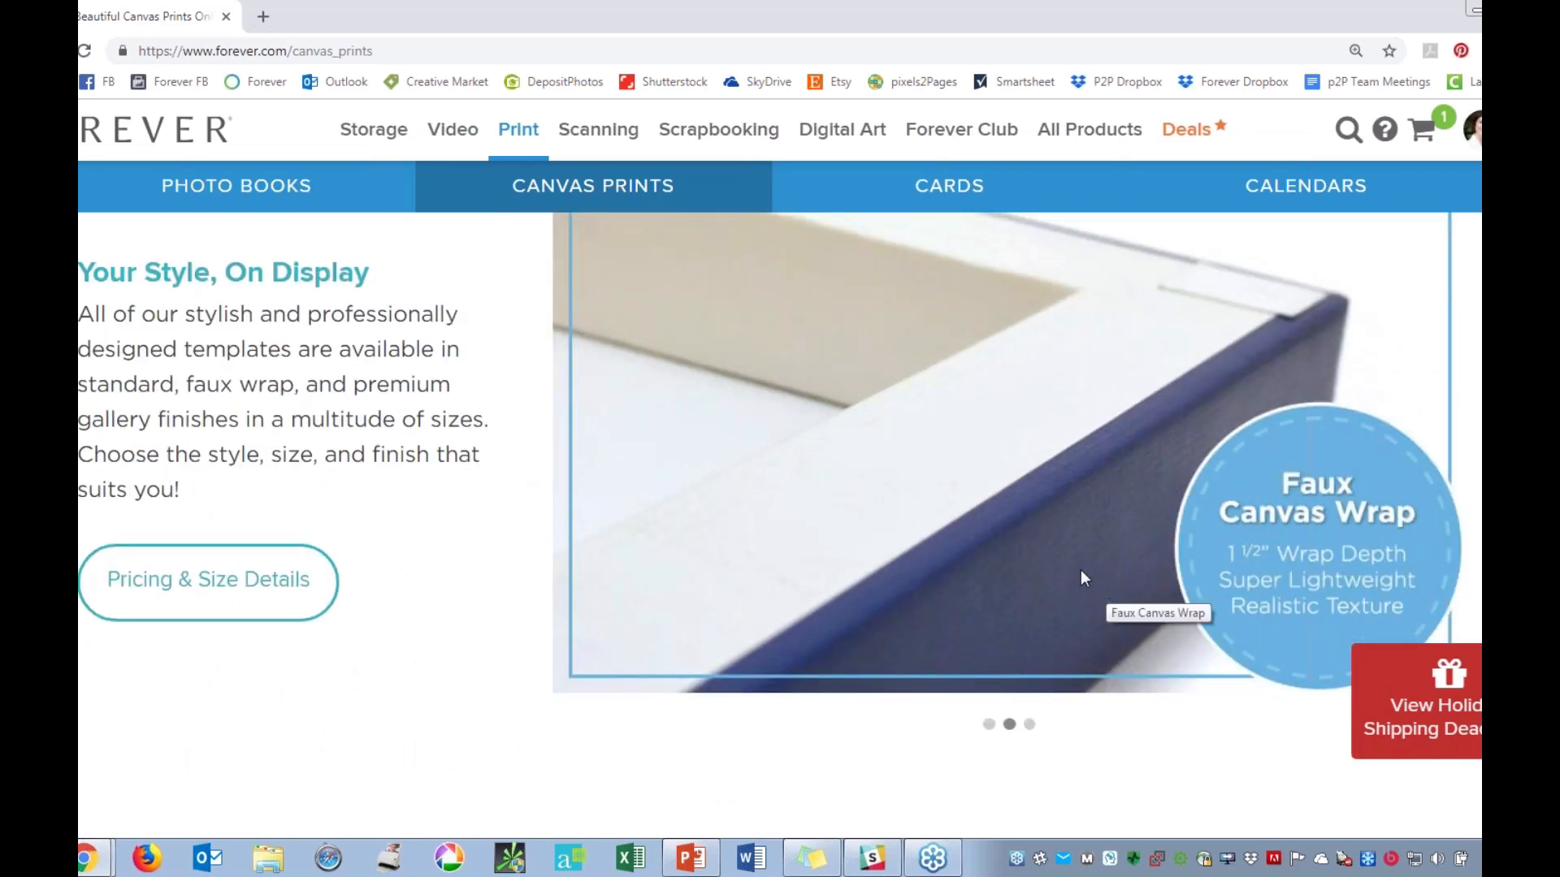
left_click(988, 725)
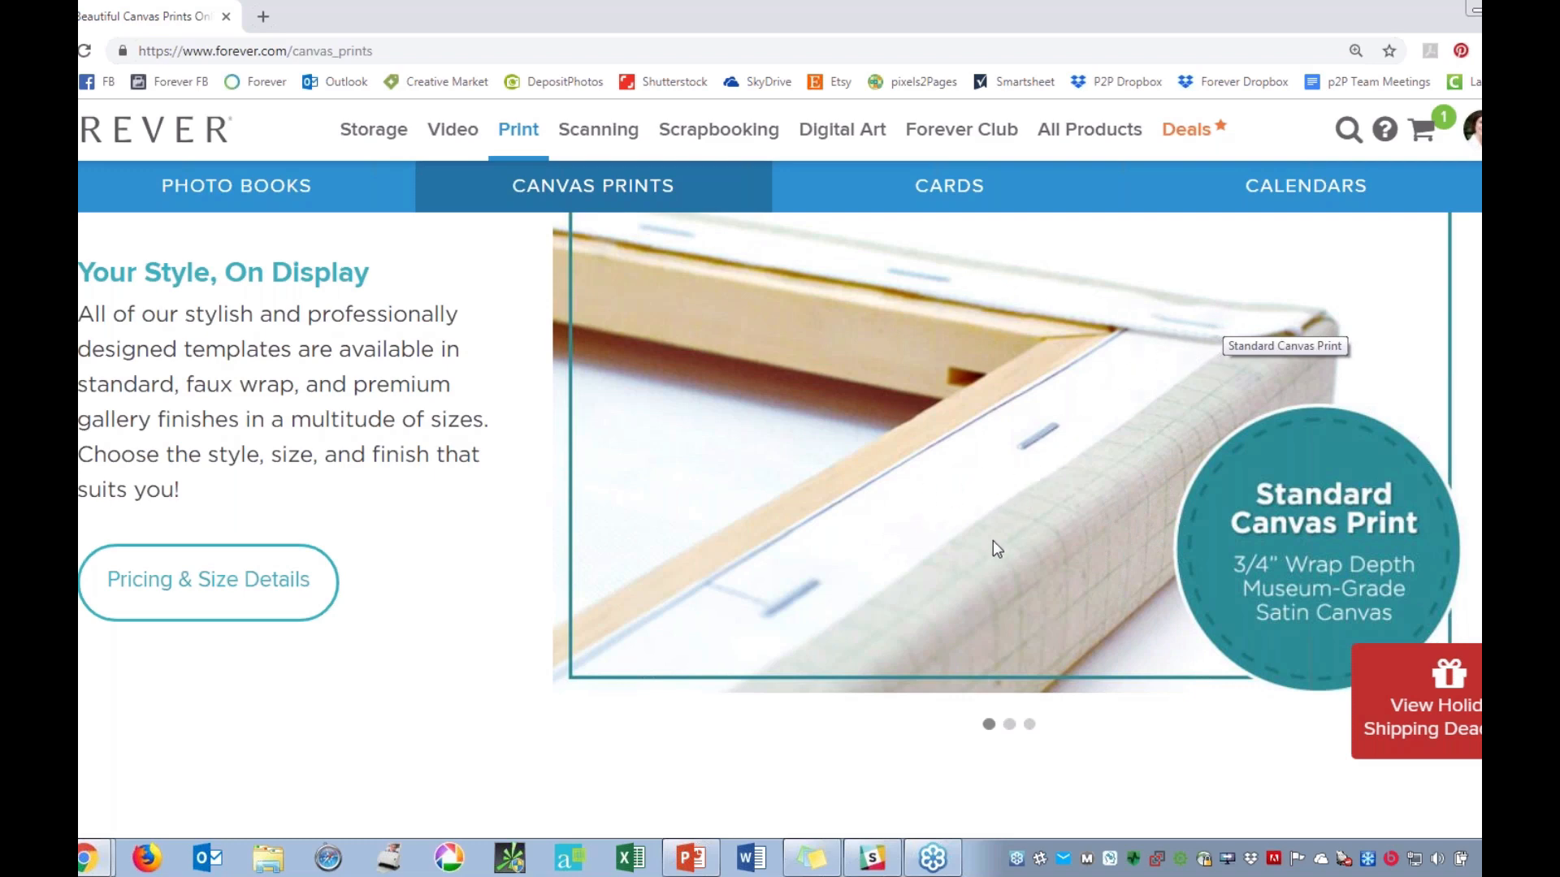
left_click(1009, 724)
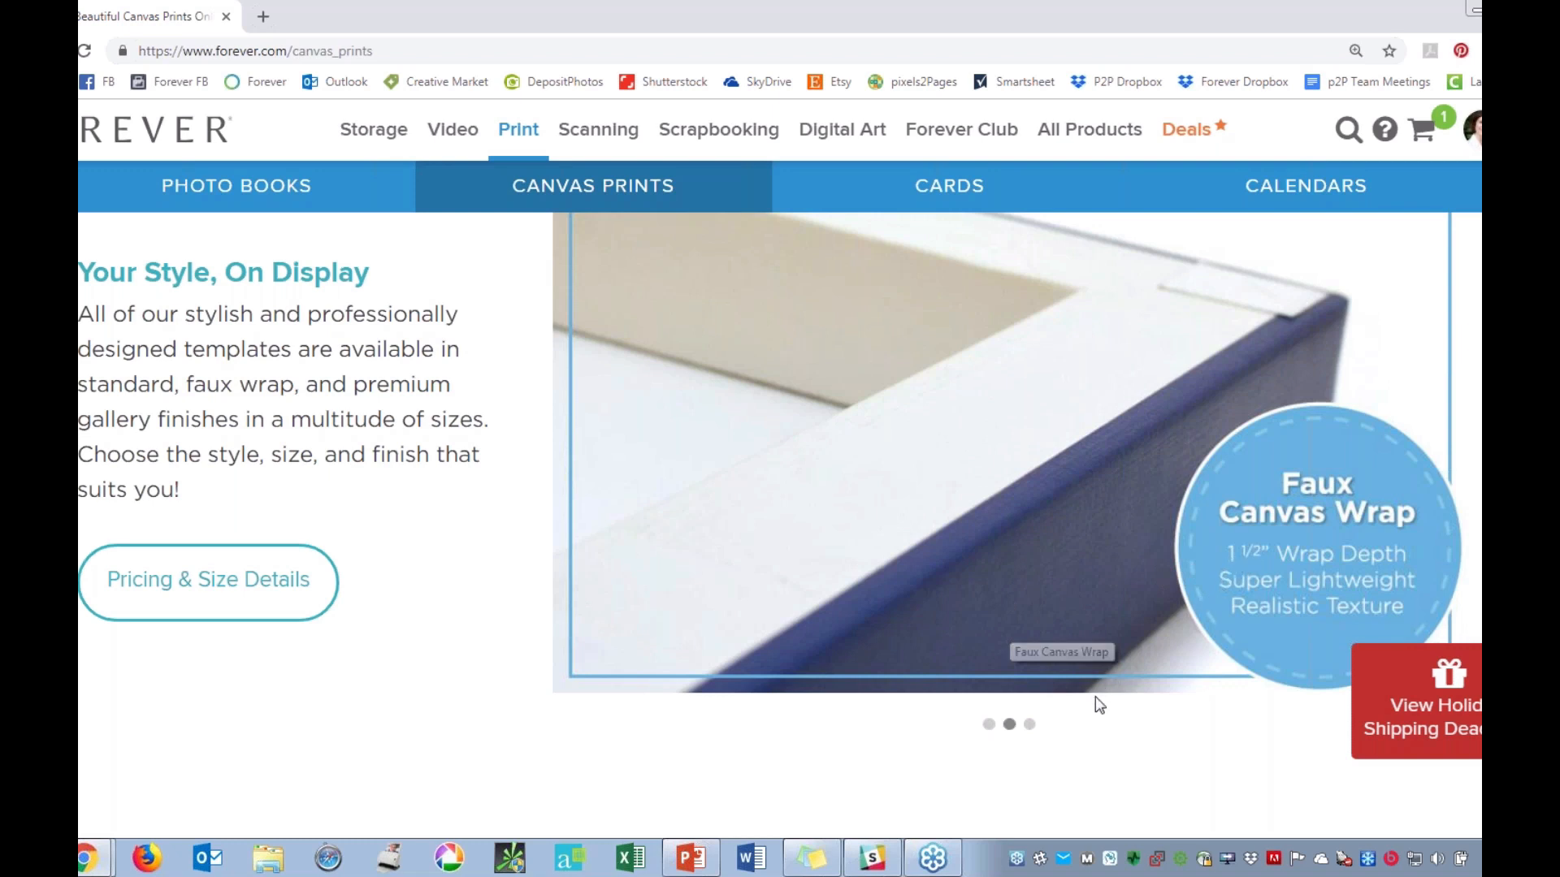
left_click(1029, 724)
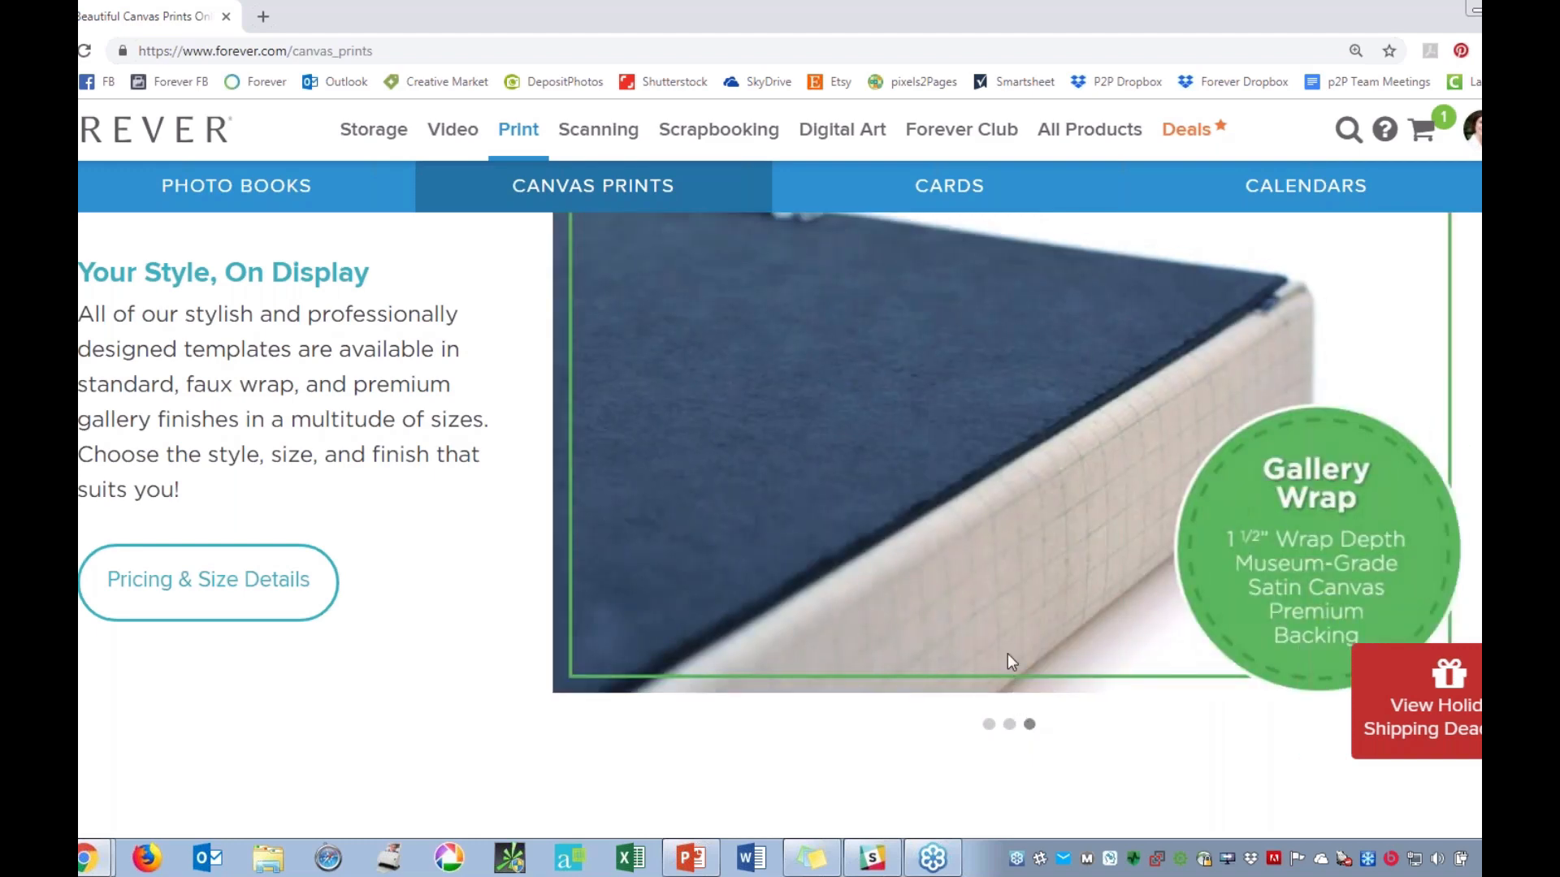
scroll(1153, 520, "up", 1)
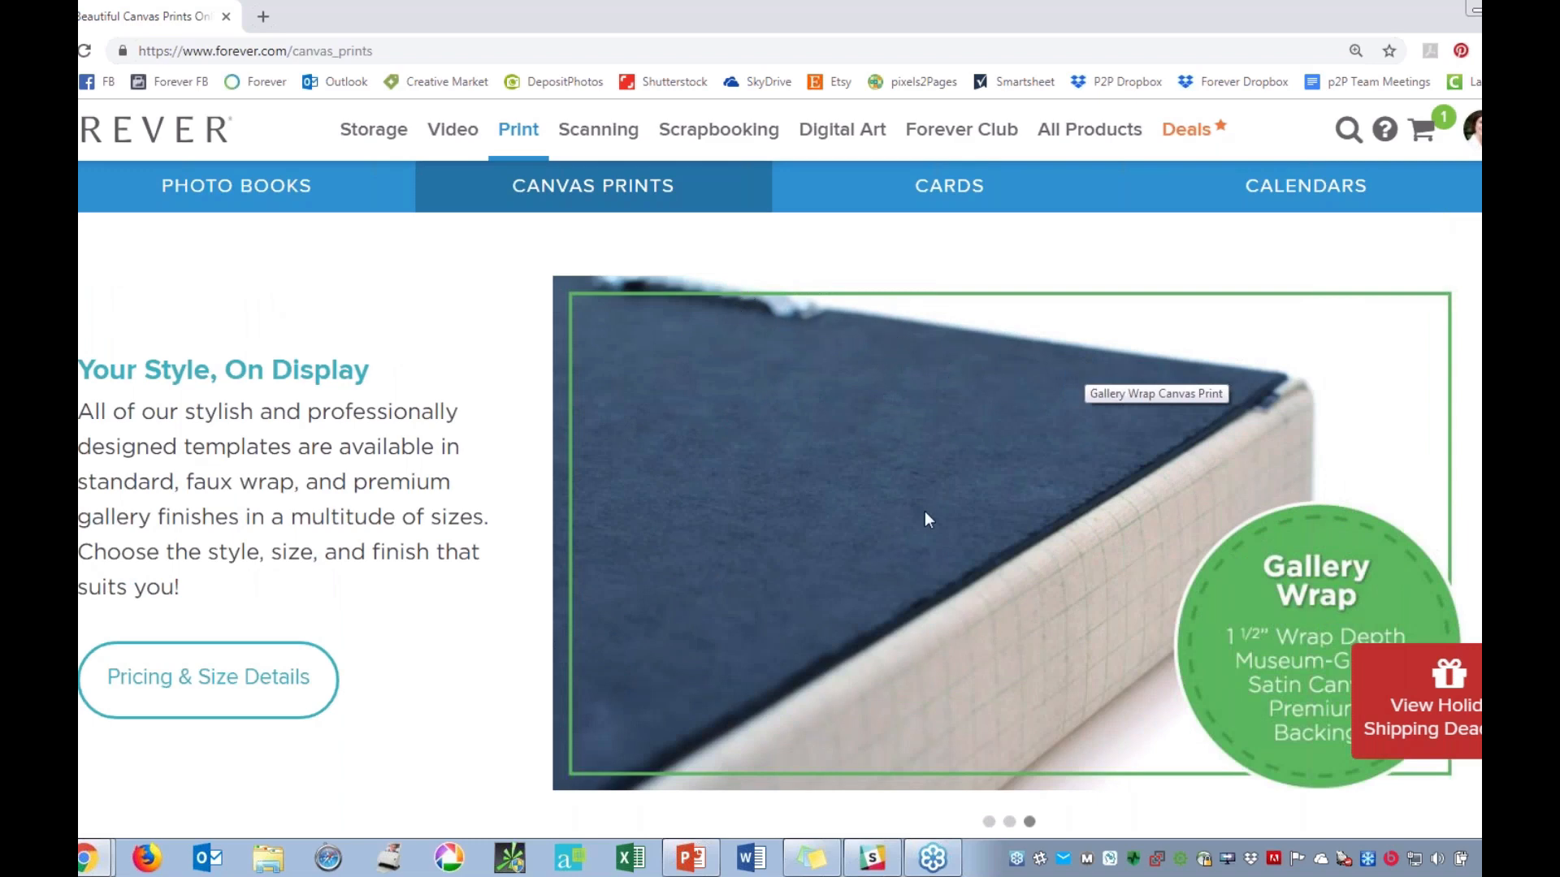
Open the Thanksgiving Subway design from the featured premium canvas prints and view its size and orientation options.
scroll(922, 515, "down", 3)
scroll(914, 633, "down", 3)
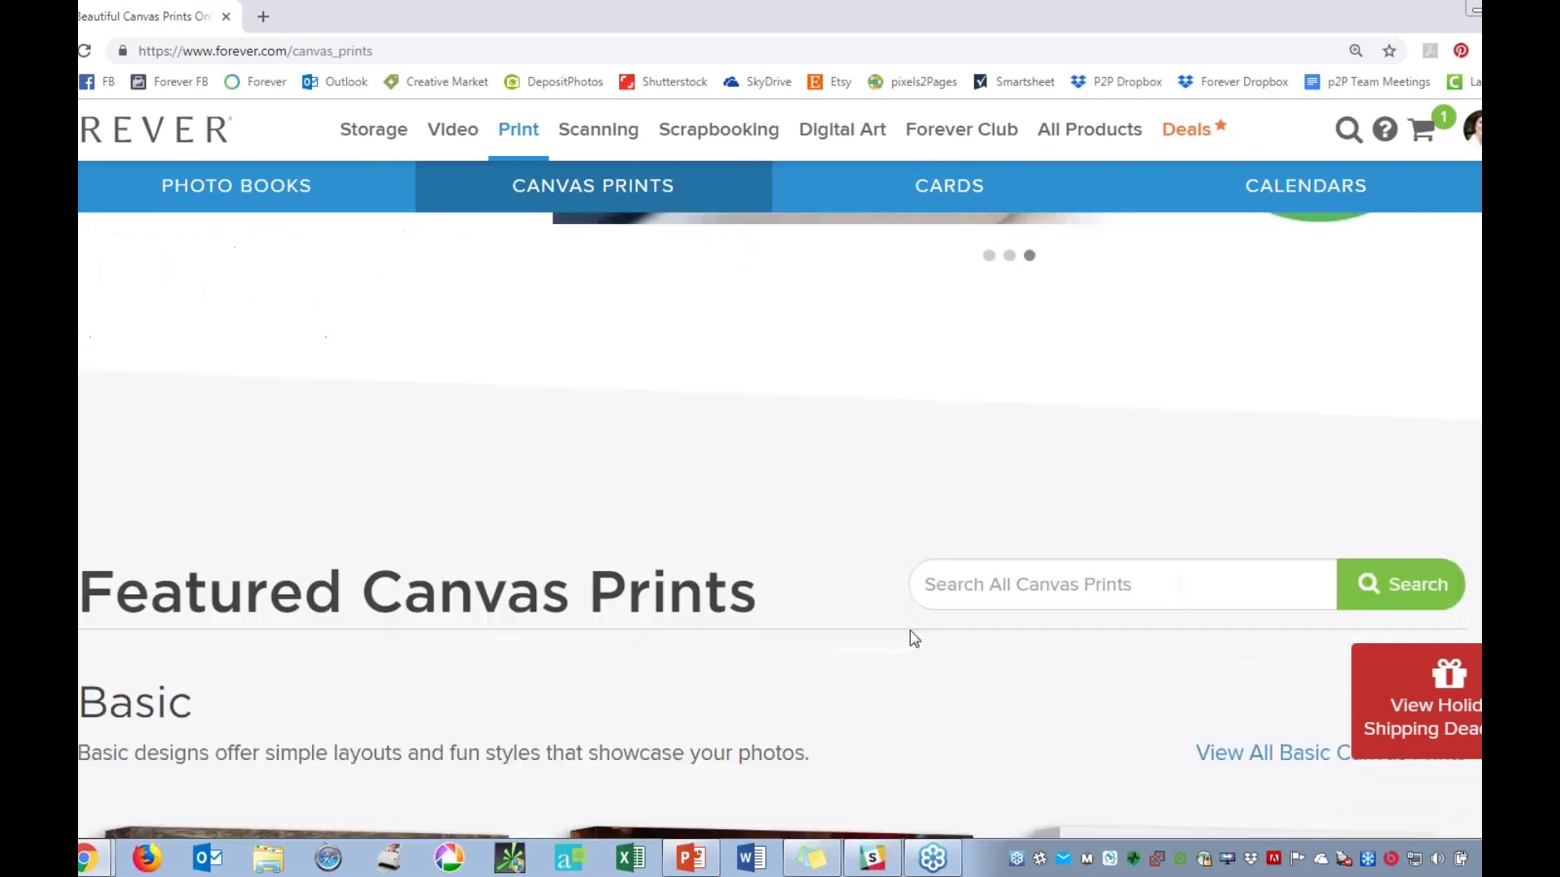
scroll(900, 619, "down", 3)
scroll(900, 628, "down", 2)
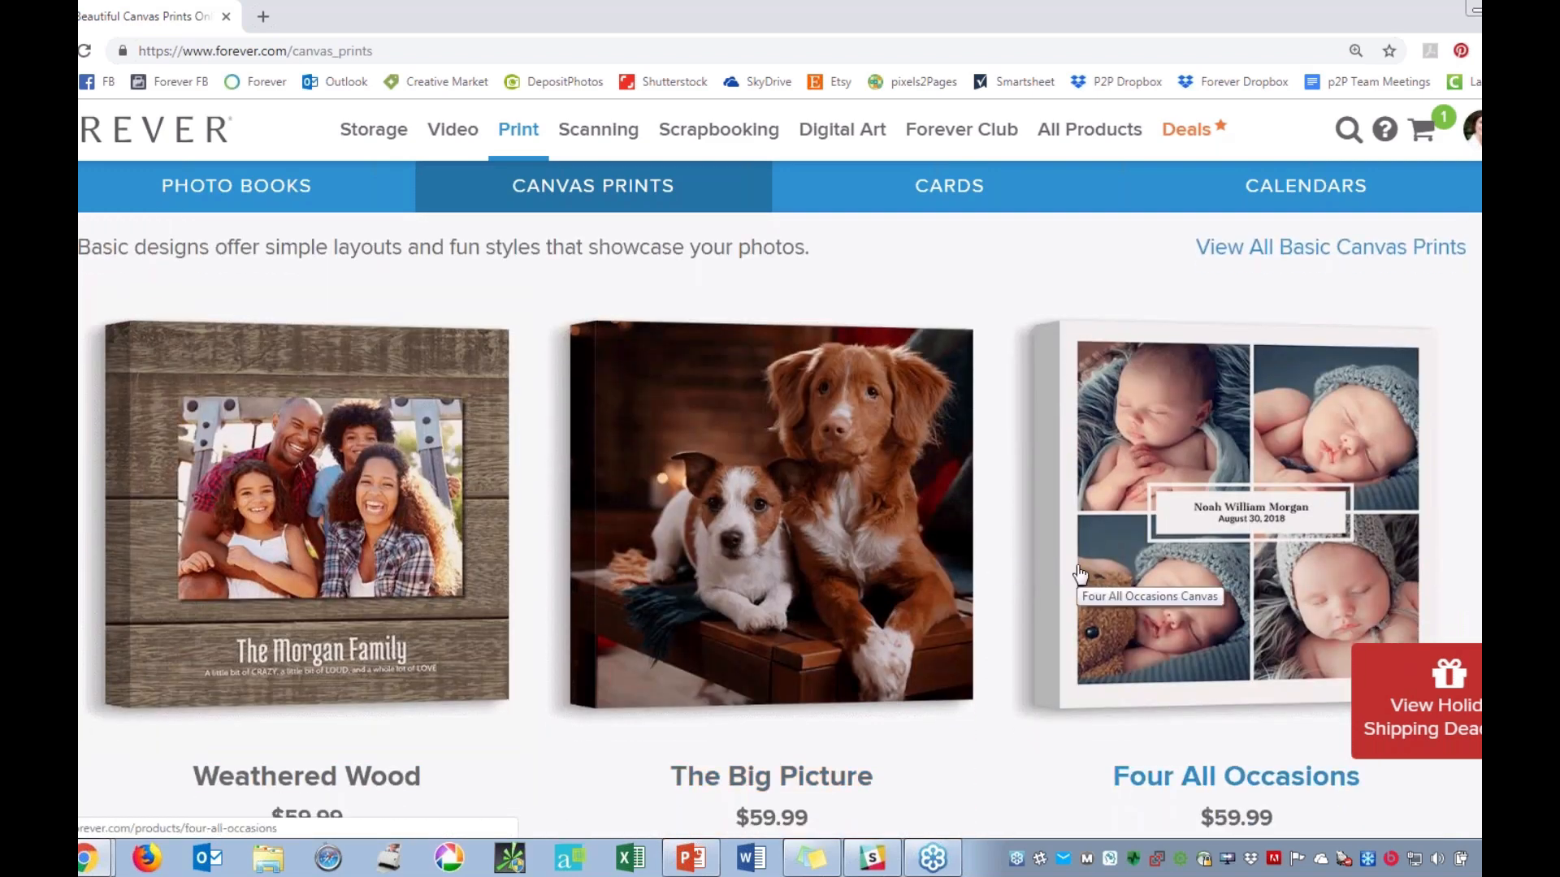
scroll(1080, 575, "down", 7)
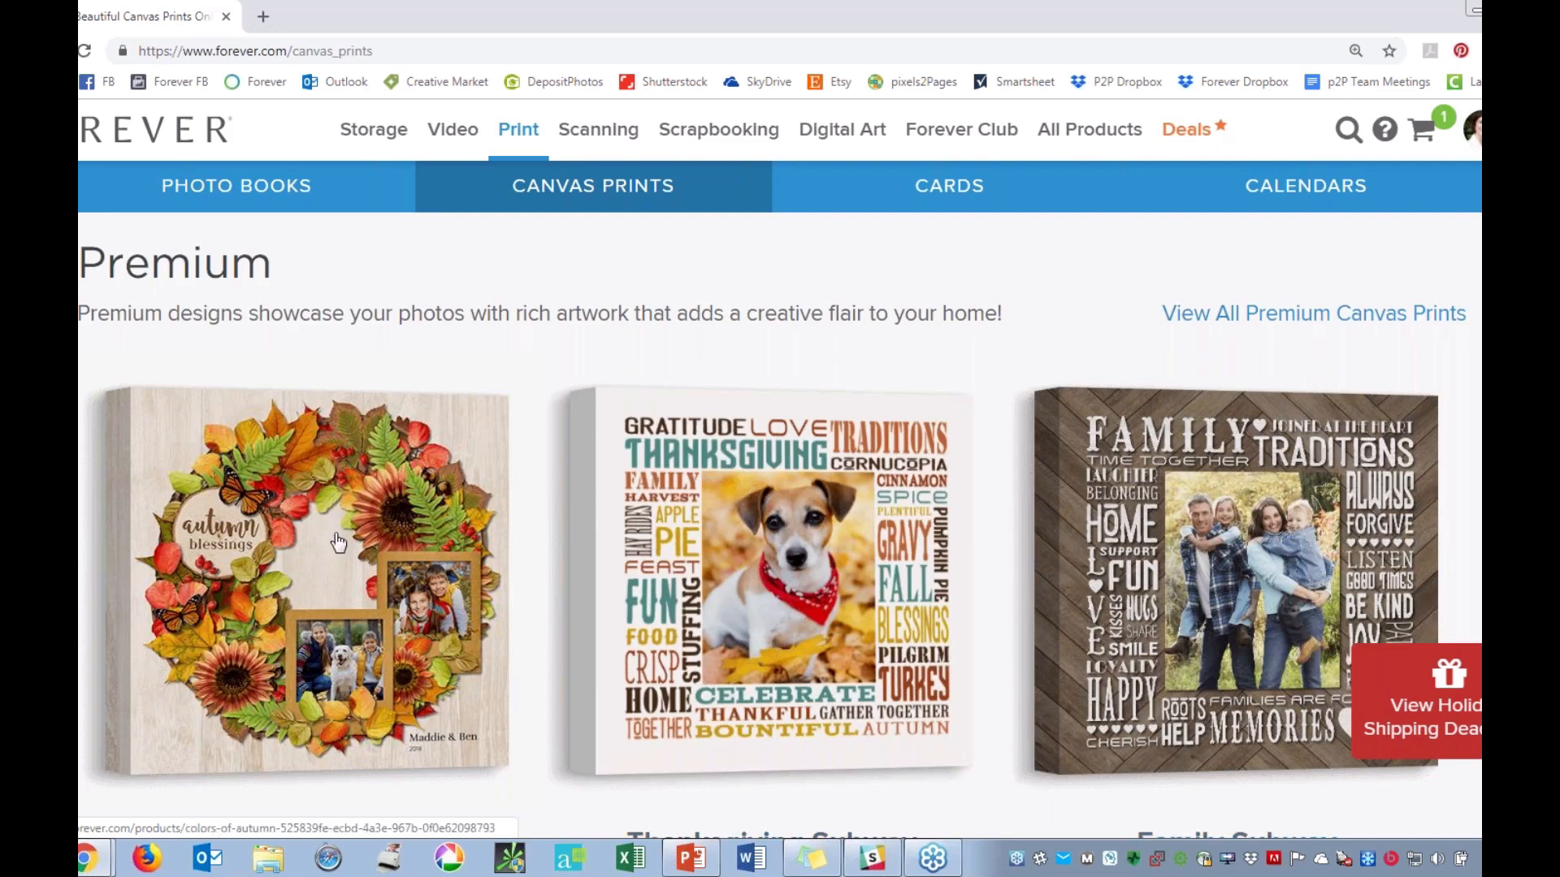
scroll(999, 501, "down", 1)
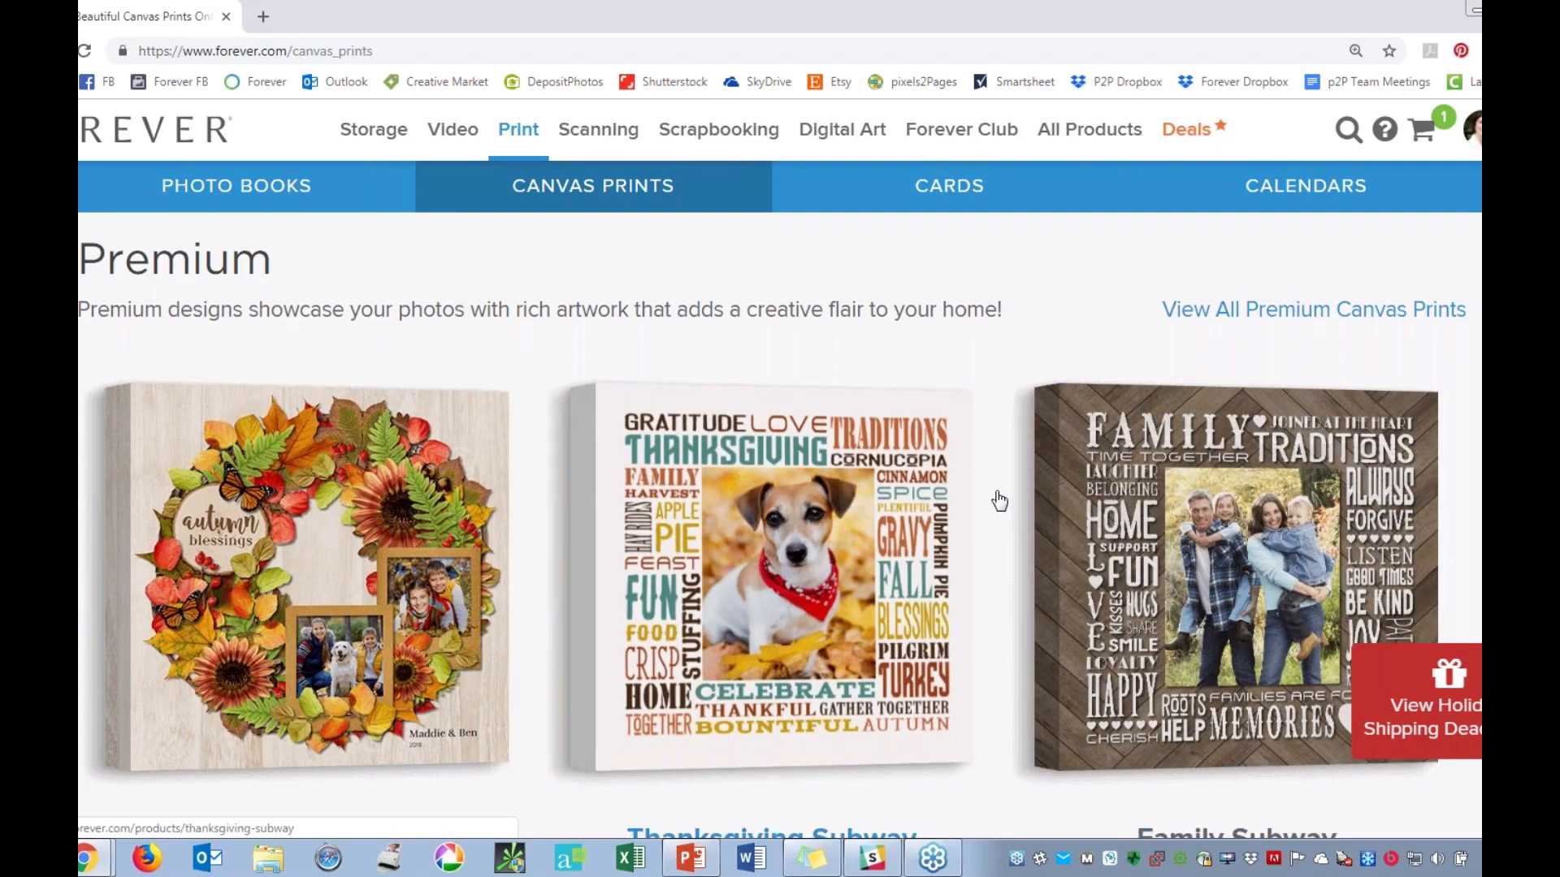
scroll(999, 500, "down", 2)
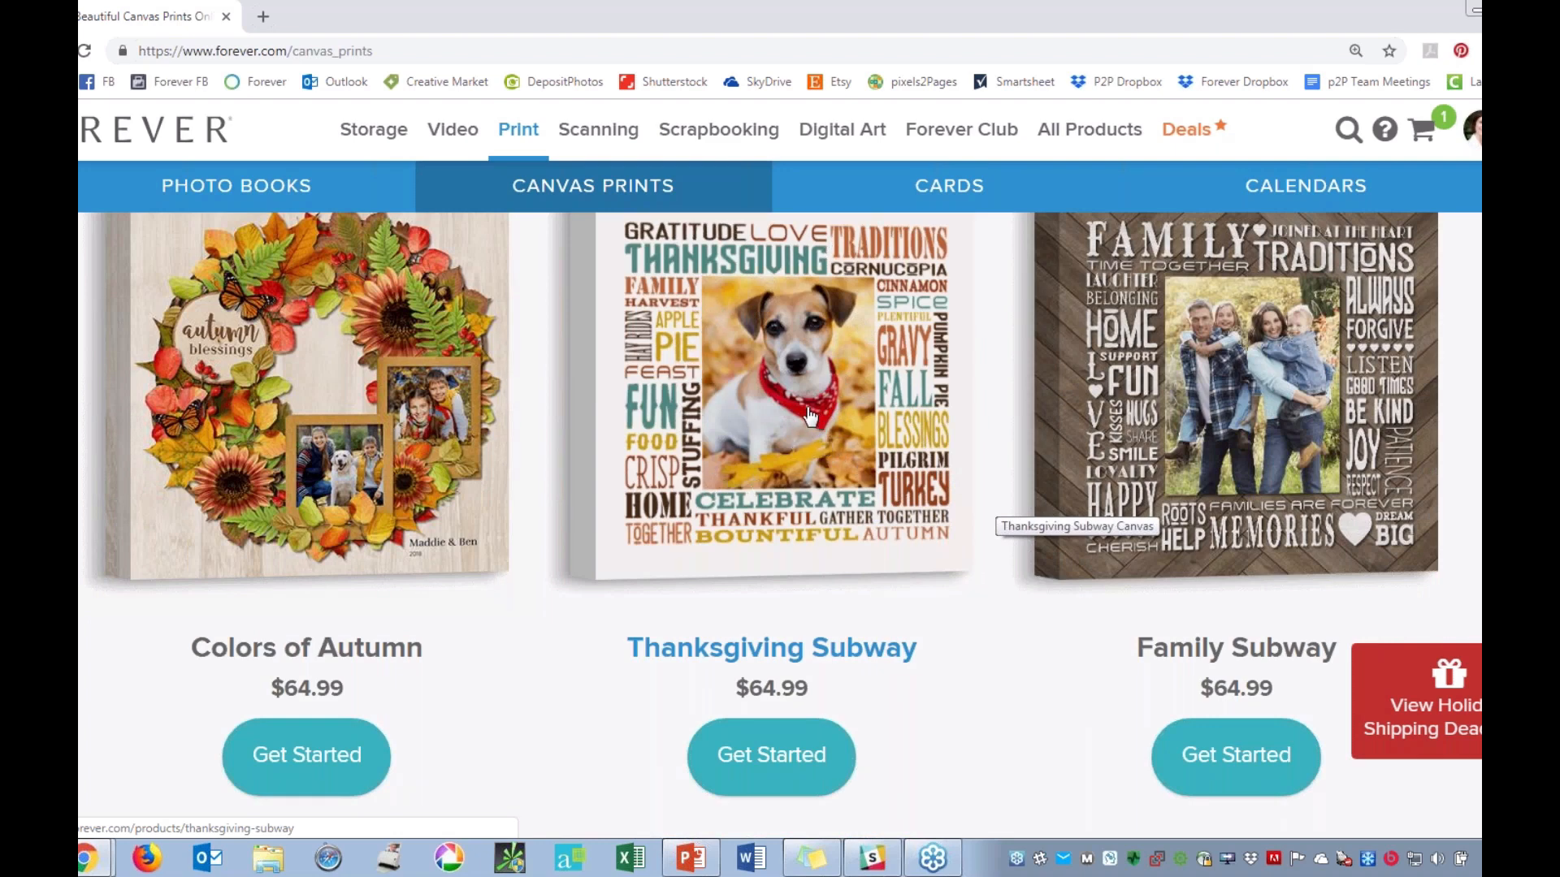
scroll(798, 422, "down", 1)
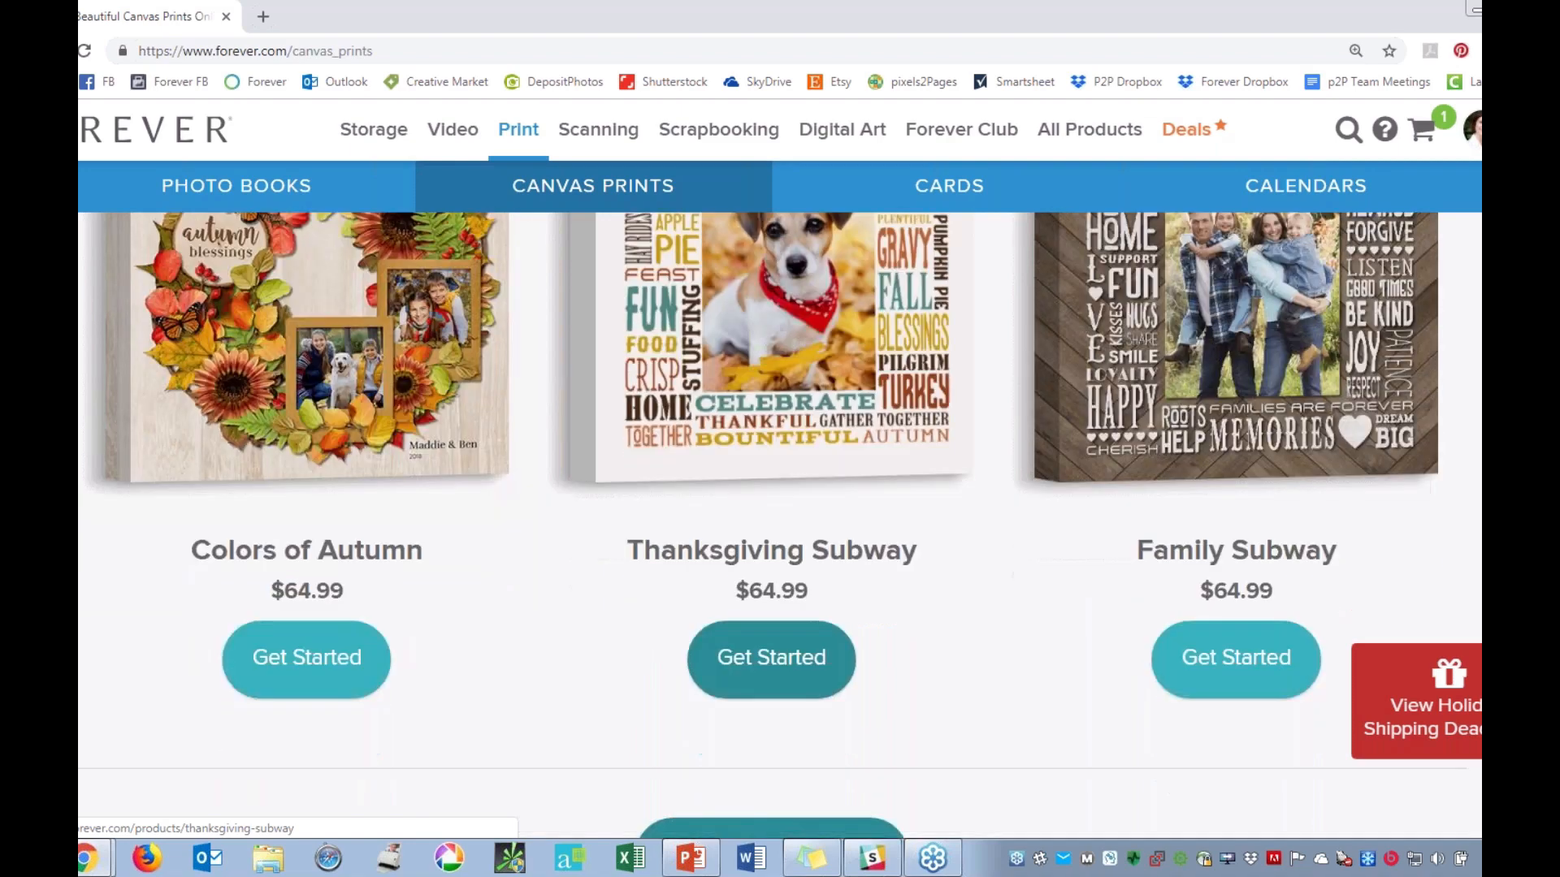
left_click(771, 658)
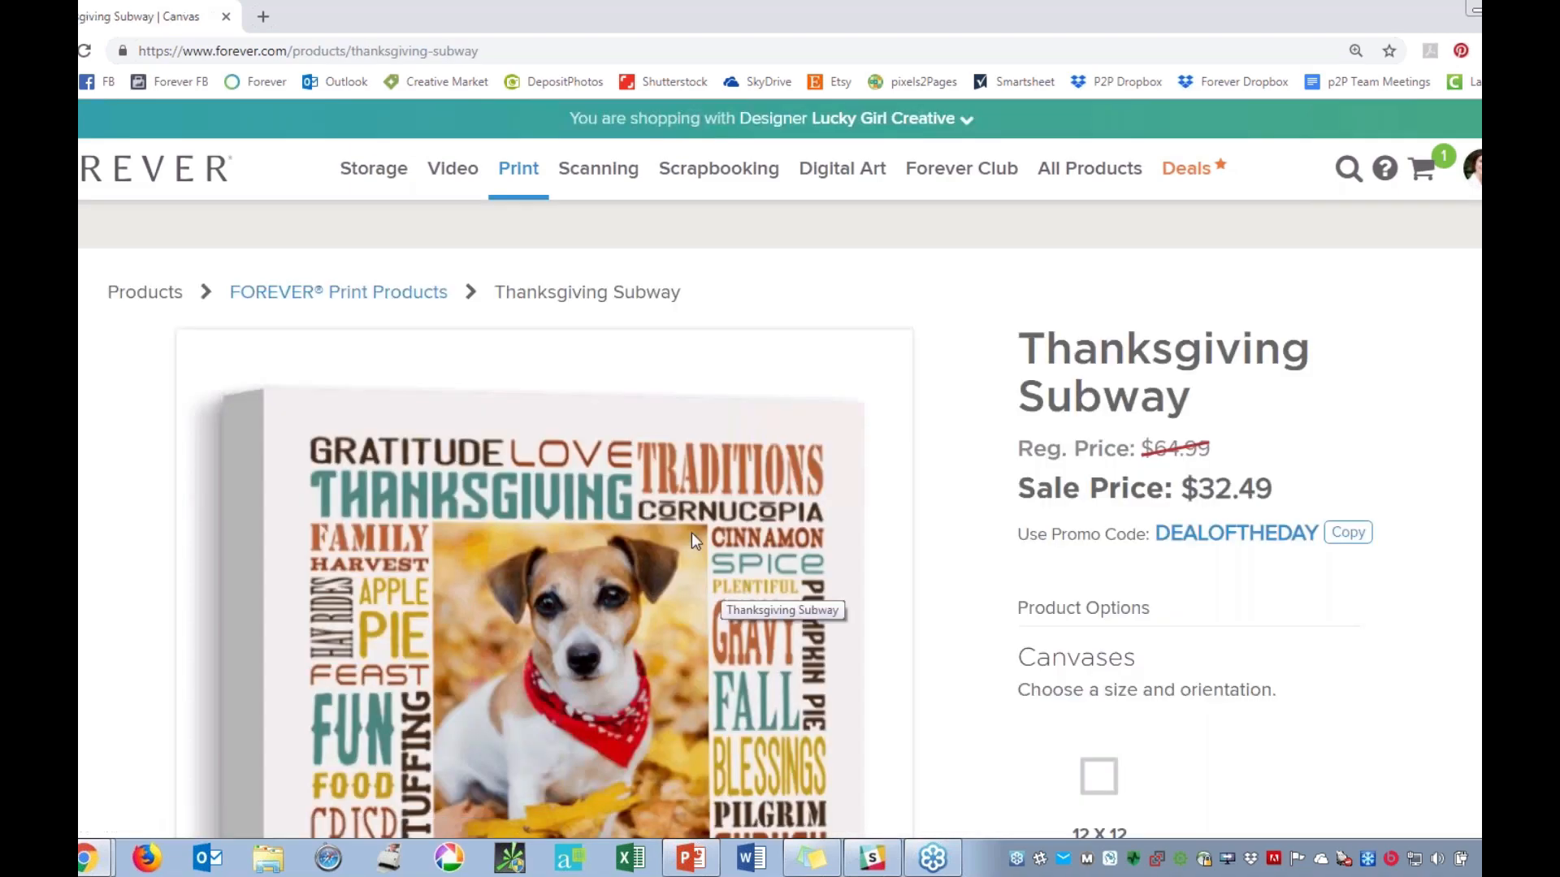
scroll(691, 537, "down", 2)
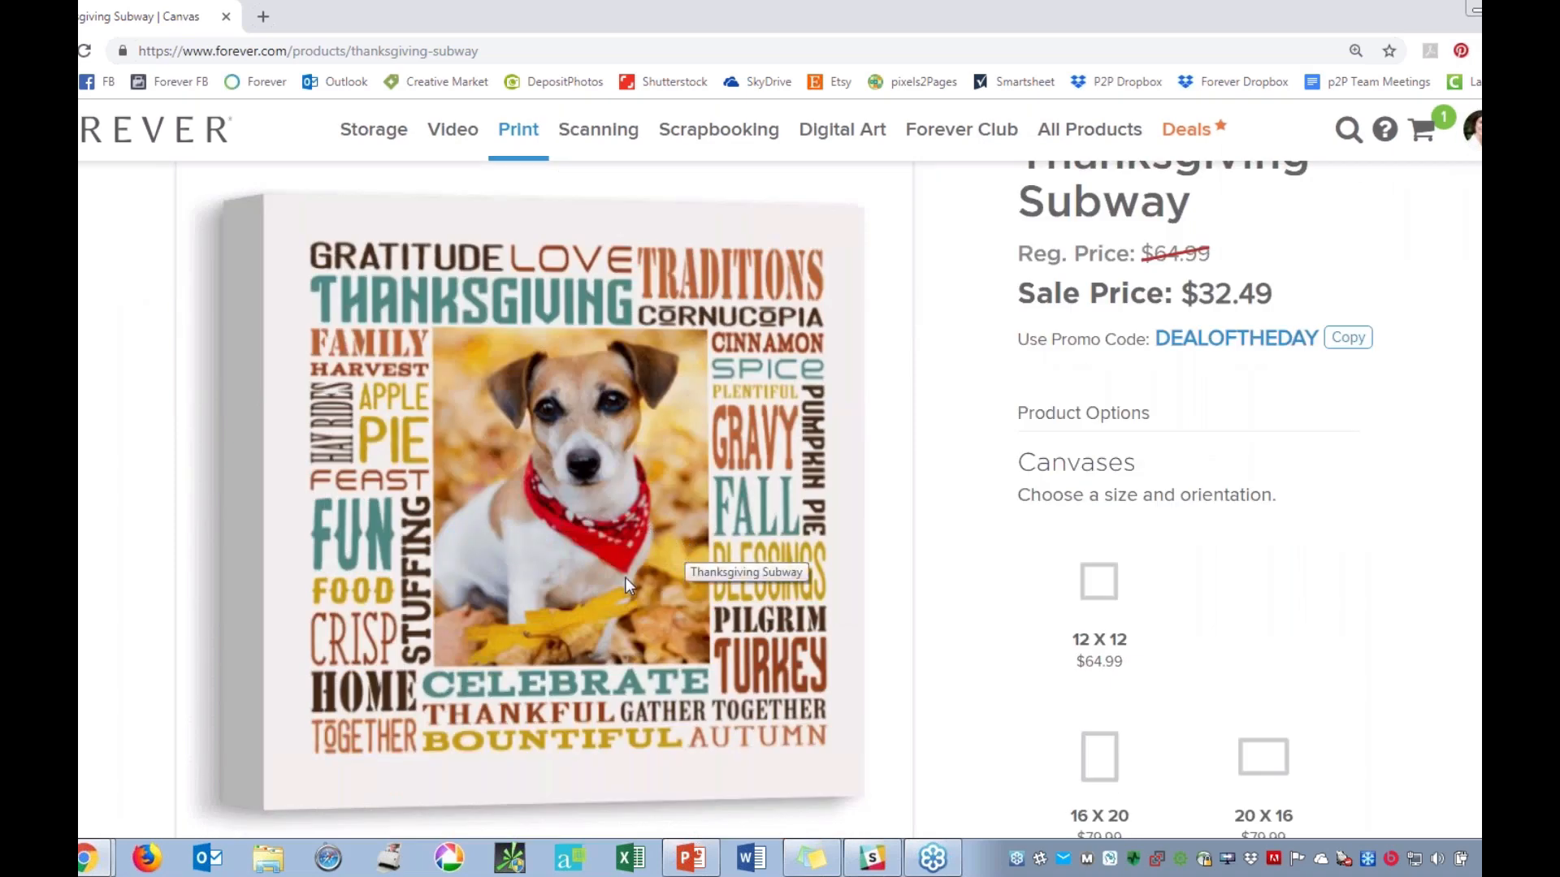
scroll(625, 579, "down", 1)
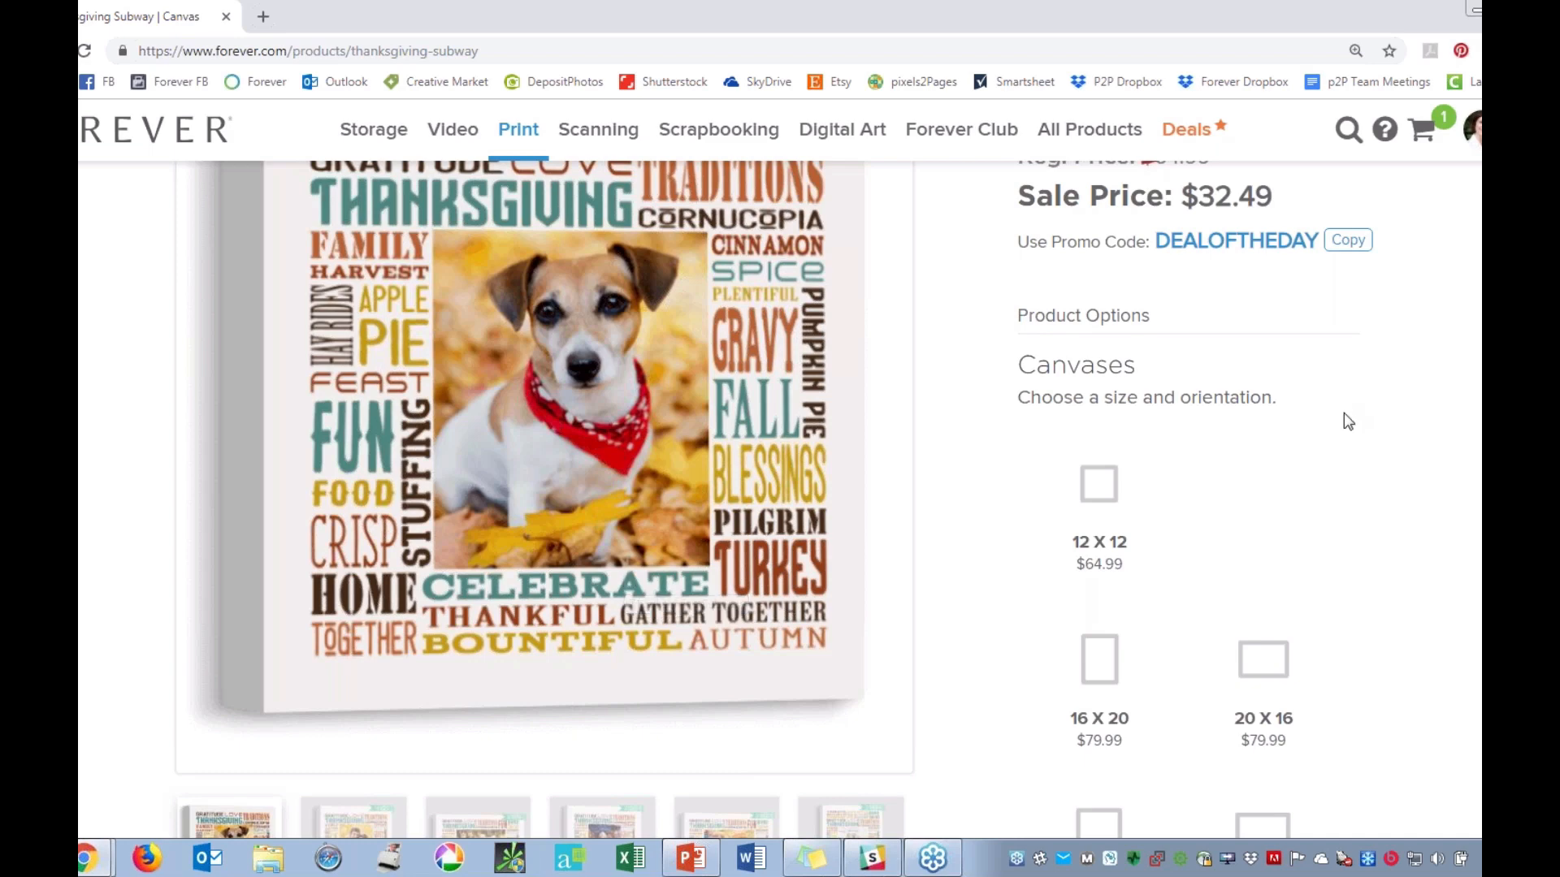
Examine the 16x20 portrait and 20x16 landscape sample previews of the Thanksgiving Subway canvas.
scroll(1346, 424, "down", 2)
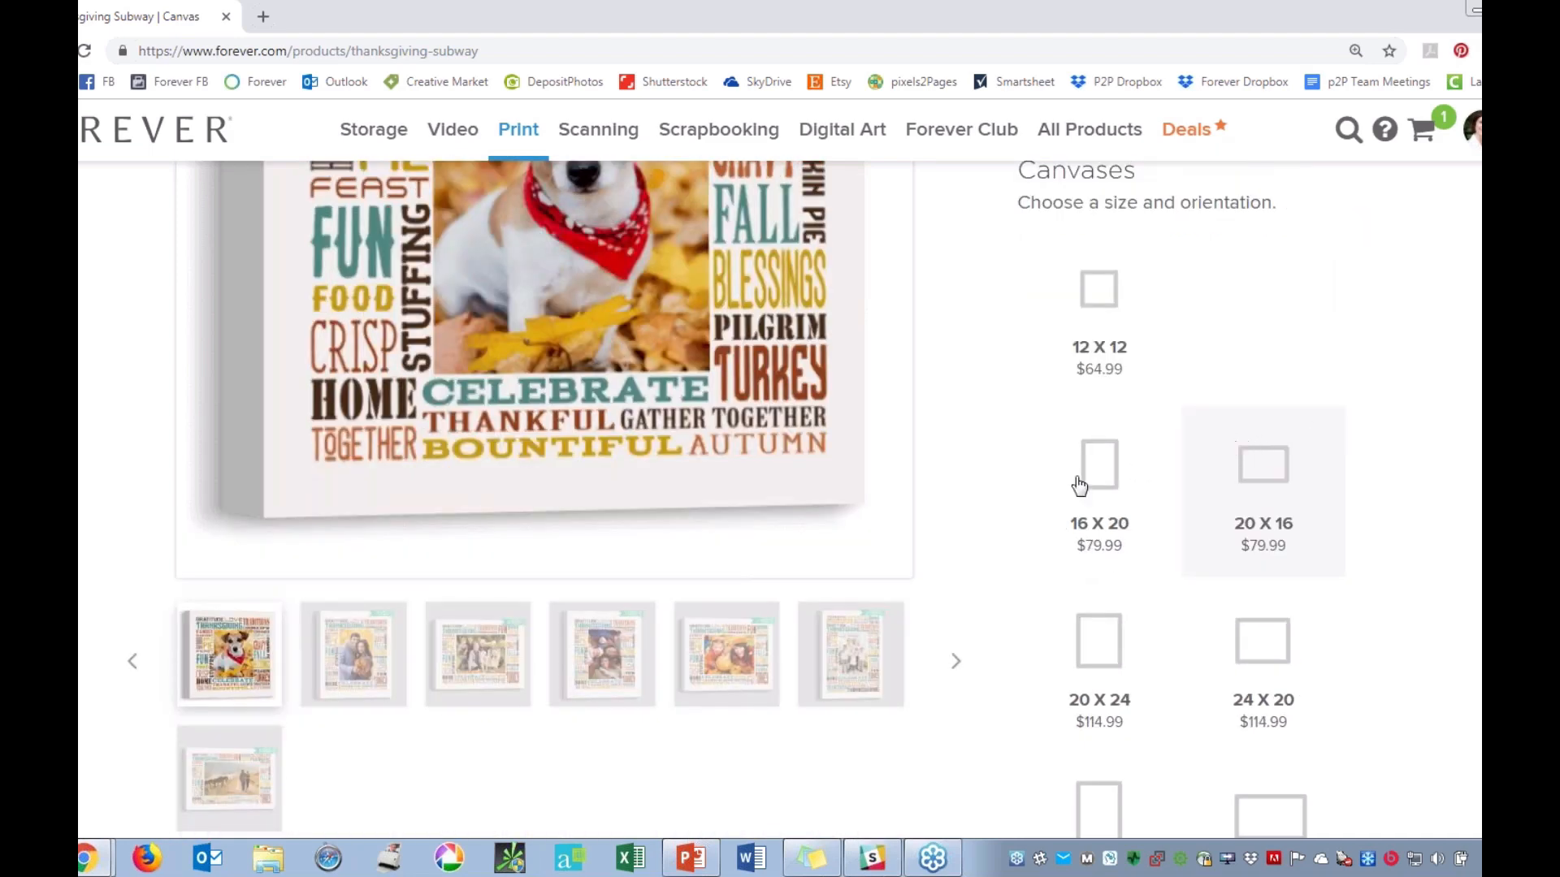
left_click(355, 672)
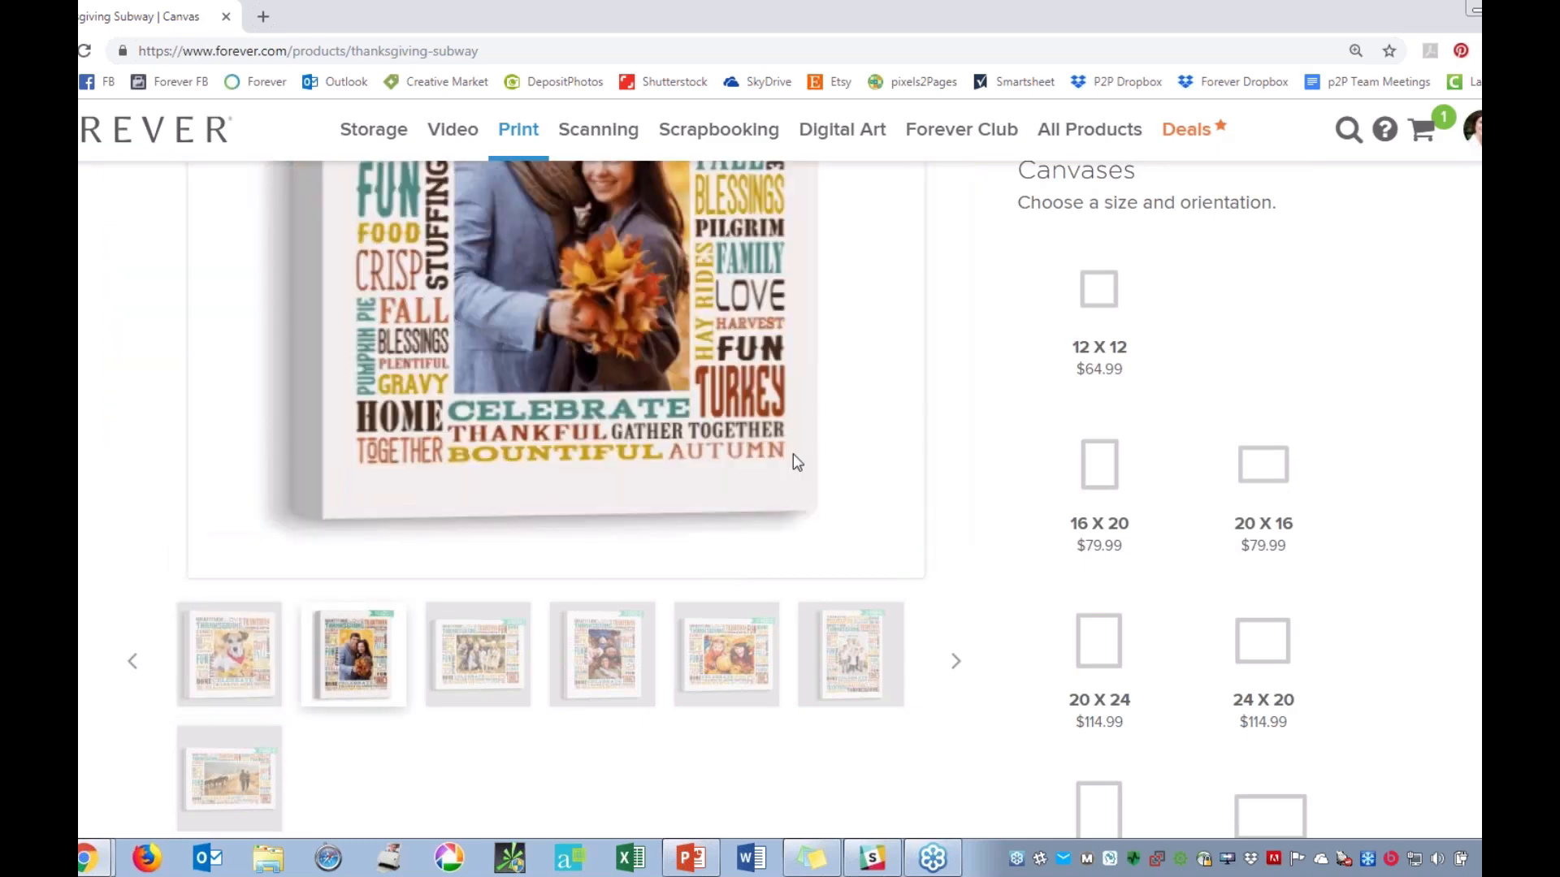
scroll(793, 454, "up", 1)
scroll(794, 463, "up", 1)
scroll(794, 469, "up", 1)
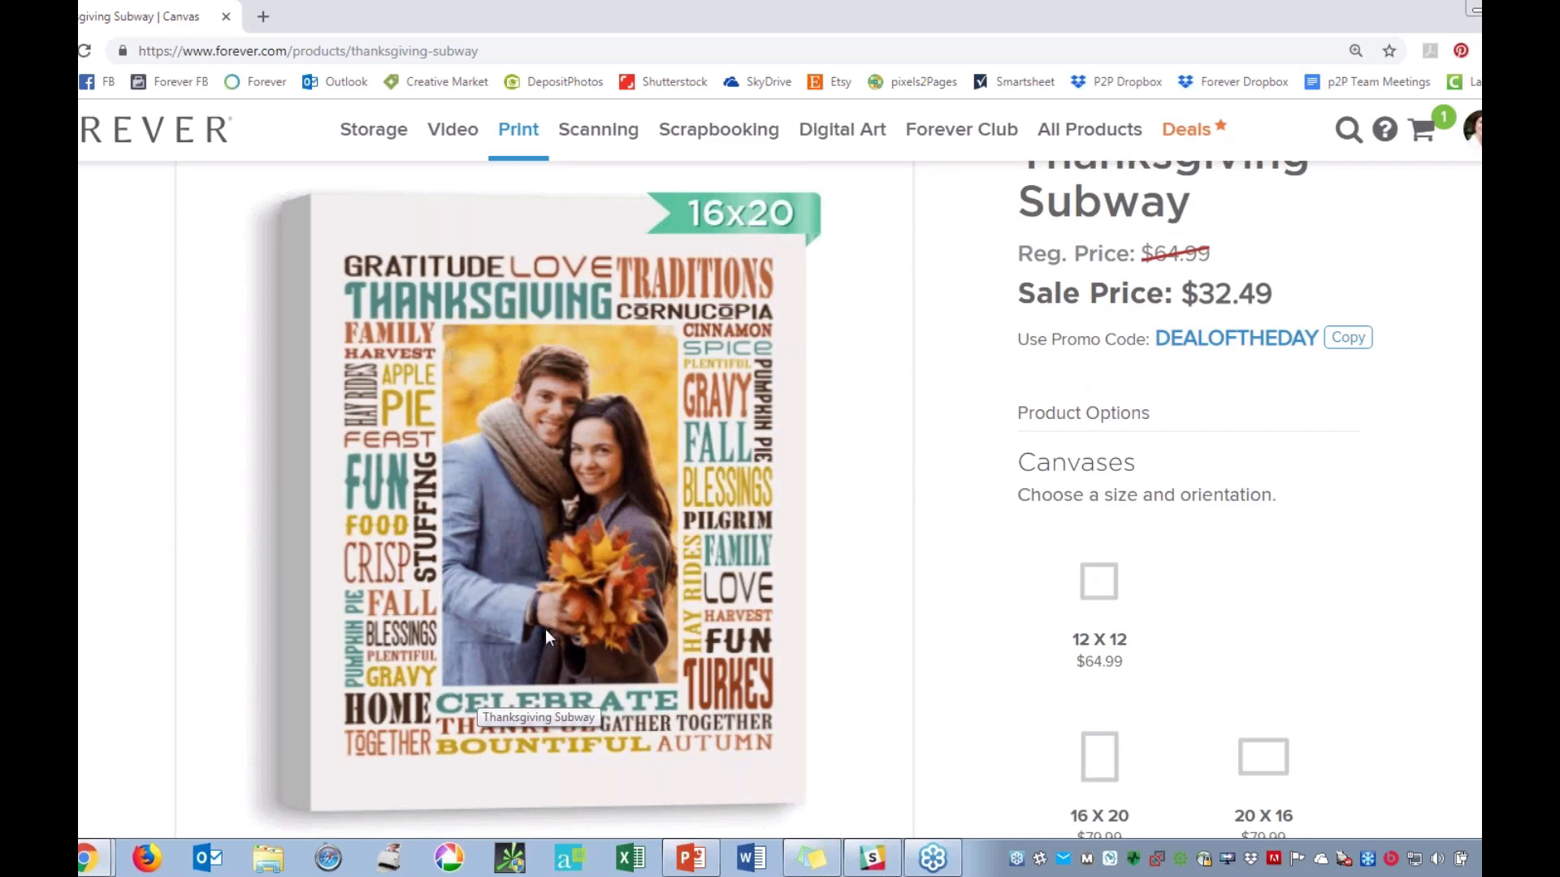
scroll(544, 629, "down", 2)
left_click(487, 747)
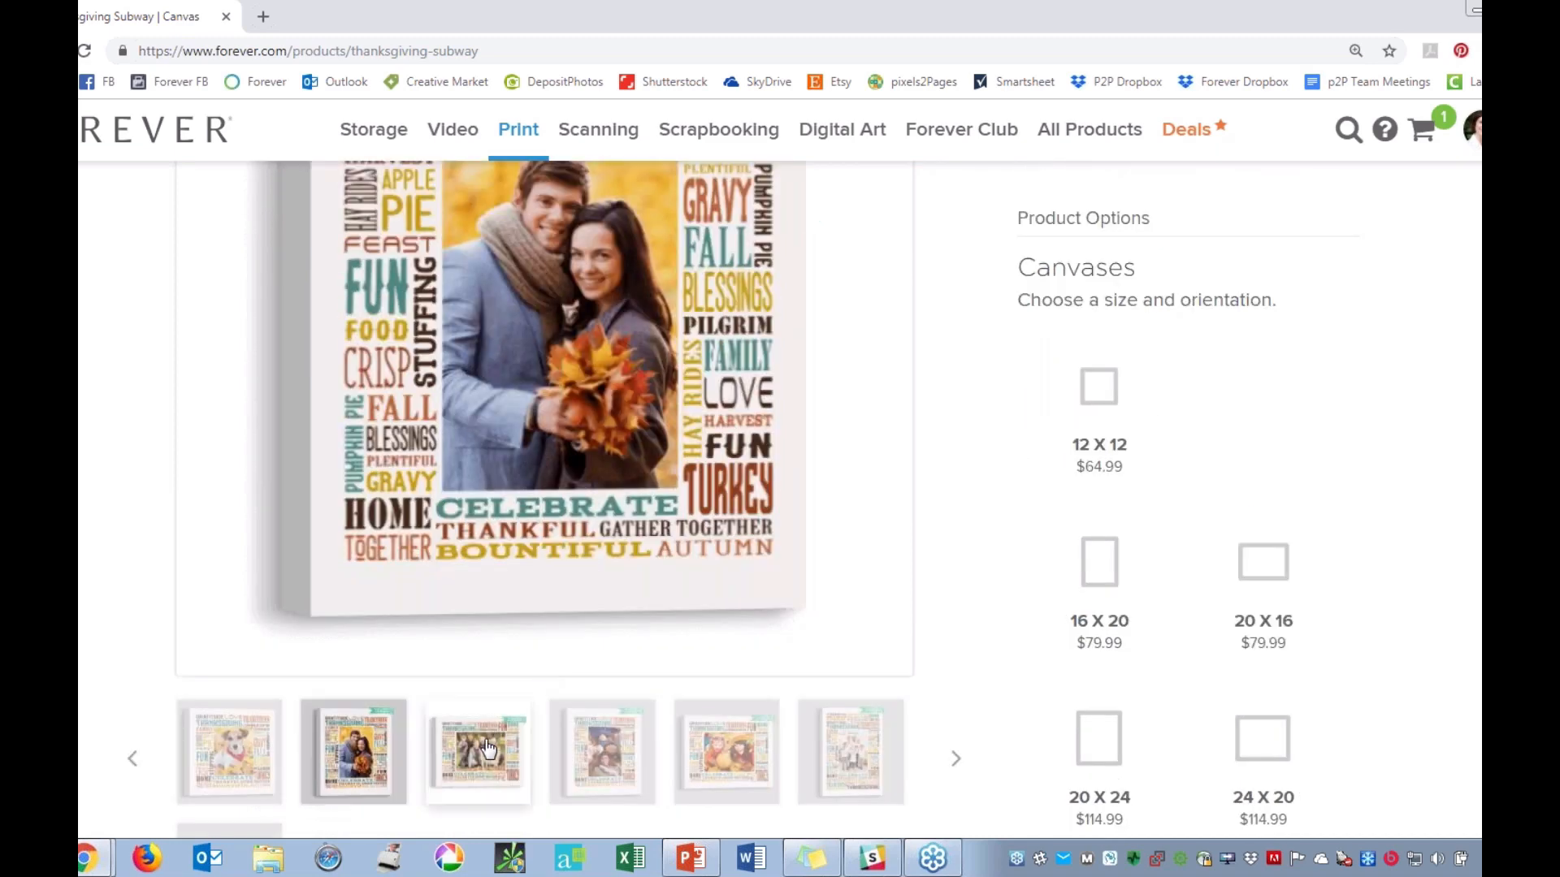
scroll(792, 398, "up", 2)
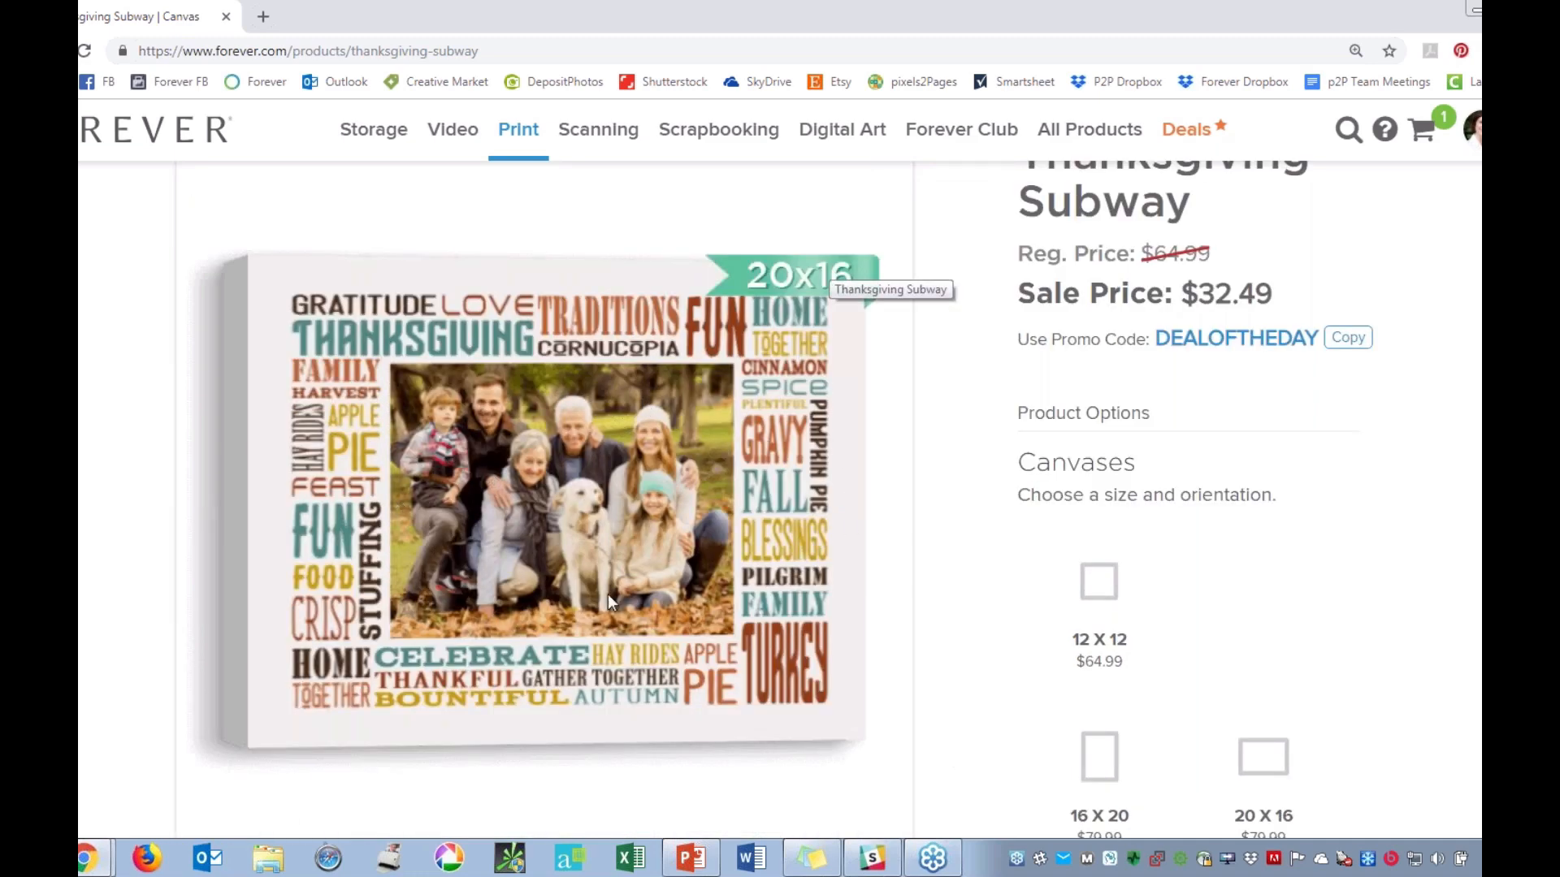
scroll(618, 631, "down", 3)
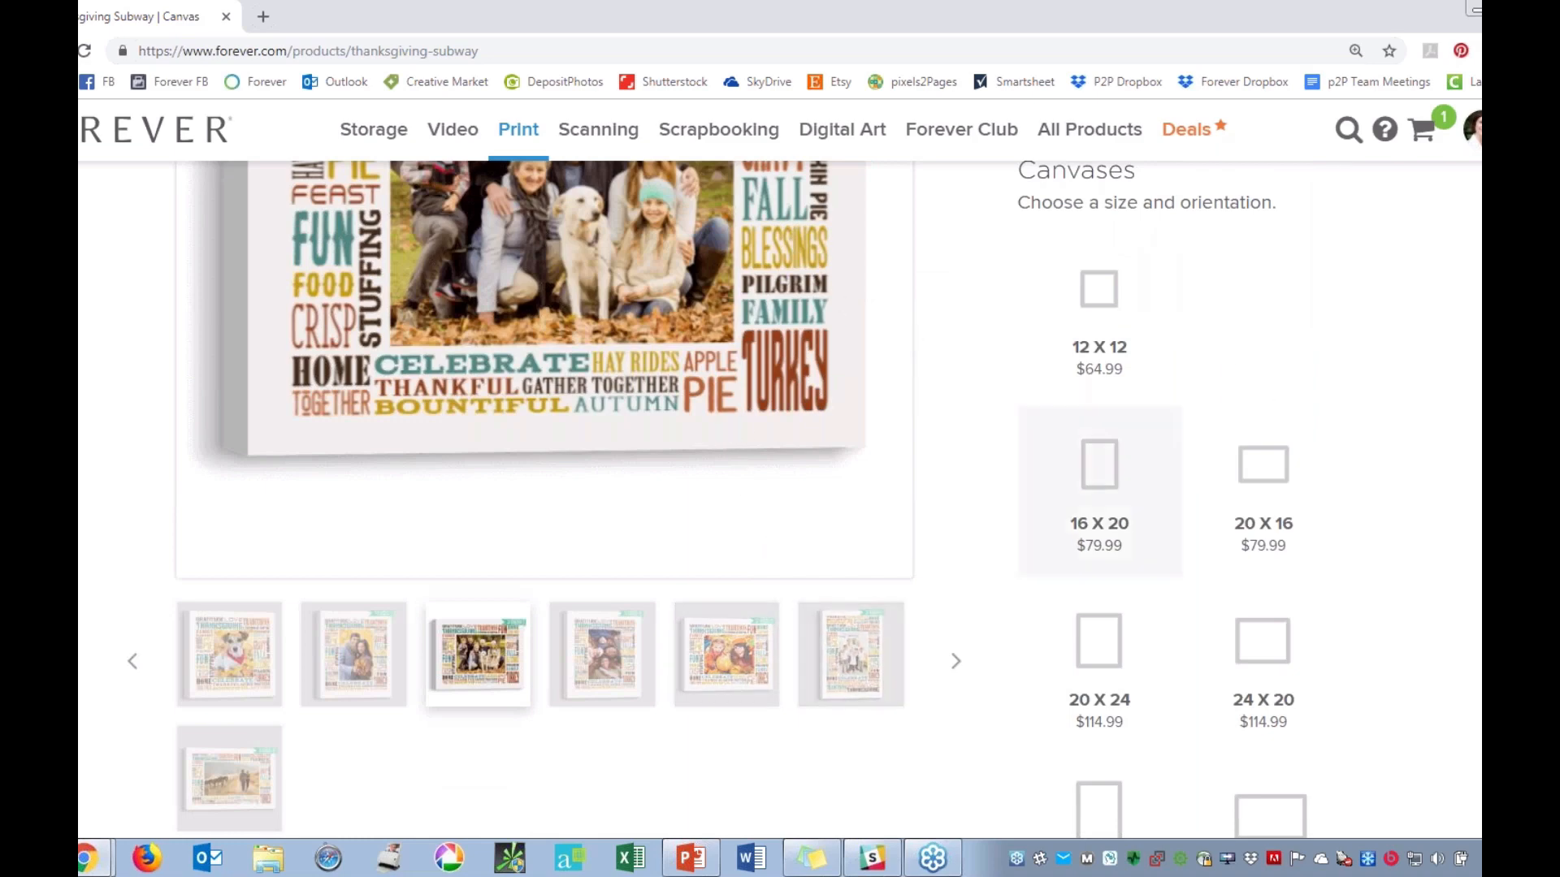
Choose the 20 X 16 landscape size for the Thanksgiving Subway canvas and start designing it.
scroll(1099, 488, "up", 1)
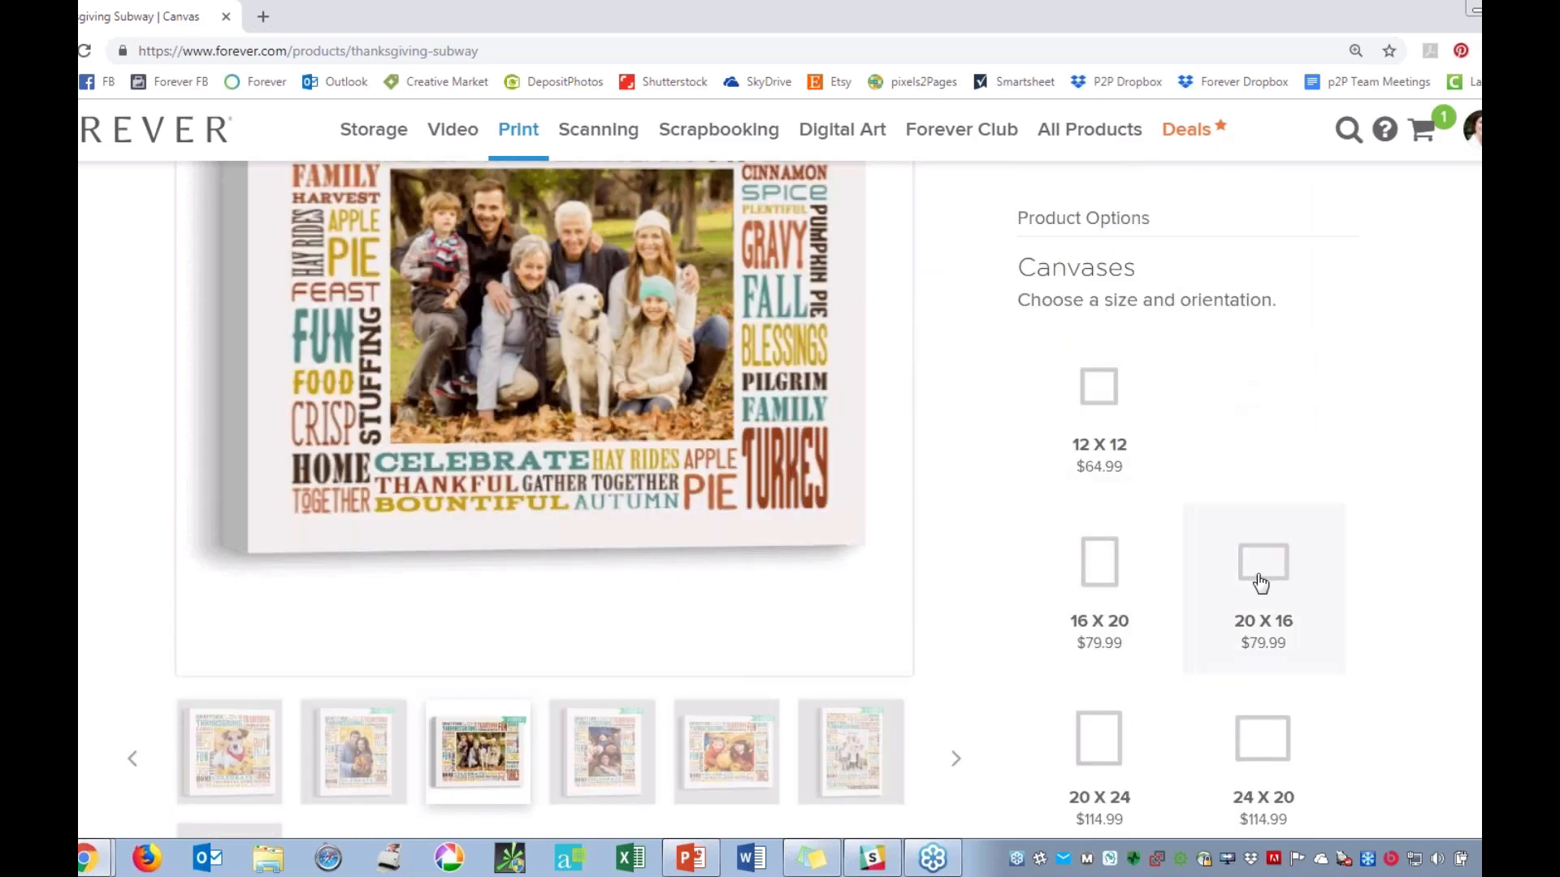
left_click(1261, 587)
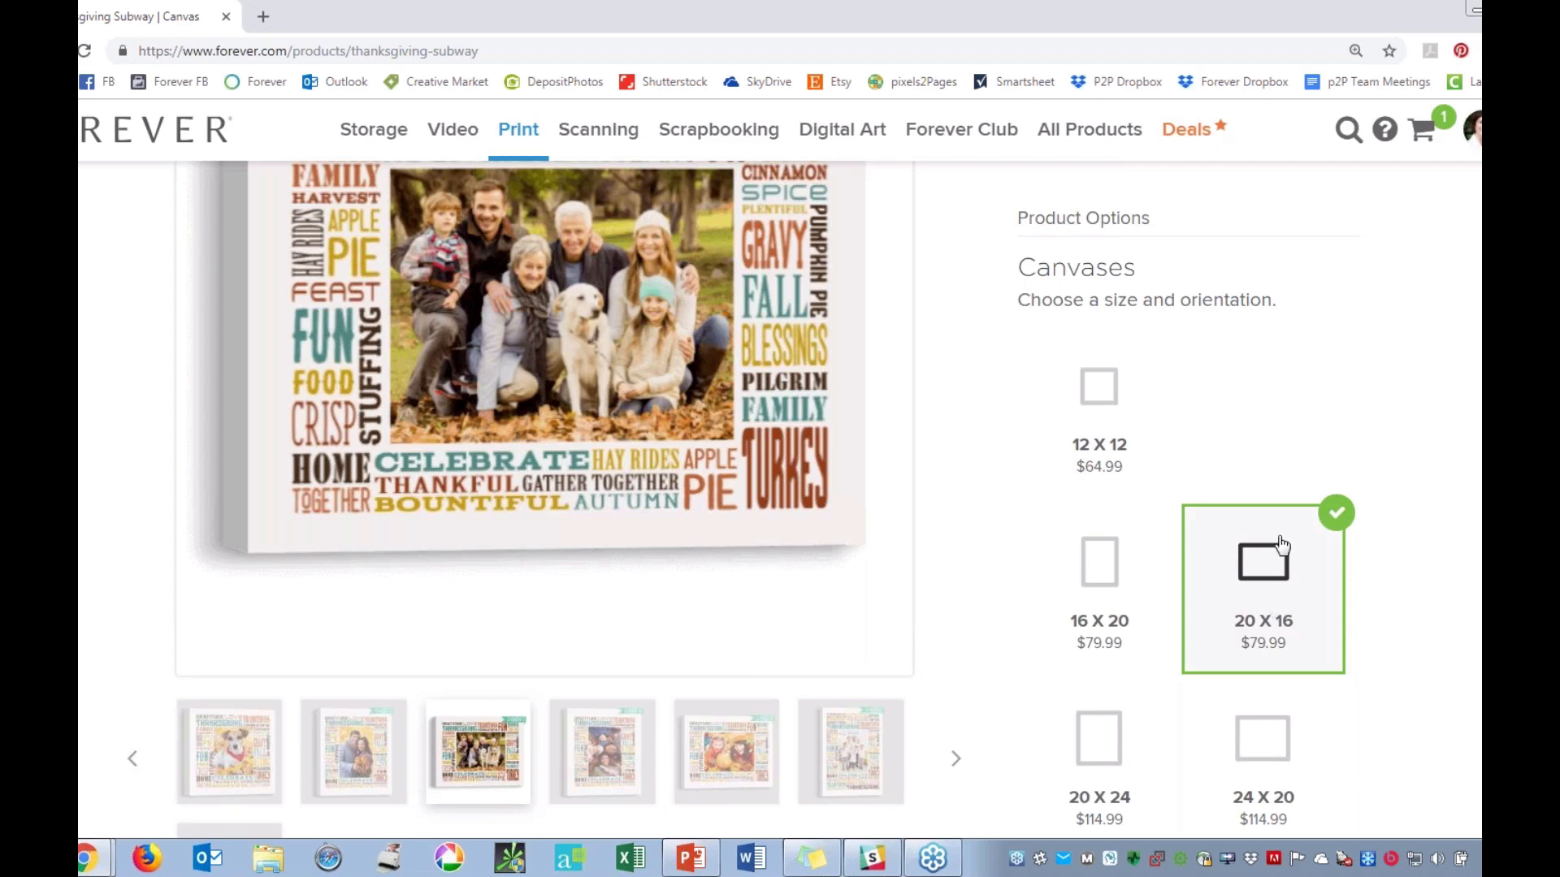
scroll(1279, 552, "down", 6)
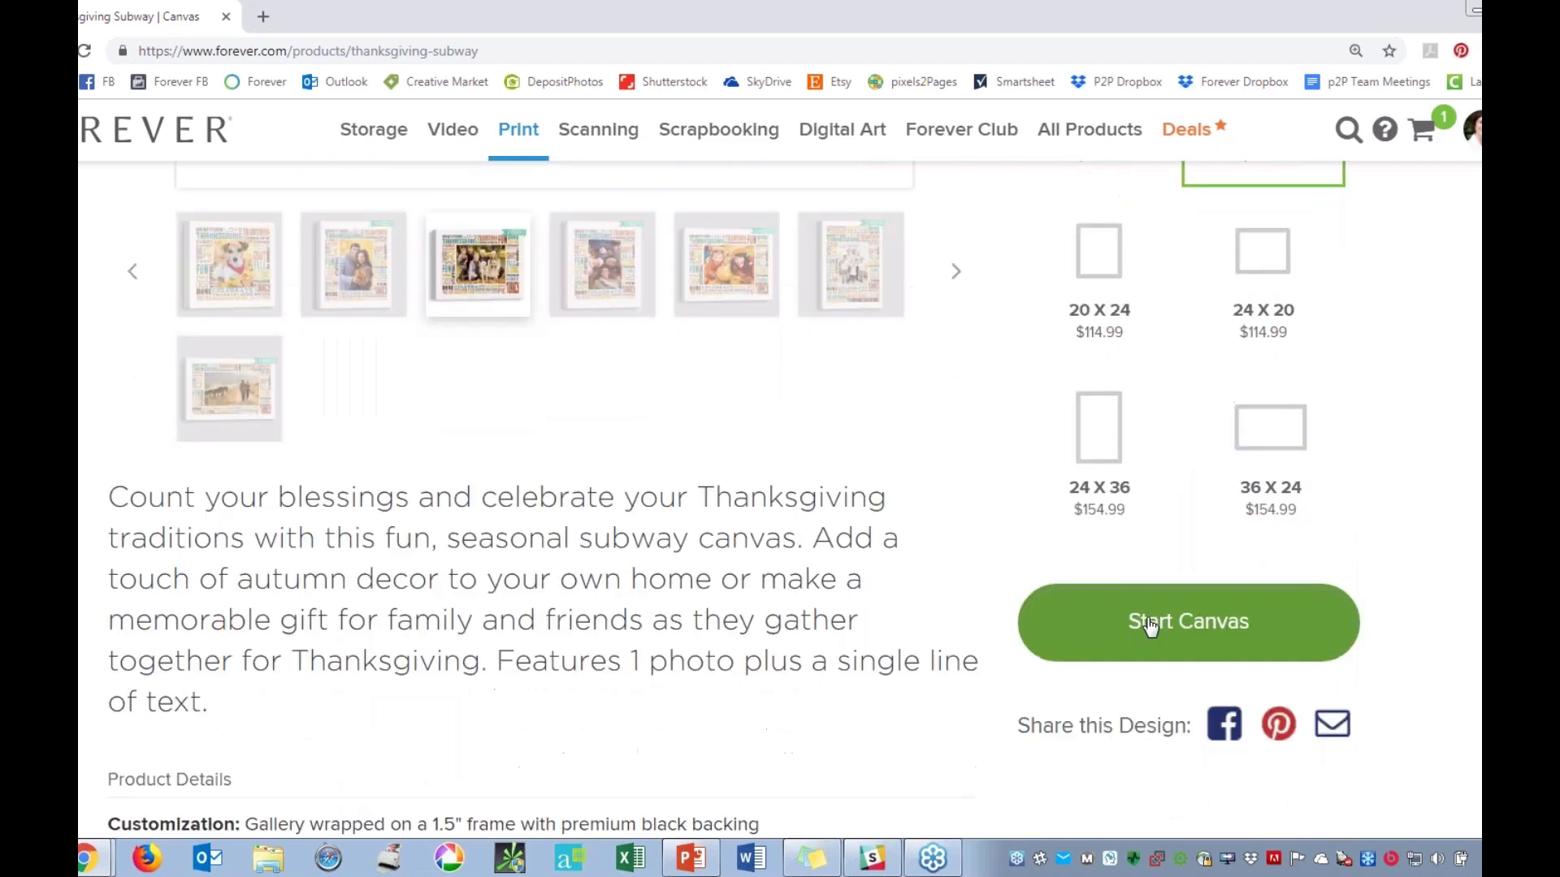
left_click(1149, 623)
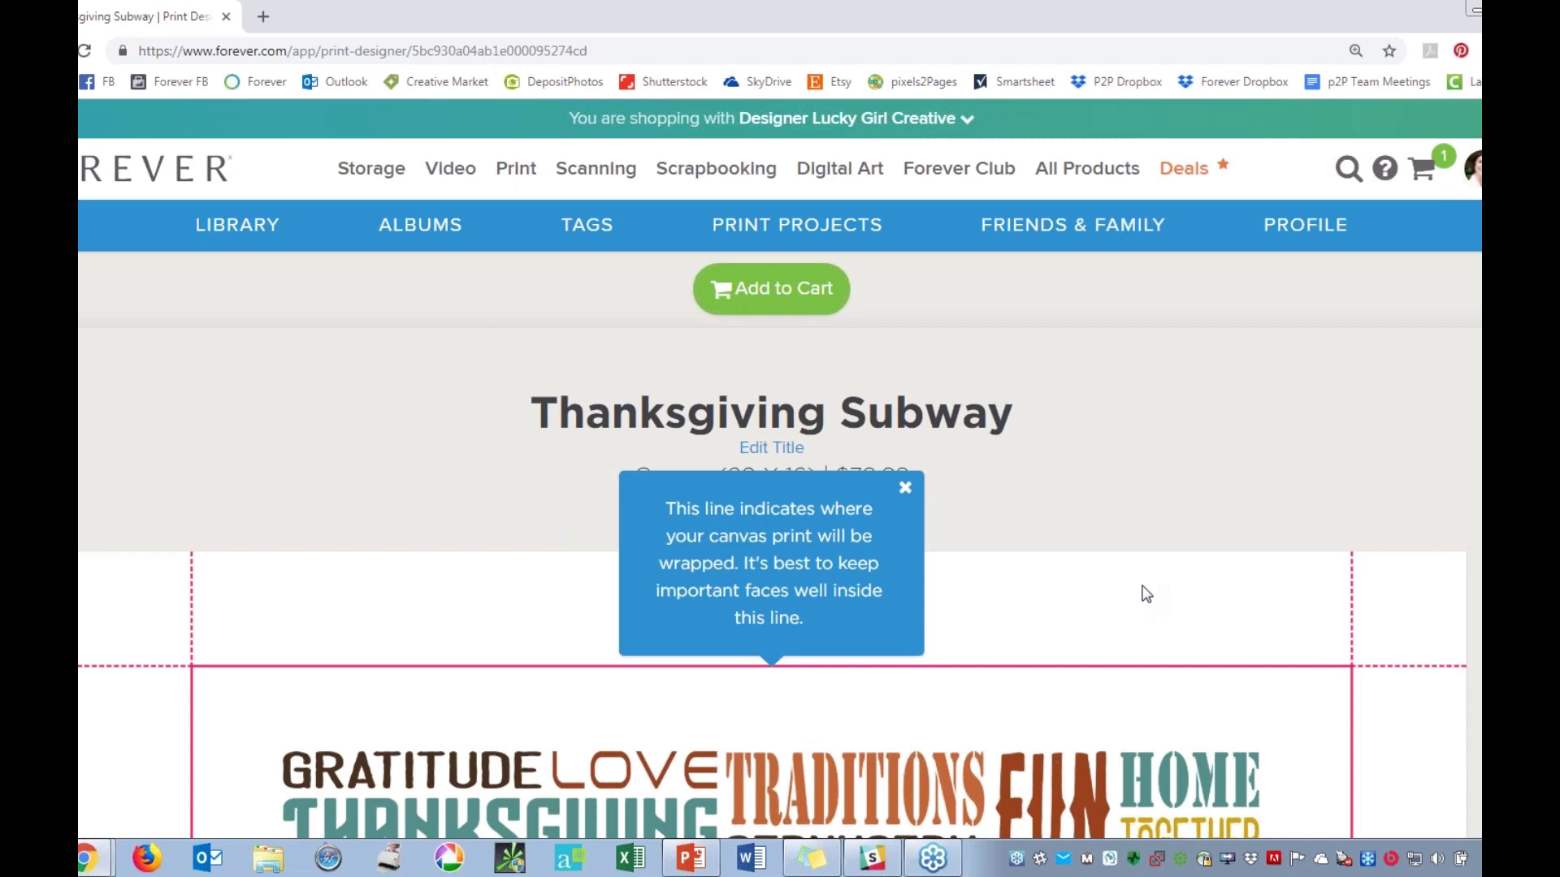
Review the wrap guide lines around the canvas design and dismiss the tips about wrapping and optional text.
scroll(1142, 592, "down", 2)
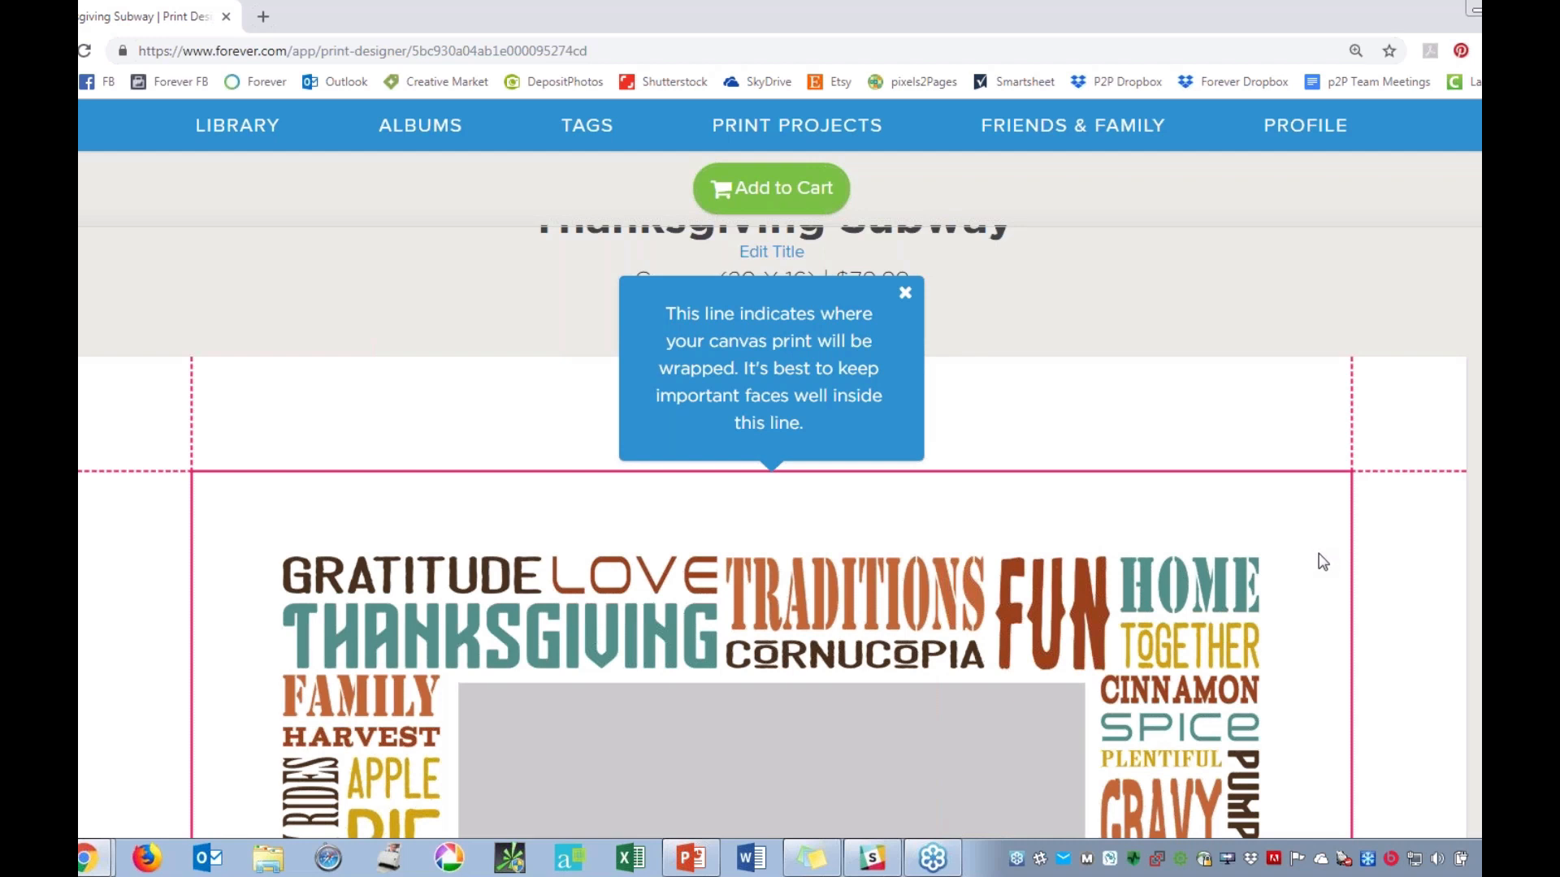
scroll(313, 329, "down", 1)
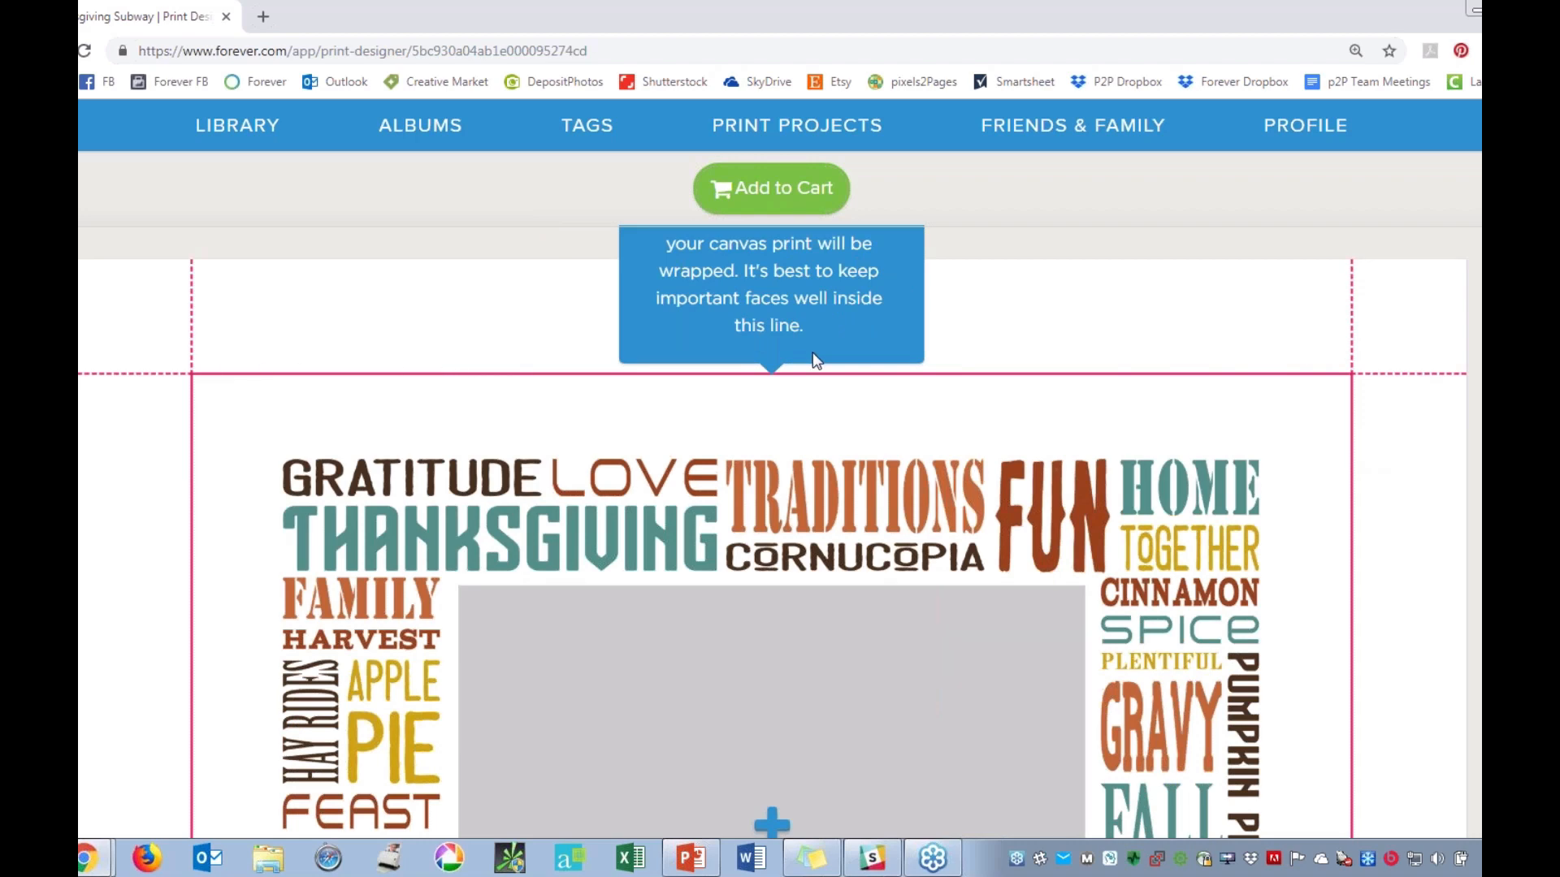
scroll(815, 361, "up", 2)
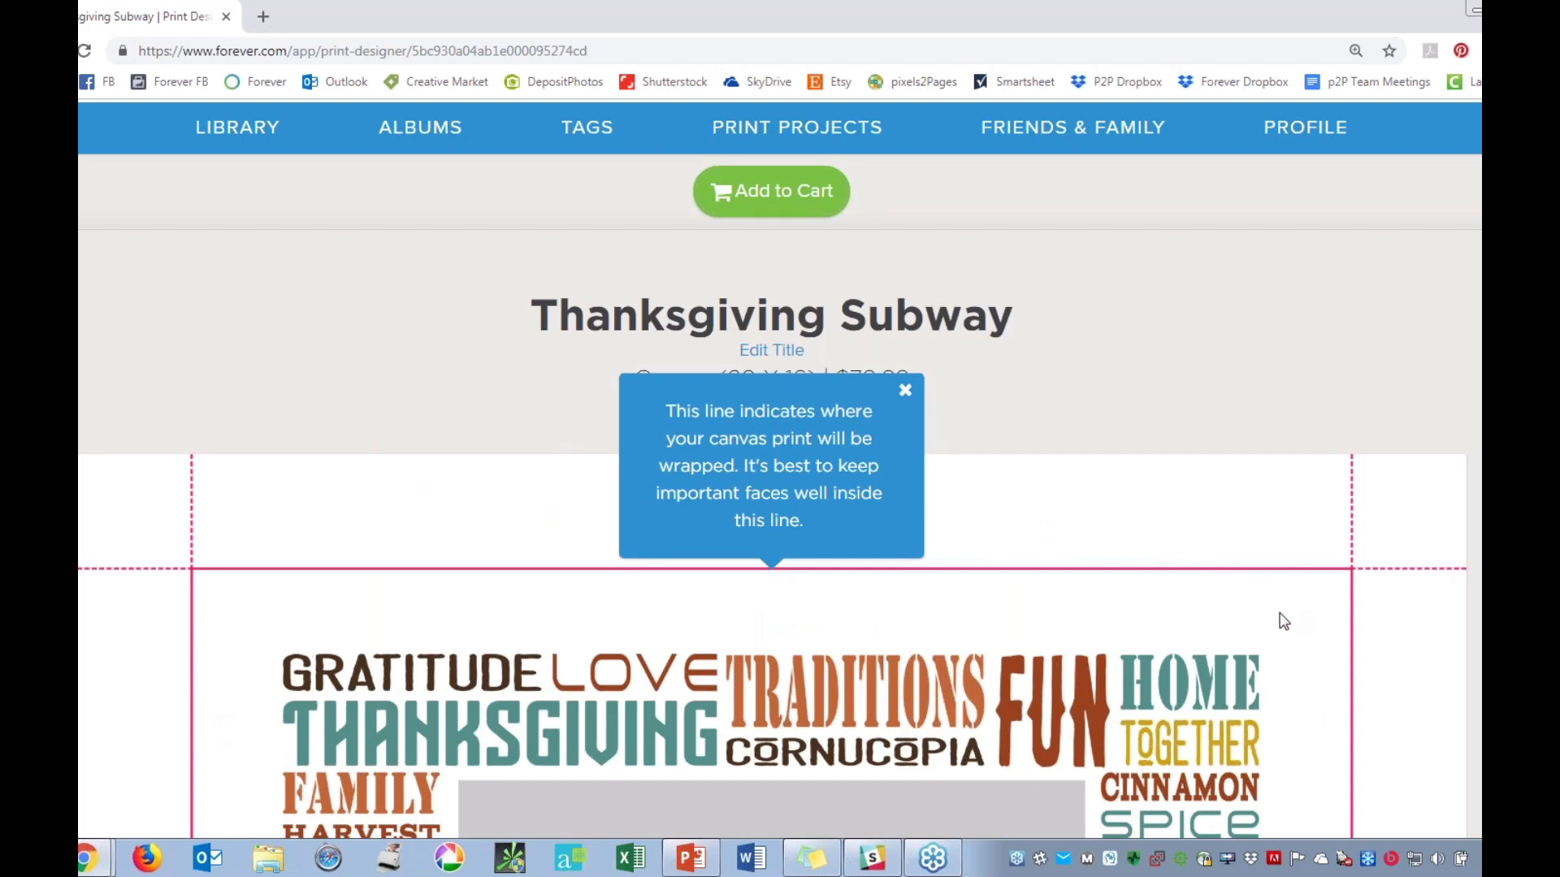
scroll(1283, 621, "down", 3)
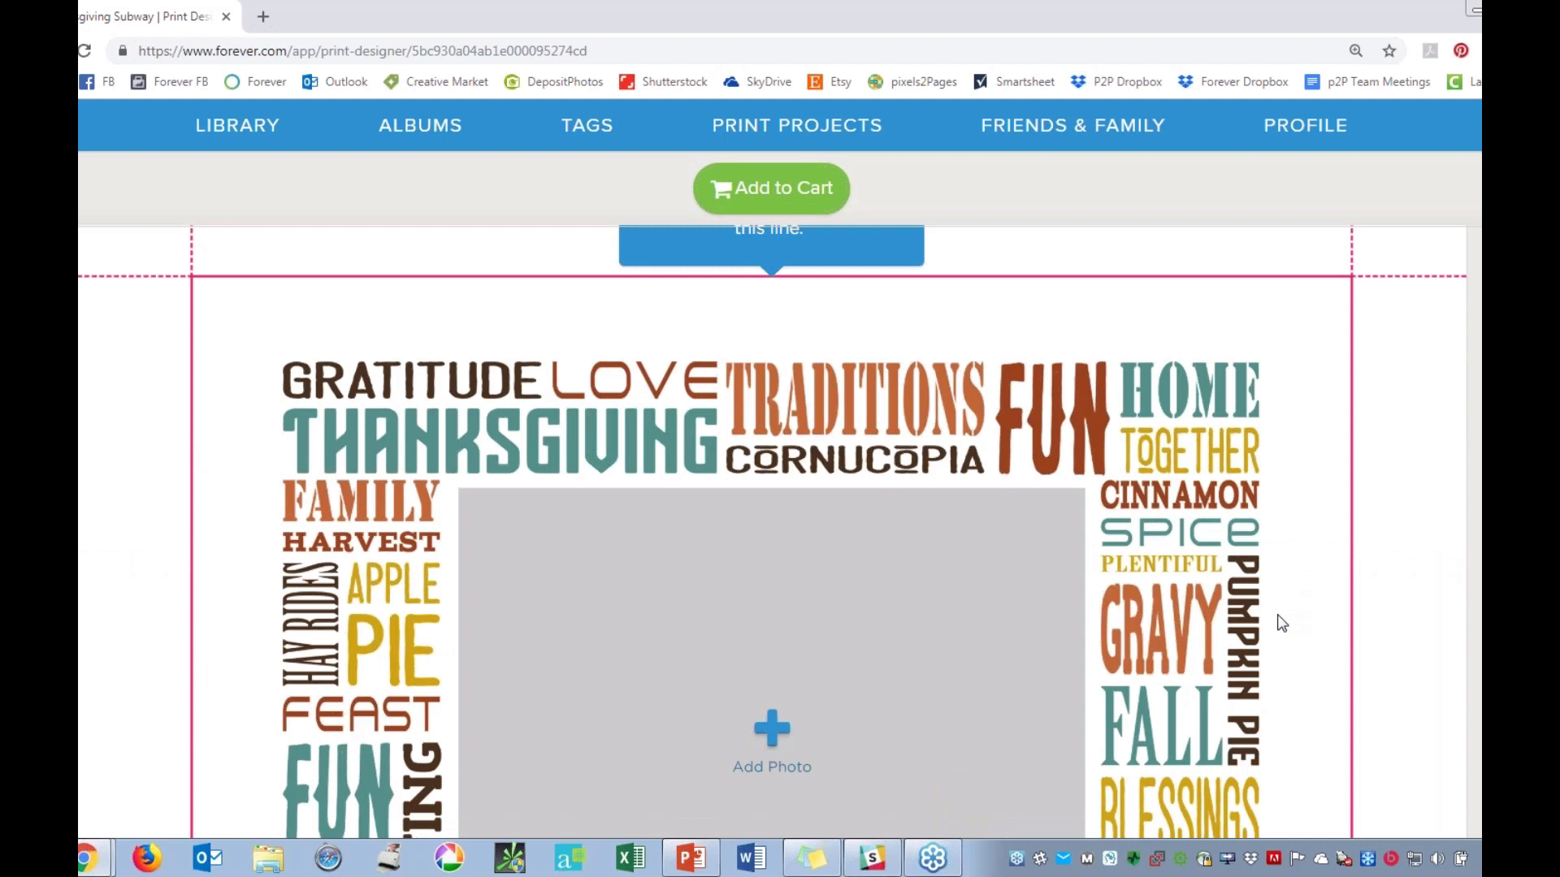
scroll(1277, 623, "up", 1)
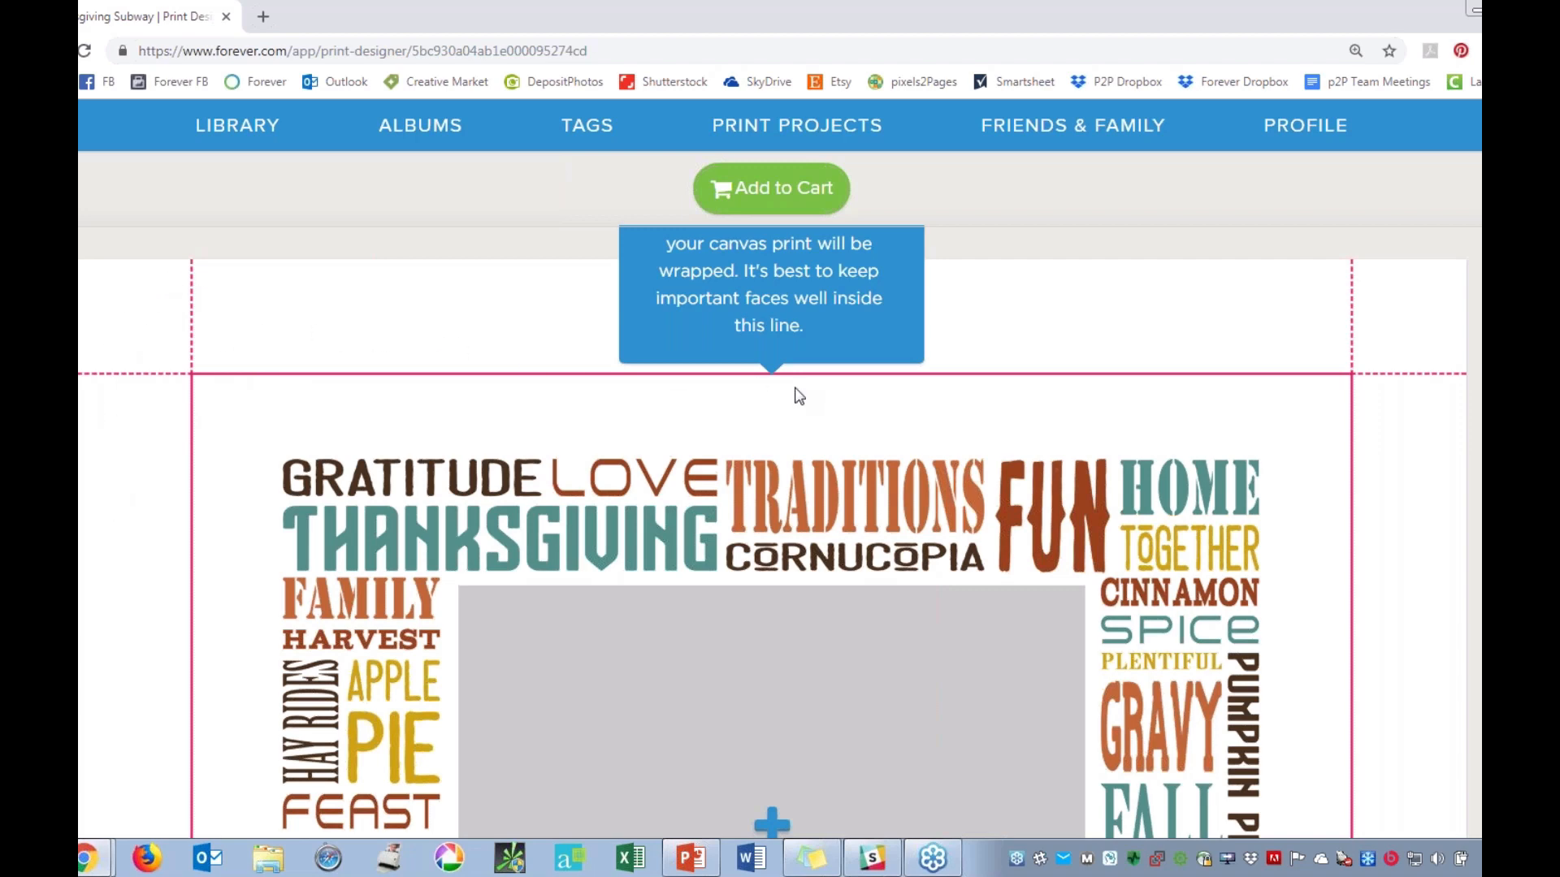
scroll(905, 496, "up", 4)
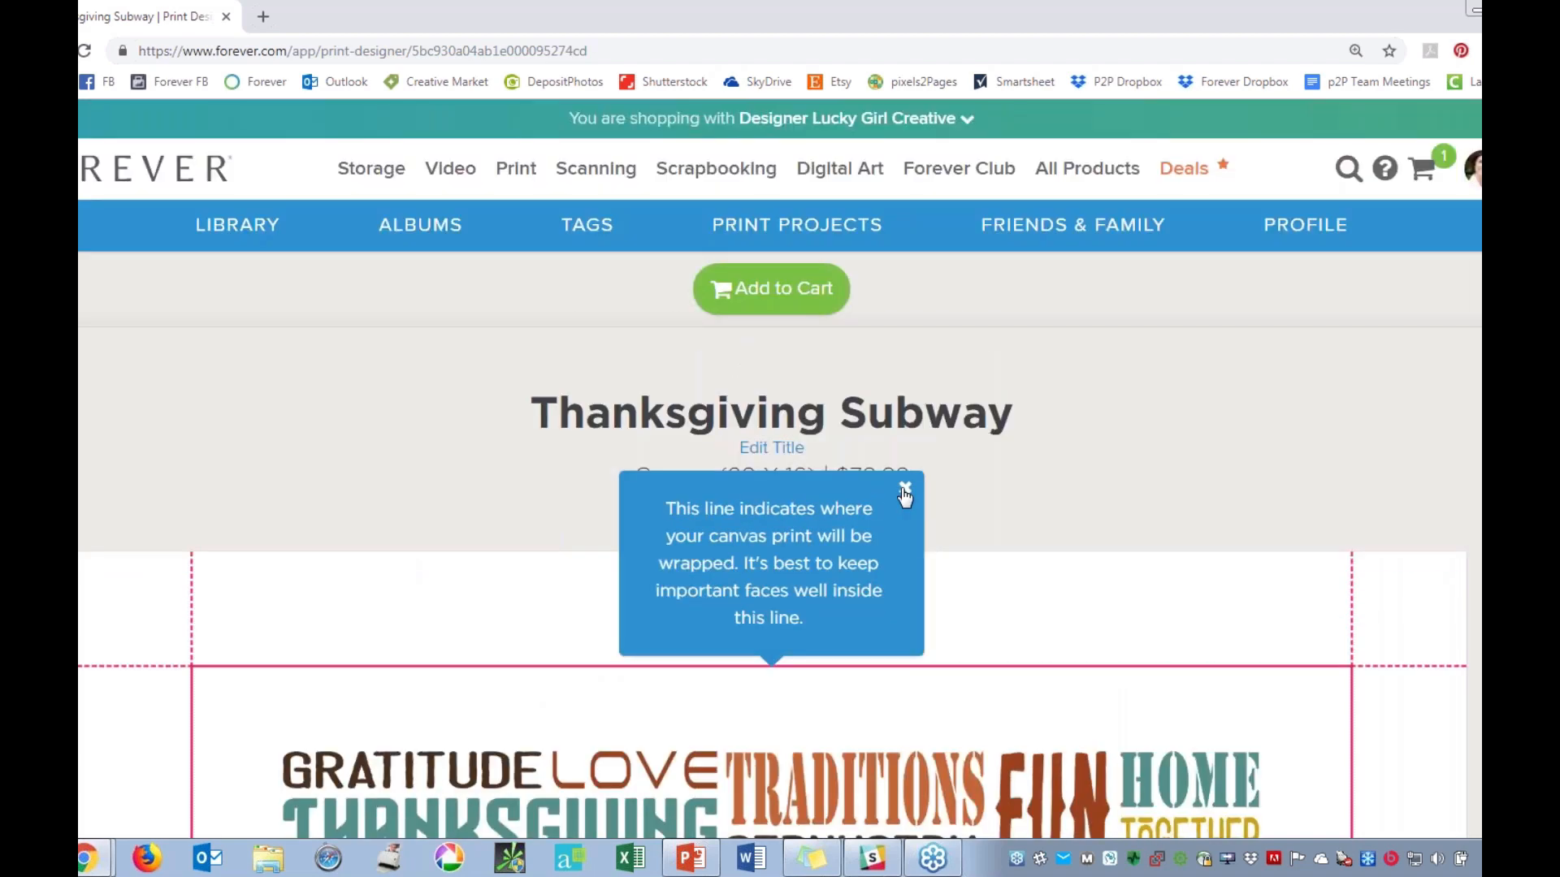
left_click(905, 490)
scroll(1119, 478, "down", 4)
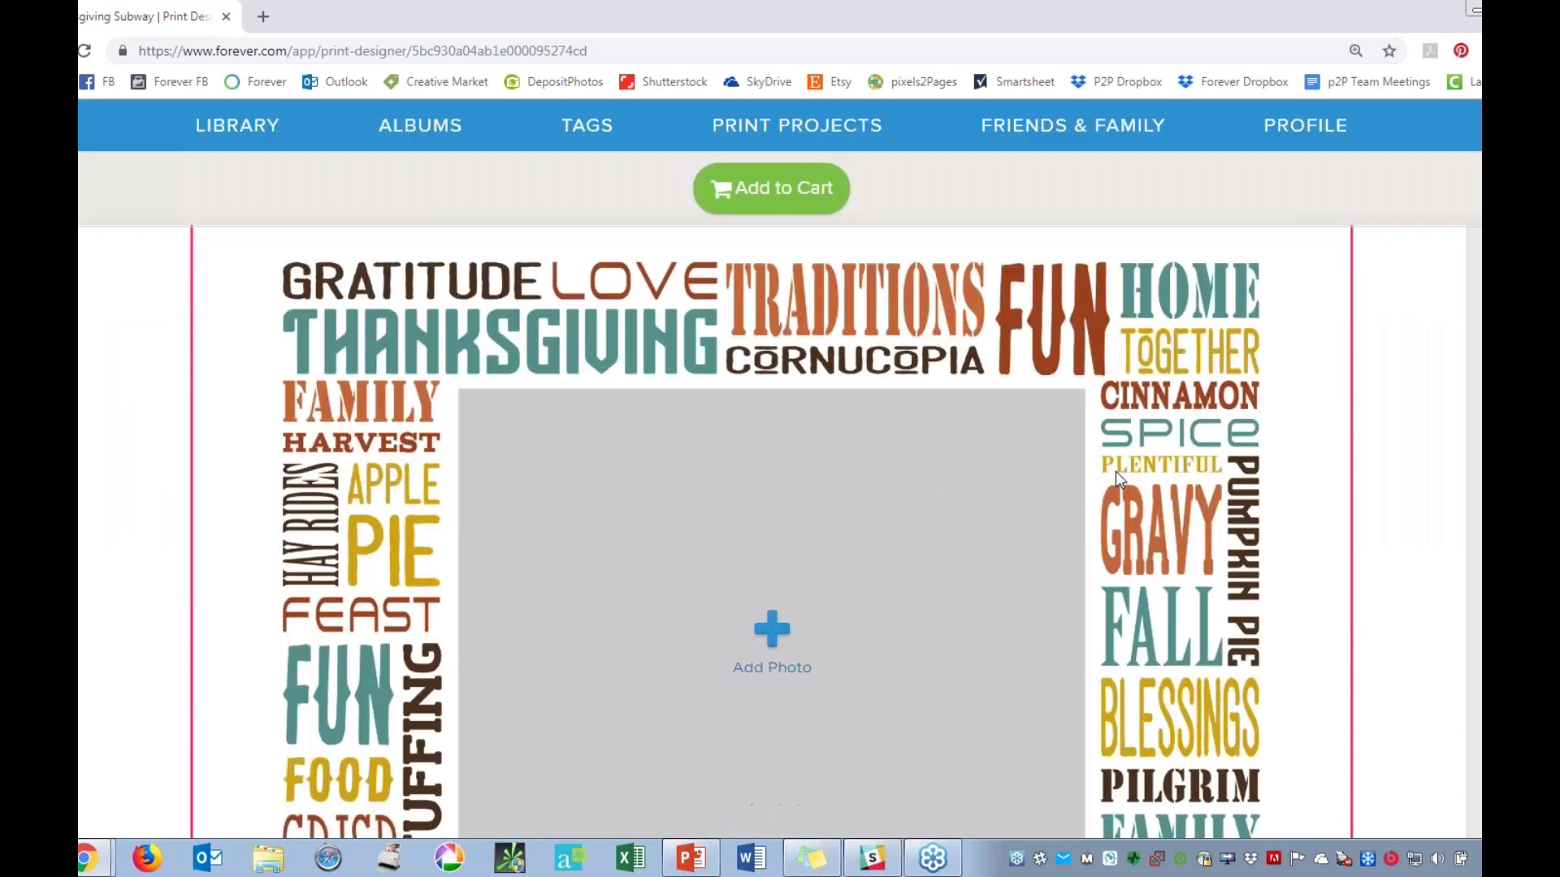
scroll(1115, 471, "down", 2)
scroll(756, 683, "down", 2)
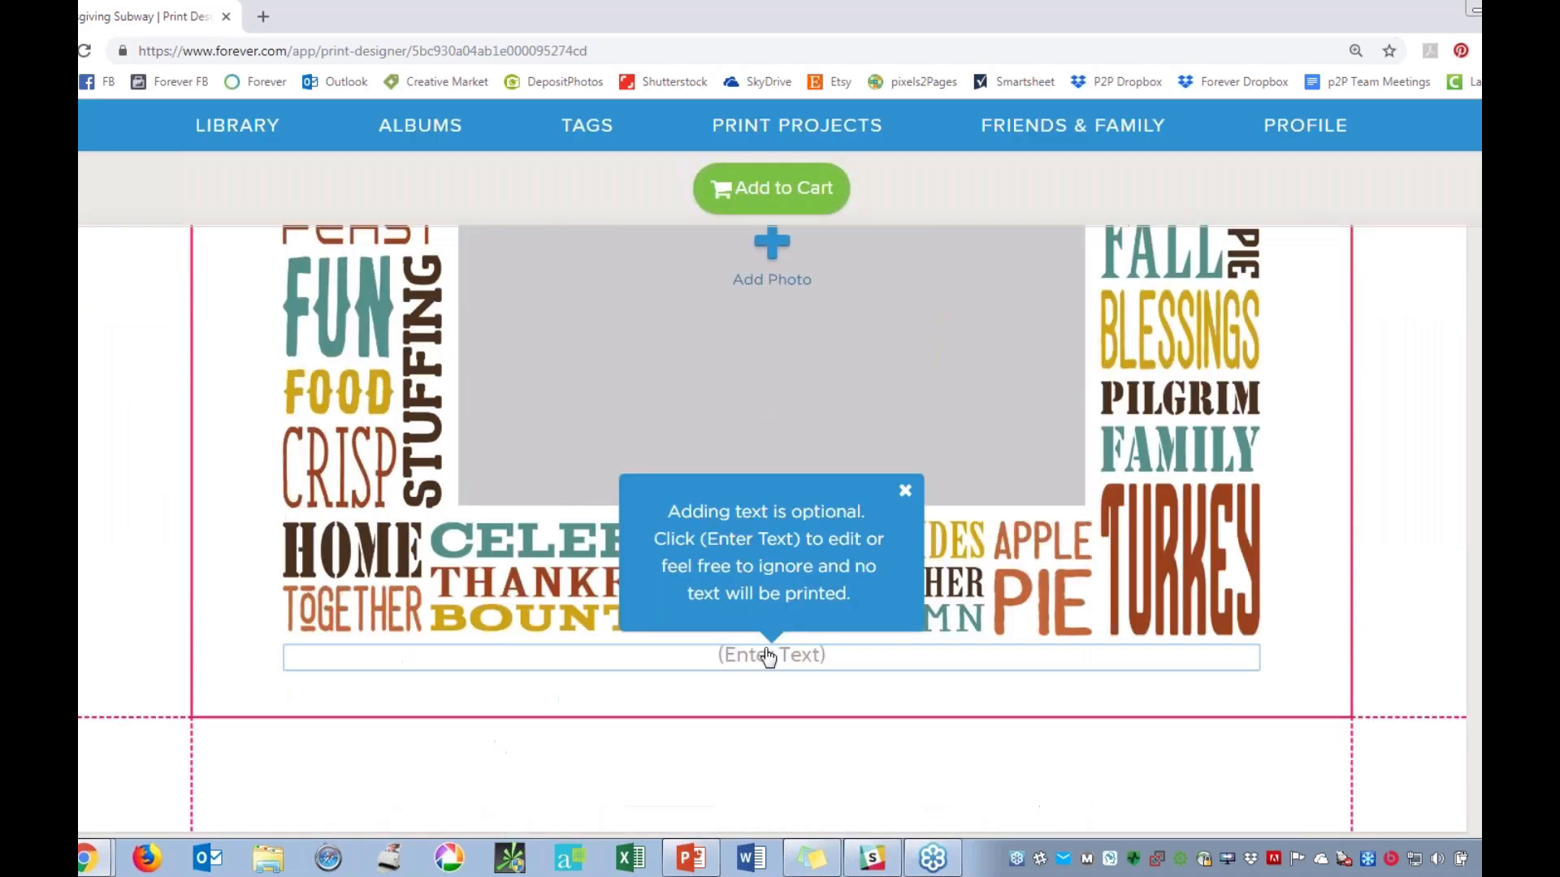
left_click(905, 492)
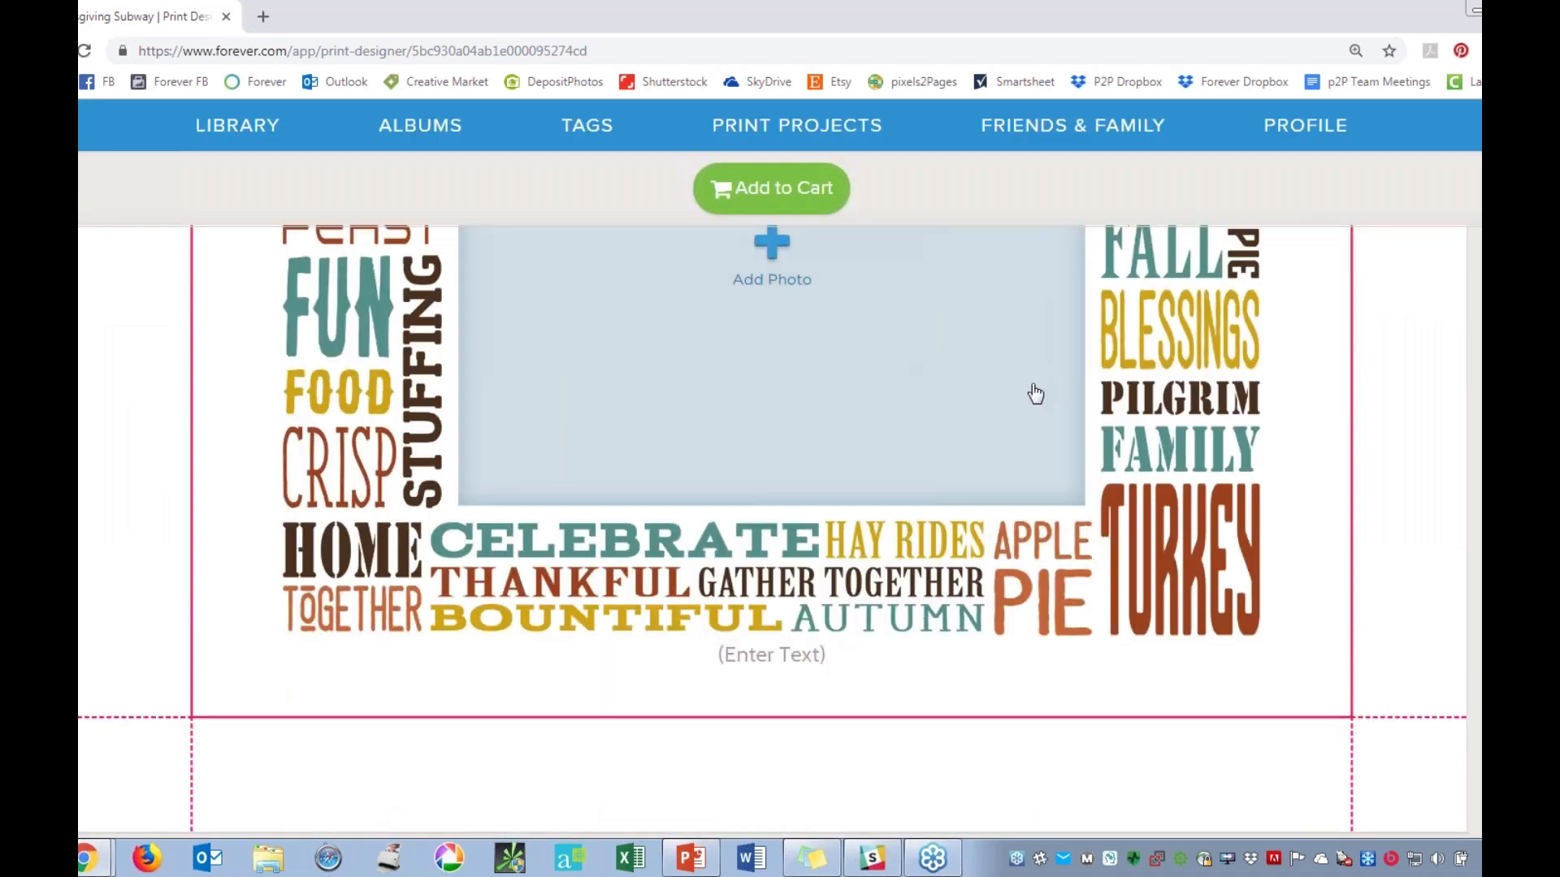
Fill the canvas's empty photo frame with the library photo of the seated family of four with their white dog.
scroll(1016, 414, "up", 2)
left_click(788, 481)
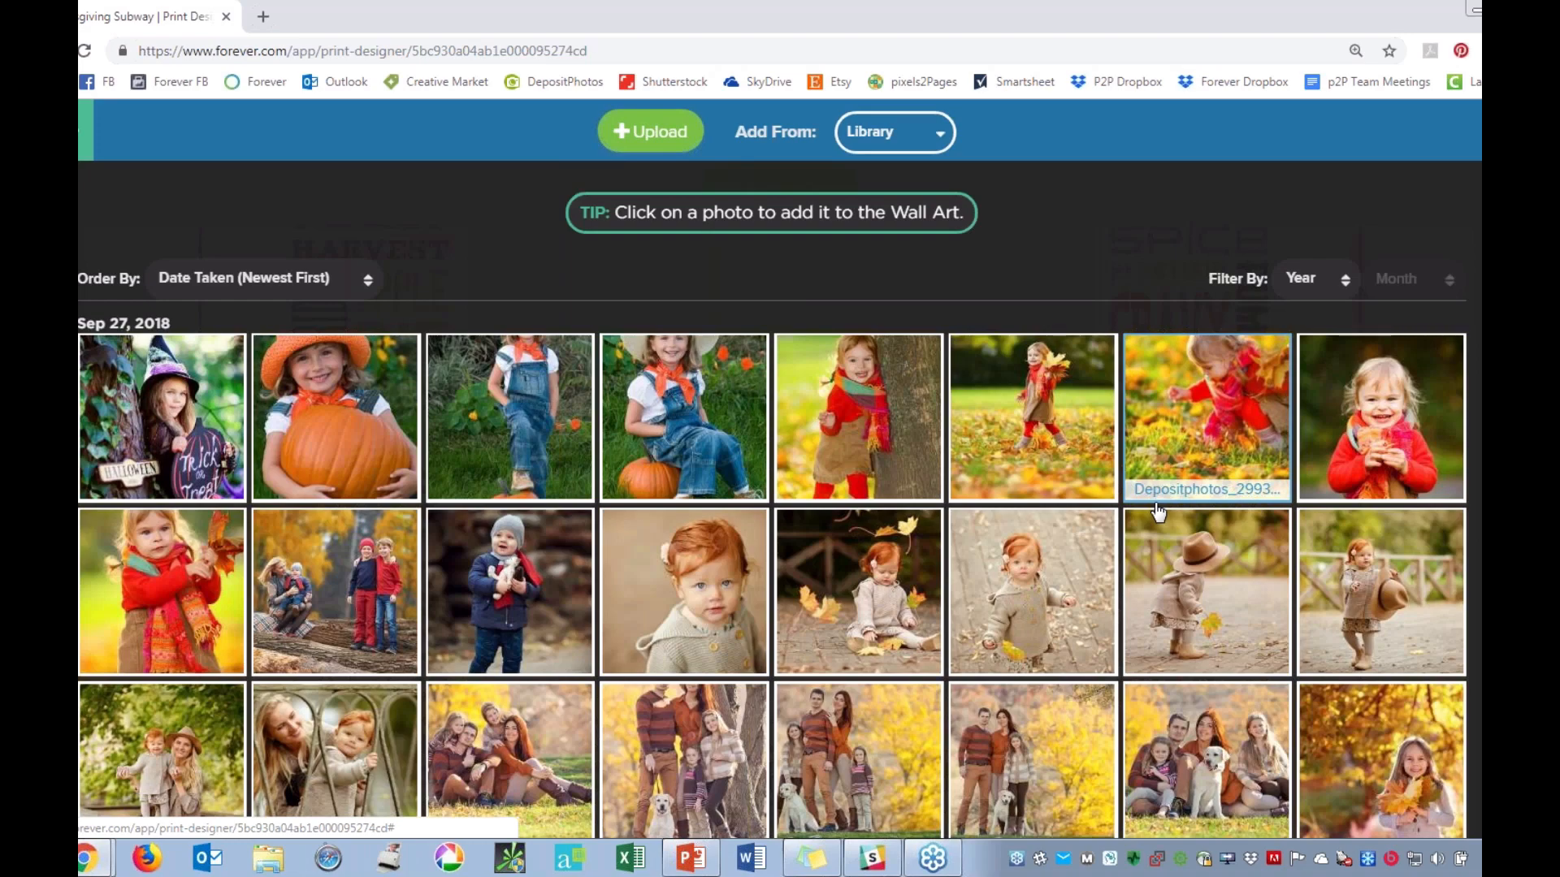
scroll(1157, 512, "down", 4)
left_click(1229, 552)
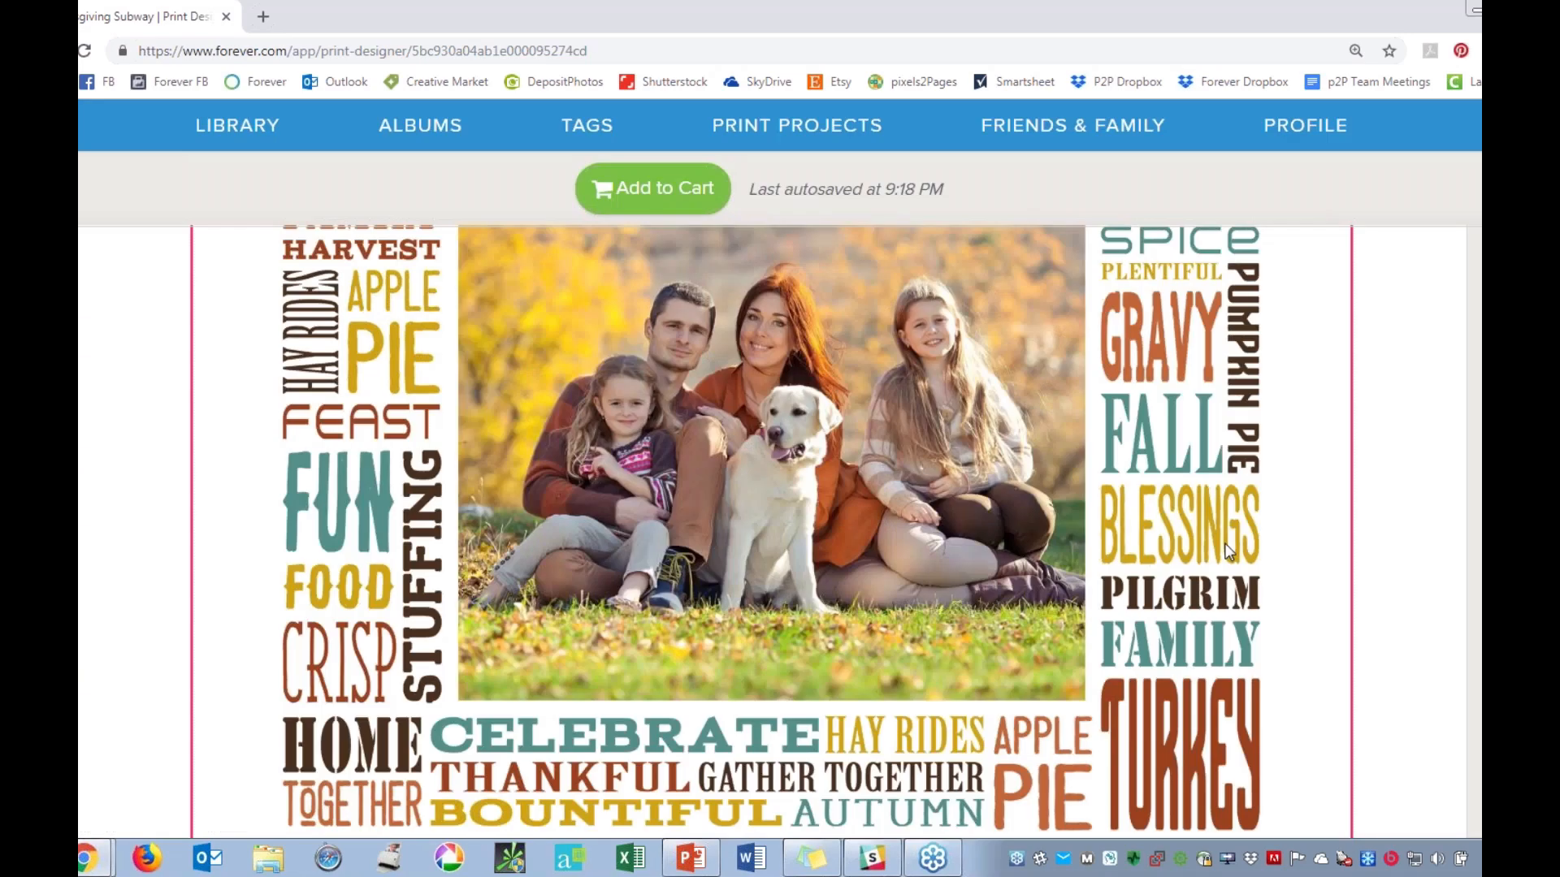
Try enlarging the family photo within its frame by one zoom level, and return it to its original zoom.
scroll(1223, 551, "up", 2)
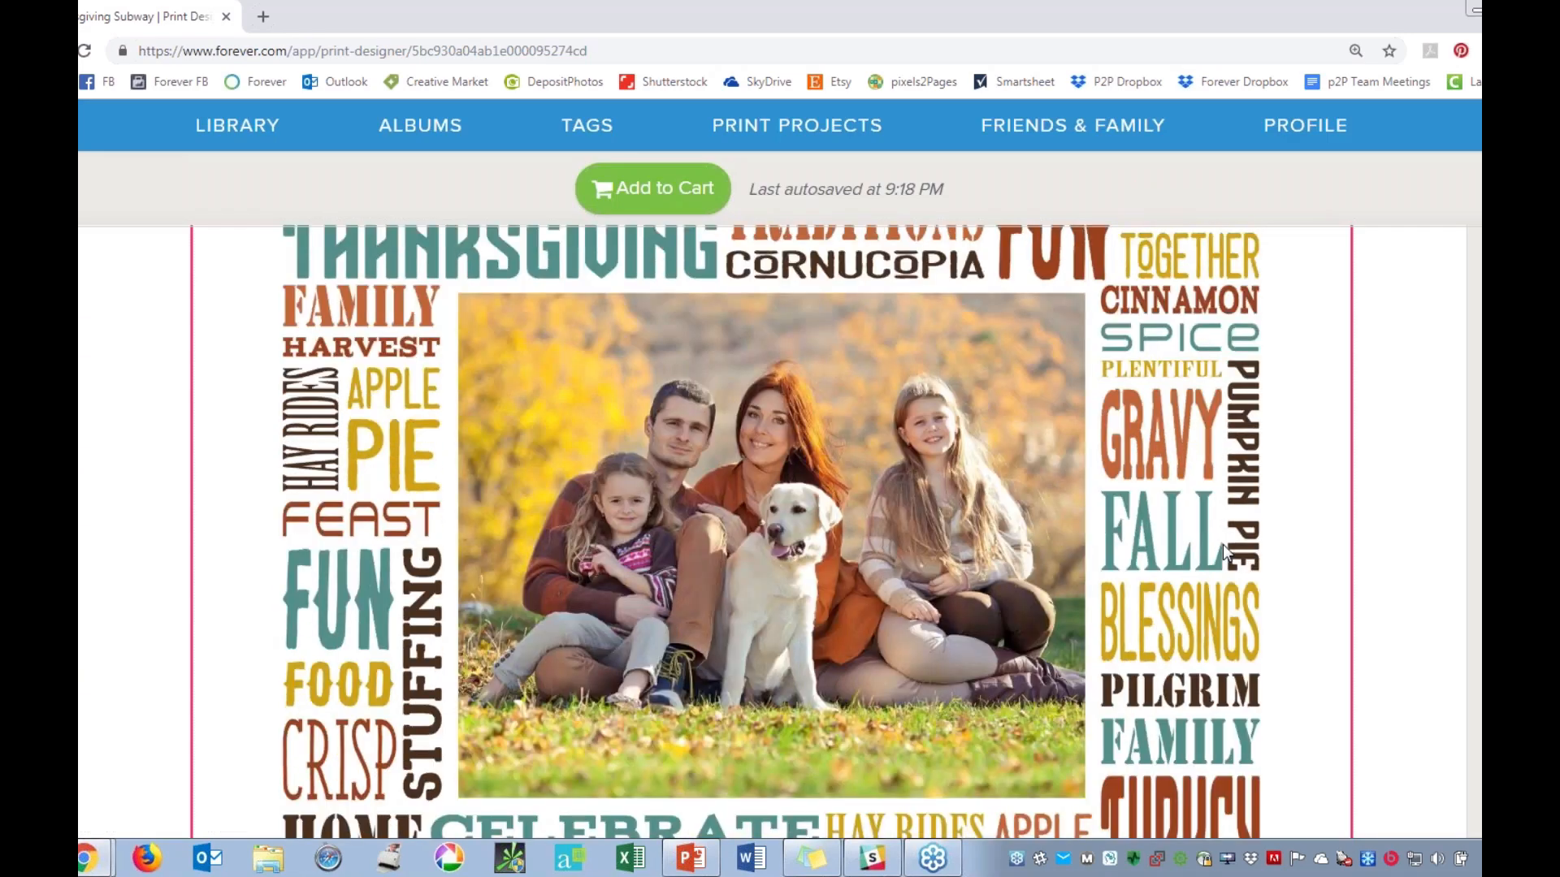
scroll(1222, 546, "down", 1)
scroll(845, 446, "up", 1)
left_click(840, 443)
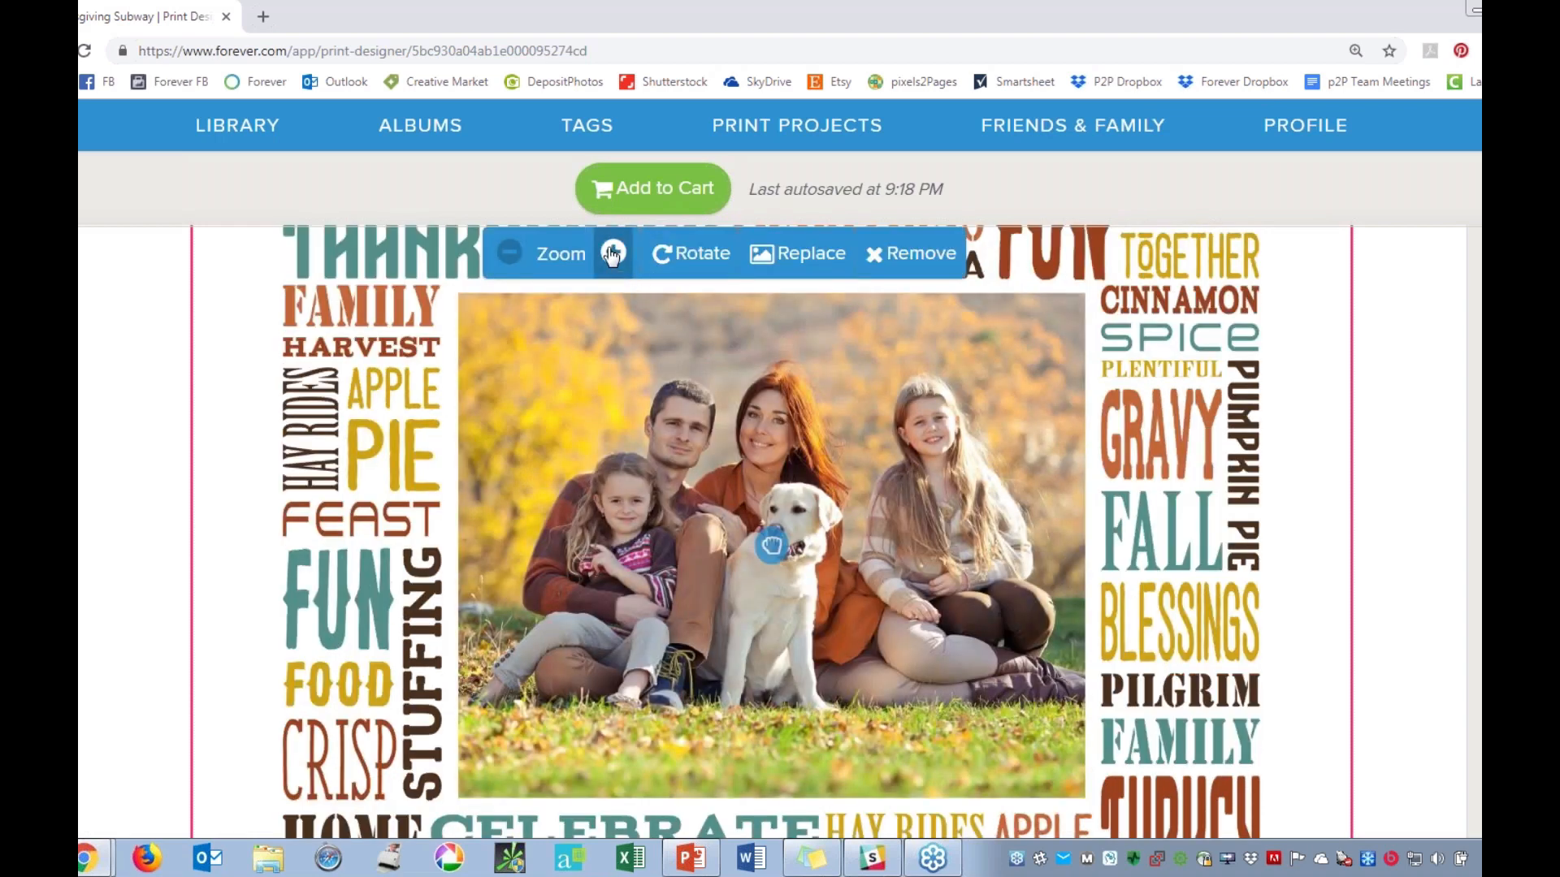
left_click(613, 254)
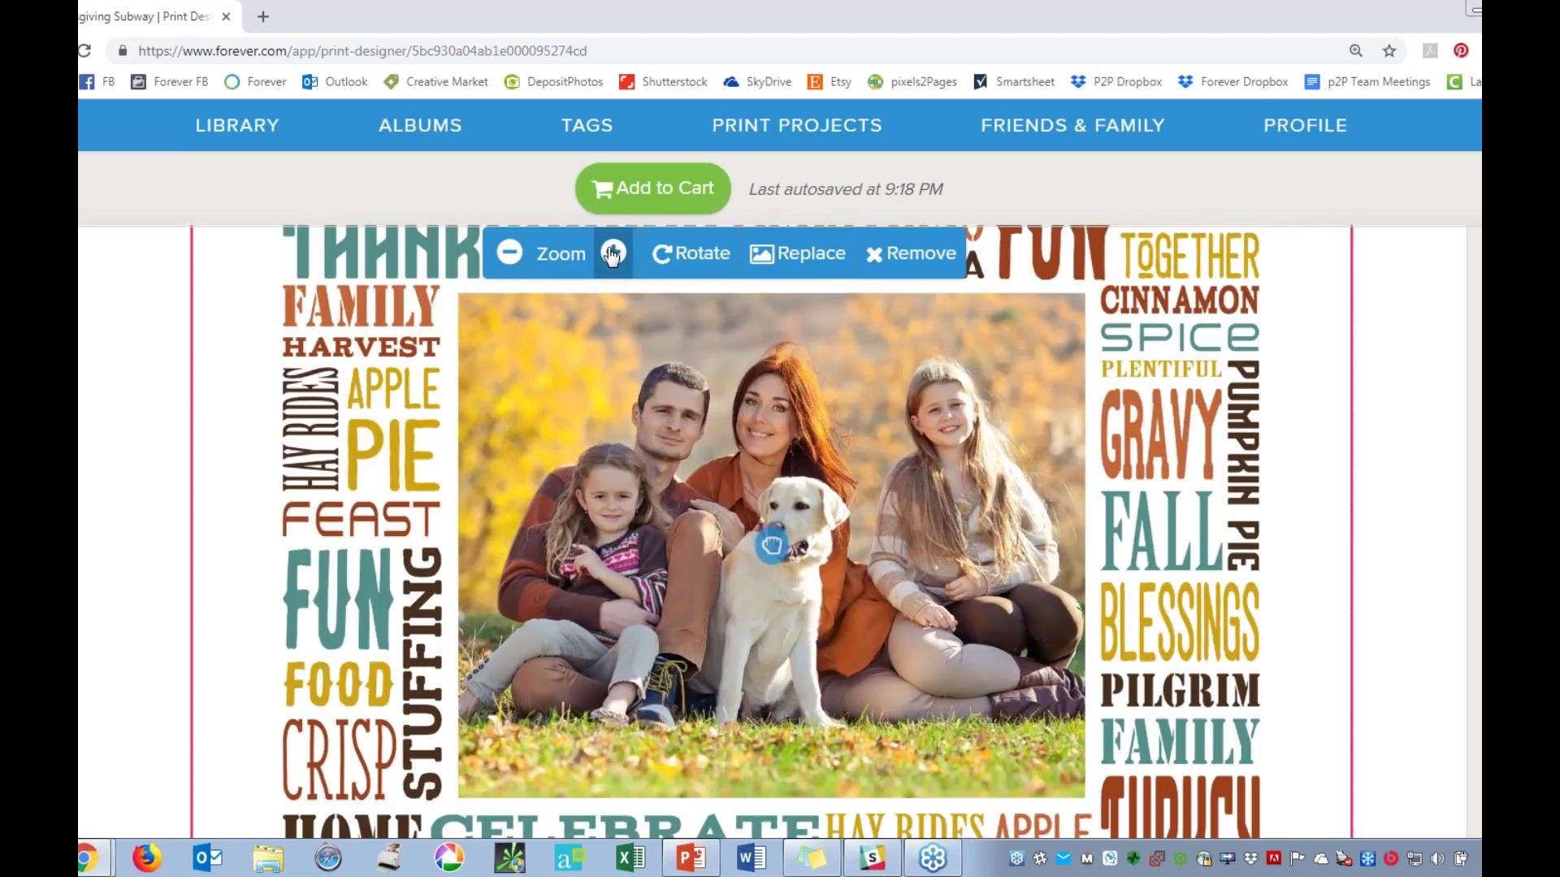
left_click(509, 254)
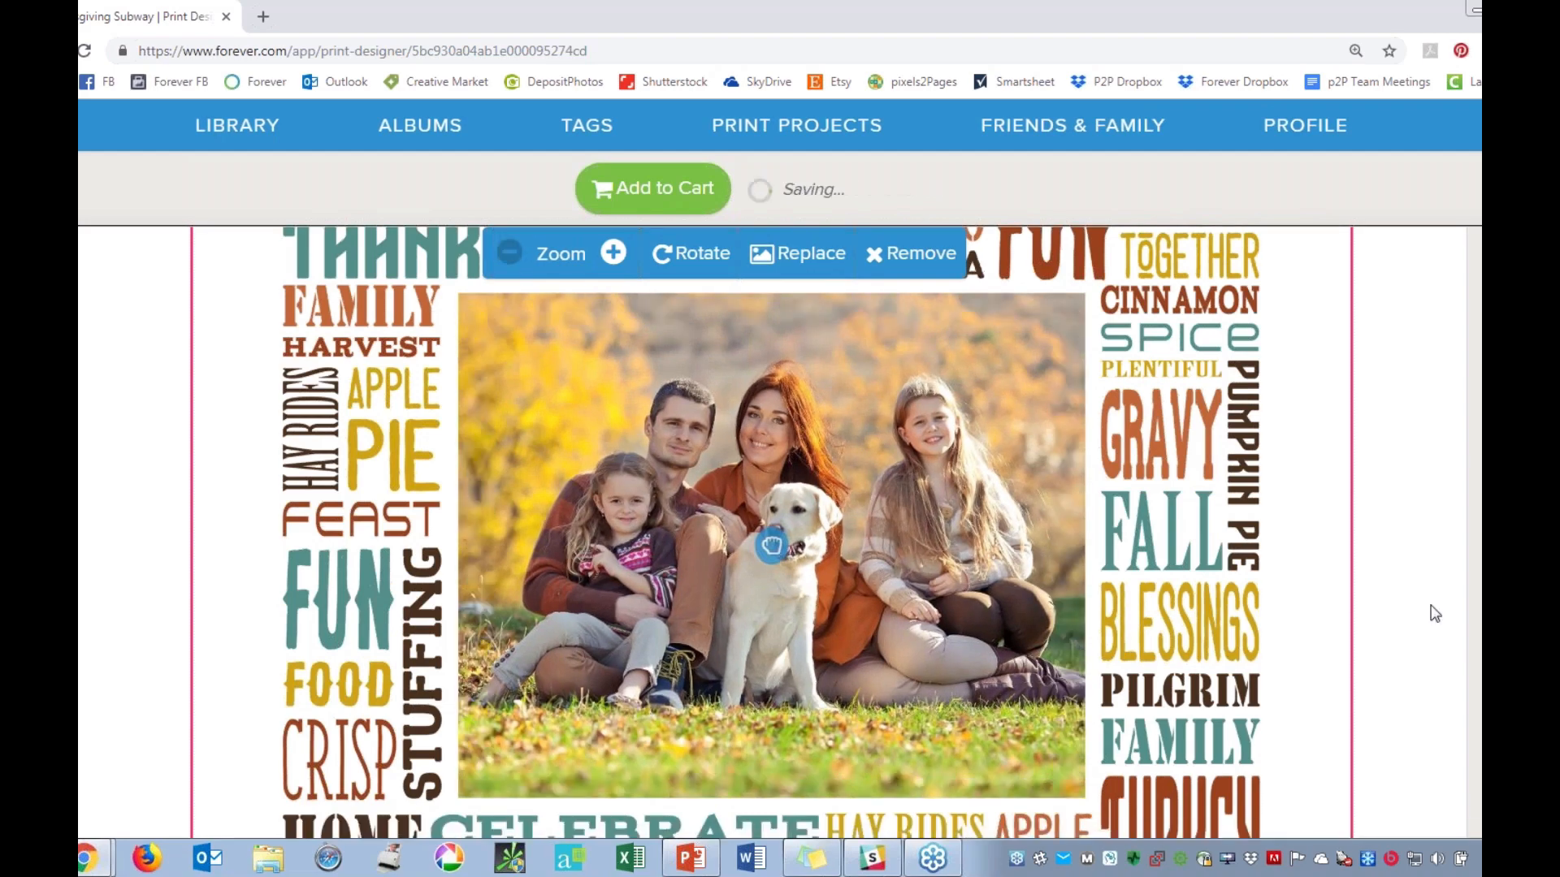
Add the family's name and the year 2017 to the text line below the word art, and review the canvas.
scroll(1216, 564, "down", 4)
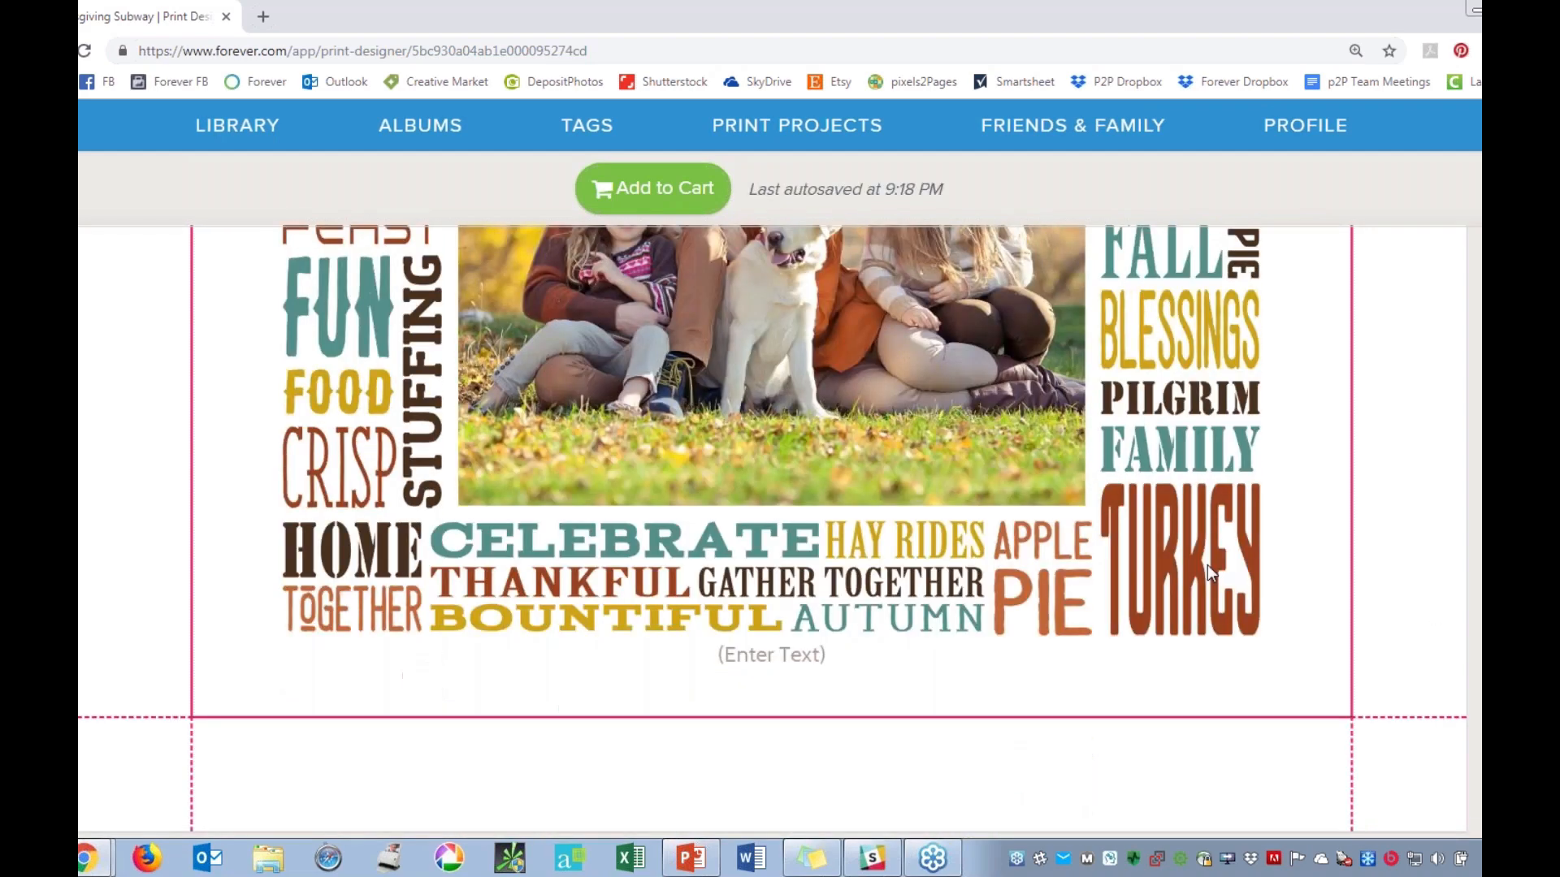
scroll(1207, 564, "up", 4)
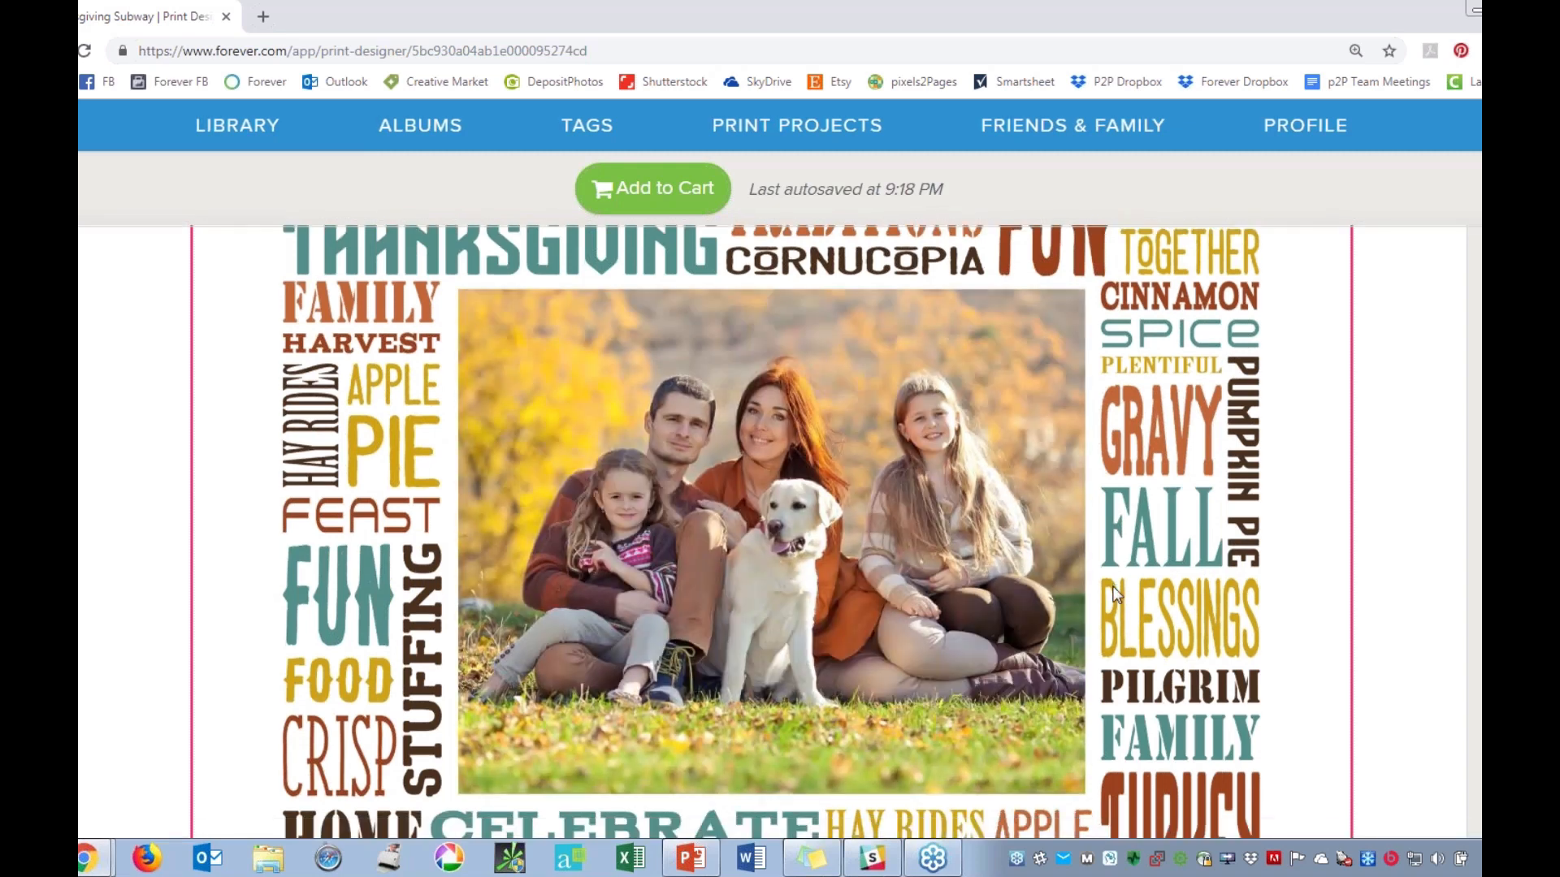
scroll(1097, 585, "down", 1)
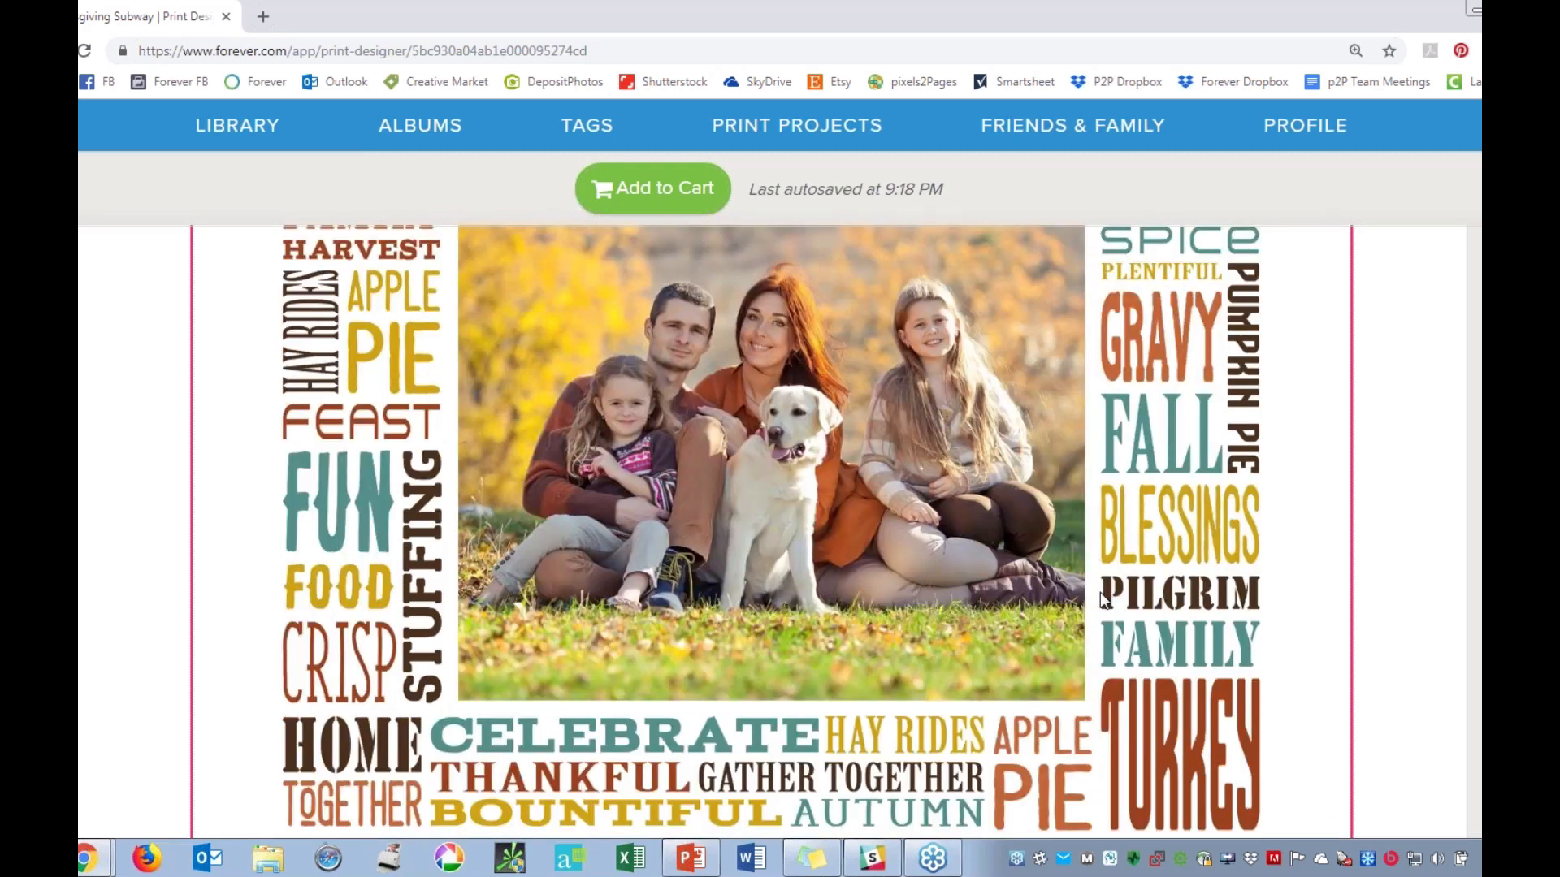
scroll(902, 703, "down", 2)
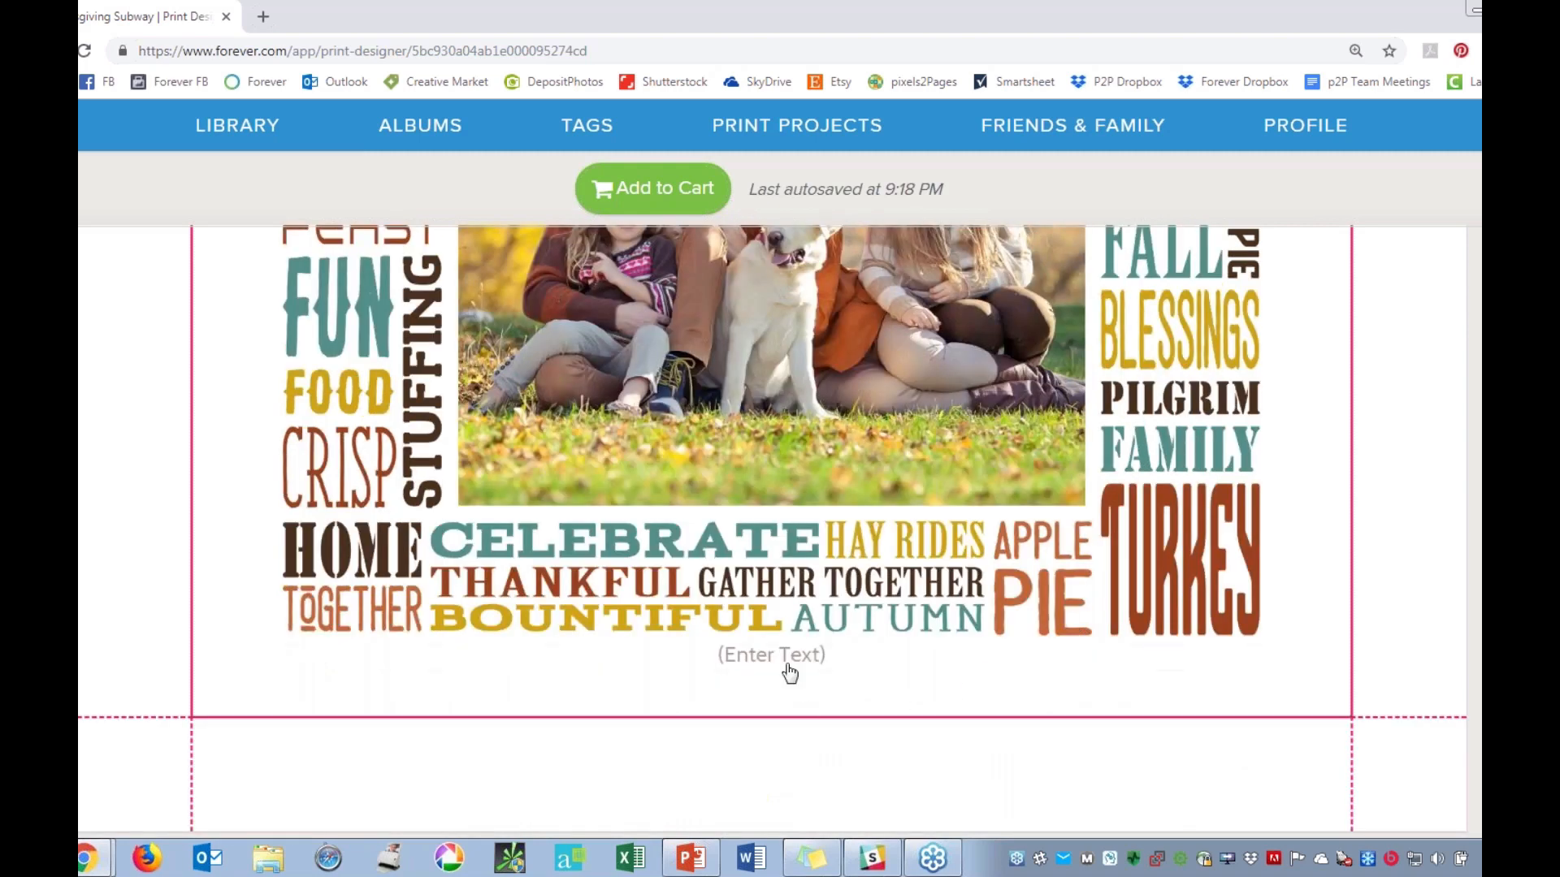
left_click(564, 654)
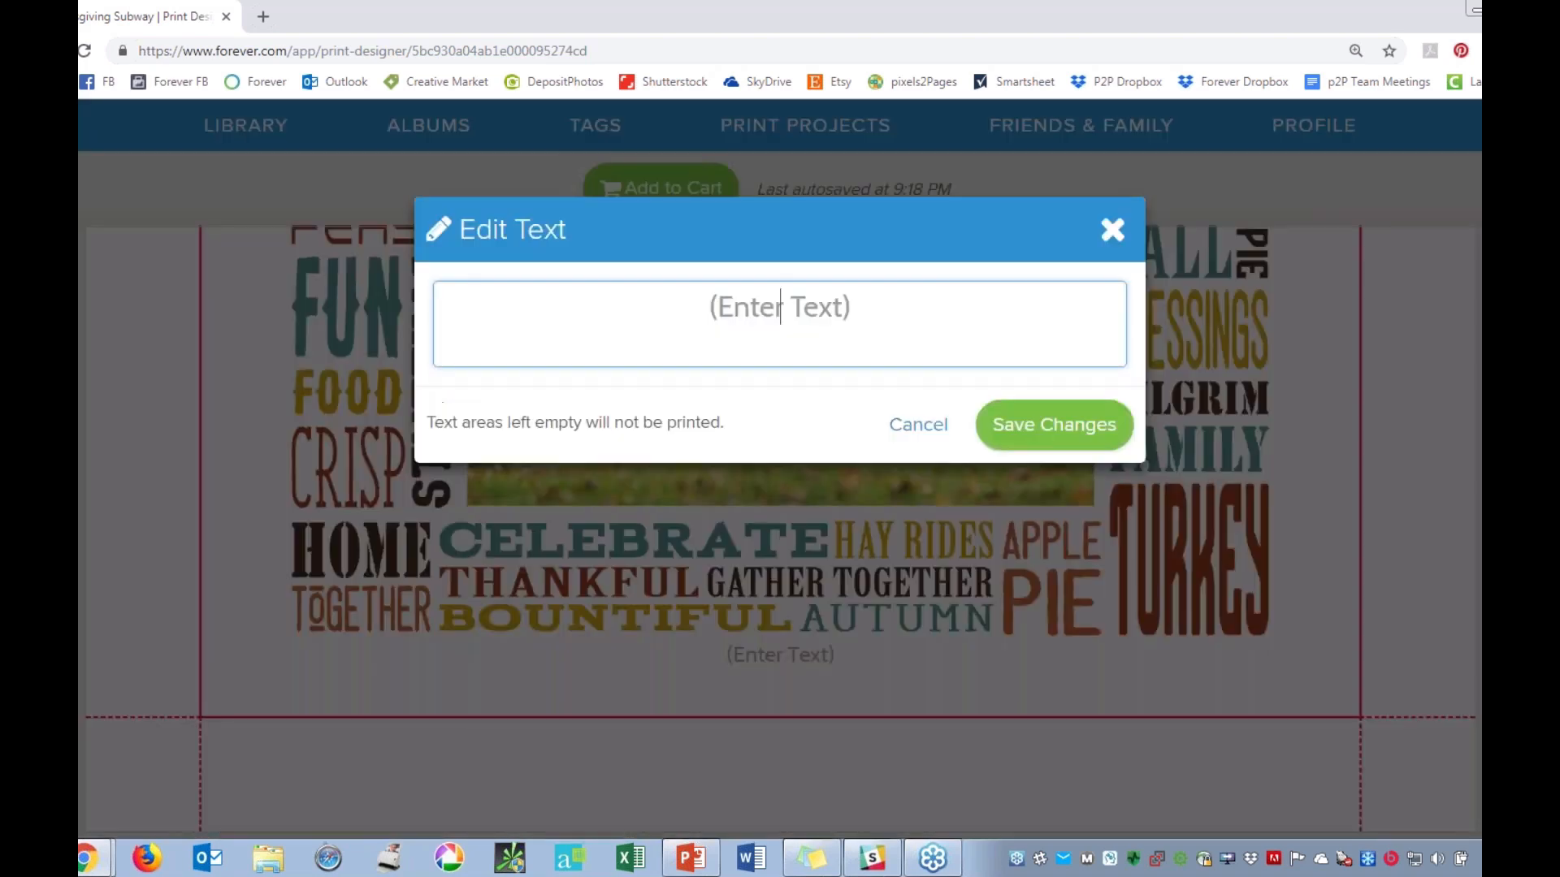
type("The Smith Fam")
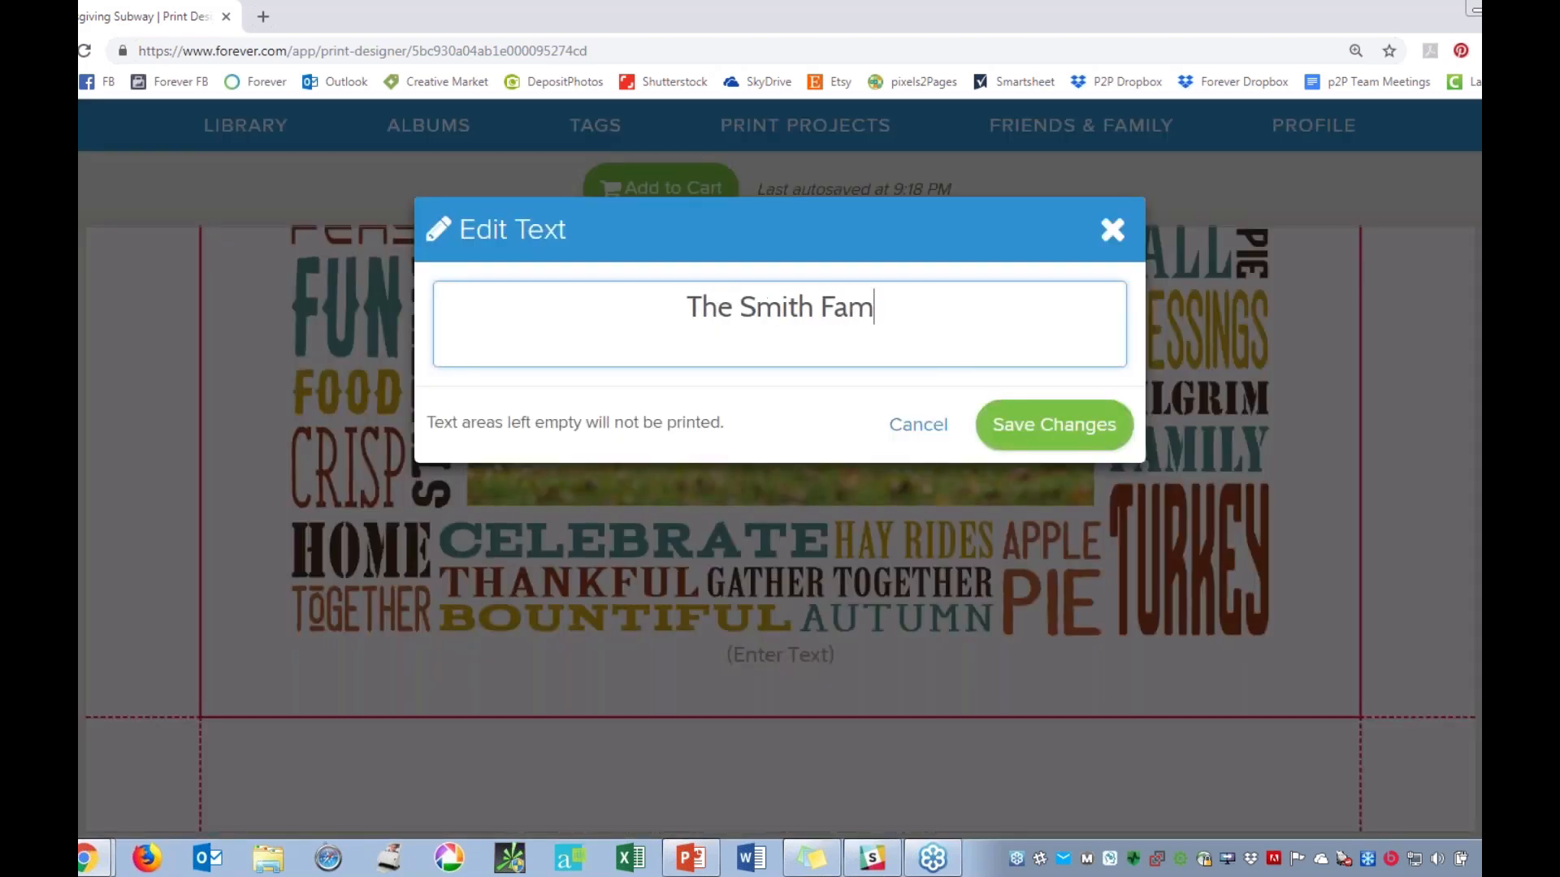
type("ily 2017")
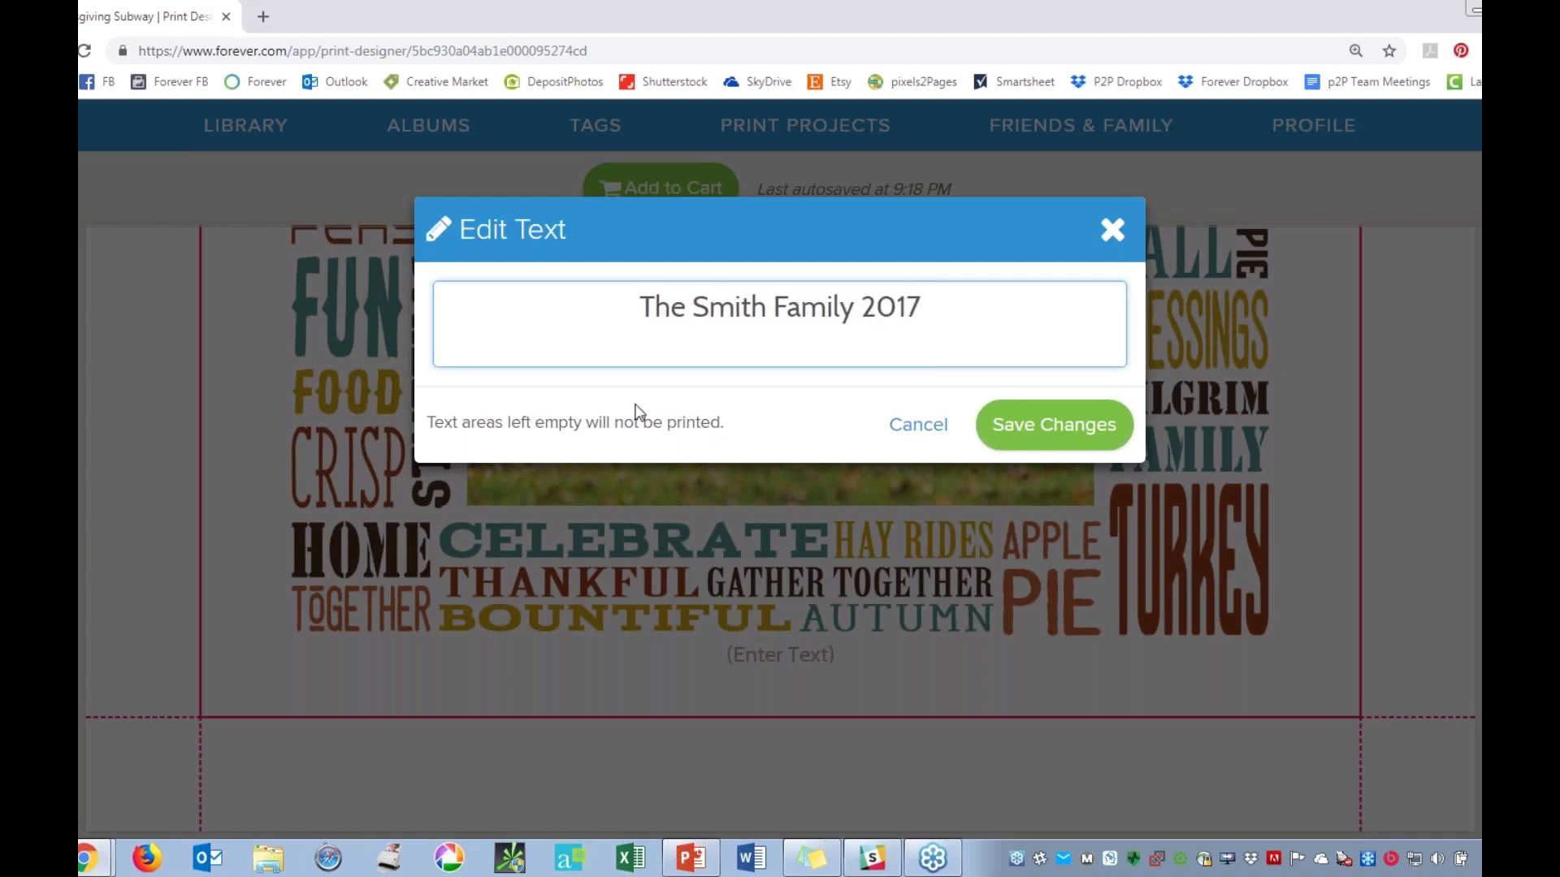
left_click(1055, 424)
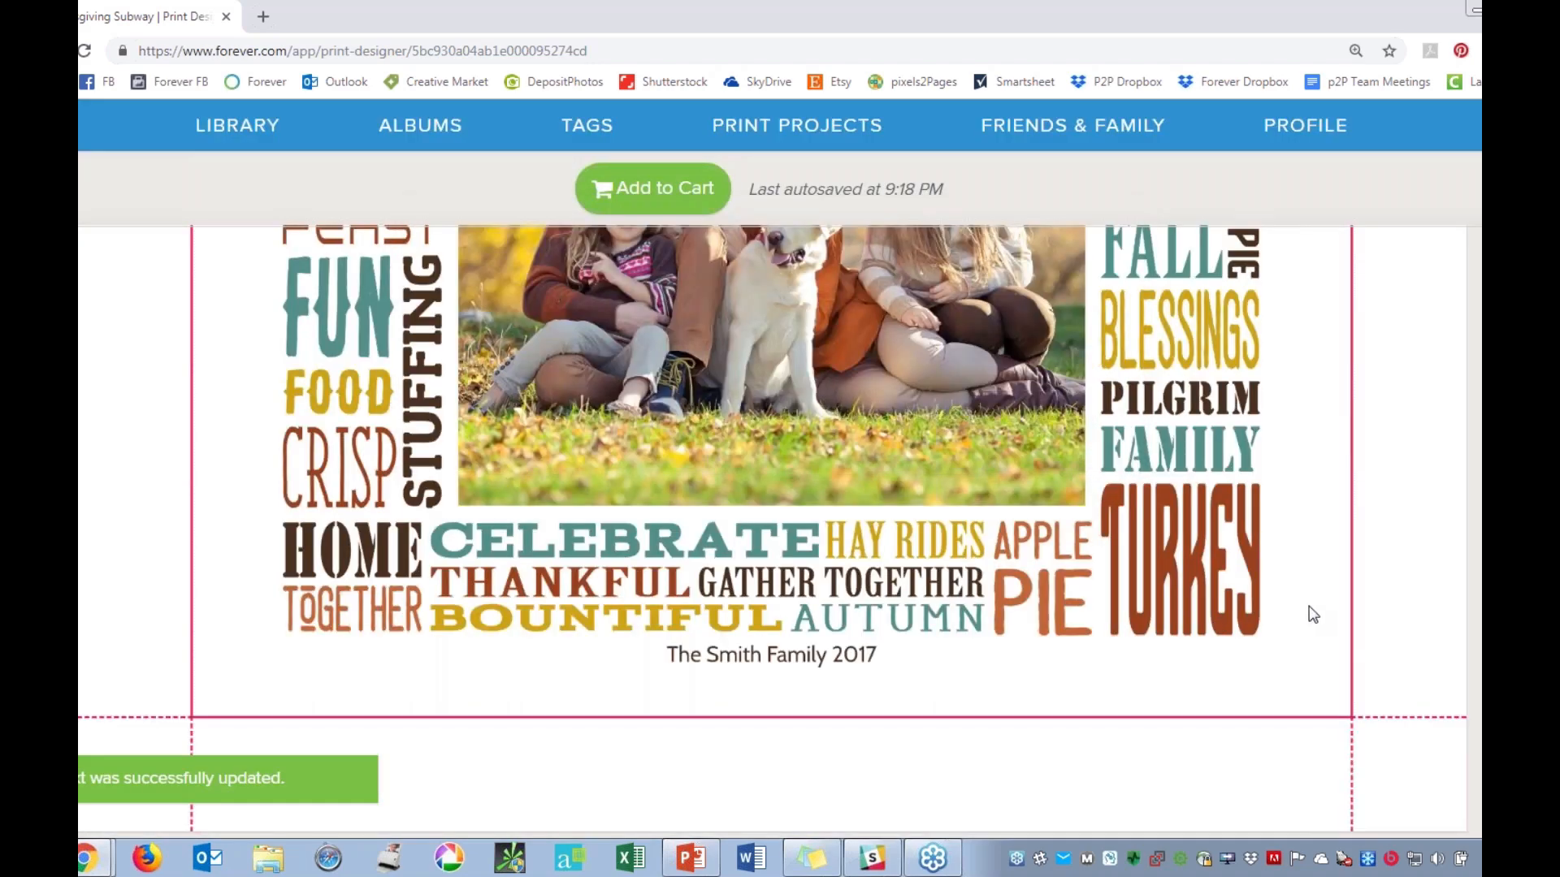
scroll(1393, 598, "up", 7)
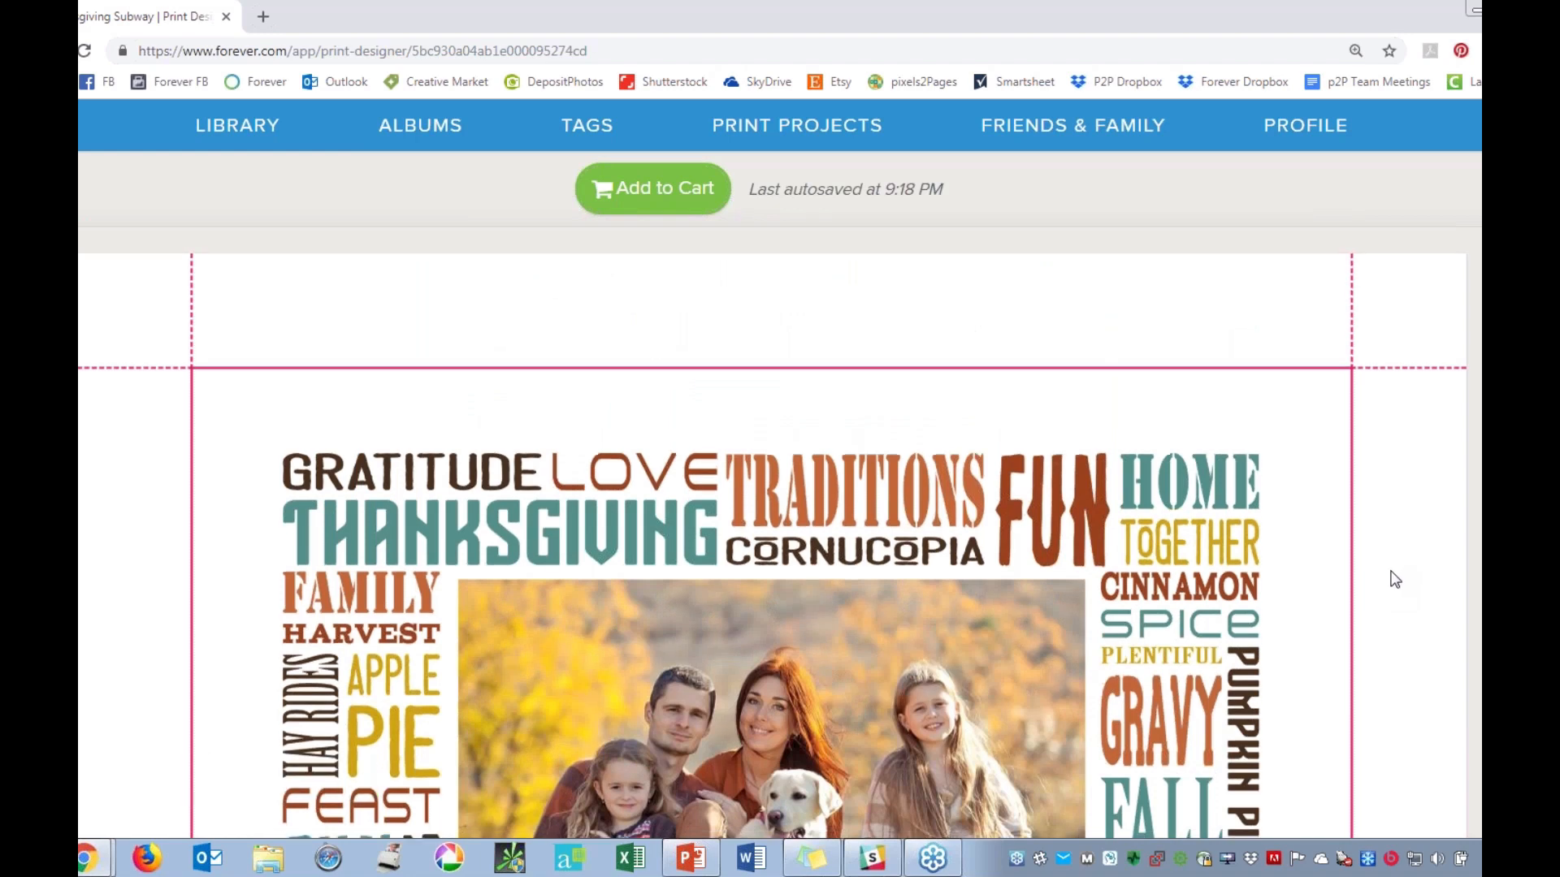
scroll(566, 327, "down", 4)
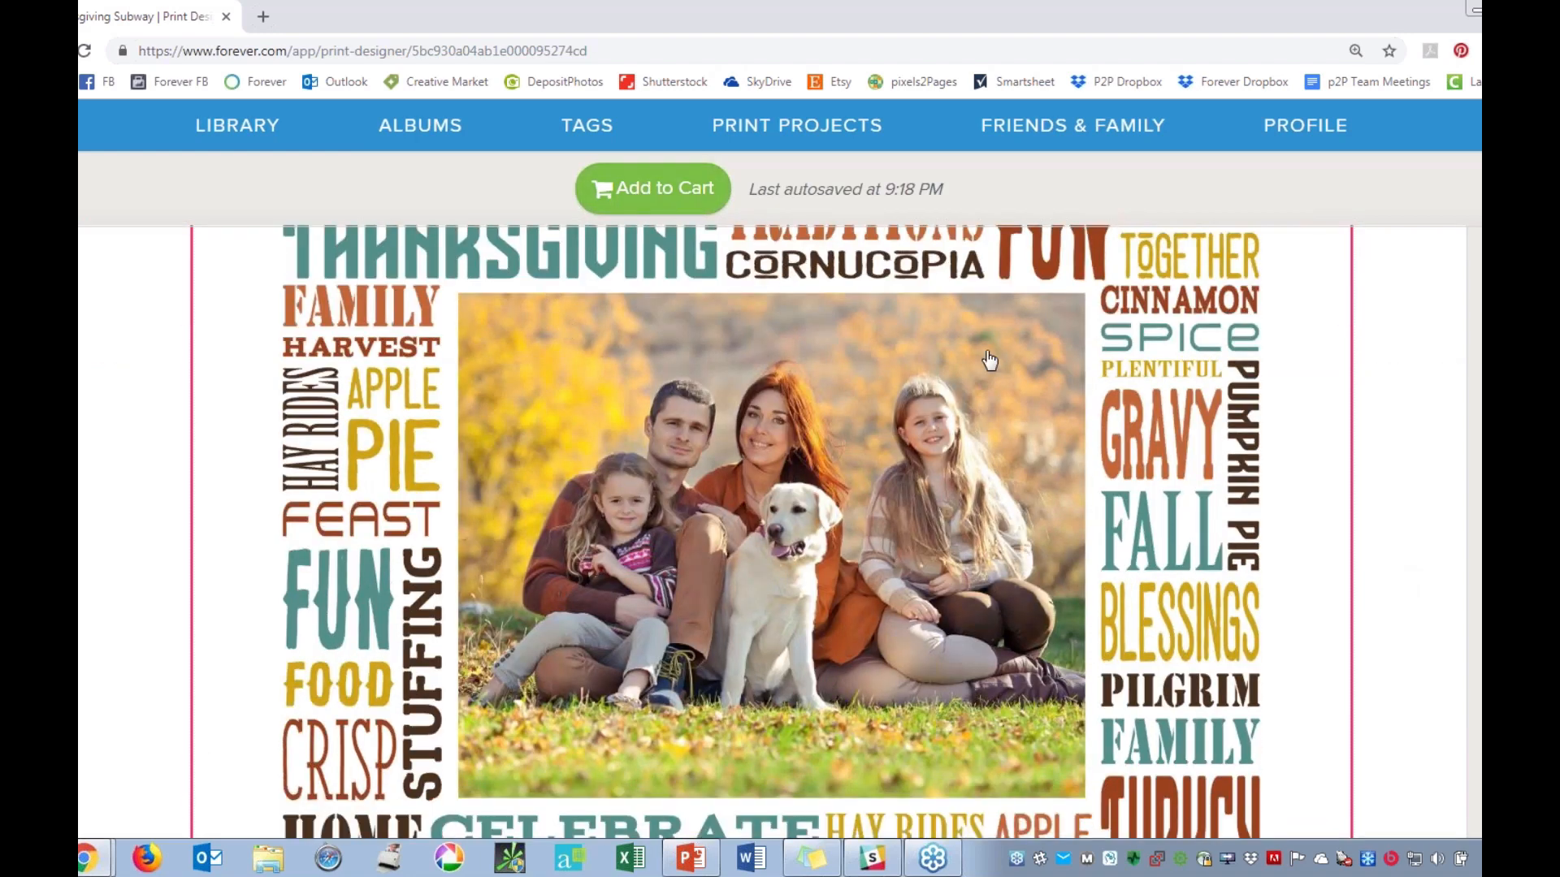
Leave the canvas design and open the Cards section of the Print products.
scroll(989, 360, "up", 8)
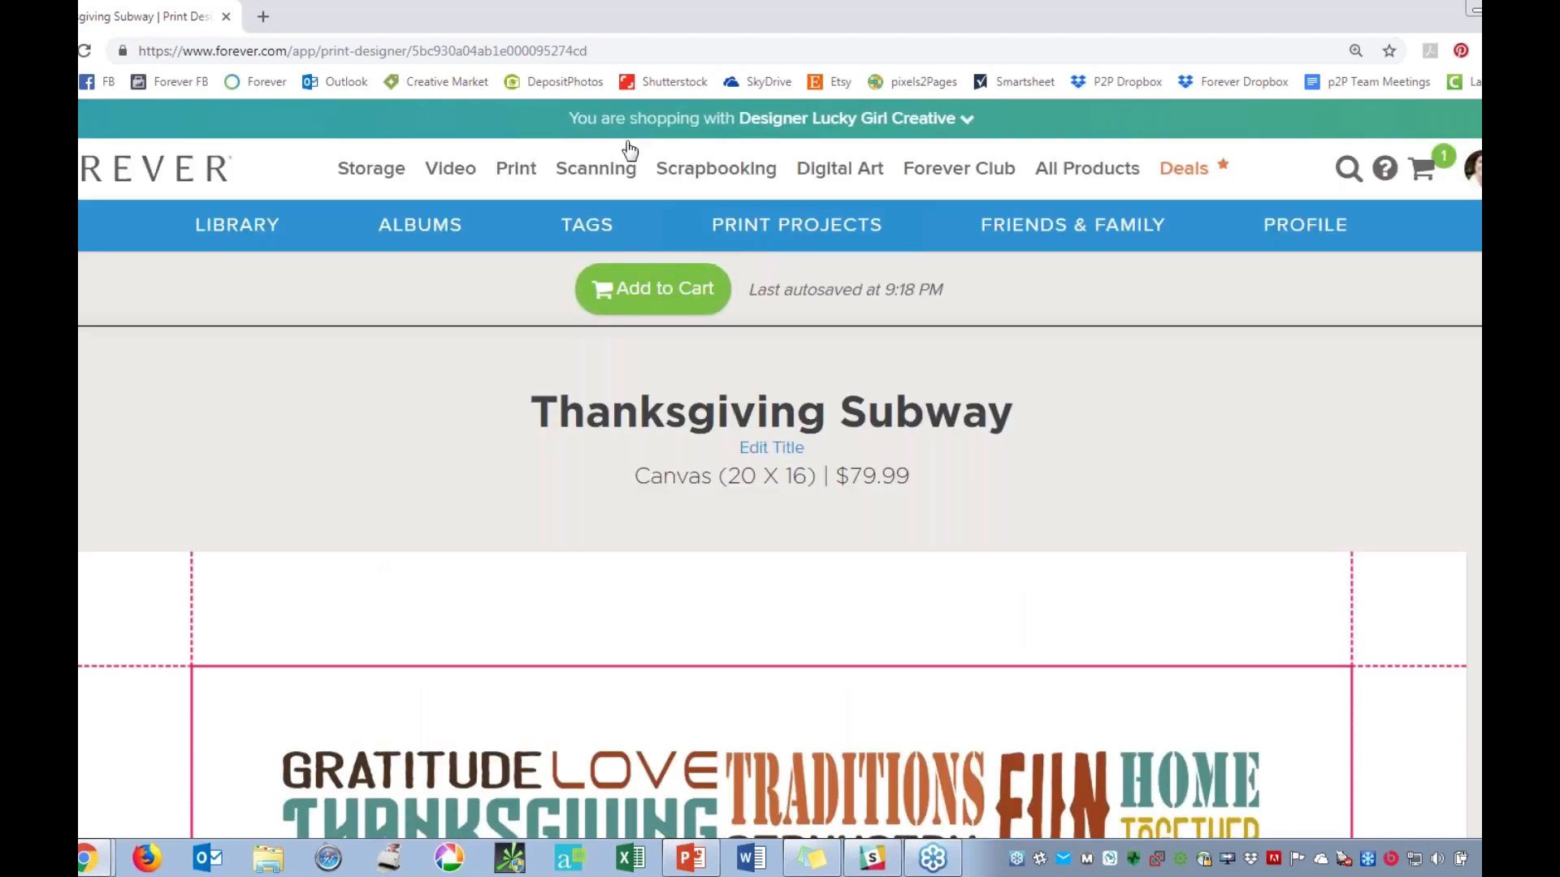
left_click(516, 168)
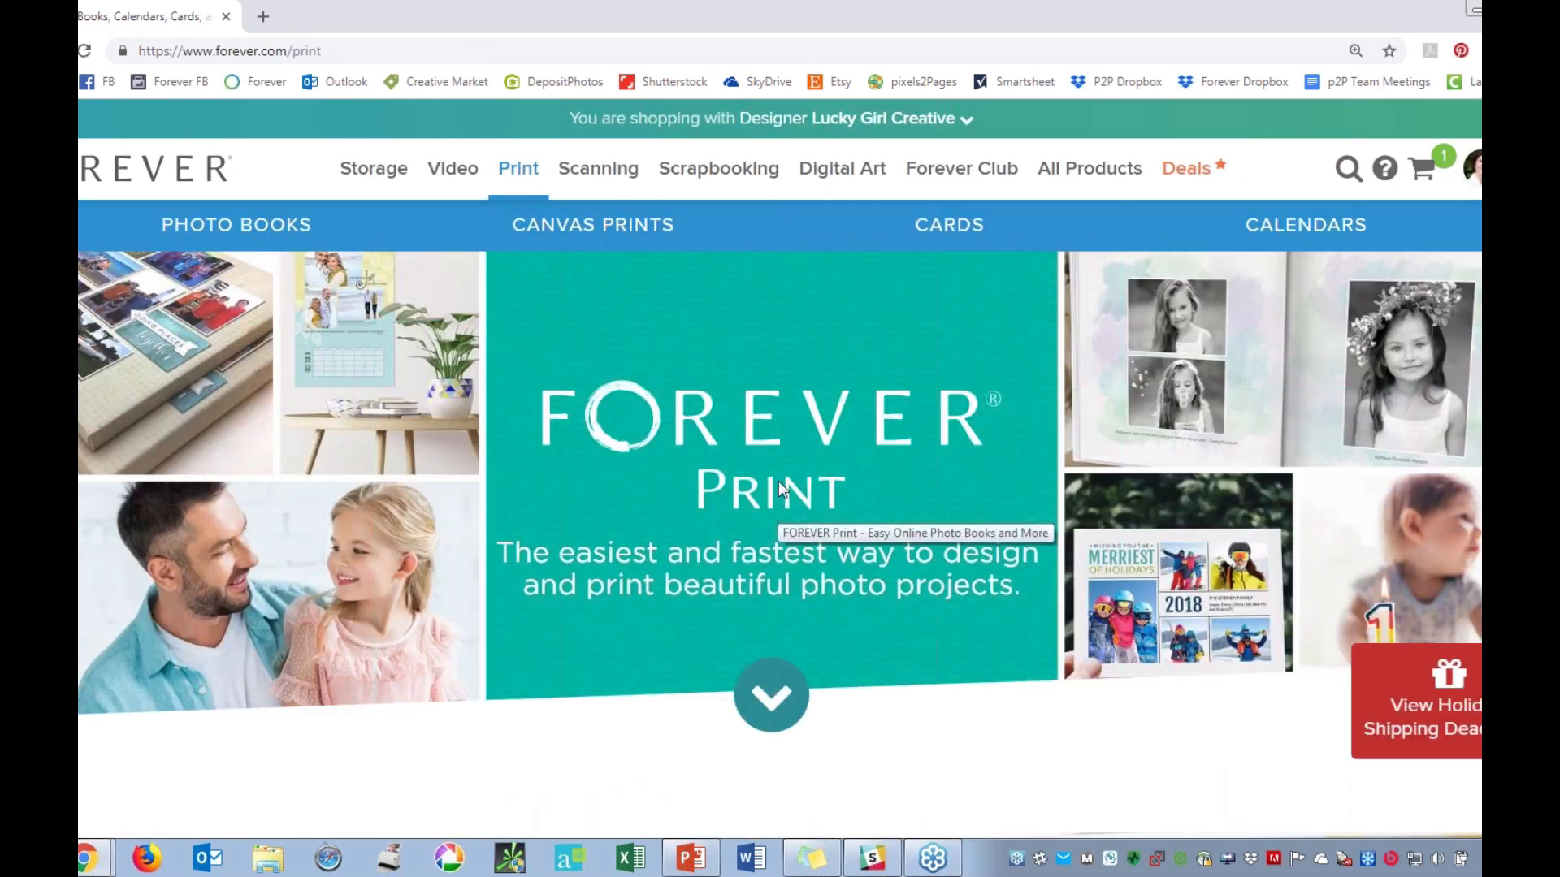
left_click(939, 233)
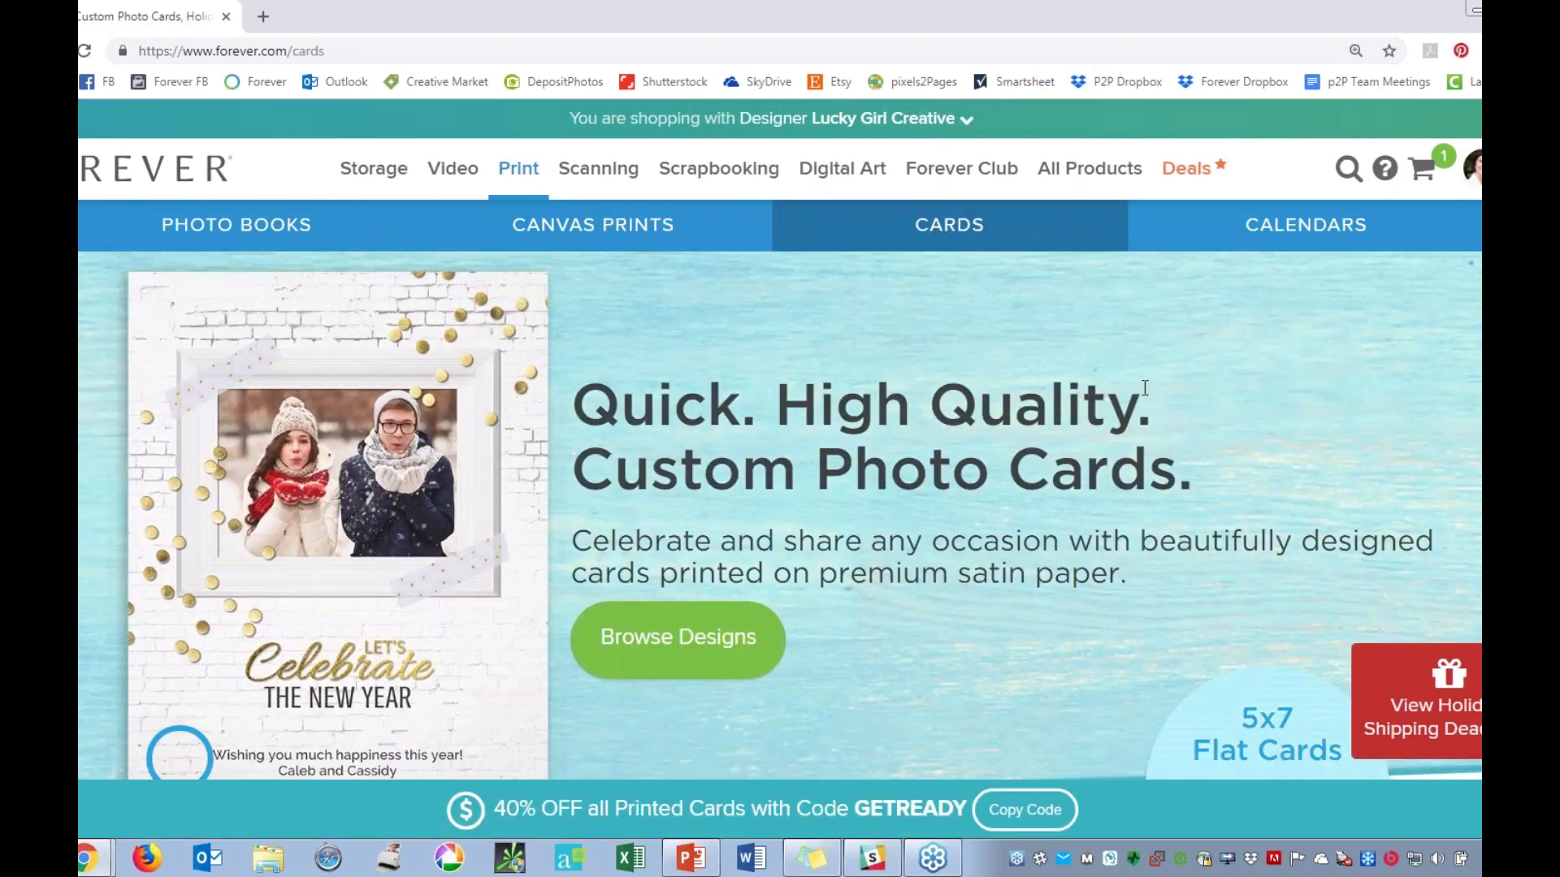
Review the card ordering steps and featured cards, and open the complete collection of card designs.
scroll(1142, 385, "down", 2)
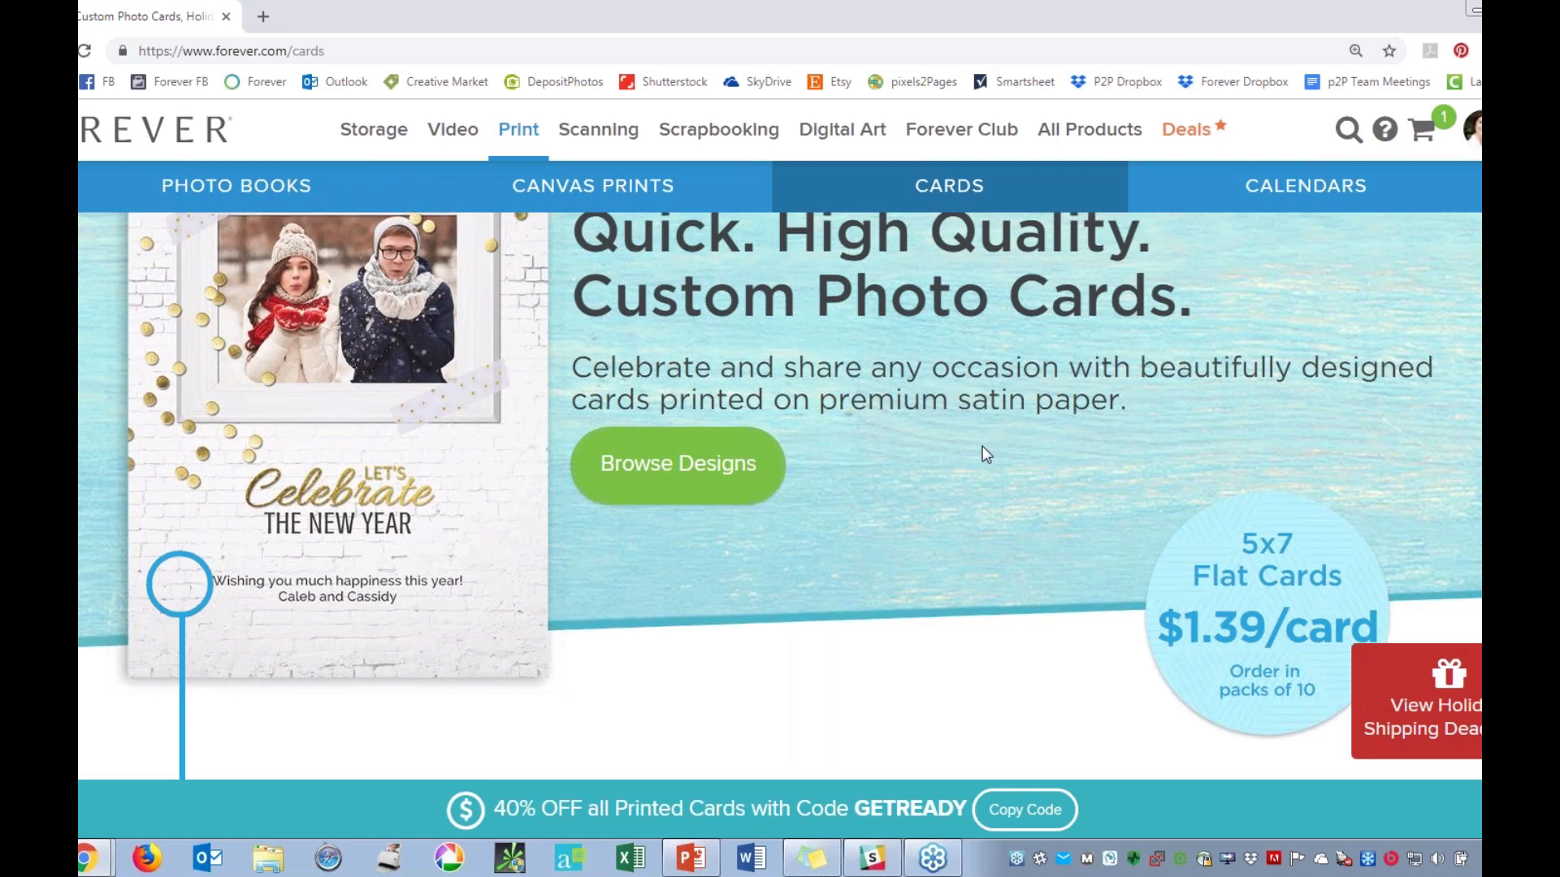
scroll(983, 446, "up", 1)
scroll(983, 446, "down", 1)
scroll(982, 449, "down", 6)
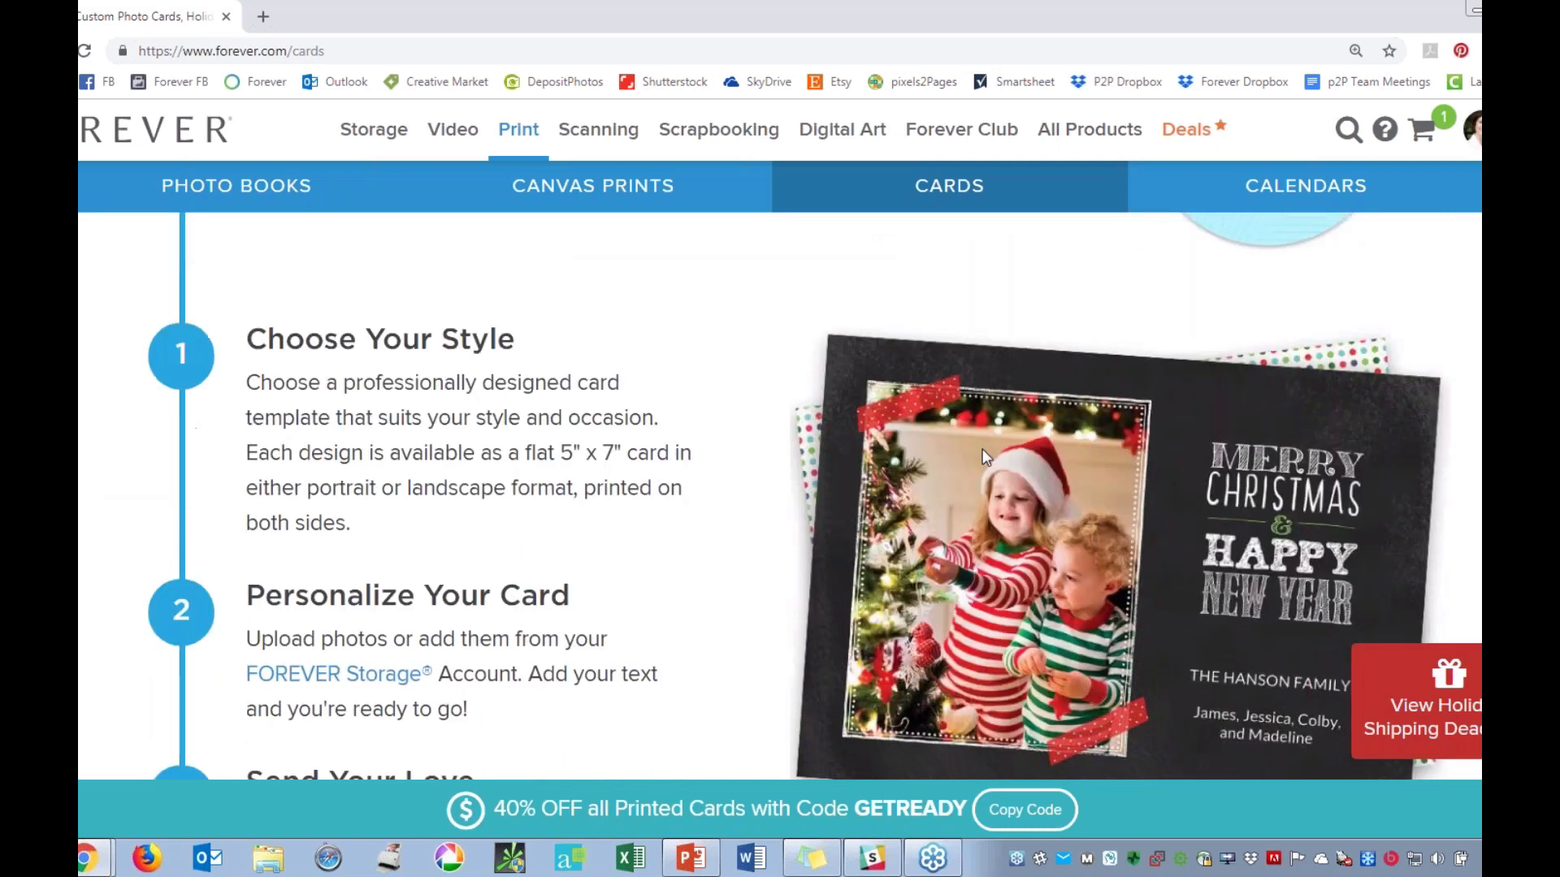
scroll(982, 449, "down", 8)
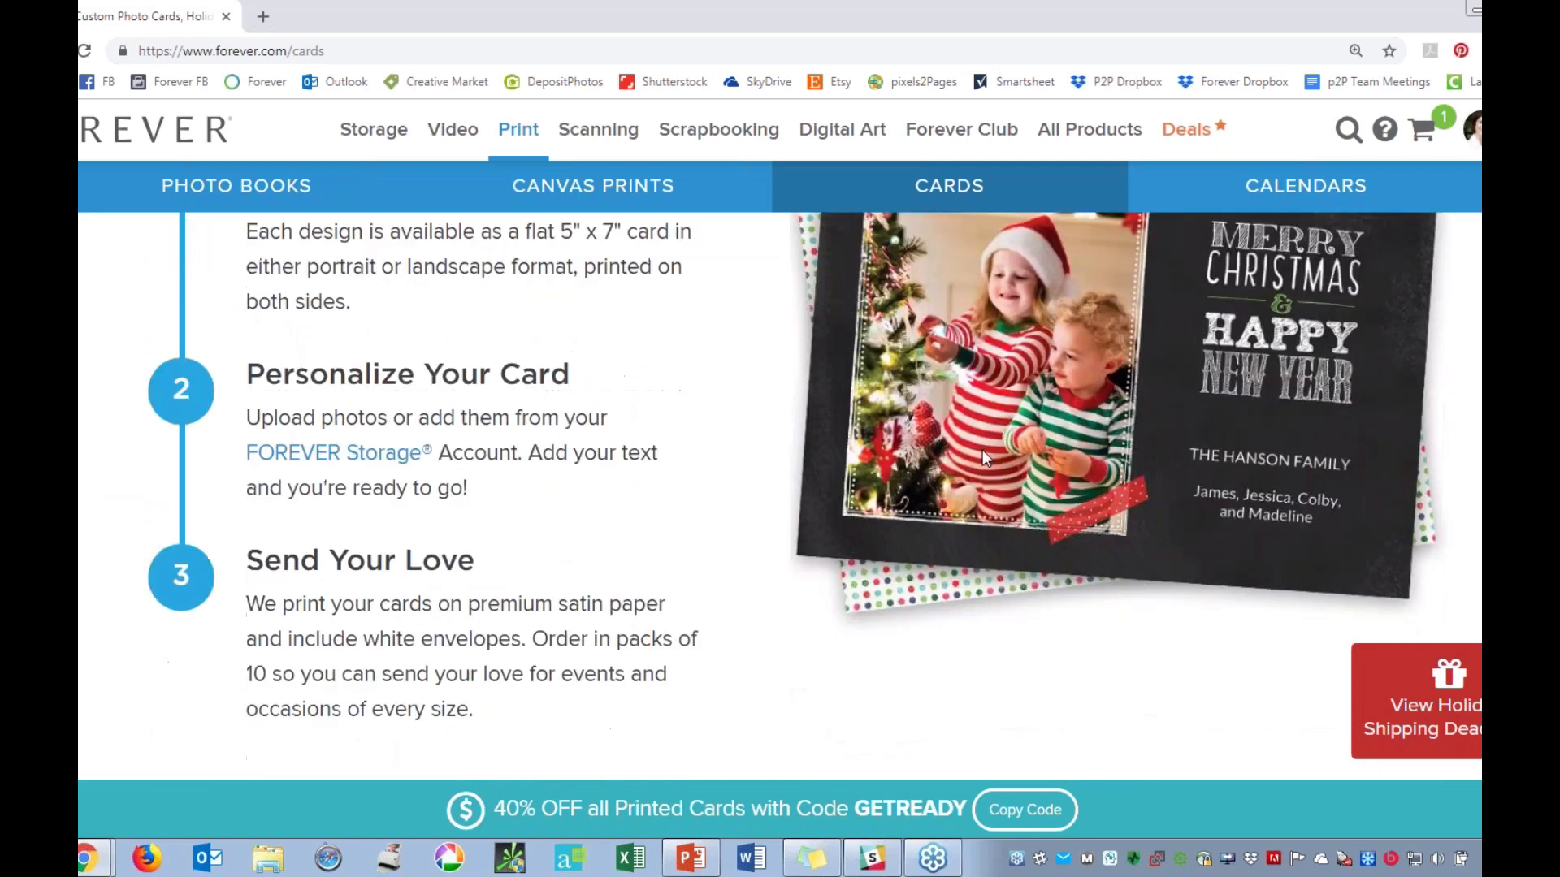
scroll(982, 455, "down", 3)
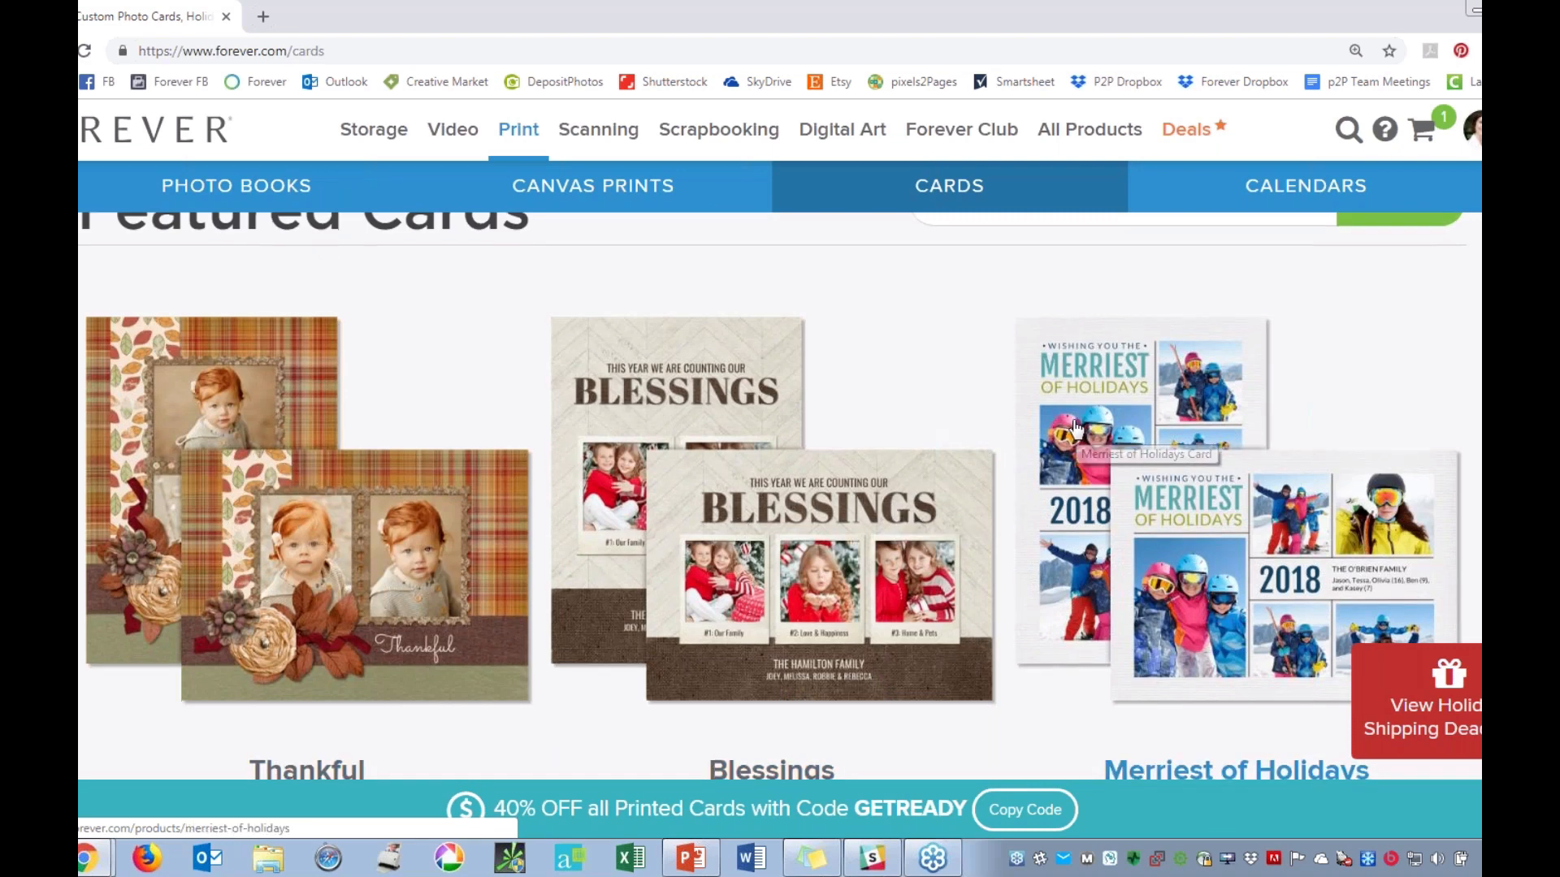
scroll(1072, 430, "down", 4)
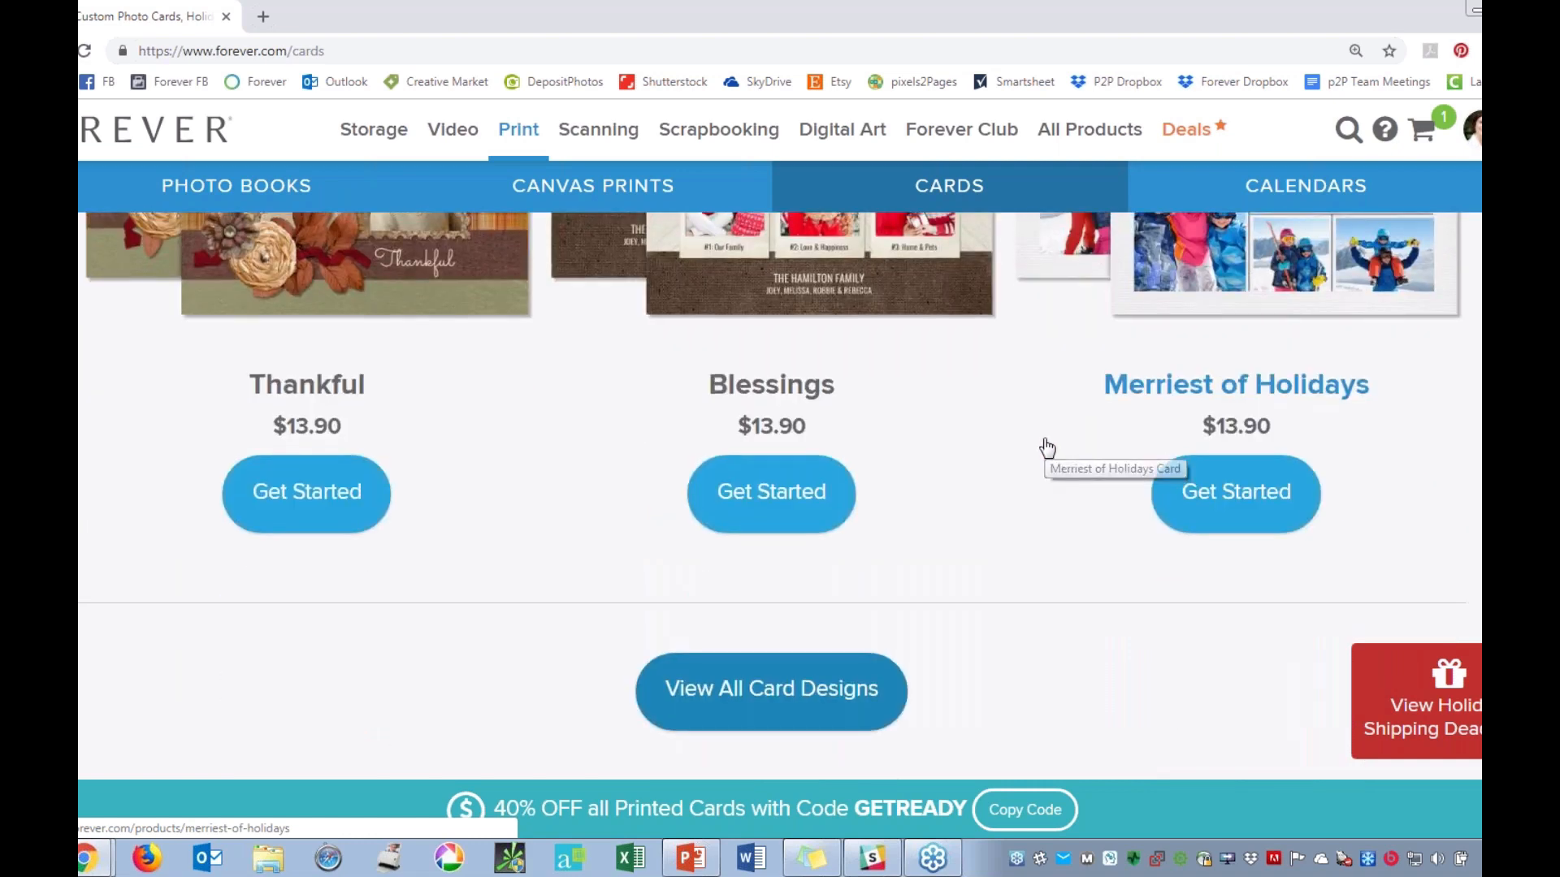
left_click(729, 687)
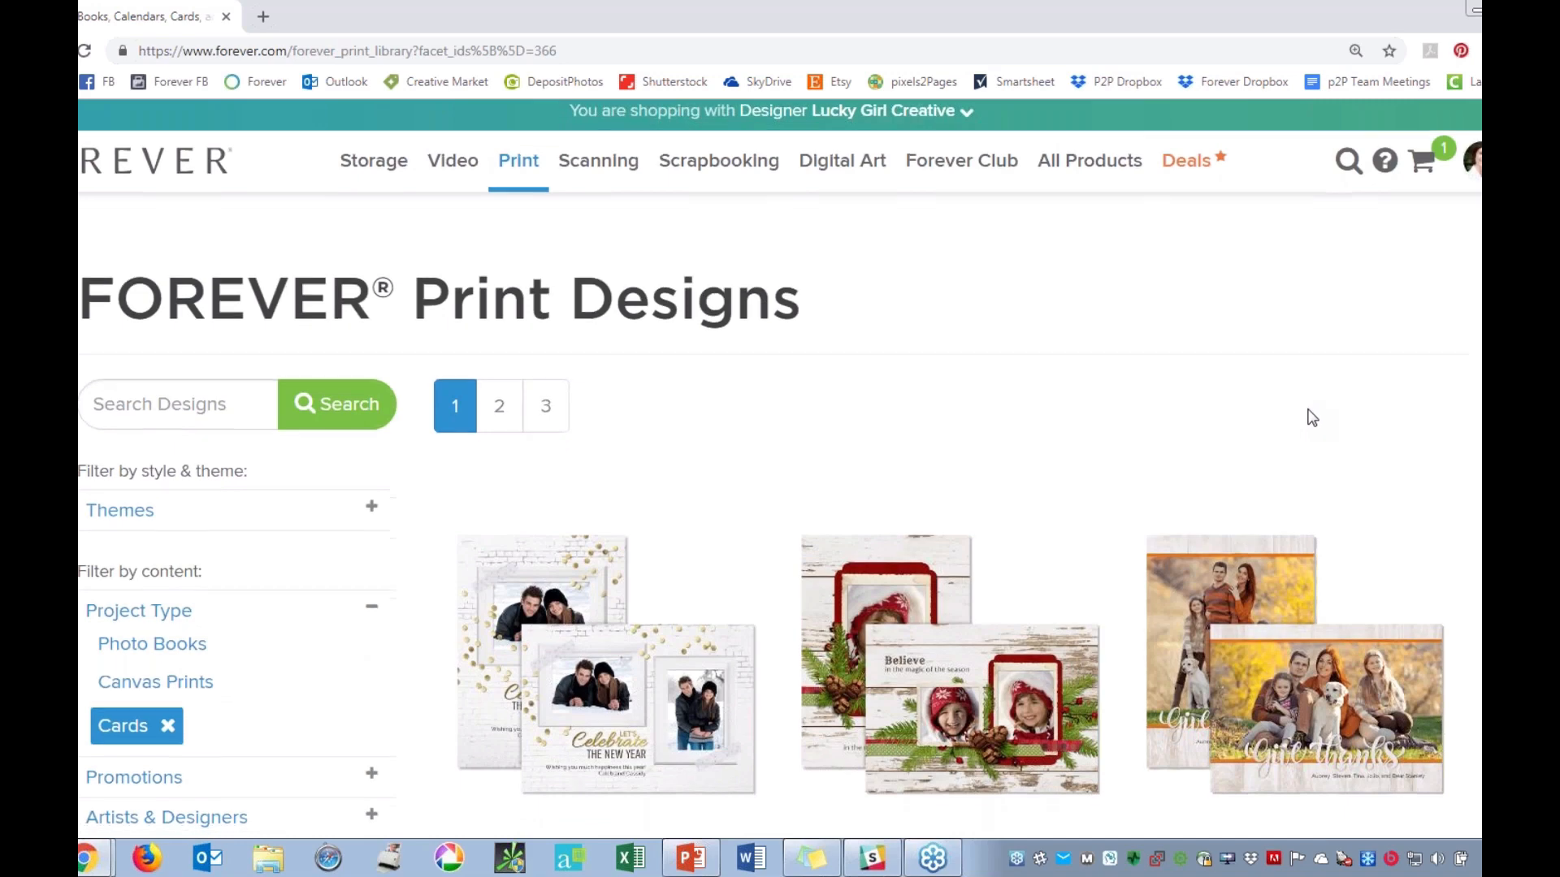
Browse the holiday card designs and open the Classic Christmas card's product page.
scroll(1312, 417, "down", 5)
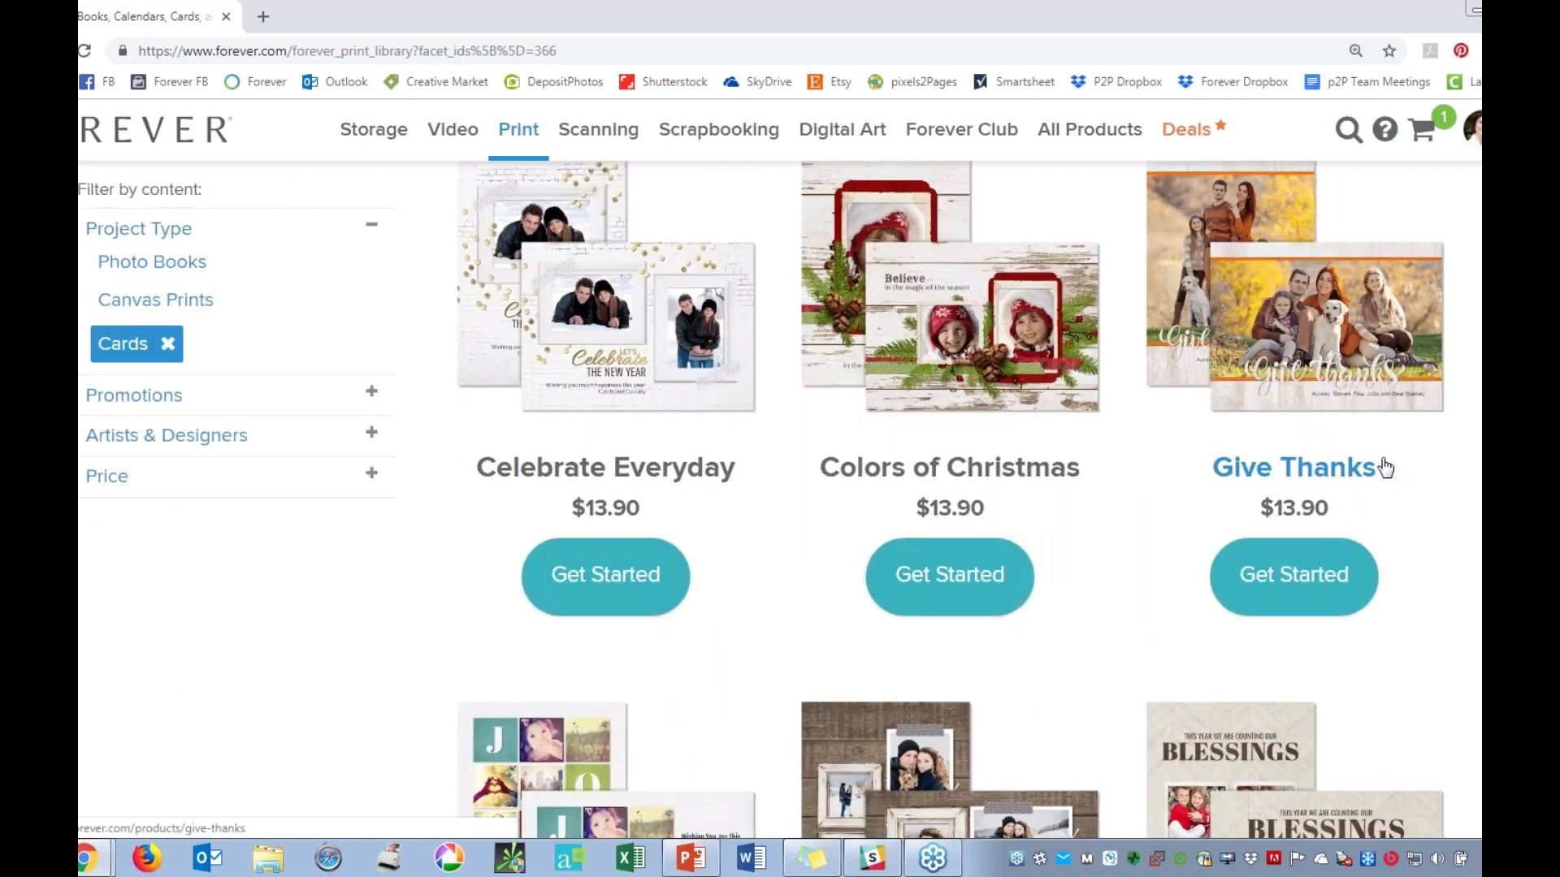
scroll(1162, 372, "down", 1)
scroll(1161, 372, "down", 2)
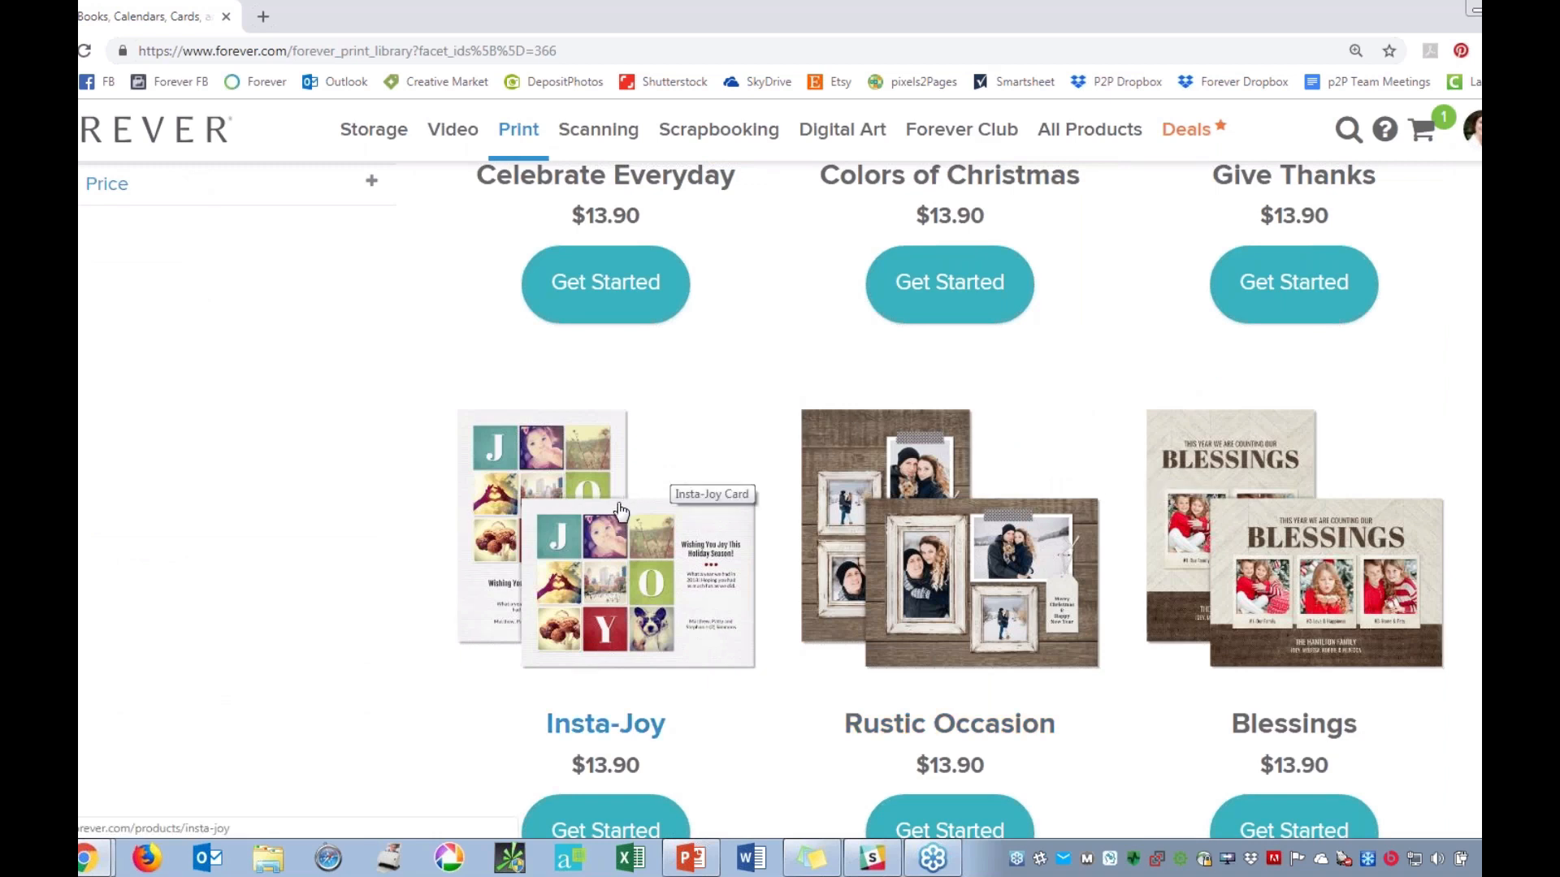
scroll(618, 505, "down", 1)
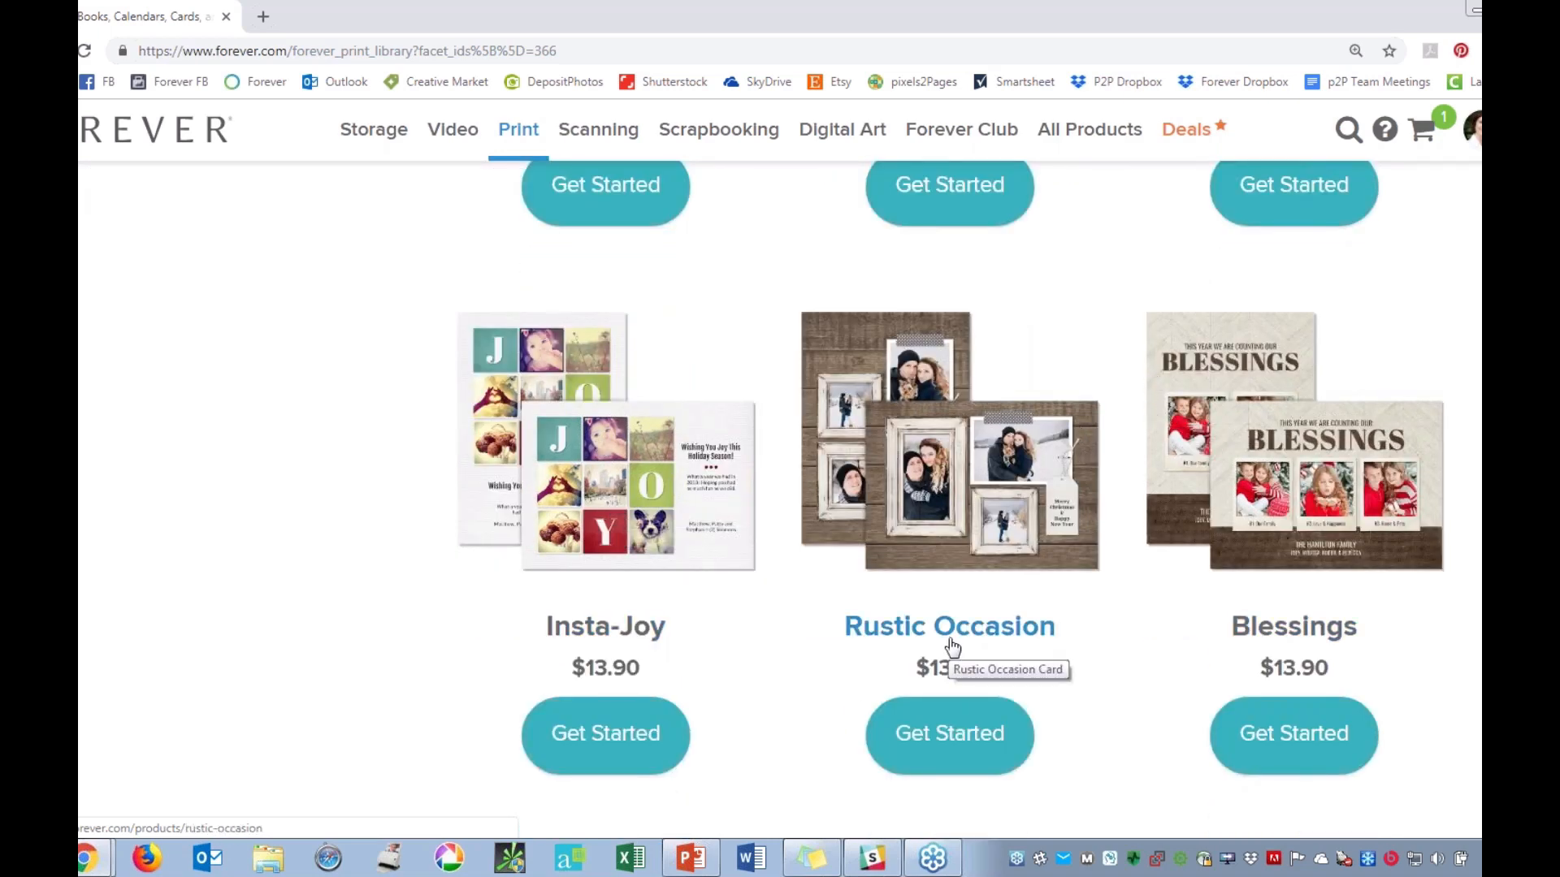
scroll(946, 662, "down", 1)
scroll(942, 662, "down", 3)
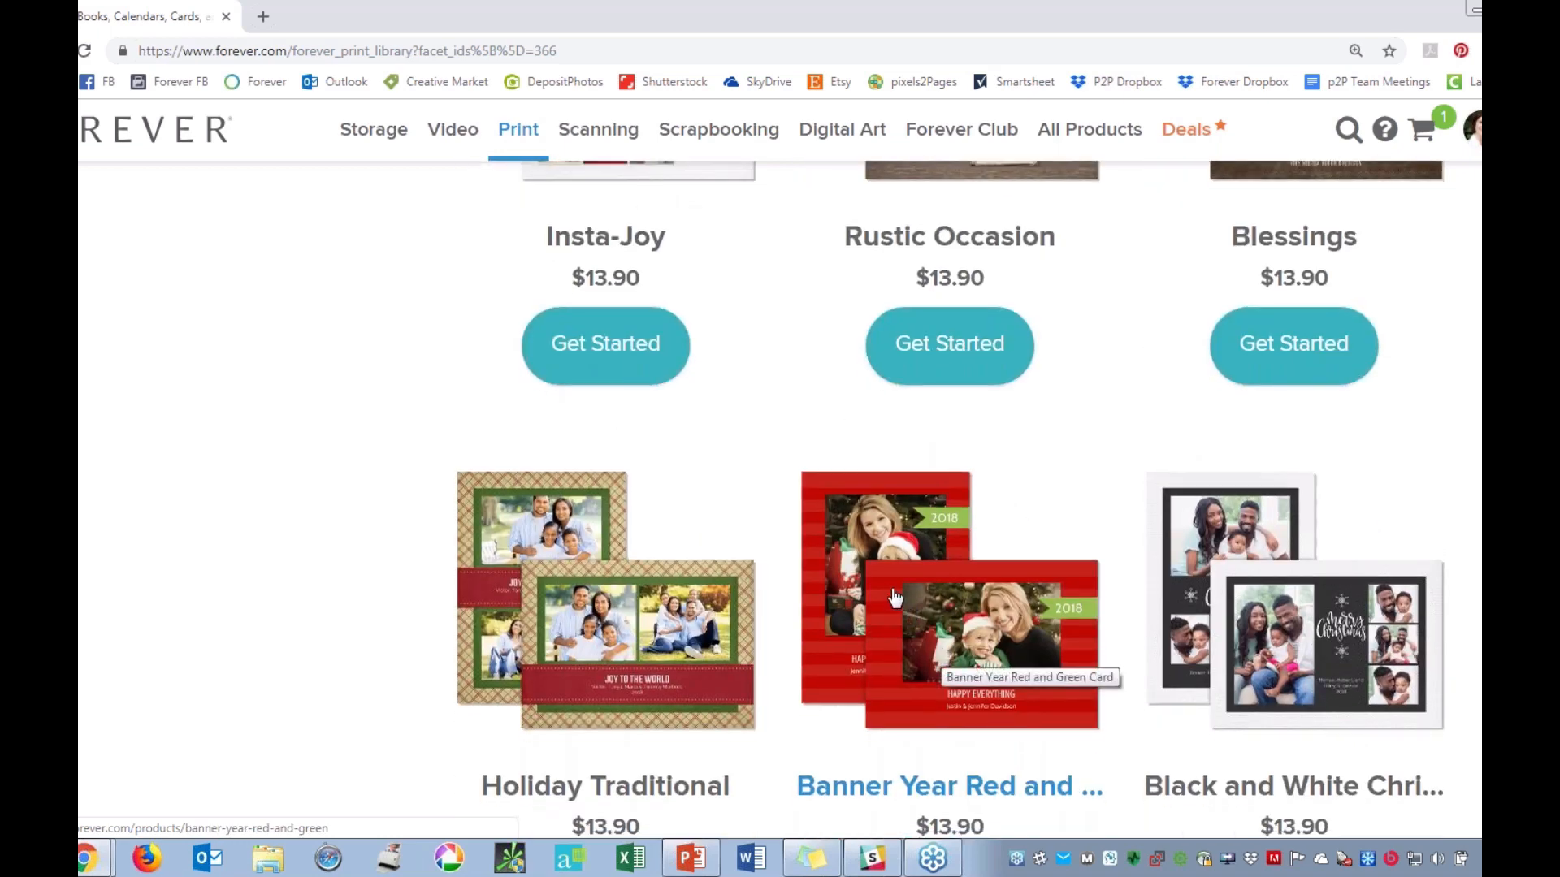
scroll(891, 597, "down", 2)
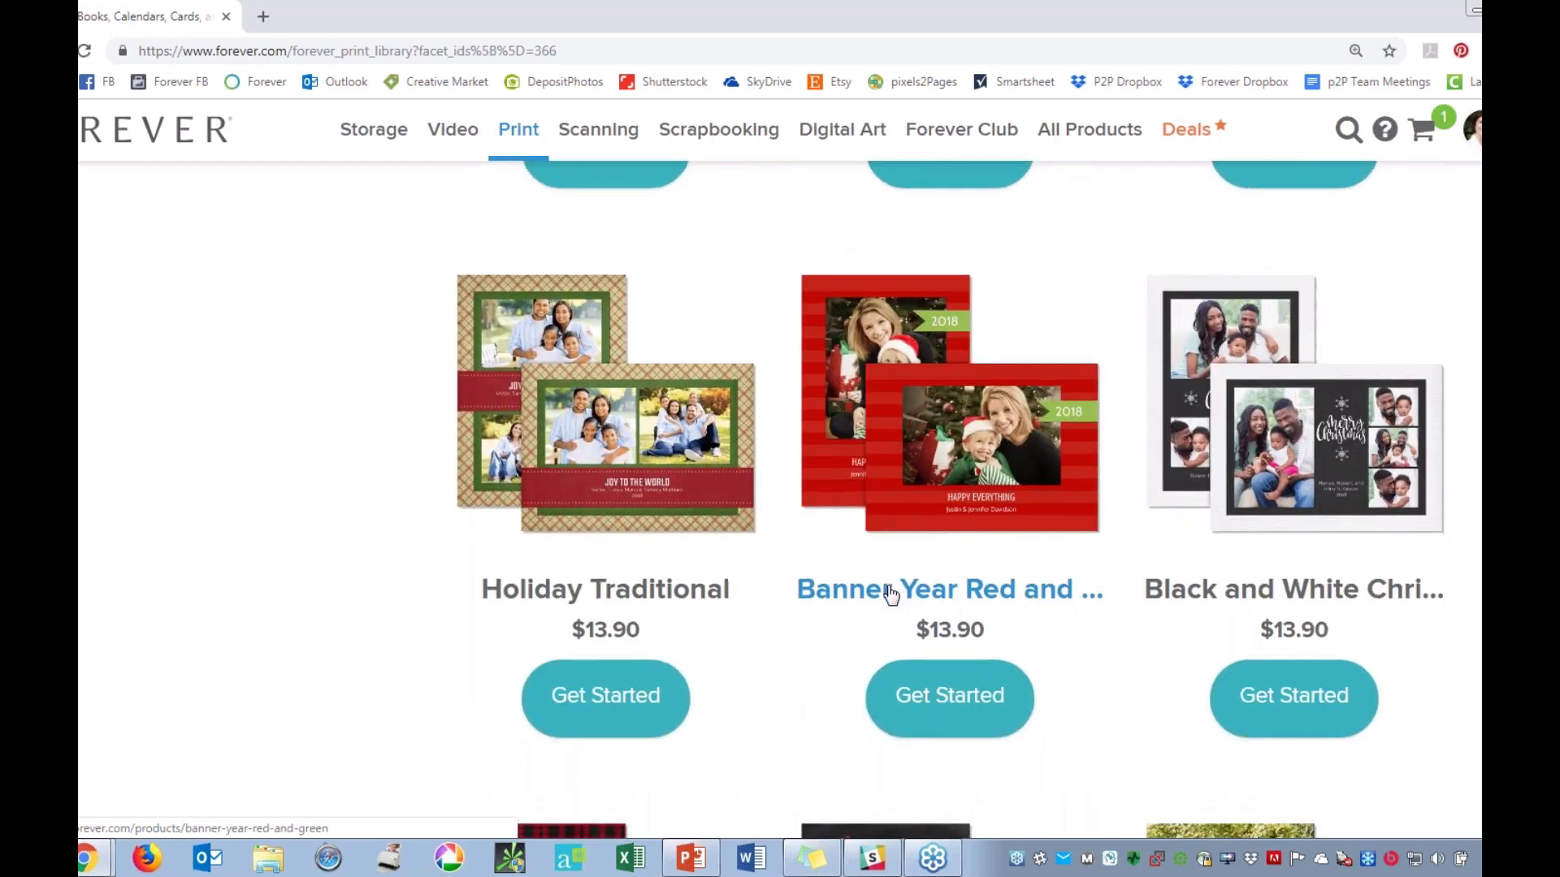
scroll(891, 597, "down", 3)
scroll(923, 576, "down", 1)
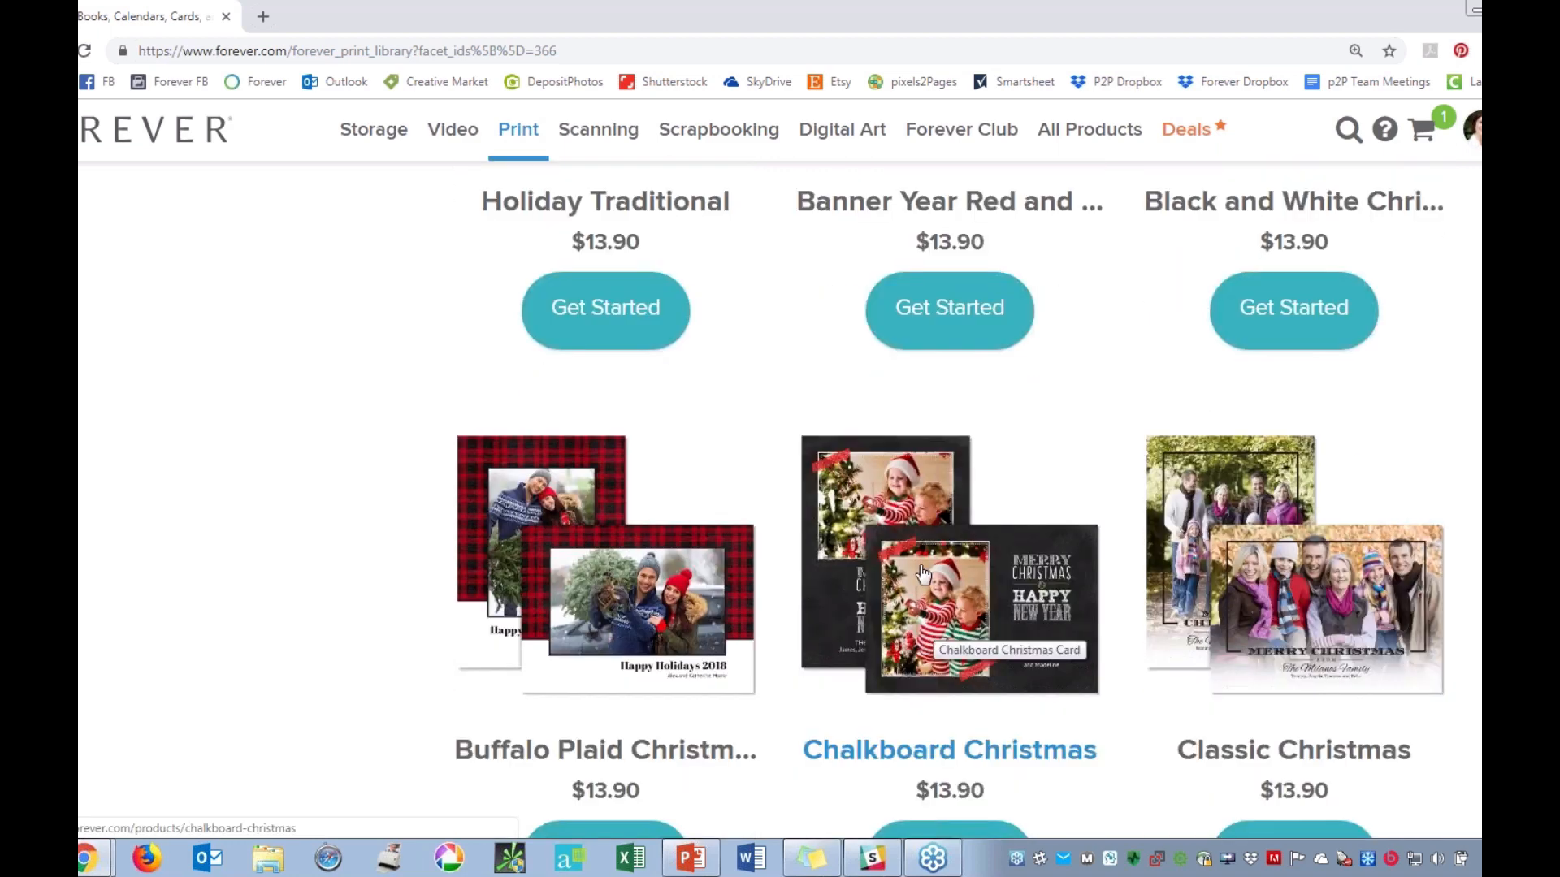
scroll(920, 609, "down", 1)
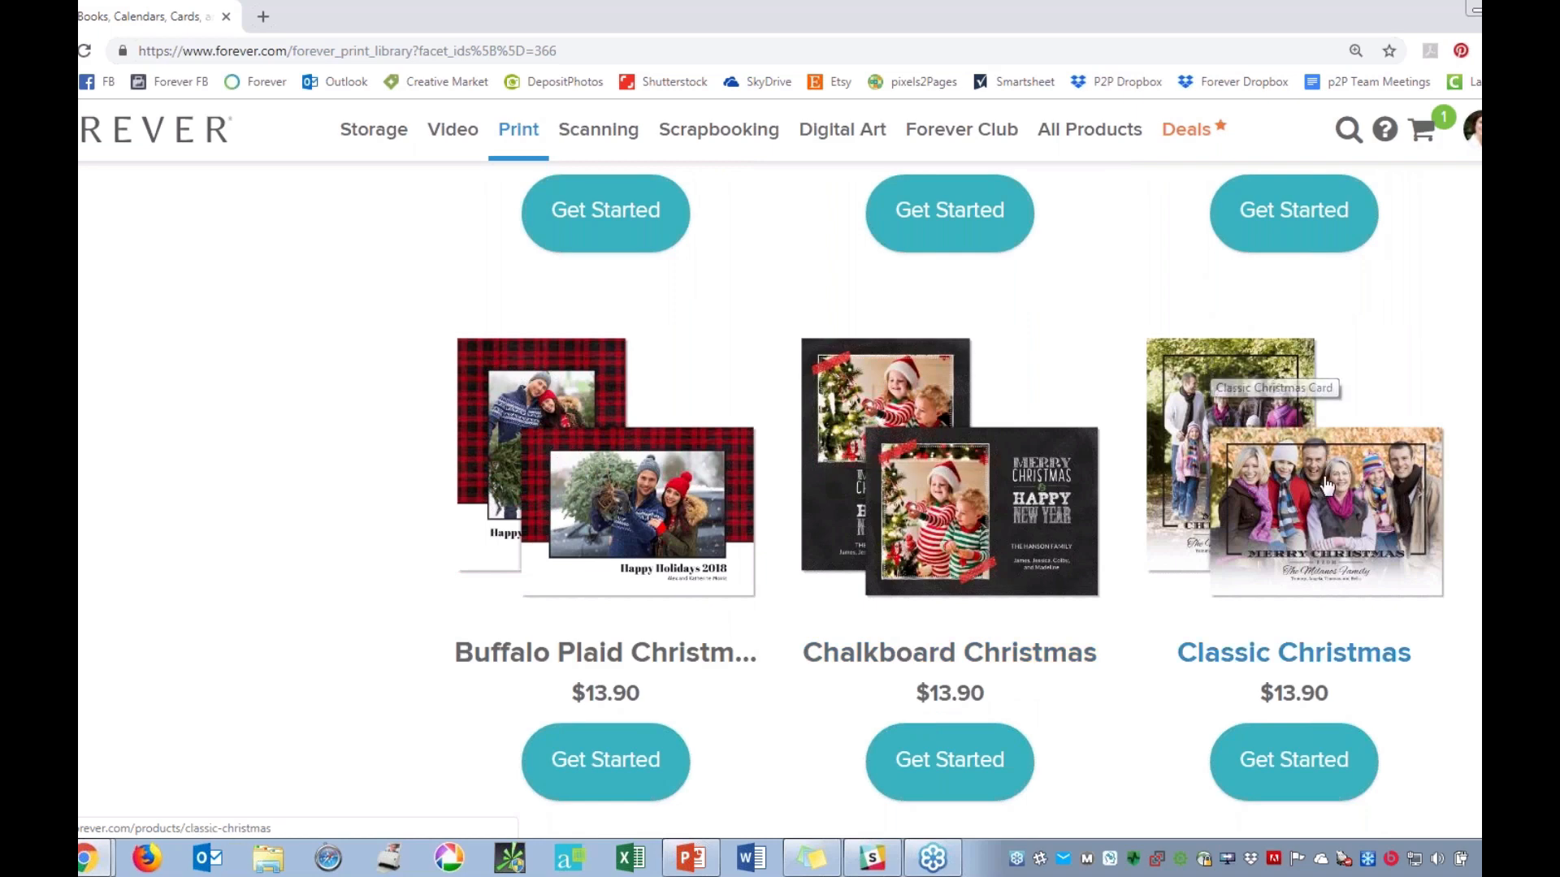
scroll(1326, 499, "down", 1)
left_click(1277, 674)
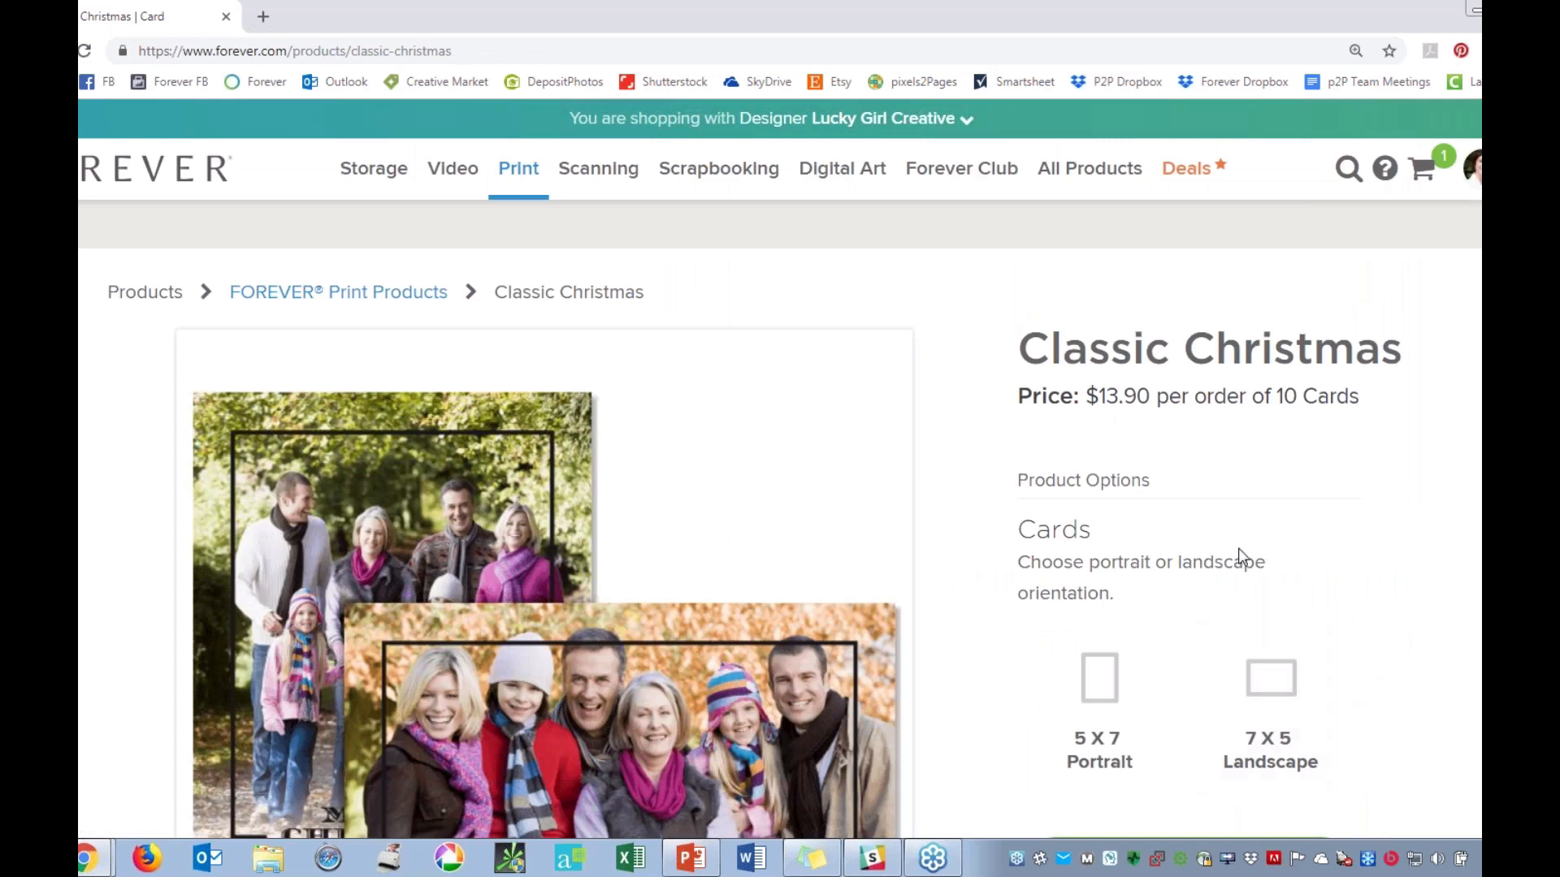
Preview both sides of the Classic Christmas card in each orientation, and start the card in 7 X 5 Landscape.
scroll(1109, 505, "down", 2)
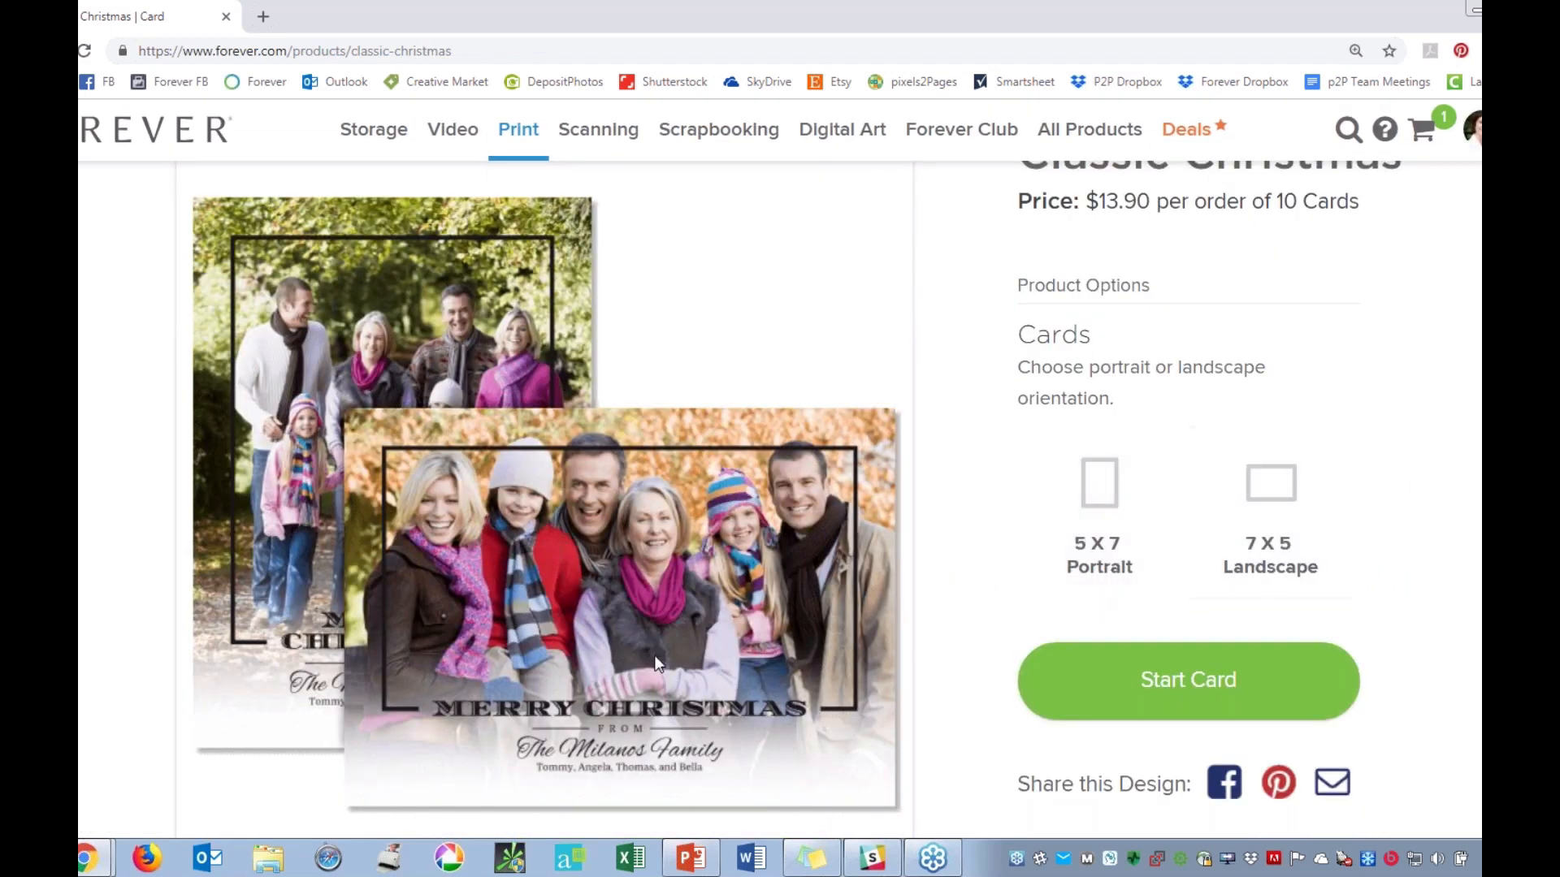
scroll(658, 665, "down", 3)
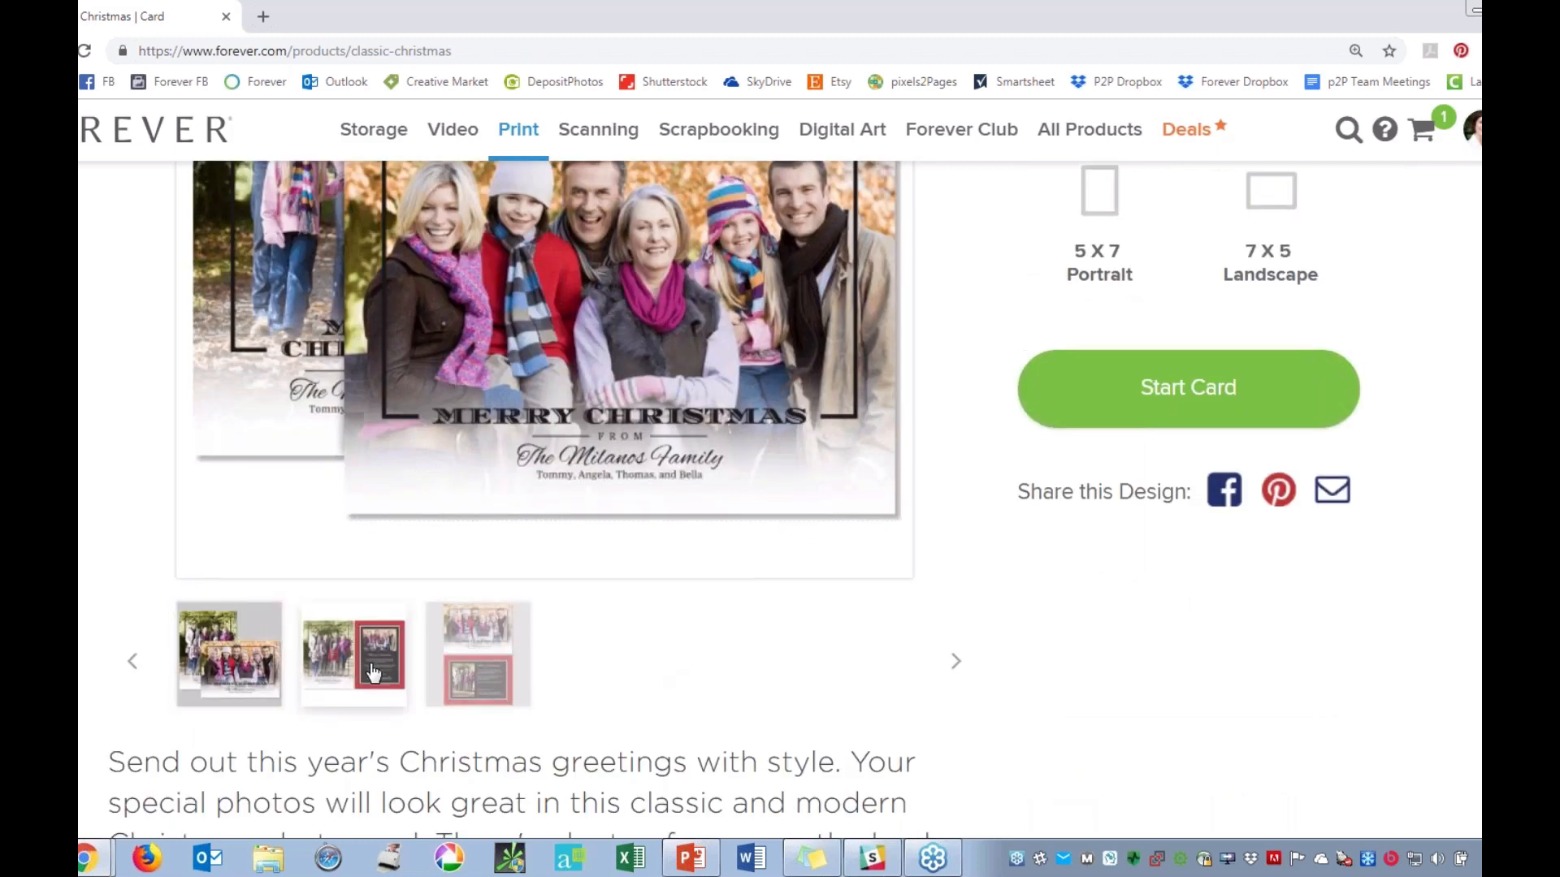
scroll(374, 455, "up", 1)
scroll(378, 471, "up", 1)
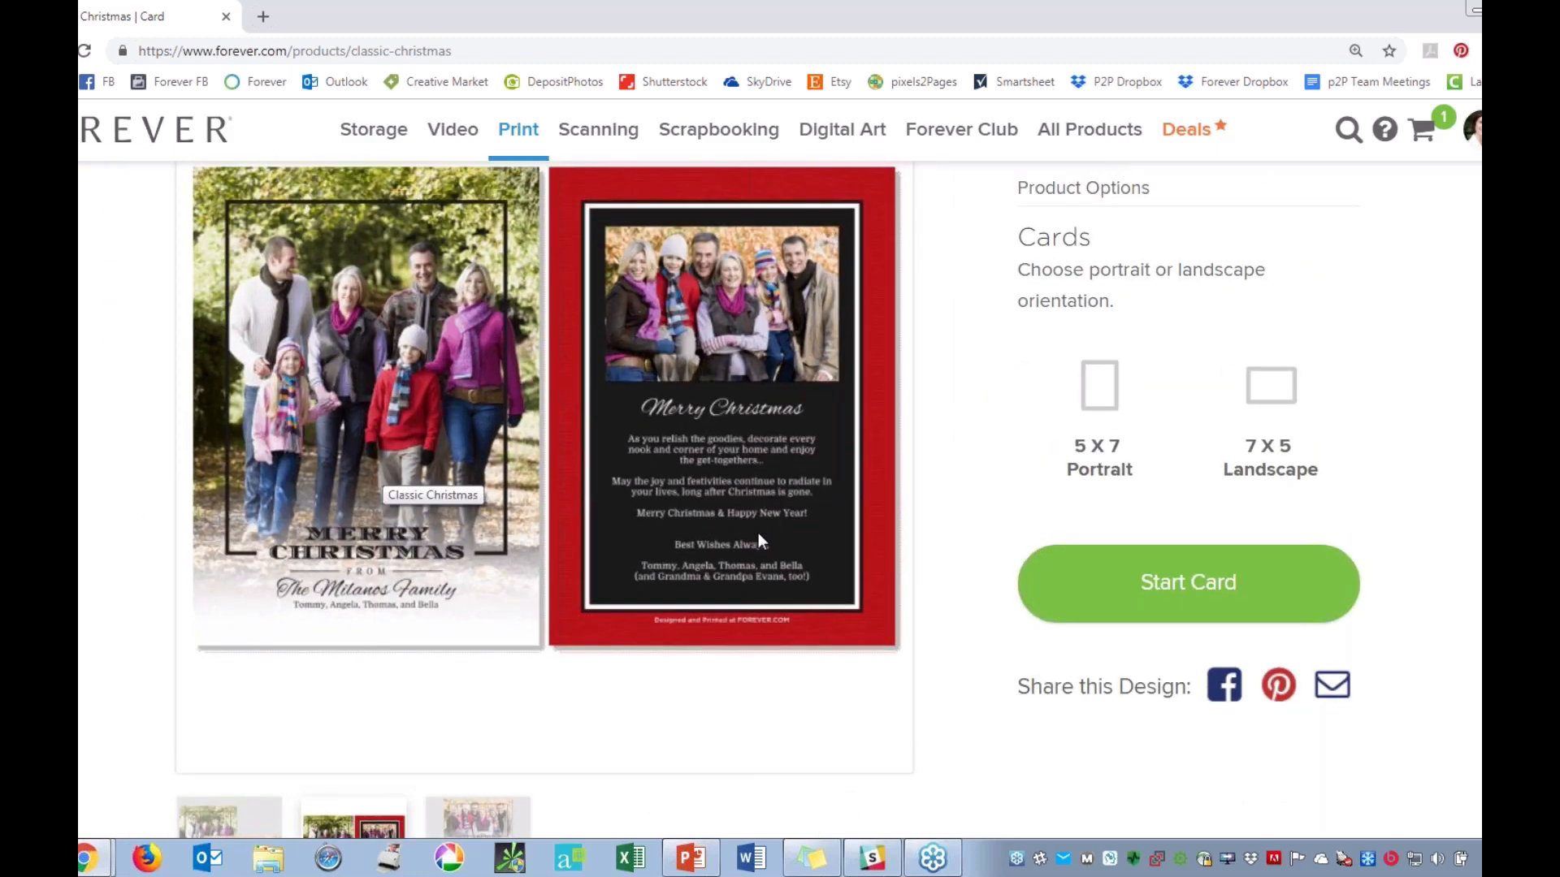
left_click(493, 822)
scroll(519, 291, "up", 1)
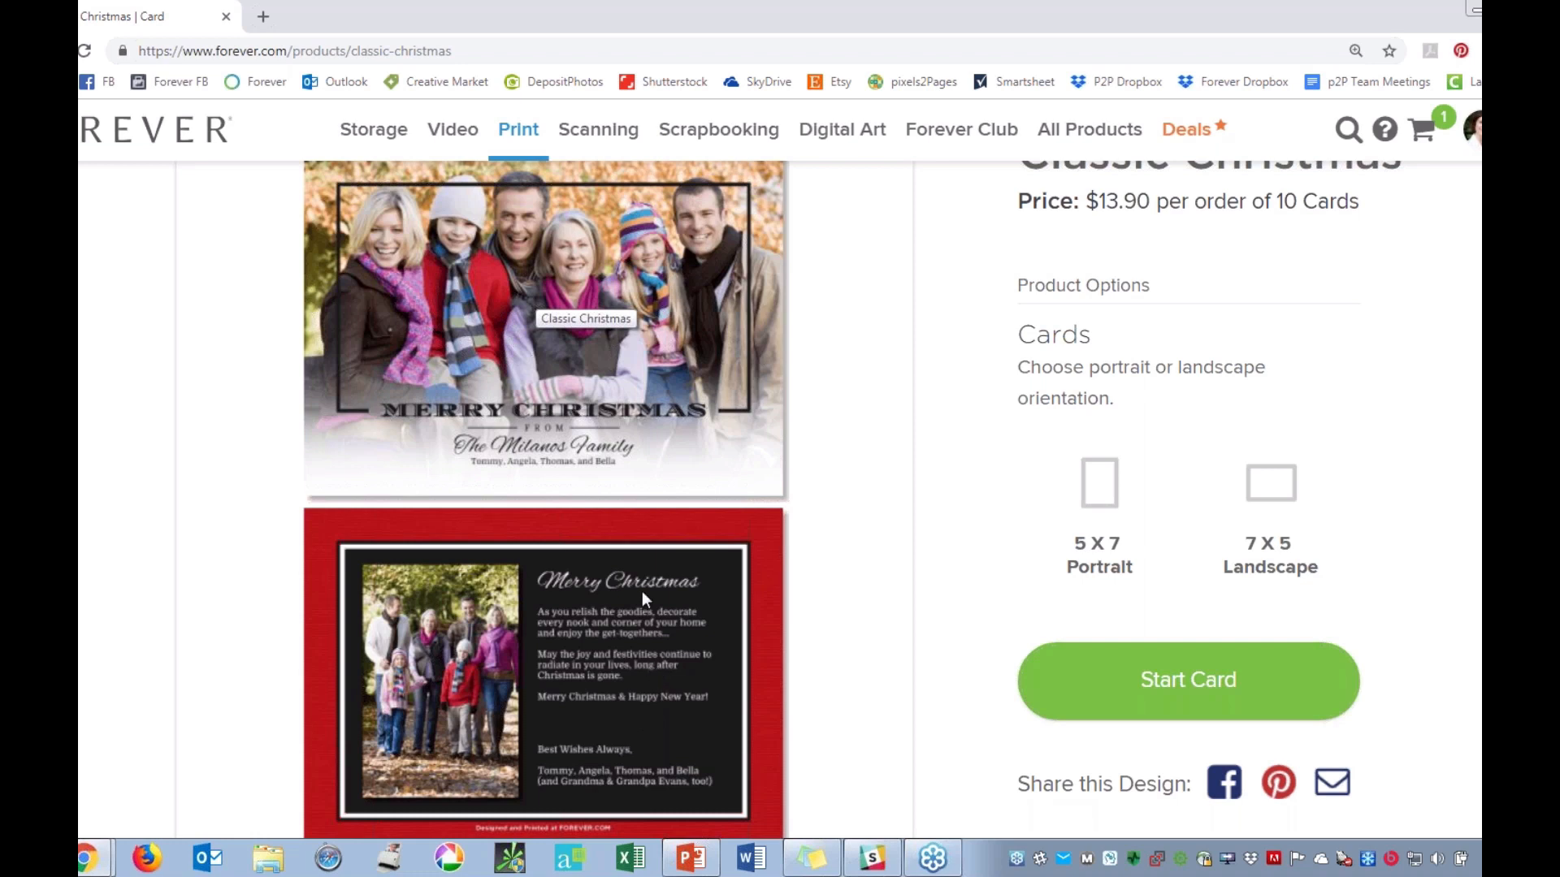
left_click(1281, 488)
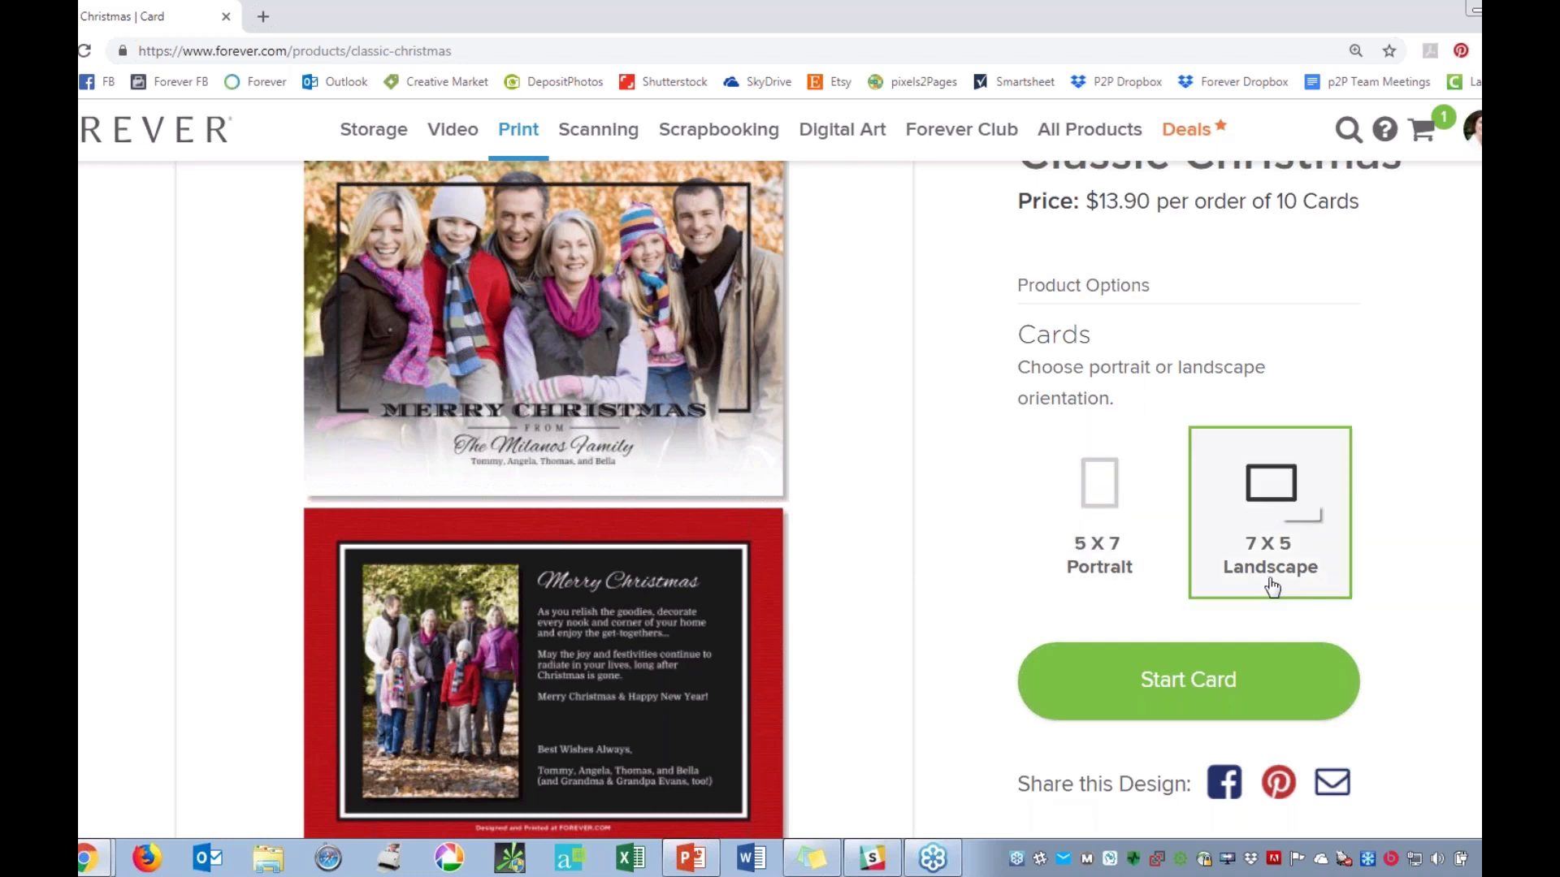
left_click(1163, 686)
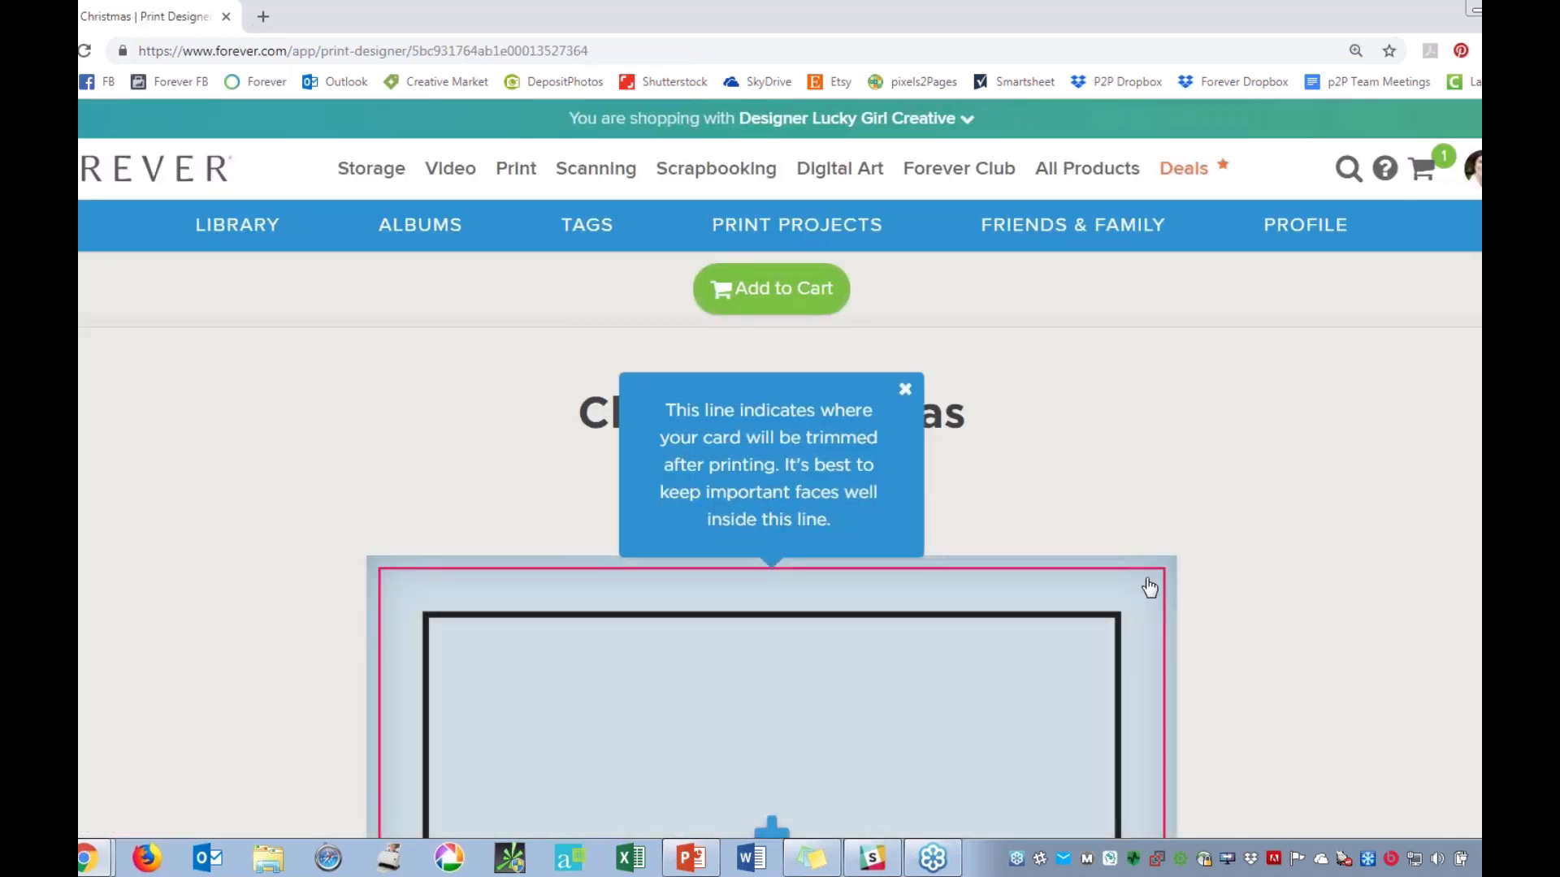
Fill the card front's empty photo area with the library photo of the family of four sitting on the grass without the dog.
scroll(1150, 587, "down", 4)
scroll(774, 444, "down", 1)
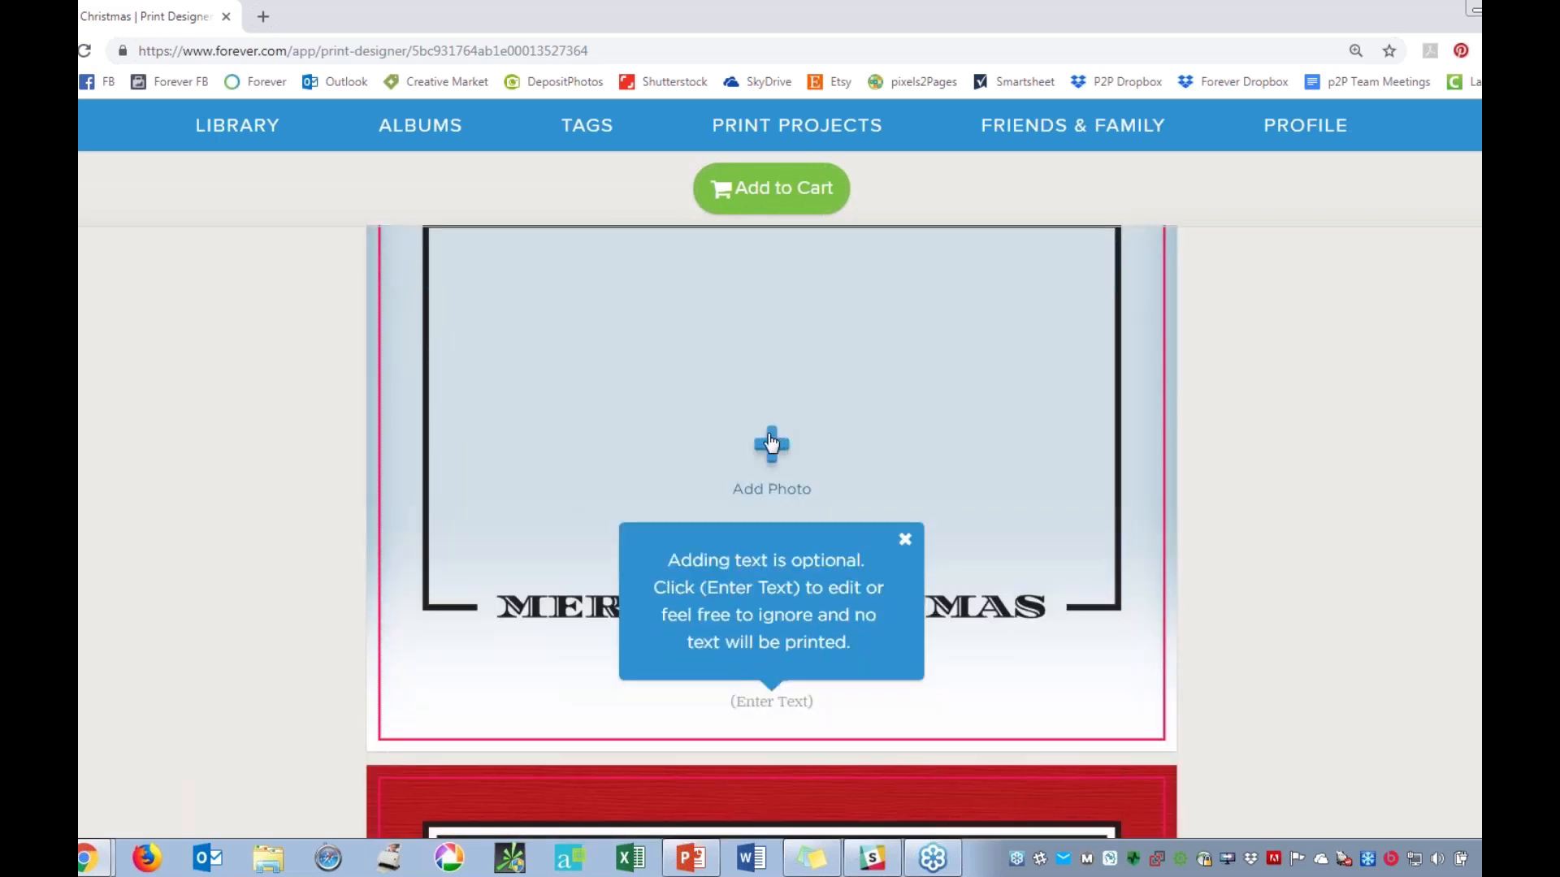
left_click(774, 444)
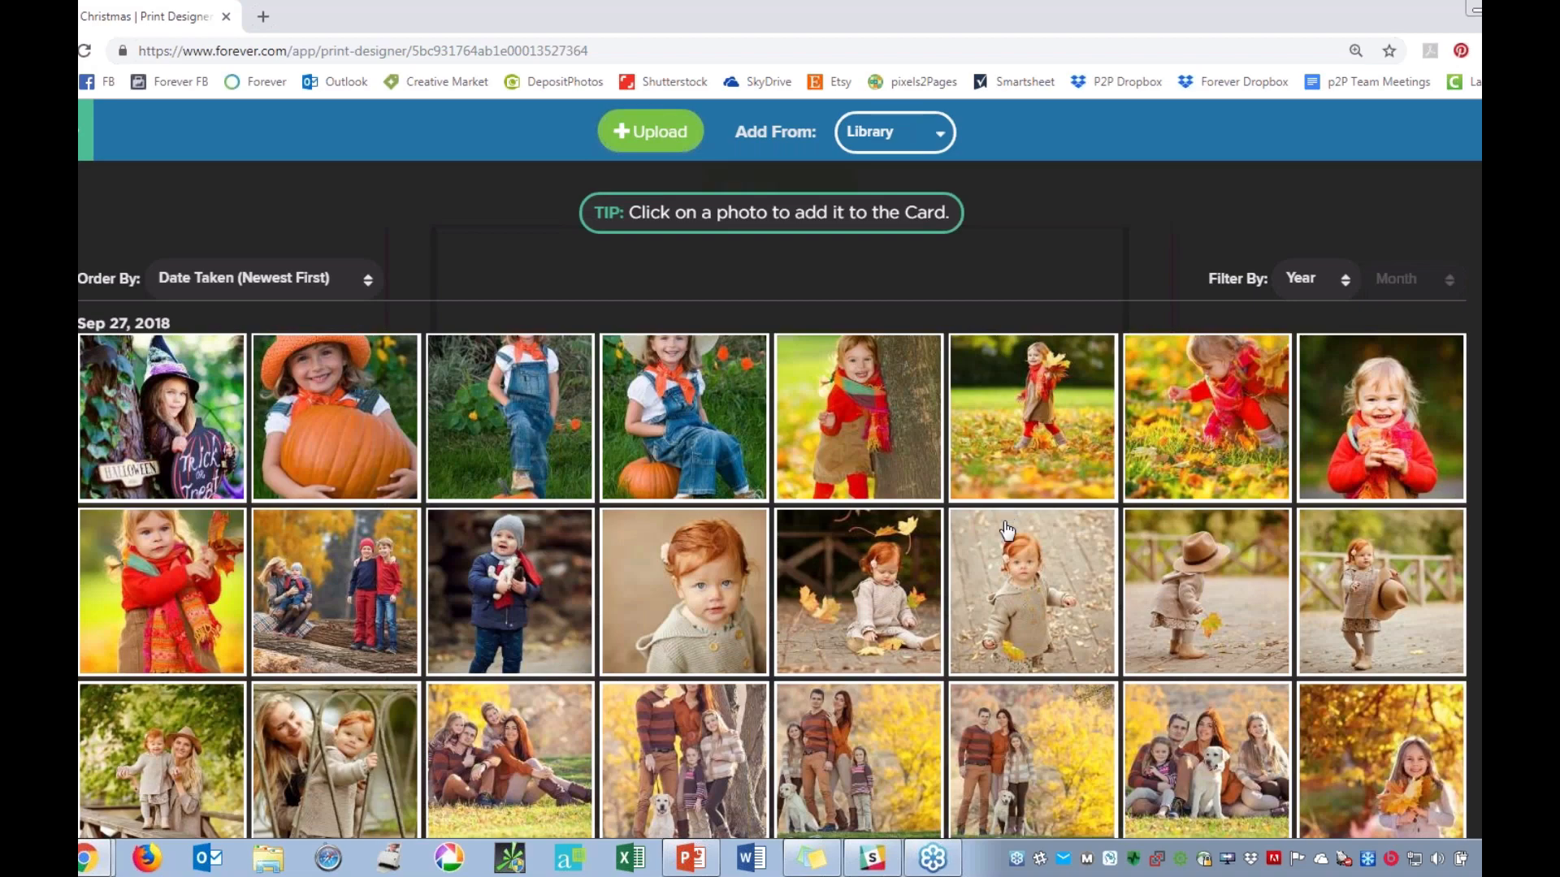
scroll(1010, 520, "down", 5)
scroll(816, 461, "down", 3)
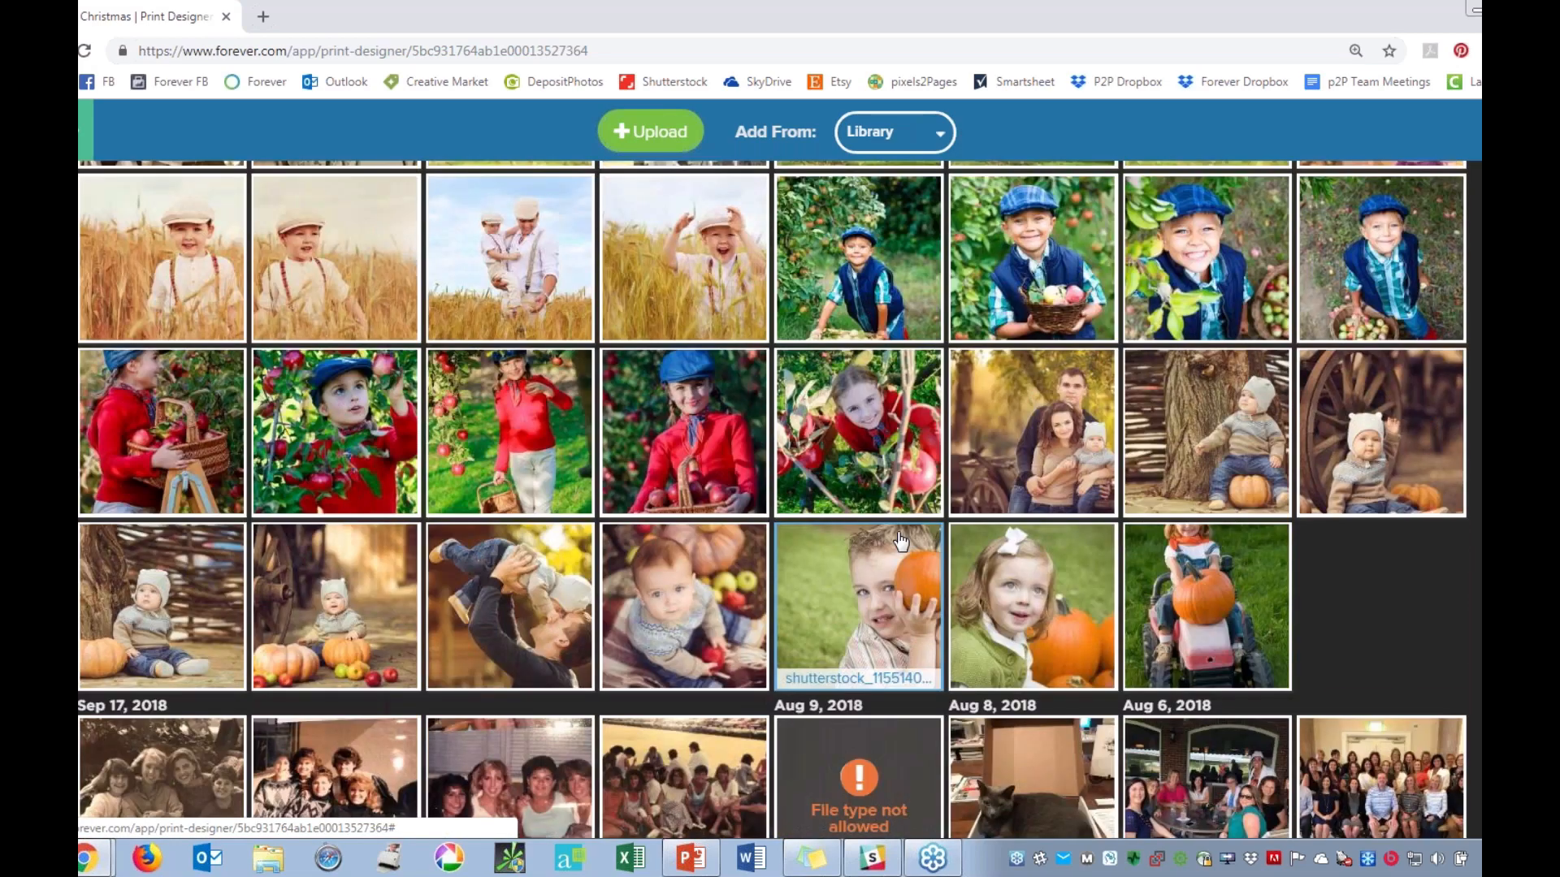
scroll(900, 540, "down", 2)
scroll(894, 537, "up", 9)
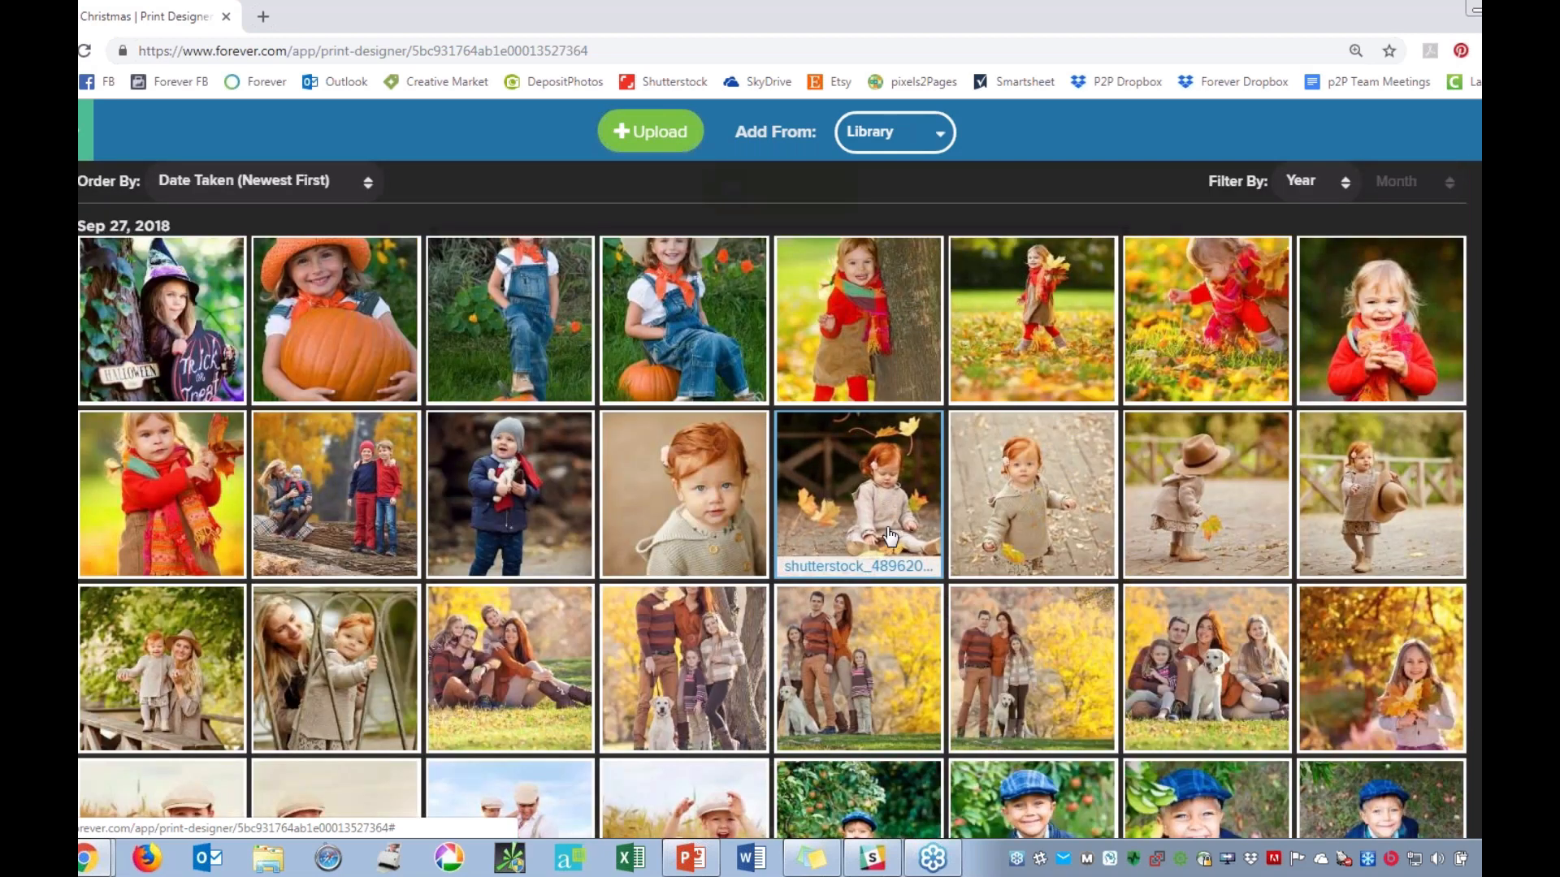
scroll(892, 537, "up", 1)
scroll(888, 538, "down", 1)
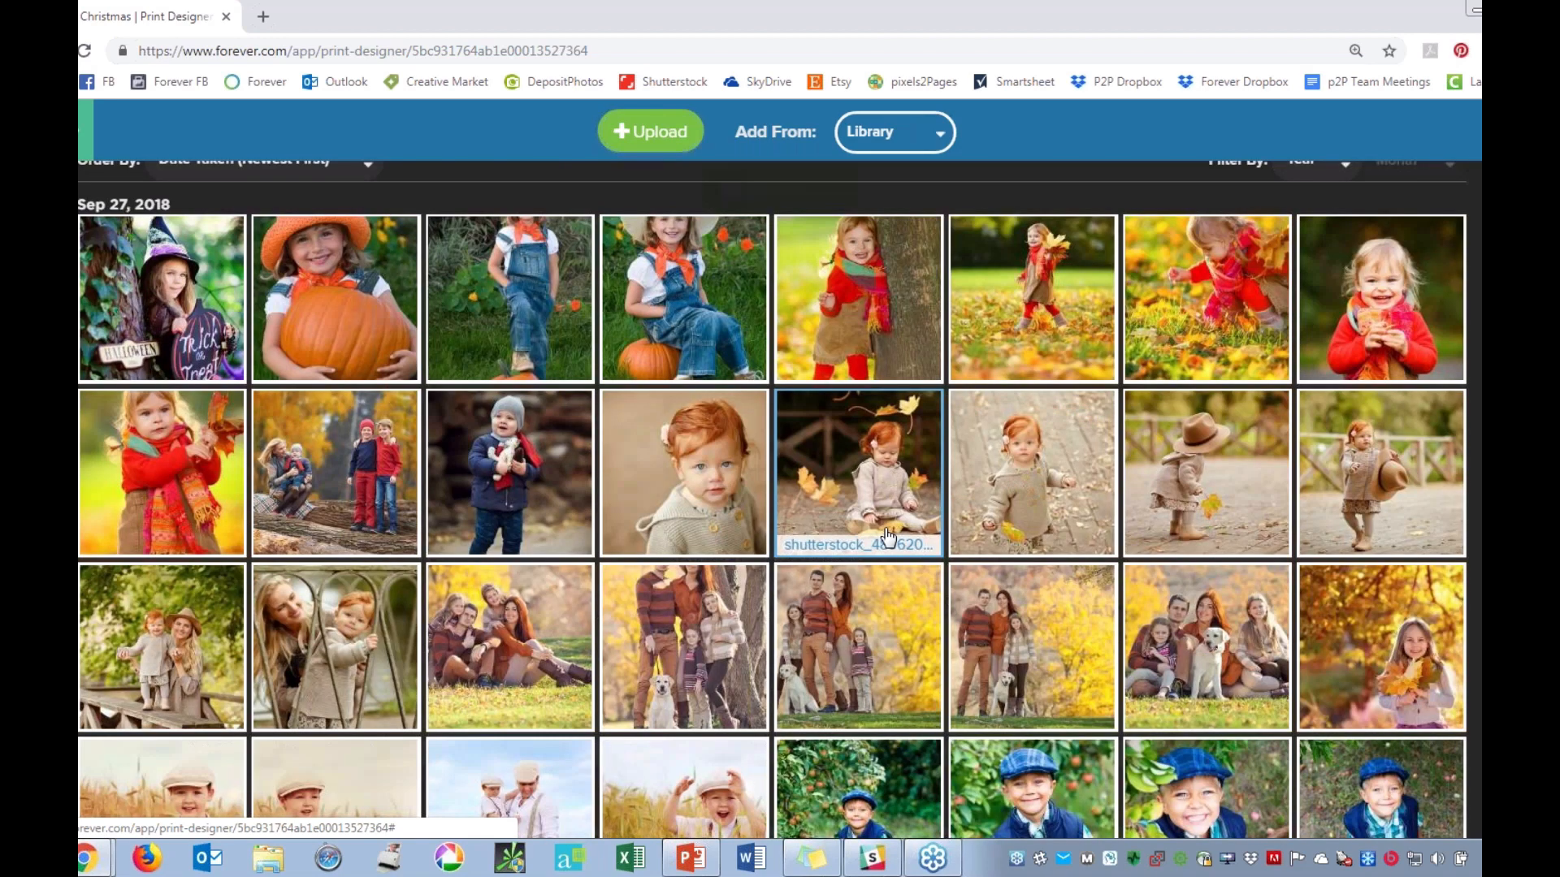
scroll(888, 536, "down", 1)
left_click(512, 593)
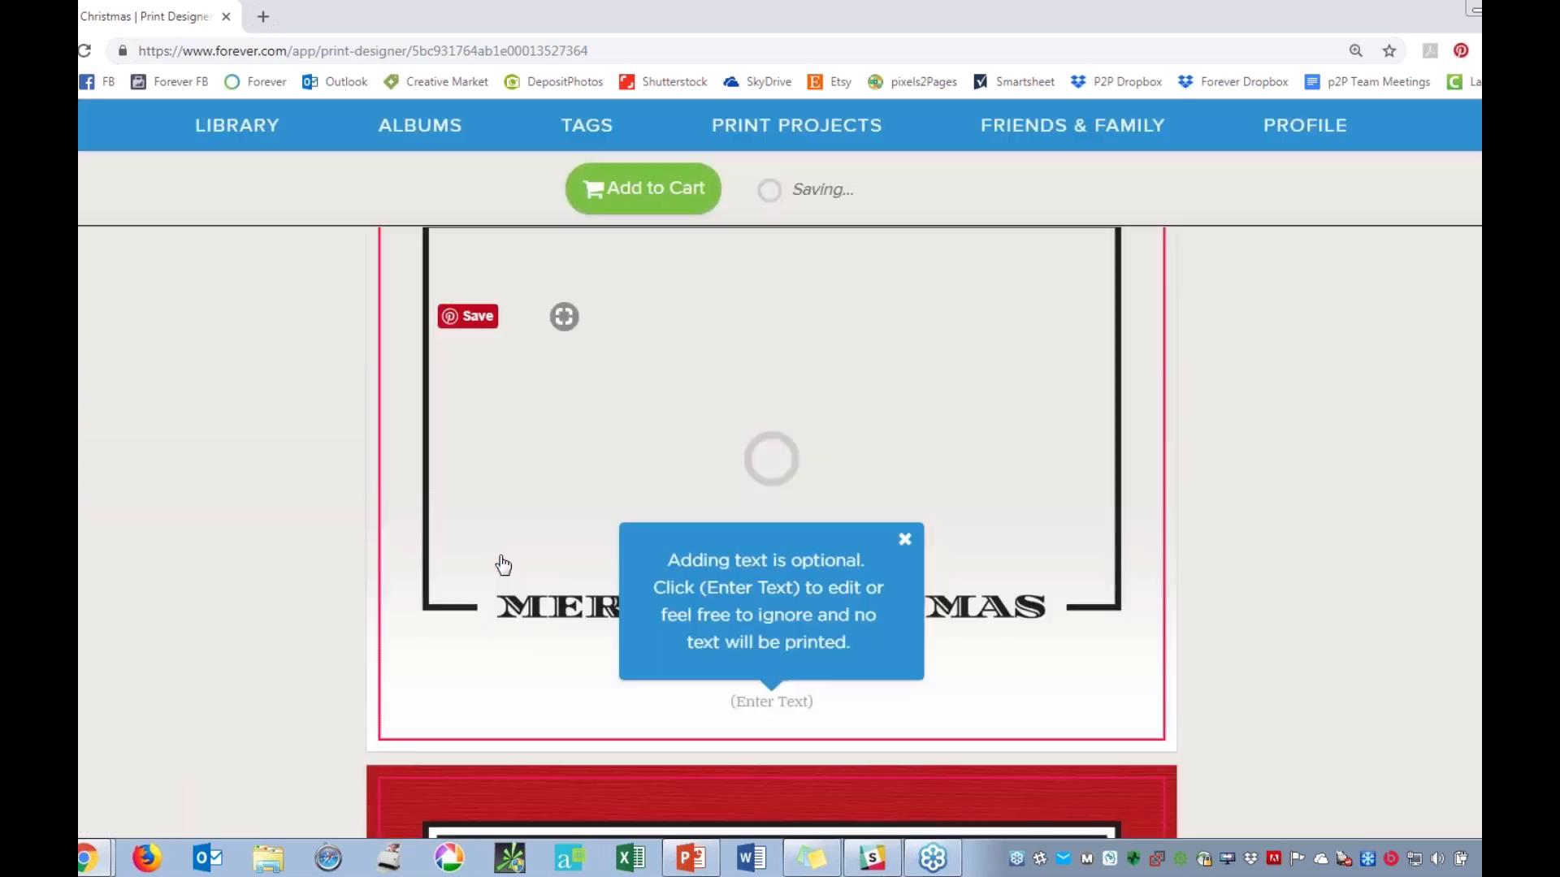
Dismiss the optional text tip and shift the family photo slightly to the right within the card front.
scroll(1339, 539, "up", 1)
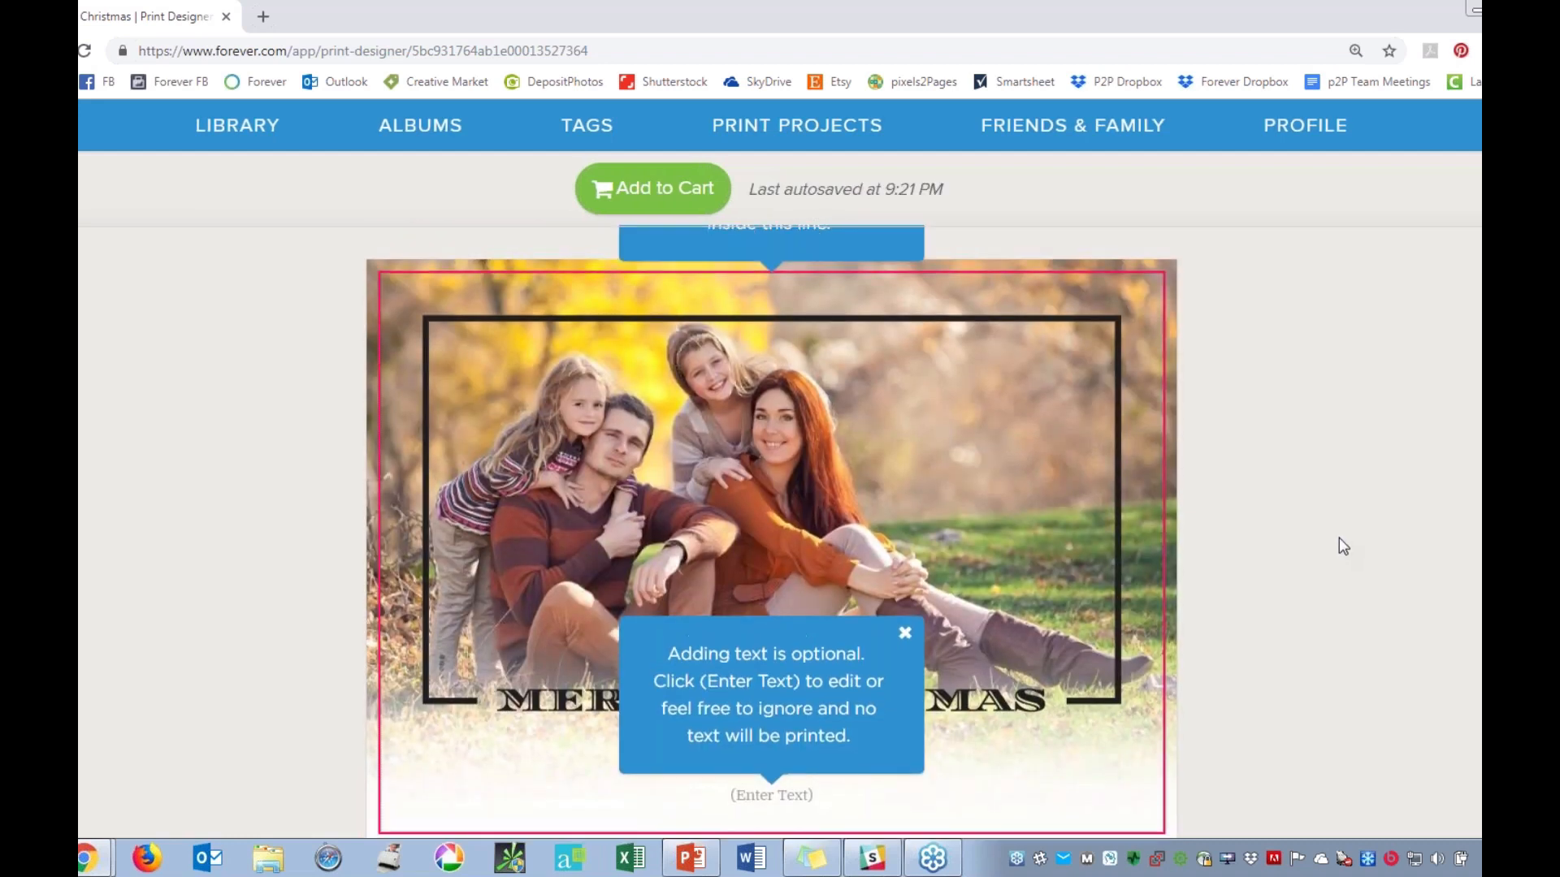
scroll(1339, 539, "down", 1)
scroll(1339, 538, "up", 1)
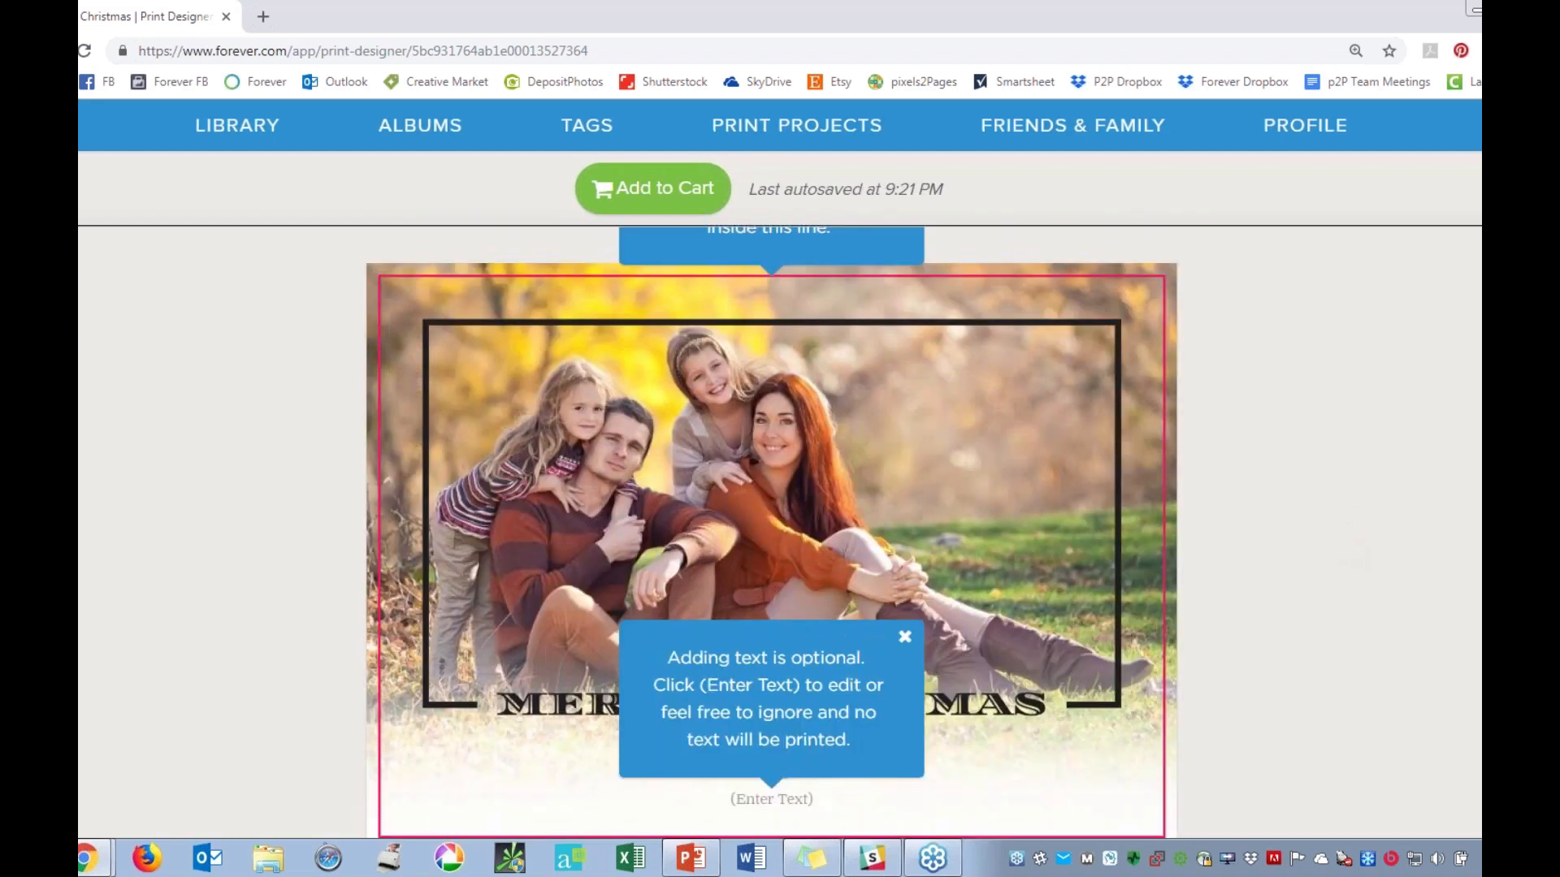
left_click(904, 636)
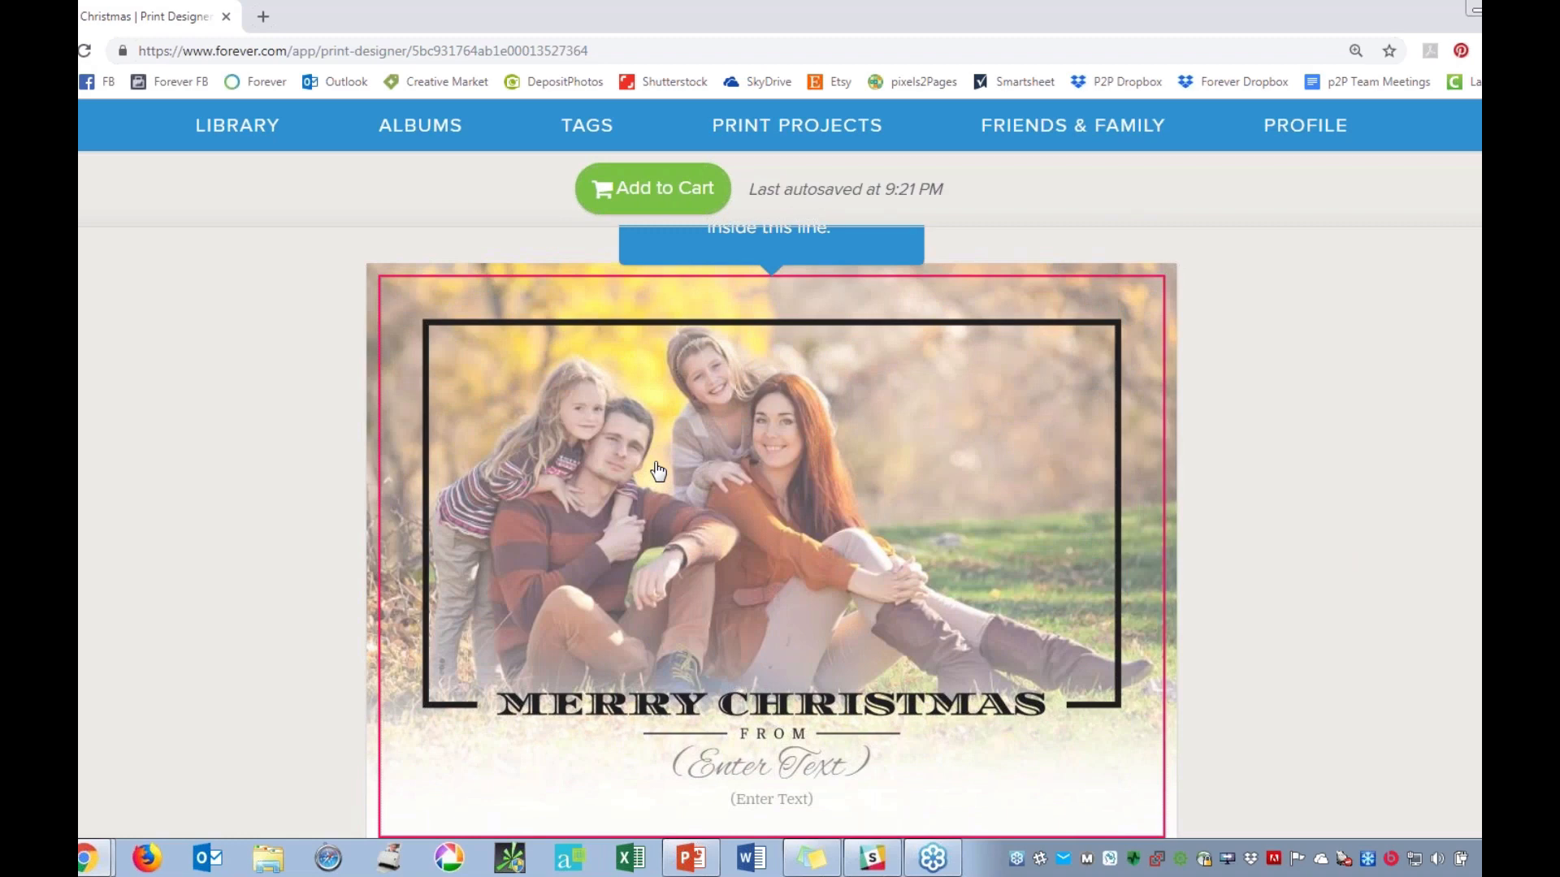
left_click(559, 311)
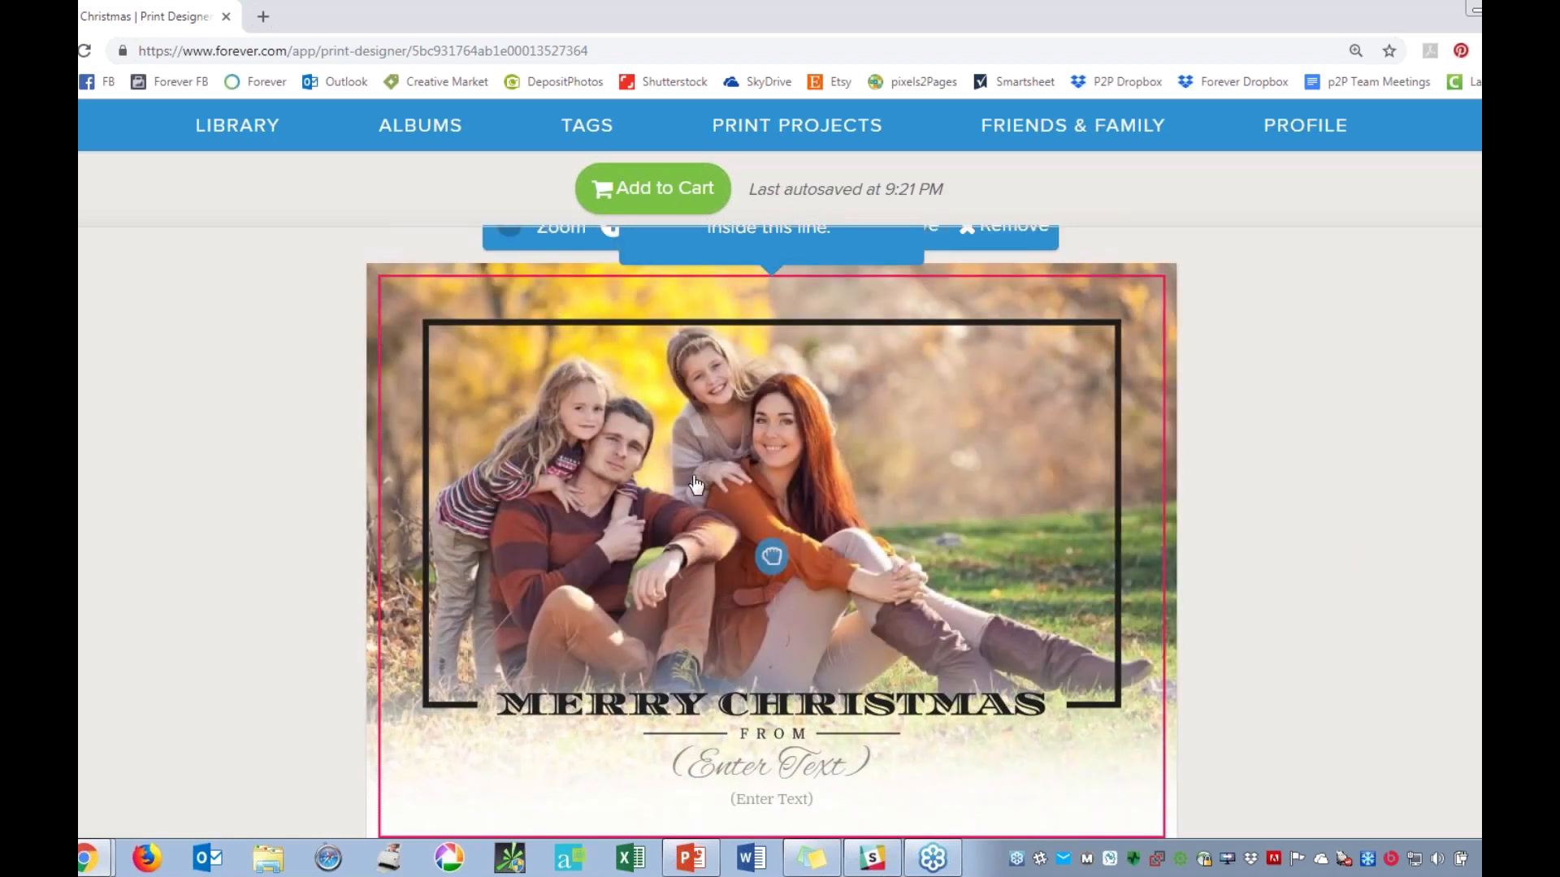
left_click_drag(695, 485, 709, 526)
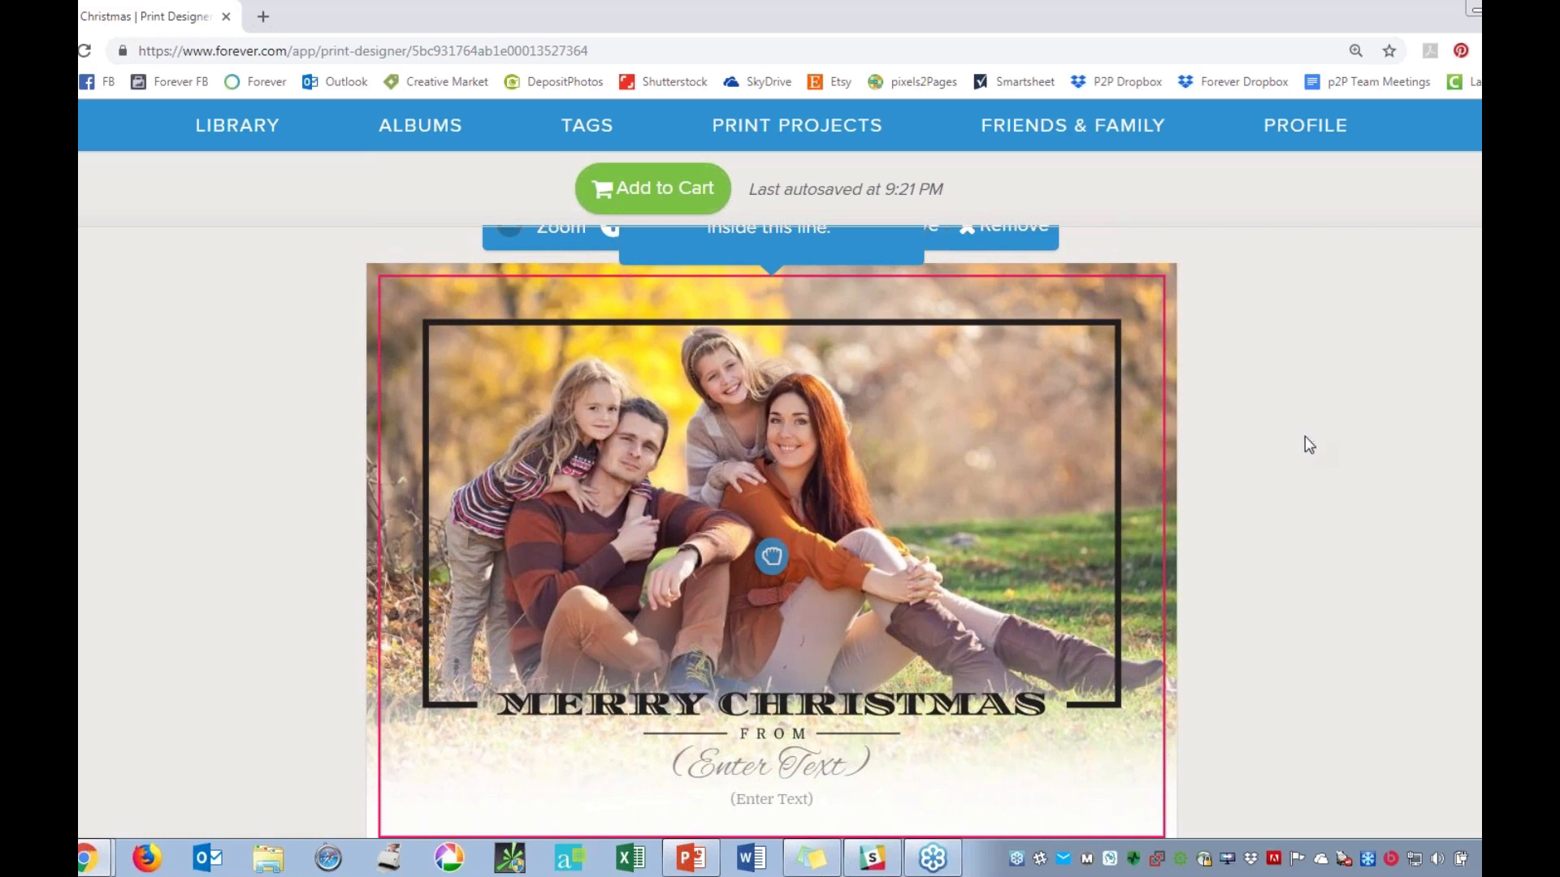
Fill the script text line below FROM on the card front with the family's name and save it.
scroll(1305, 437, "down", 2)
left_click(744, 574)
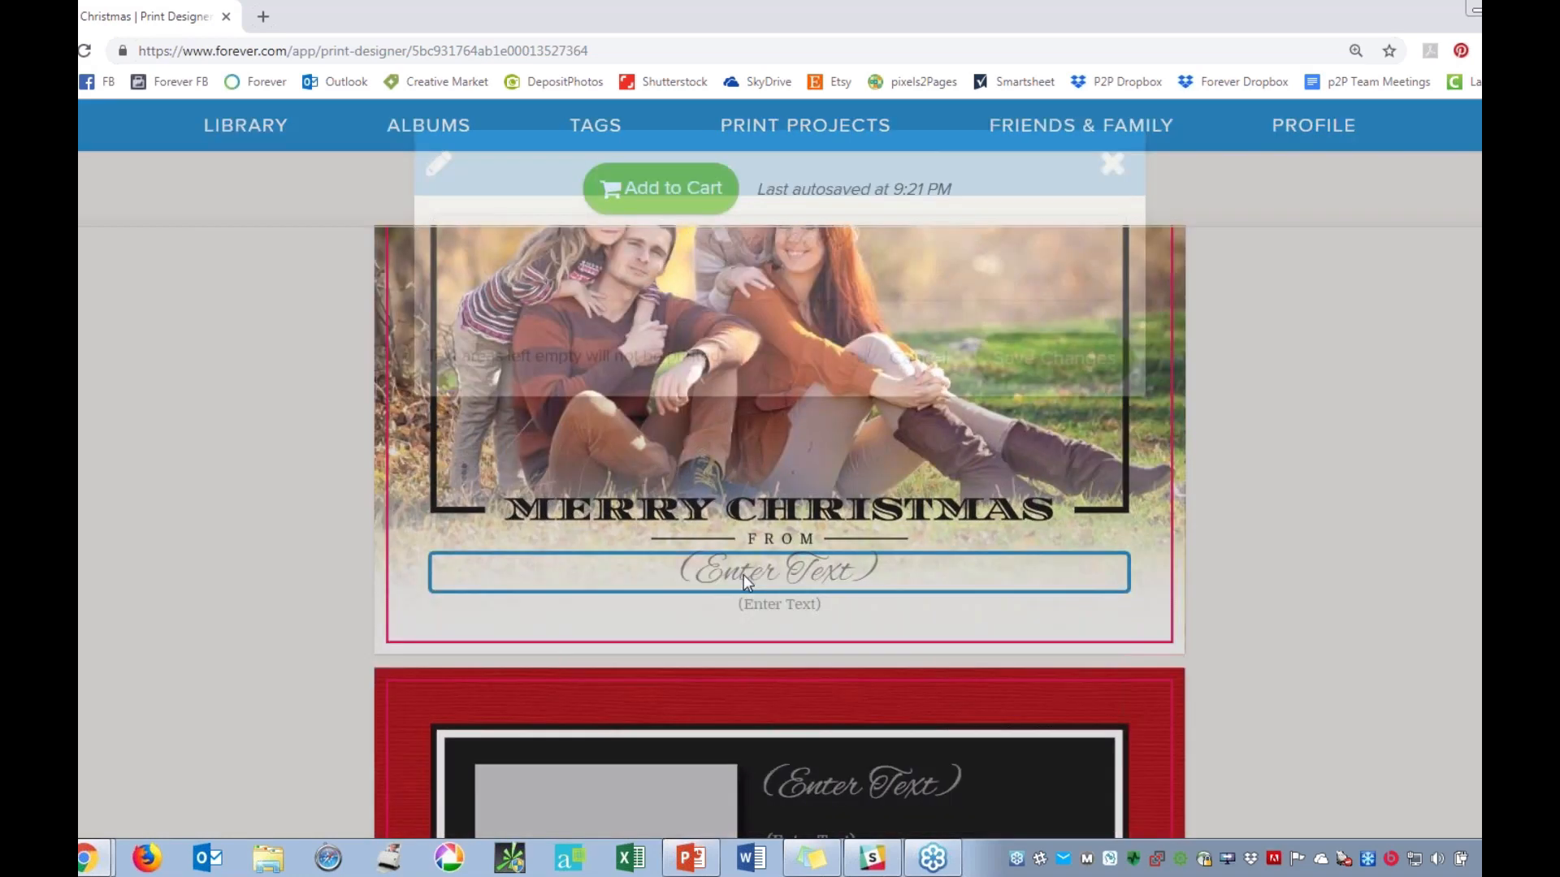
type("The S")
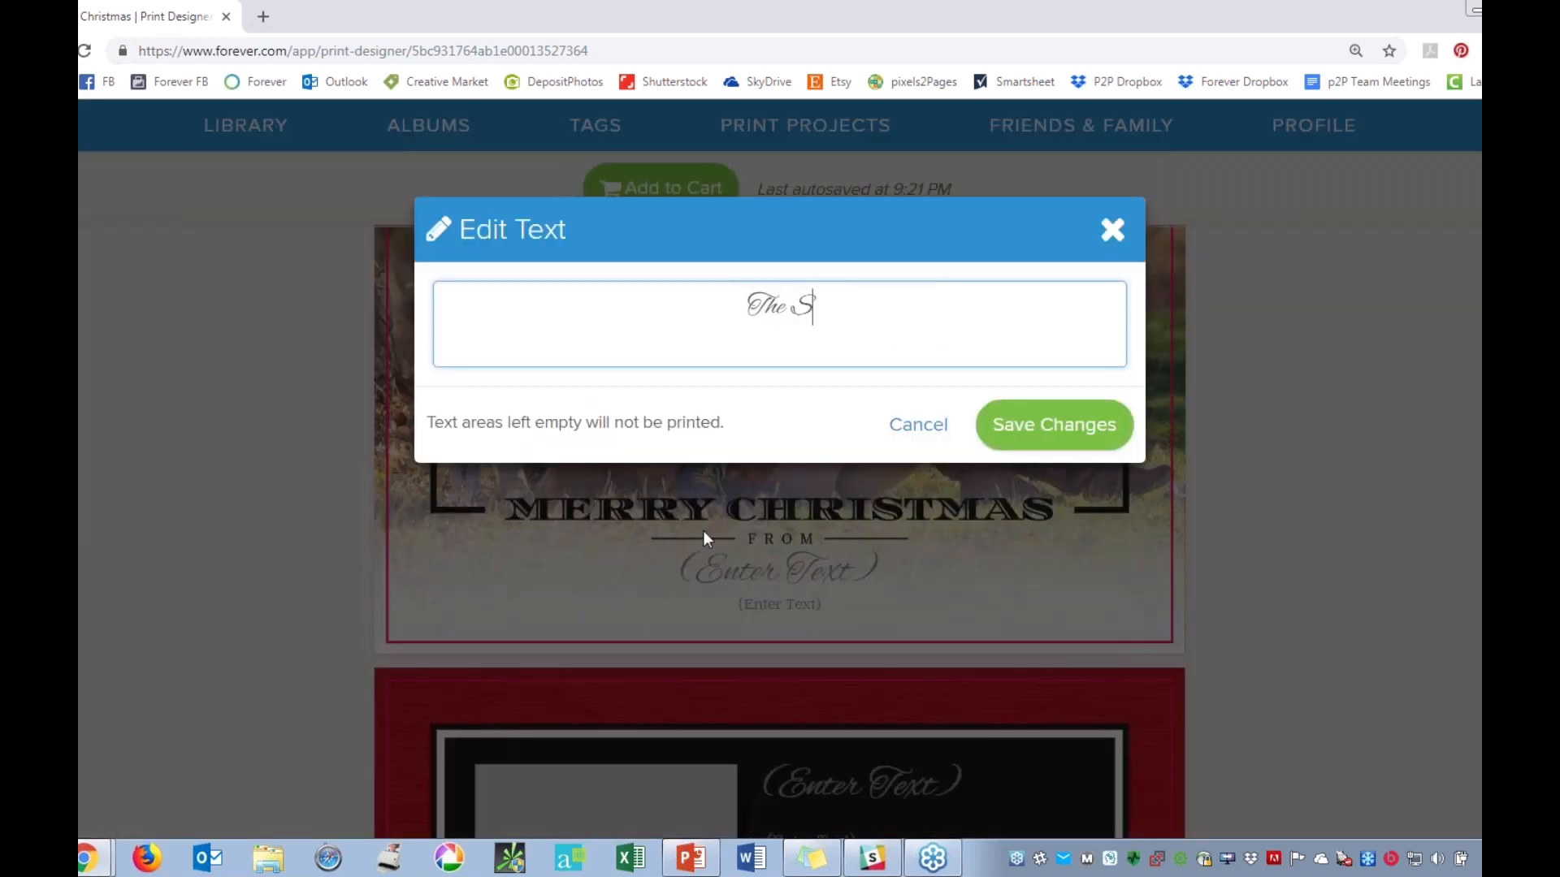
type("mith Family")
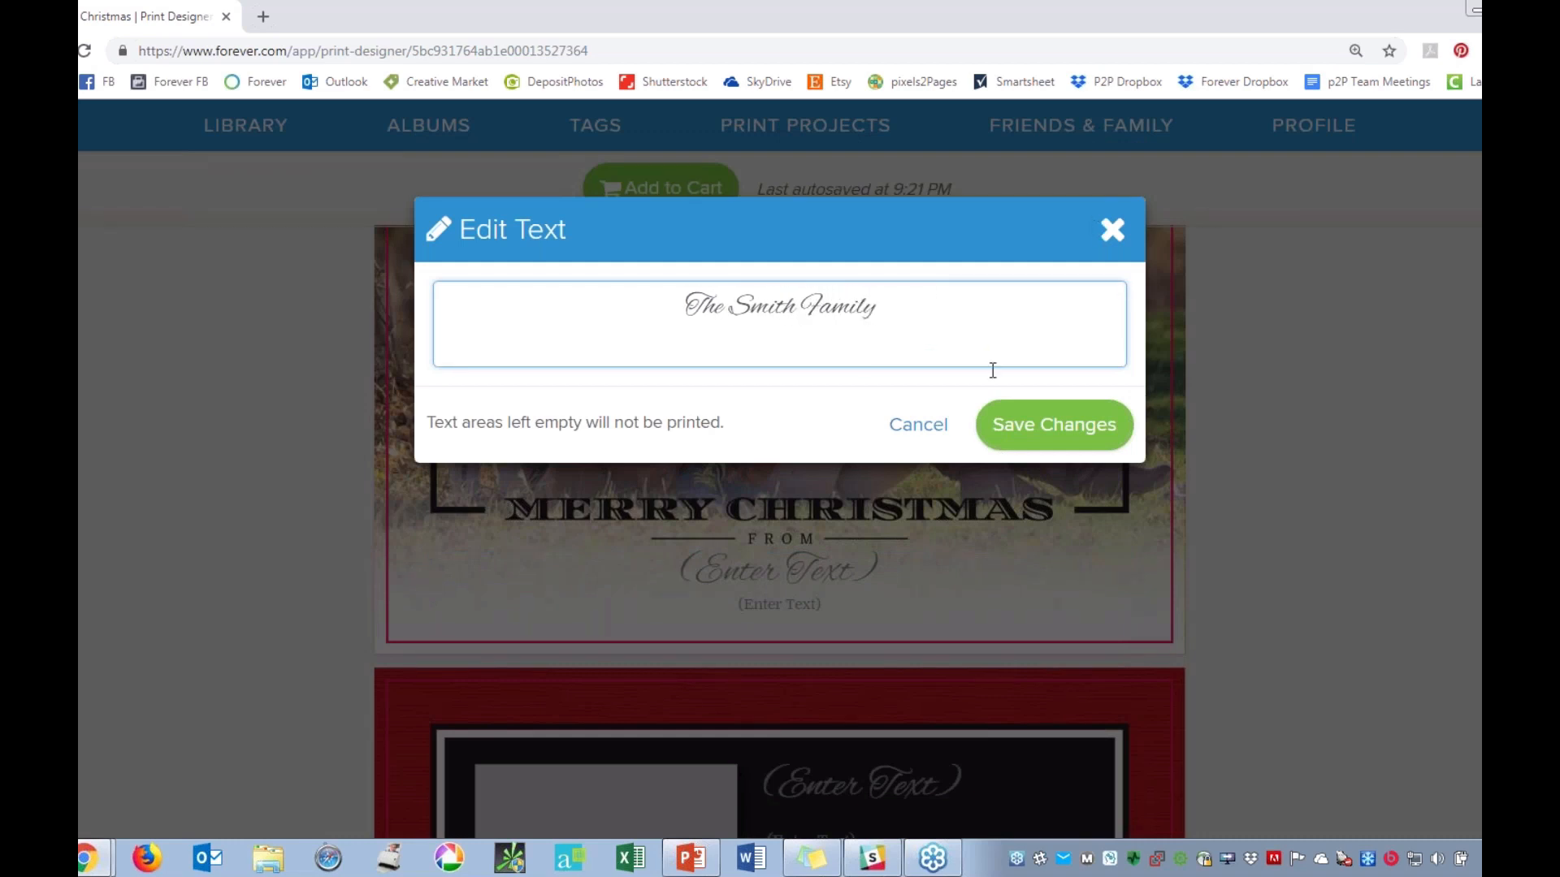
left_click(1015, 427)
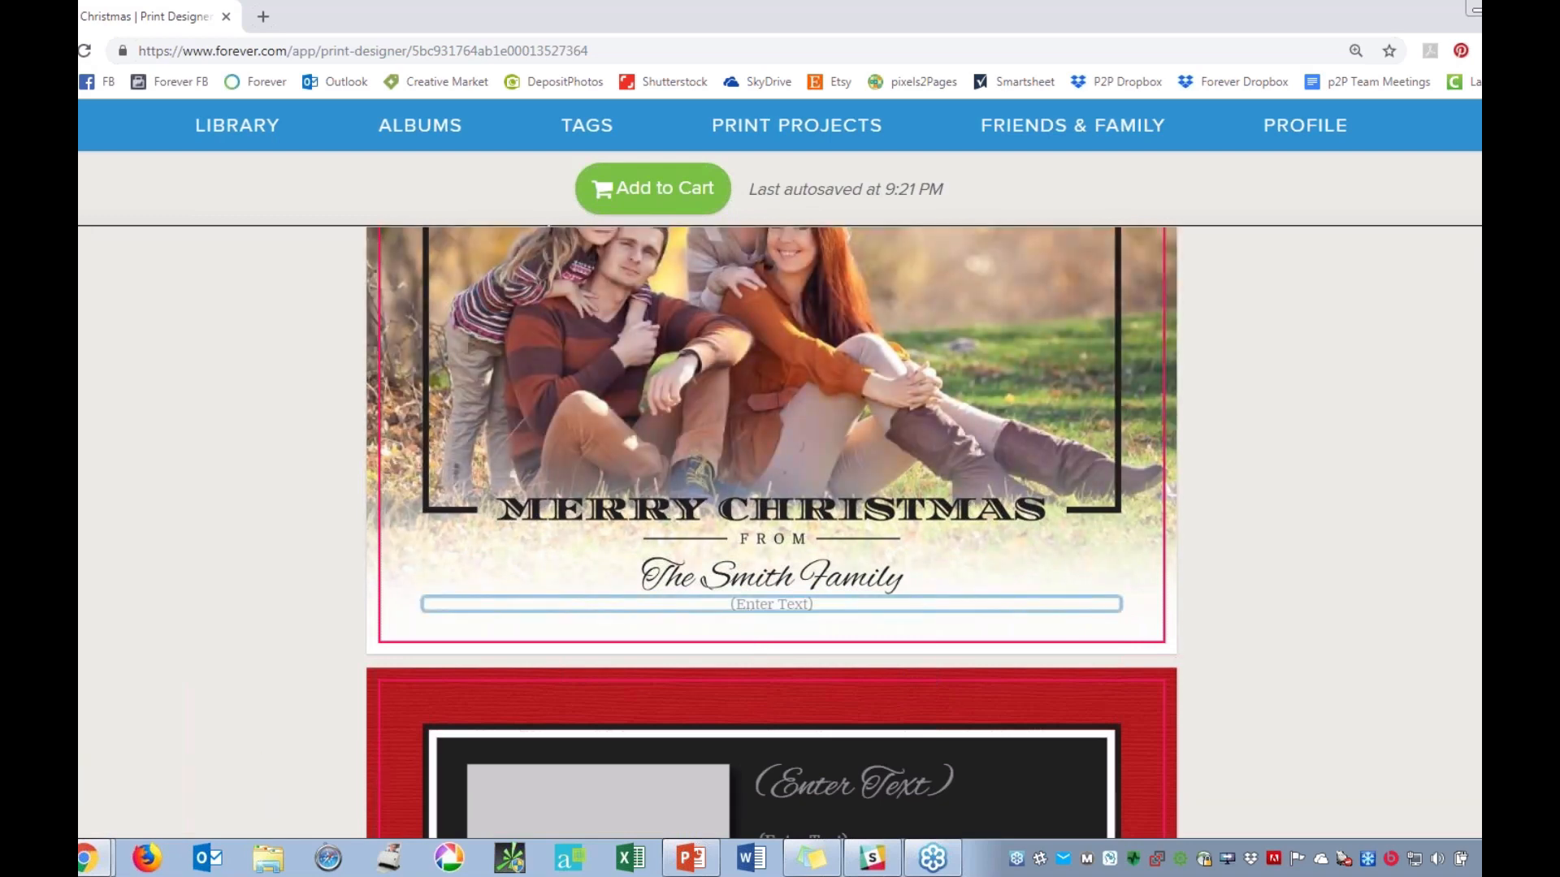
Fill the small text line under the family's name on the card front with three family members' first names, separated by commas.
left_click(678, 603)
left_click(671, 588)
left_click(737, 611)
type("B")
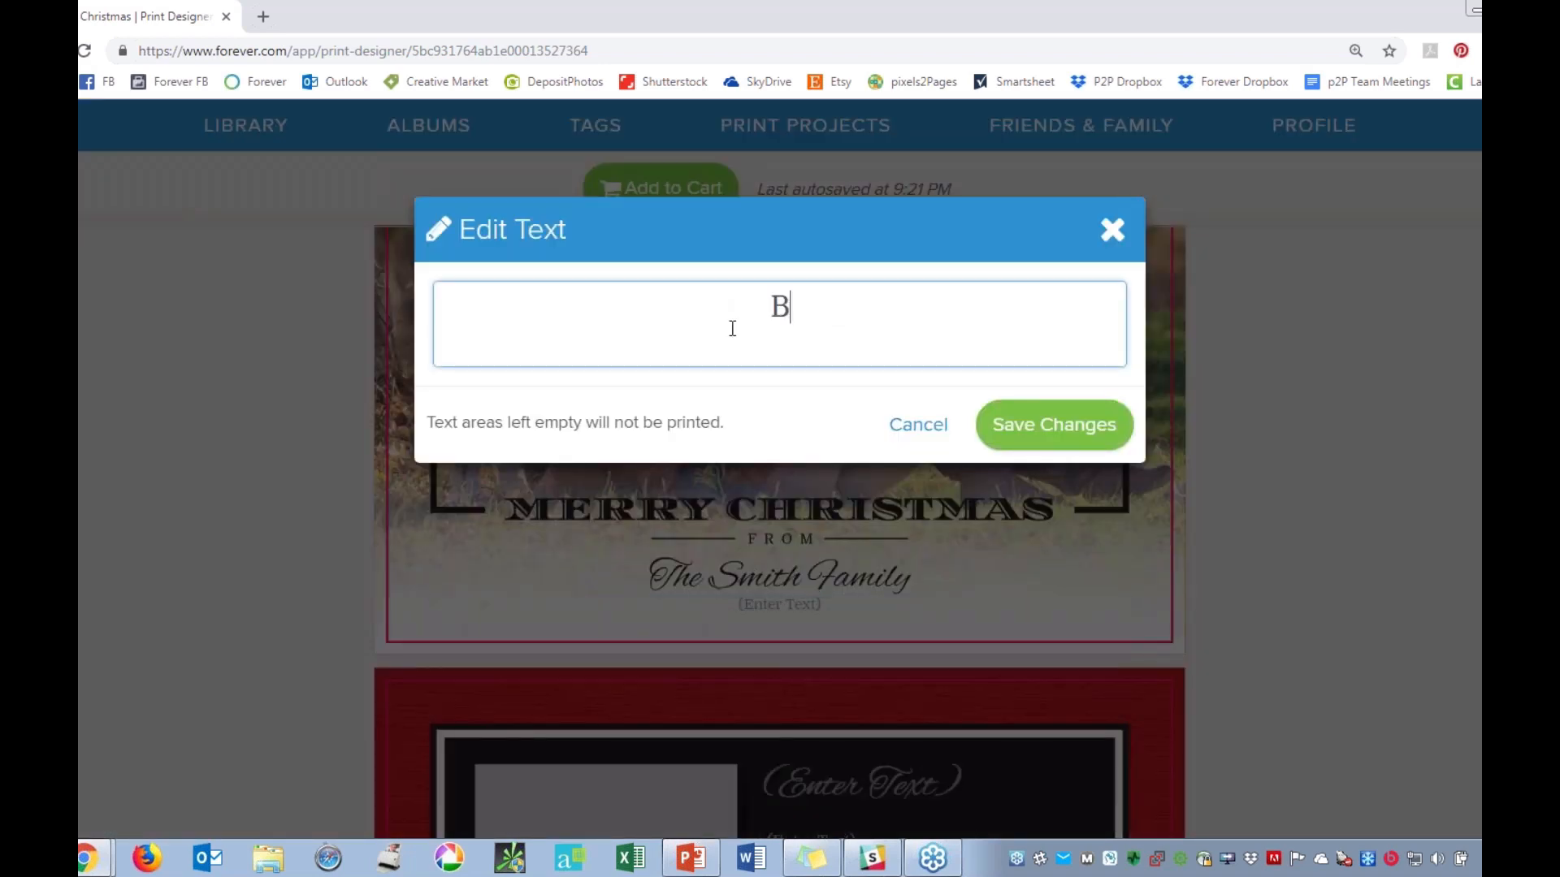
type("rian, Elizabeth, ")
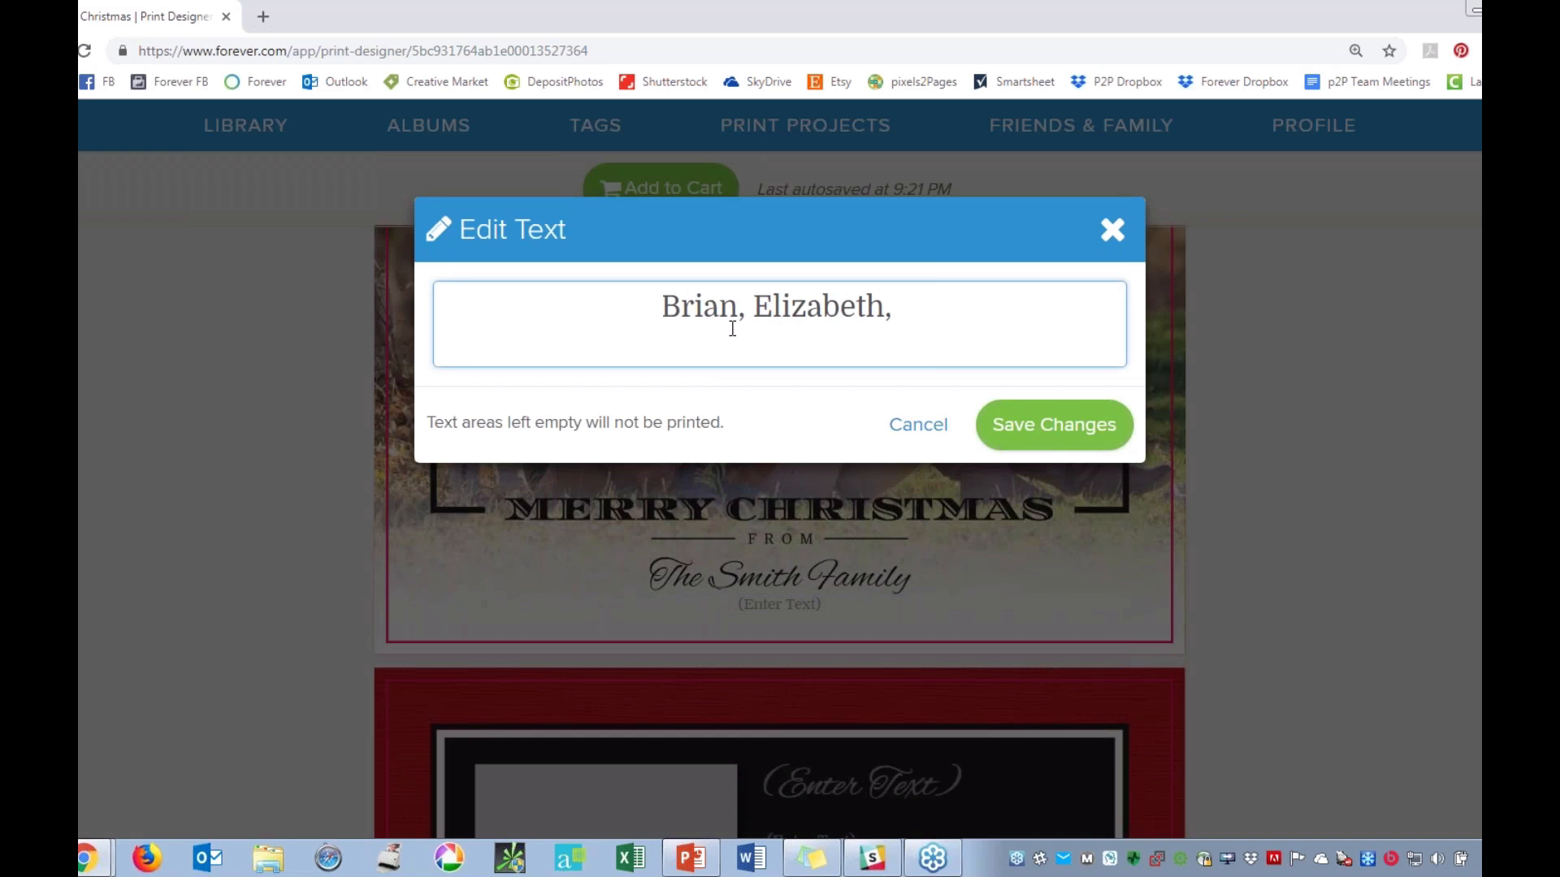
type("Maisey")
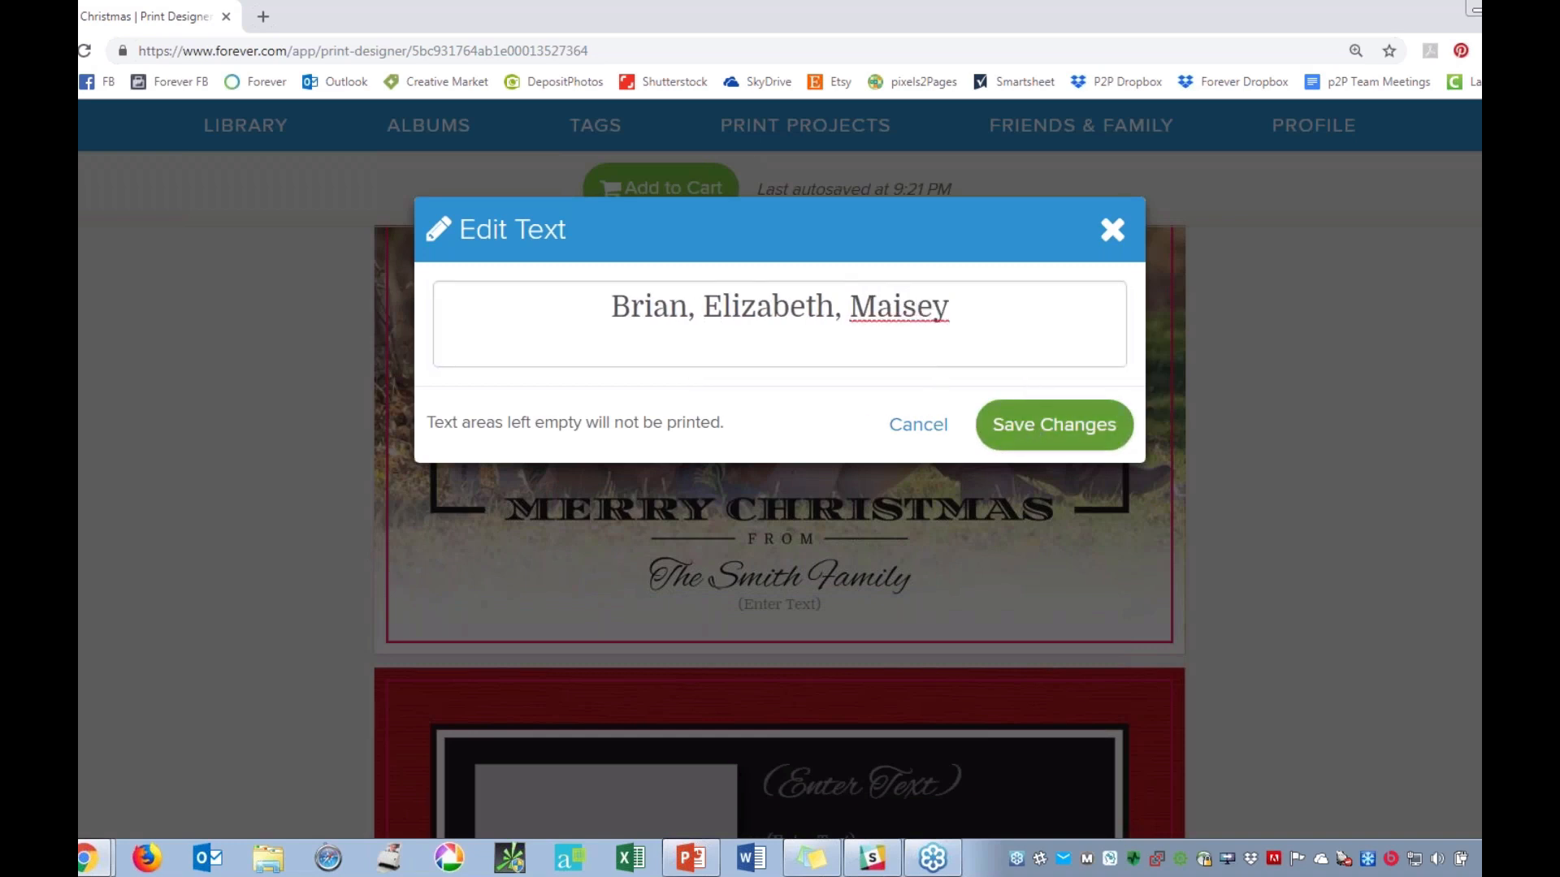
left_click(1036, 437)
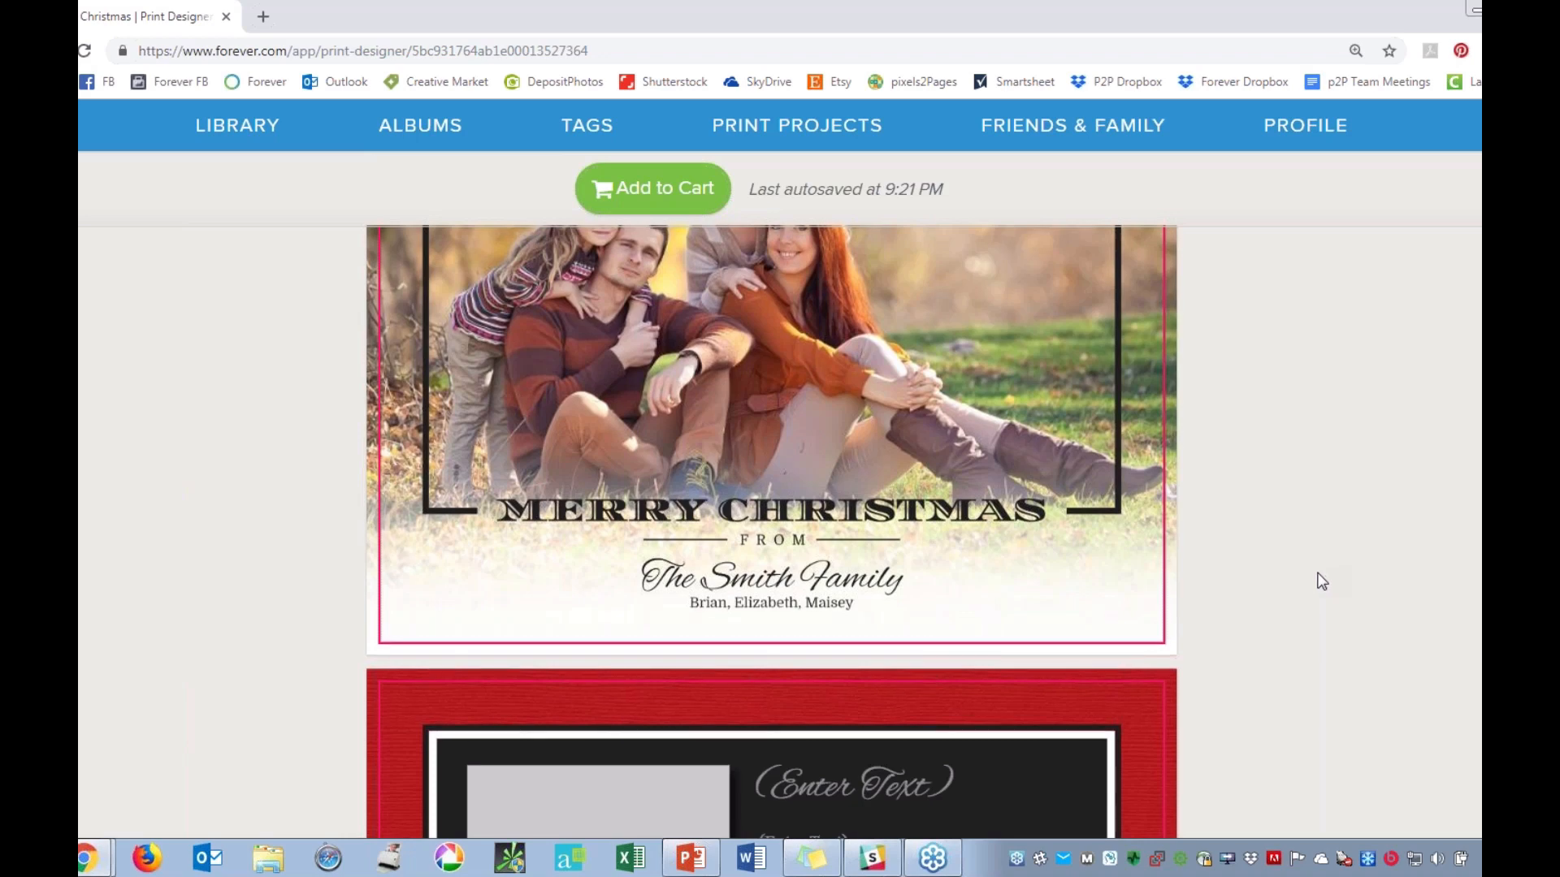
Begin the large text block on the card back with the family's name in capitals and a row of dots as a divider beneath it.
scroll(1317, 573, "up", 1)
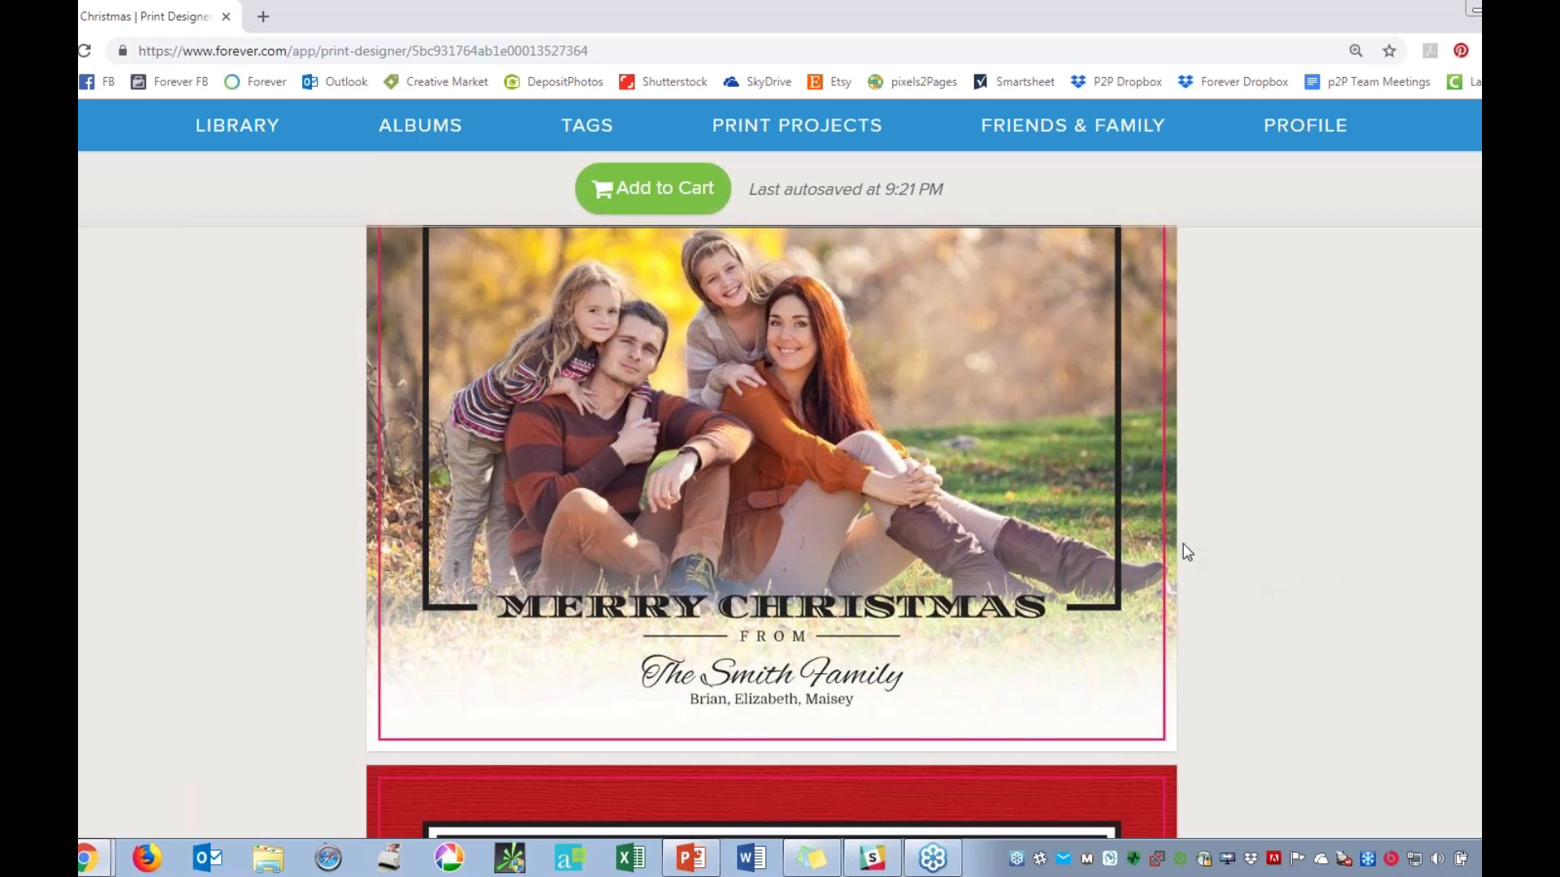
scroll(1164, 569, "down", 5)
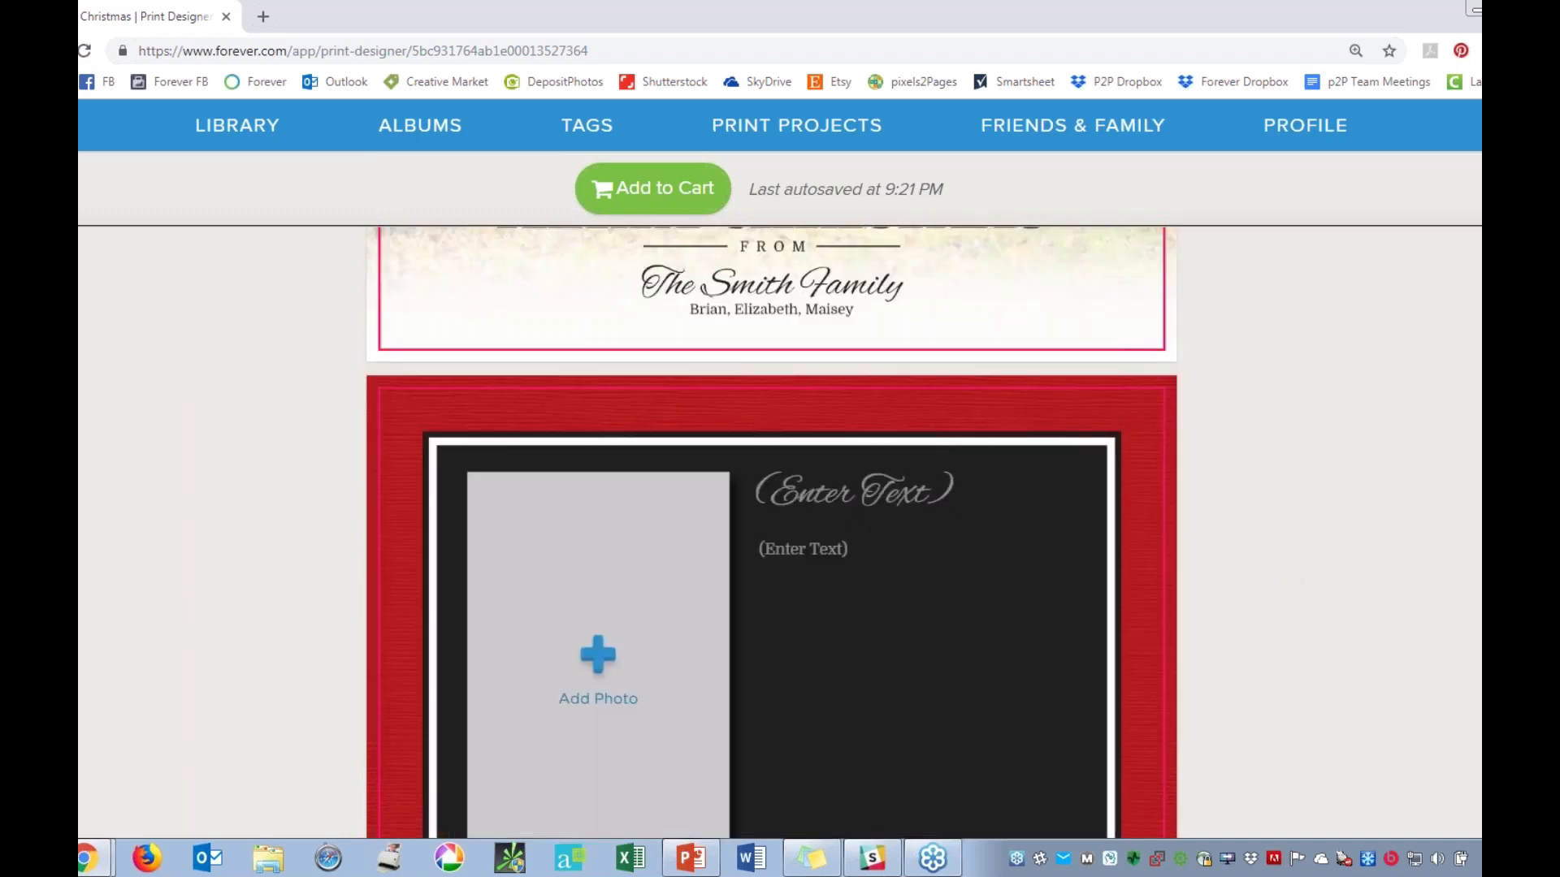
left_click(822, 587)
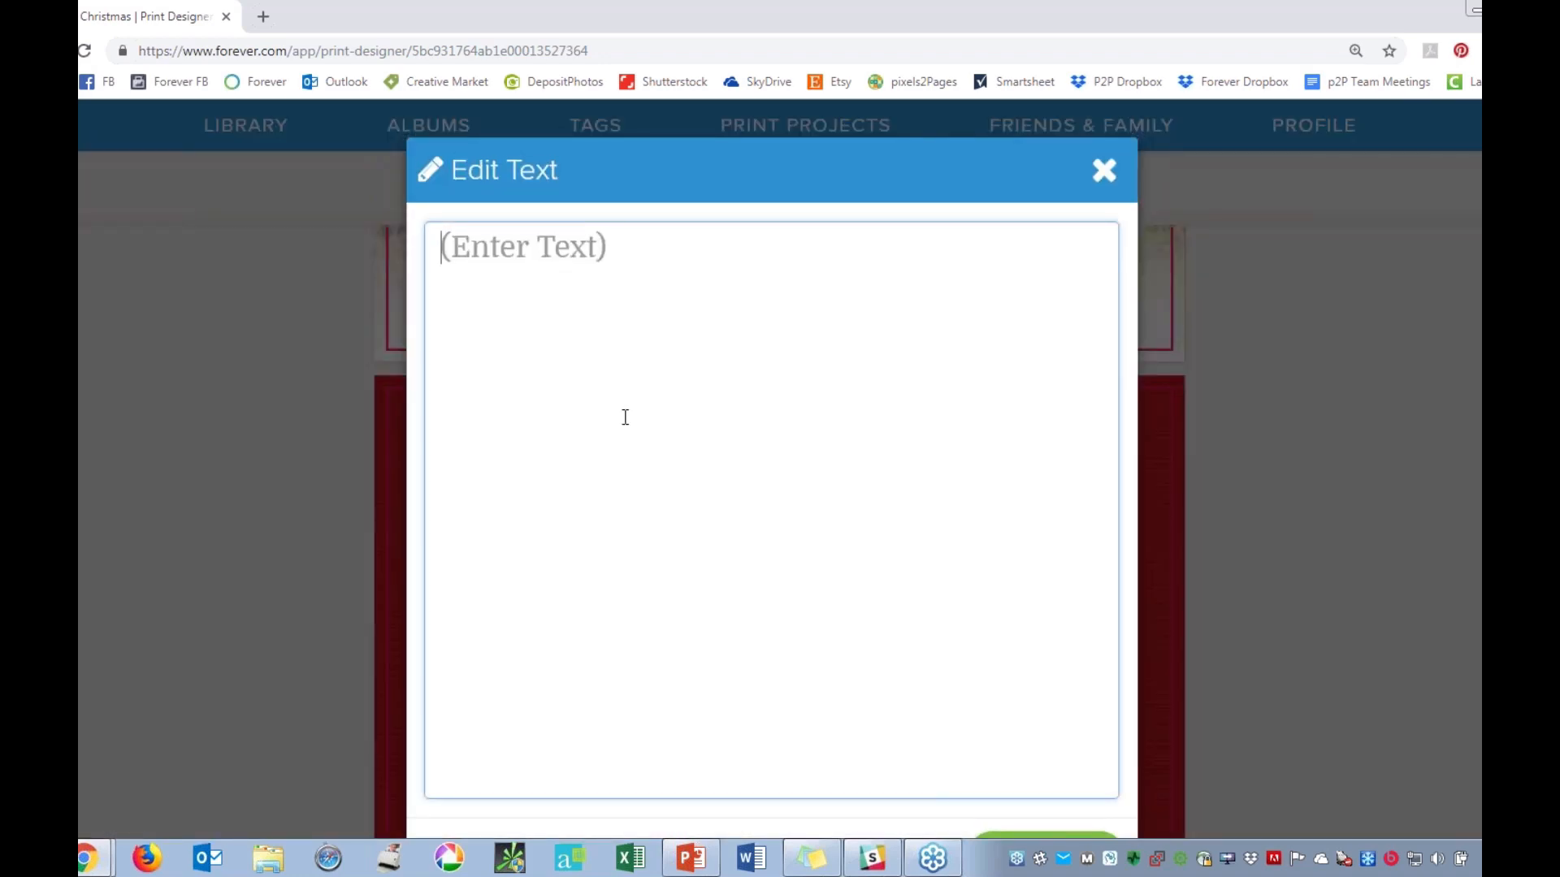
type("THE SMITH")
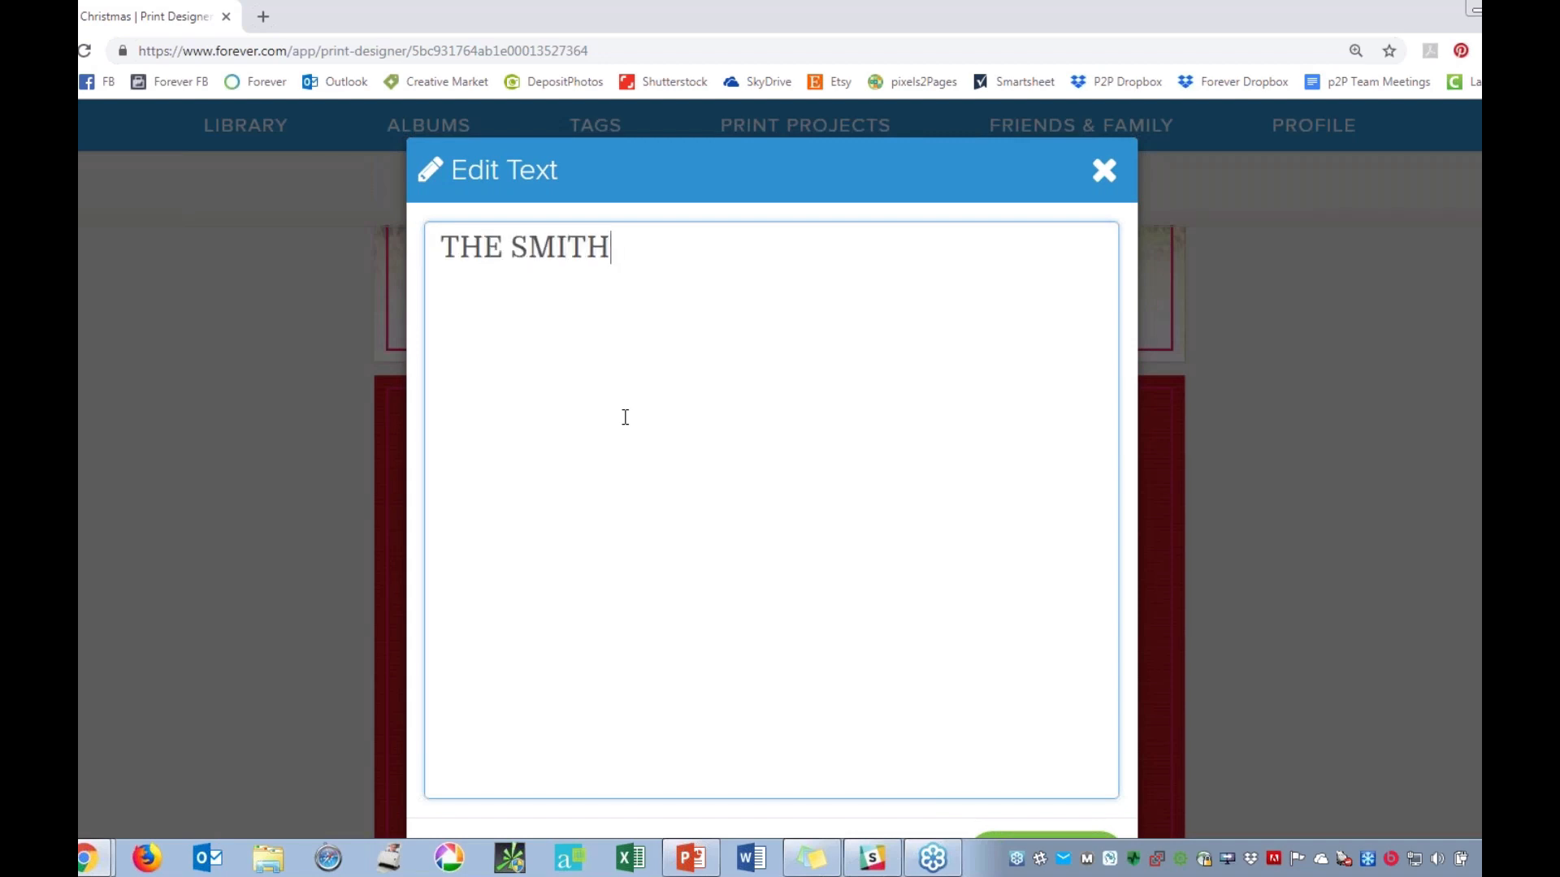
type(" FAMILY")
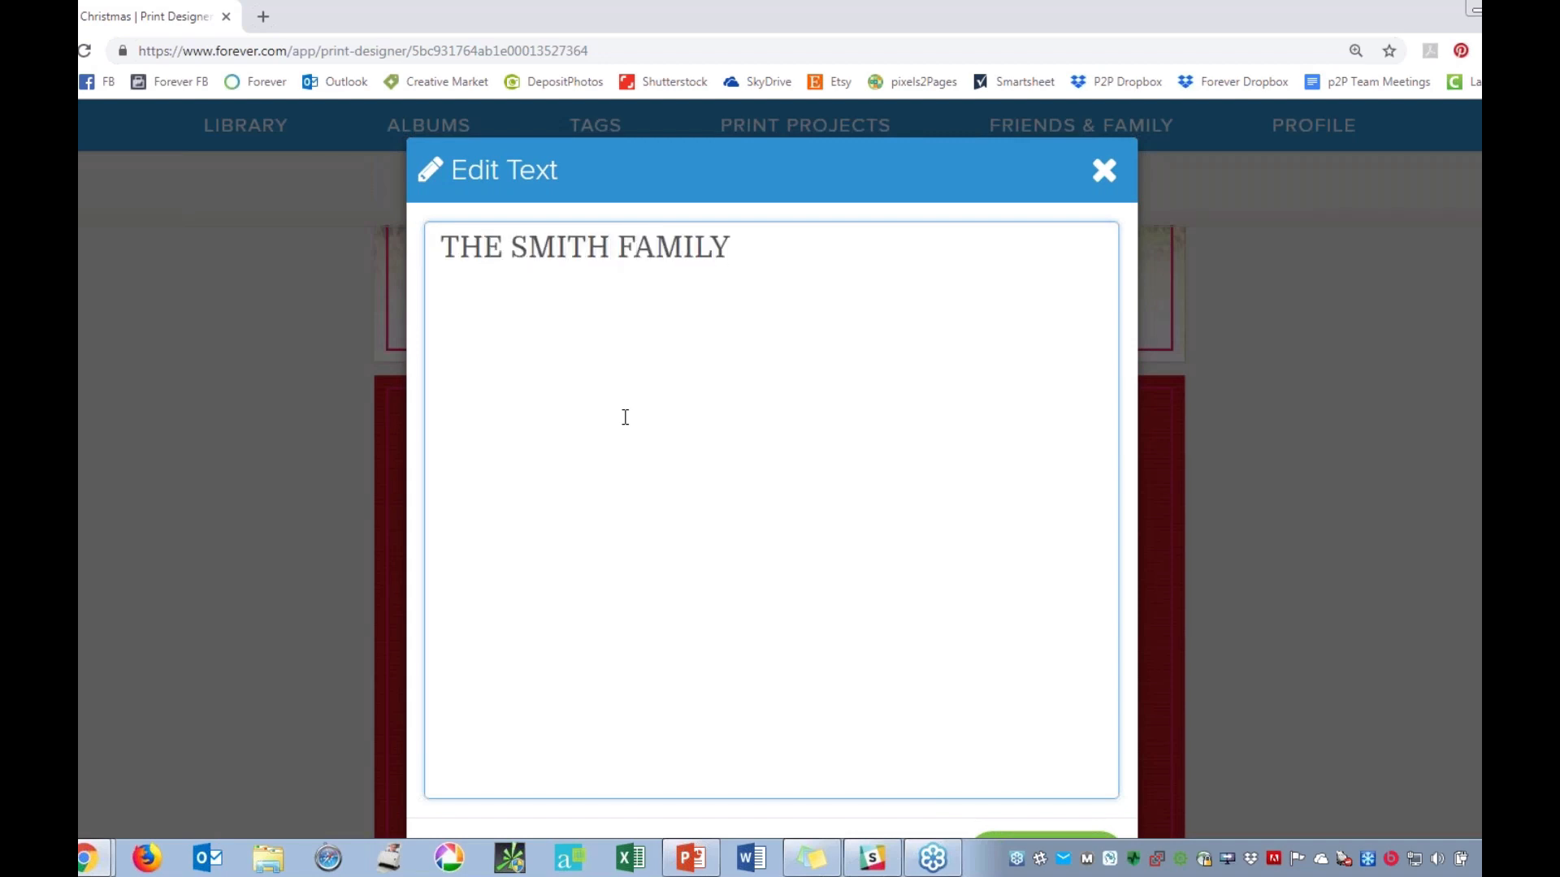
key("Return")
type("....................................................................")
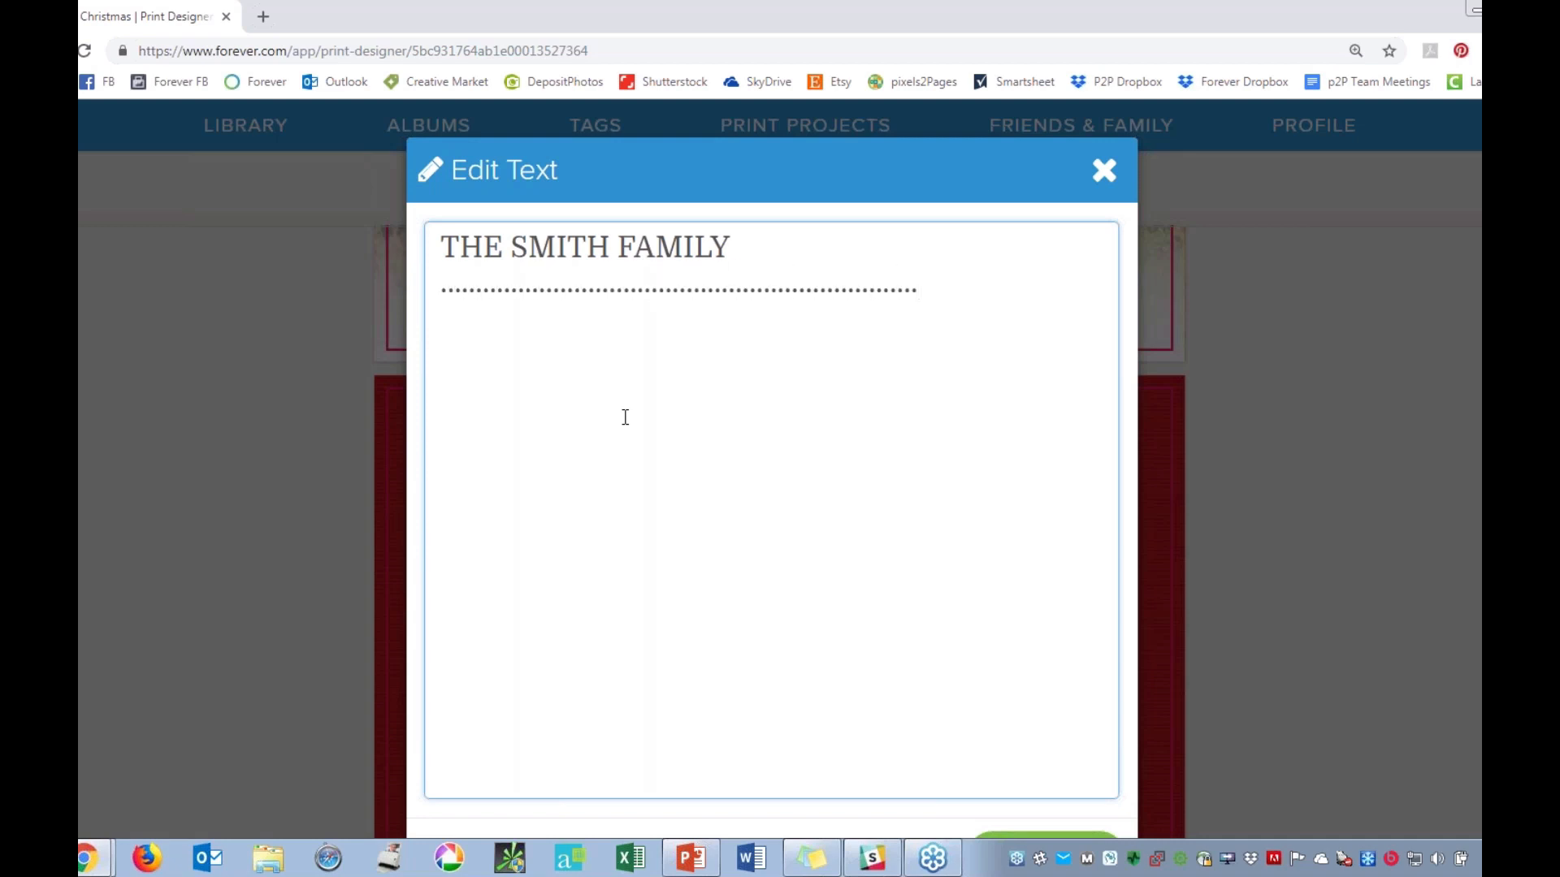
Add the text "Our year was a great" below the dotted divider, leaving a blank line between, and save the text block.
key("Return")
type("Our year was a great")
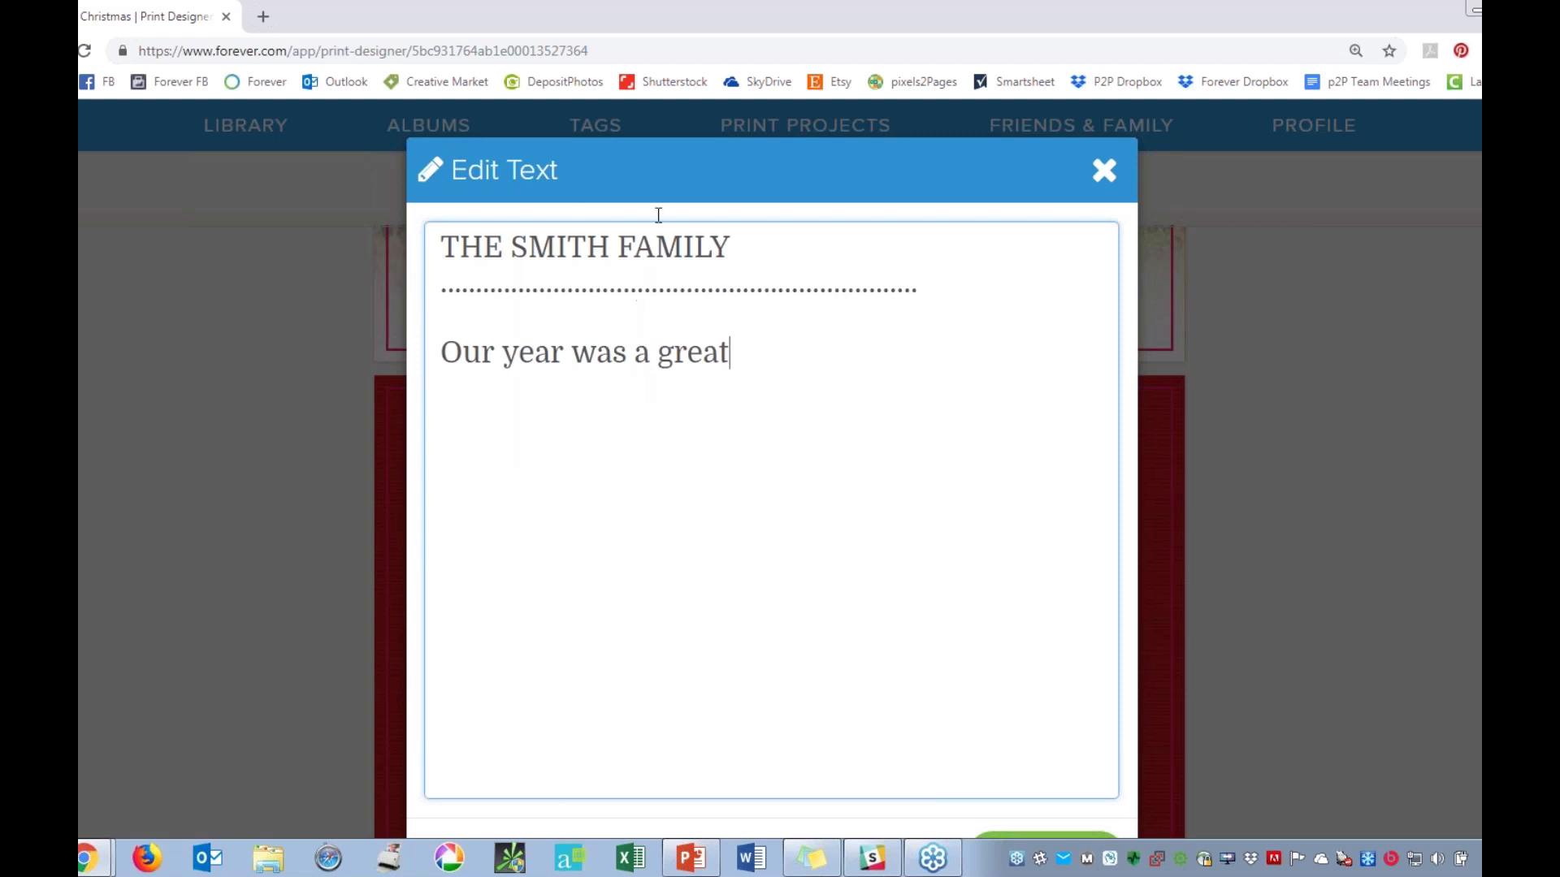
scroll(1024, 774, "down", 1)
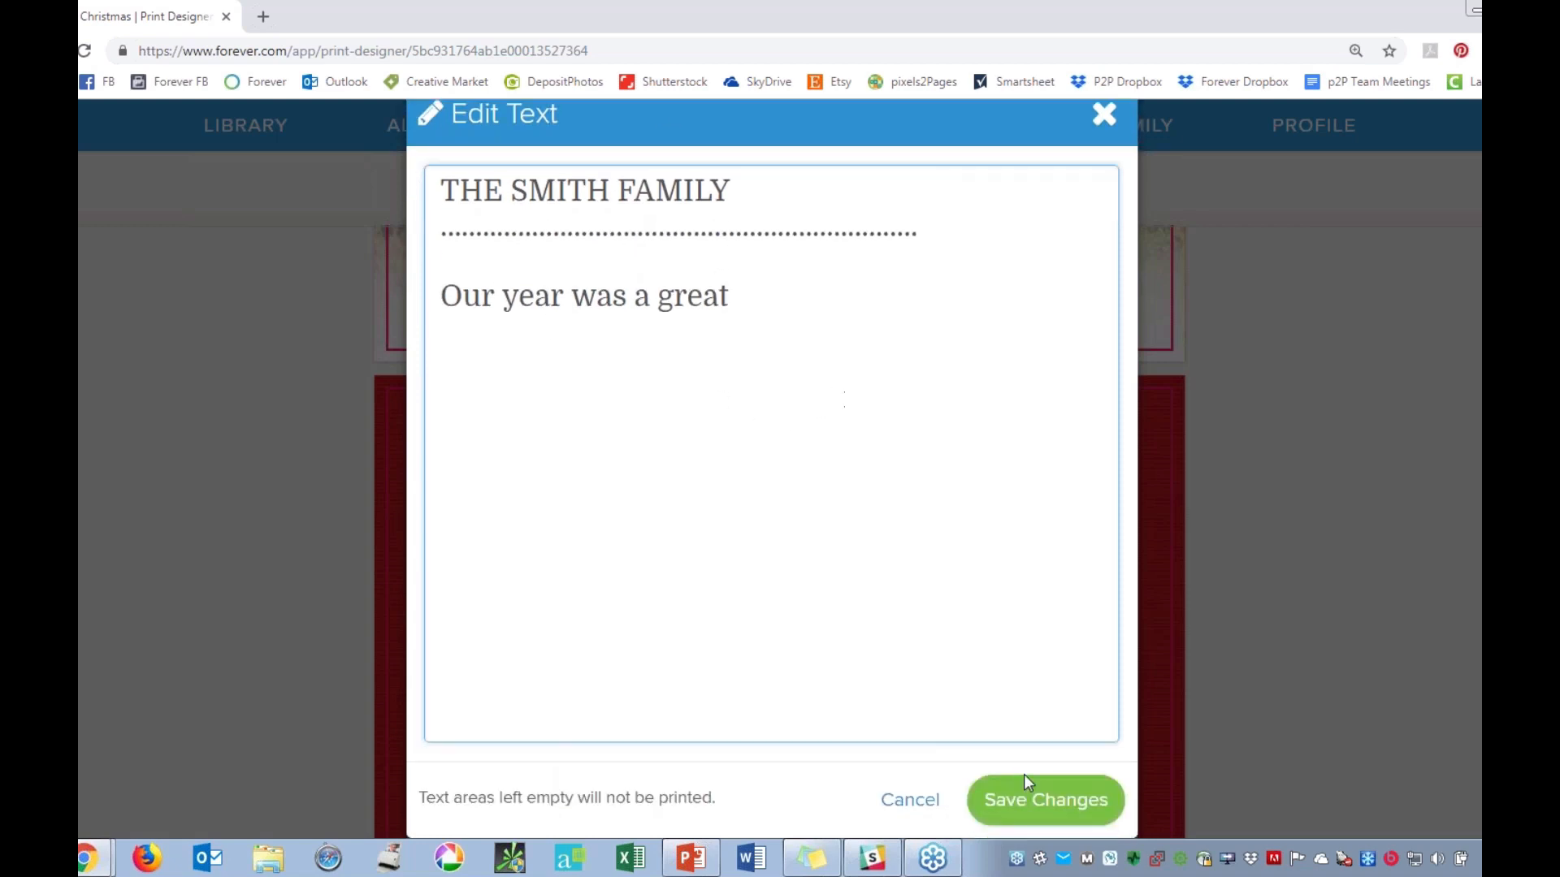
left_click(1023, 801)
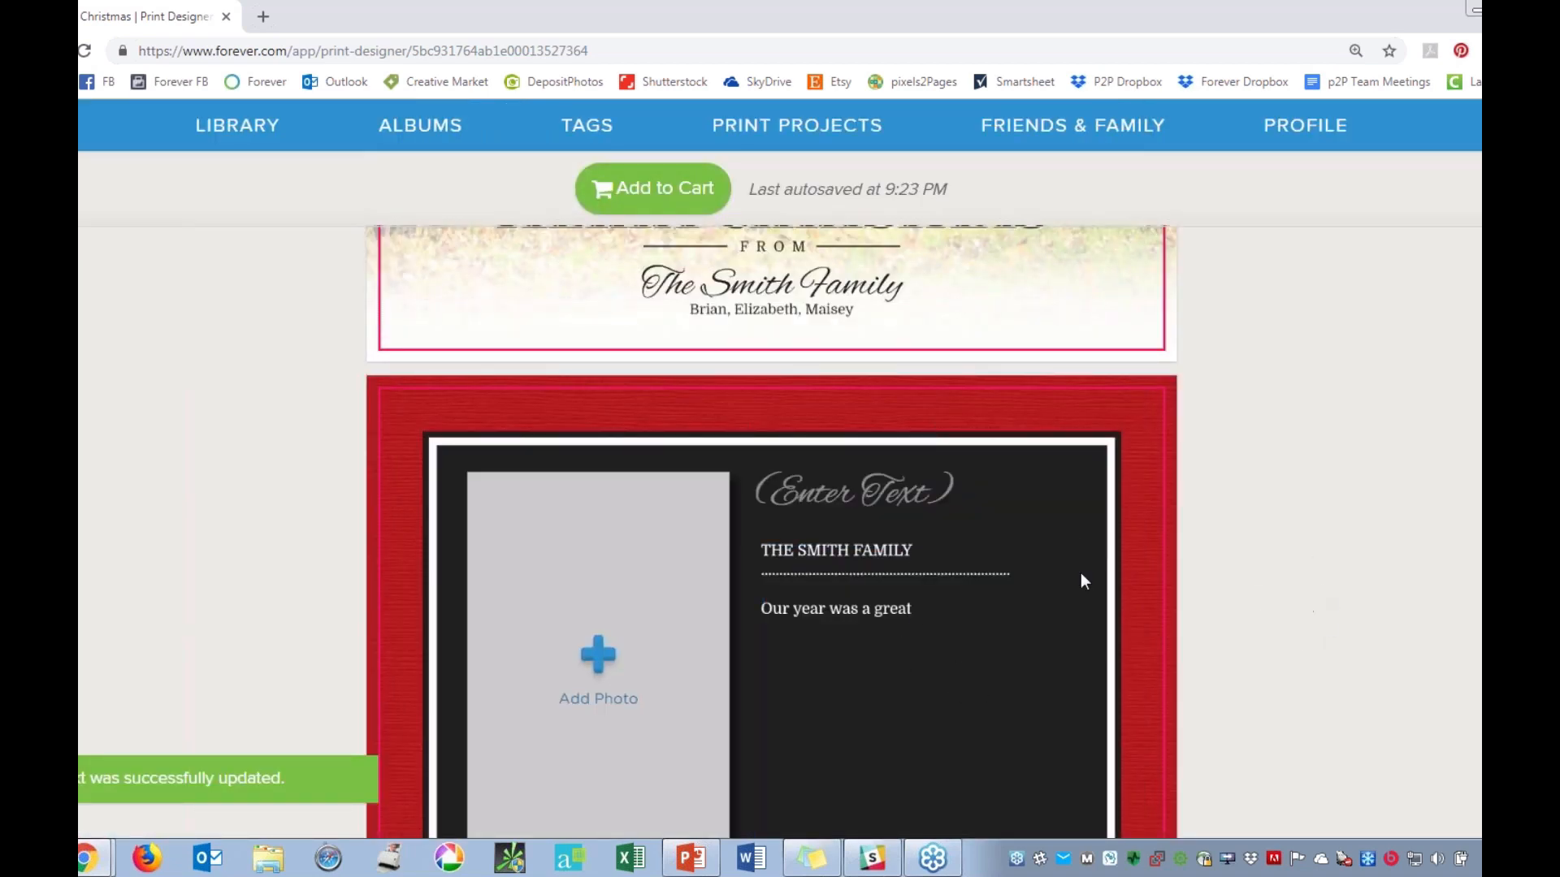
Set the script title at the top of the card back to "Merry Christmas" and save it.
left_click(781, 509)
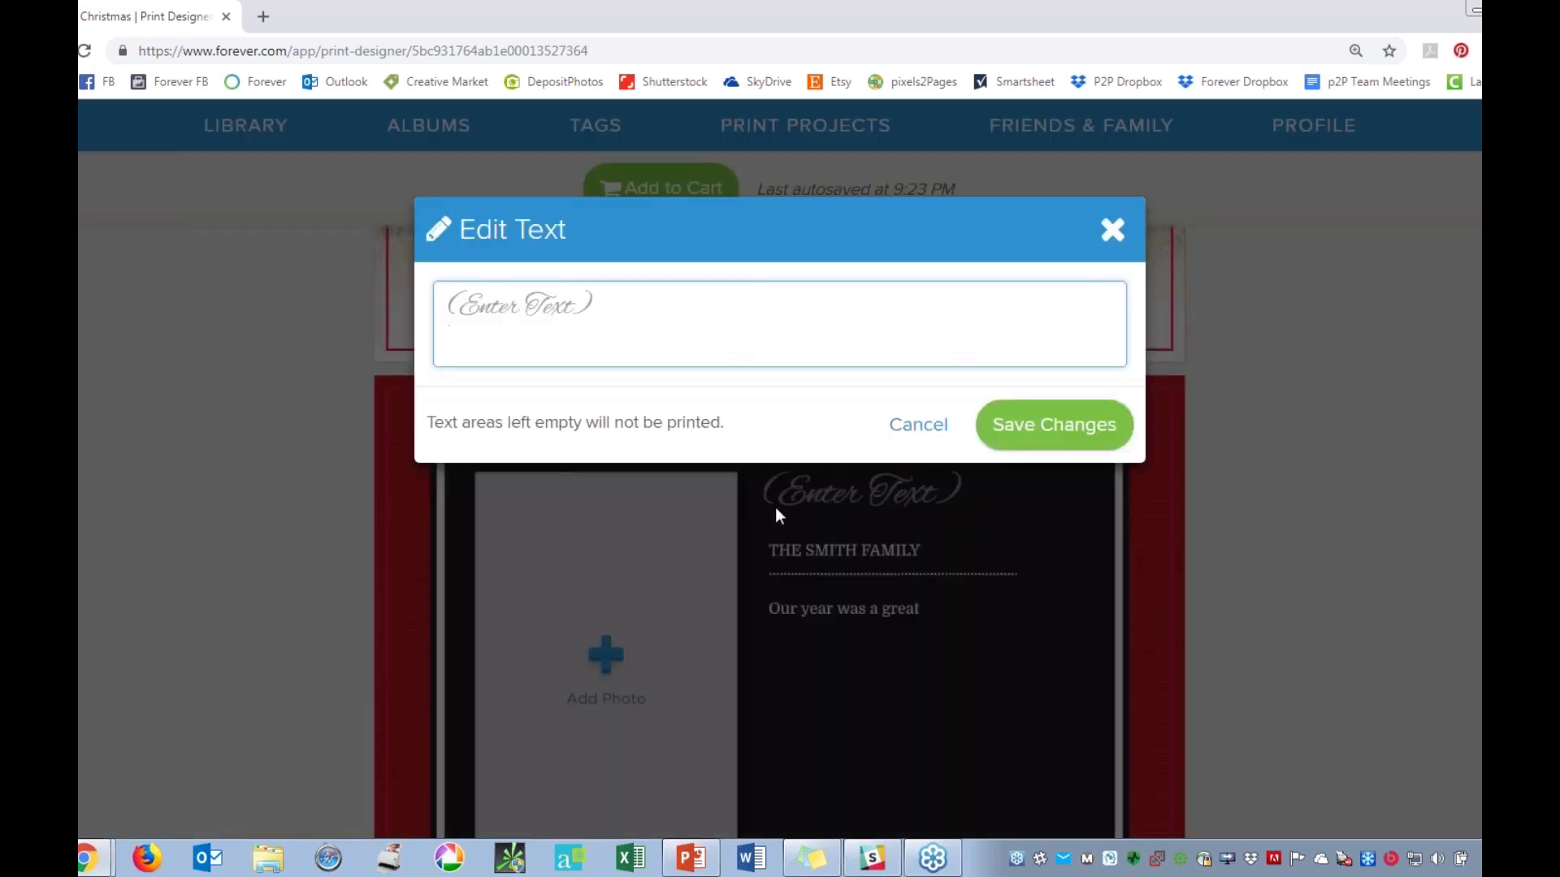
type("Merry Chr")
type("istmas")
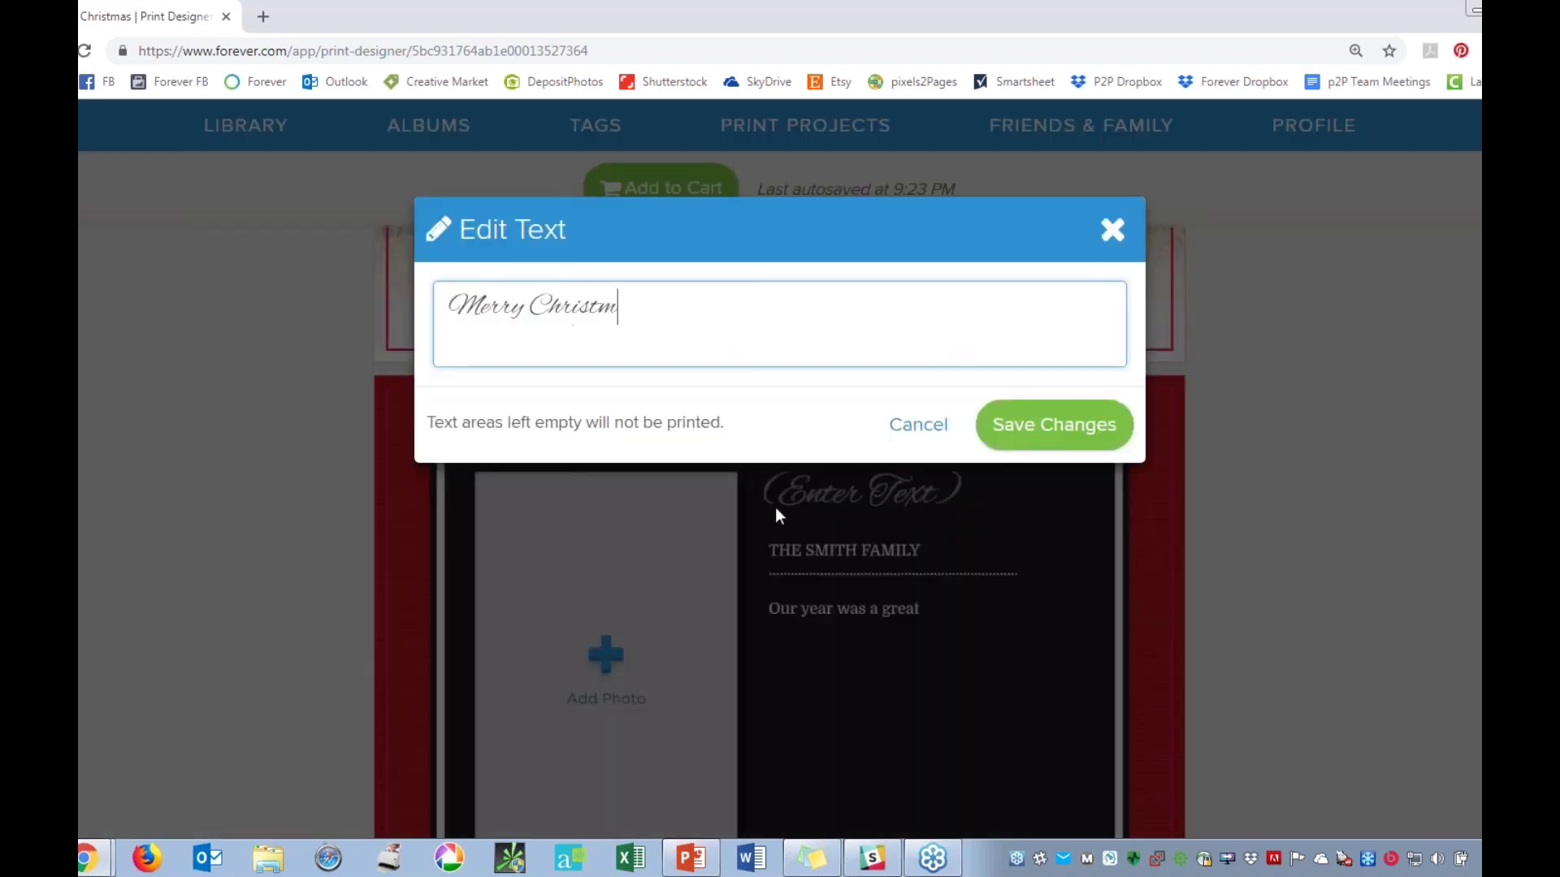
left_click(1037, 435)
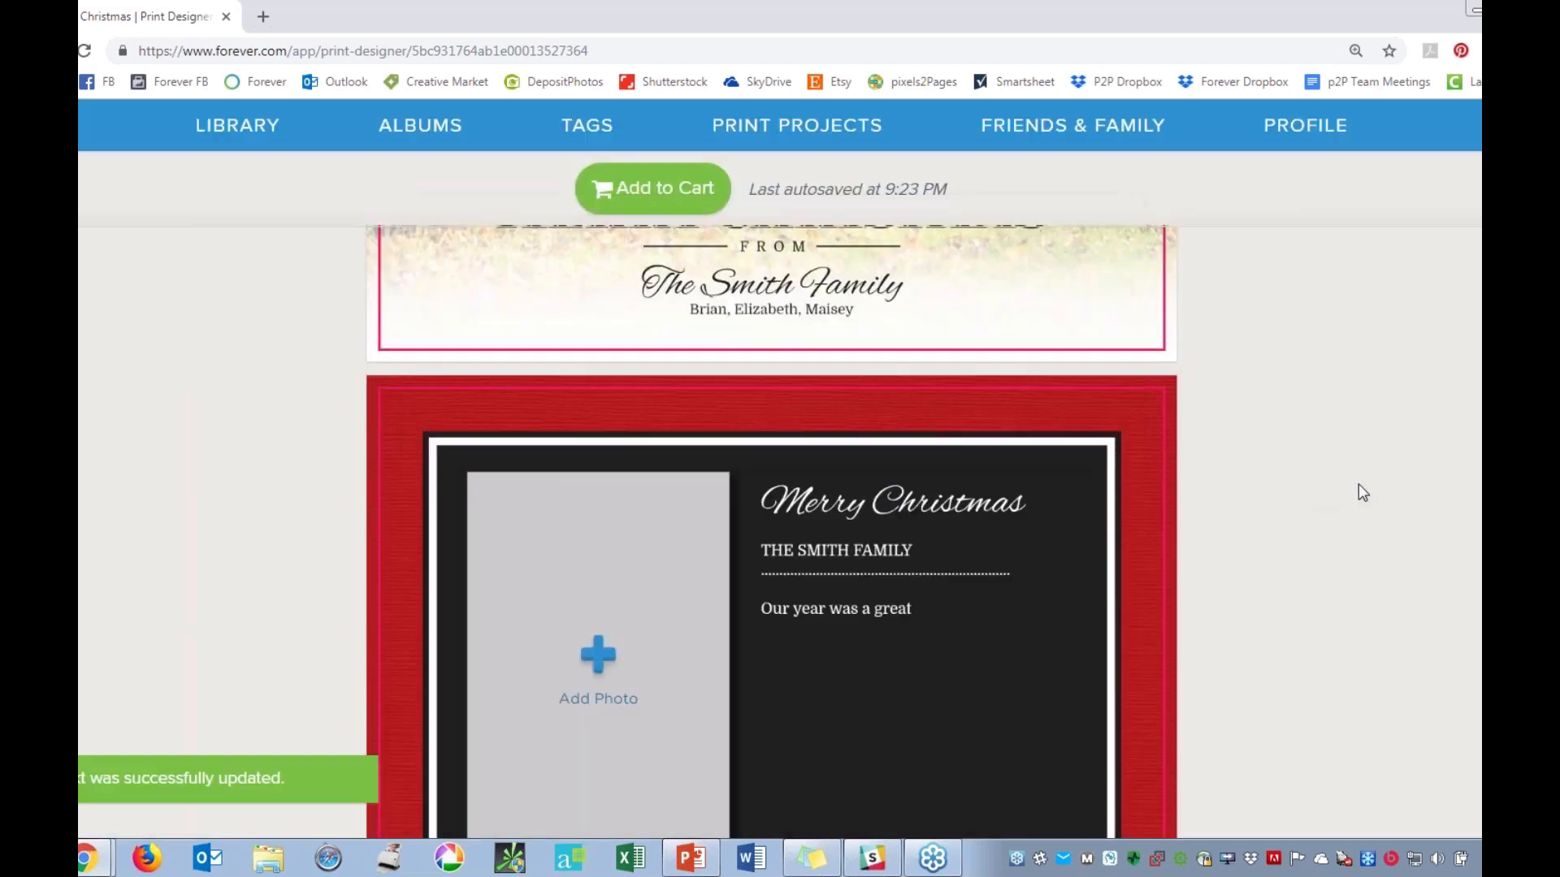
Review the text and layout on both the front and back of the Christmas card.
scroll(1368, 491, "down", 2)
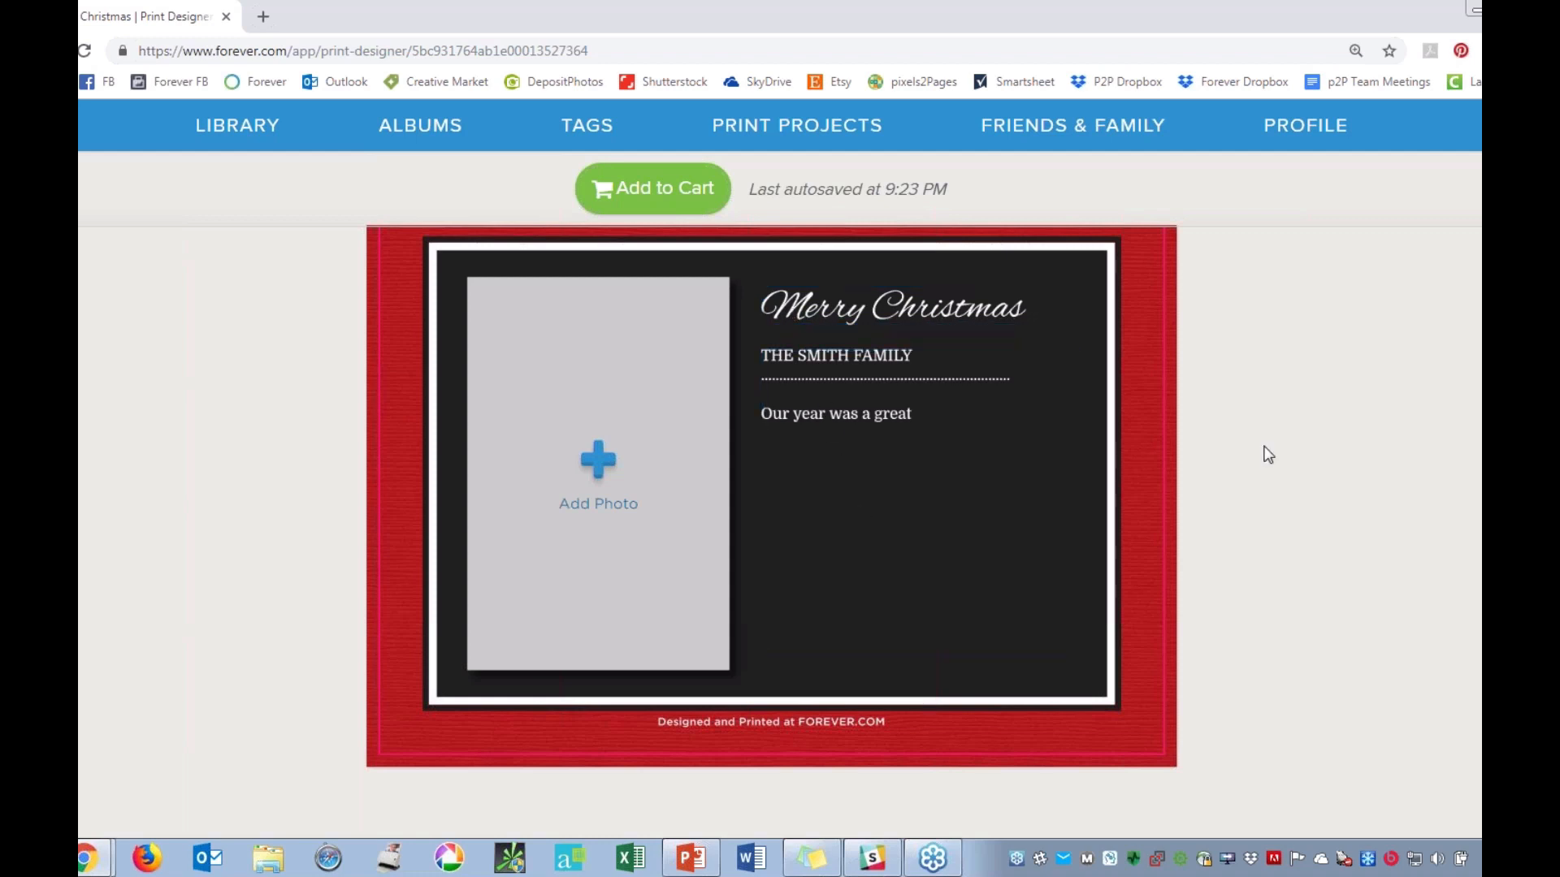
scroll(1267, 455, "up", 2)
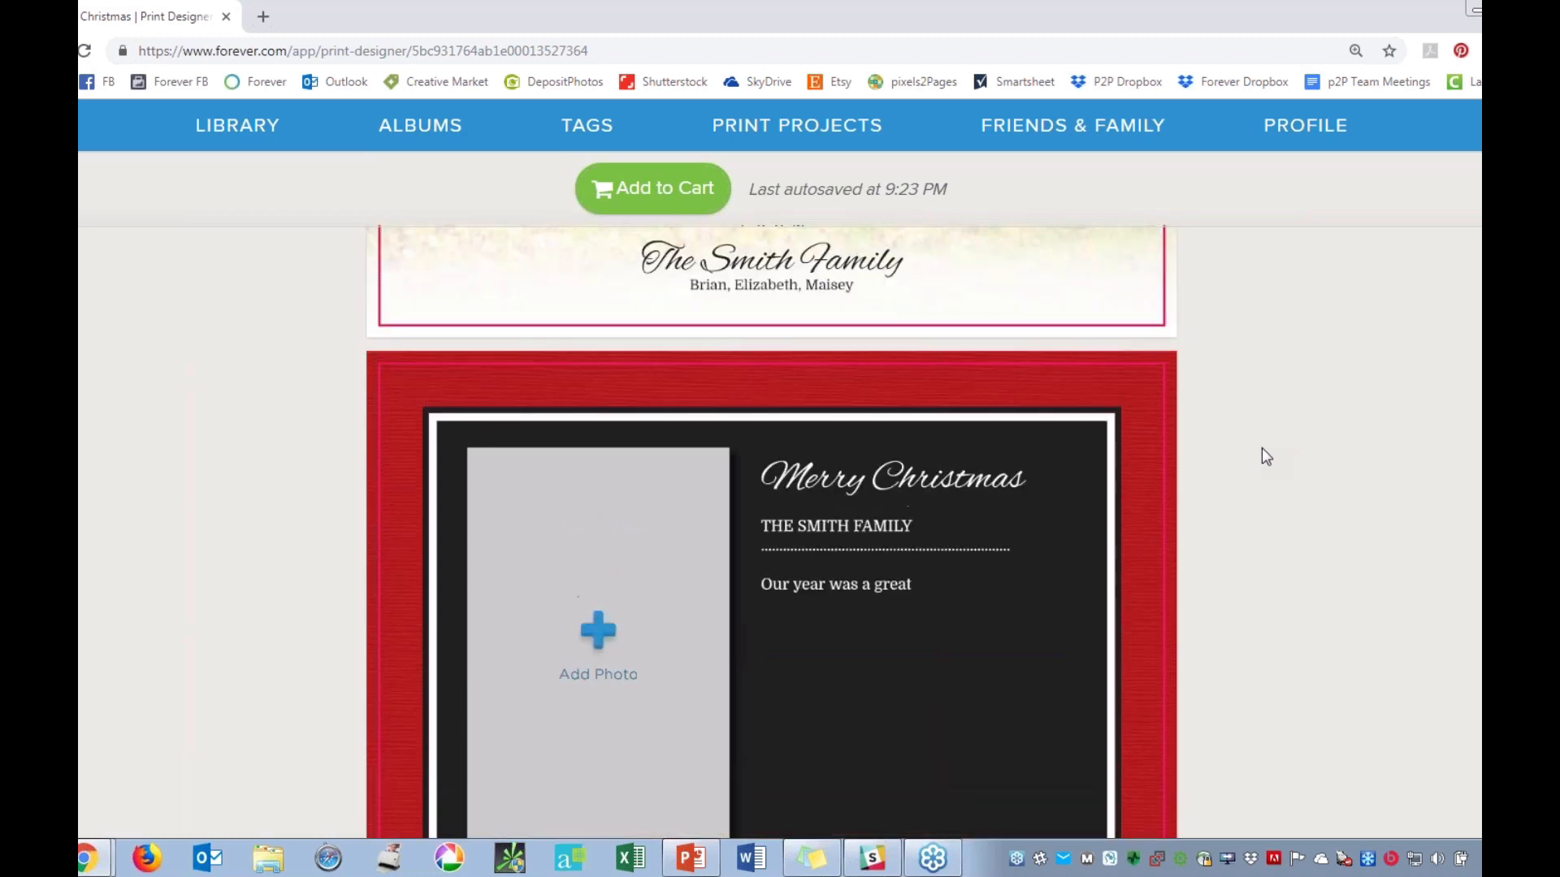
scroll(1267, 456, "up", 2)
scroll(1265, 459, "up", 4)
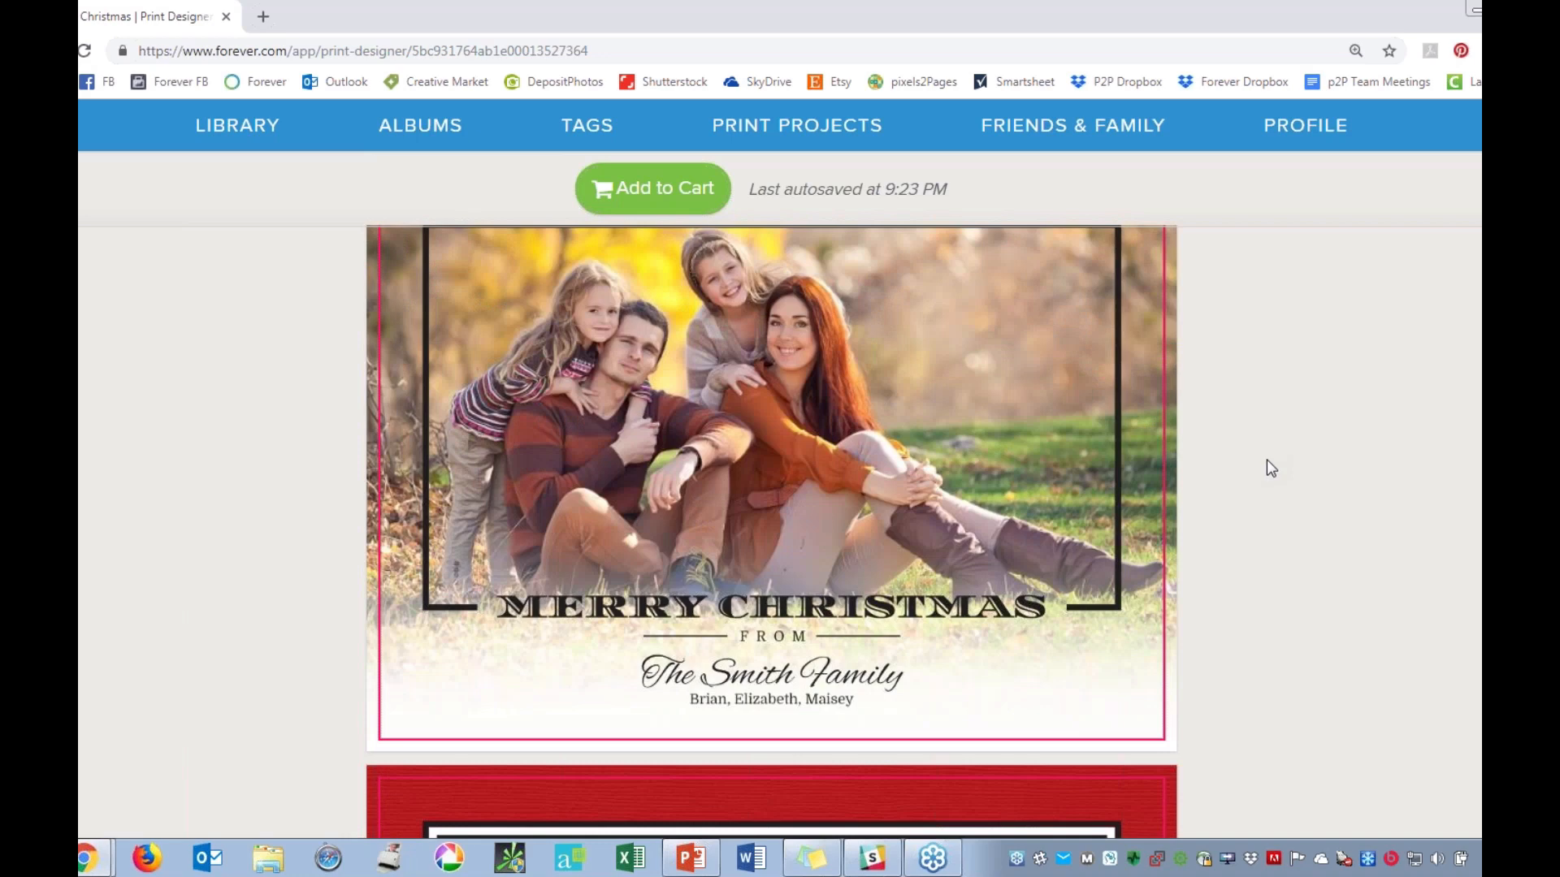
scroll(1271, 469, "down", 6)
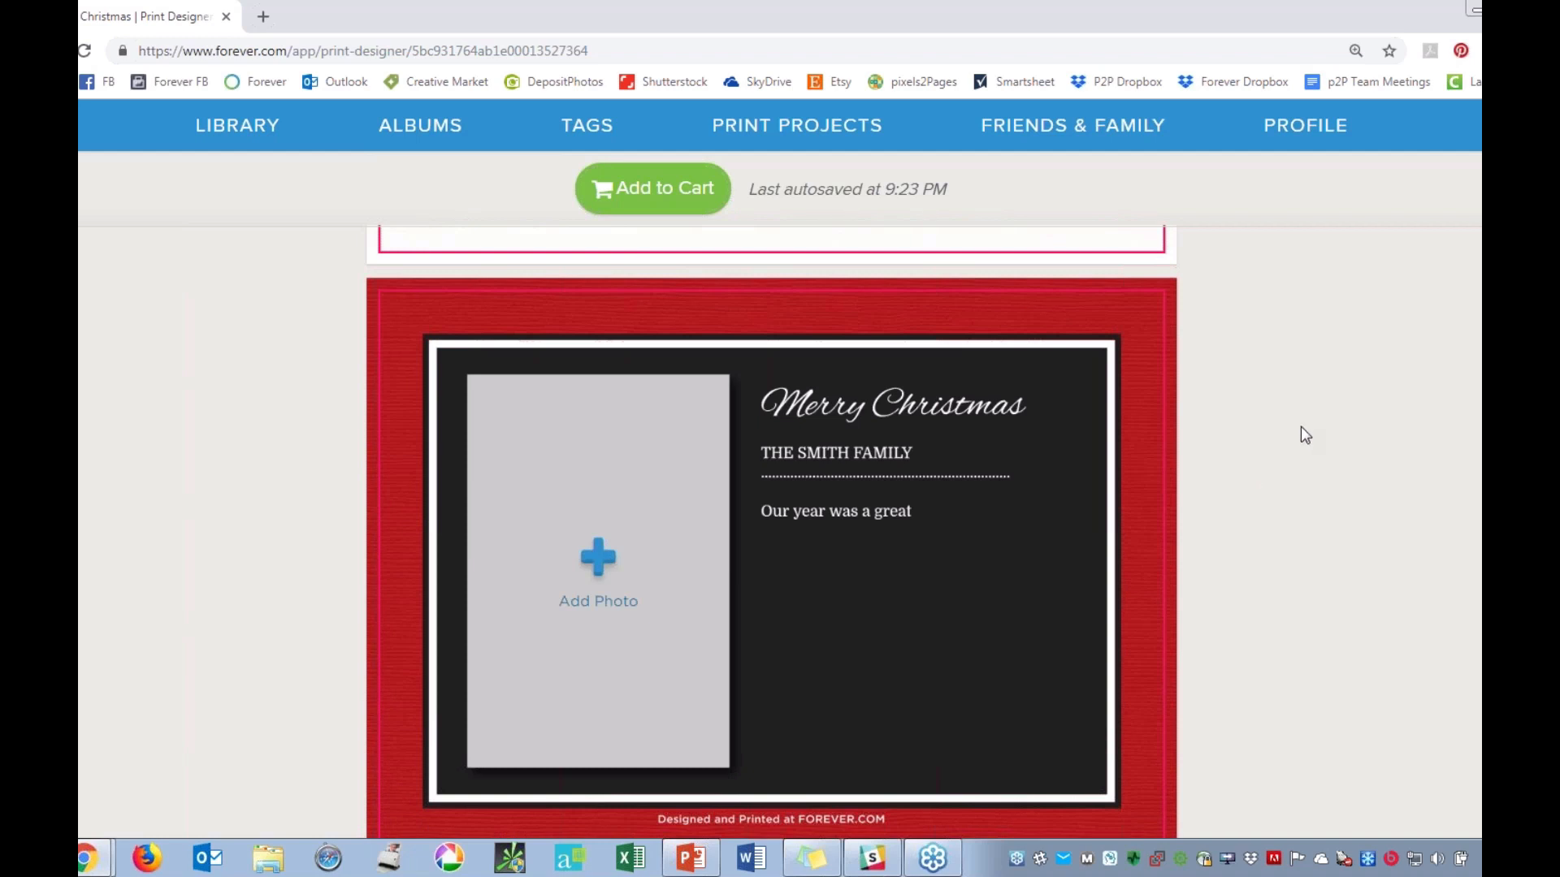
scroll(1298, 432, "up", 1)
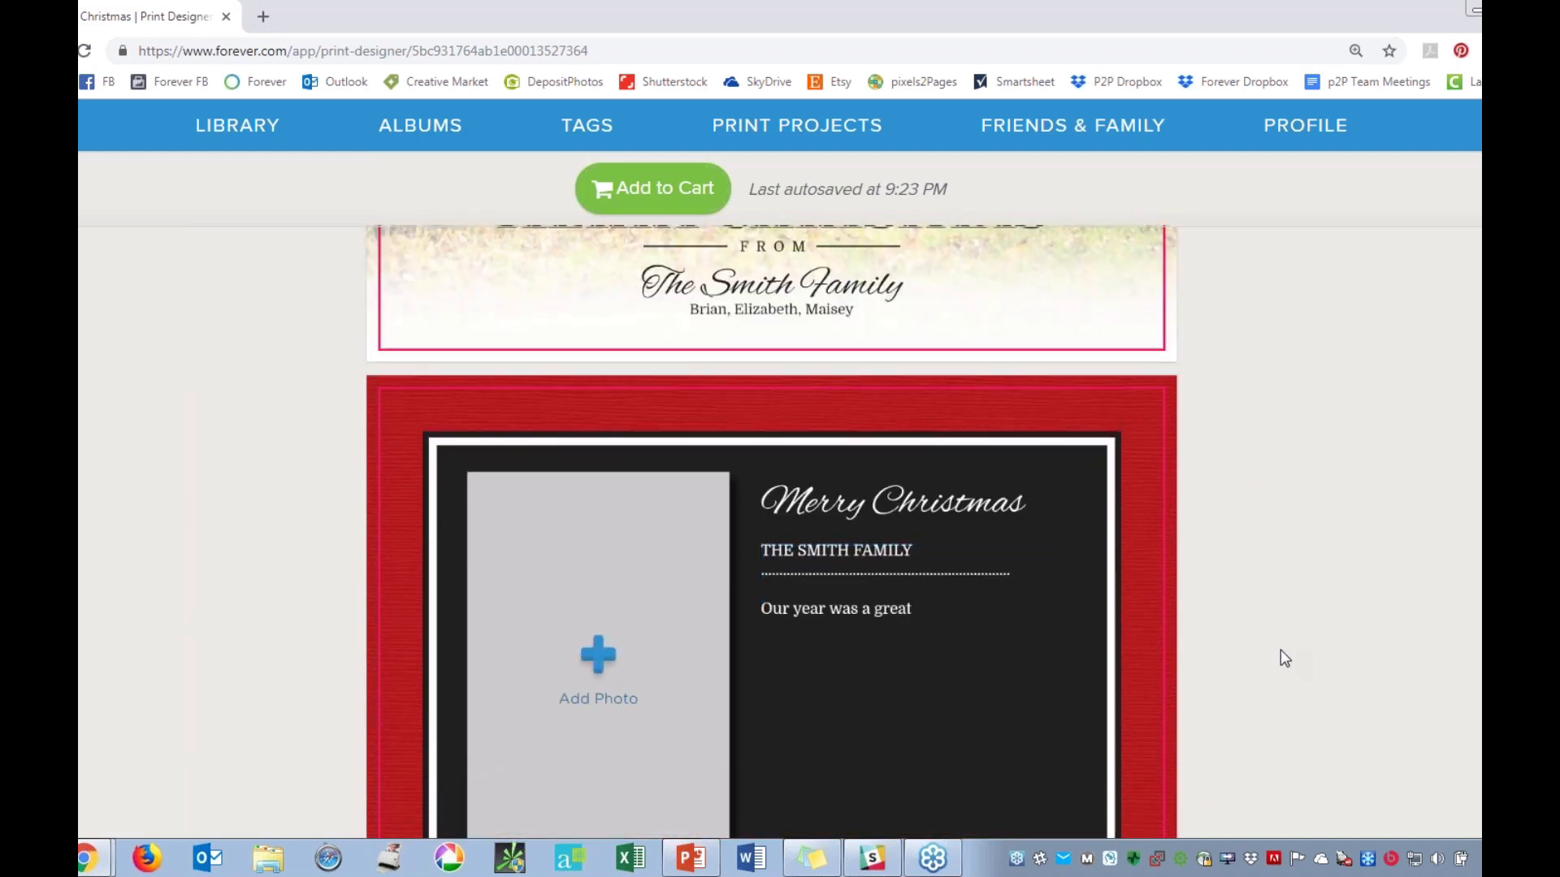
scroll(1283, 657, "down", 1)
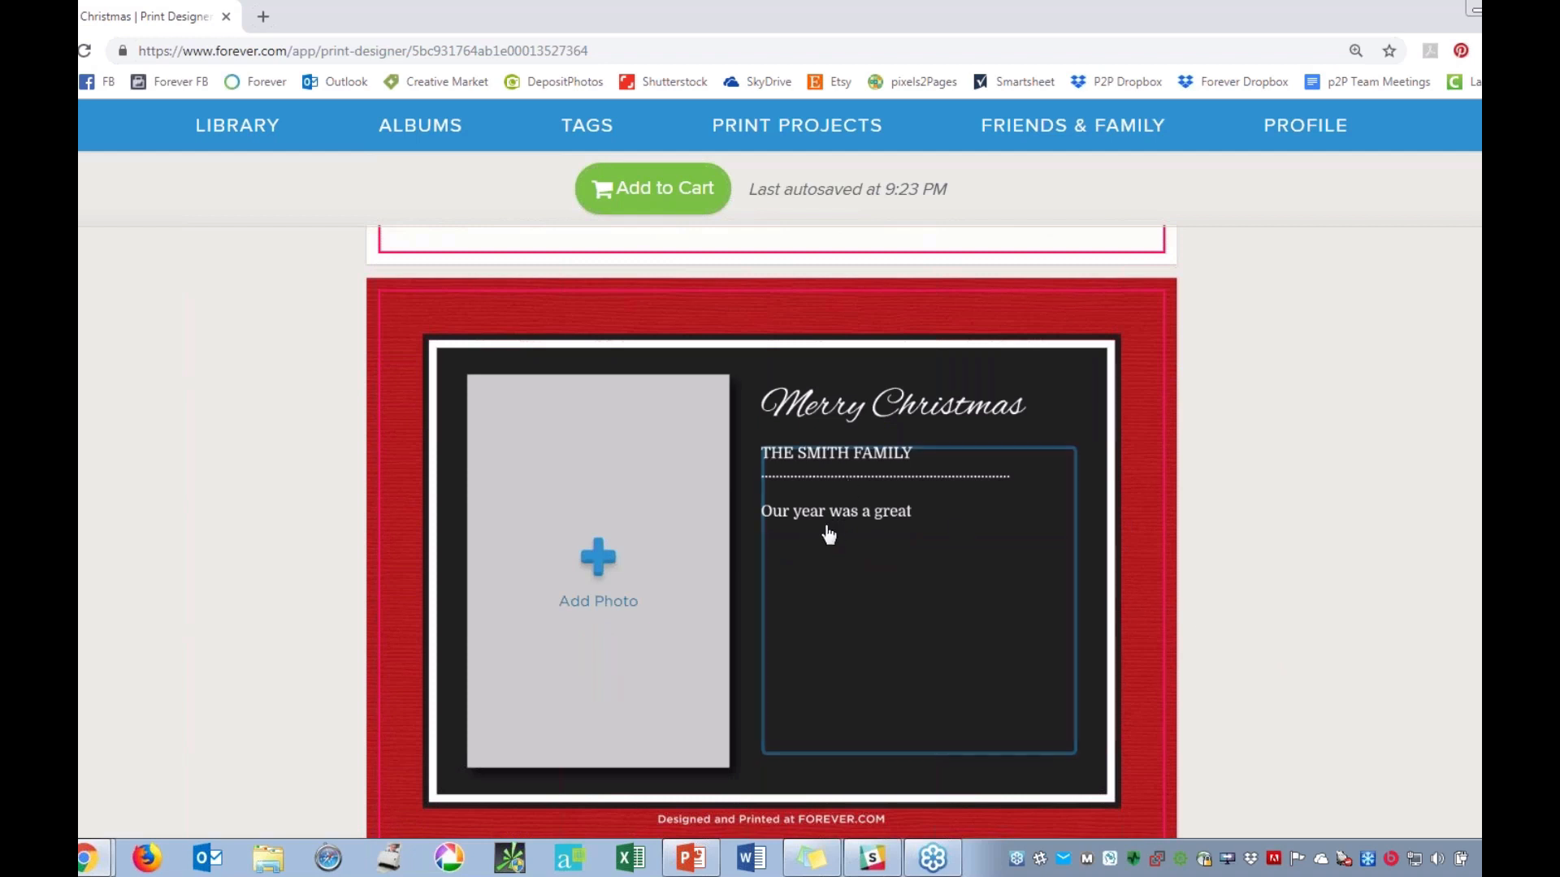
Letter-space the capitalised family name on the card back by inserting spaces between its letters and widening the word gaps, and save the text.
left_click(827, 482)
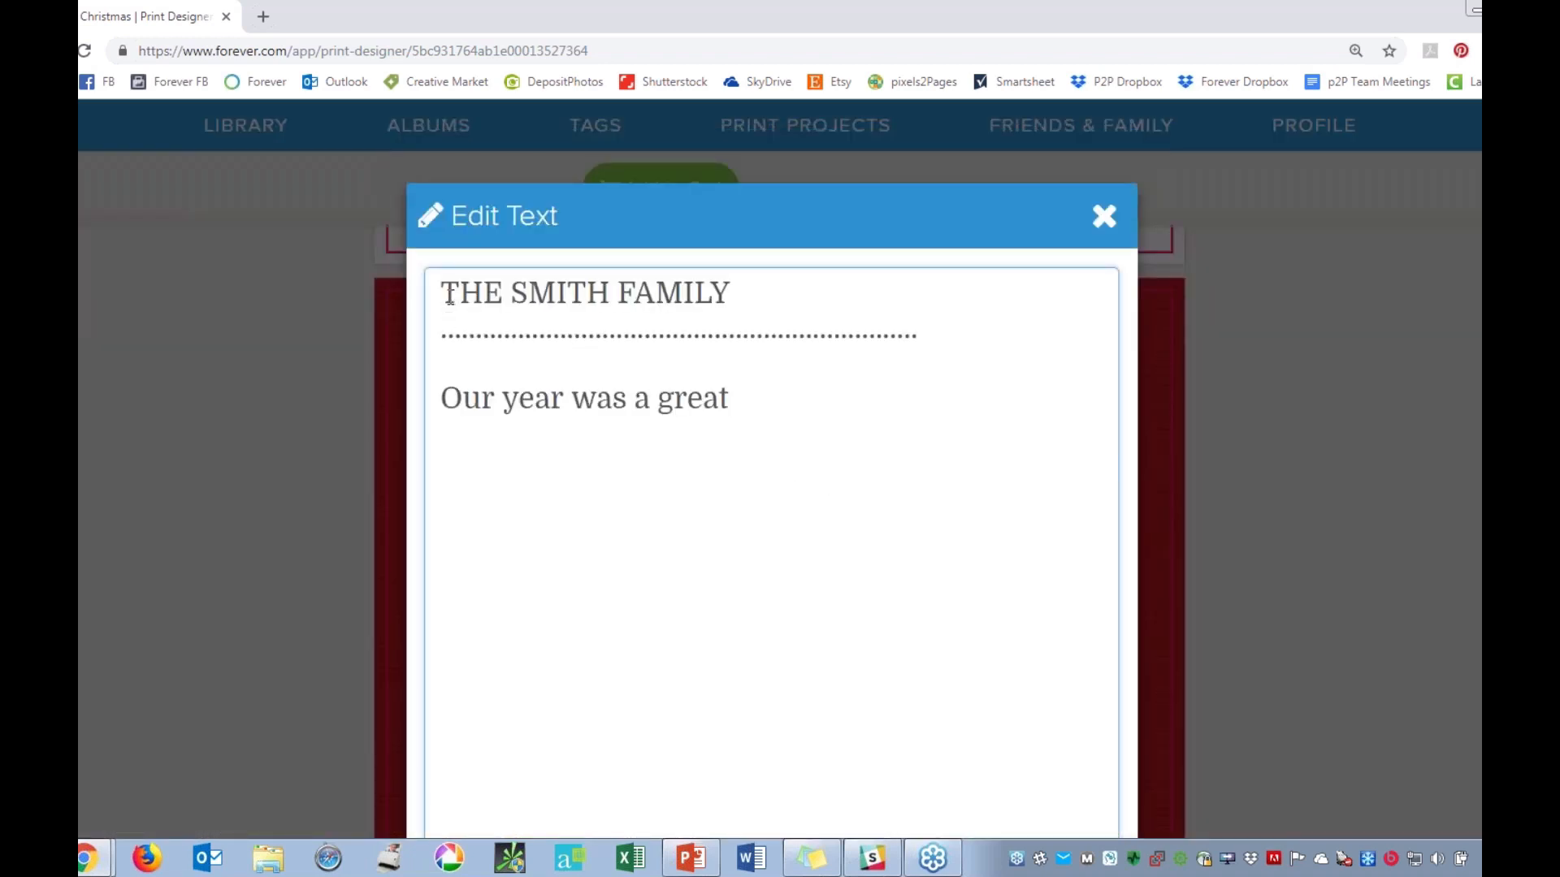
left_click(447, 296)
left_click(460, 294)
left_click(491, 294)
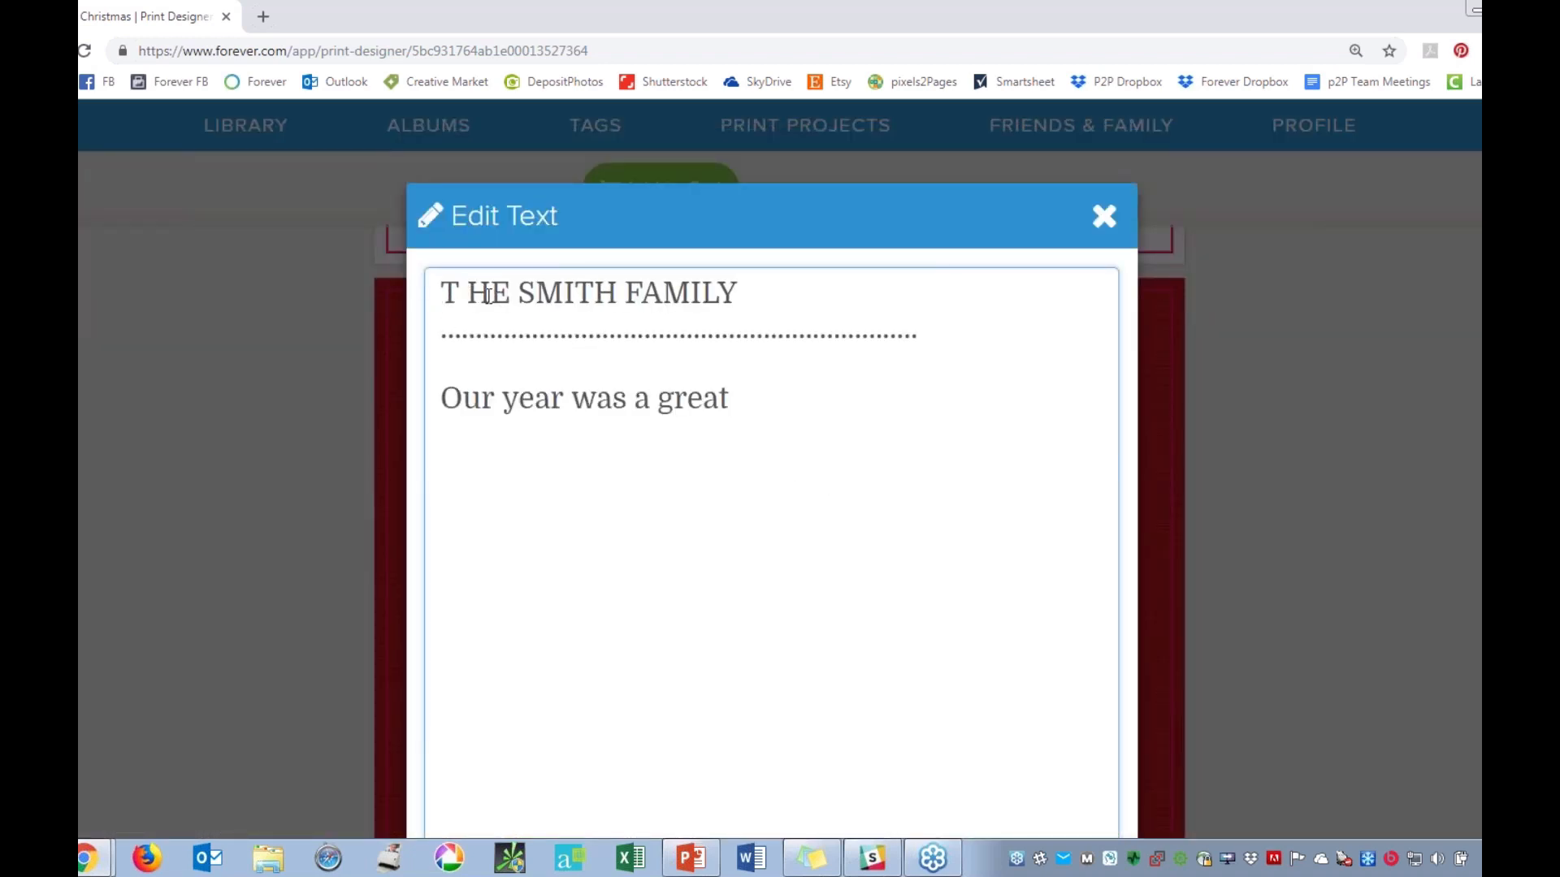
left_click(521, 291)
left_click(551, 292)
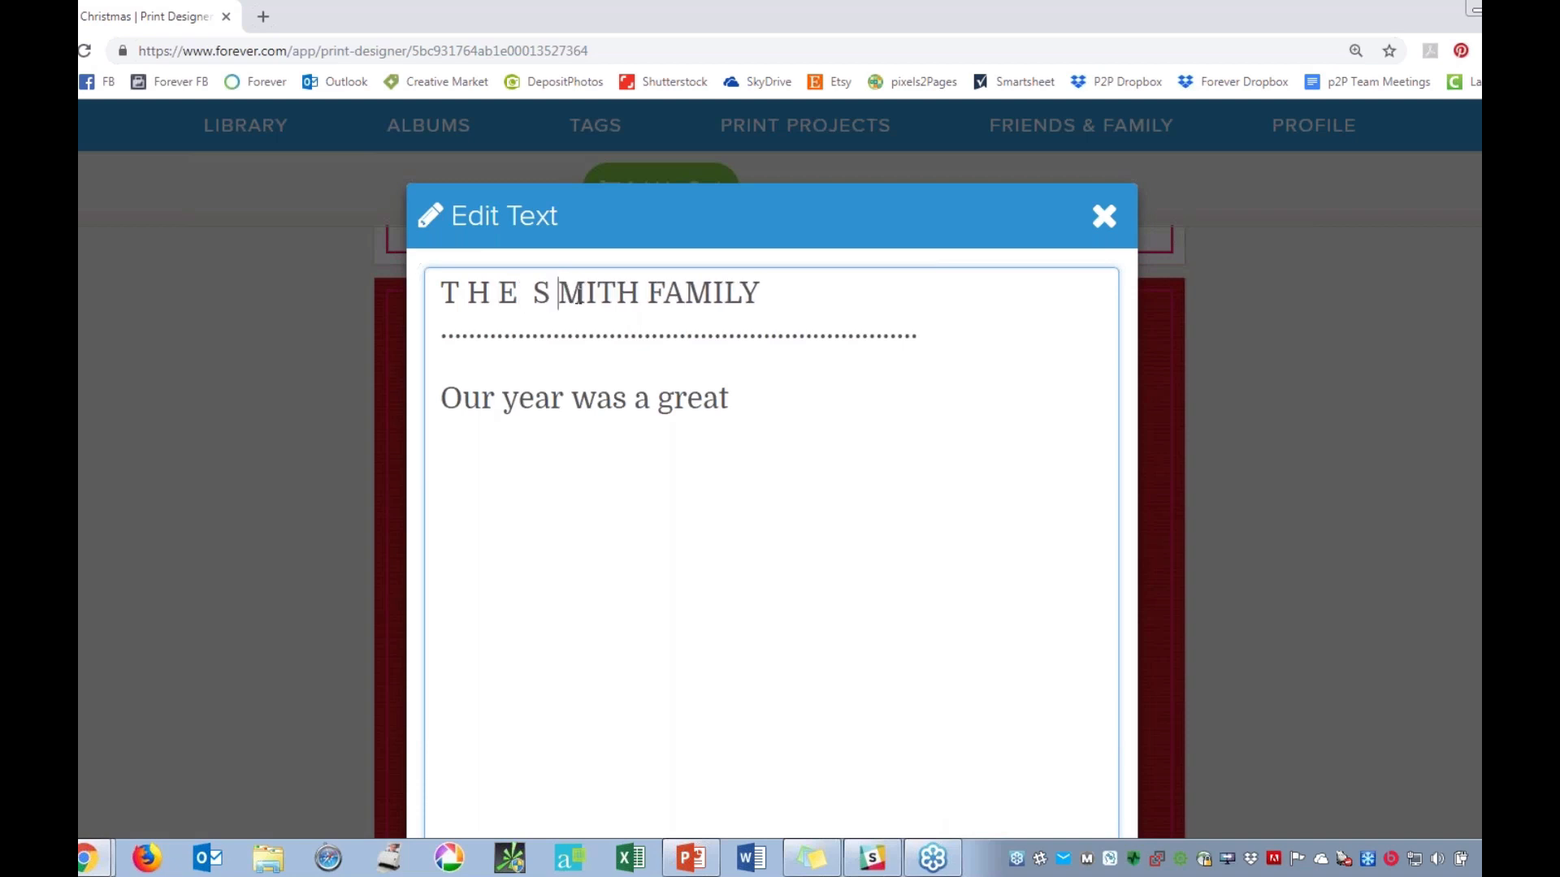
left_click(585, 294)
left_click(609, 295)
left_click(636, 294)
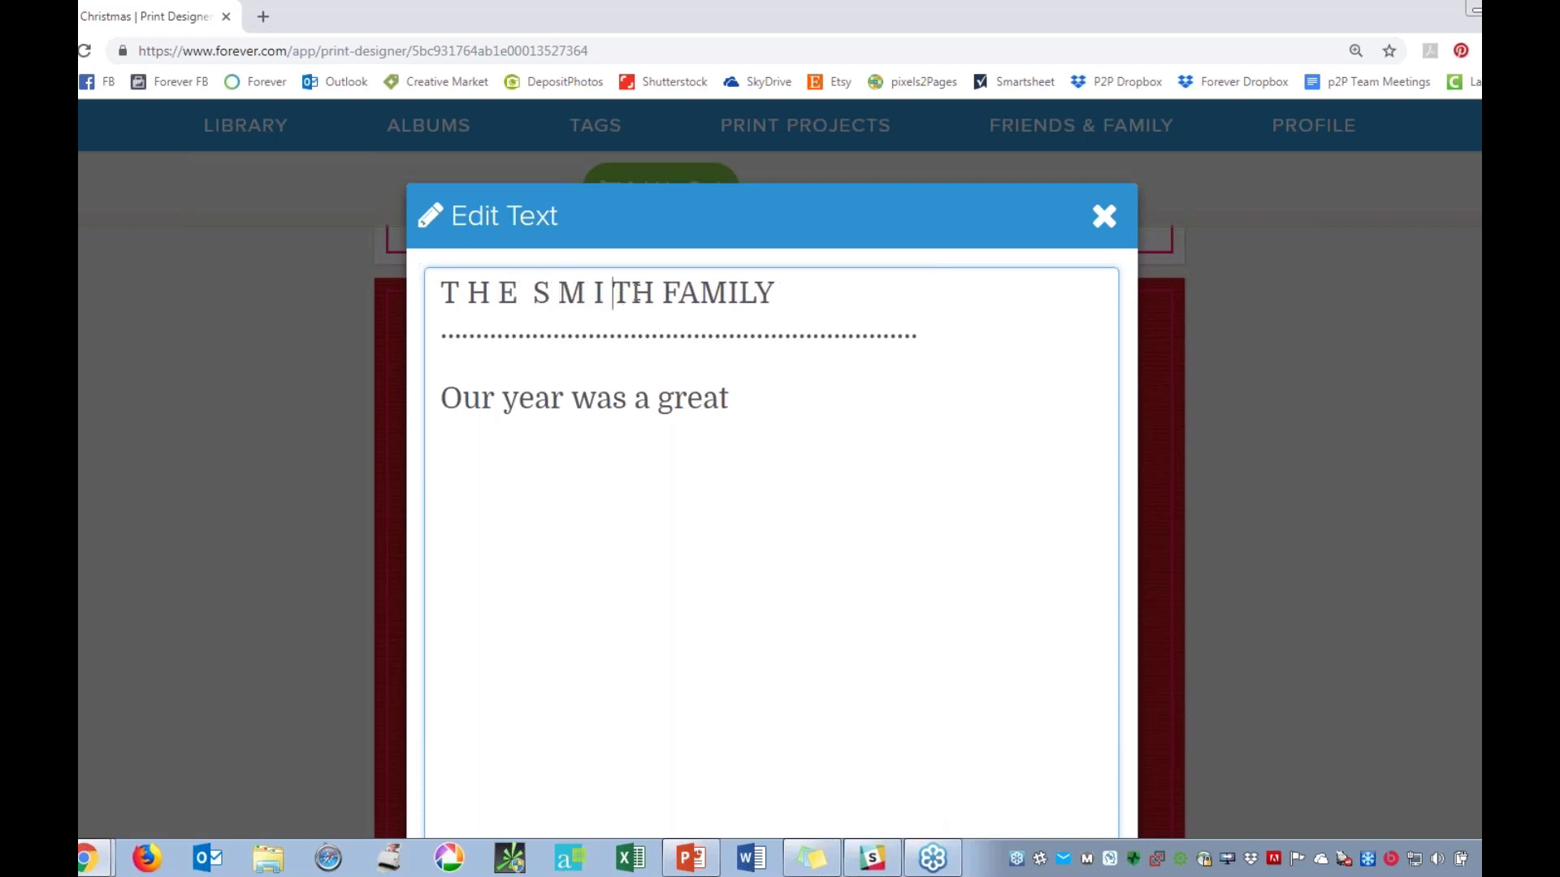
left_click(666, 294)
left_click(692, 294)
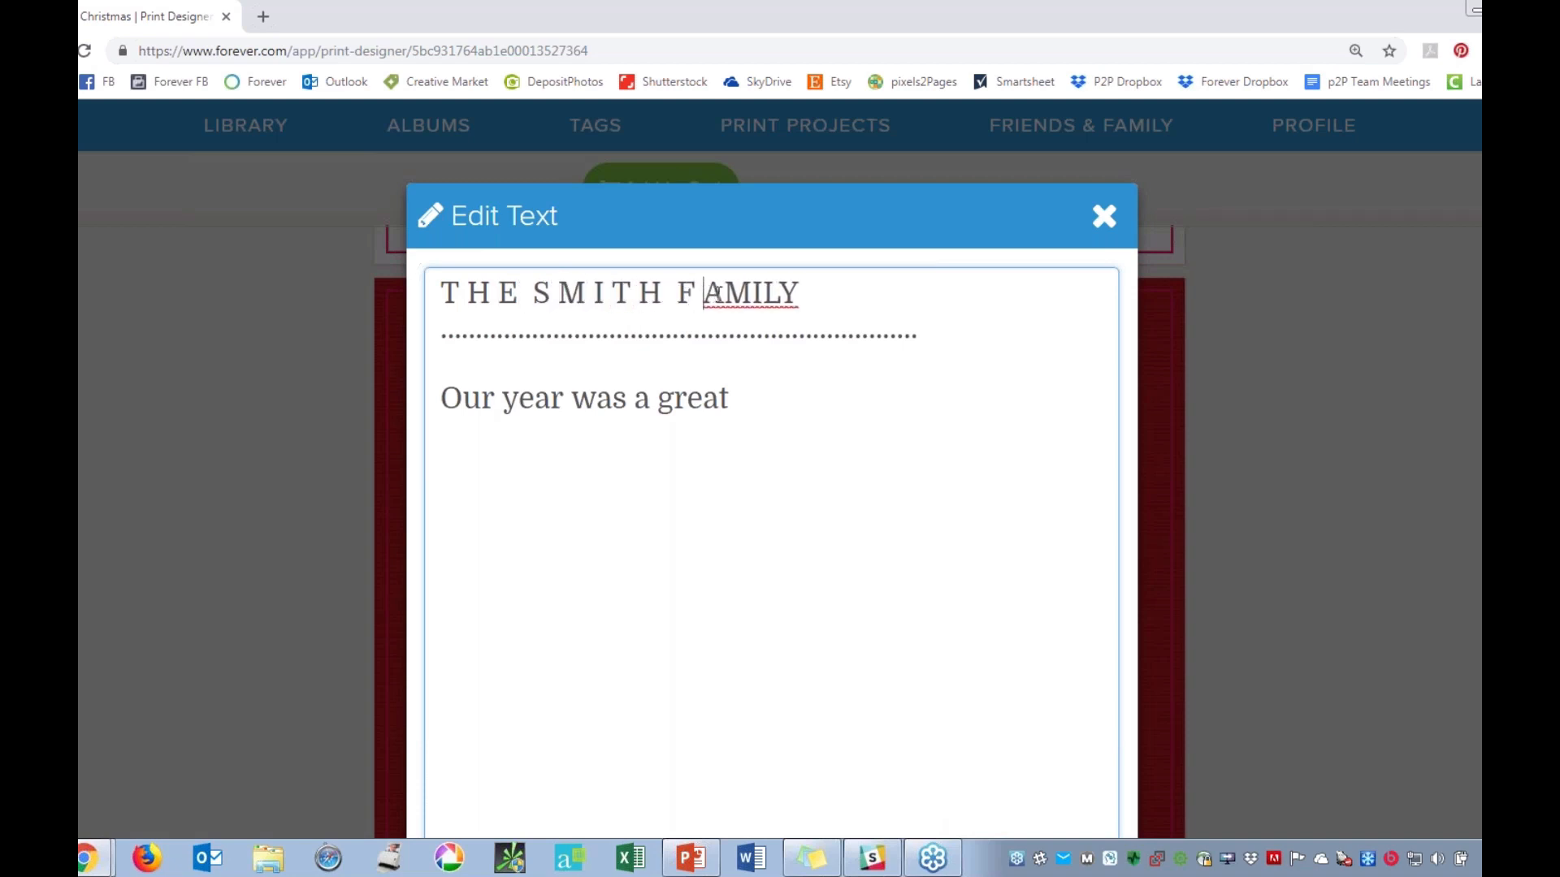
left_click(722, 294)
left_click(760, 295)
left_click(774, 294)
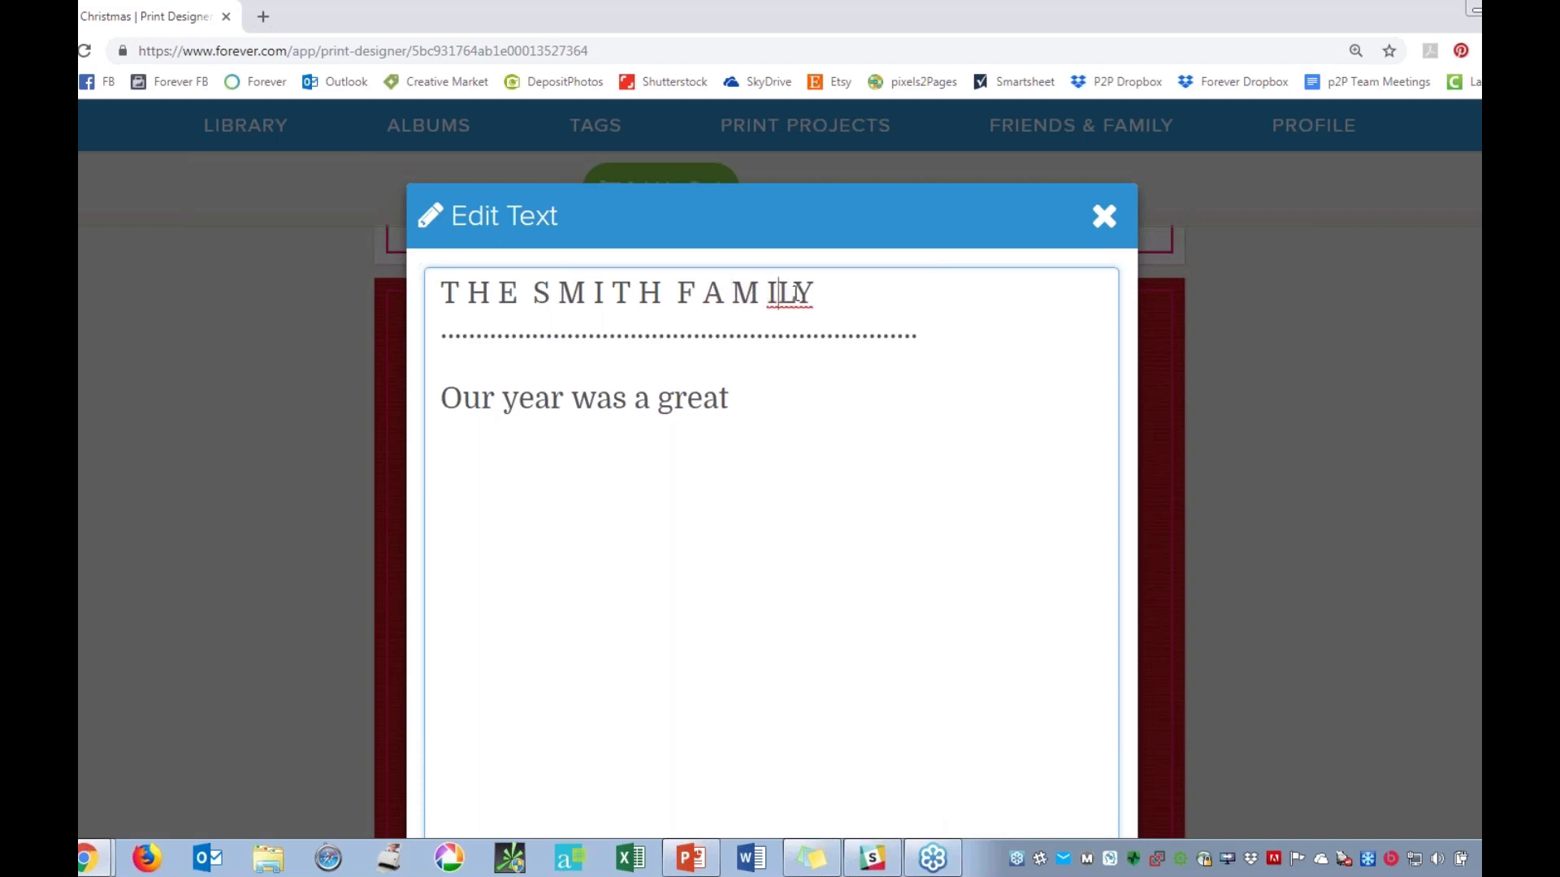
left_click(798, 295)
scroll(926, 547, "down", 2)
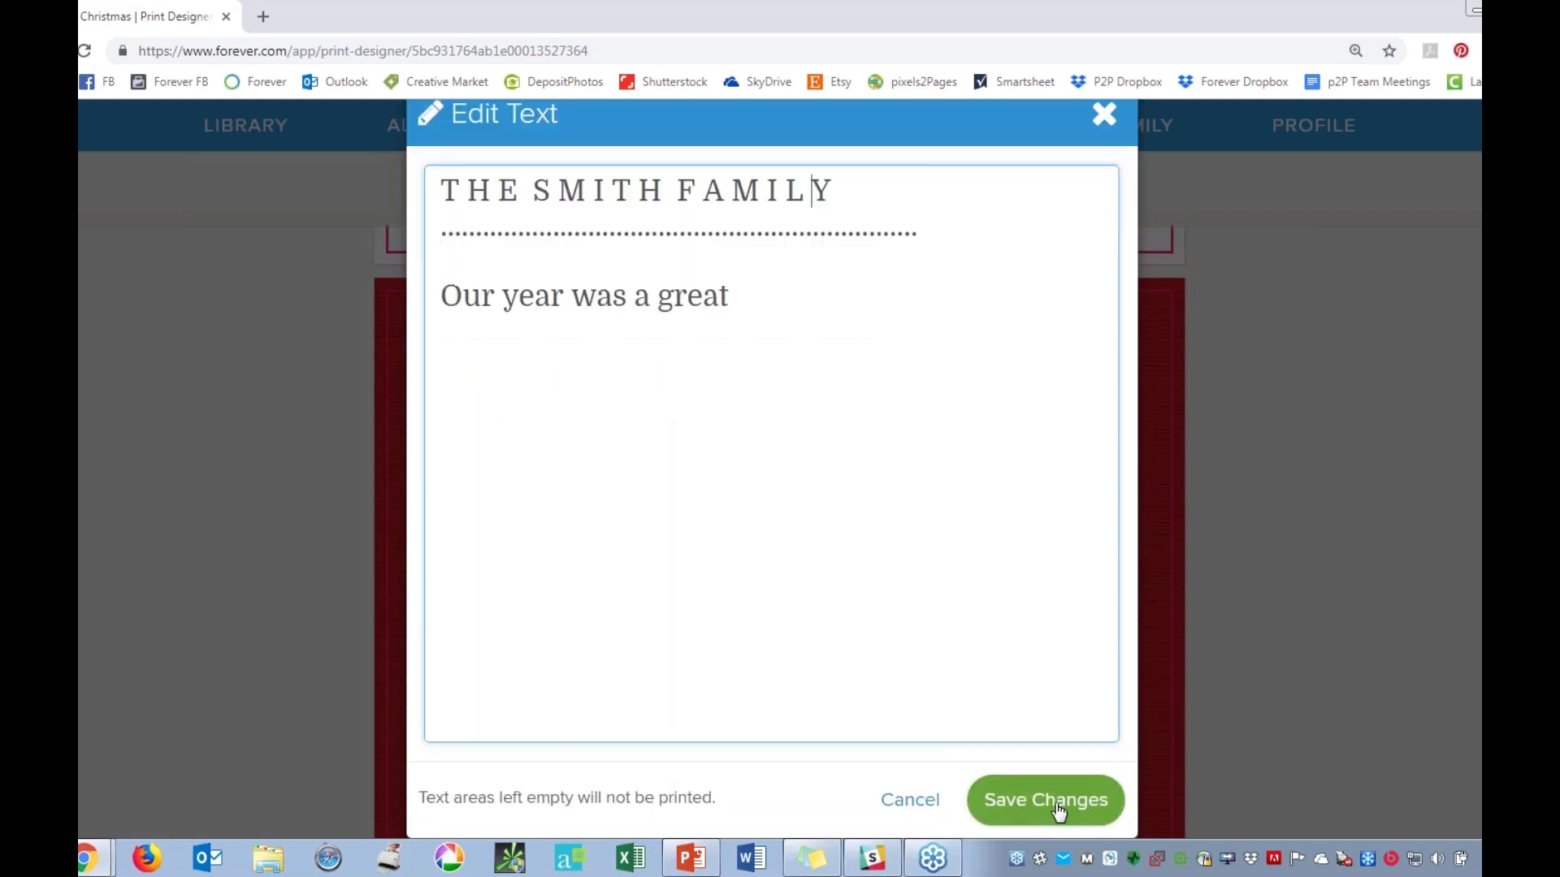
left_click(1051, 799)
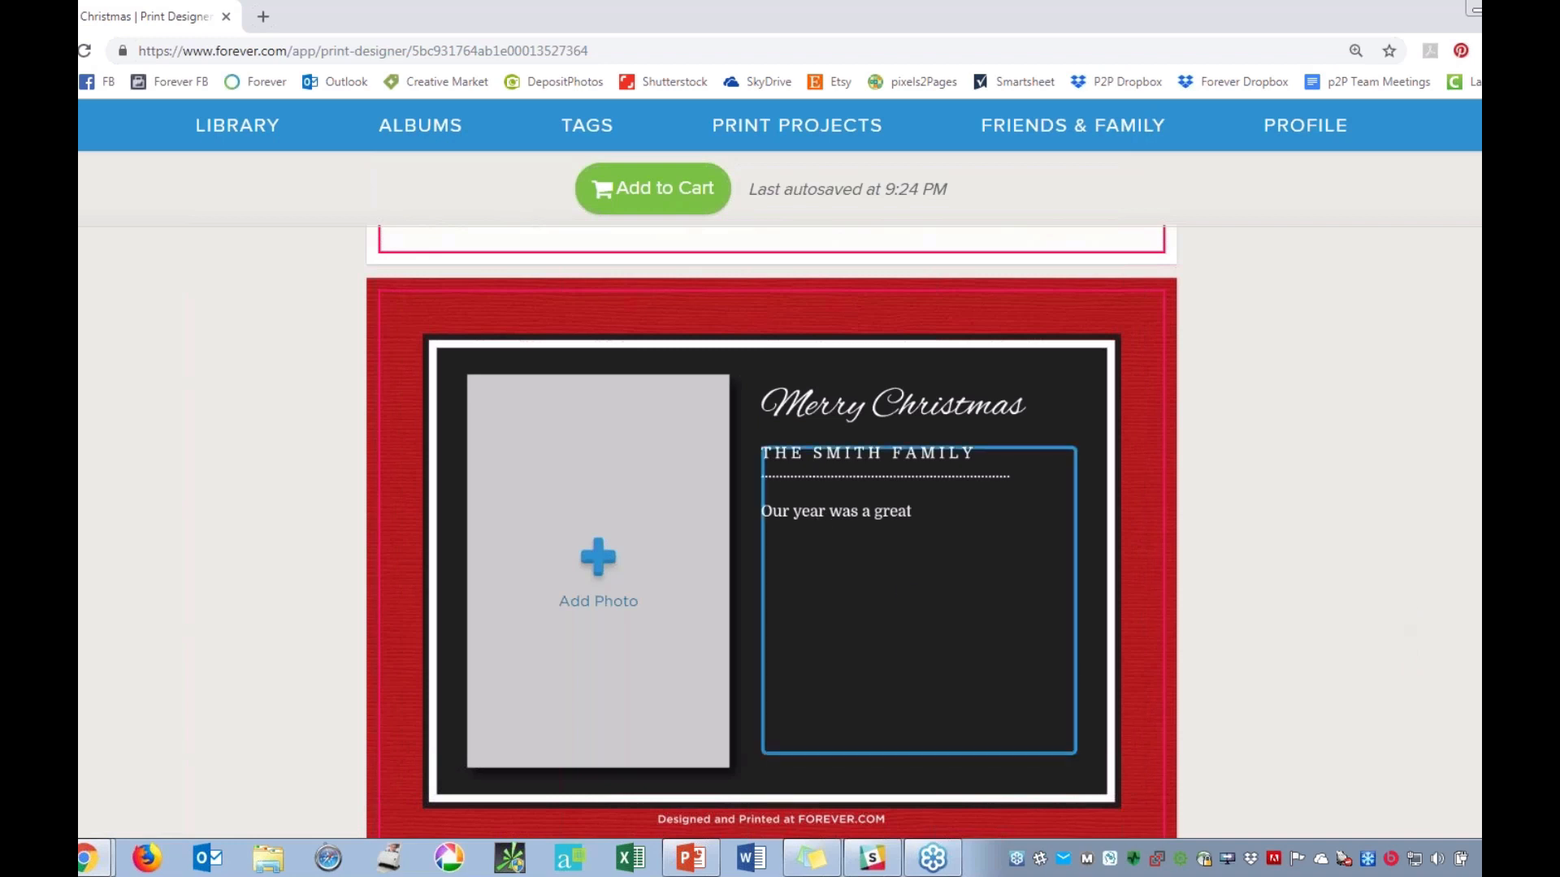
scroll(1374, 536, "up", 8)
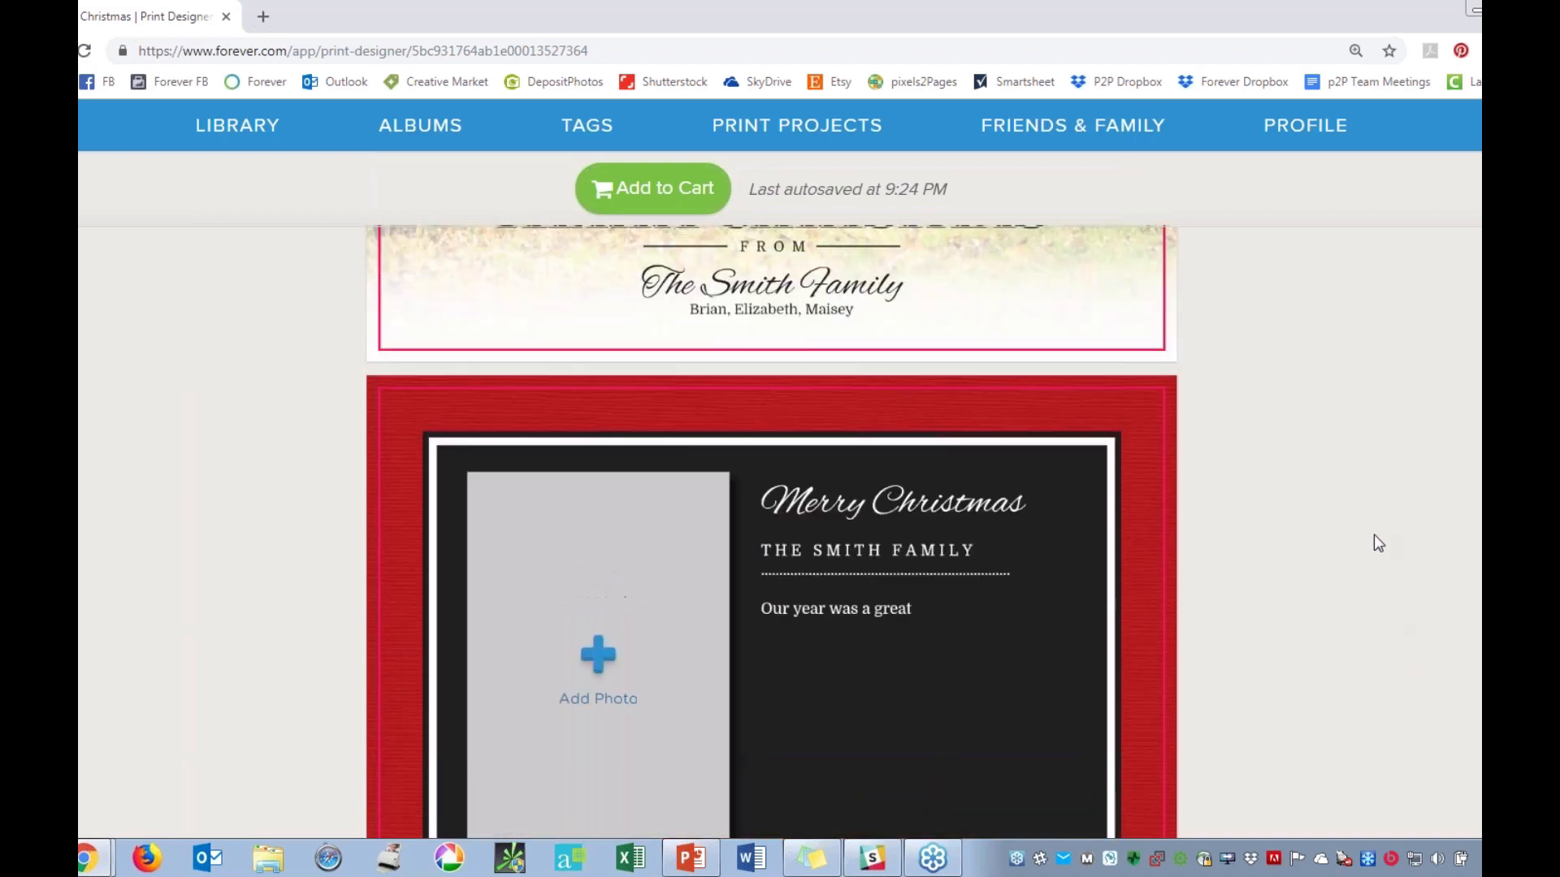
Dismiss the trim-line tip above the Classic Christmas card and open the Calendars page of the Print products.
scroll(1373, 534, "up", 2)
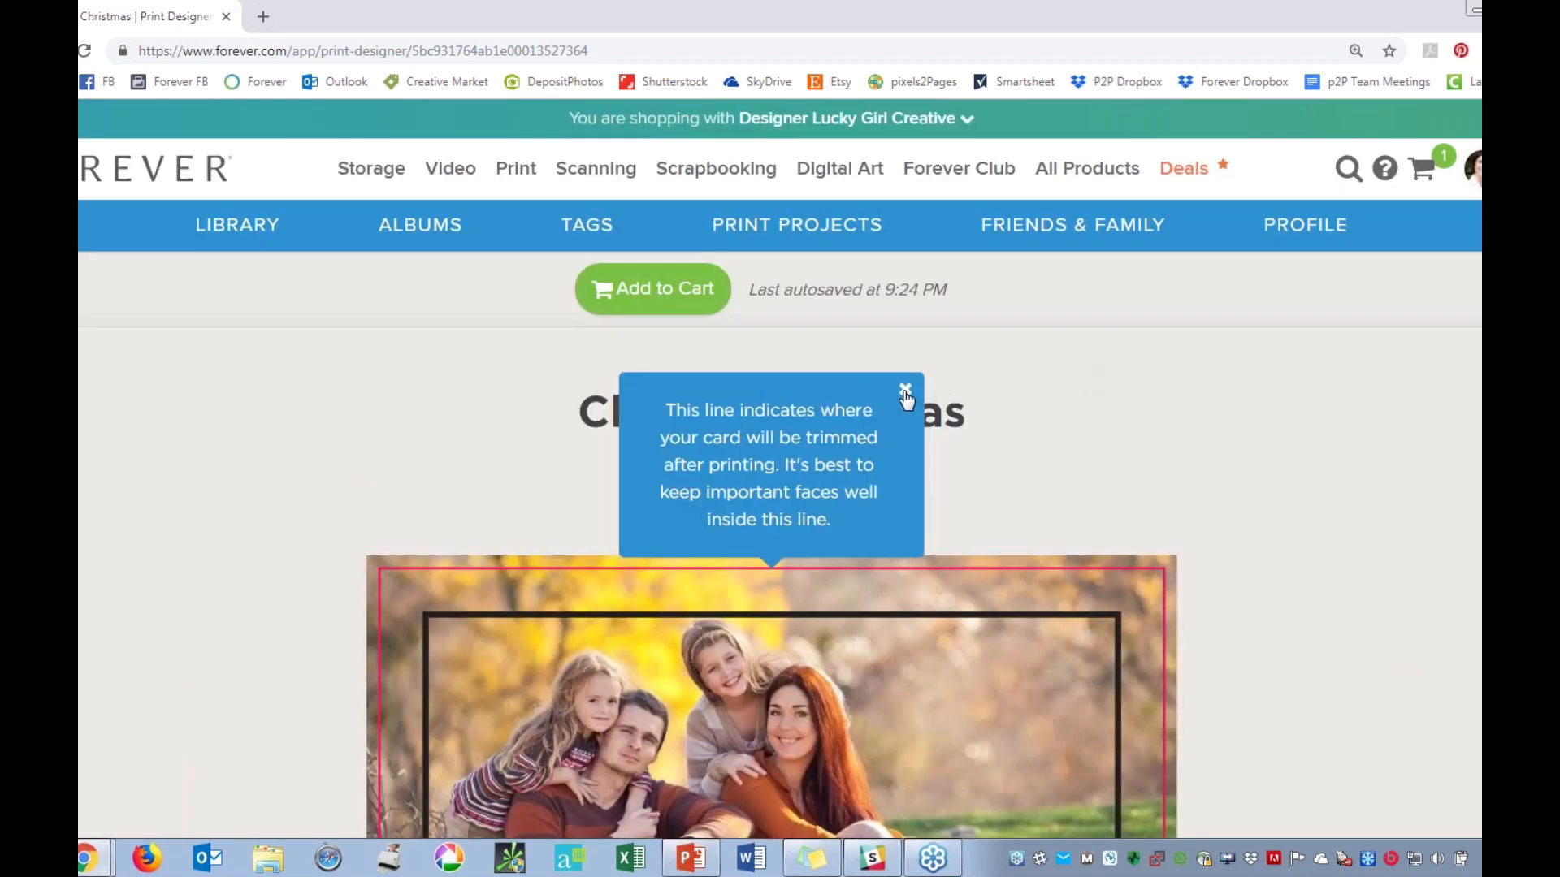
left_click(905, 393)
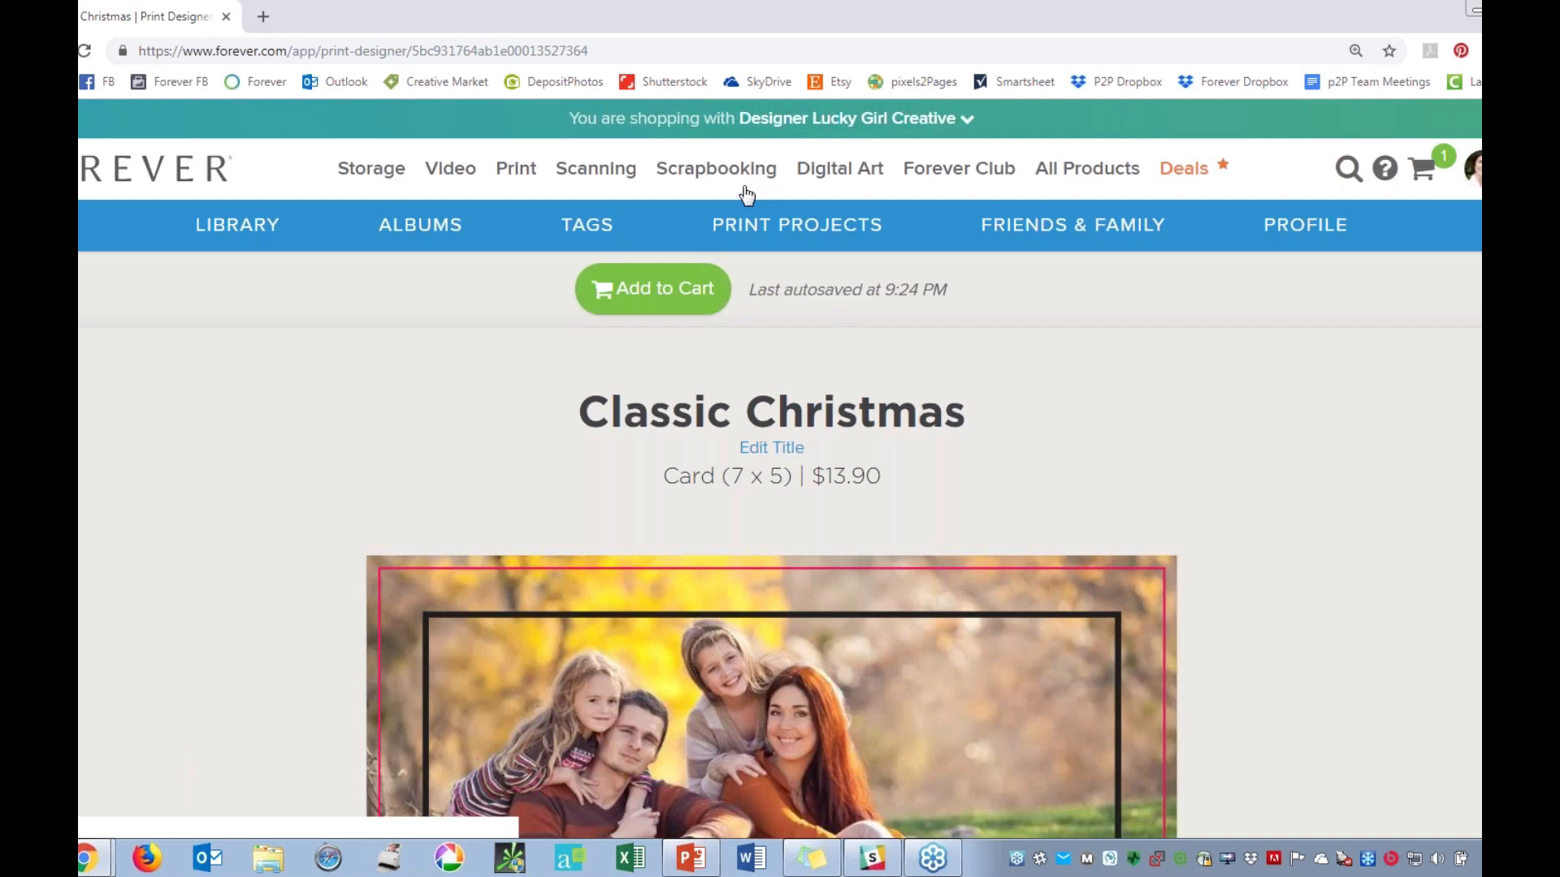
left_click(505, 172)
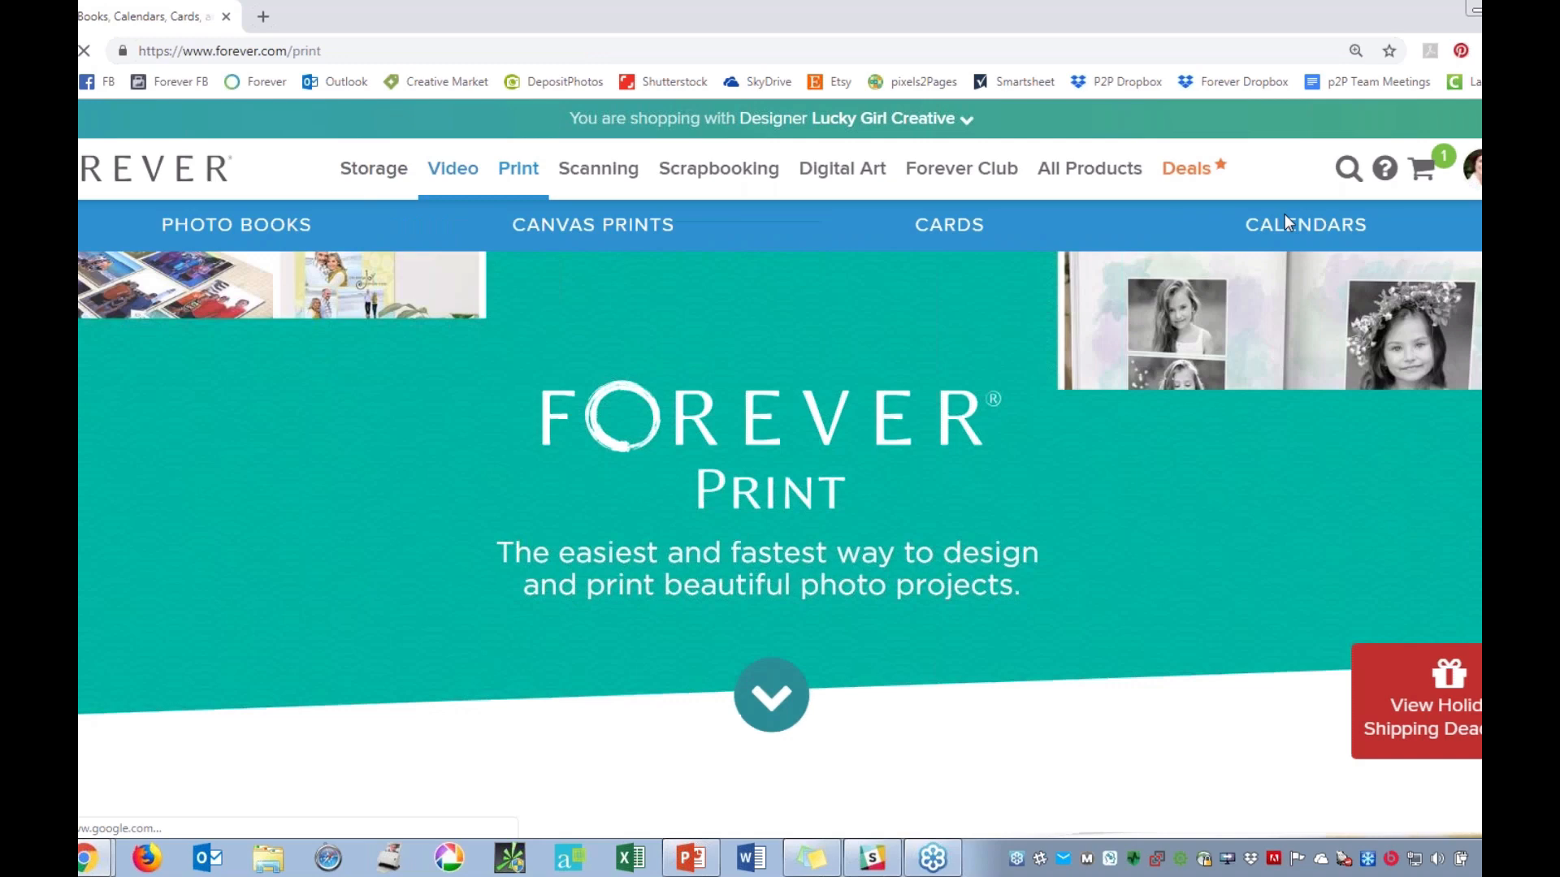
left_click(1263, 230)
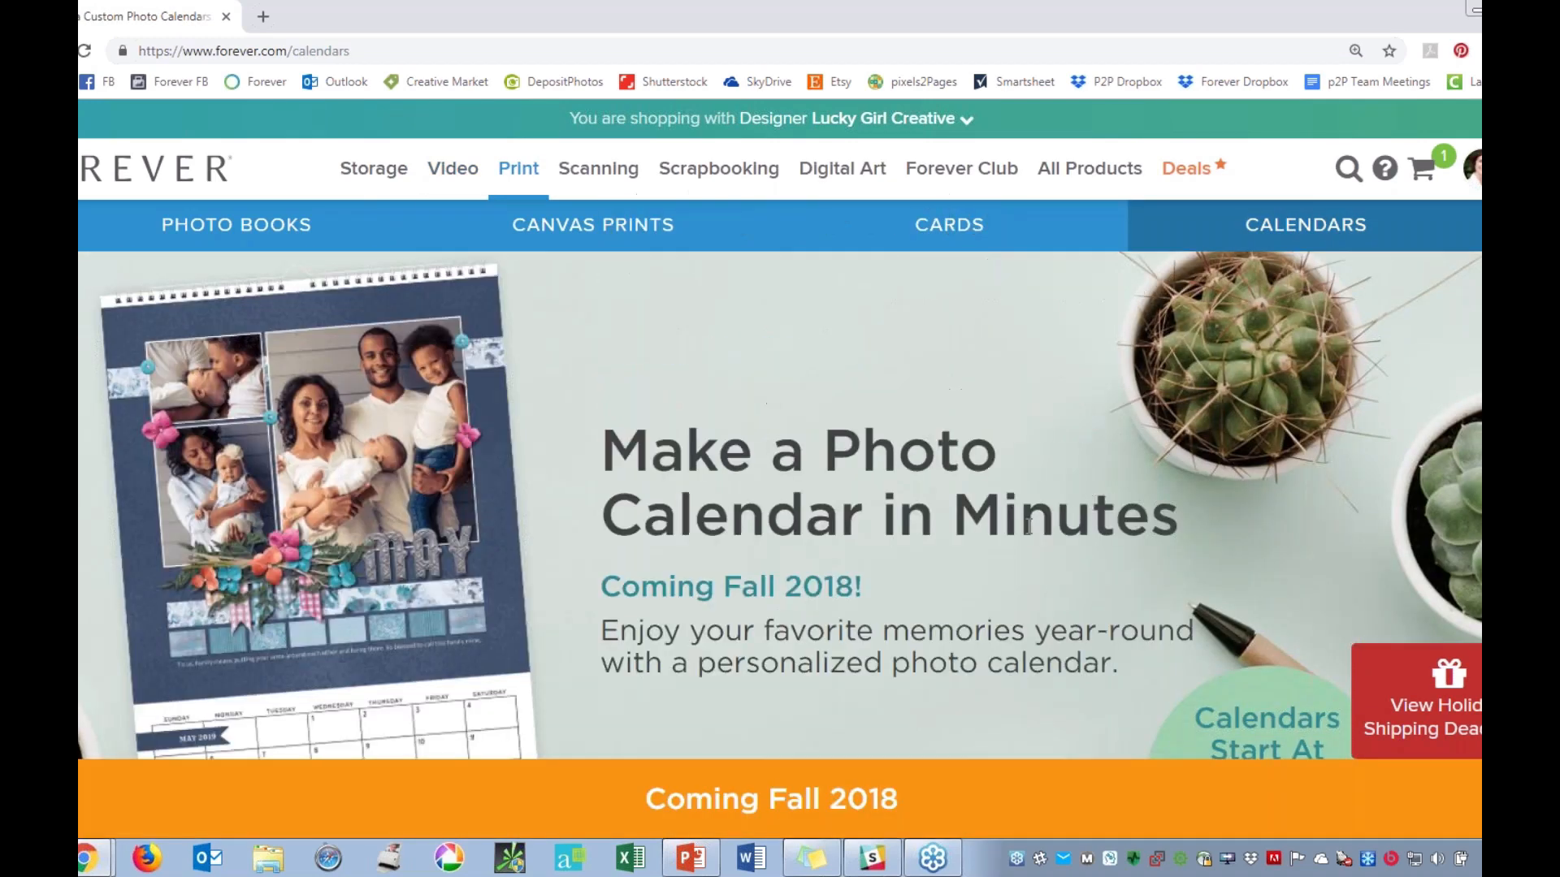
Examine the photo calendar page, including the design steps, the perforated 12 x 18 layout and the premium quality section.
scroll(1025, 536, "down", 3)
scroll(1025, 536, "down", 3)
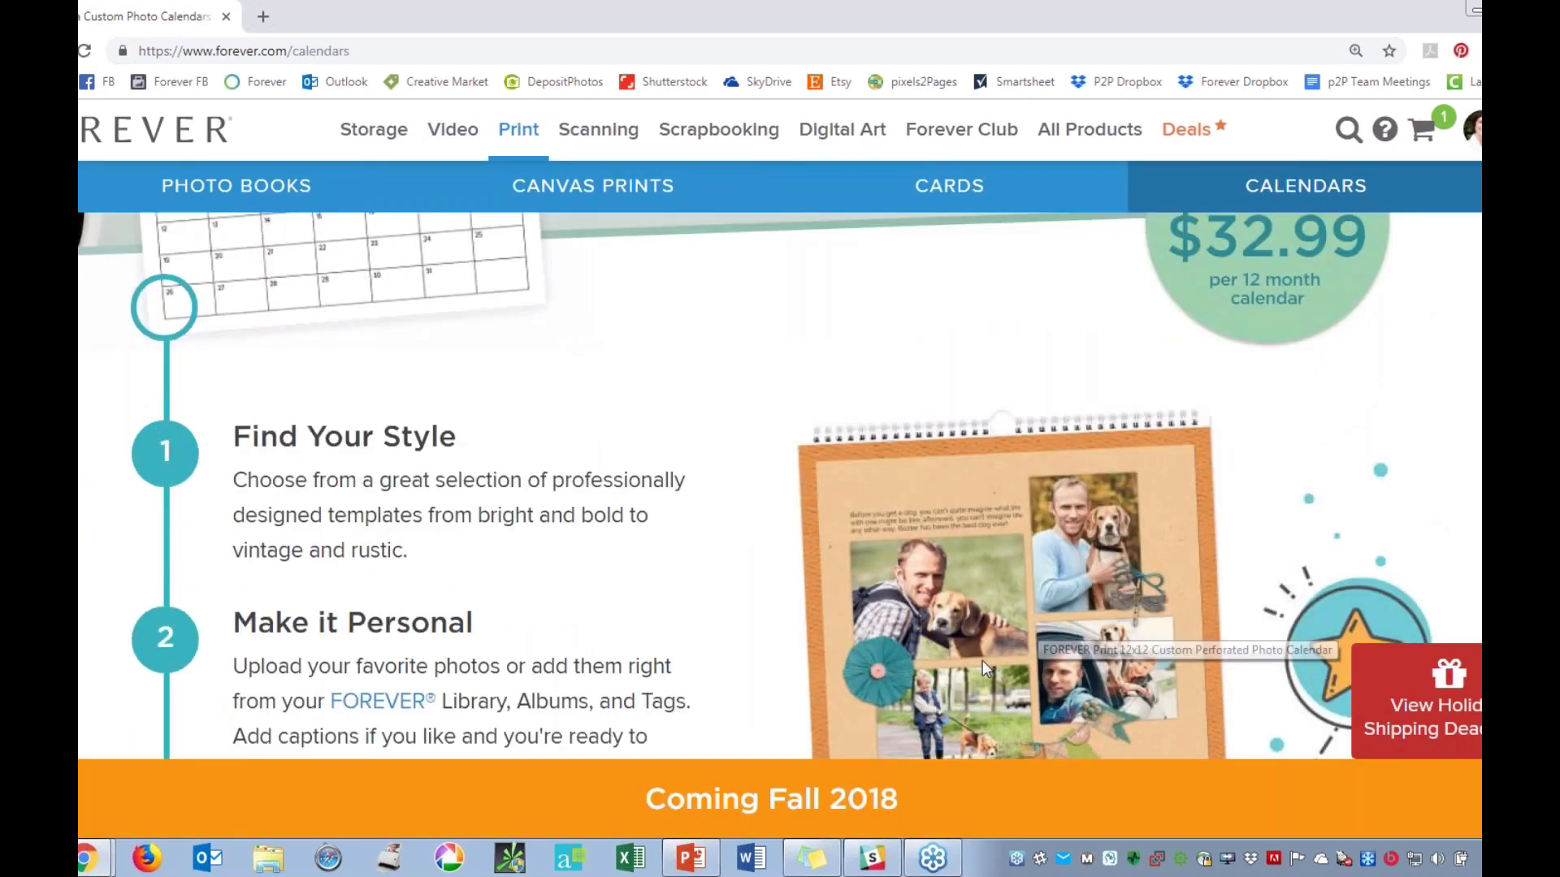
scroll(866, 599, "down", 8)
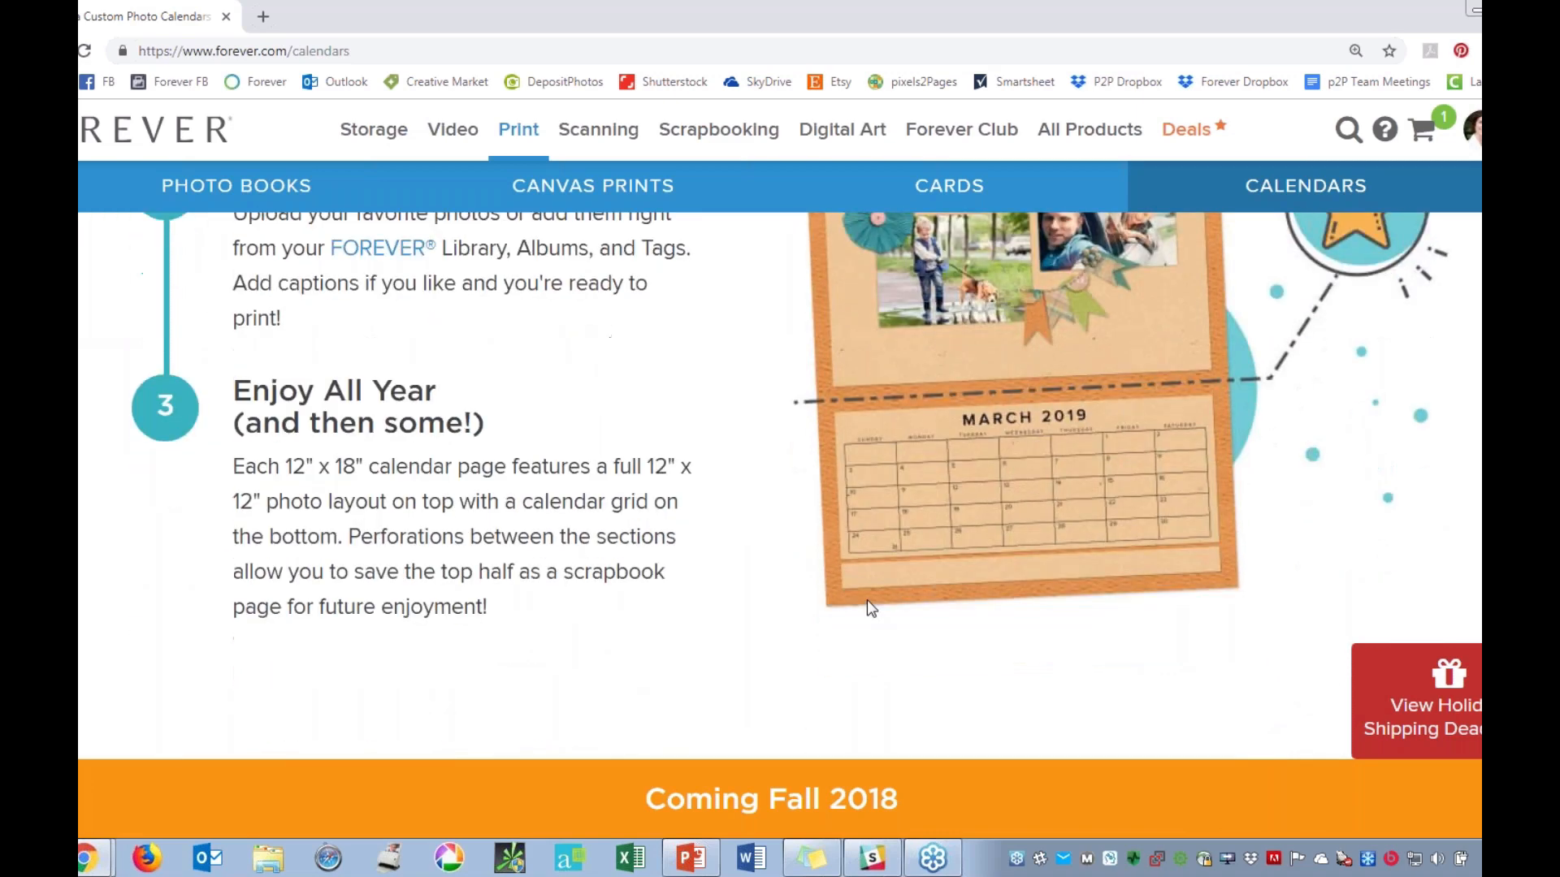
scroll(866, 599, "up", 6)
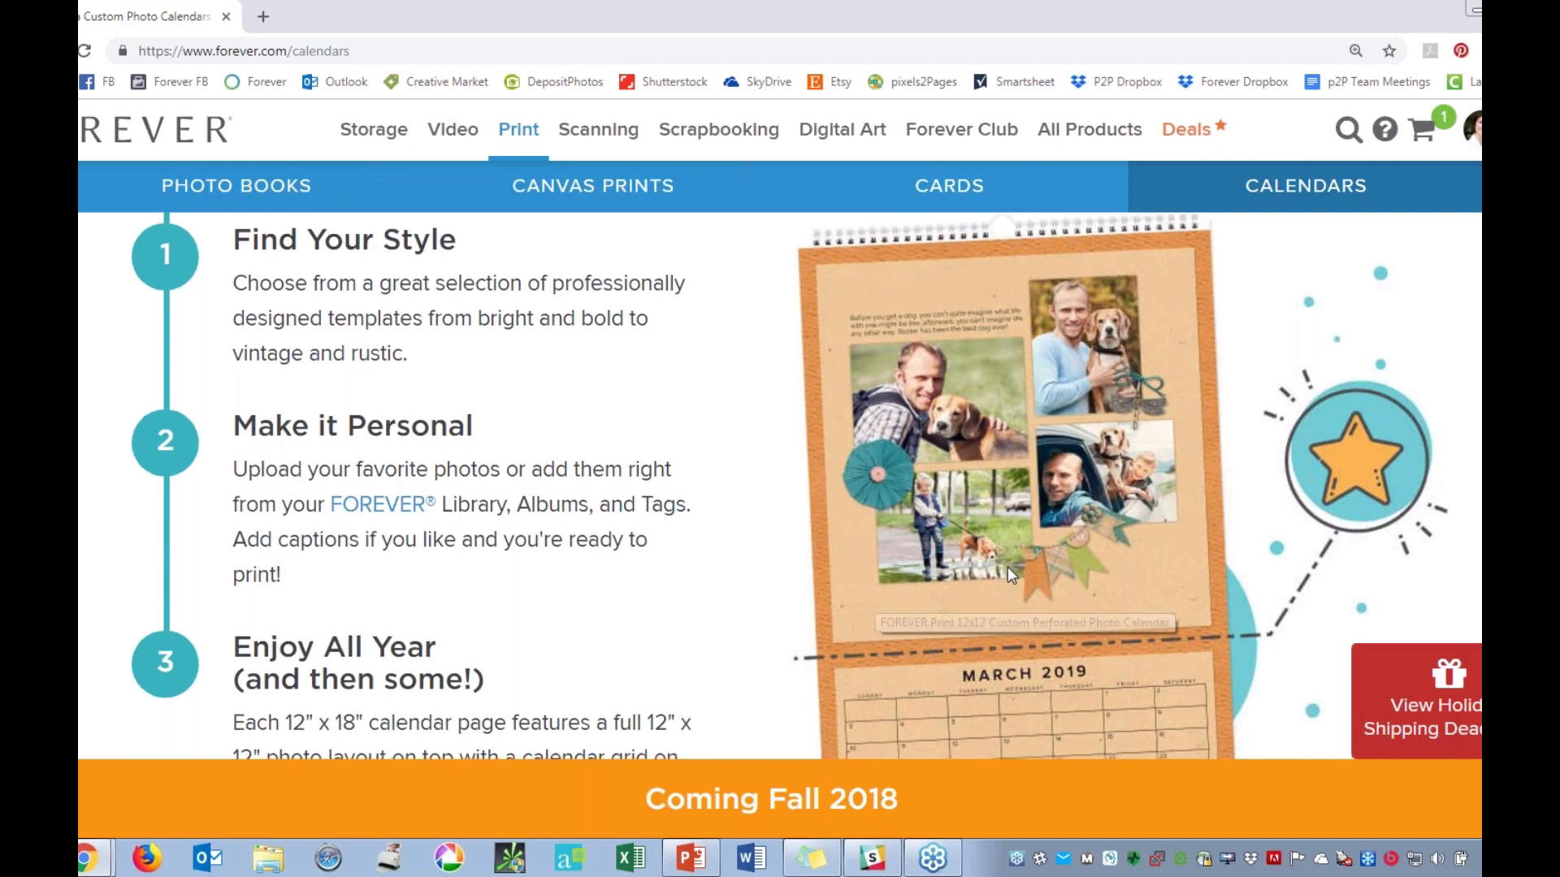
scroll(1007, 567, "down", 1)
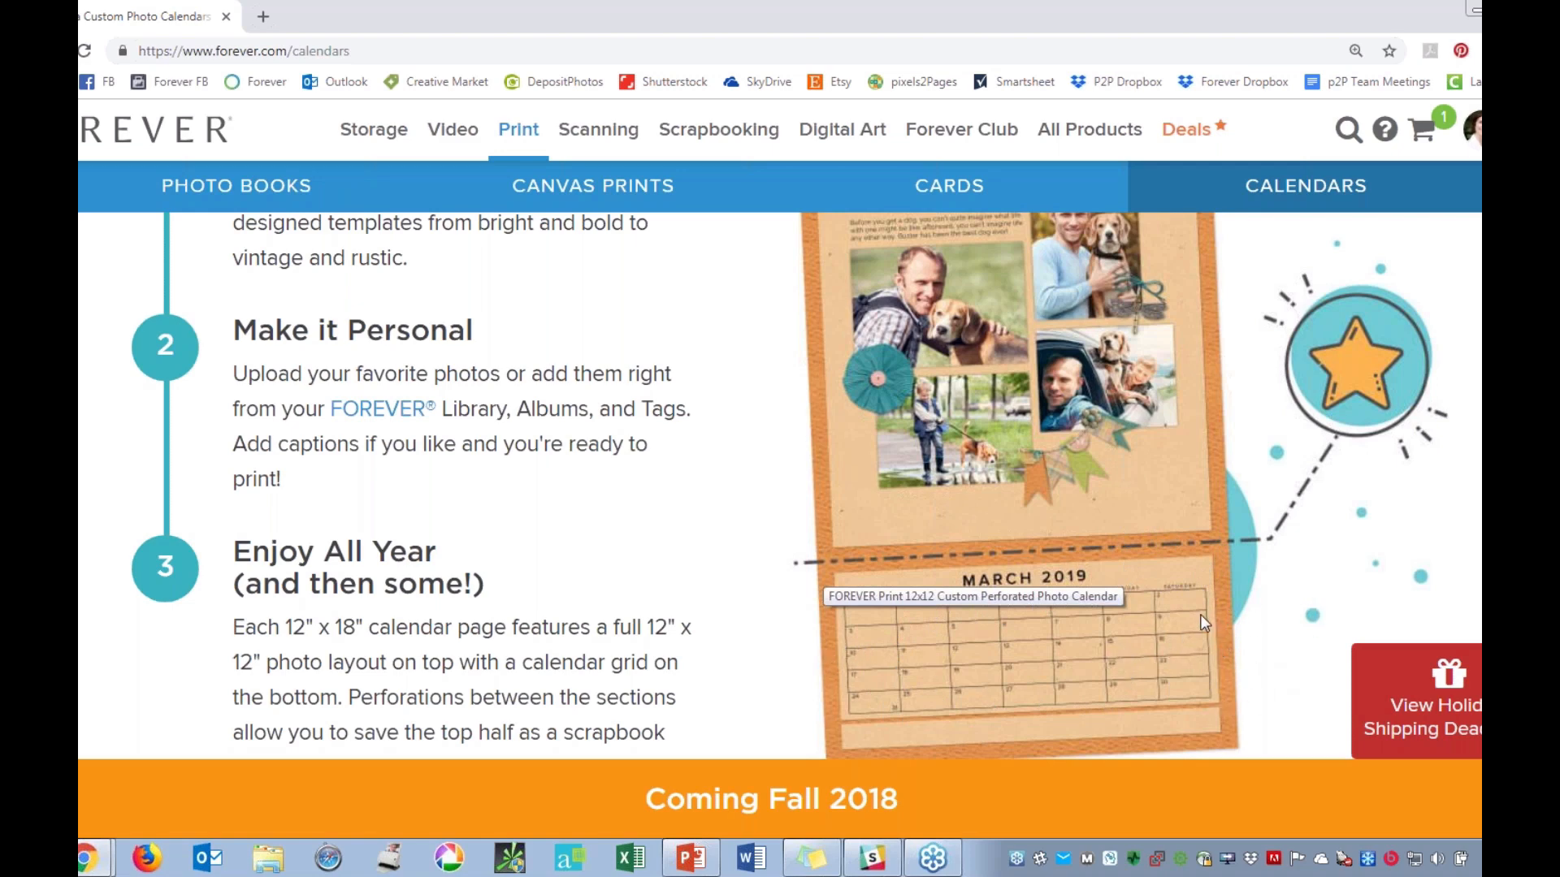
scroll(1170, 600, "up", 1)
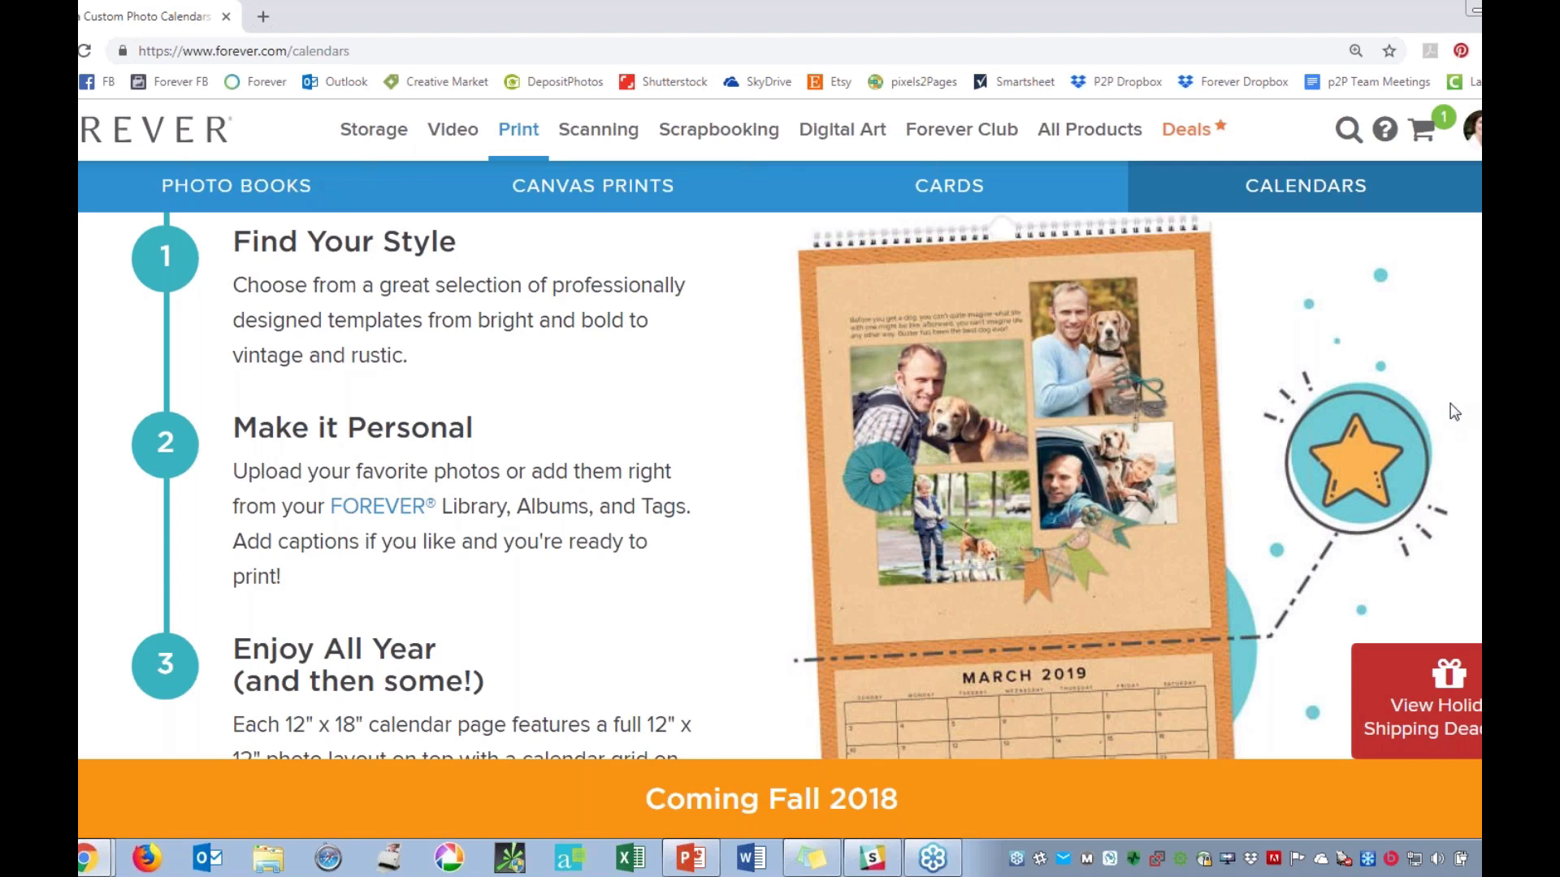
scroll(1332, 408, "down", 2)
scroll(1332, 408, "up", 2)
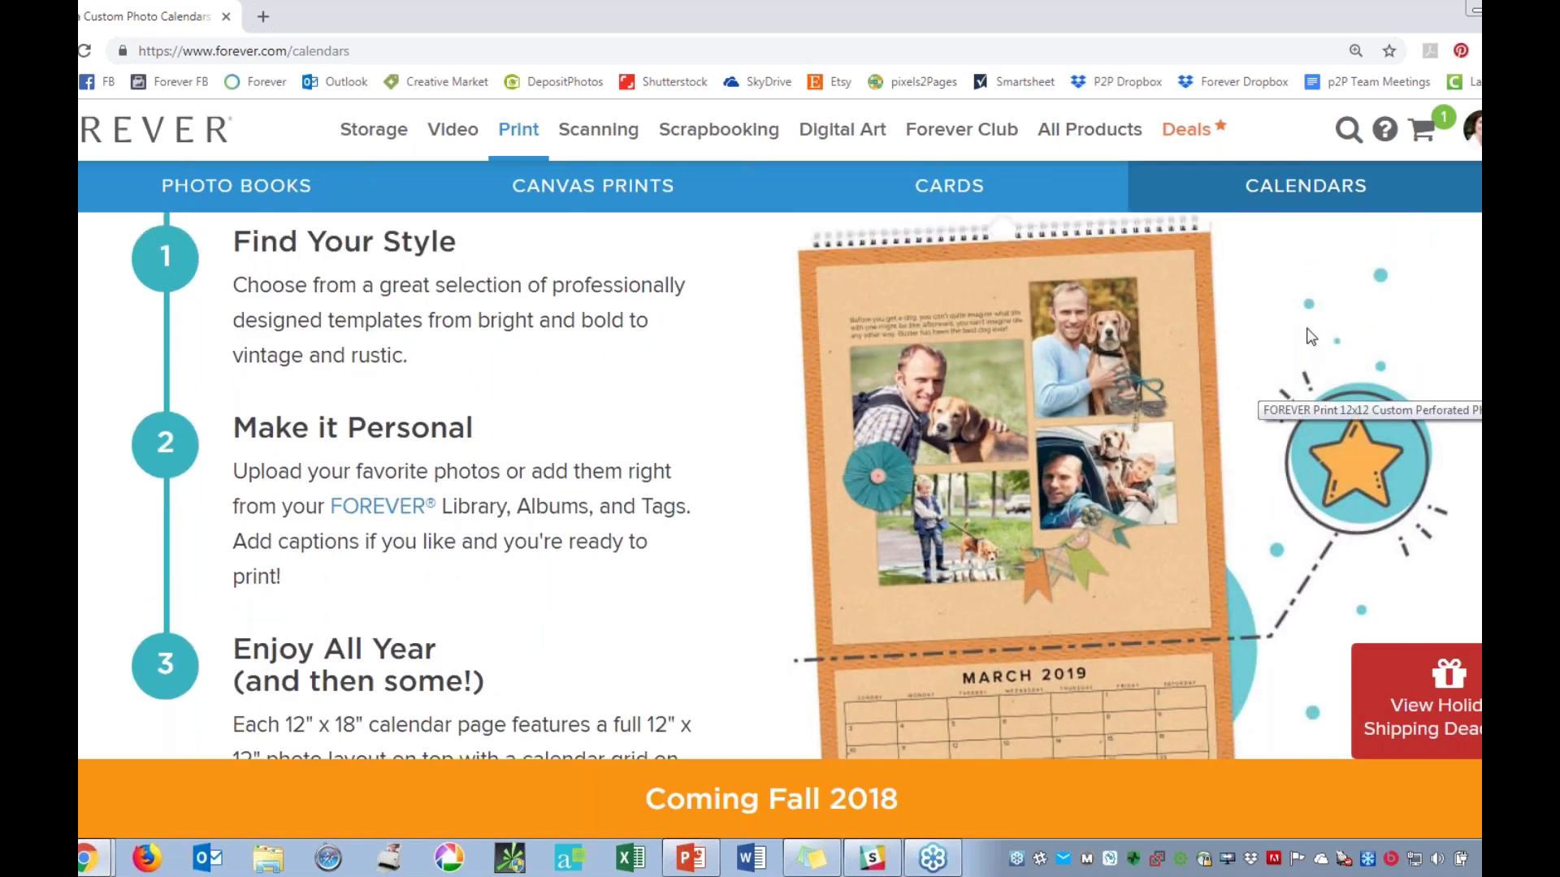
scroll(1281, 373, "down", 4)
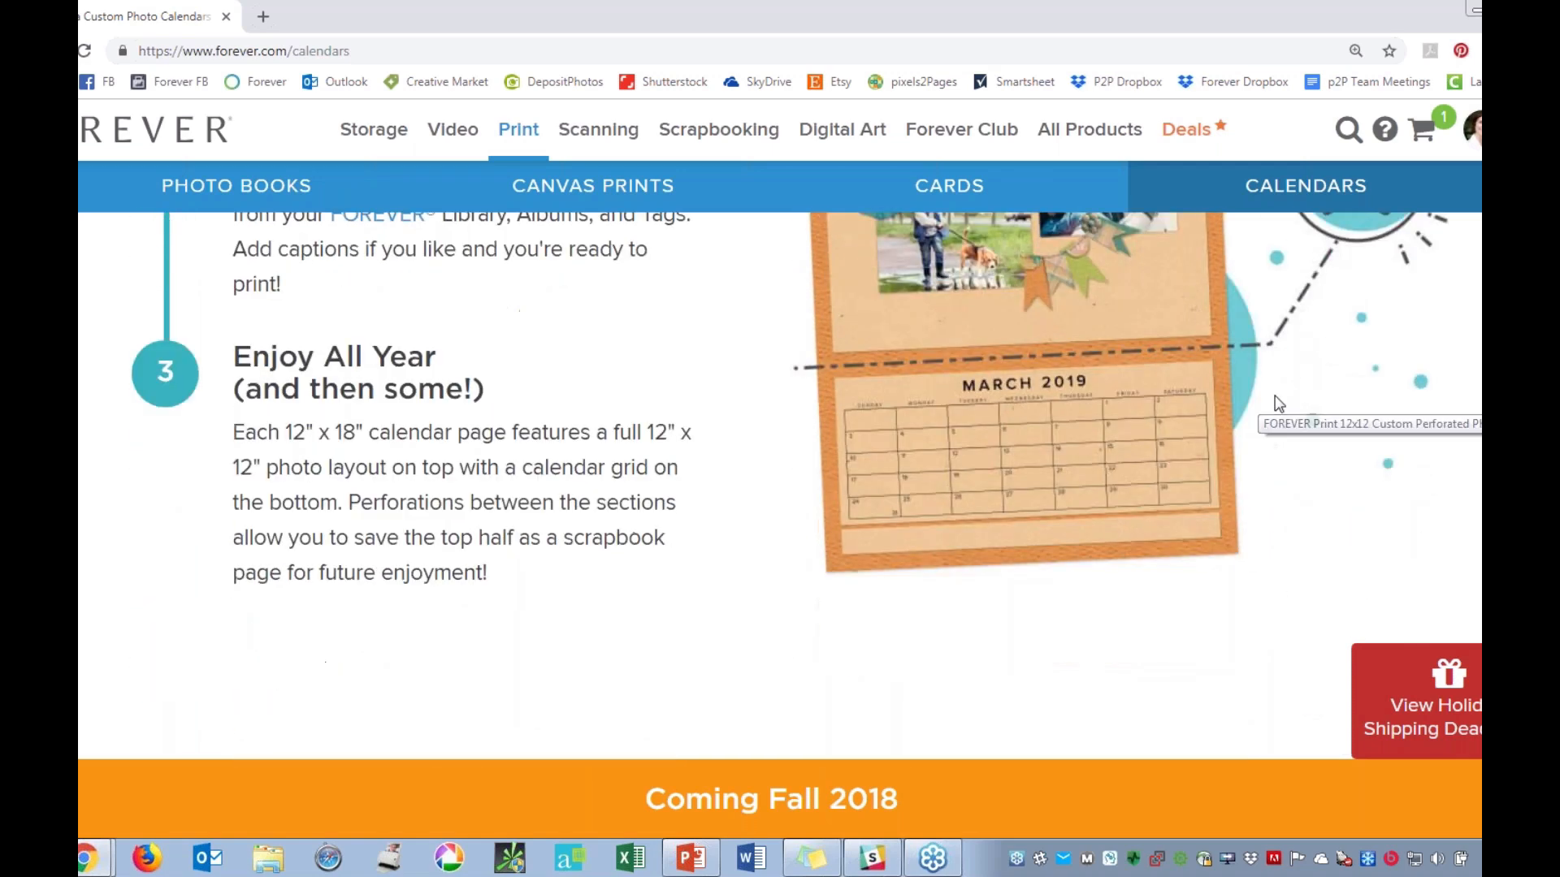
scroll(1277, 406, "down", 4)
scroll(1268, 390, "down", 4)
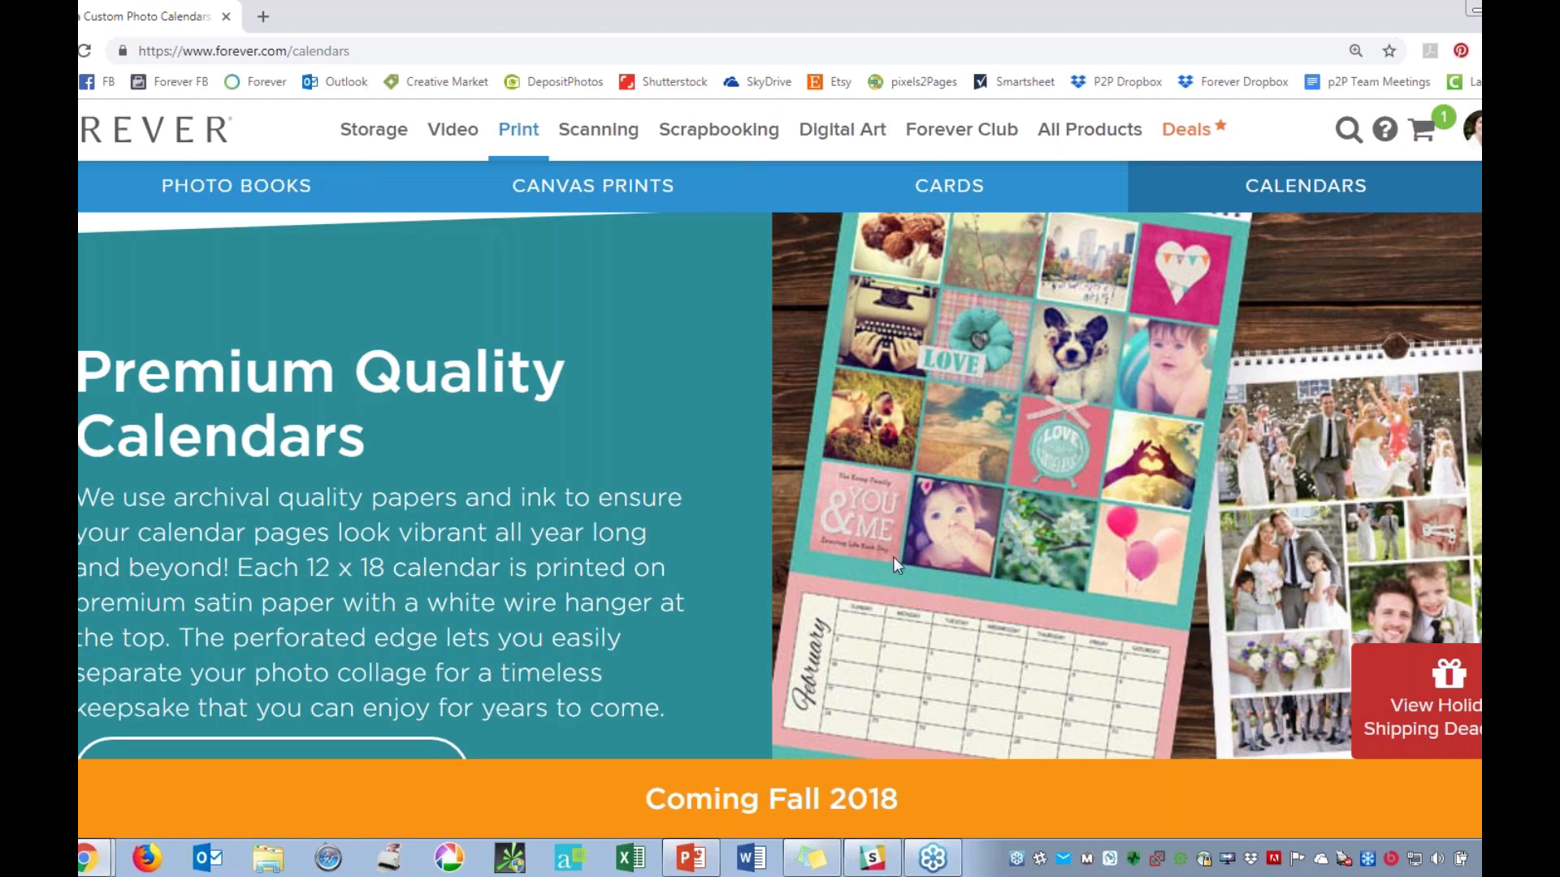
scroll(921, 223, "up", 15)
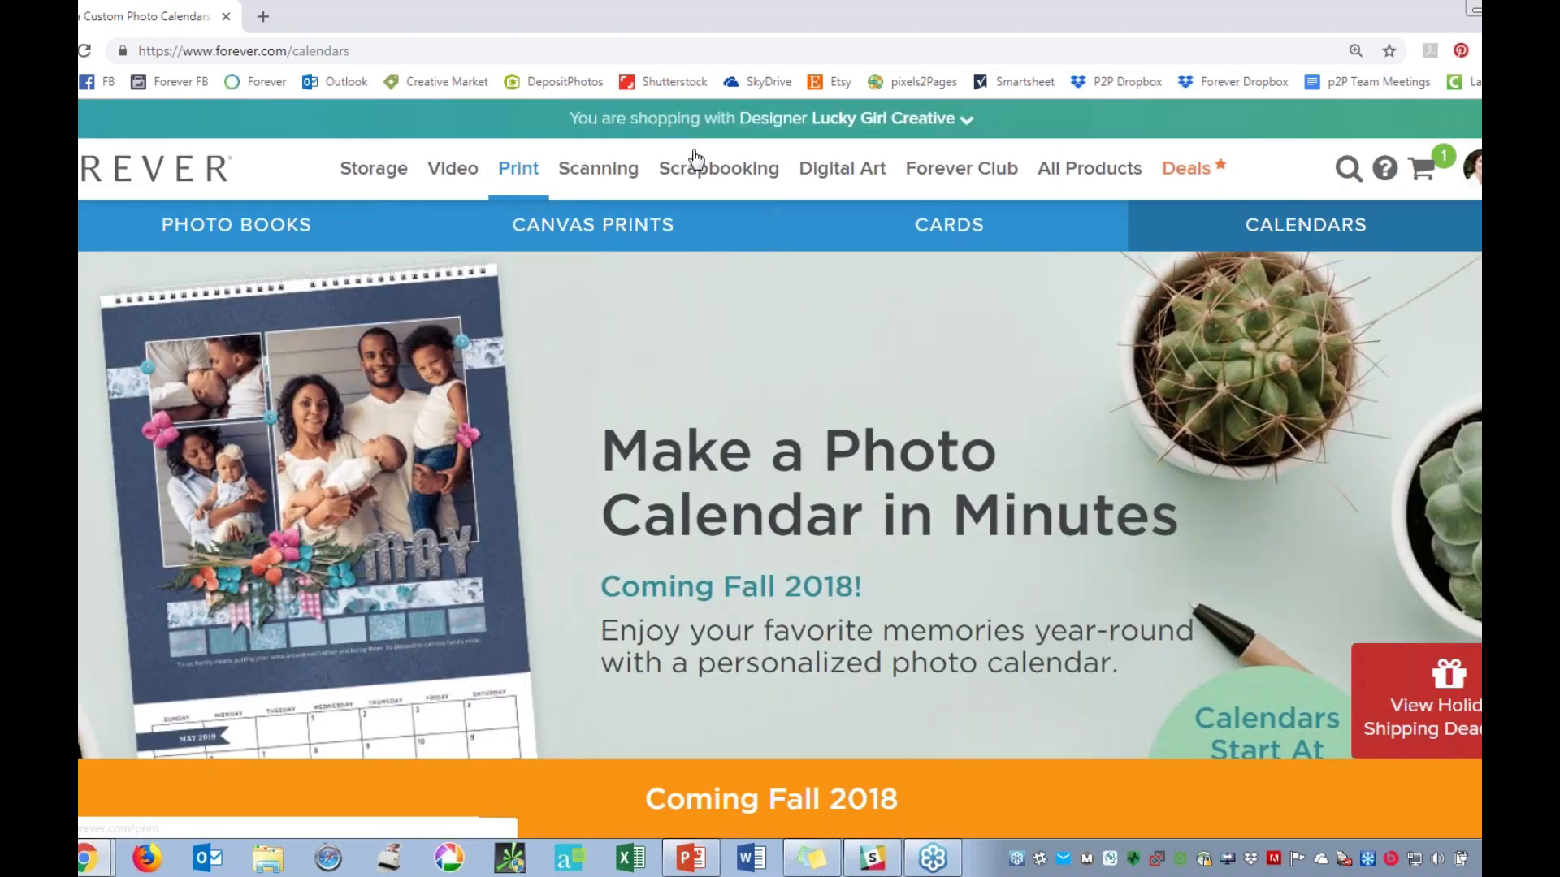
Open the account's list of saved print projects.
left_click(515, 172)
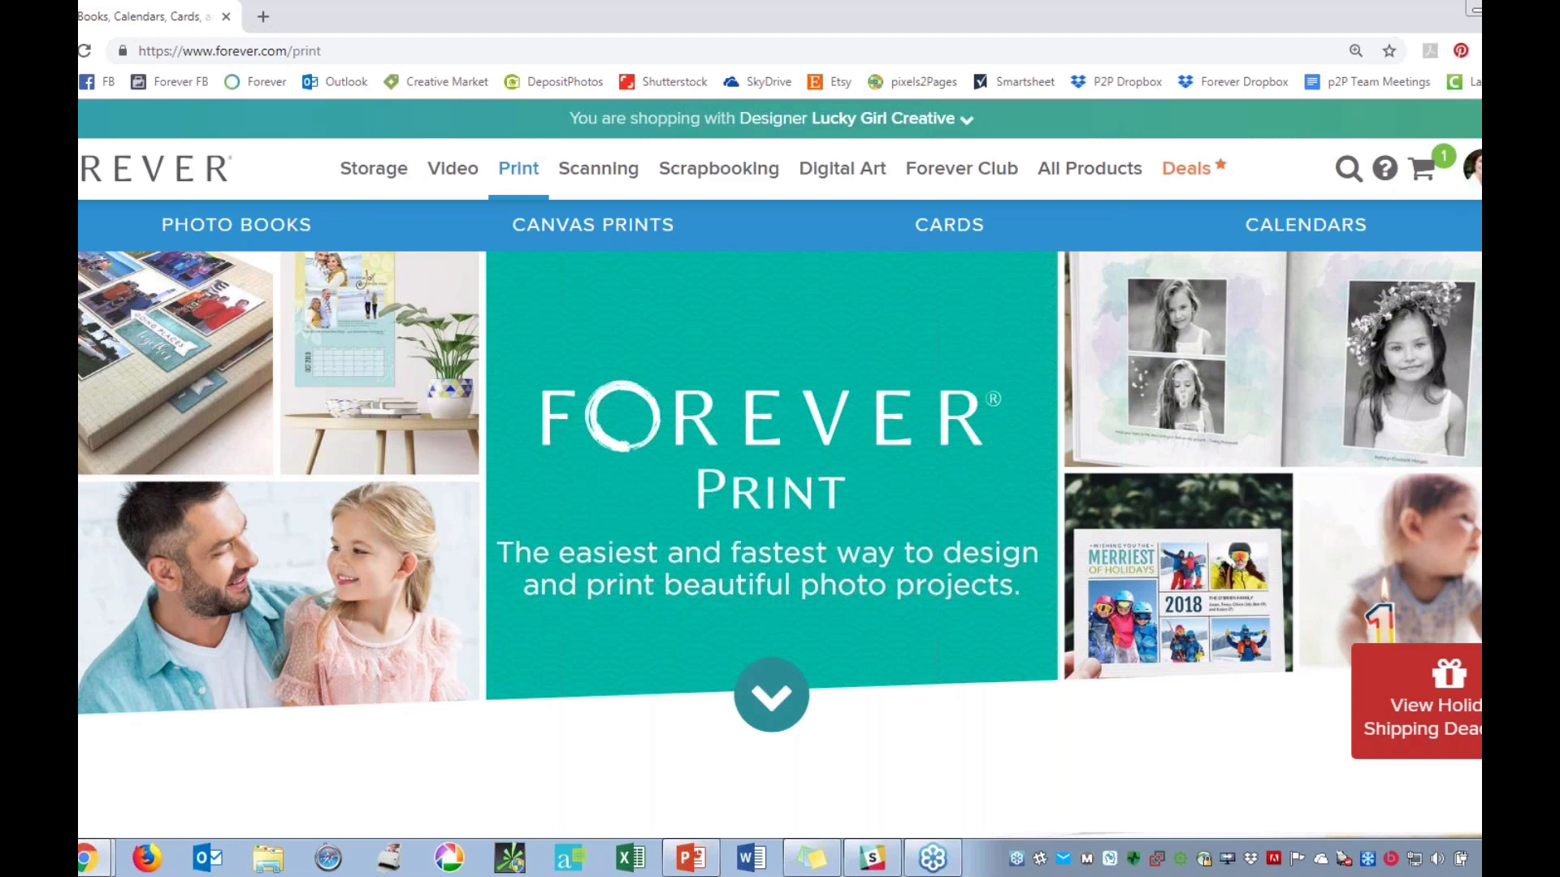
left_click(1477, 168)
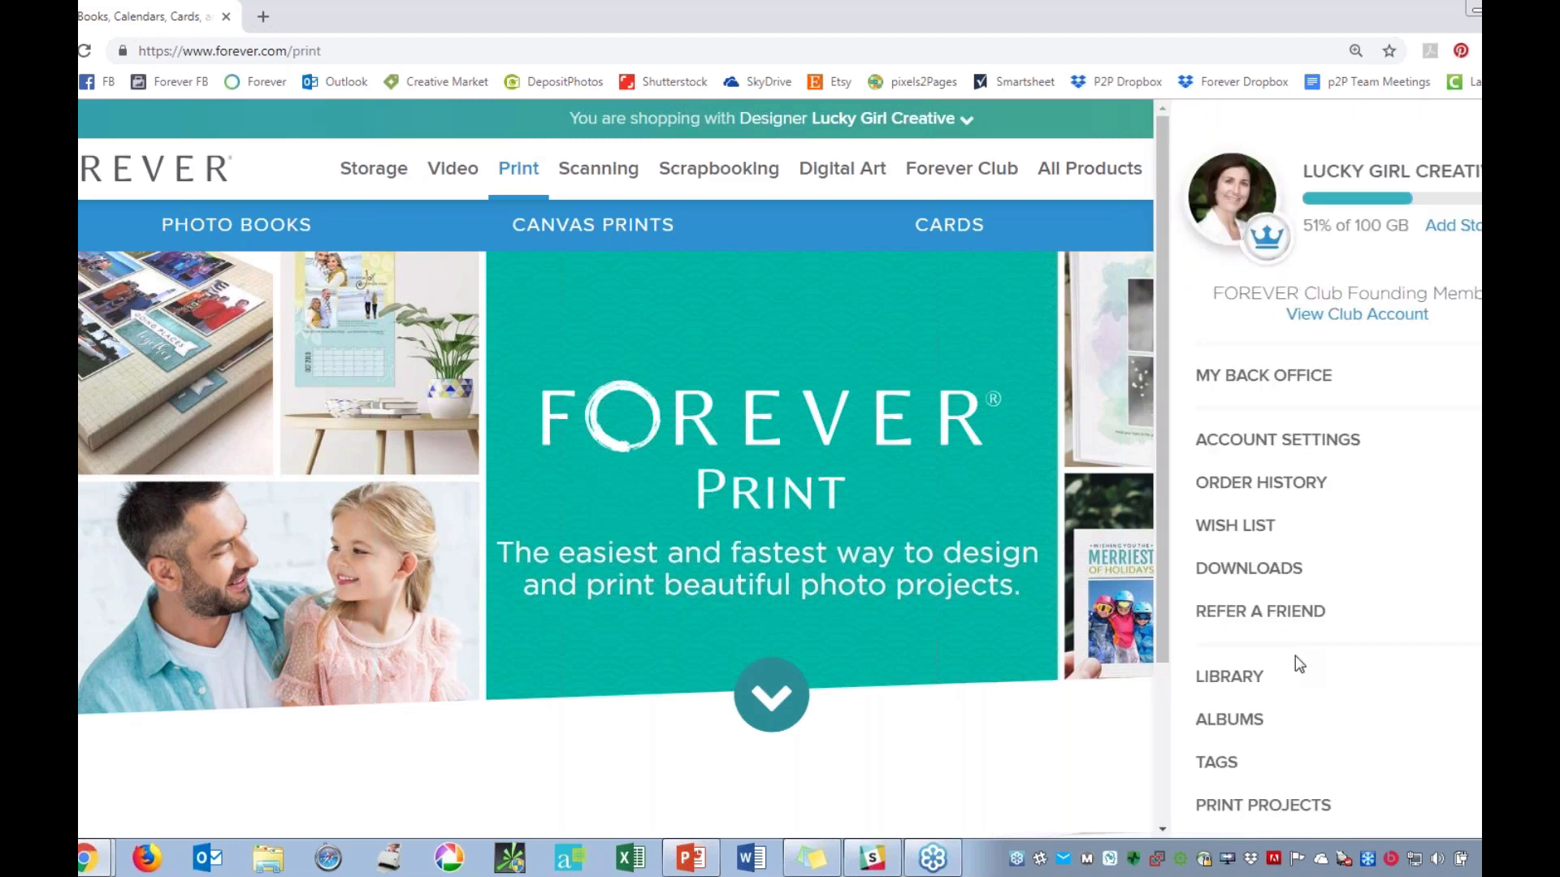
scroll(1292, 666, "down", 2)
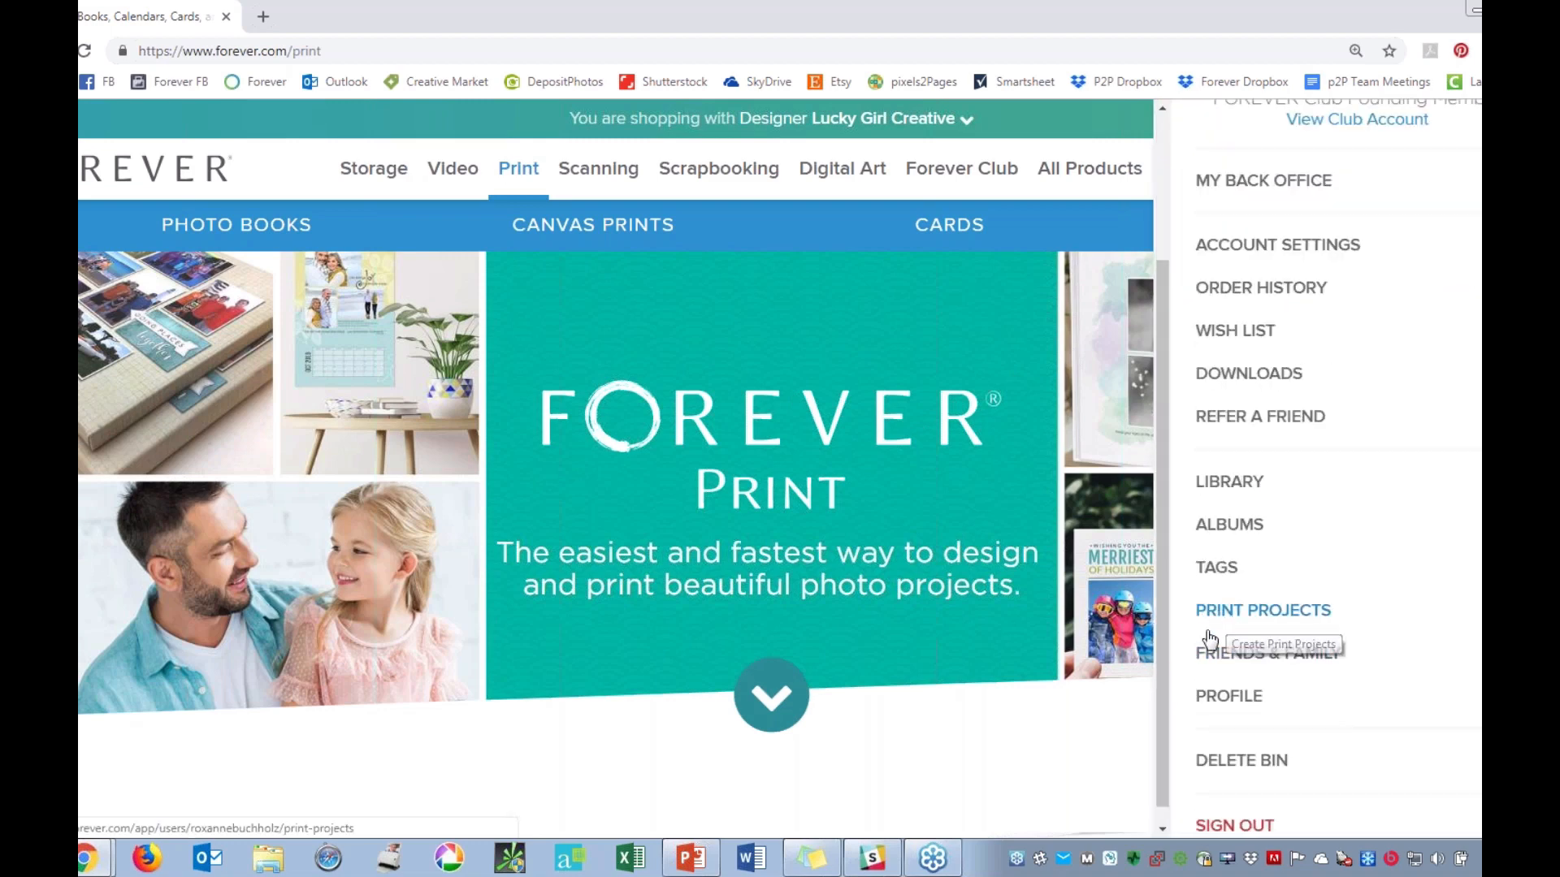
left_click(1208, 614)
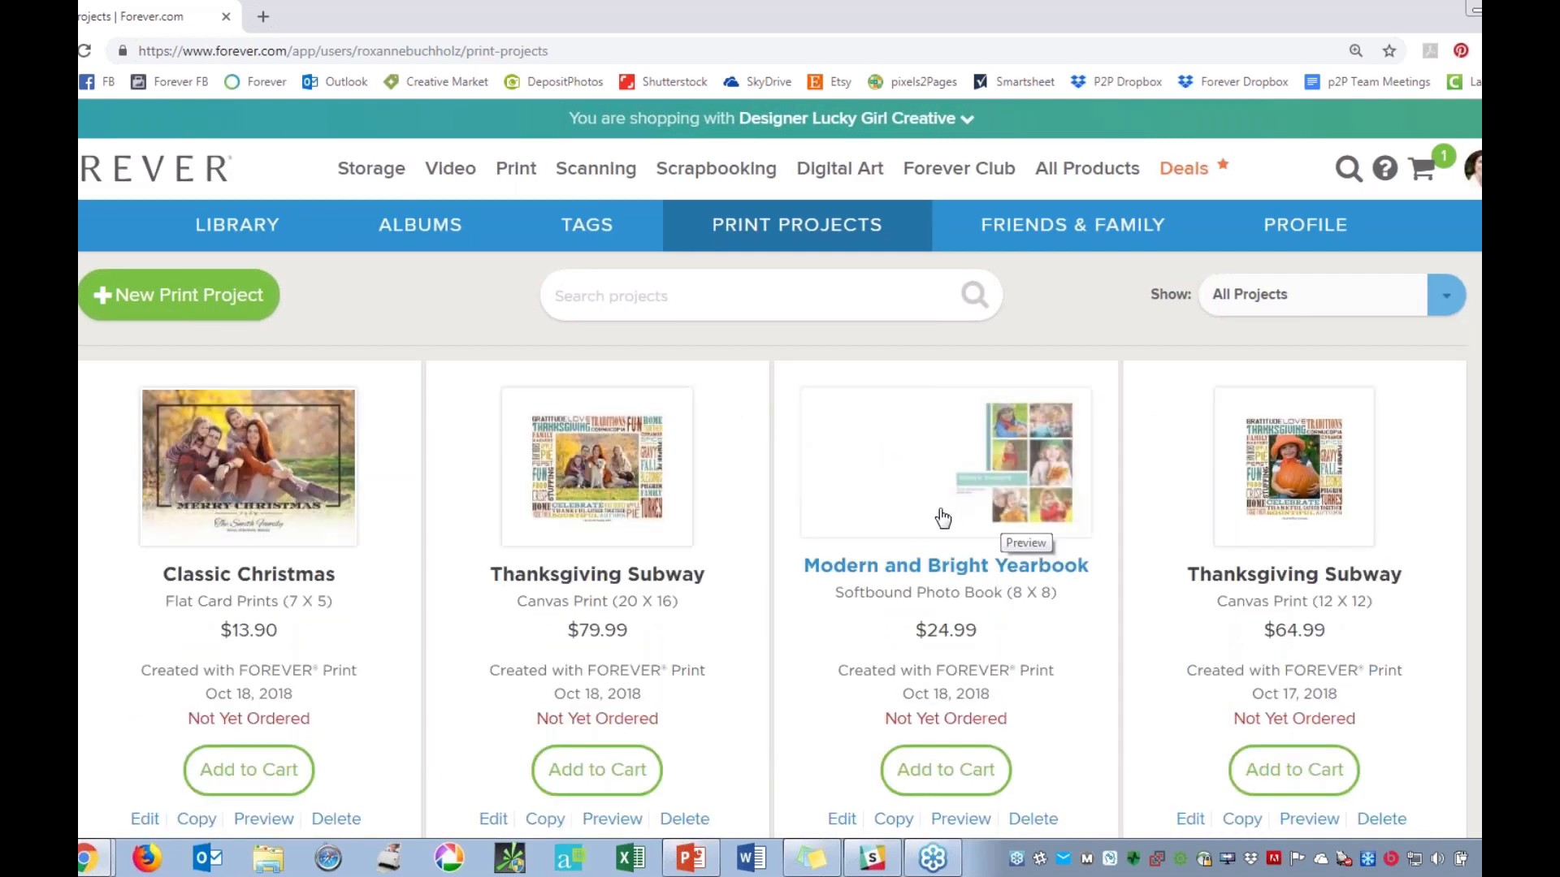
Look over the saved print projects and open the Modern and Bright Yearbook for editing.
scroll(942, 517, "down", 3)
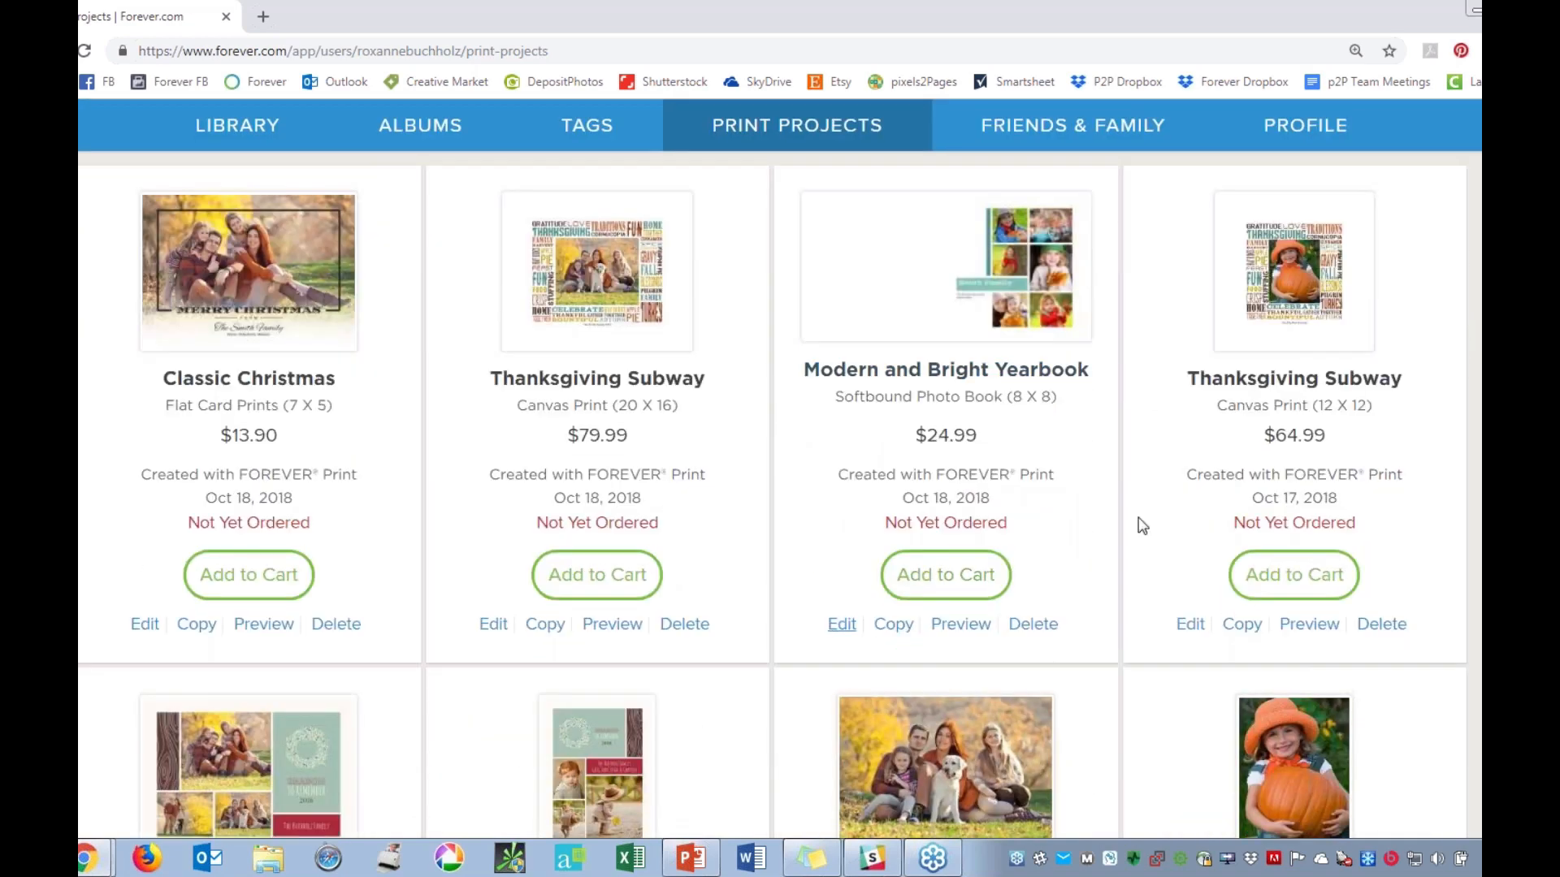
scroll(1142, 526, "up", 3)
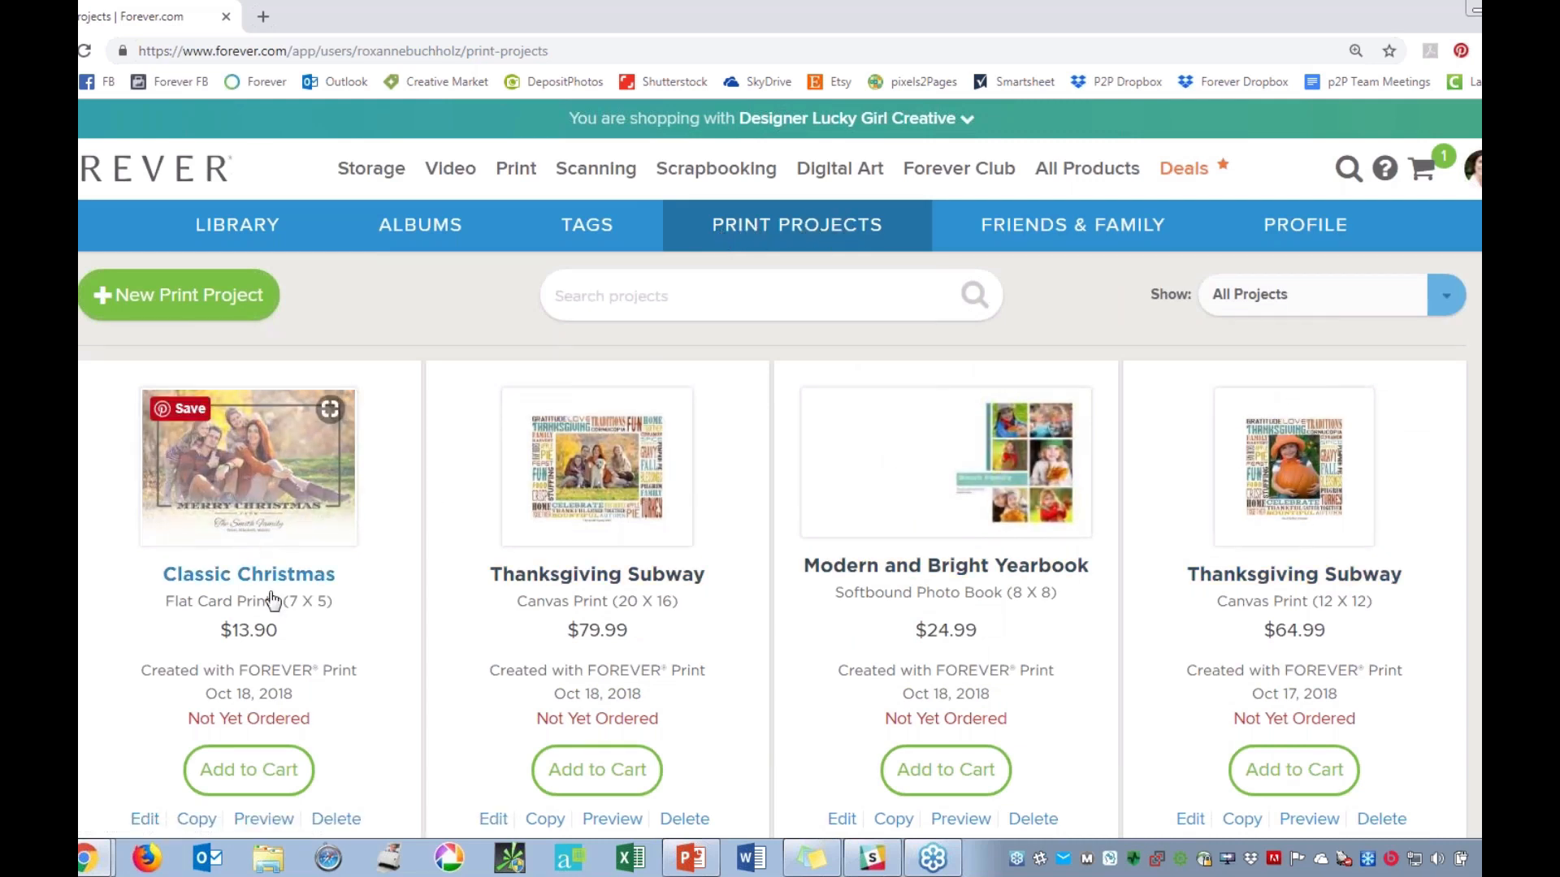
scroll(944, 529, "down", 1)
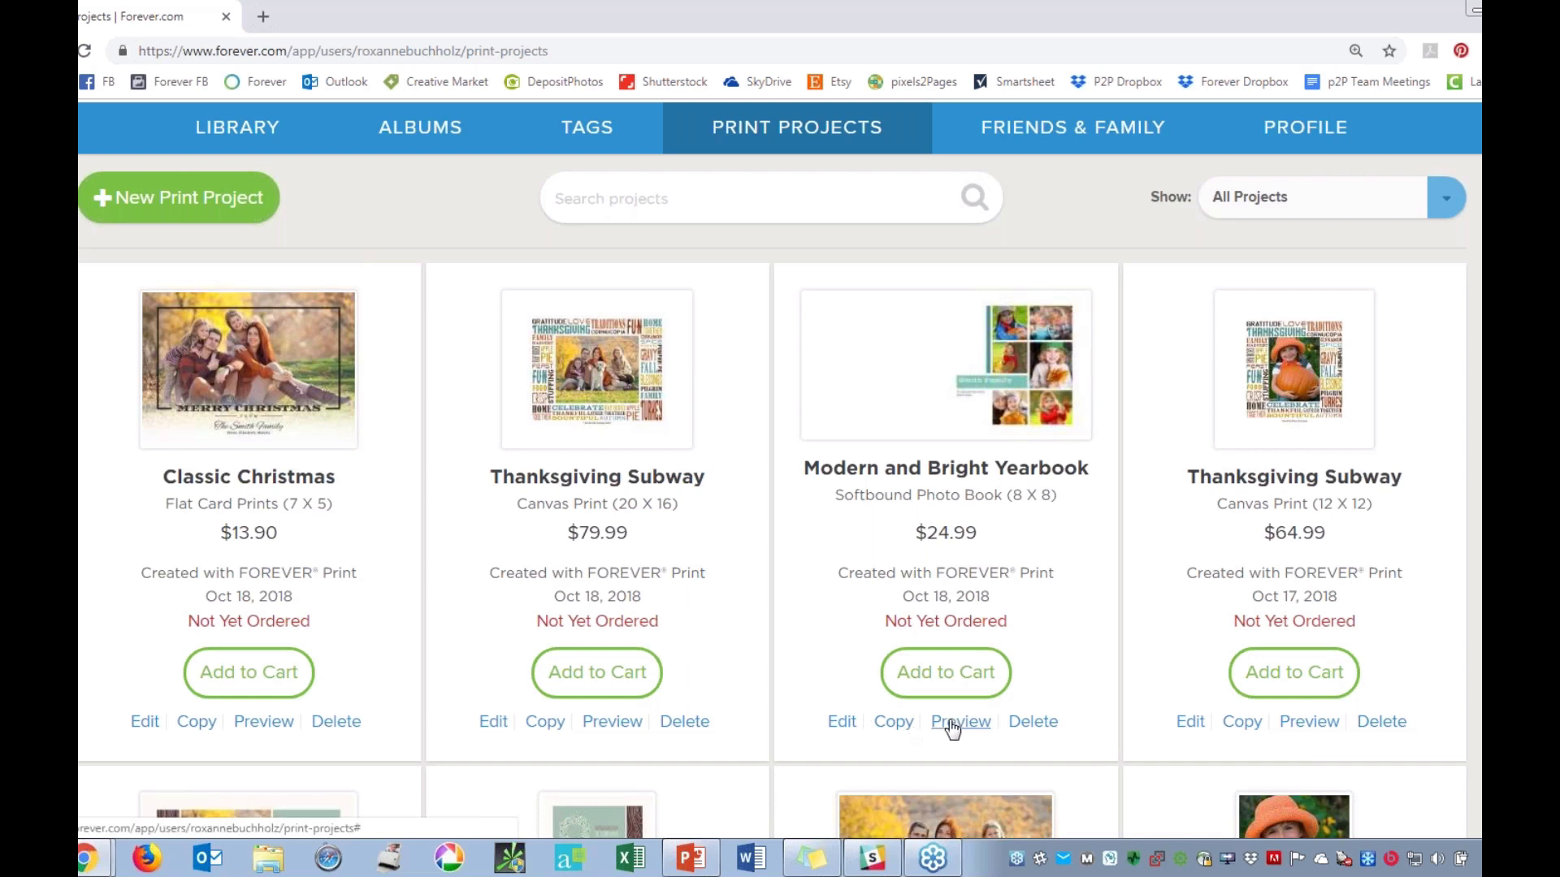
left_click(842, 722)
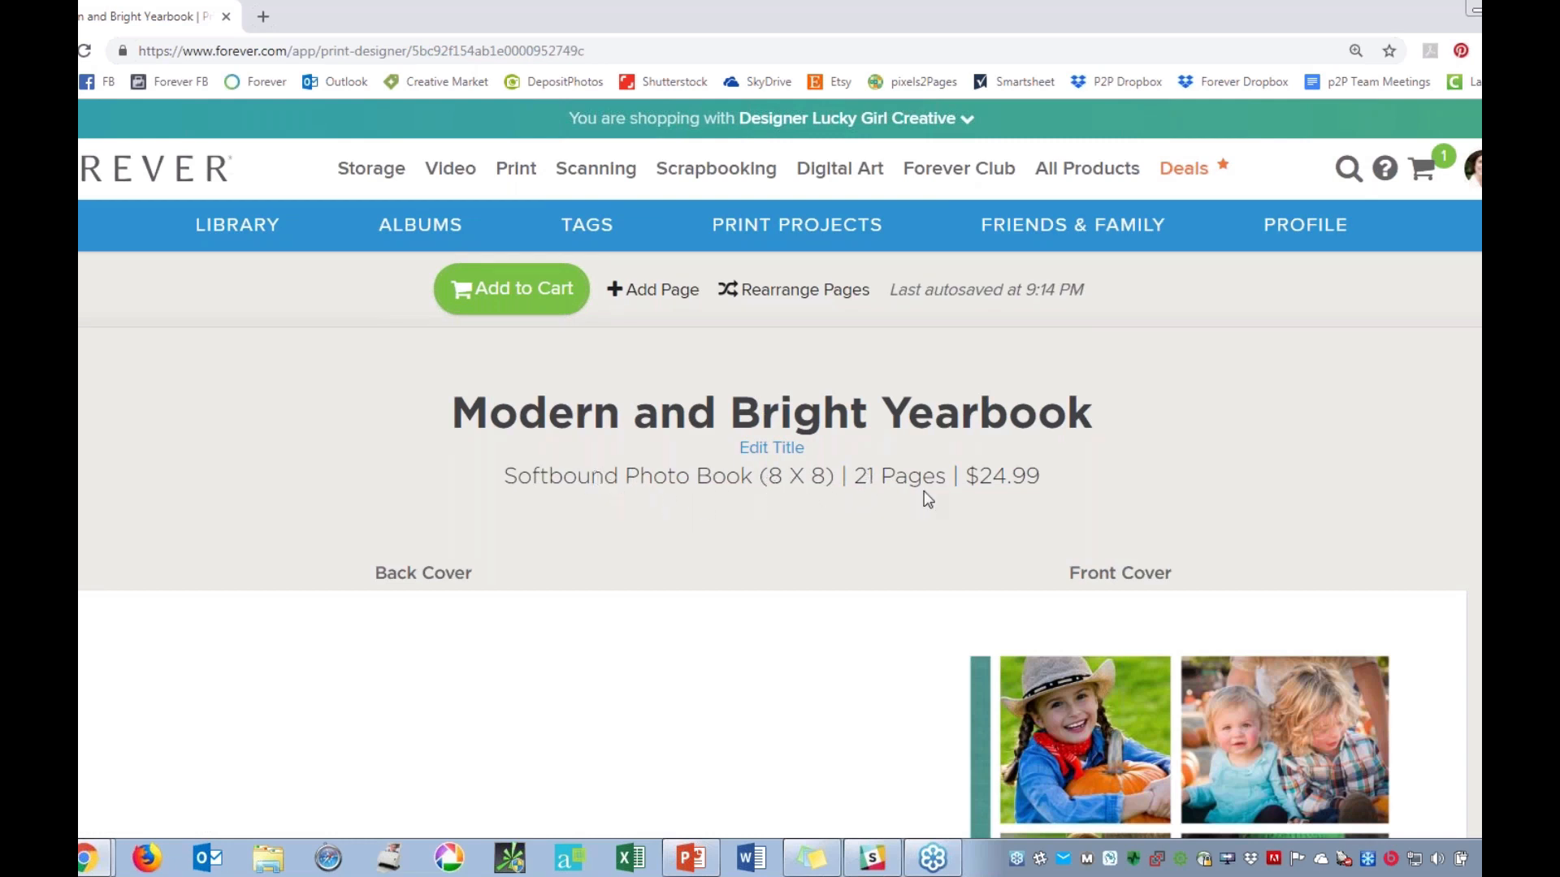
Add a page to the yearbook using the design with an orange title banner and six photo slots.
scroll(916, 497, "down", 3)
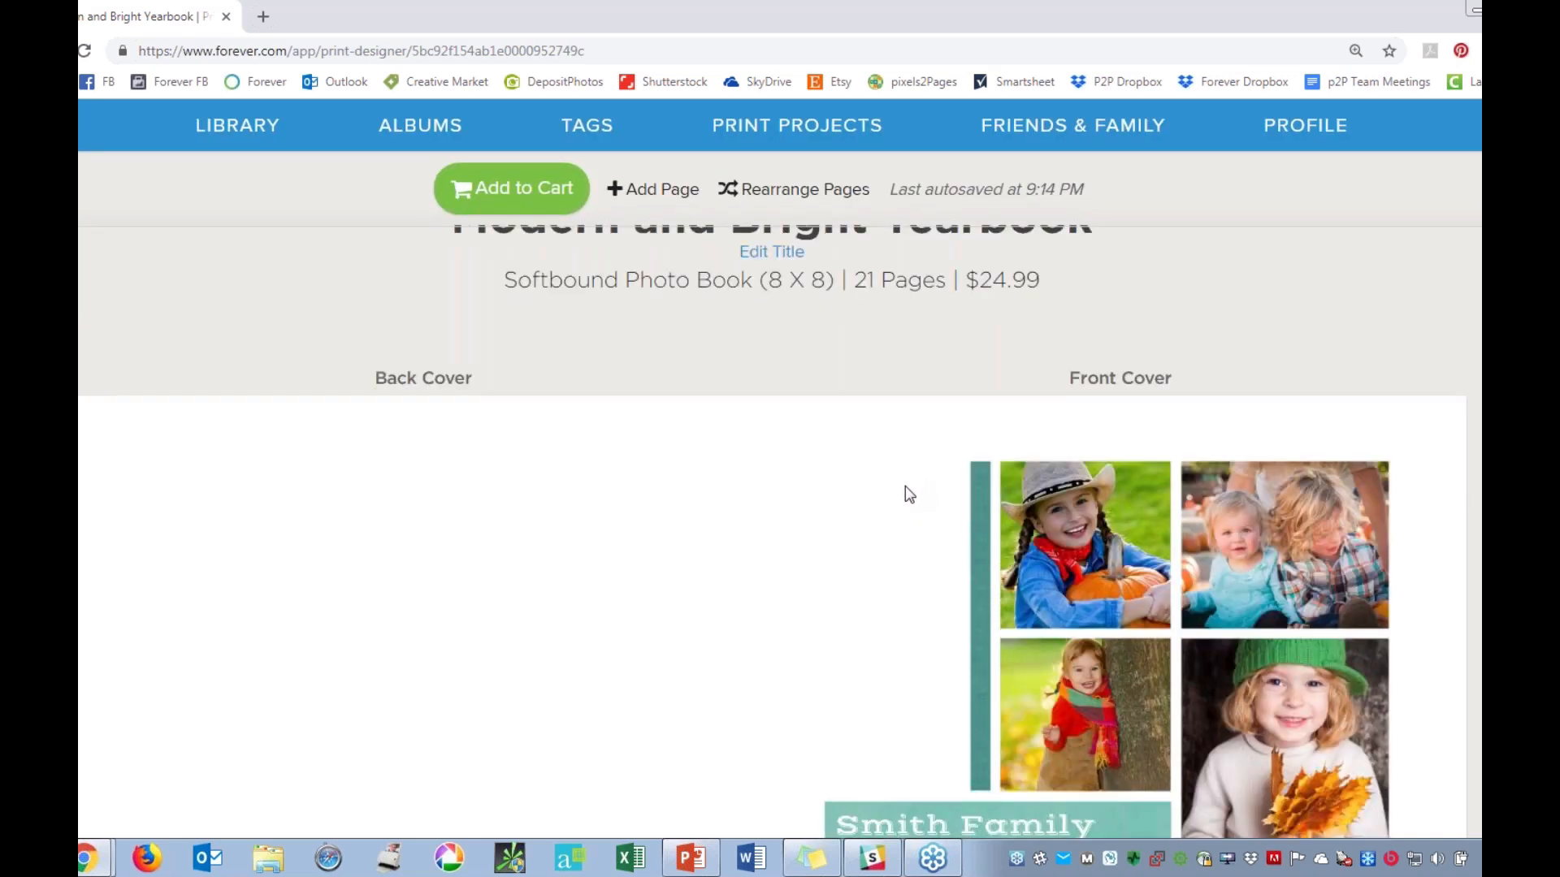
scroll(906, 497, "up", 1)
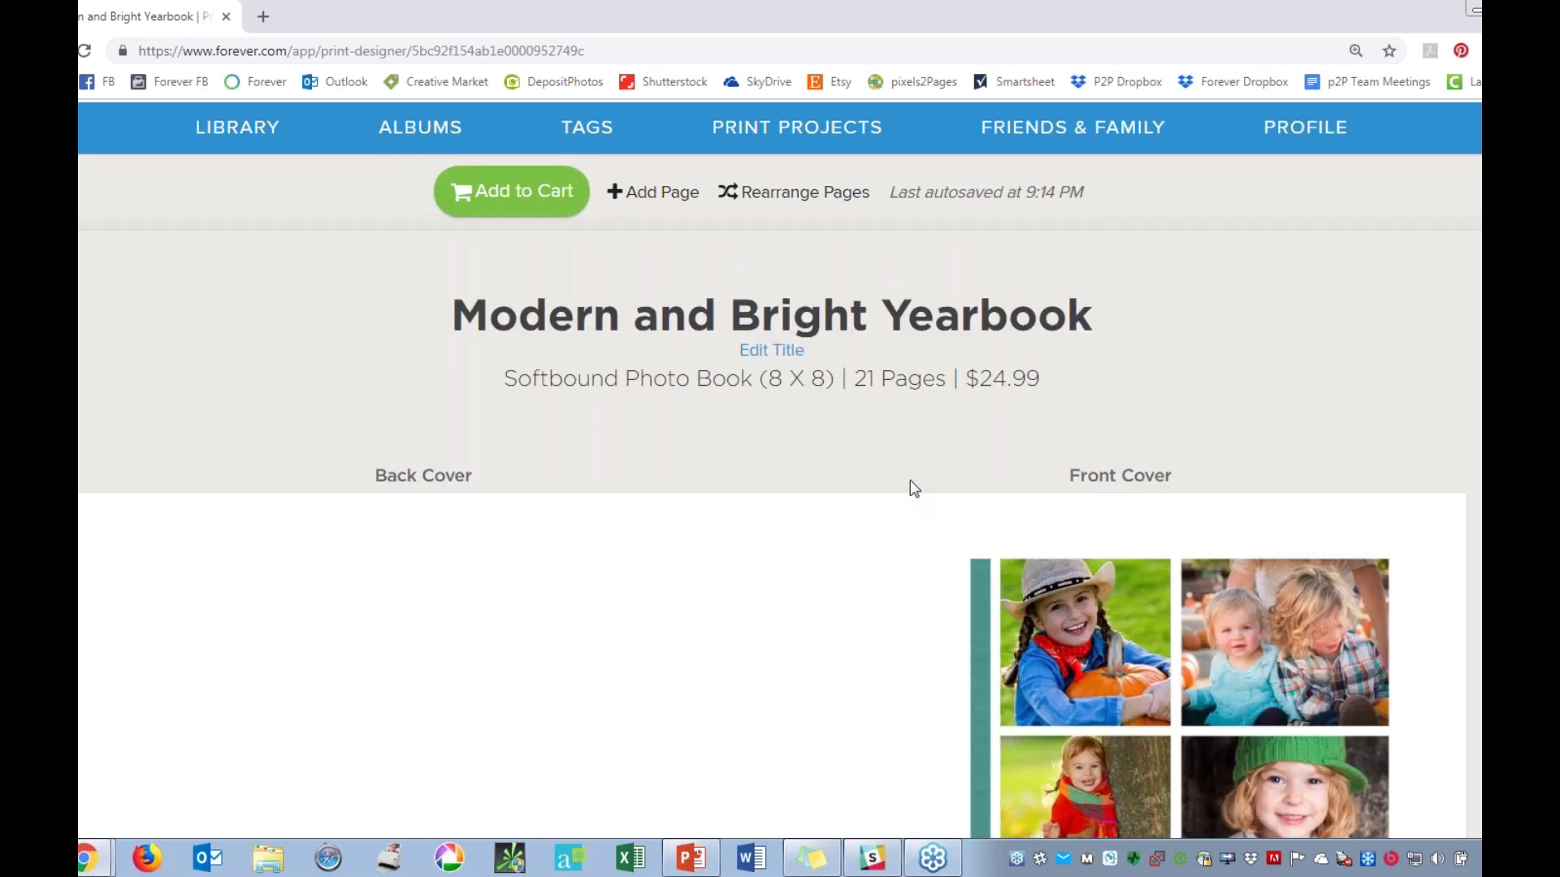
left_click(655, 197)
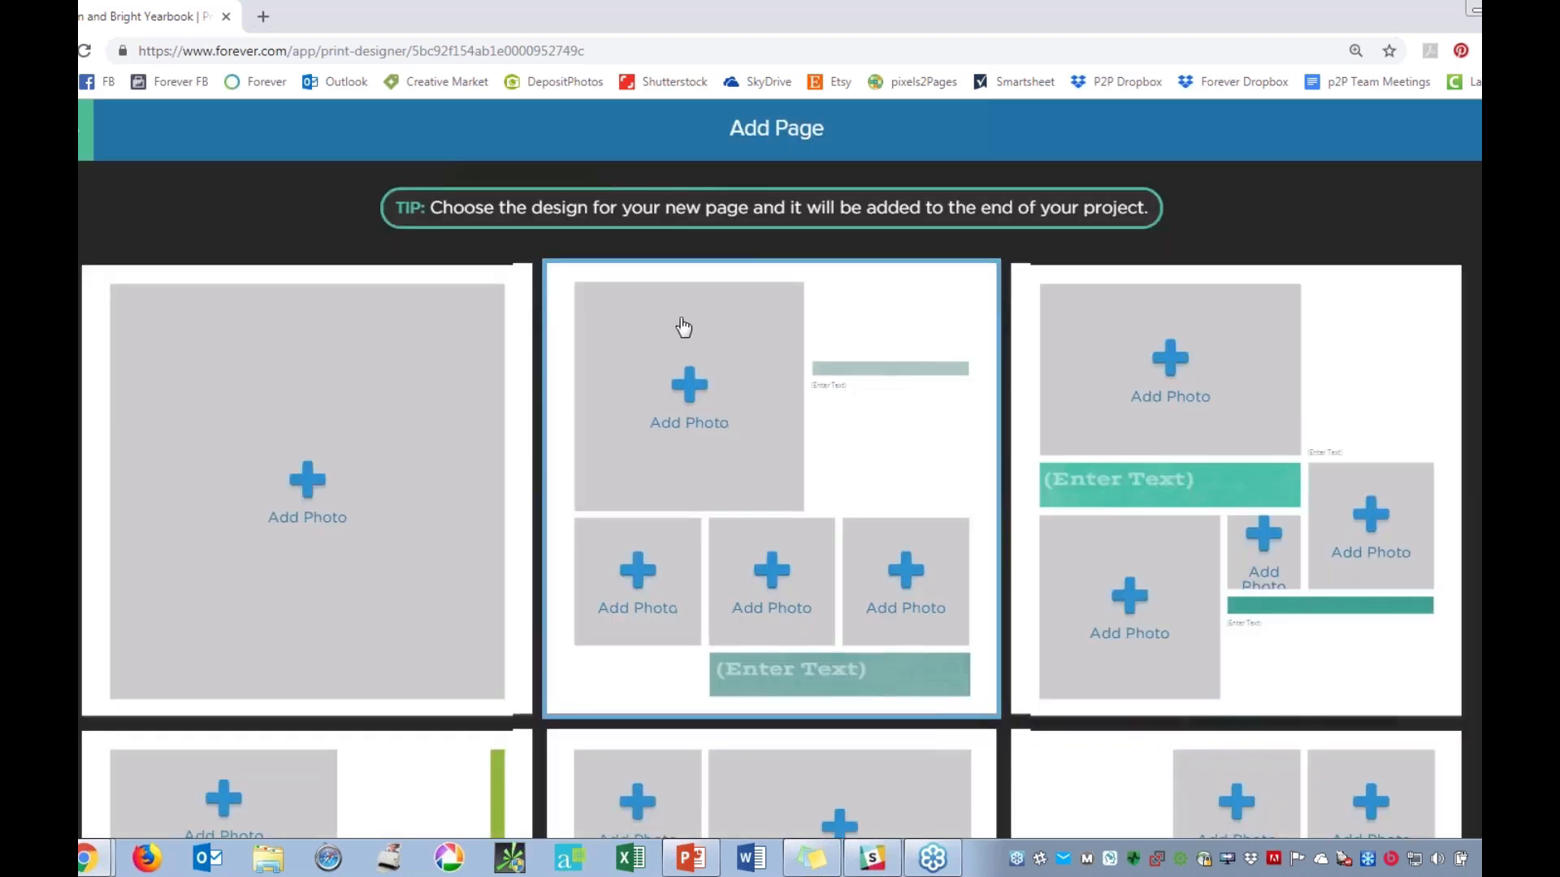
scroll(684, 326, "down", 10)
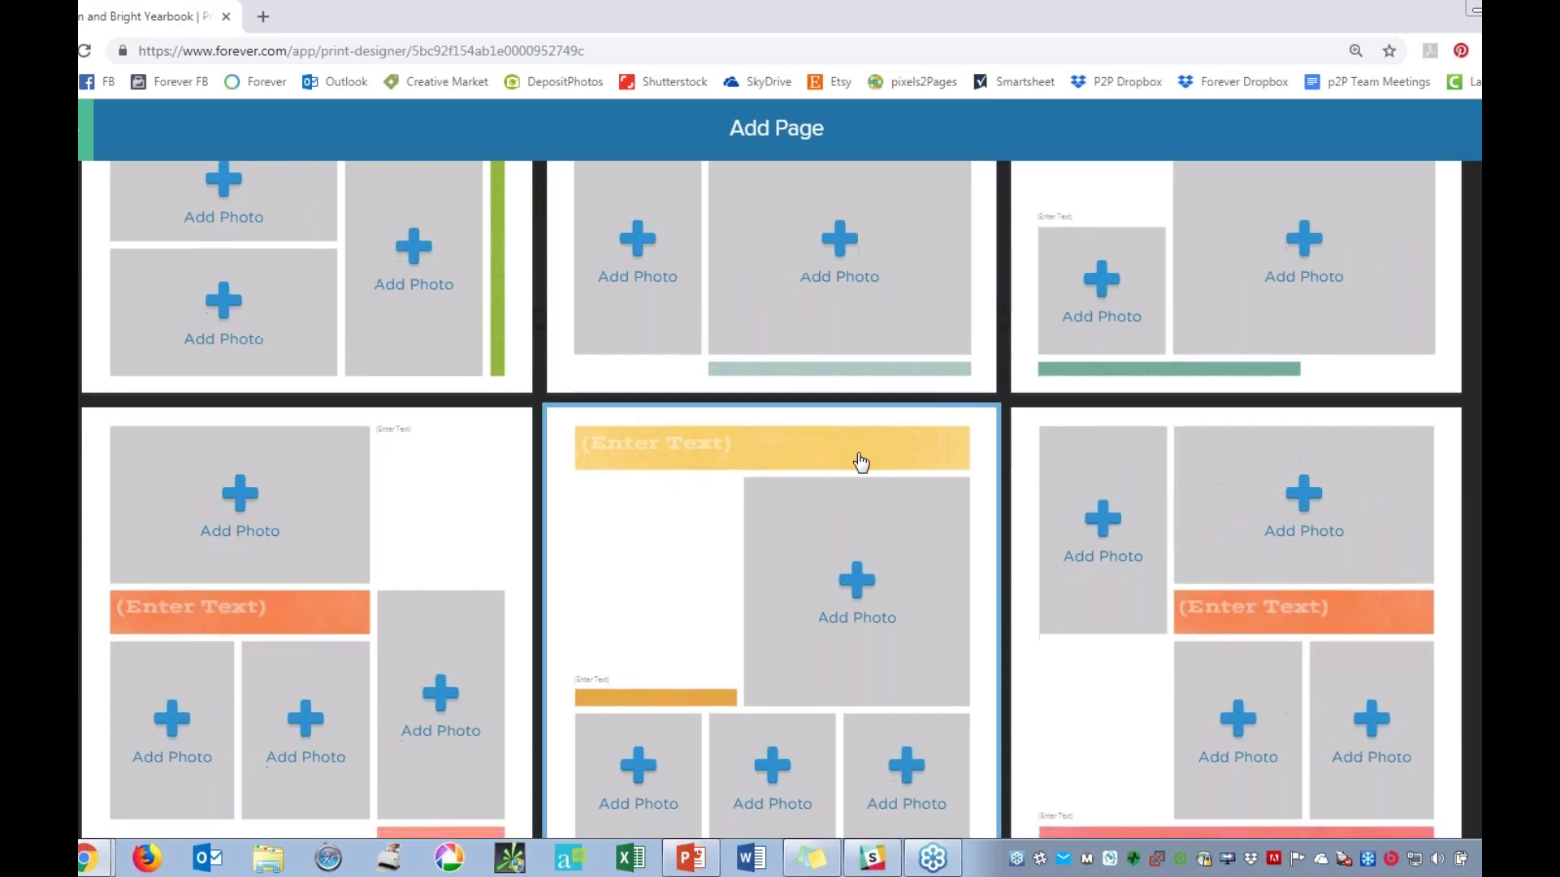
scroll(861, 463, "down", 8)
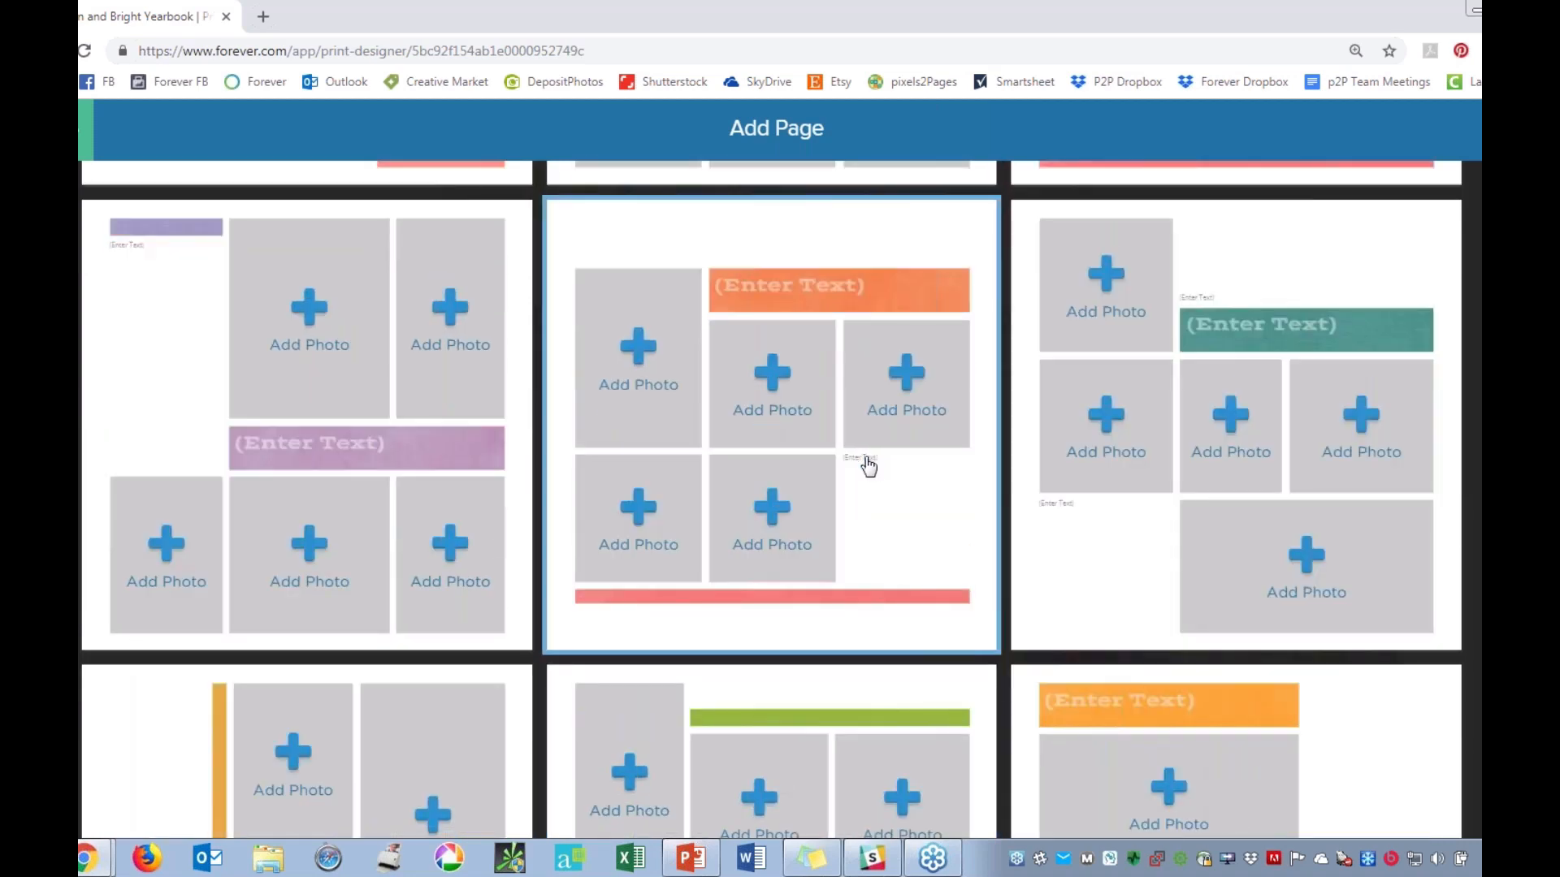
scroll(864, 463, "down", 4)
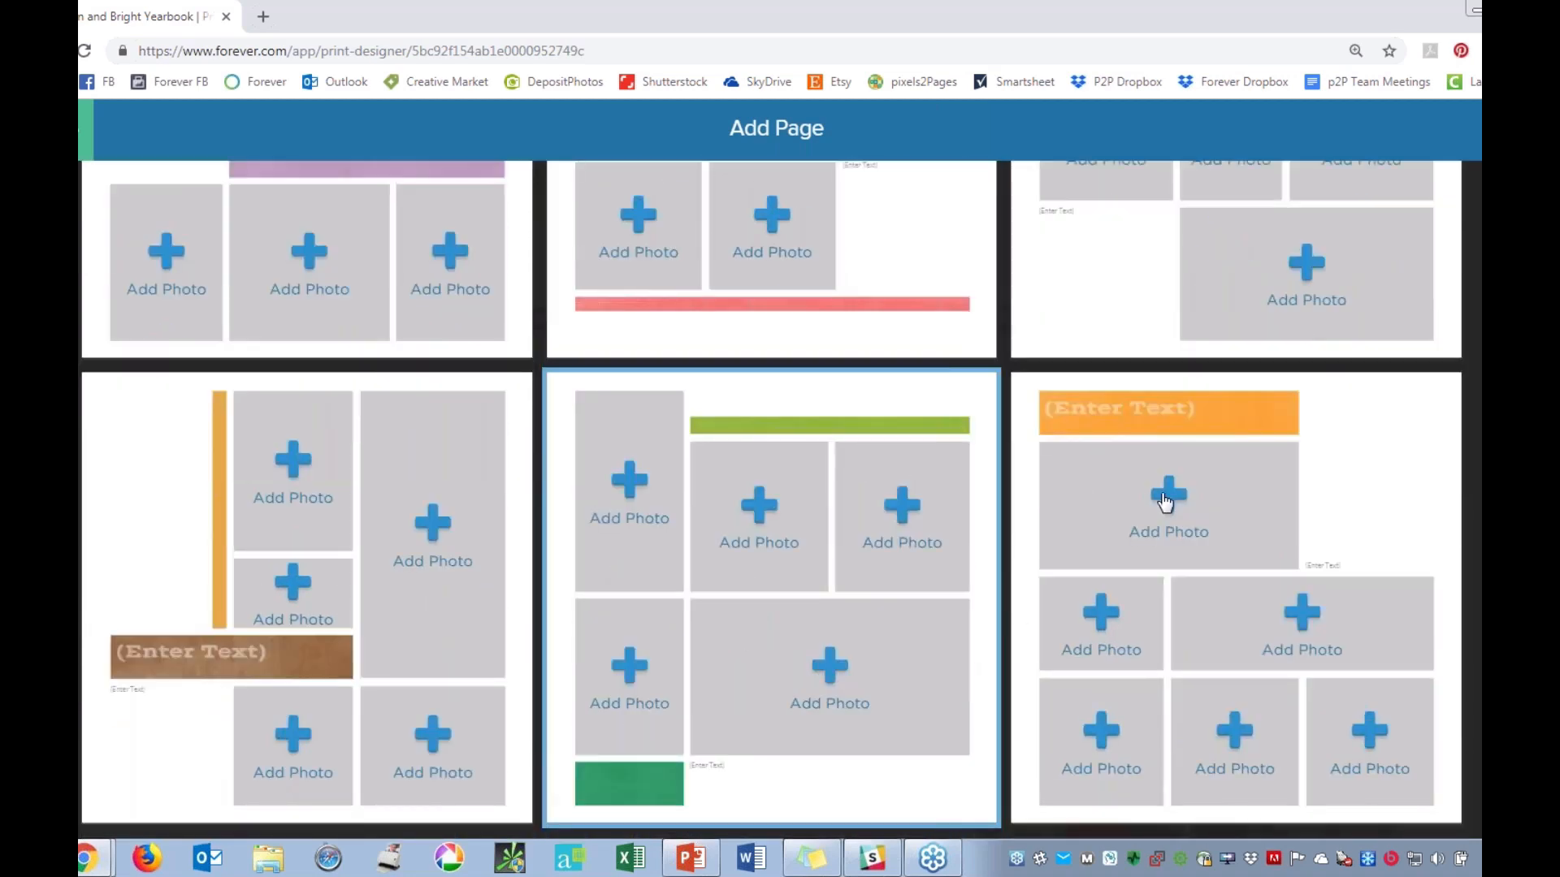
left_click(1167, 502)
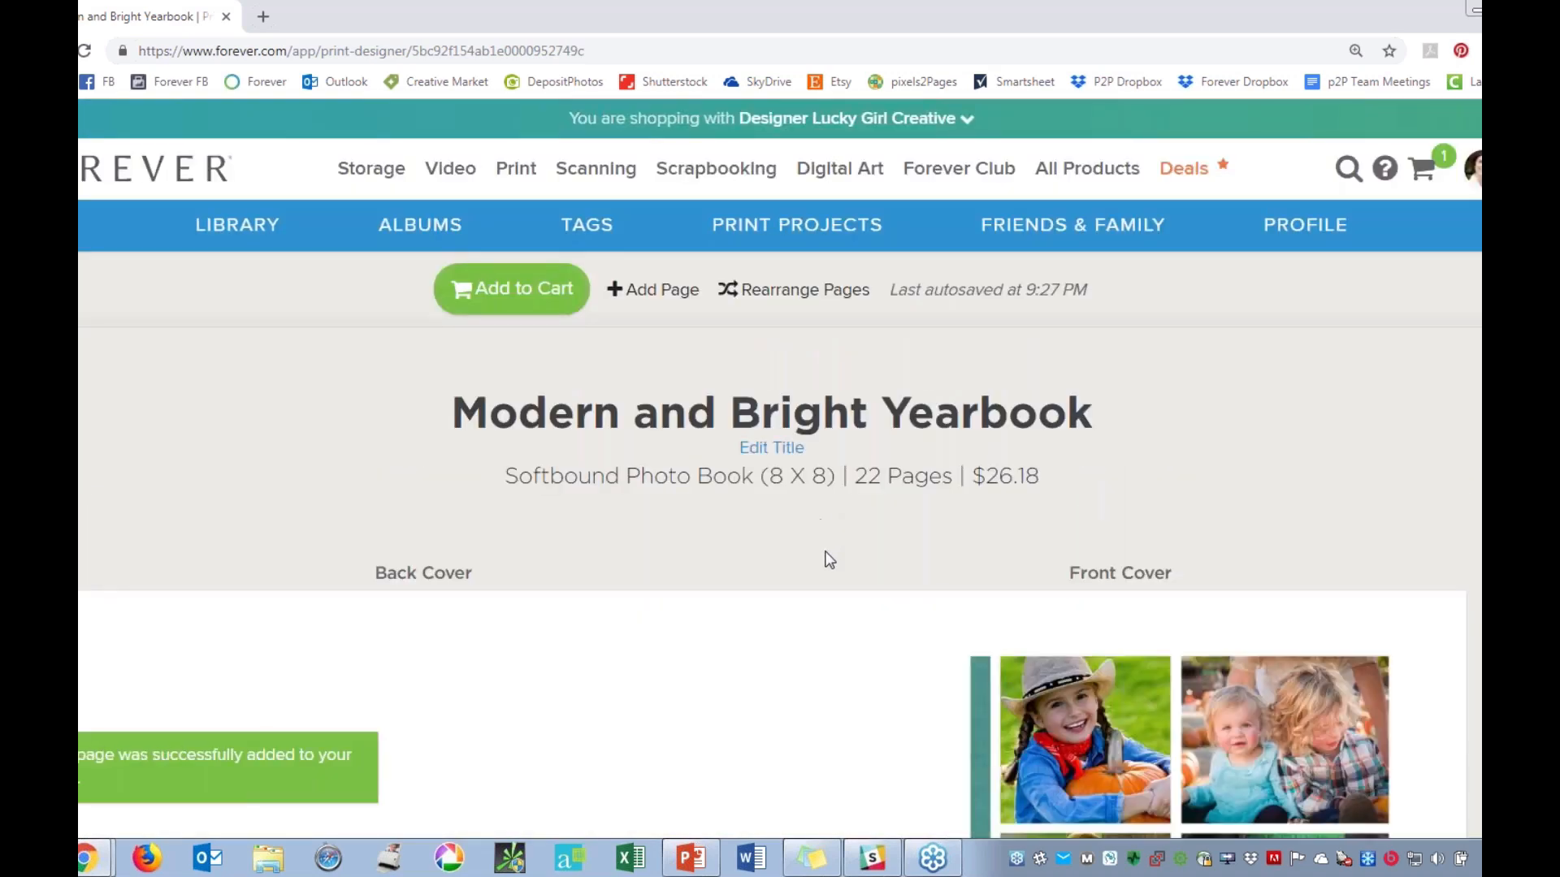
Check the newly added page at the end of the yearbook and return to the book's cover.
scroll(837, 563, "down", 20)
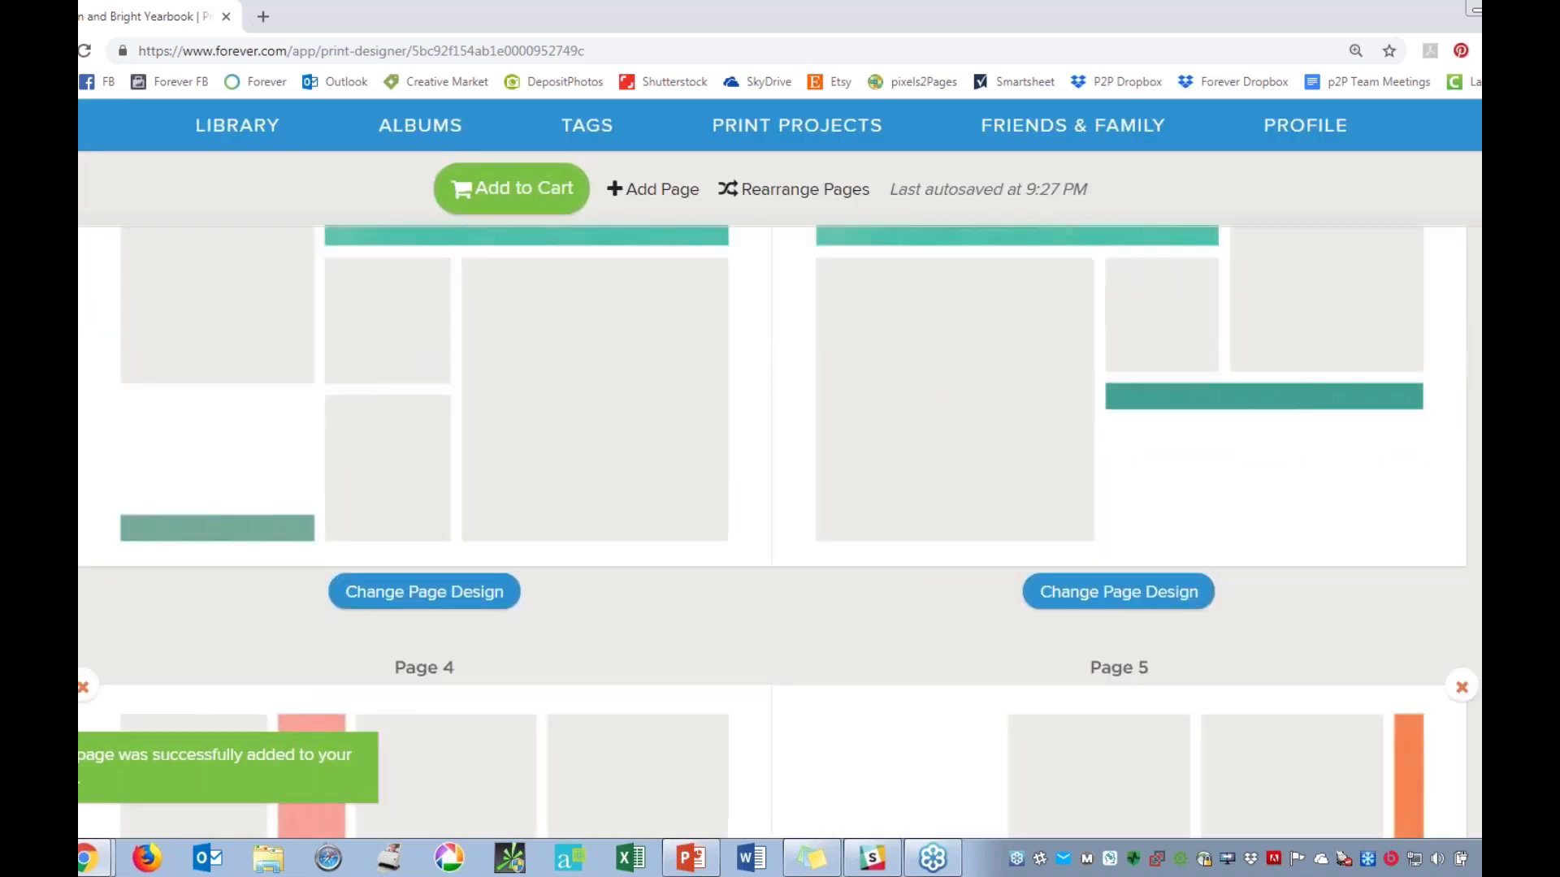
scroll(779, 531, "down", 20)
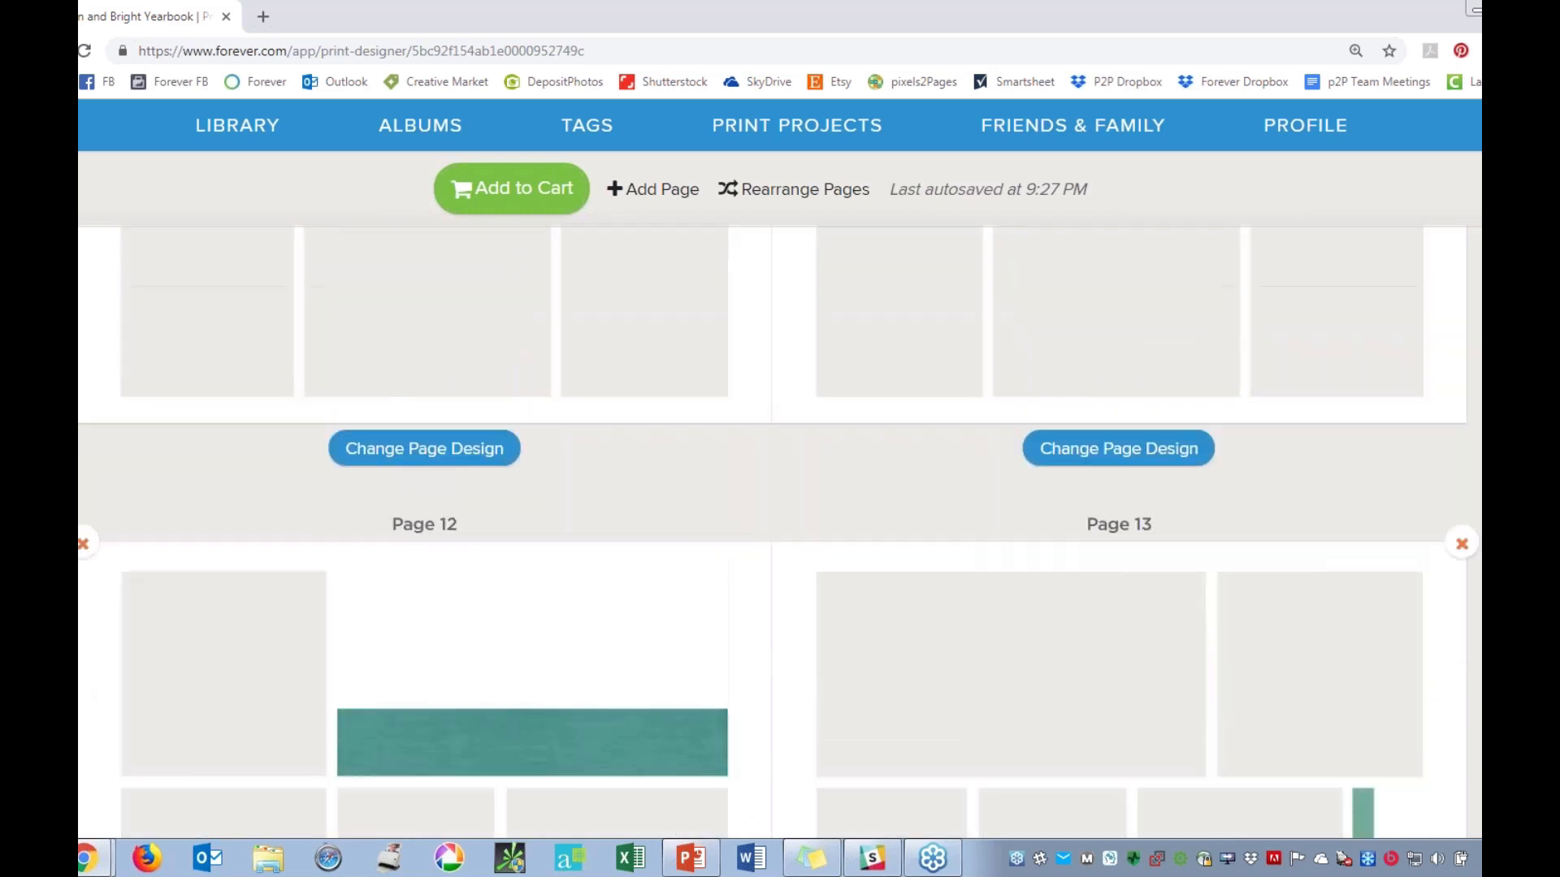
scroll(772, 531, "down", 20)
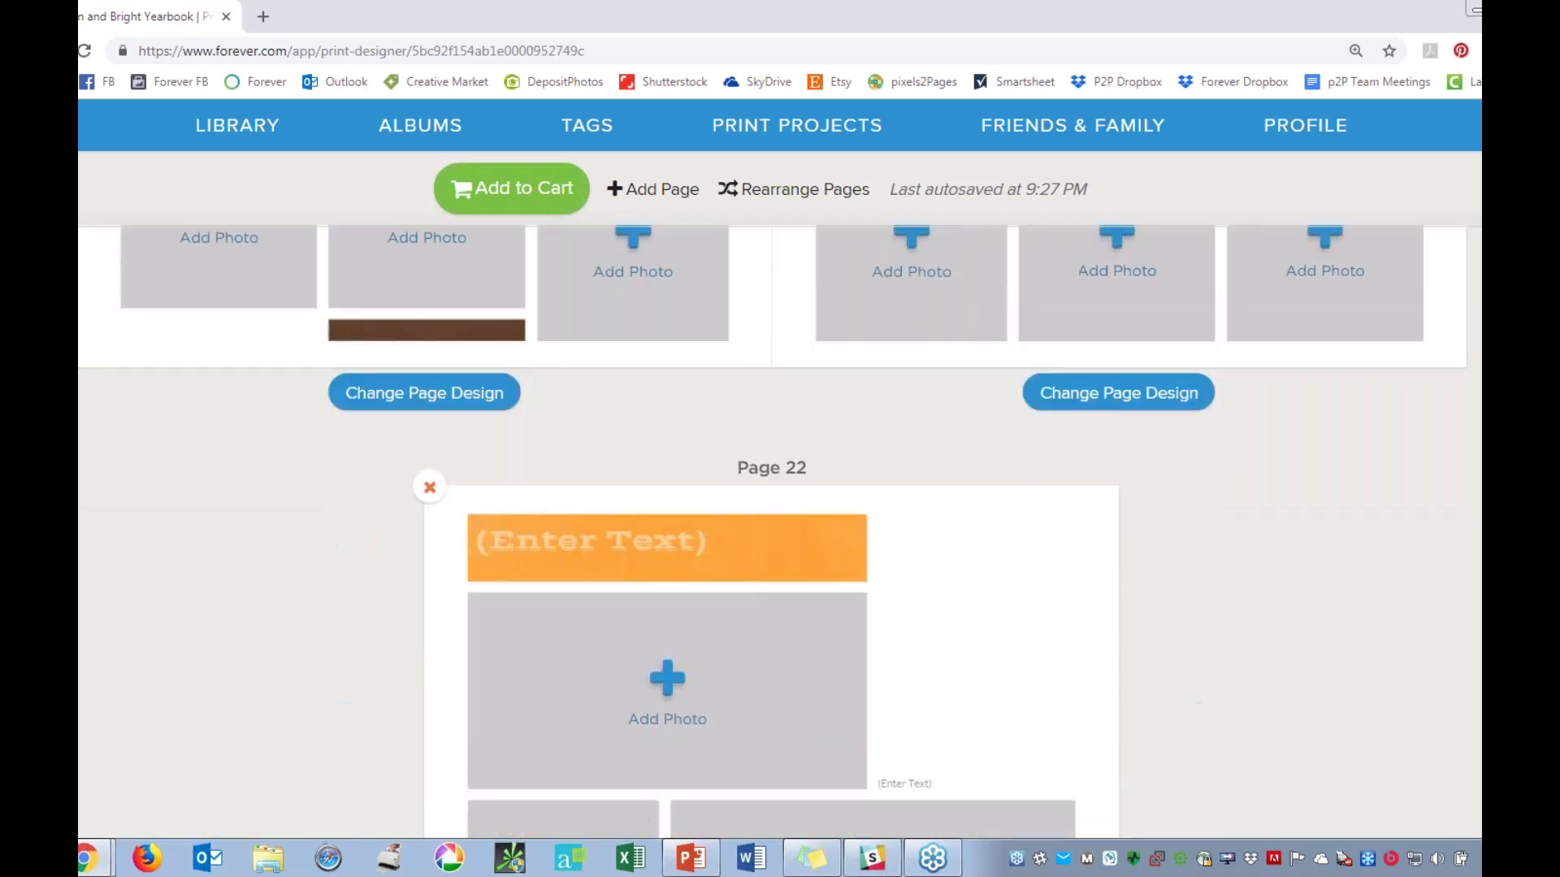
scroll(772, 531, "down", 4)
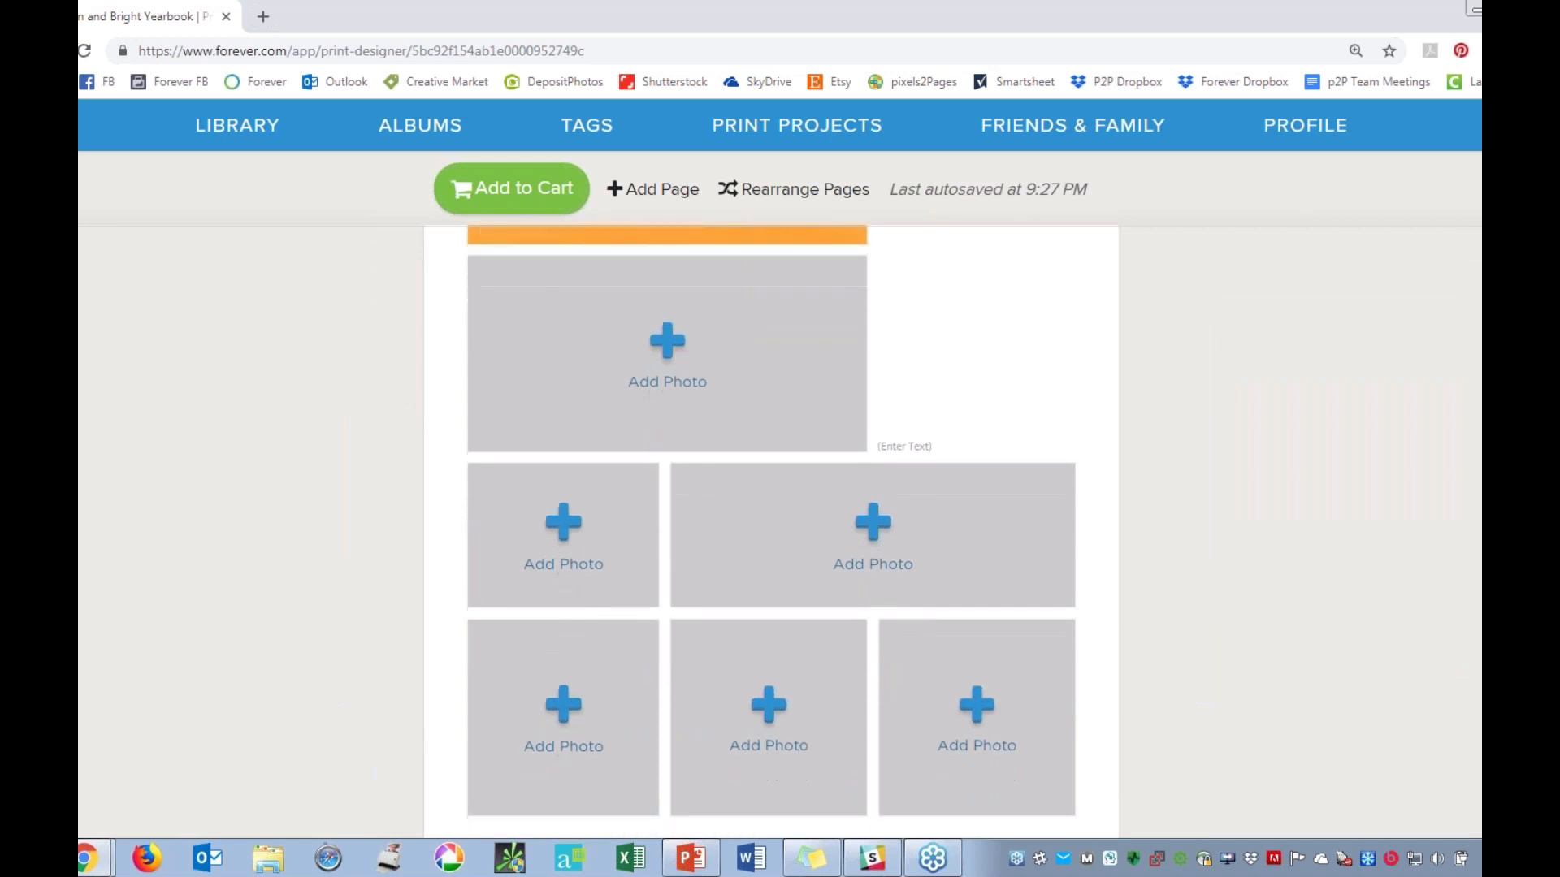
scroll(638, 297, "up", 3)
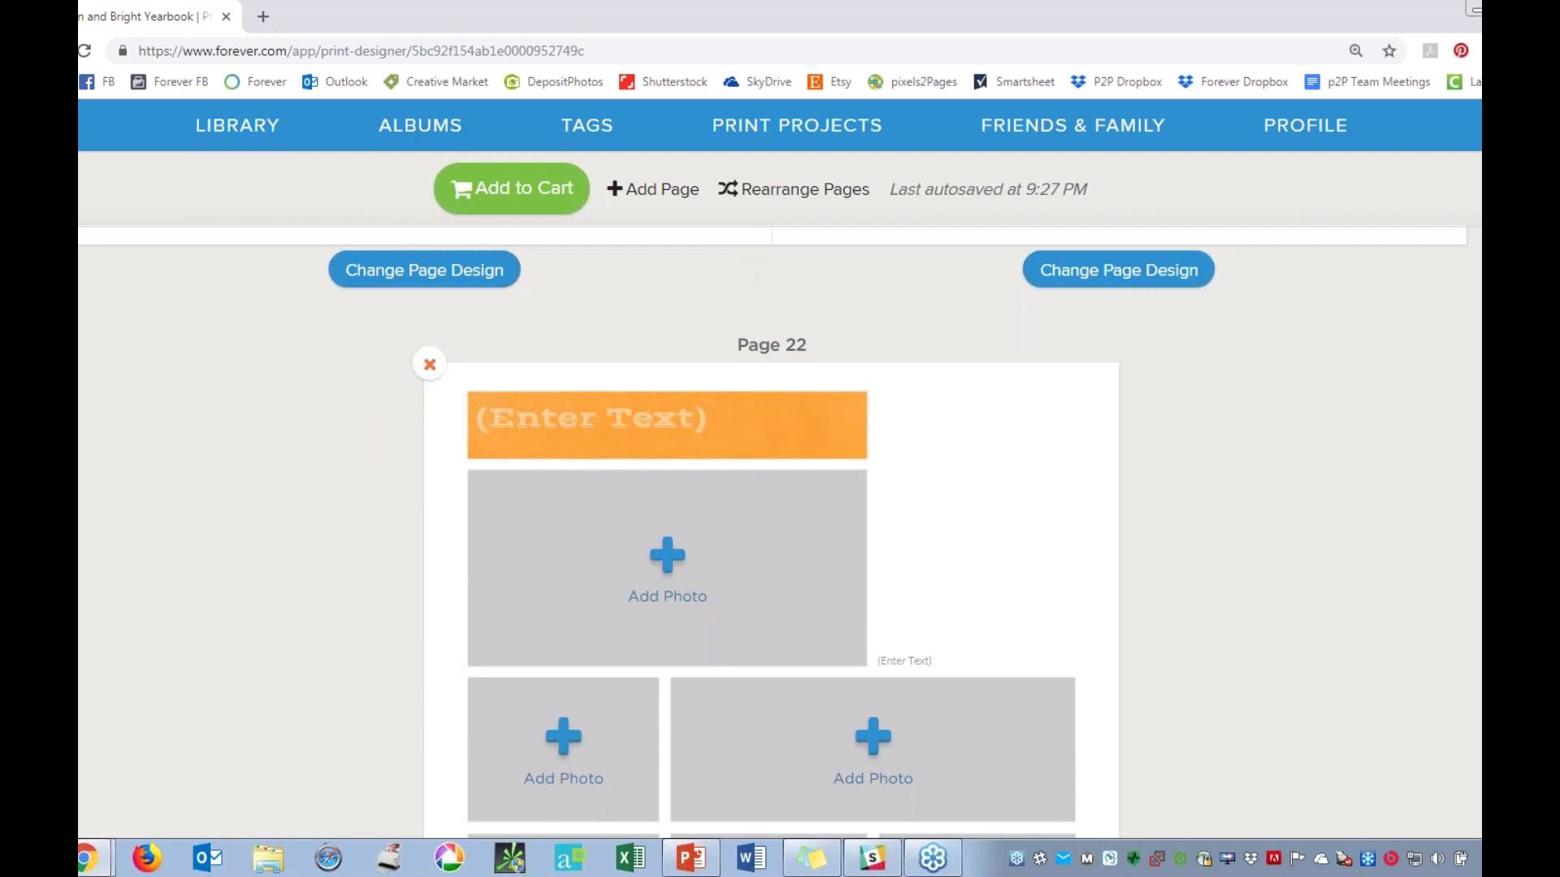
scroll(771, 532, "up", 20)
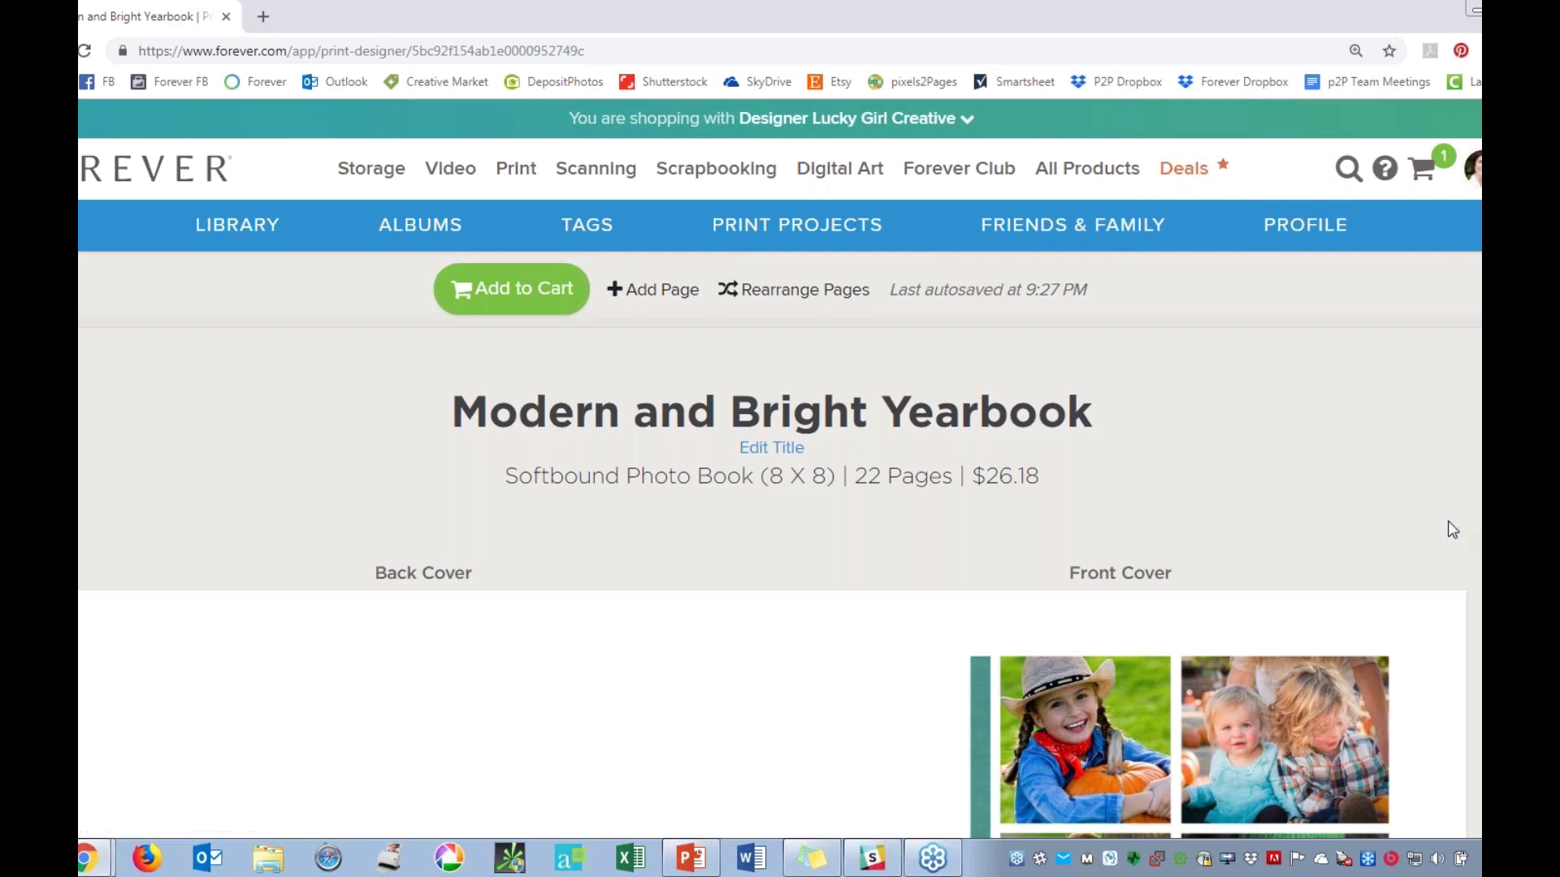
scroll(1448, 528, "down", 1)
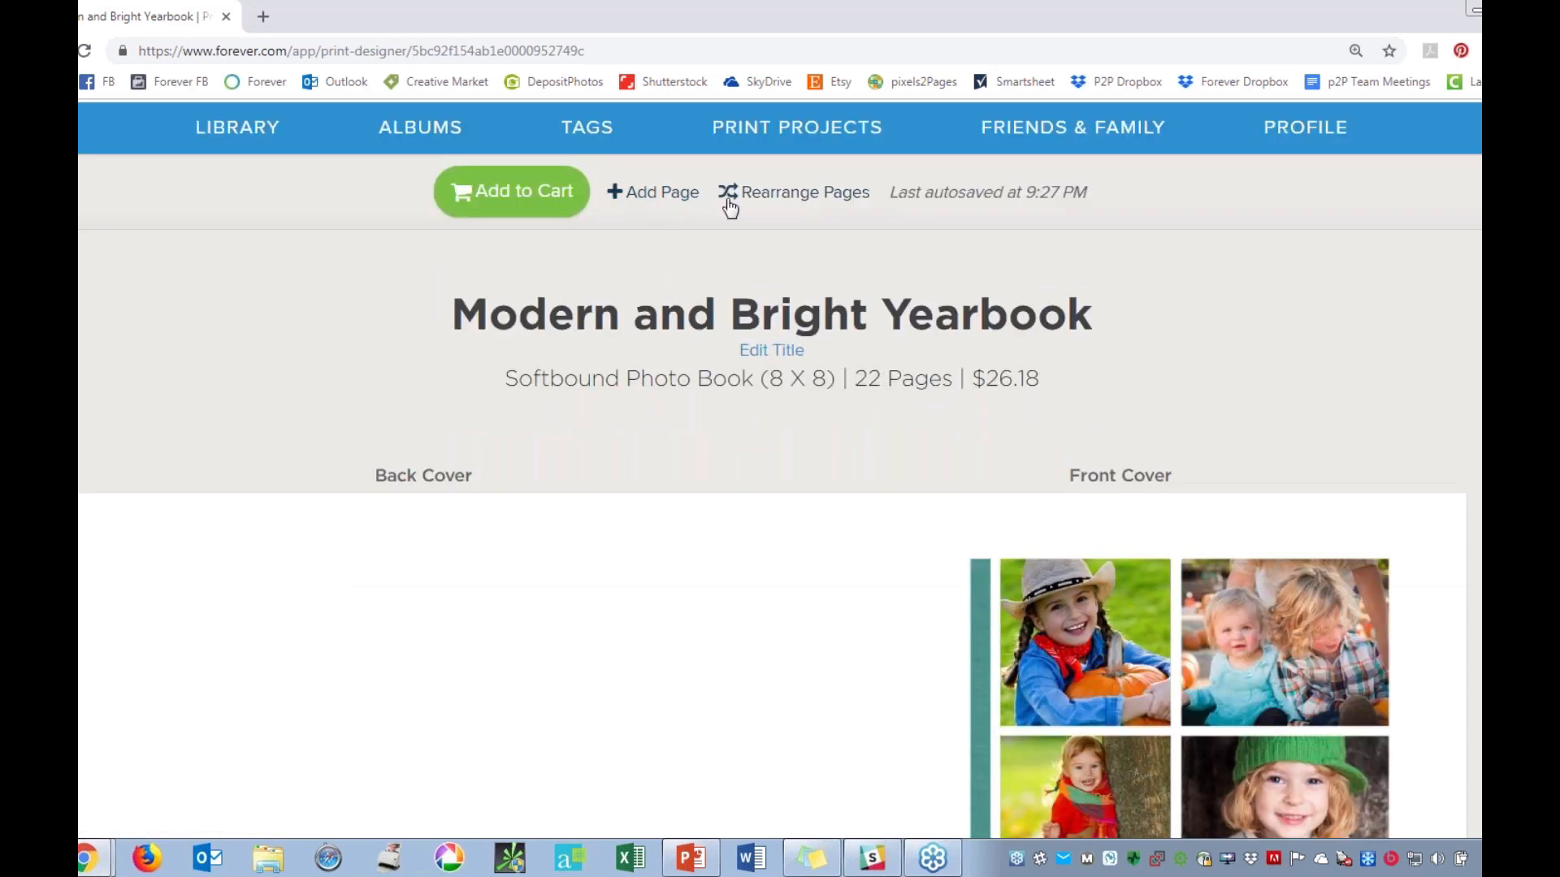
Rearrange the yearbook by moving, in order, page 4 to page 2, page 5 to page 3 and page 8 to page 2, and save the changes.
left_click(773, 194)
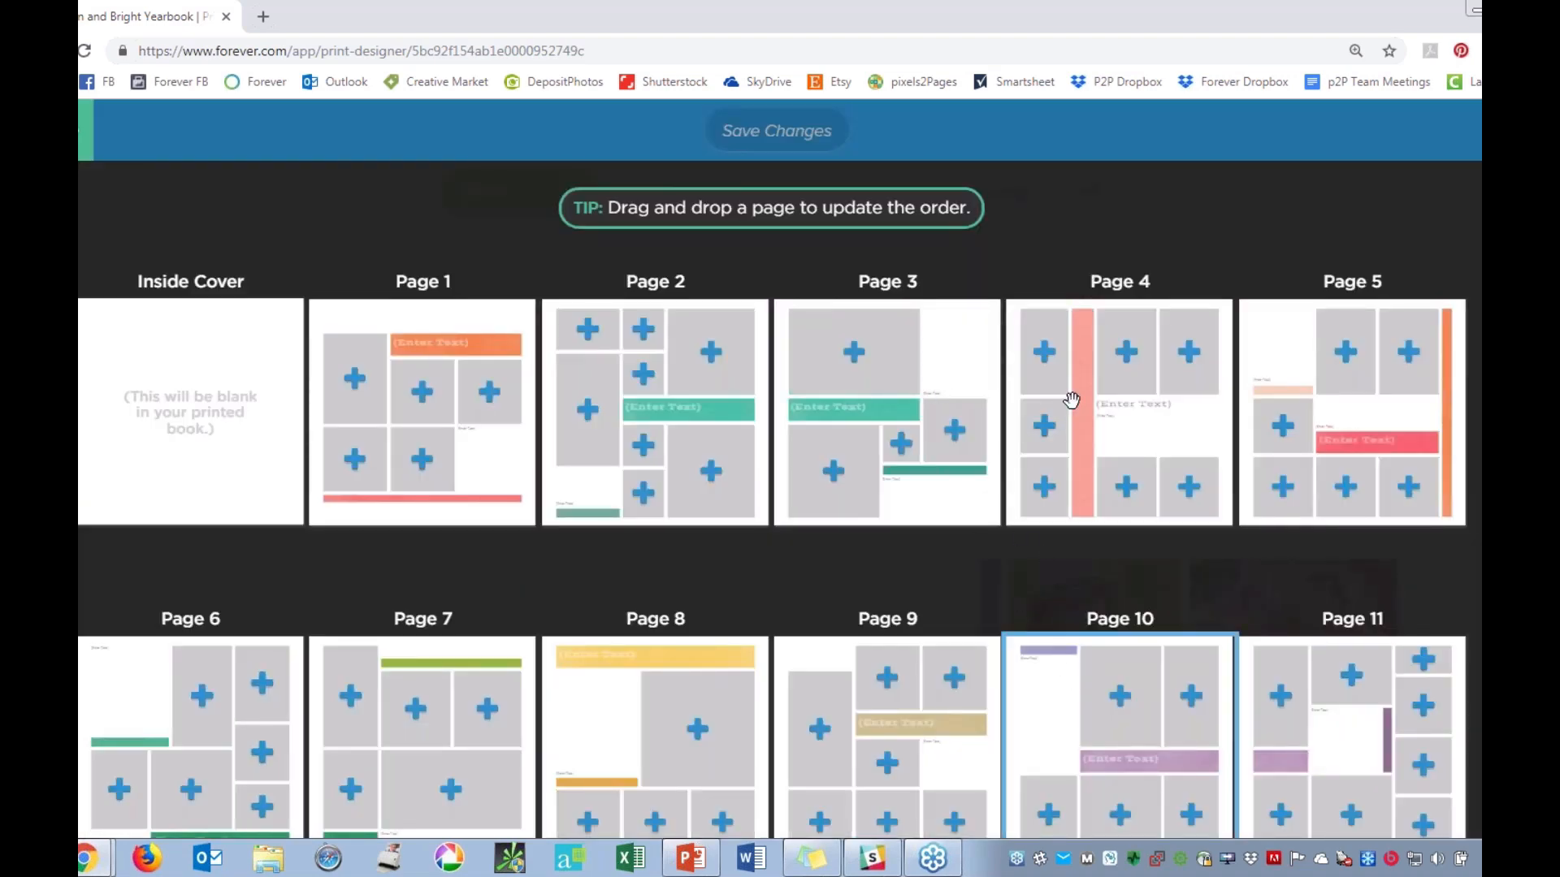
left_click_drag(1073, 394, 542, 377)
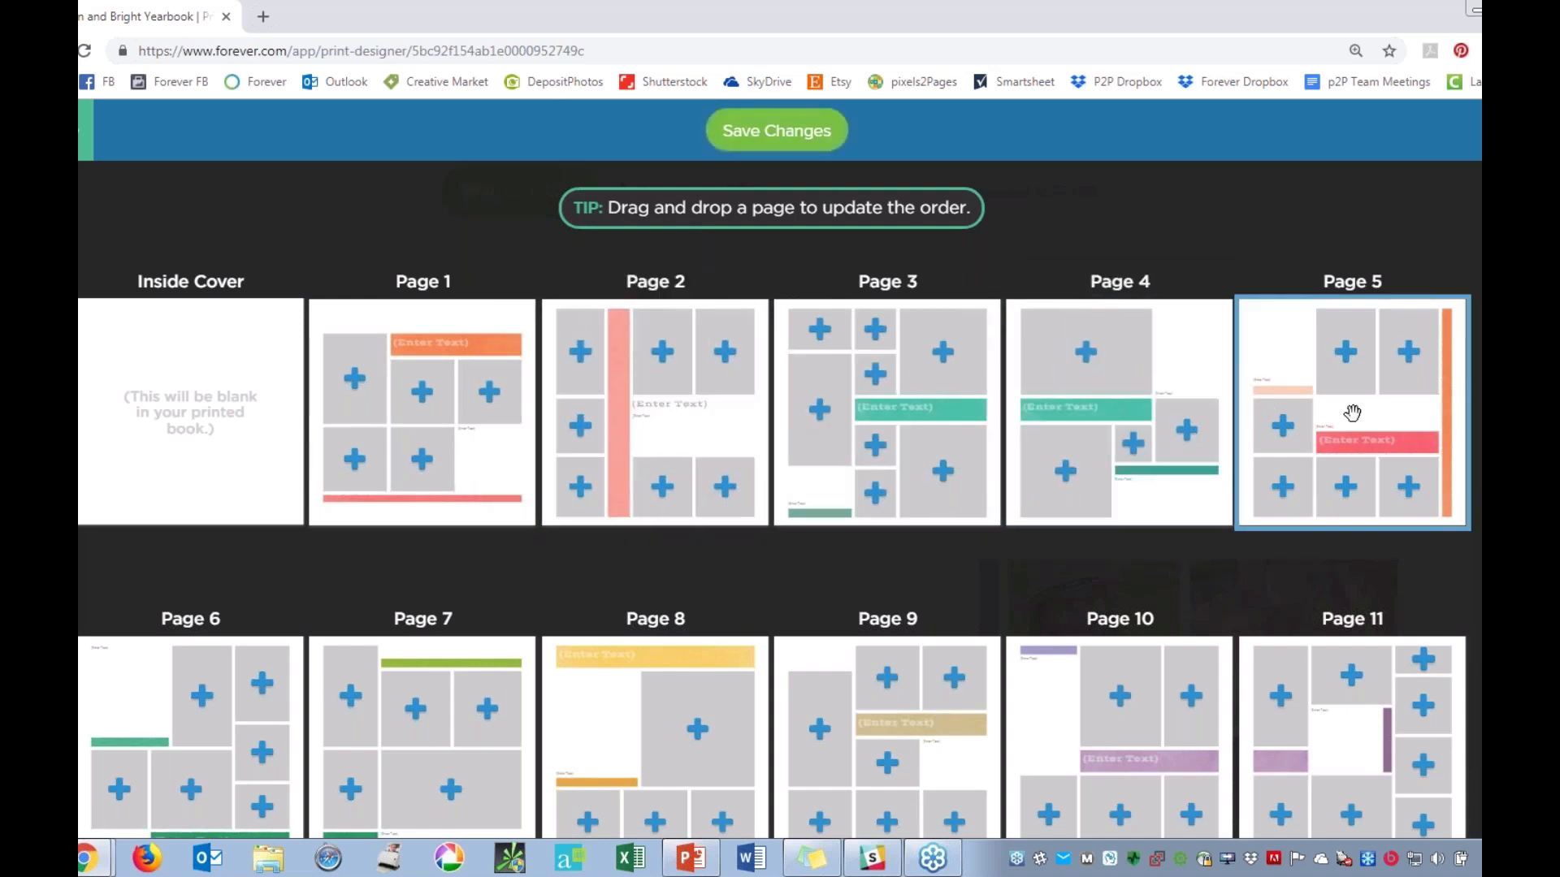
left_click_drag(1352, 414, 822, 439)
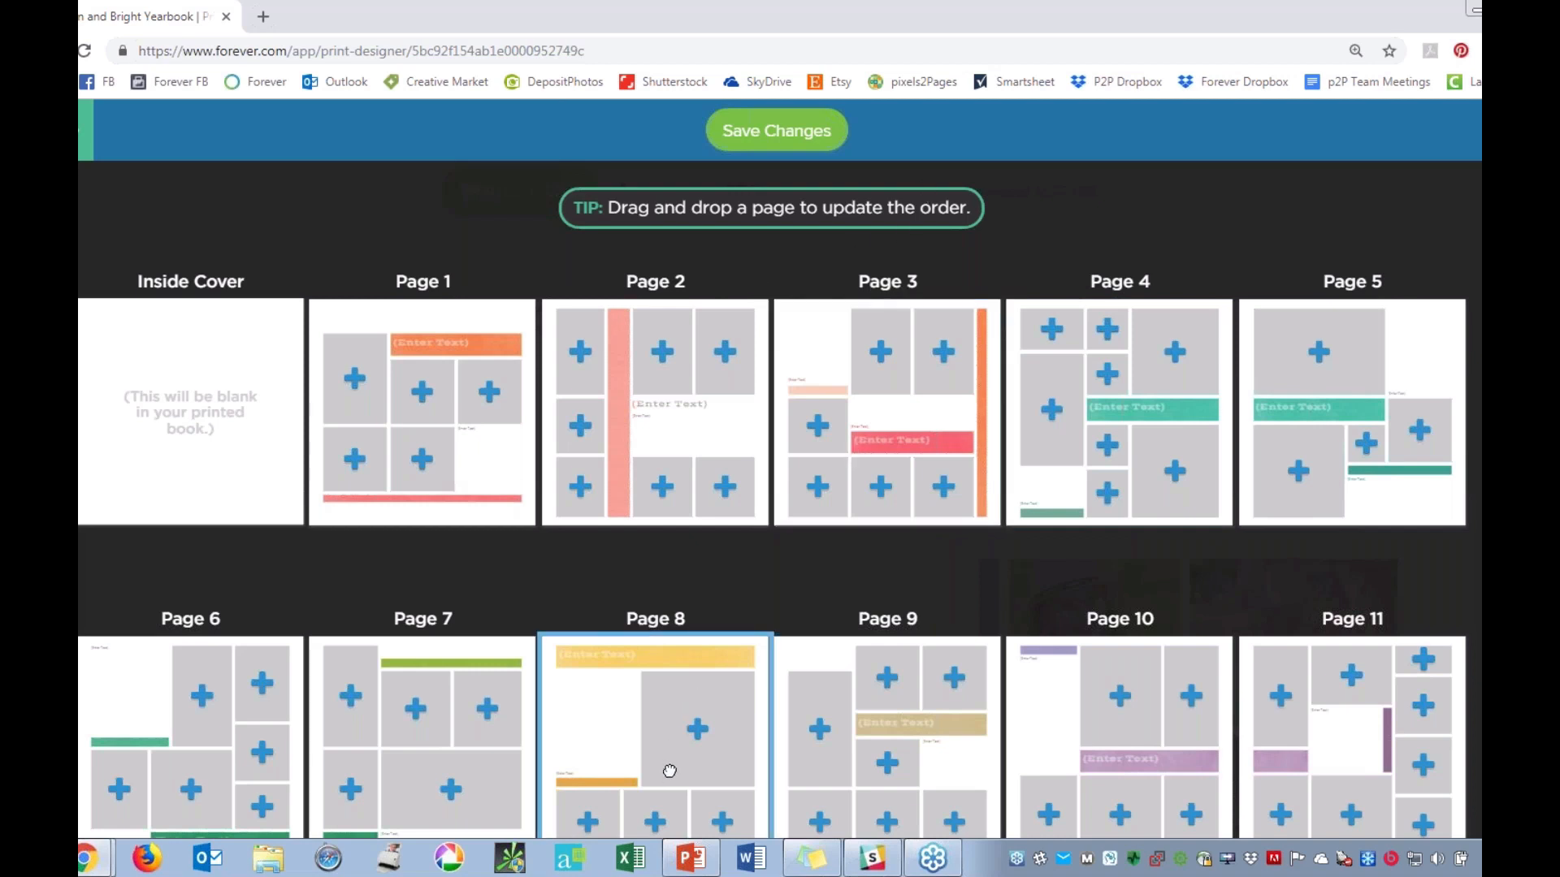
left_click_drag(664, 771, 547, 328)
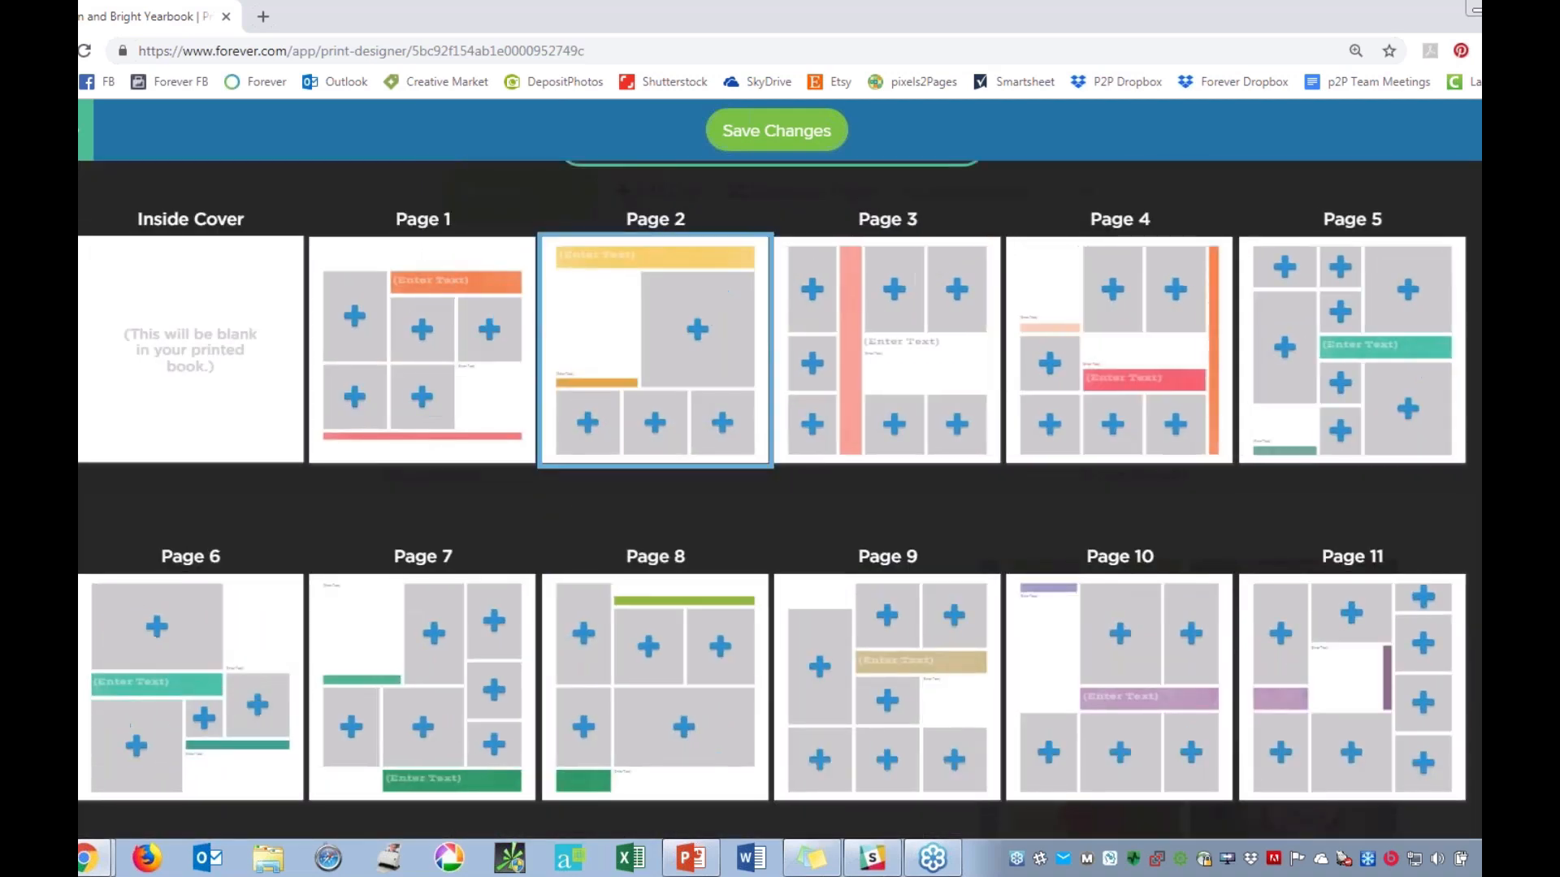
scroll(773, 153, "up", 1)
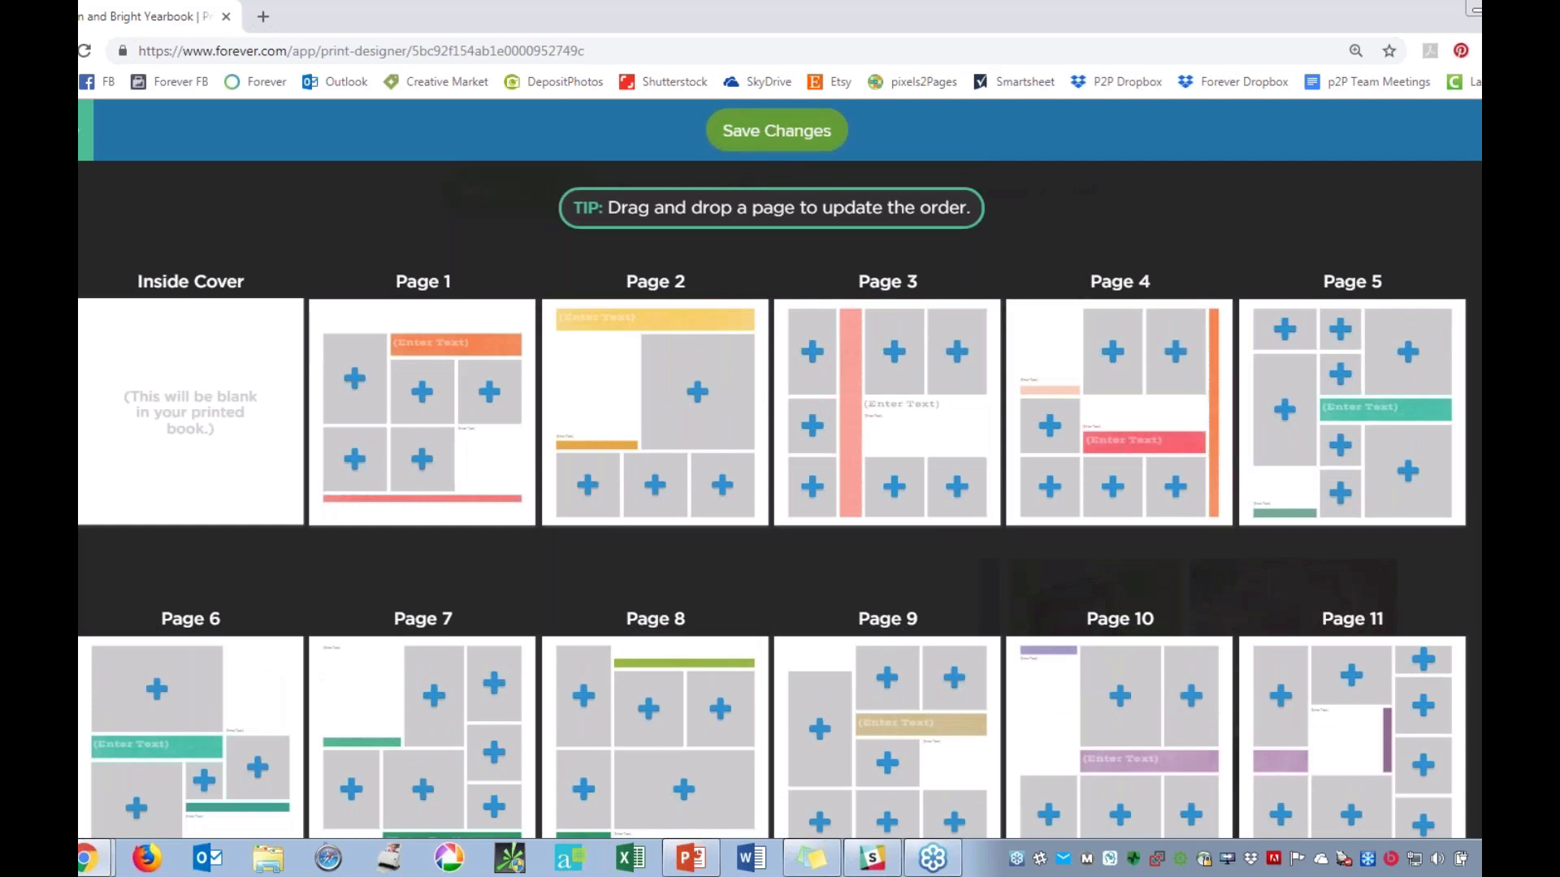
left_click(765, 131)
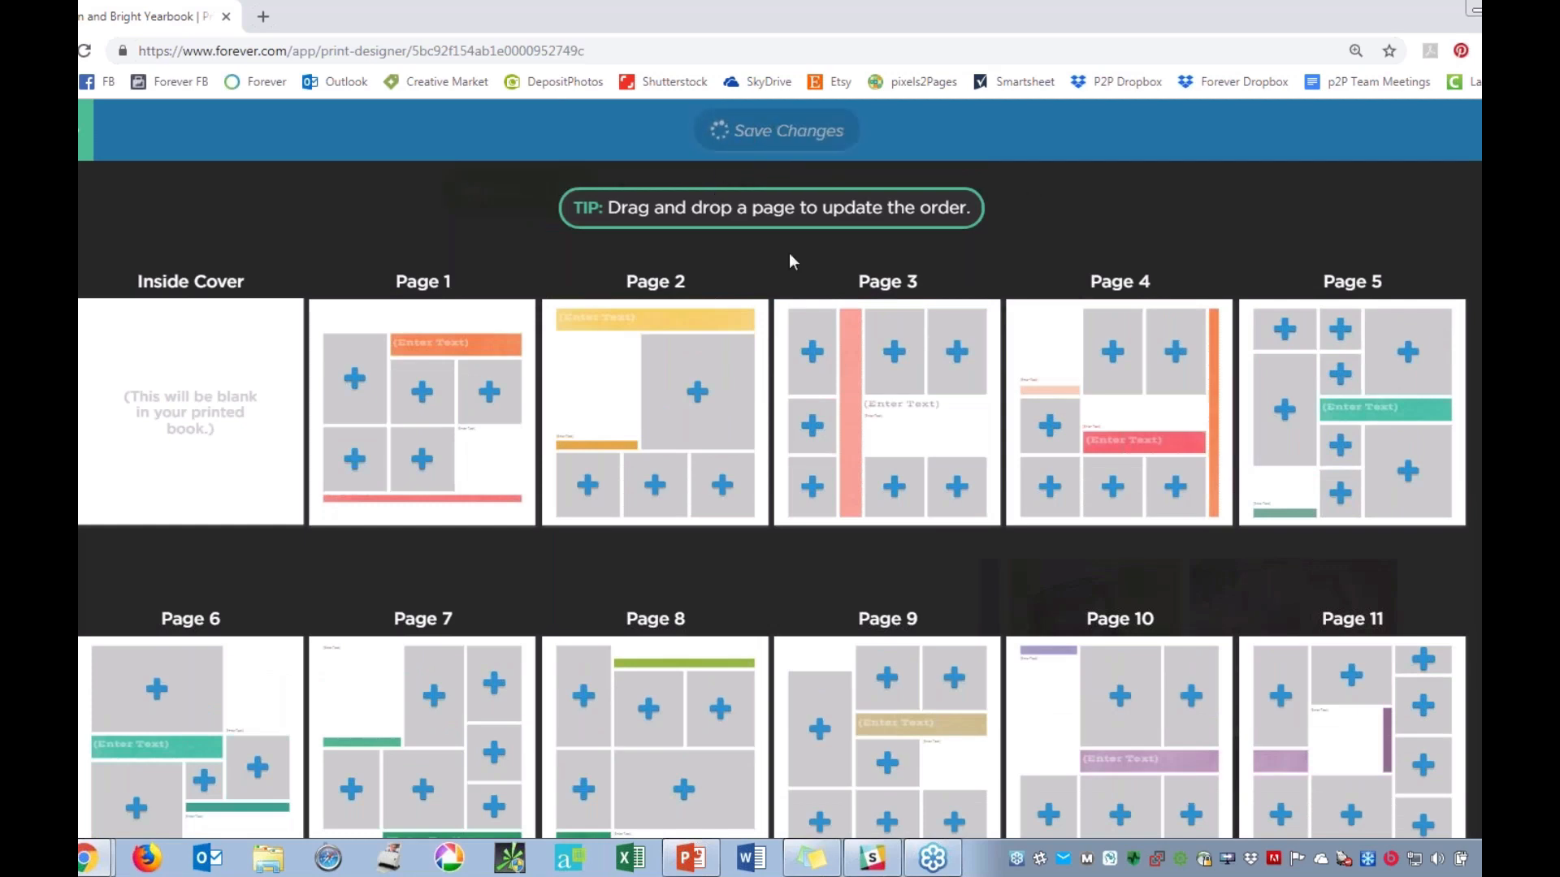
scroll(1383, 532, "down", 5)
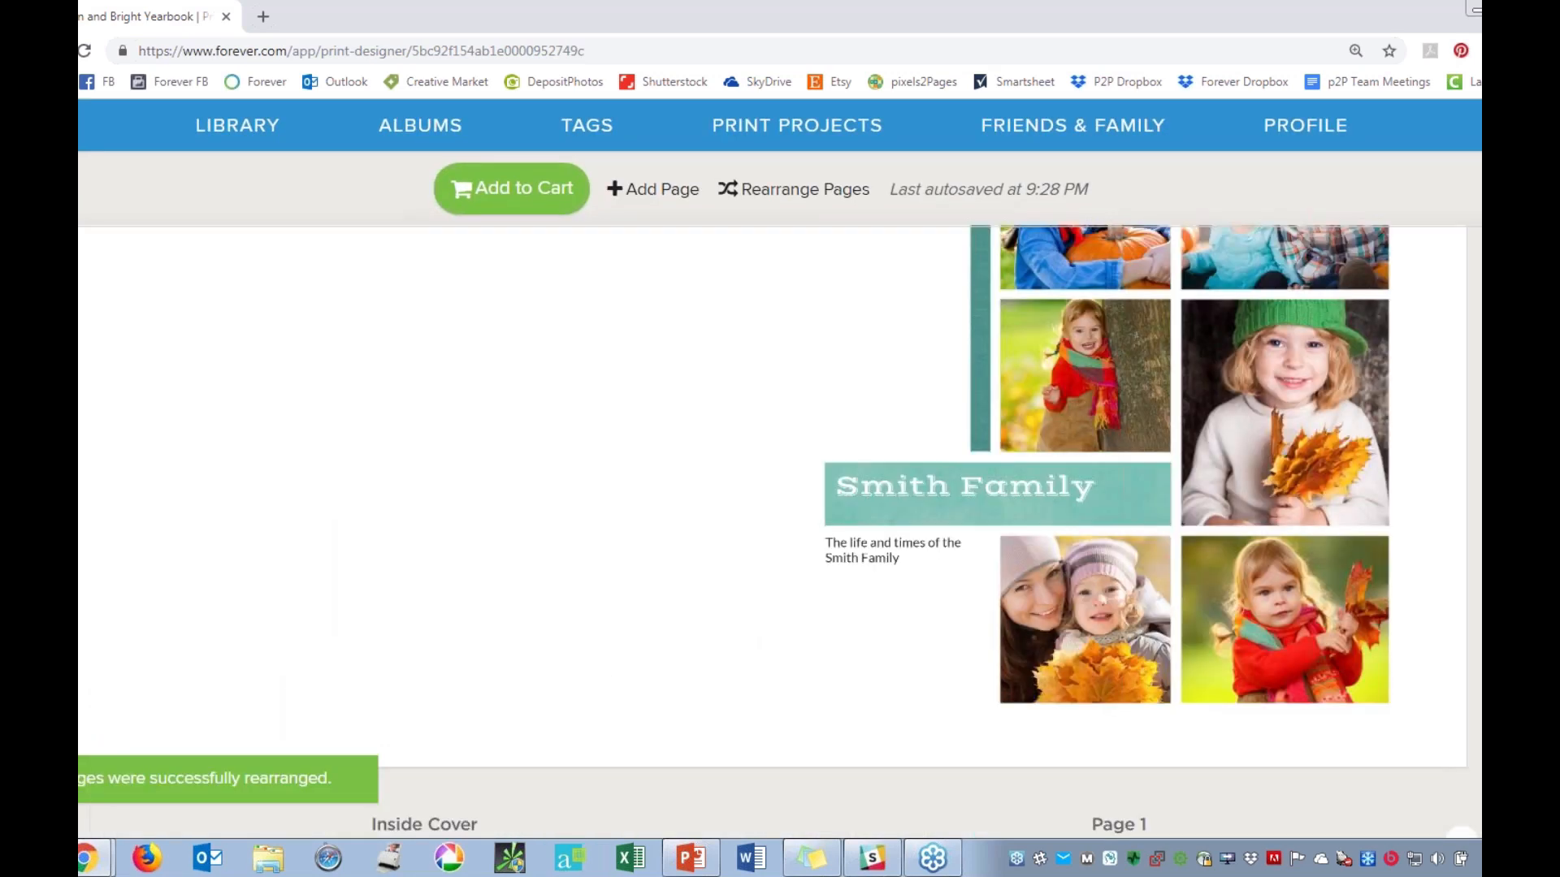
scroll(1383, 532, "down", 5)
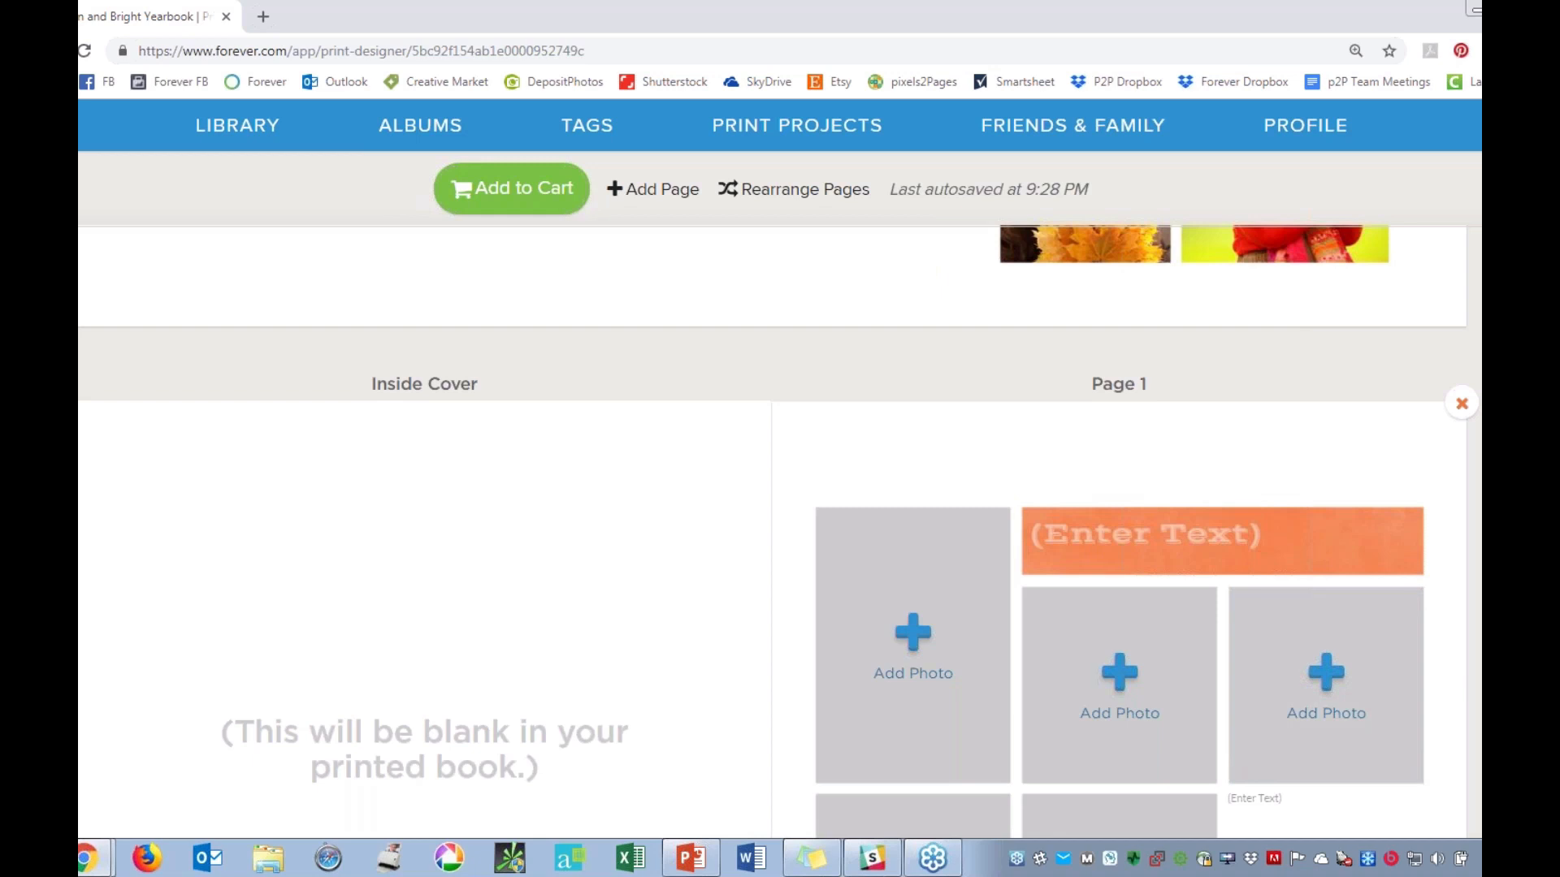
scroll(778, 532, "up", 6)
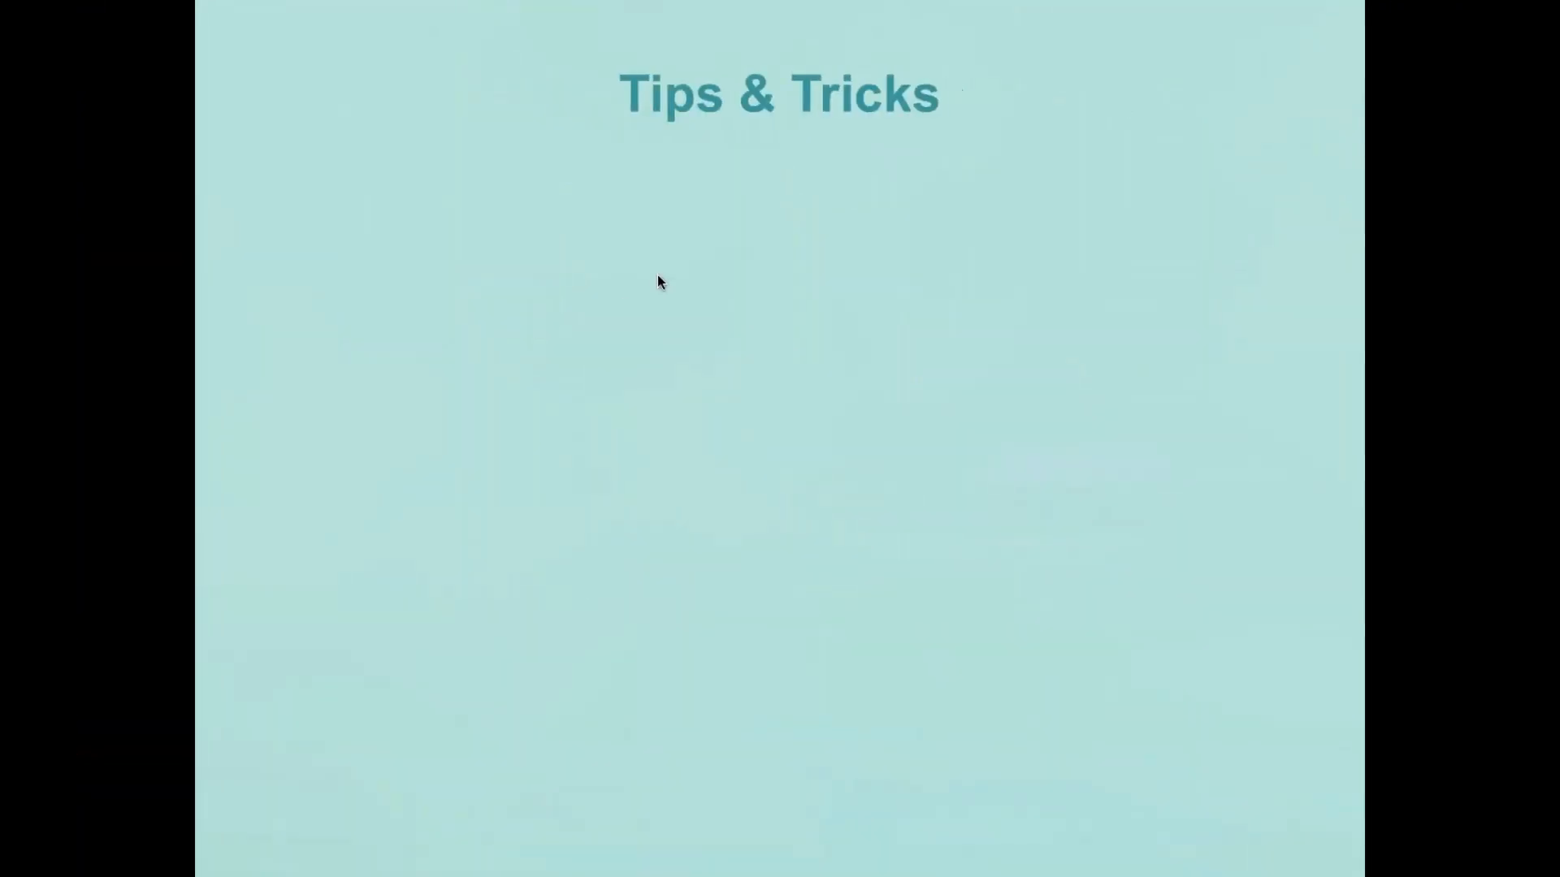
left_click(958, 606)
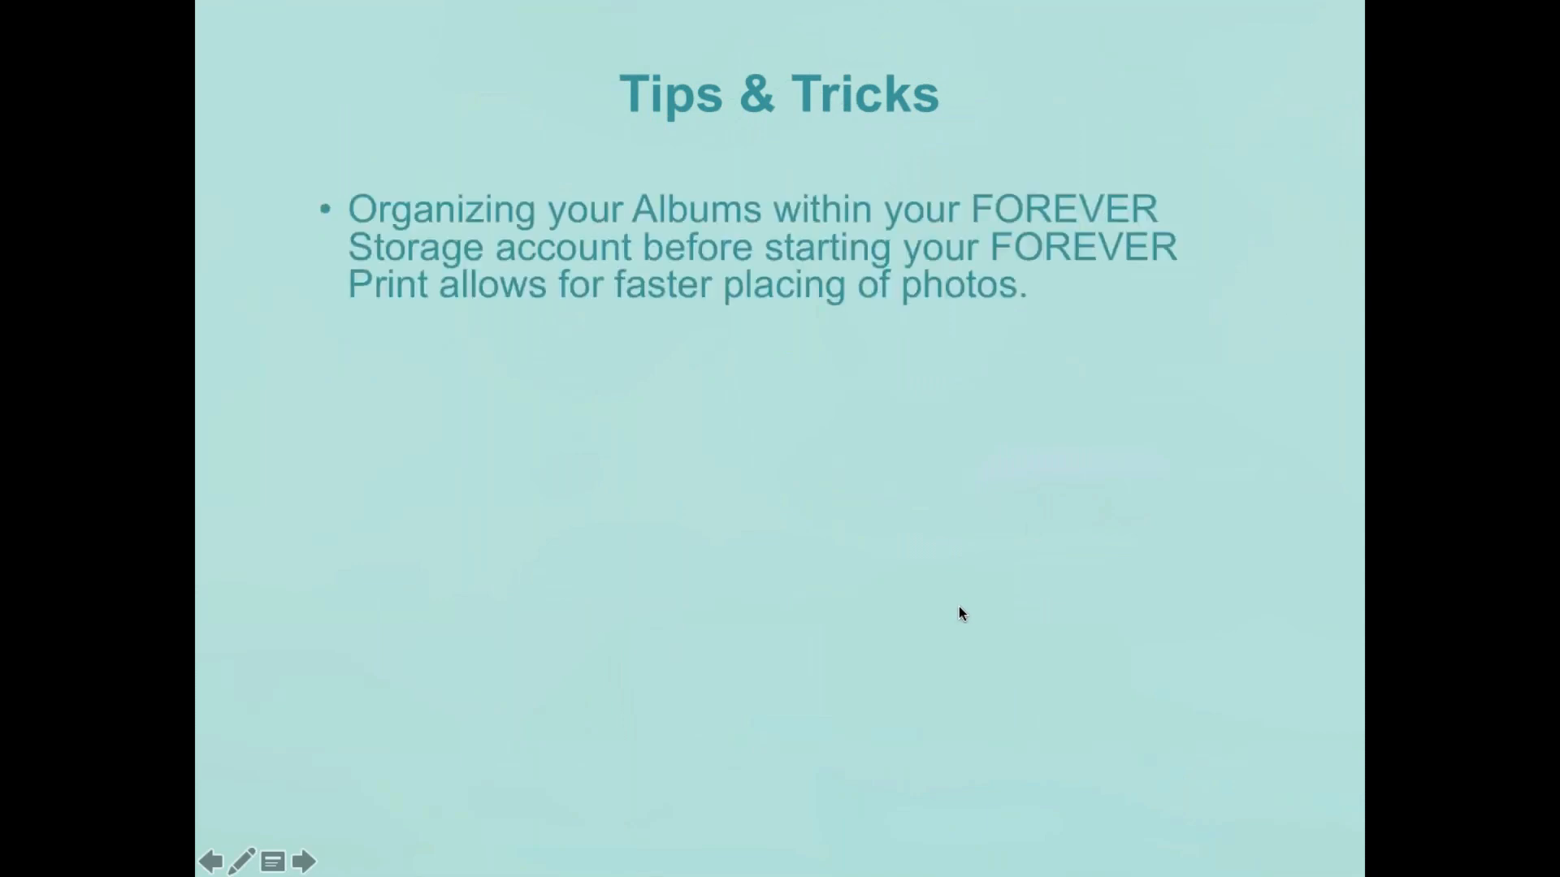